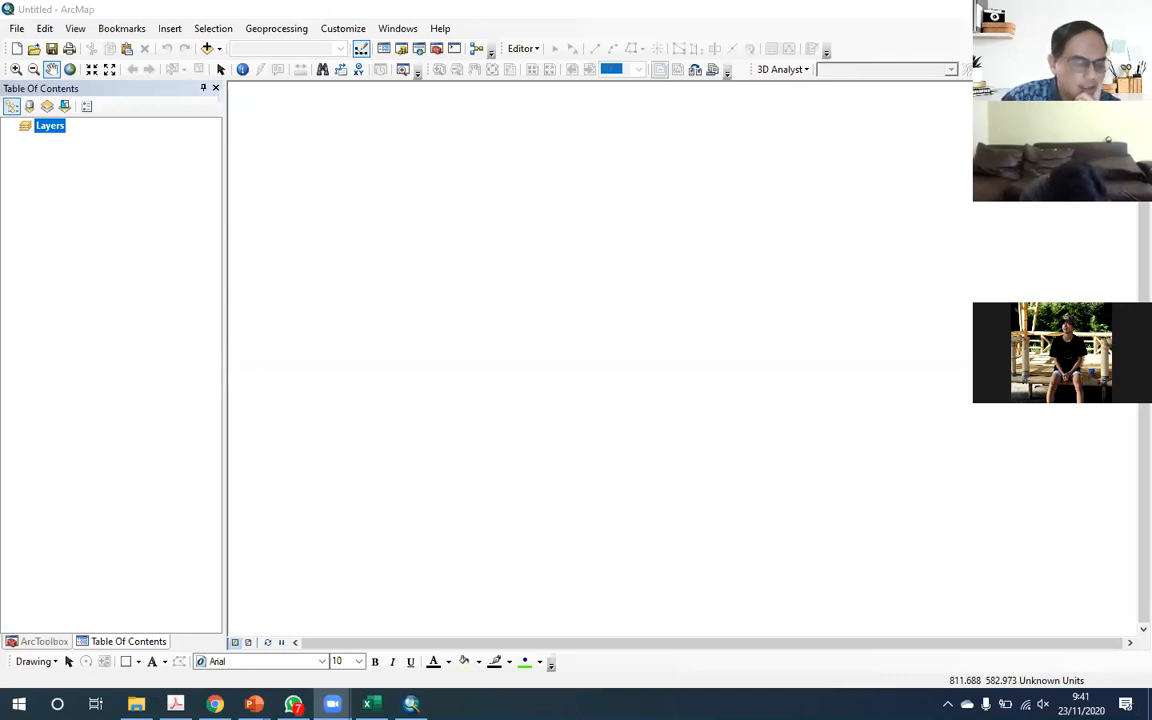
# Step: Add DEMNAS_1308-13_v1.0.tif, DEMNAS_1308-14_v1.0.tif and DEMNAS_1308-41_v1.0.tif to the ArcMap document from the 23 Nov 2020 folder in File Explorer
pyautogui.hotkey('alt', 'Tab')
pyautogui.click(406, 341)
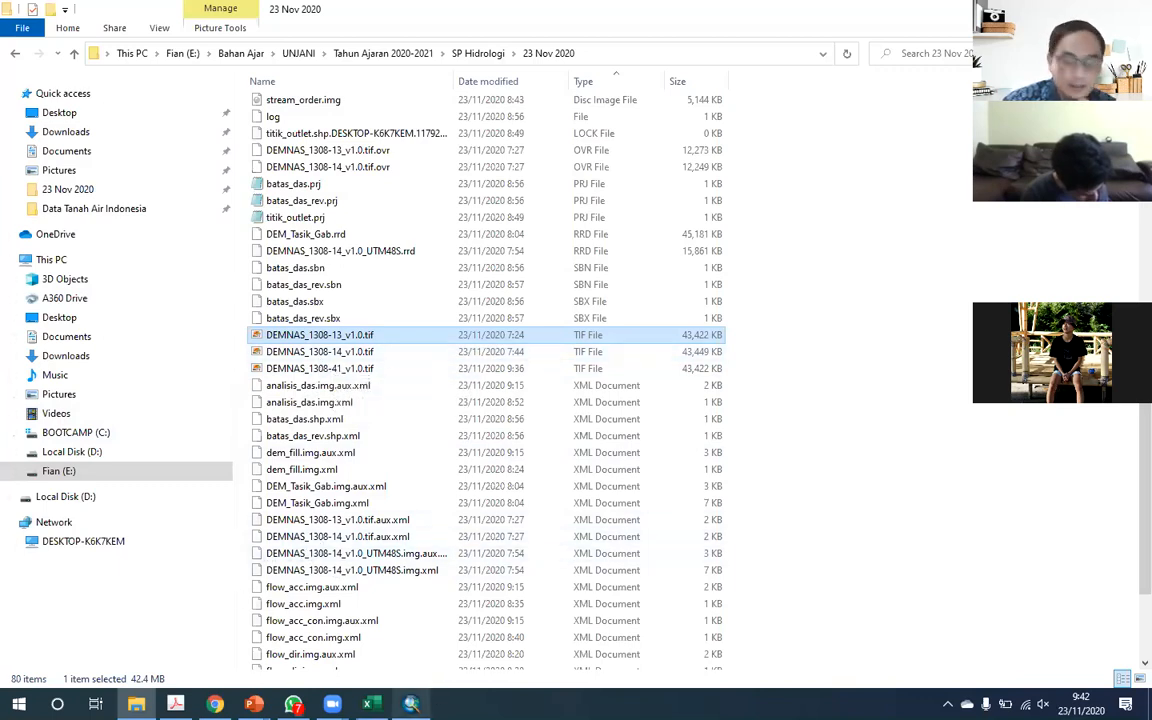
pyautogui.click(411, 704)
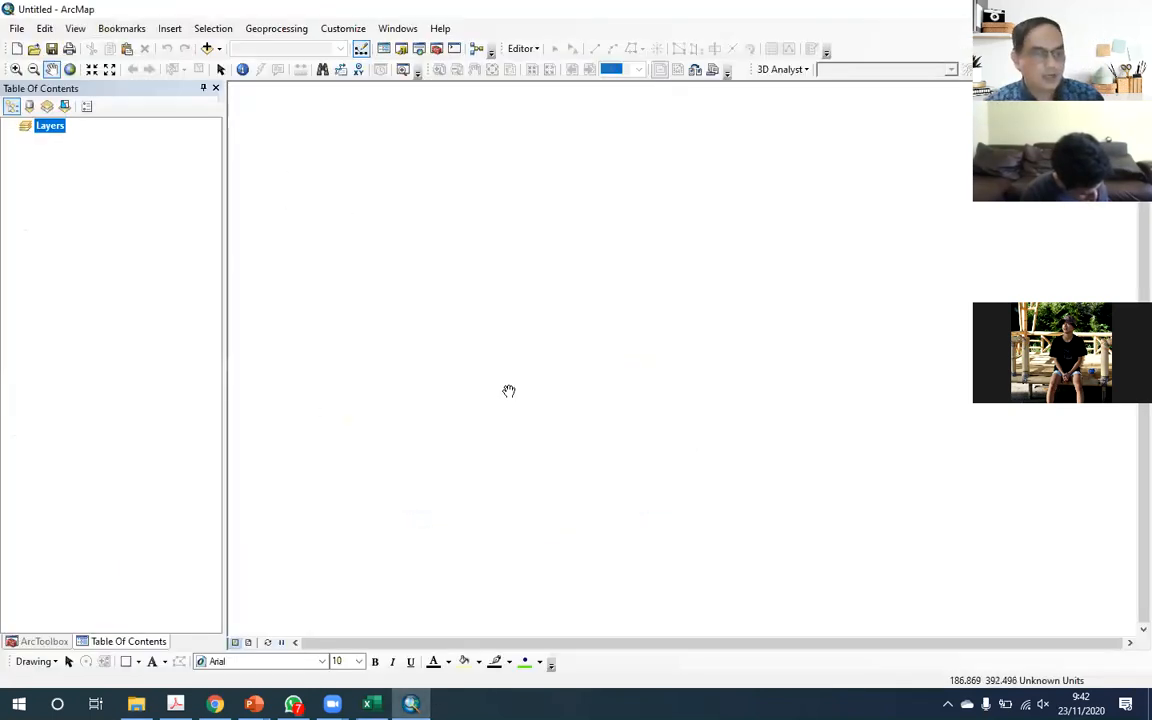
pyautogui.hotkey('alt', 'Tab')
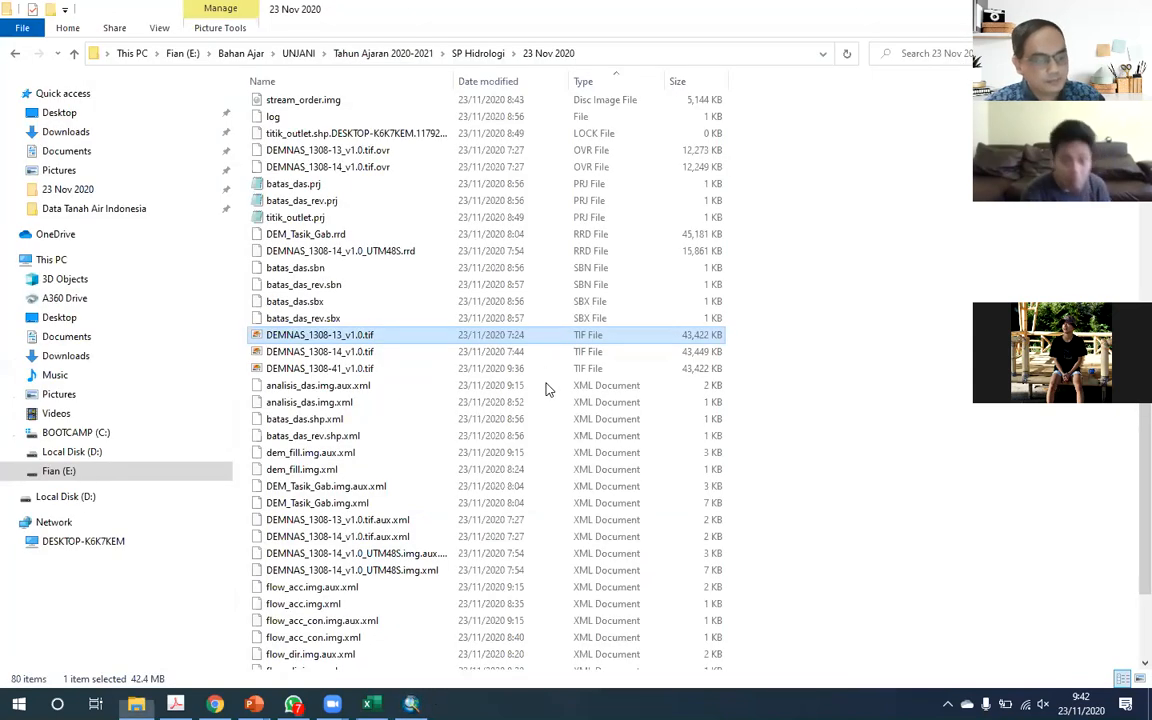
pyautogui.click(840, 377)
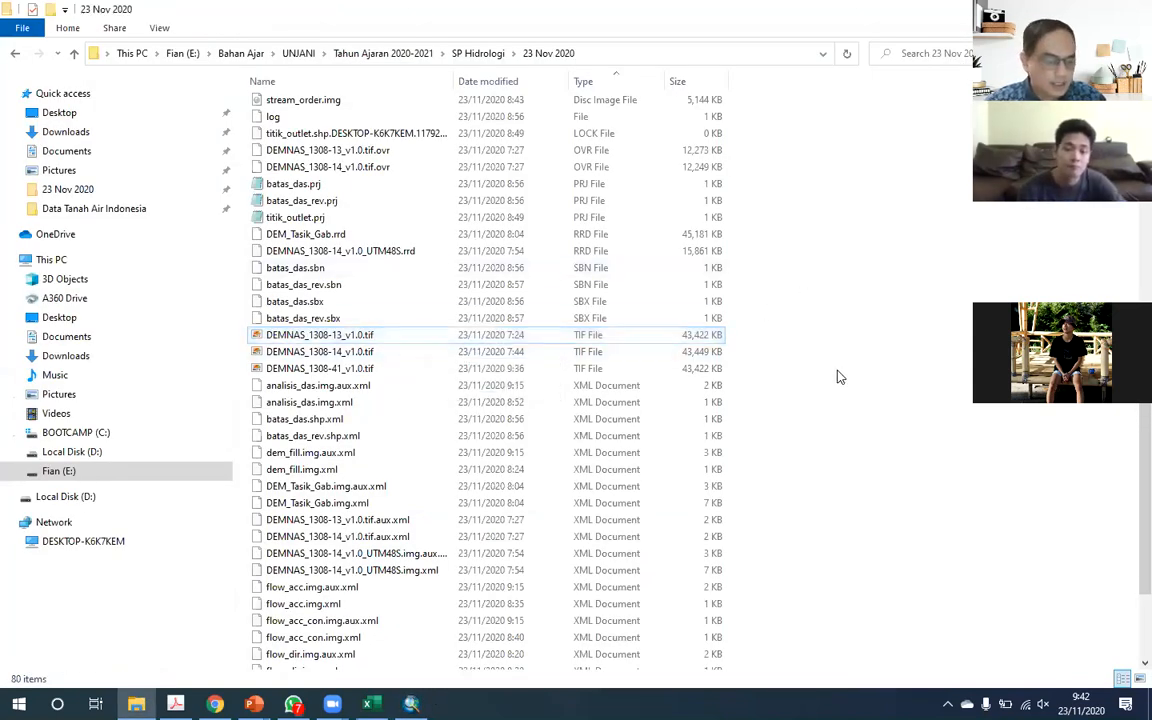
pyautogui.click(320, 334)
pyautogui.keyDown('shift'); pyautogui.click(352, 368); pyautogui.keyUp('shift')
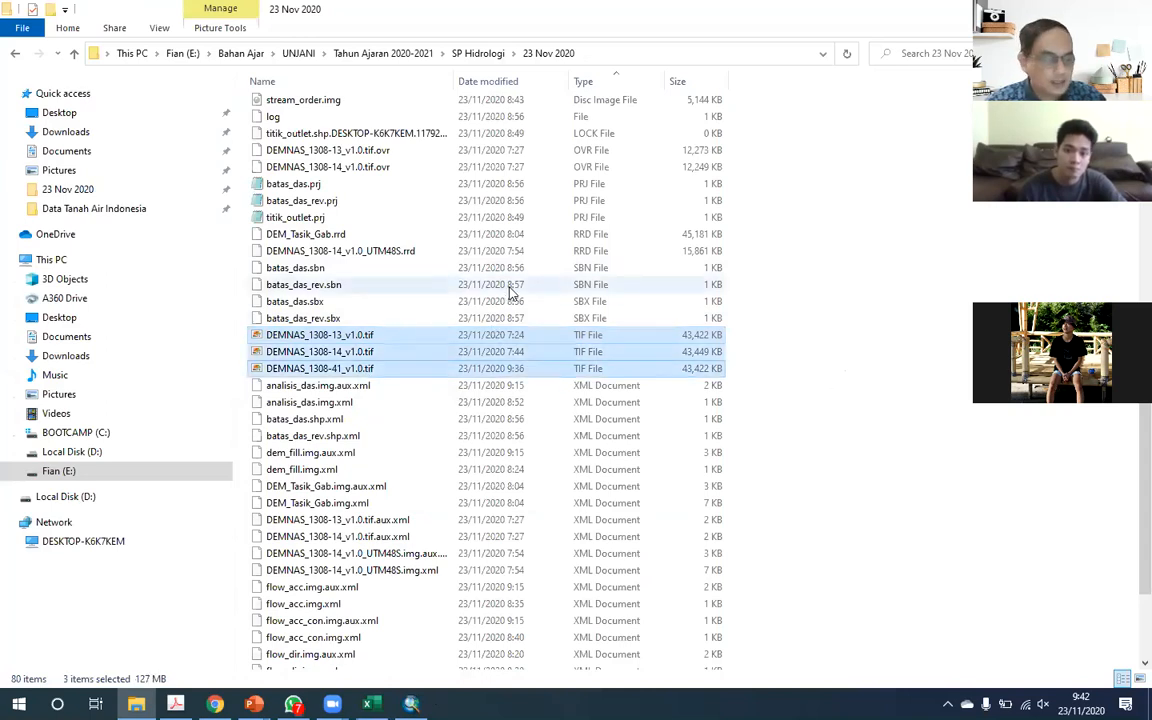
pyautogui.moveTo(318, 330); pyautogui.dragTo(242, 213)
pyautogui.hotkey('alt', 'Tab')
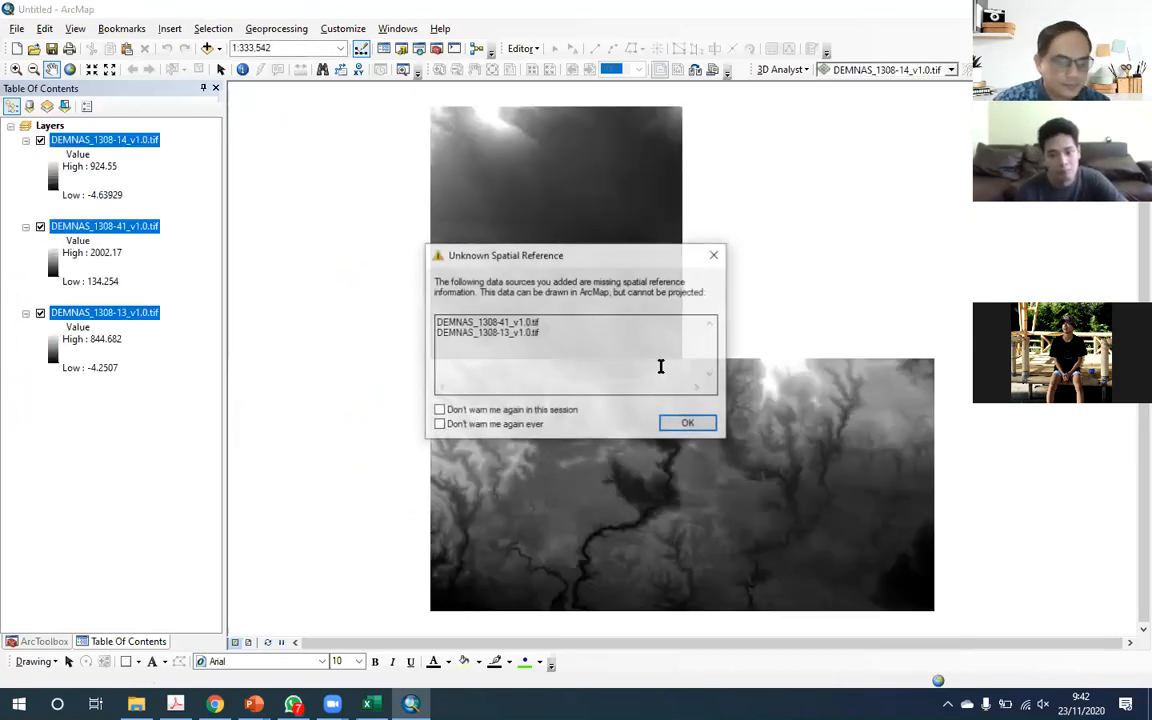
pyautogui.click(683, 424)
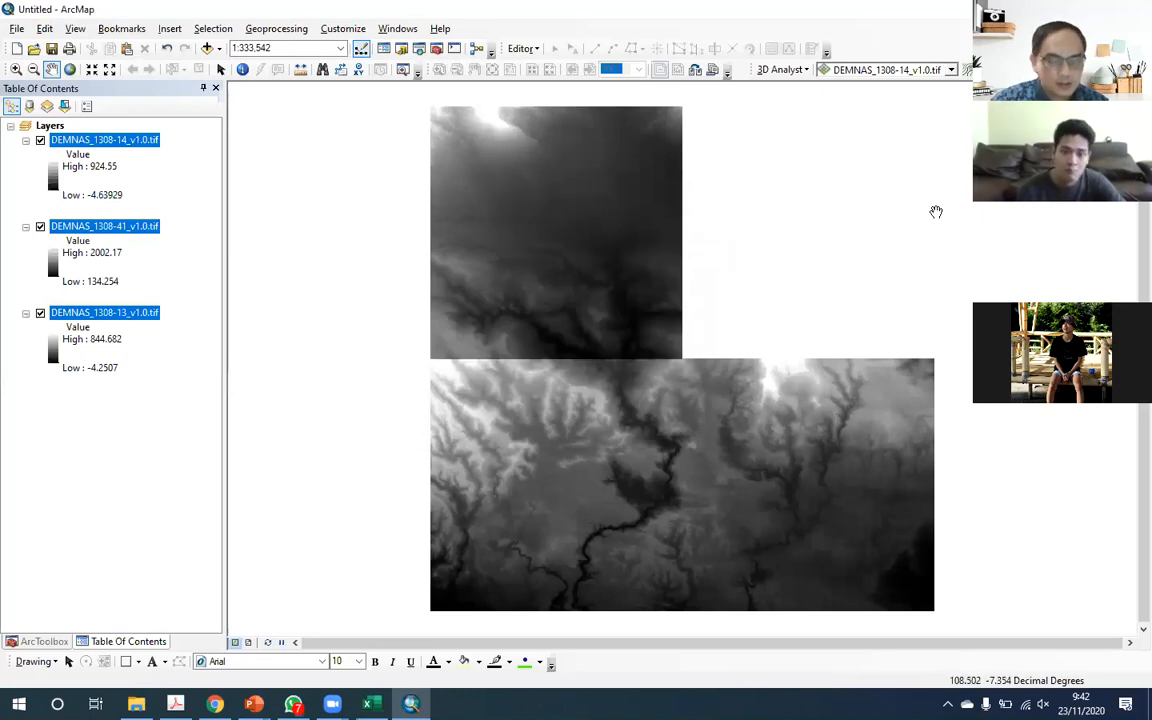
# Step: Remove all three DEMNAS raster layers from the map
pyautogui.rightClick(110, 140)
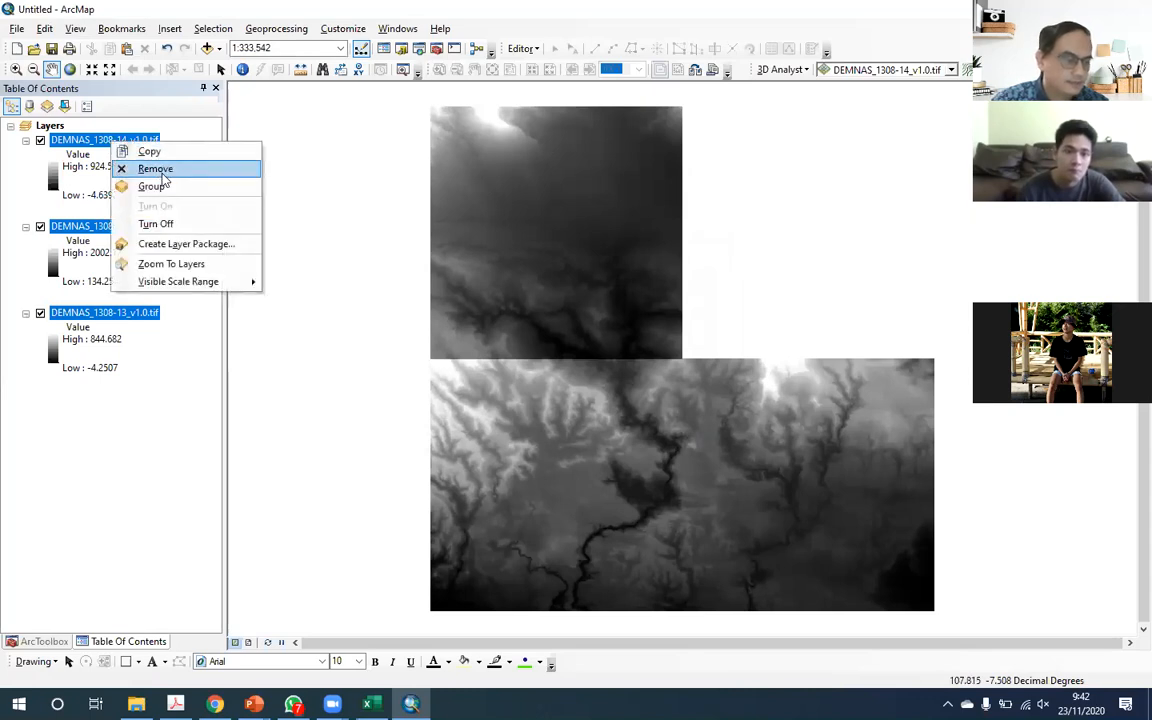
pyautogui.click(756, 139)
pyautogui.scroll(-1, 756, 139)
pyautogui.press('Delete')
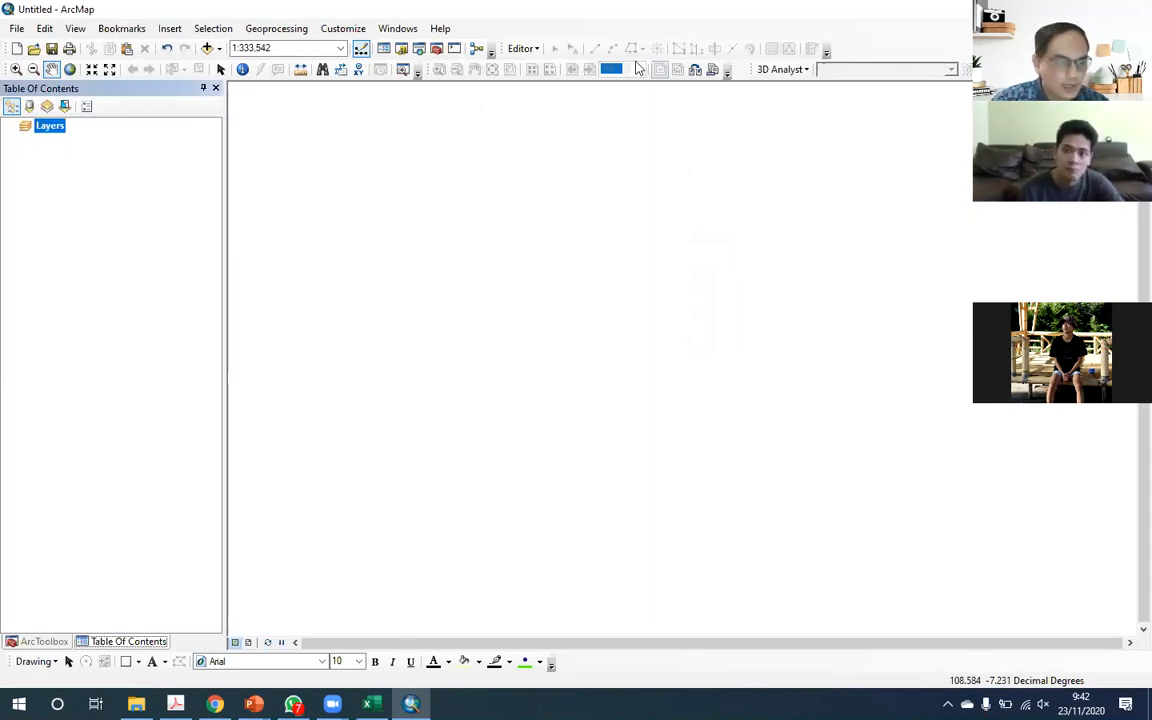
# Step: Open the Catalog, browse to the 23 Nov 2020 folder under SP Hidrologi, and widen the Catalog until the raster names are readable
pyautogui.click(403, 52)
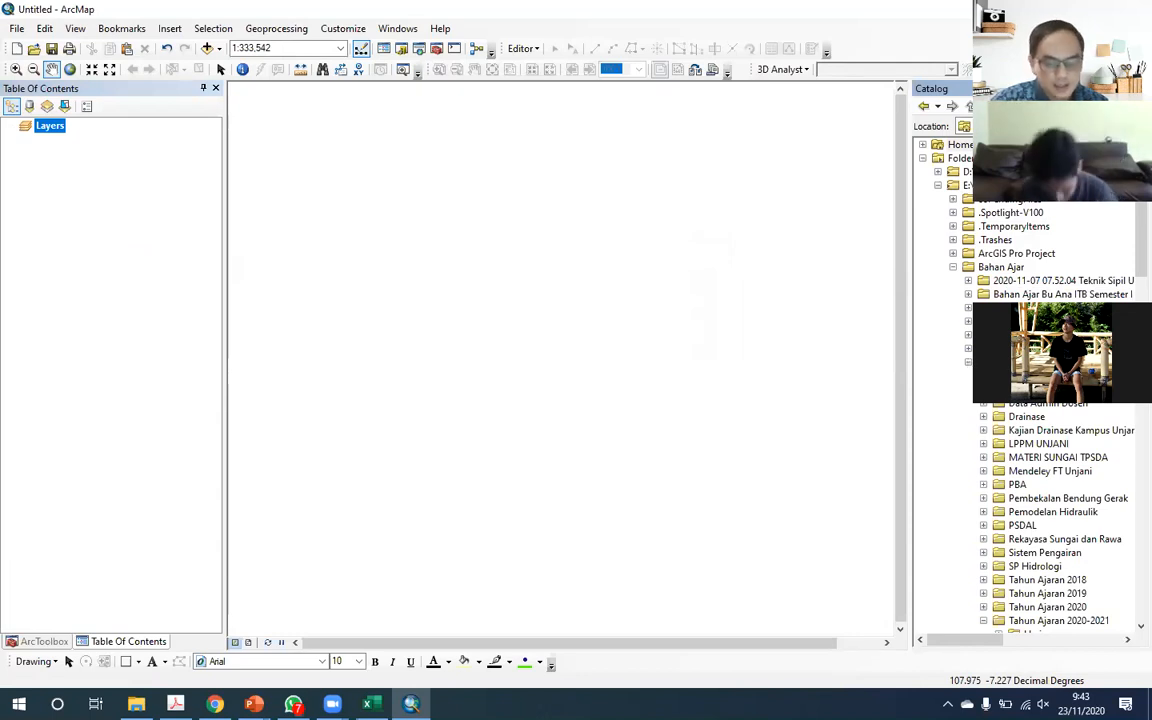
pyautogui.scroll(-4, 1080, 425)
pyautogui.click(1062, 552)
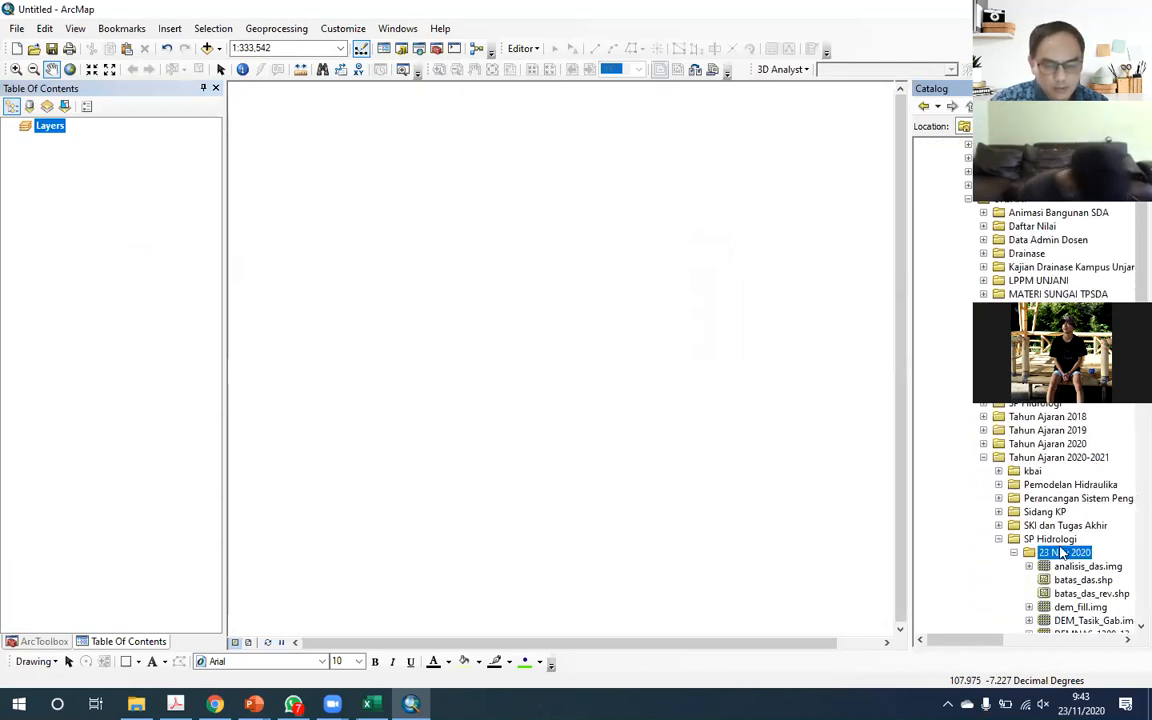
pyautogui.scroll(-5, 1010, 440)
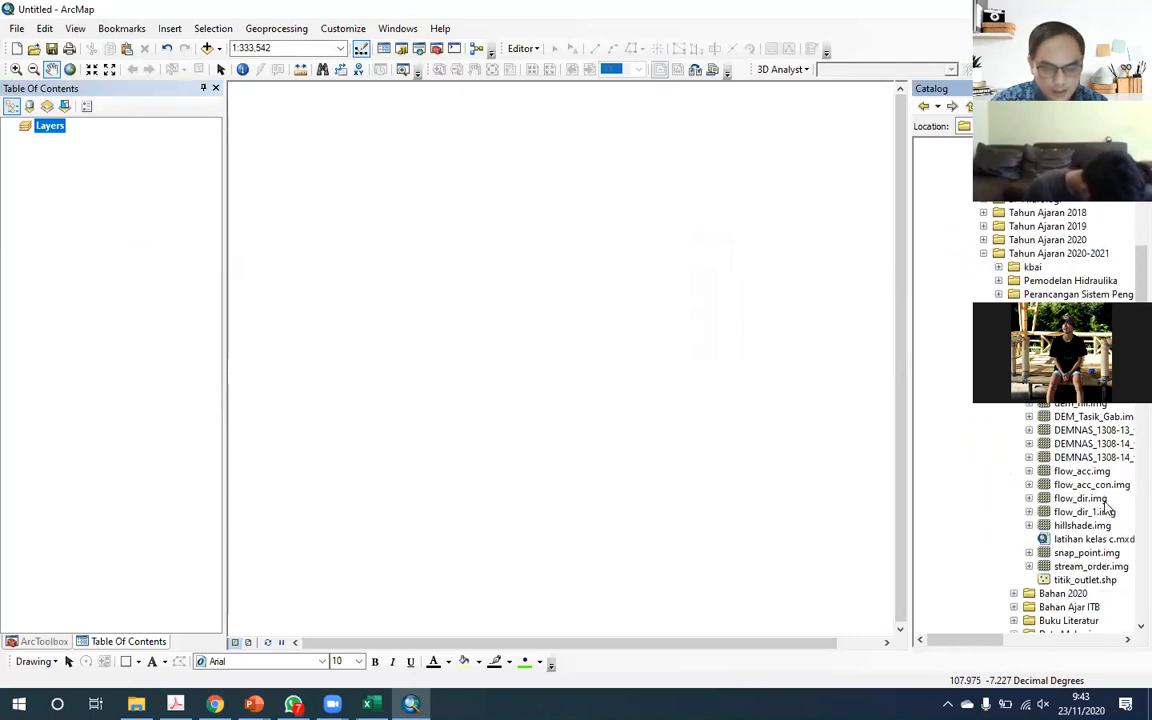
pyautogui.moveTo(908, 437); pyautogui.dragTo(860, 425)
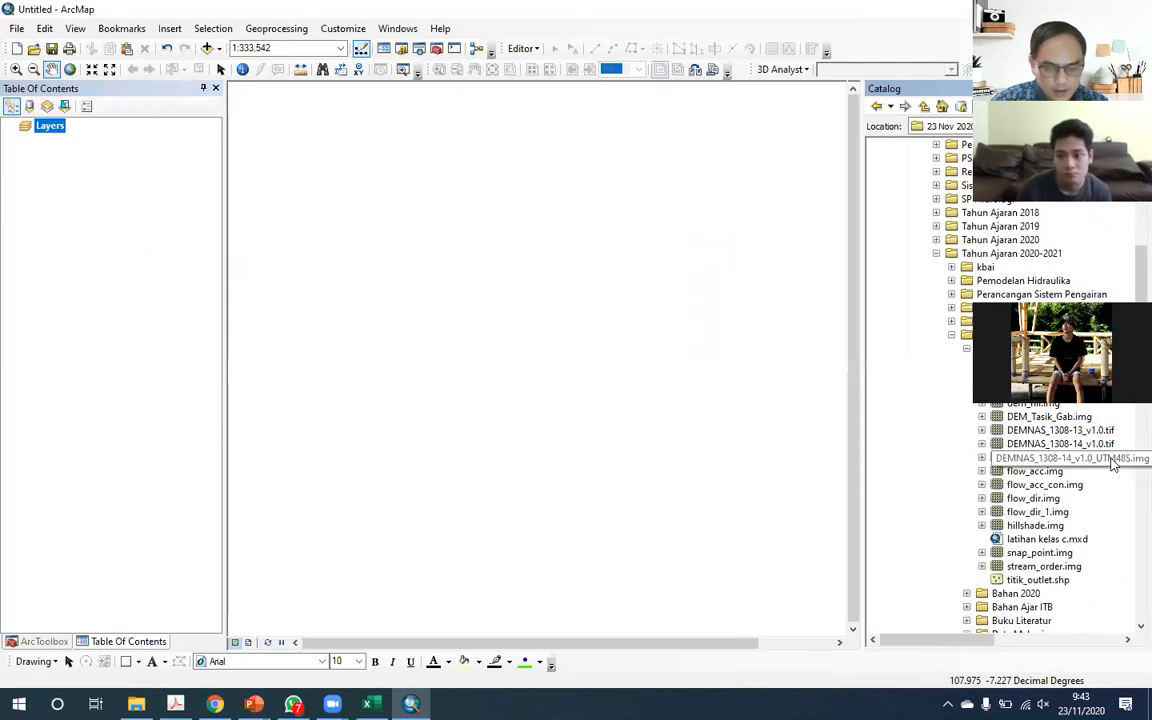
# Step: Add DEMNAS_1308-13_v1.0.tif from the Catalog to the map and accept the unknown spatial reference warning
pyautogui.click(1045, 431)
pyautogui.moveTo(1035, 436)
pyautogui.mouseDown()
pyautogui.moveTo(162, 182)
pyautogui.moveTo(157, 195)
pyautogui.mouseUp()
pyautogui.click(685, 421)
# Step: Refresh the 23 Nov 2020 folder and add DEMNAS_1308-41_v1.0.tif to the map, accepting the unknown spatial reference warning
pyautogui.click(1106, 445)
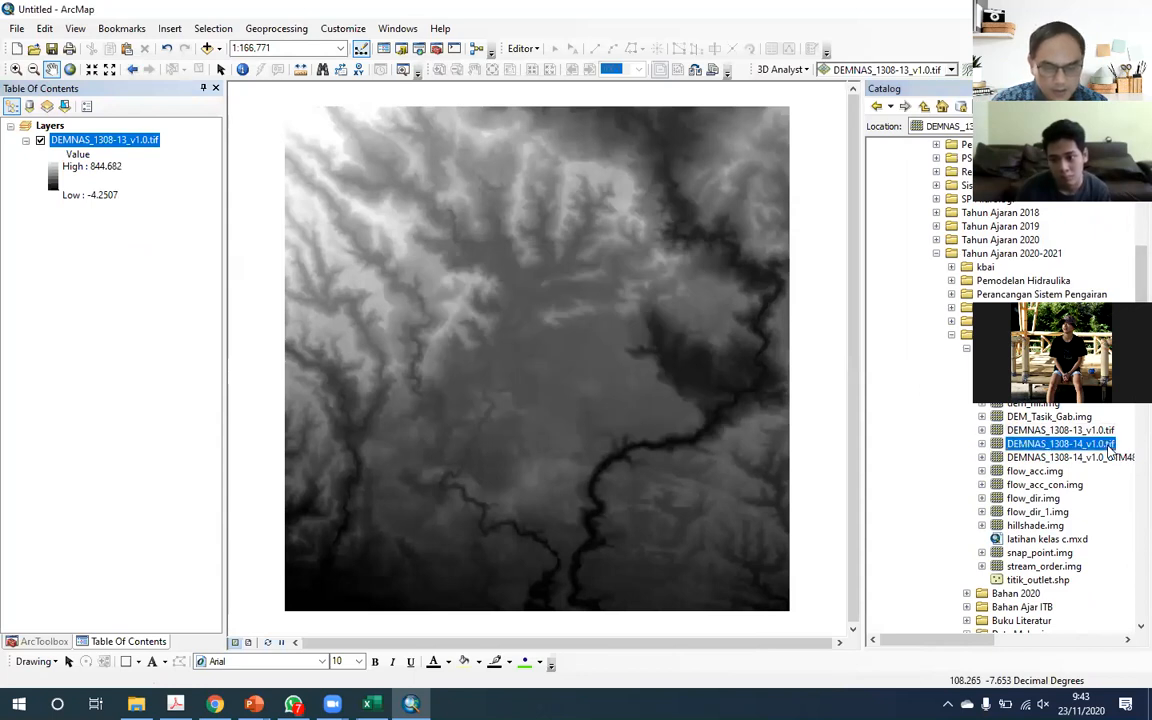
pyautogui.rightClick(1012, 348)
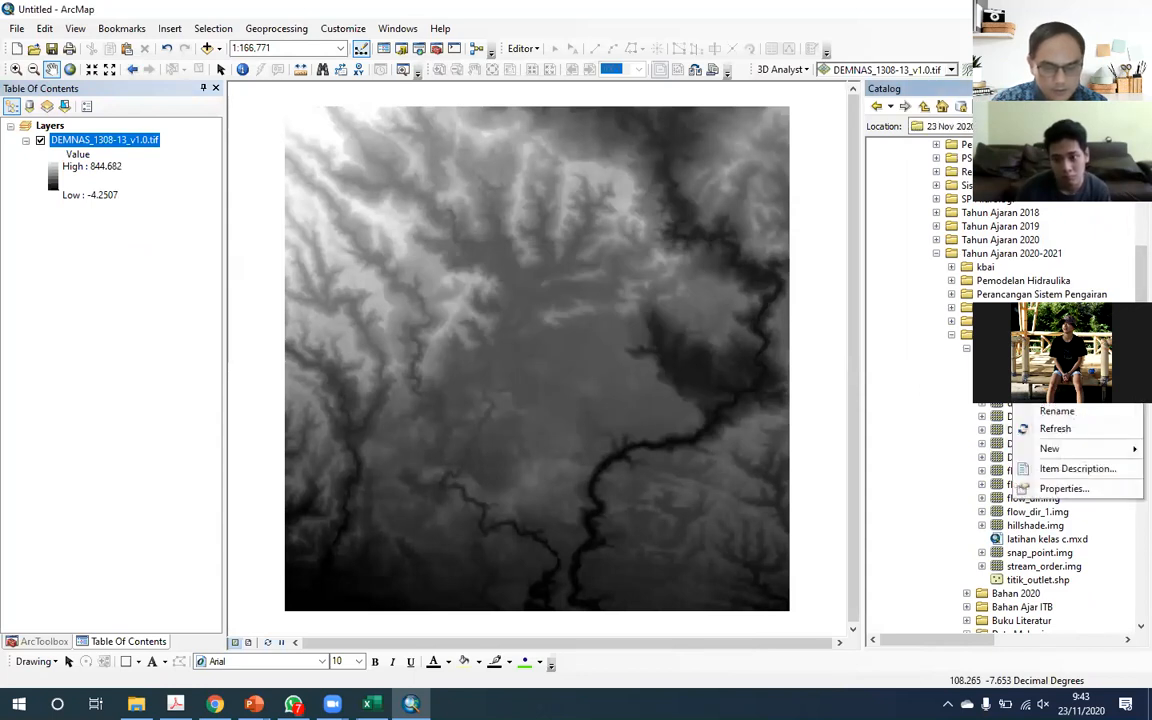
pyautogui.click(1055, 428)
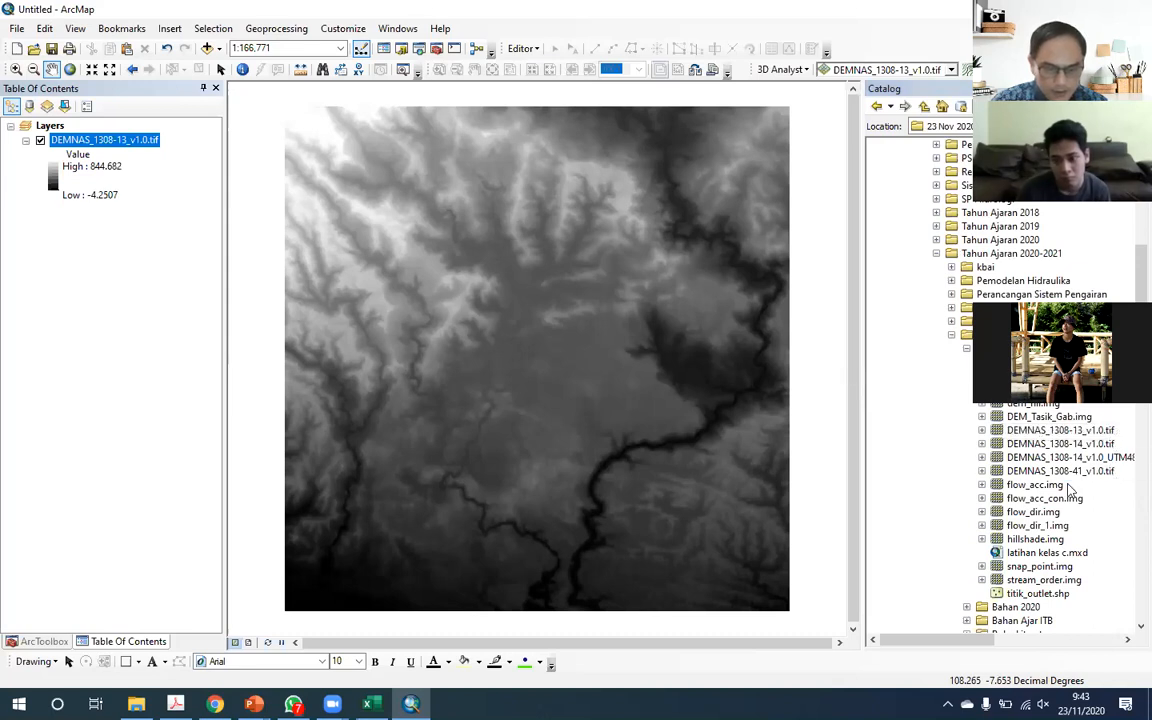
pyautogui.click(1075, 473)
pyautogui.moveTo(1075, 481); pyautogui.dragTo(139, 172)
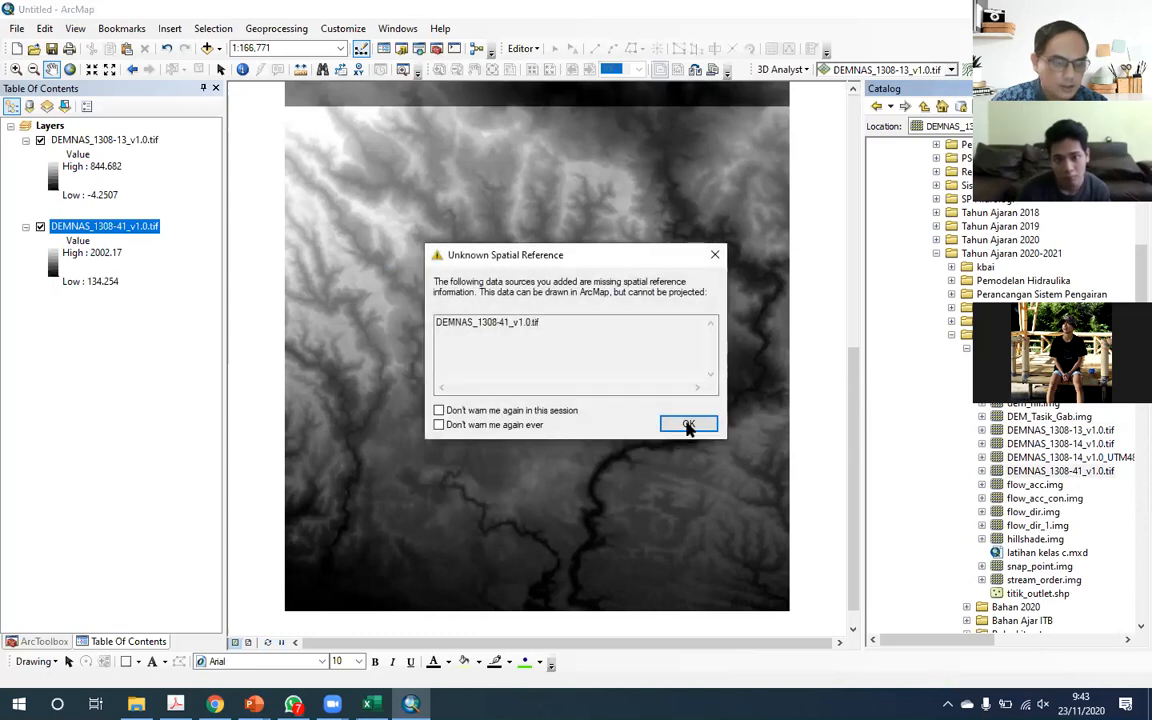
pyautogui.click(685, 421)
pyautogui.scroll(3, 436, 371)
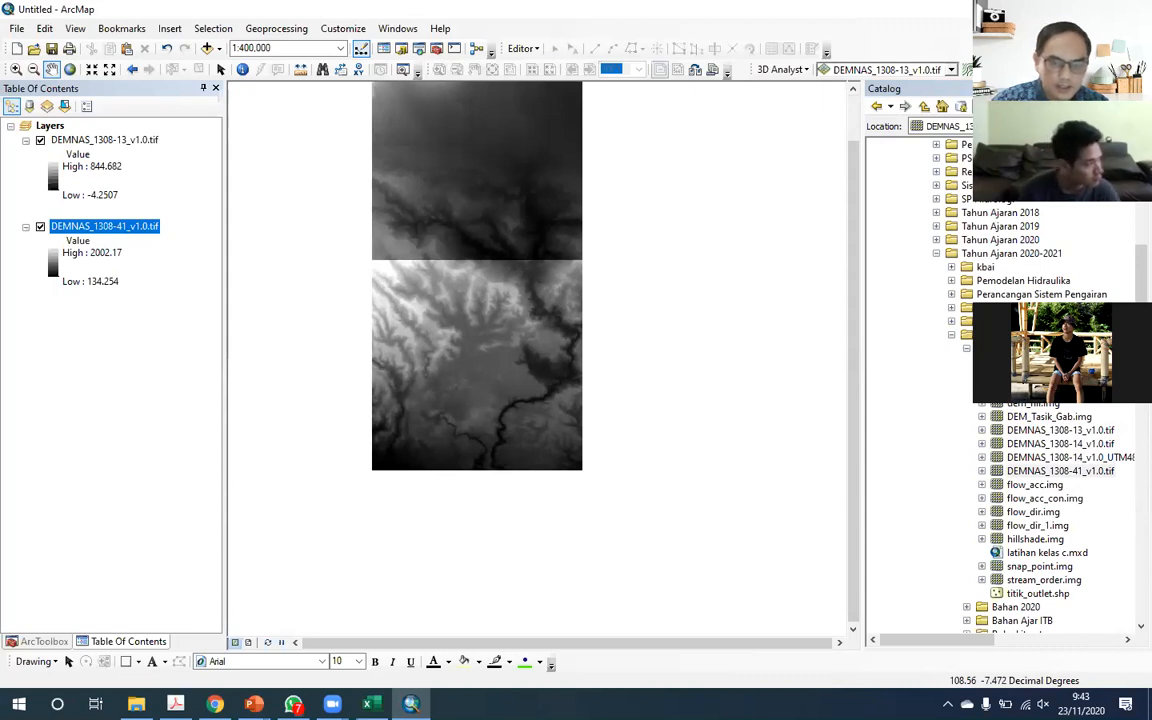
pyautogui.moveTo(496, 257); pyautogui.dragTo(538, 310)
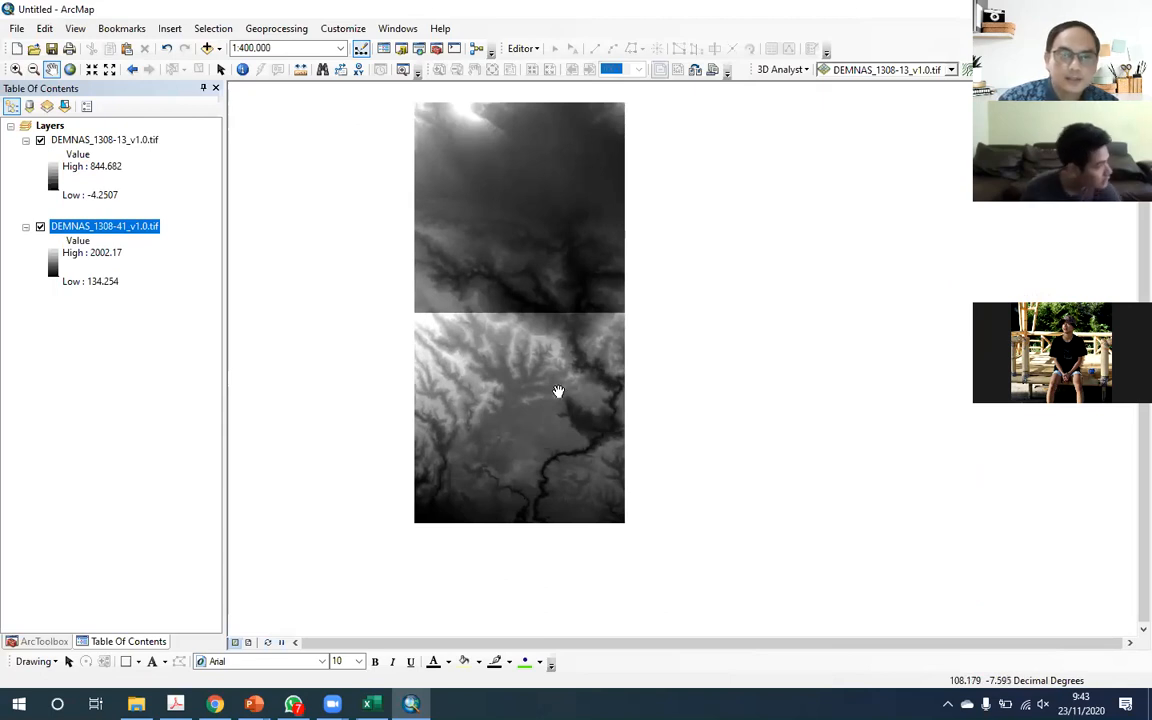
# Step: Open the layer properties of DEMNAS_1308-13_v1.0.tif and show its source information
pyautogui.click(108, 140)
pyautogui.scroll(-1, 339, 244)
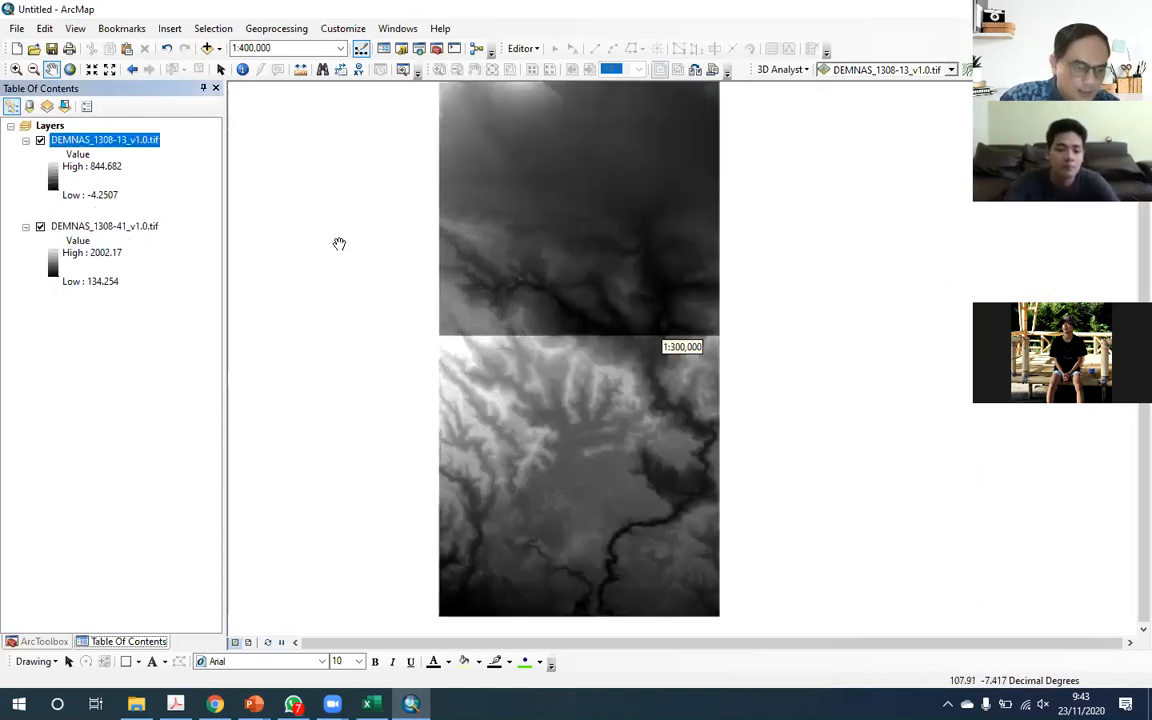
pyautogui.moveTo(560, 262); pyautogui.dragTo(541, 357)
pyautogui.scroll(-1, 494, 268)
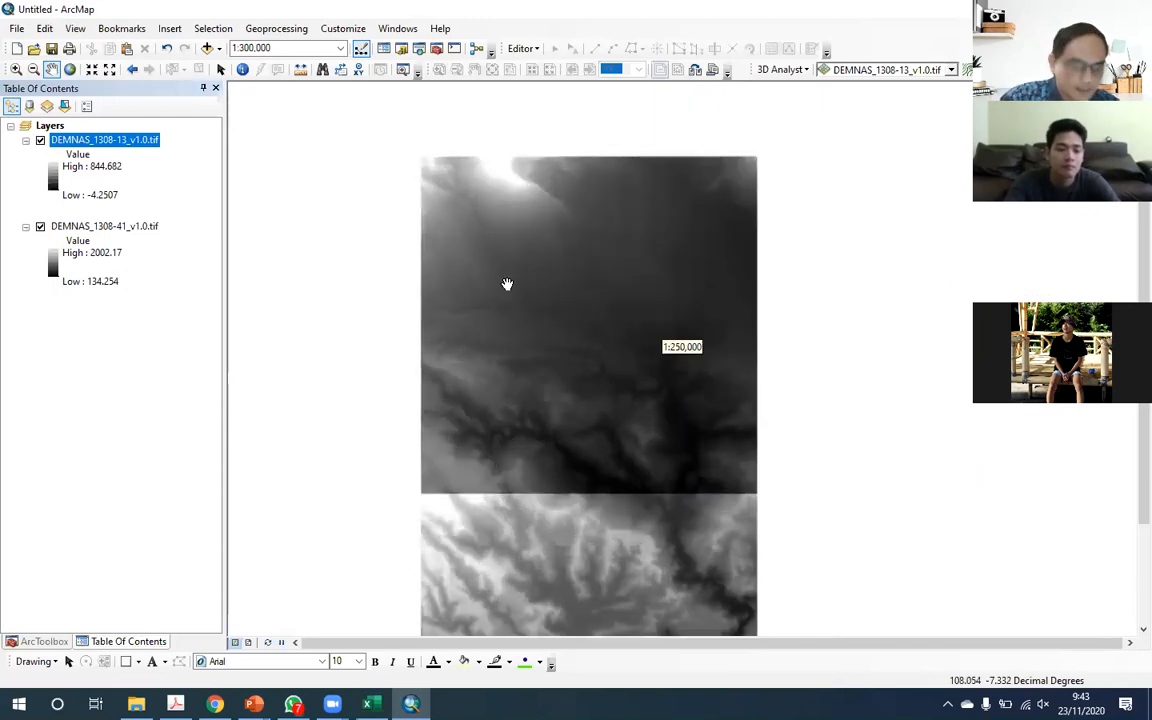
pyautogui.rightClick(92, 146)
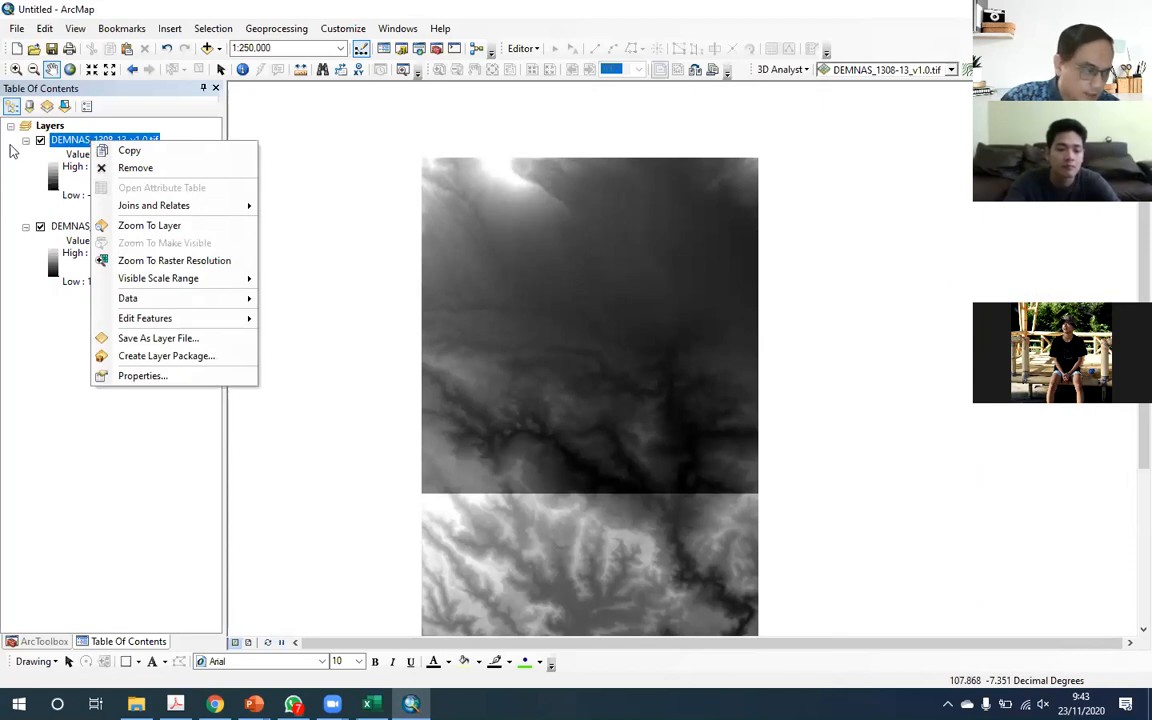
pyautogui.click(48, 127)
pyautogui.click(104, 142)
pyautogui.rightClick(104, 146)
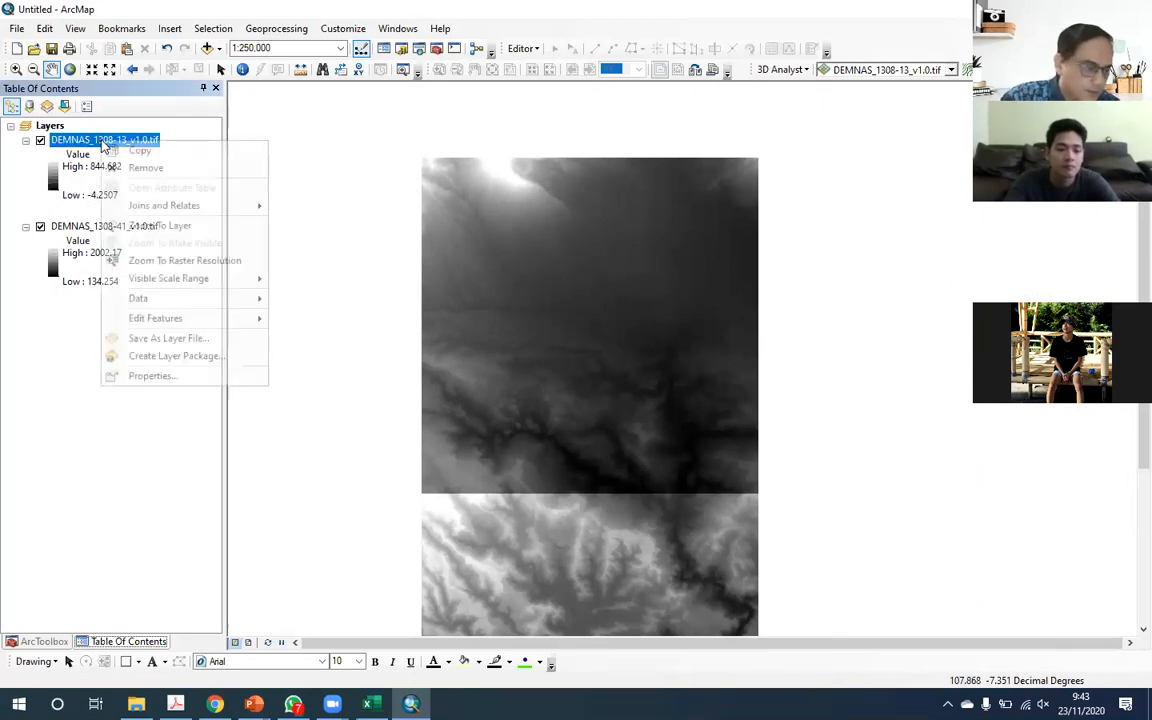
pyautogui.click(141, 376)
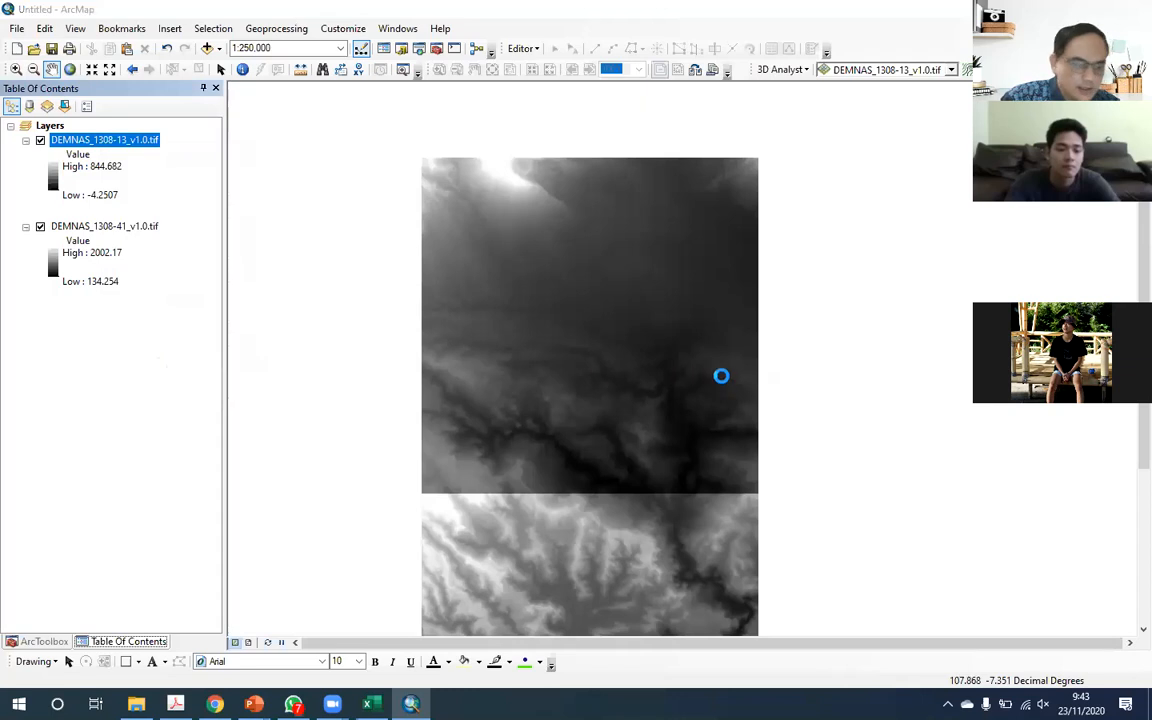
pyautogui.click(402, 197)
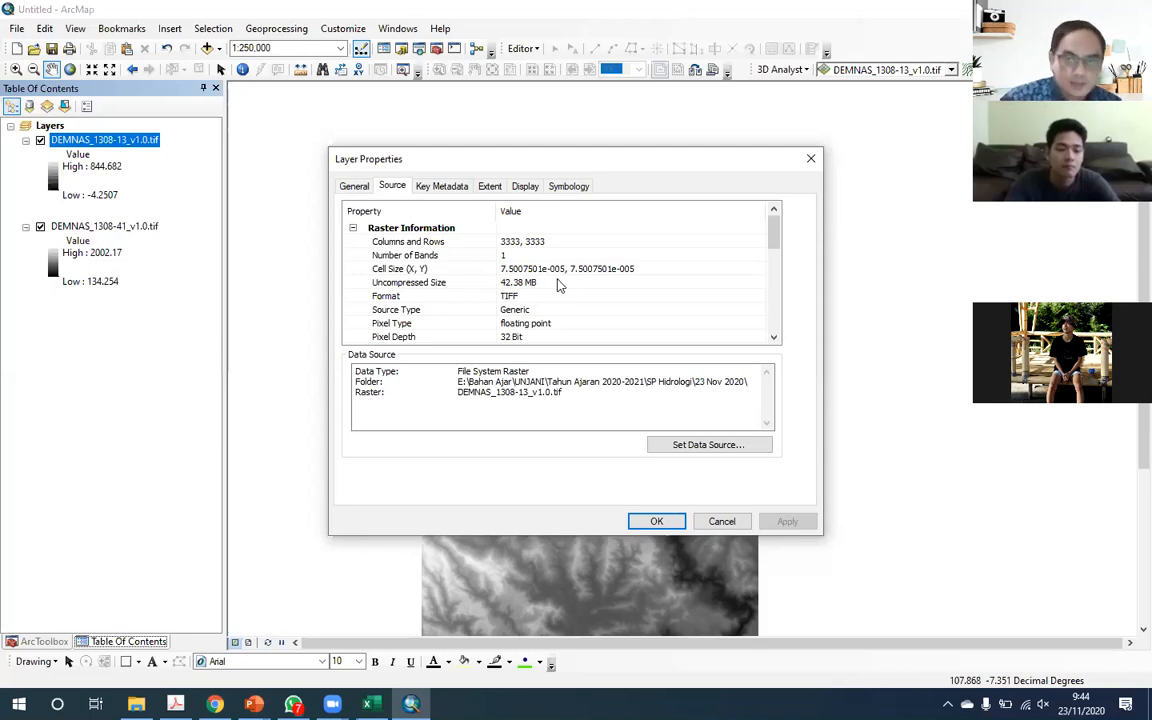
# Step: Examine the extent and spatial reference of the DEMNAS_1308-13_v1.0.tif raster, including its linear and angular units
pyautogui.scroll(-4, 558, 284)
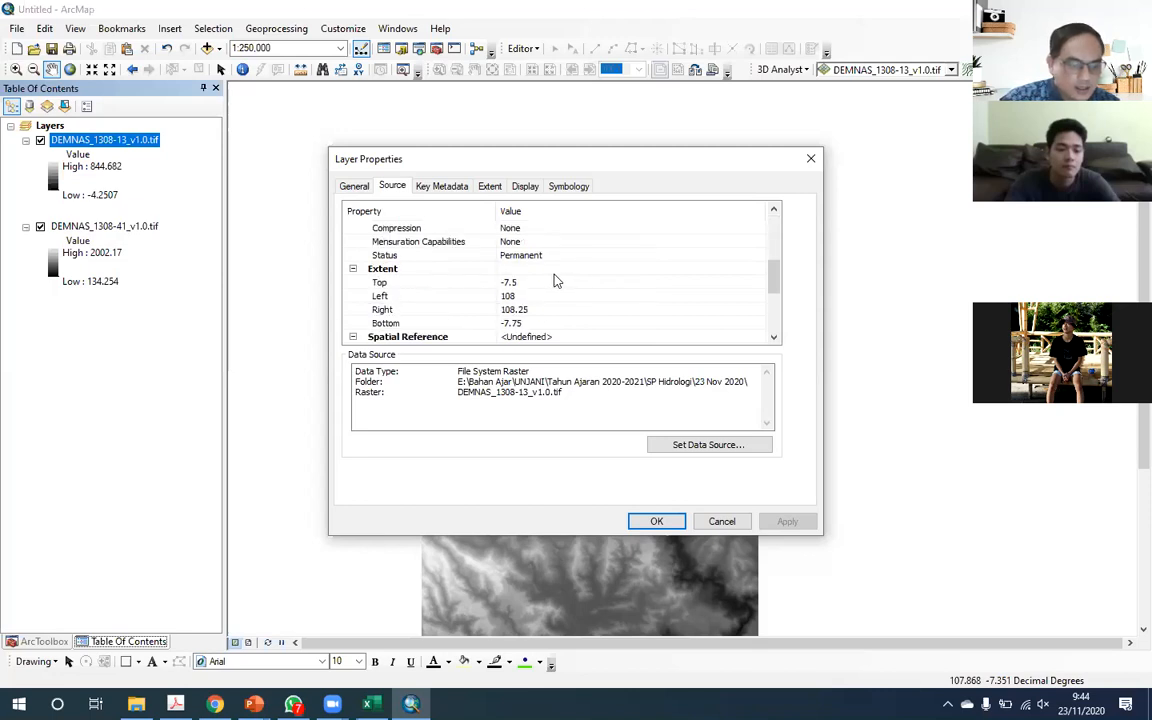
pyautogui.scroll(-2, 555, 279)
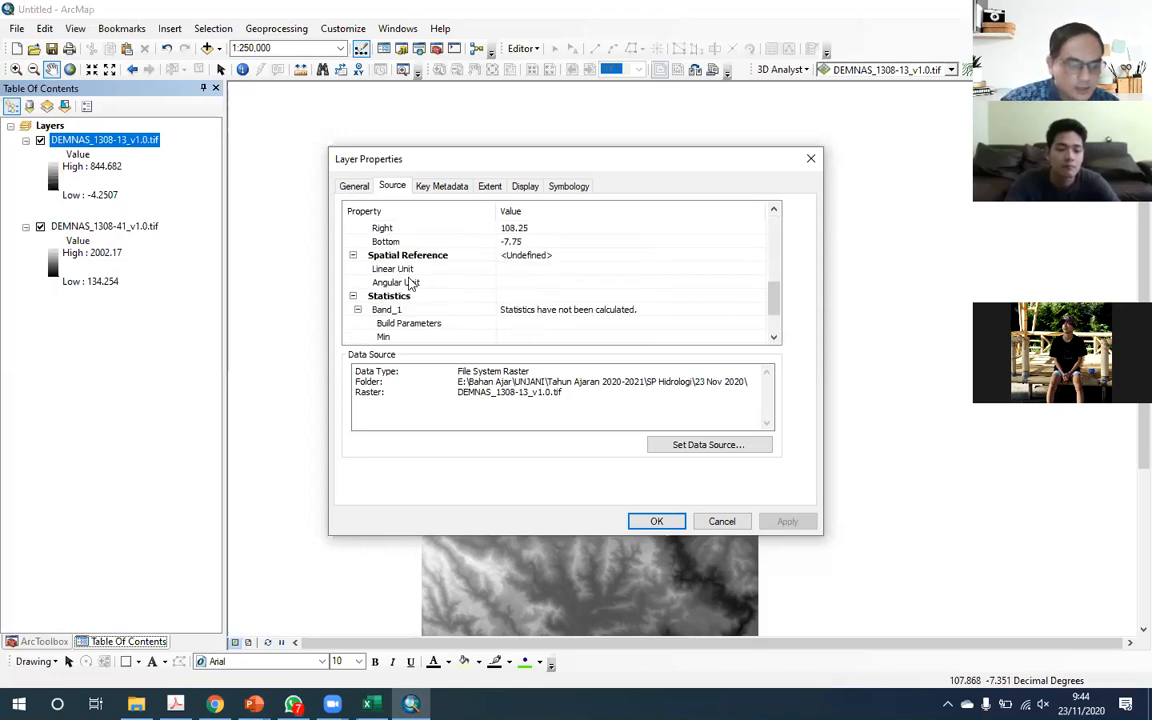
pyautogui.click(595, 269)
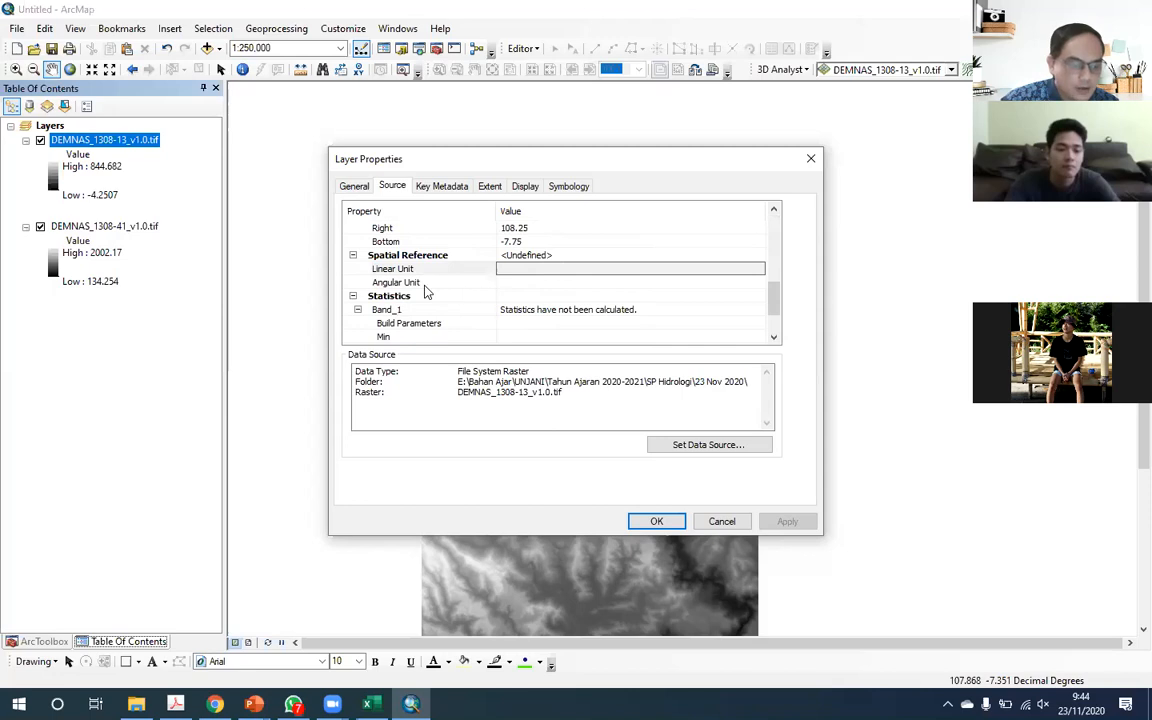
pyautogui.click(445, 283)
pyautogui.click(560, 283)
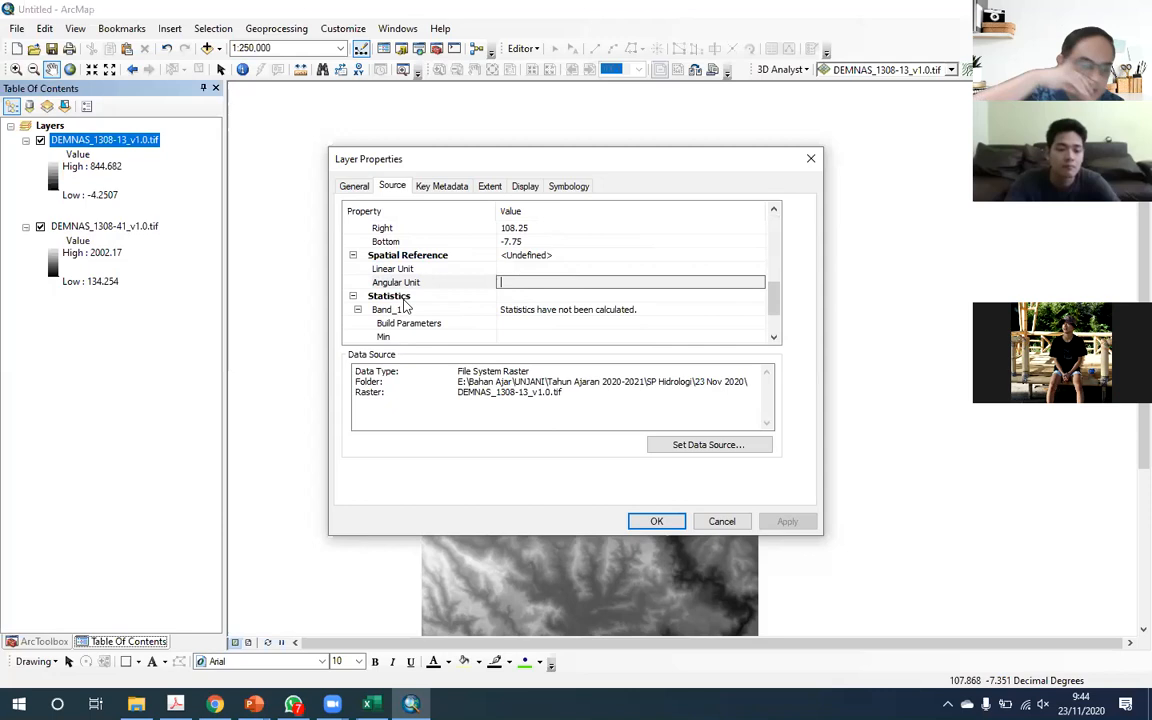
pyautogui.click(481, 257)
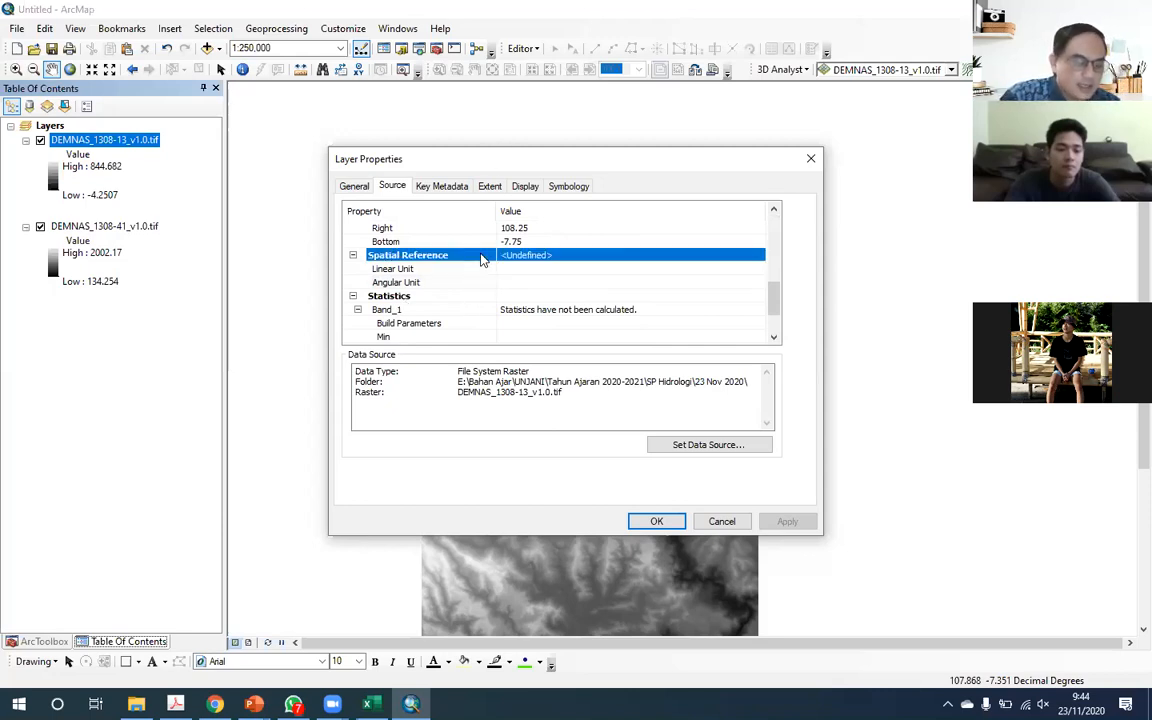
pyautogui.click(587, 268)
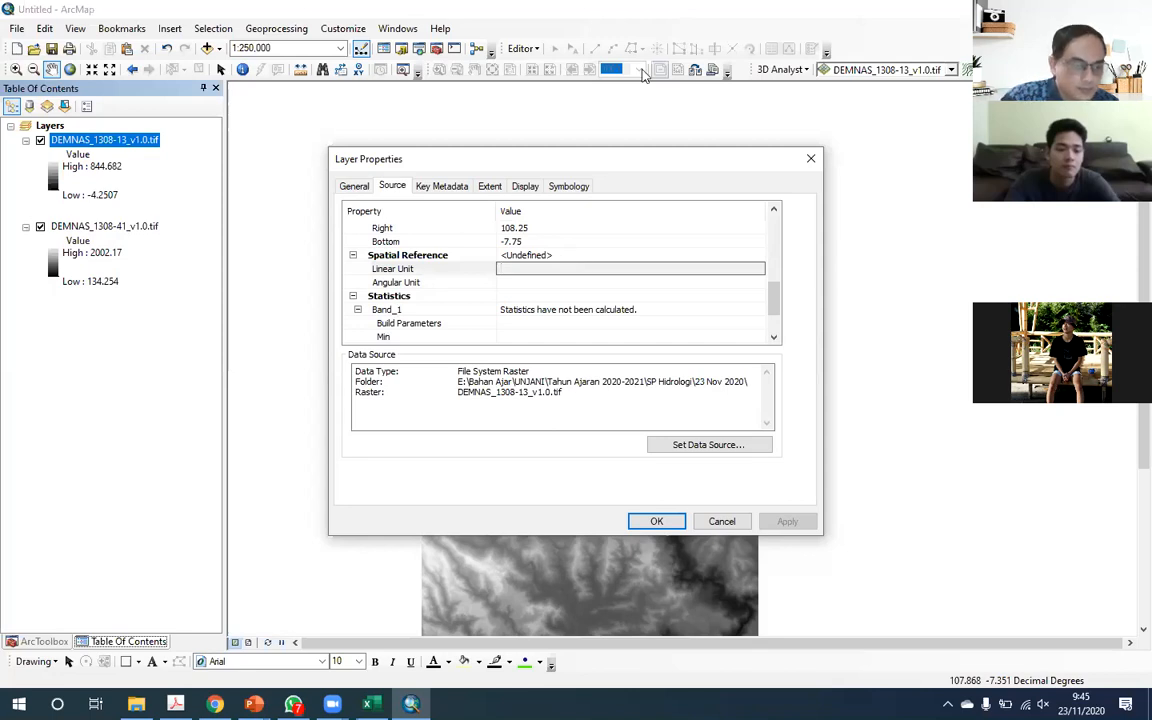
pyautogui.moveTo(556, 251); pyautogui.dragTo(555, 247)
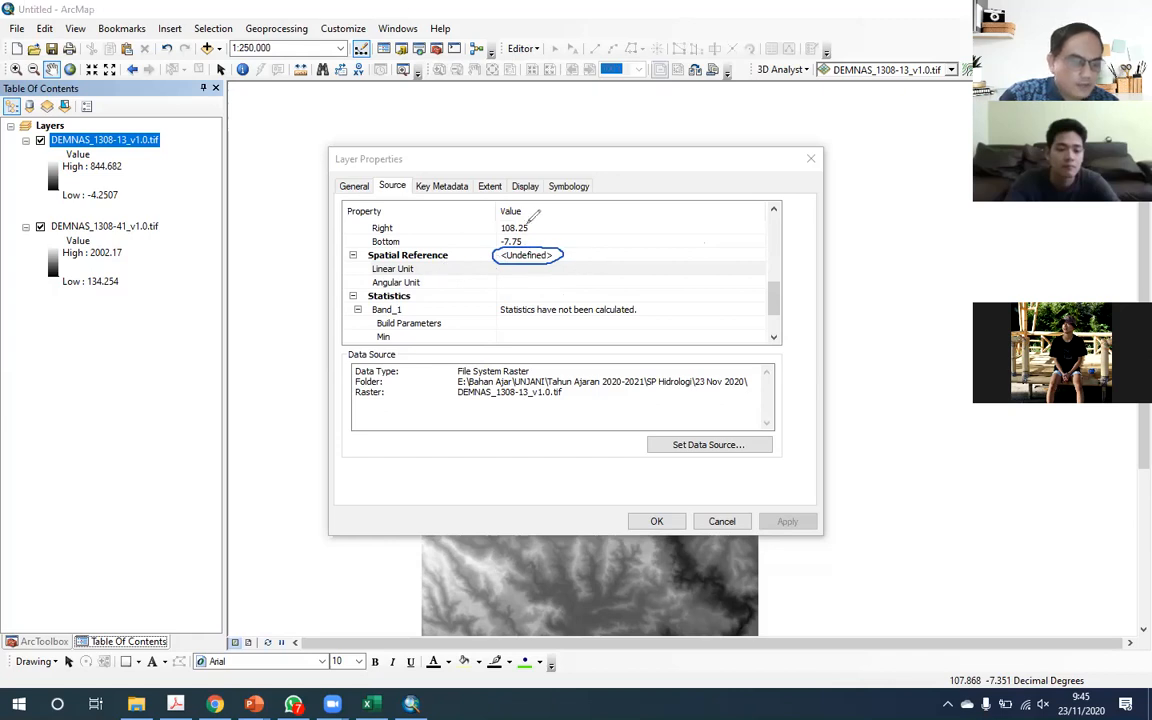
pyautogui.moveTo(641, 215)
pyautogui.mouseDown()
pyautogui.moveTo(592, 244)
pyautogui.moveTo(606, 252)
pyautogui.mouseUp()
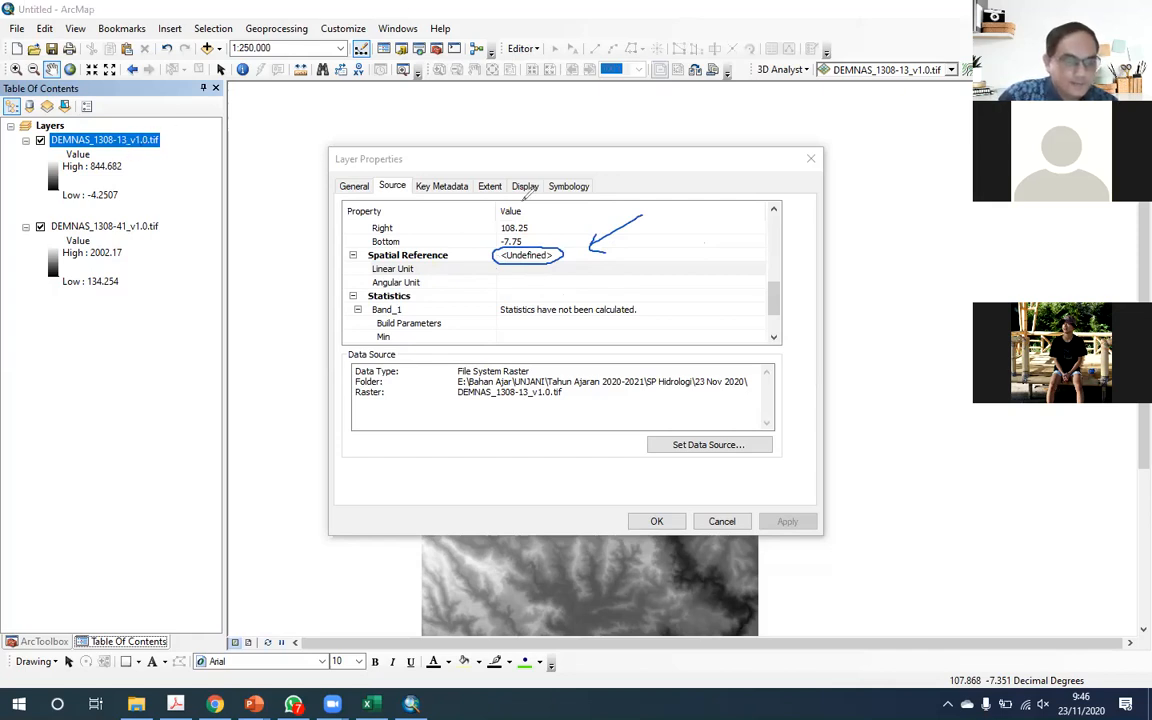
pyautogui.scroll(1, 495, 256)
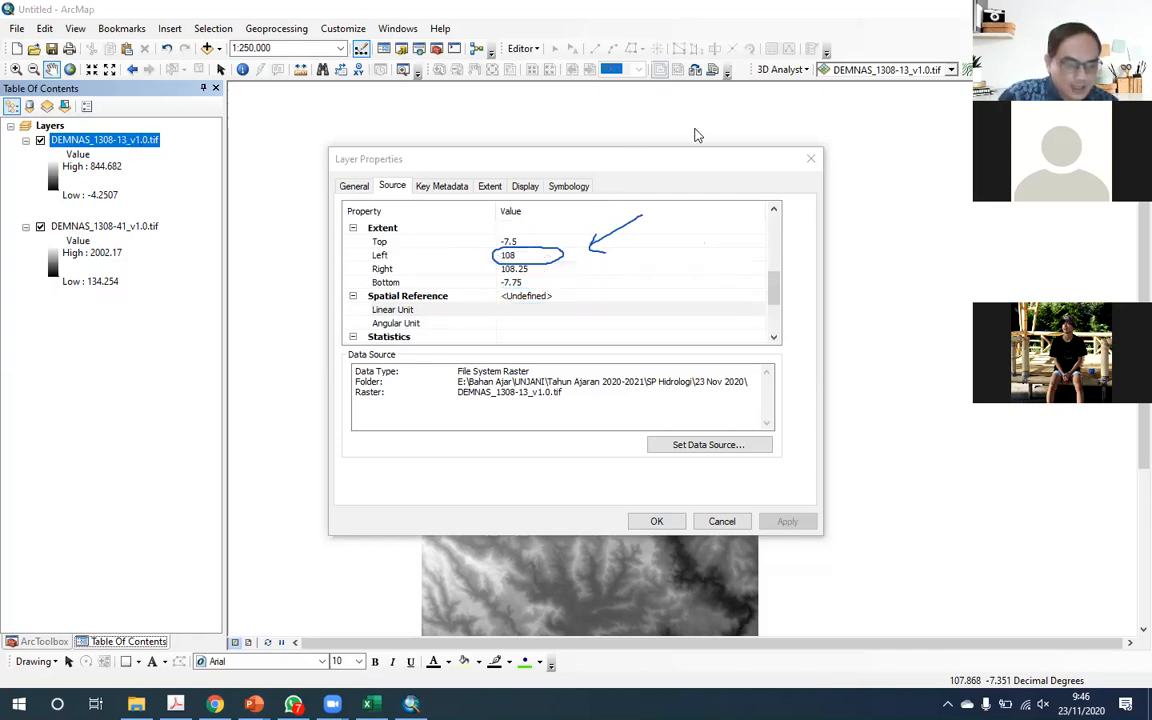
pyautogui.click(773, 134)
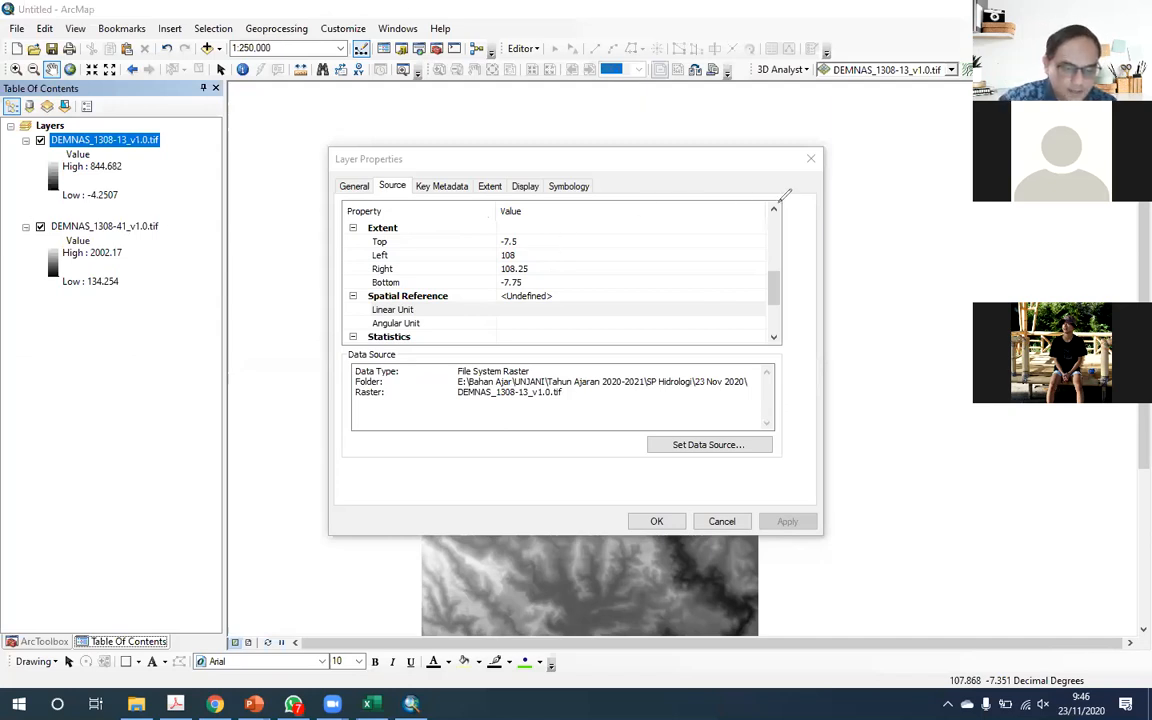
# Step: Draw a pair of crossing axes on the screen, undo the rectangle attempt, and sketch an irregular area outline inside one quadrant
pyautogui.moveTo(749, 160); pyautogui.dragTo(749, 343)
pyautogui.moveTo(690, 250); pyautogui.dragTo(960, 250)
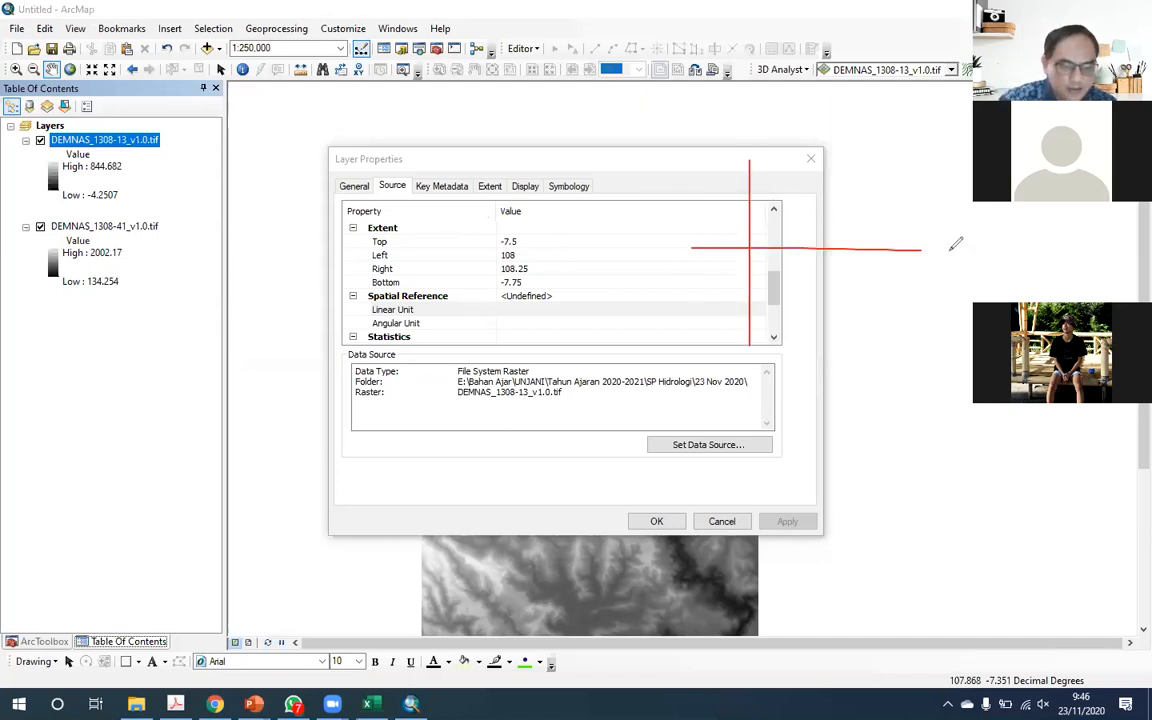
pyautogui.moveTo(769, 150)
pyautogui.mouseDown()
pyautogui.moveTo(777, 228)
pyautogui.moveTo(773, 146)
pyautogui.moveTo(858, 135)
pyautogui.moveTo(877, 215)
pyautogui.moveTo(831, 240)
pyautogui.moveTo(772, 240)
pyautogui.moveTo(780, 143)
pyautogui.mouseUp()
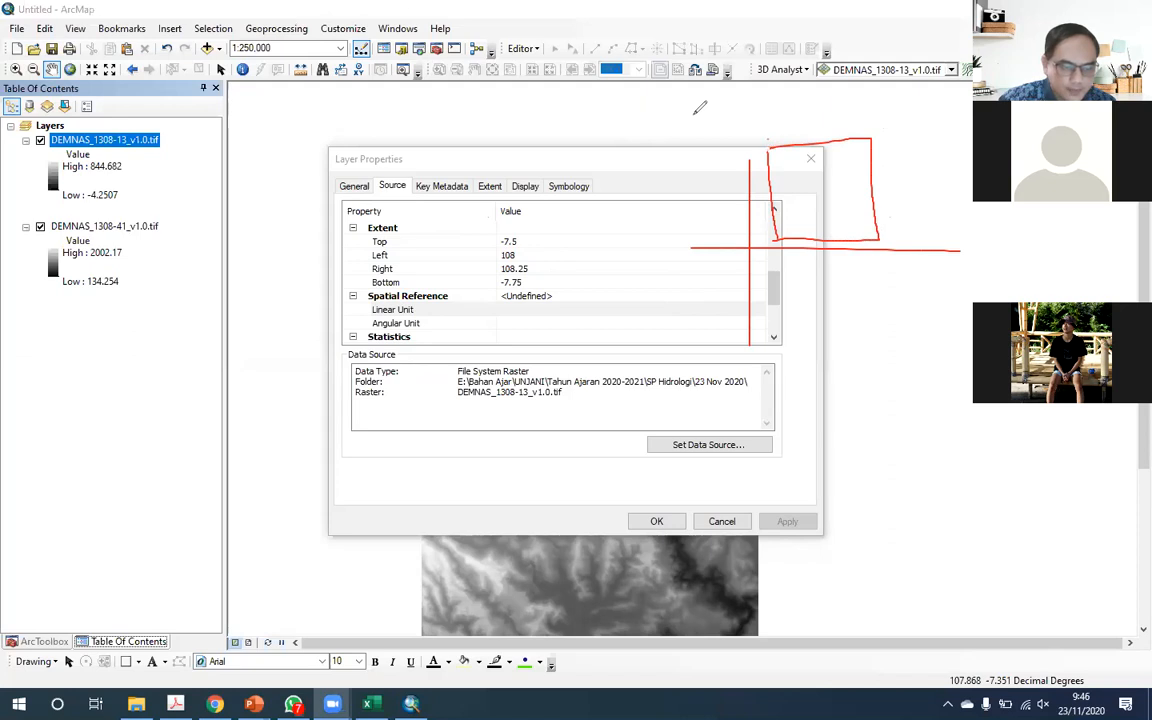
pyautogui.hotkey('ctrl', 'z')
pyautogui.hotkey('ctrl', 'z')
pyautogui.moveTo(781, 217)
pyautogui.mouseDown()
pyautogui.moveTo(799, 131)
pyautogui.moveTo(826, 124)
pyautogui.moveTo(866, 180)
pyautogui.moveTo(822, 240)
pyautogui.mouseUp()
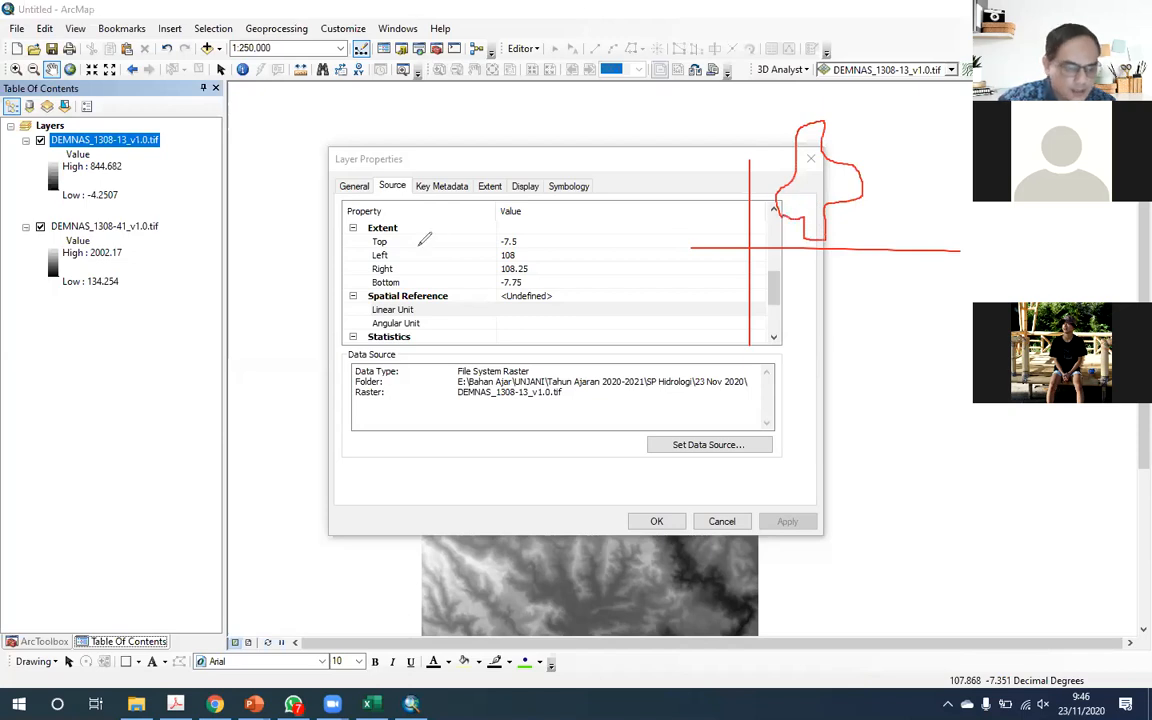
# Step: Circle the four extent values, mark the limits of the sketched area with boundary lines, and link the sketch to the values with an arrow
pyautogui.moveTo(508, 226)
pyautogui.mouseDown()
pyautogui.moveTo(482, 275)
pyautogui.moveTo(540, 290)
pyautogui.moveTo(522, 224)
pyautogui.mouseUp()
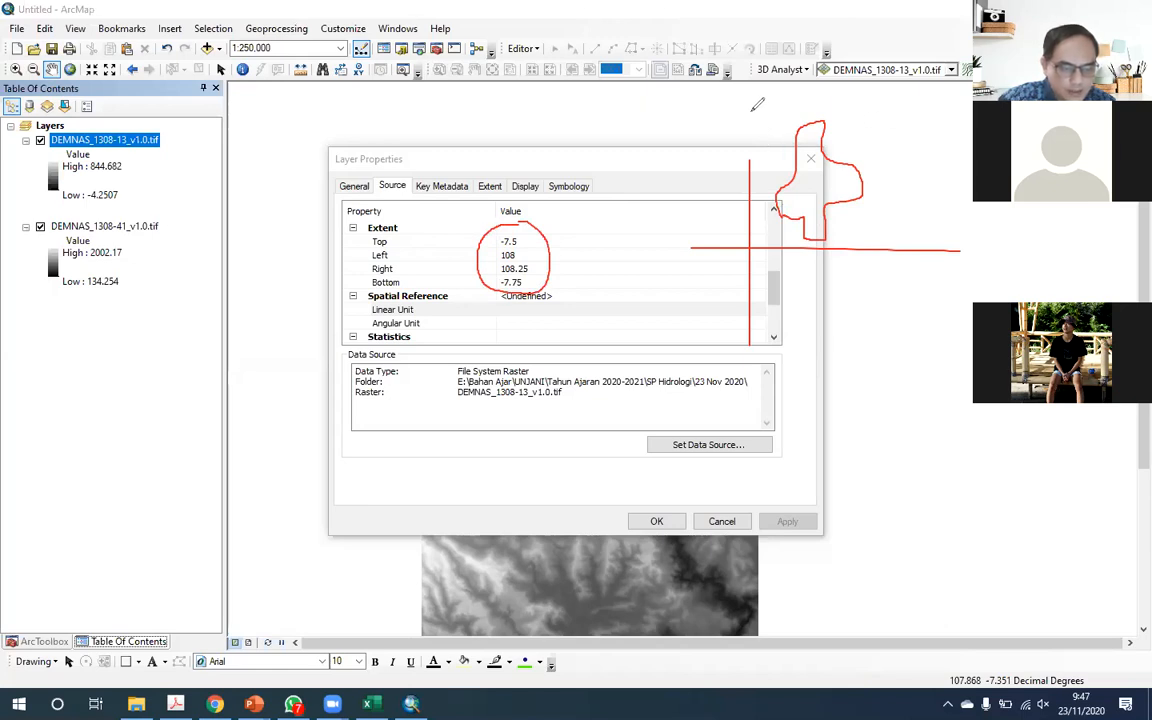
pyautogui.moveTo(743, 88)
pyautogui.mouseDown()
pyautogui.moveTo(749, 160)
pyautogui.moveTo(765, 120)
pyautogui.moveTo(825, 120)
pyautogui.mouseUp()
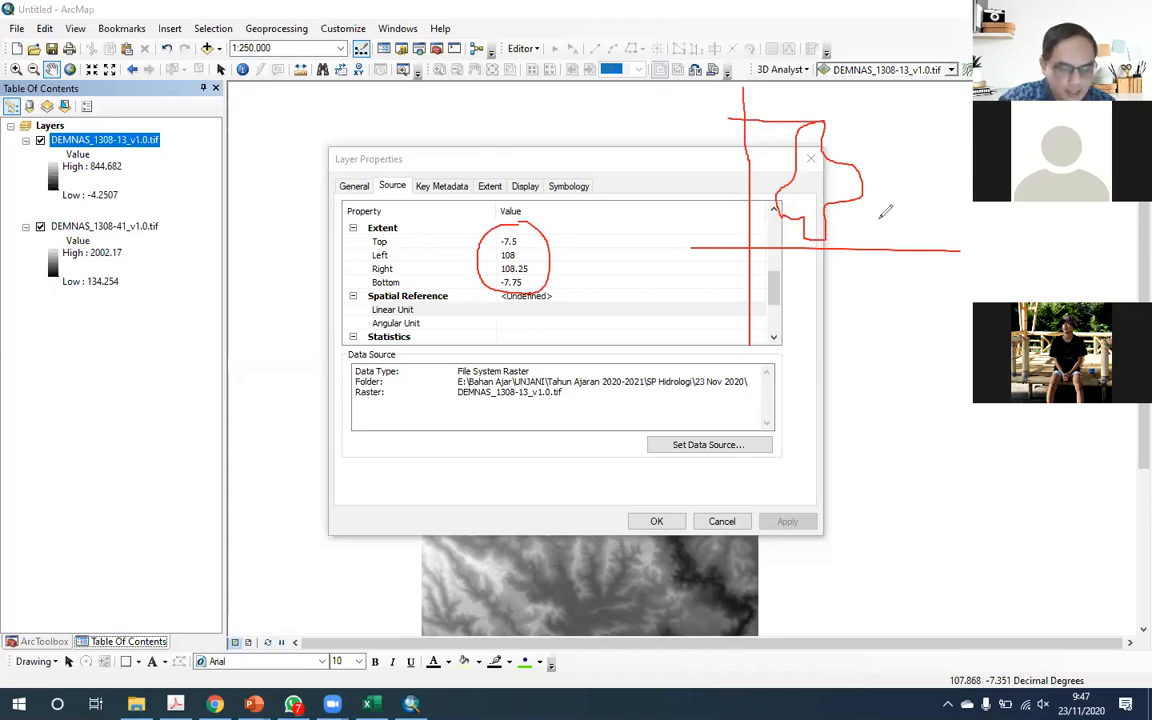
pyautogui.moveTo(723, 241); pyautogui.dragTo(826, 241)
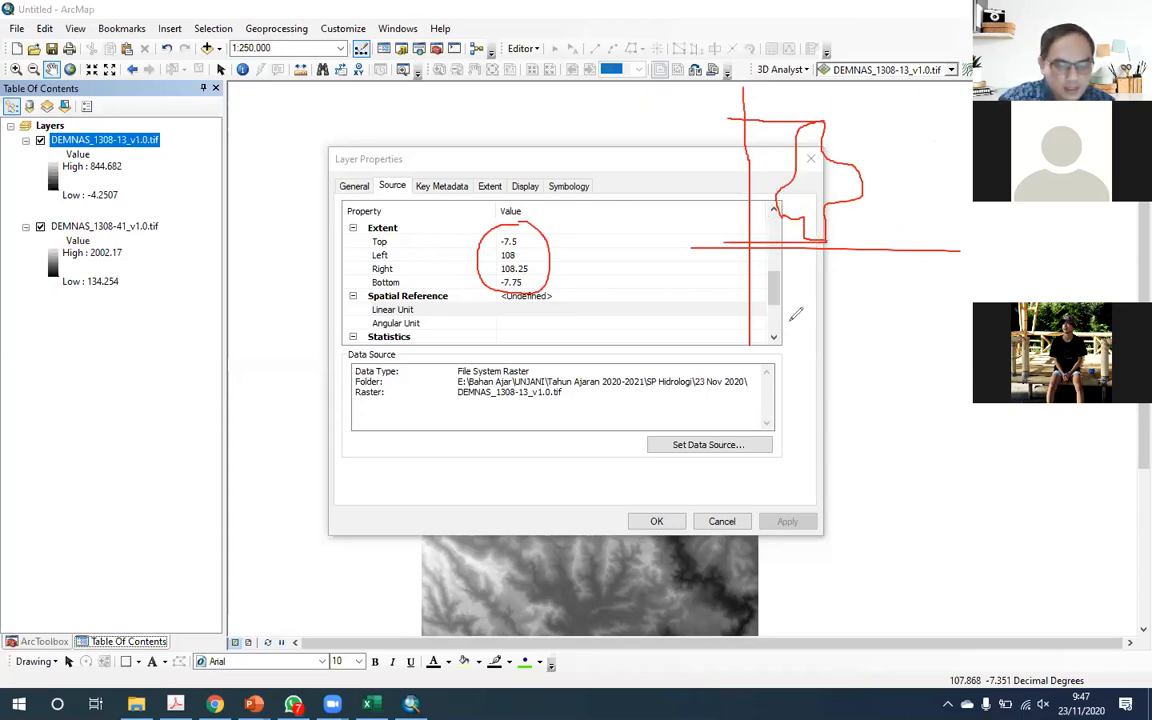
pyautogui.moveTo(771, 100); pyautogui.dragTo(784, 262)
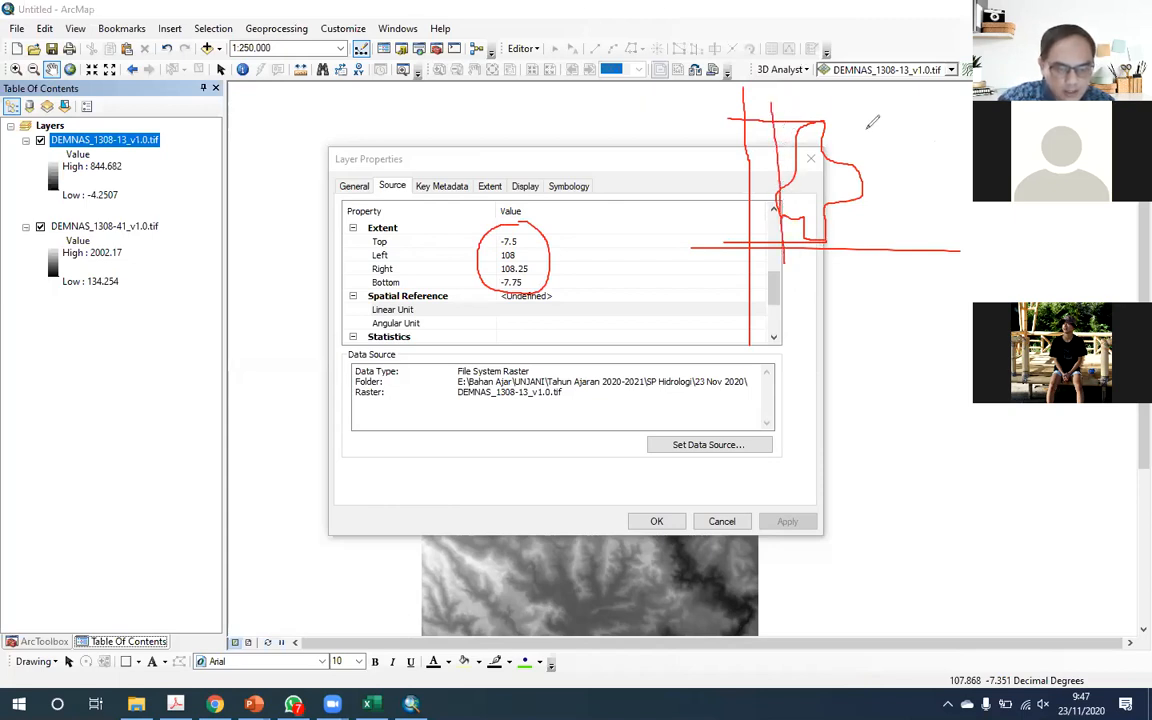
pyautogui.moveTo(862, 97); pyautogui.dragTo(869, 287)
pyautogui.moveTo(871, 111)
pyautogui.mouseDown()
pyautogui.moveTo(771, 107)
pyautogui.moveTo(822, 266)
pyautogui.moveTo(854, 119)
pyautogui.mouseUp()
pyautogui.moveTo(775, 205)
pyautogui.mouseDown()
pyautogui.moveTo(557, 248)
pyautogui.moveTo(568, 260)
pyautogui.mouseUp()
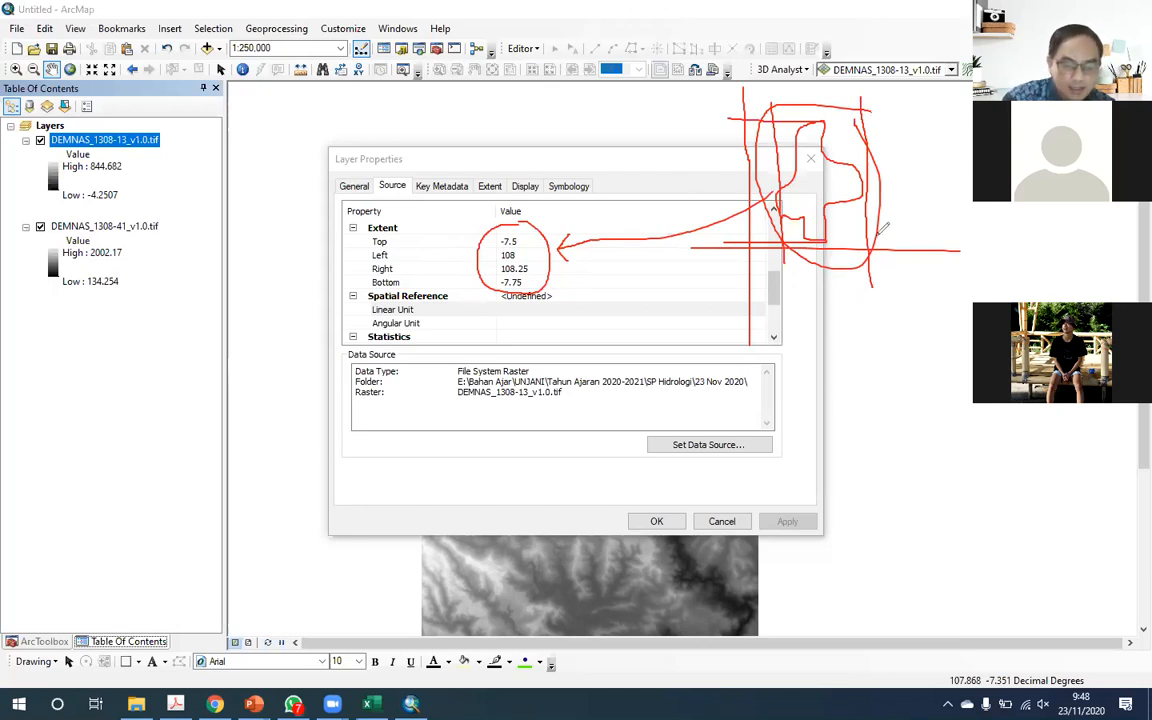
# Step: Draw an equator line labelled 0, with an upward arrow marked LU + and a downward arrow marked LS -
pyautogui.moveTo(521, 485)
pyautogui.mouseDown()
pyautogui.moveTo(930, 494)
pyautogui.moveTo(912, 481)
pyautogui.mouseUp()
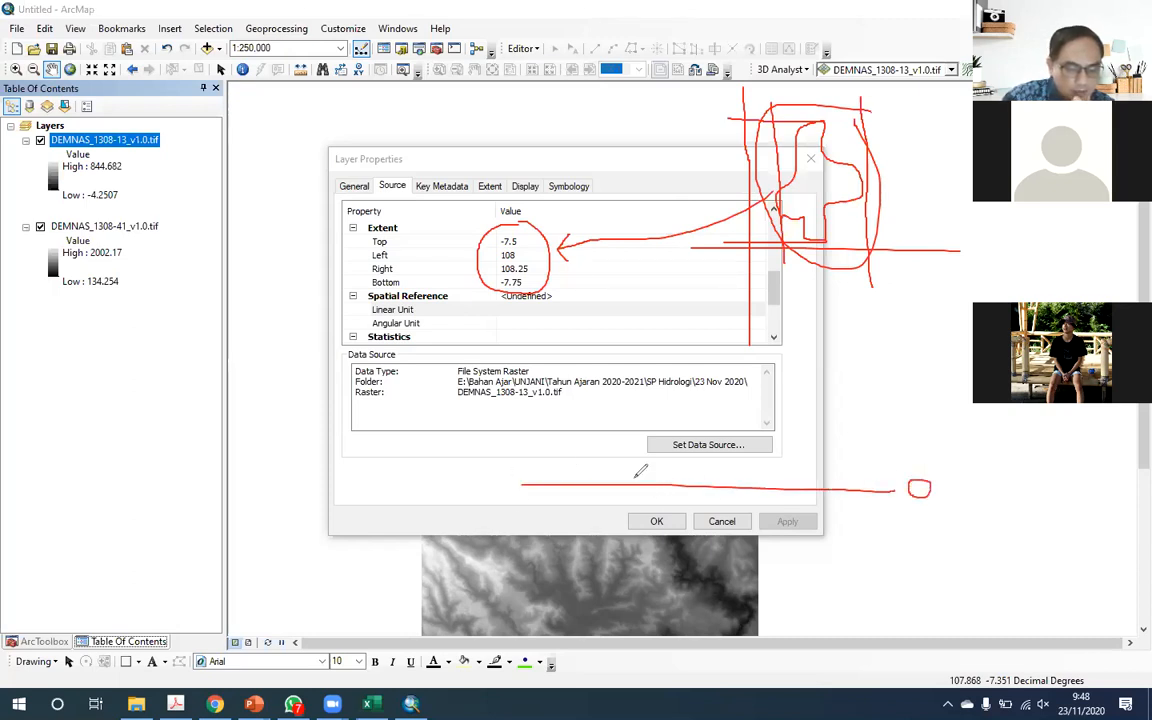
pyautogui.moveTo(628, 482)
pyautogui.mouseDown()
pyautogui.moveTo(617, 422)
pyautogui.moveTo(630, 432)
pyautogui.moveTo(682, 421)
pyautogui.moveTo(699, 400)
pyautogui.moveTo(769, 405)
pyautogui.moveTo(746, 420)
pyautogui.moveTo(780, 400)
pyautogui.mouseUp()
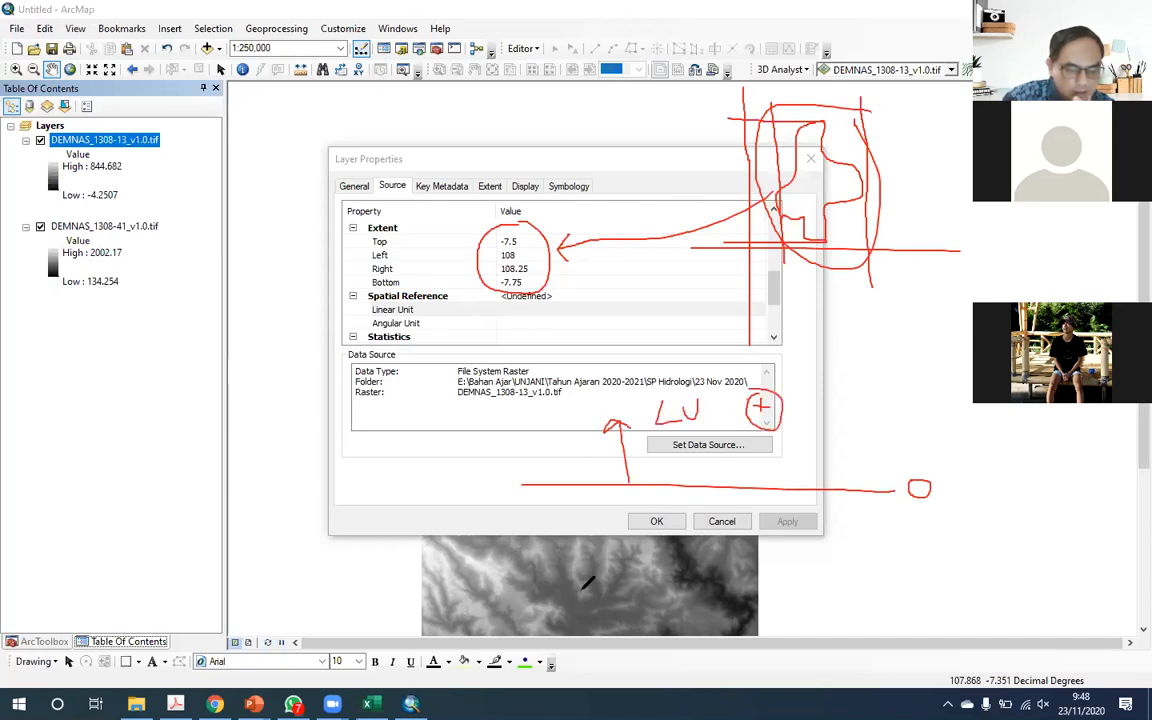
pyautogui.moveTo(632, 495); pyautogui.dragTo(634, 547)
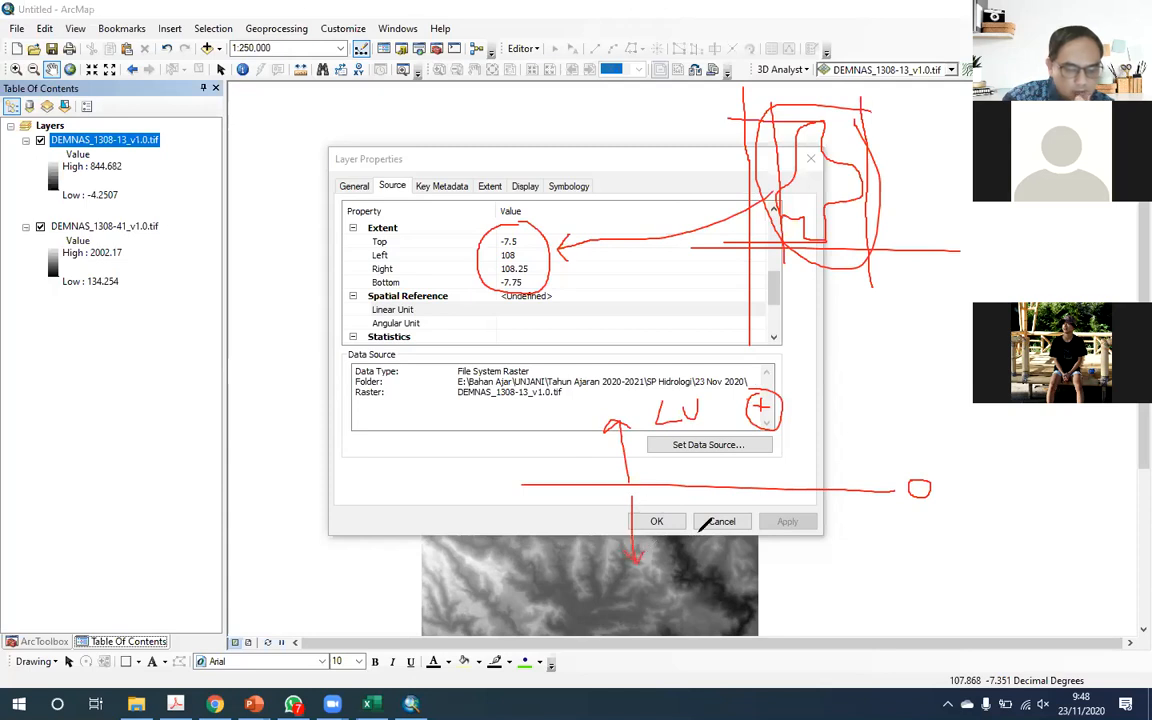
pyautogui.moveTo(691, 513); pyautogui.dragTo(720, 533)
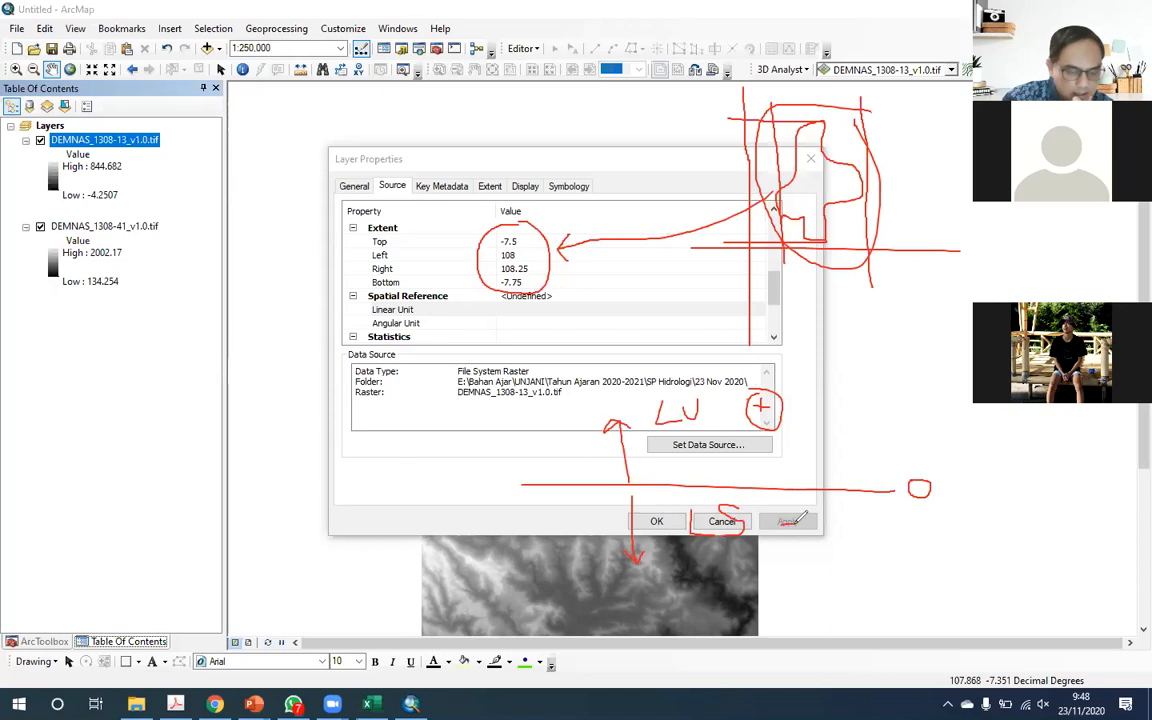
pyautogui.moveTo(800, 510)
pyautogui.mouseDown()
pyautogui.moveTo(774, 530)
pyautogui.moveTo(806, 510)
pyautogui.mouseUp()
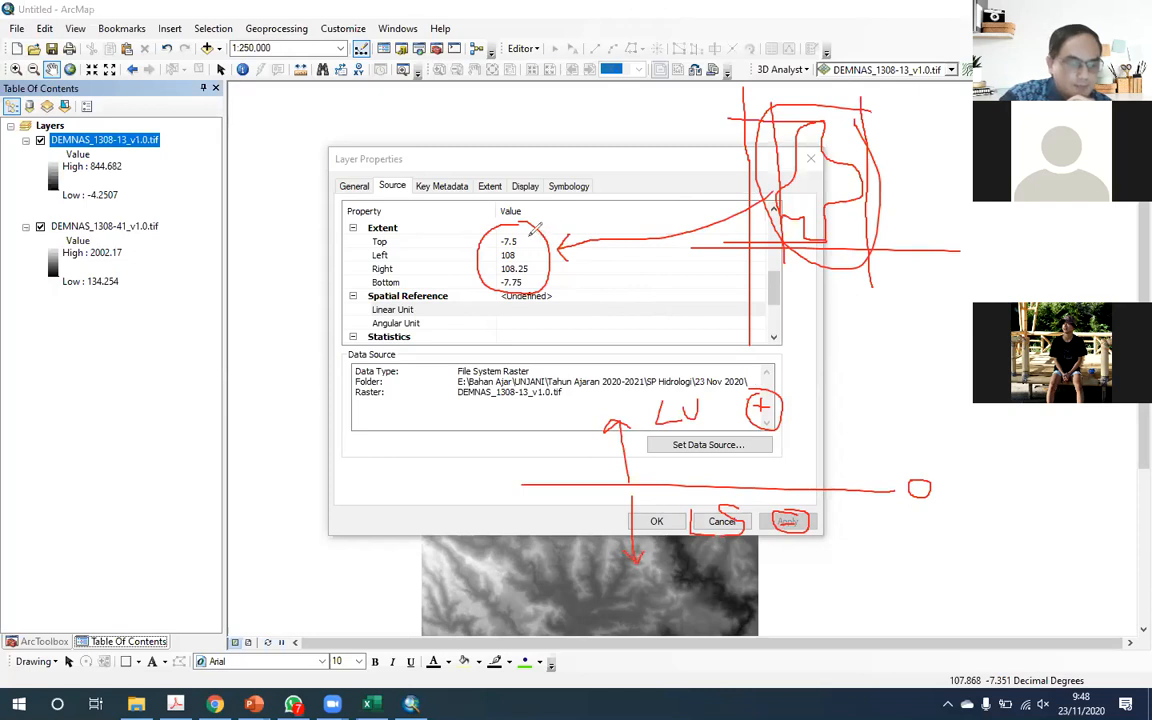
# Step: Bracket the raster's extent values and write the heading GCS above the layer properties dialog
pyautogui.moveTo(519, 232); pyautogui.dragTo(544, 280)
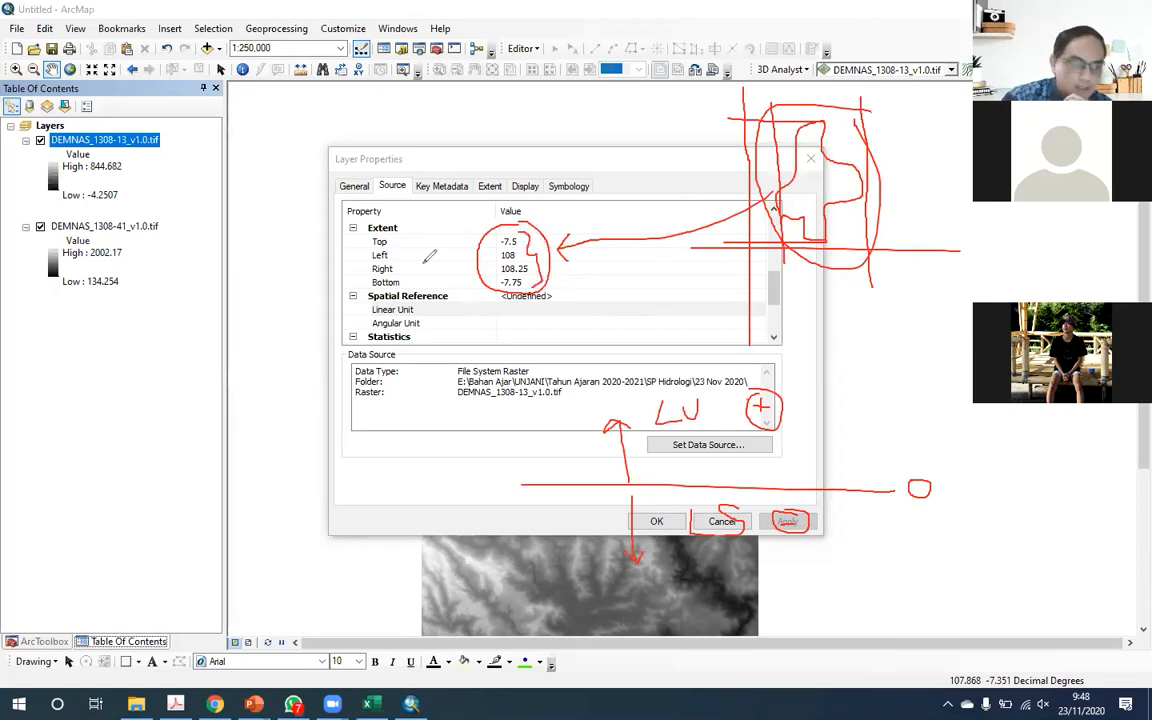
pyautogui.moveTo(293, 100)
pyautogui.mouseDown()
pyautogui.moveTo(270, 112)
pyautogui.moveTo(290, 140)
pyautogui.moveTo(320, 116)
pyautogui.moveTo(346, 136)
pyautogui.mouseUp()
pyautogui.moveTo(398, 98)
pyautogui.mouseDown()
pyautogui.moveTo(374, 110)
pyautogui.moveTo(374, 146)
pyautogui.mouseUp()
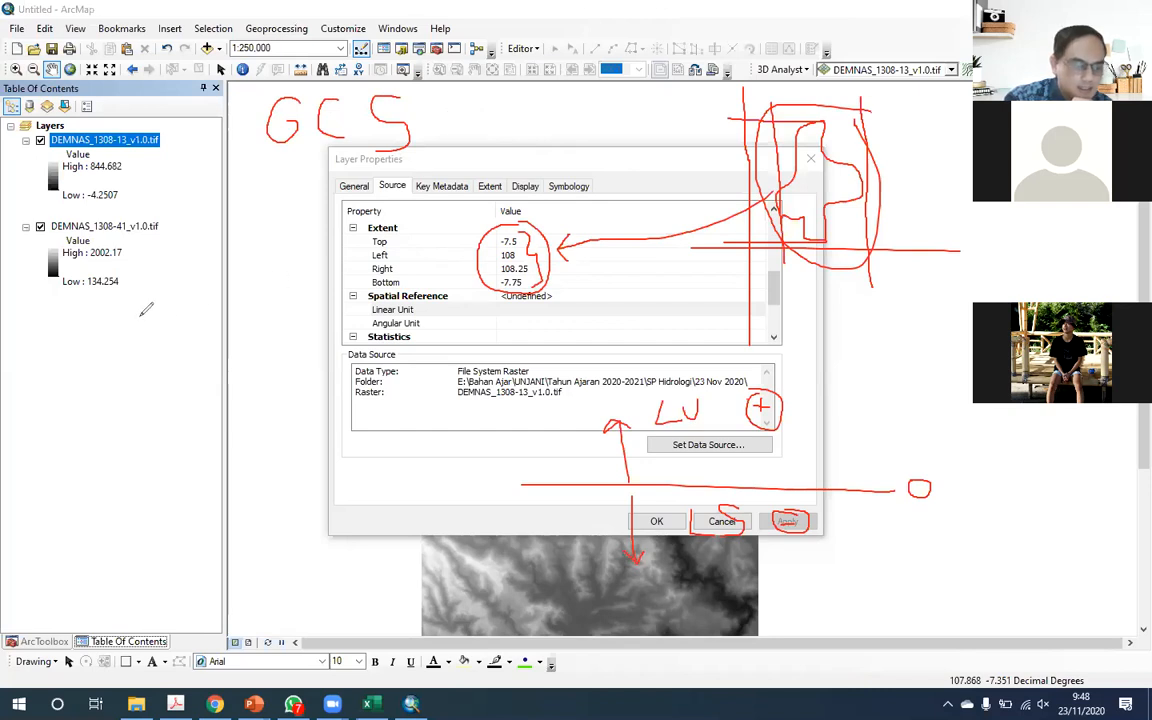
# Step: Write the DMS coordinate format as a screen annotation, with arrows over its letters and the example -7° 30" 35'
pyautogui.moveTo(56, 366); pyautogui.dragTo(59, 373)
pyautogui.moveTo(43, 364)
pyautogui.mouseDown()
pyautogui.moveTo(68, 363)
pyautogui.moveTo(59, 373)
pyautogui.mouseUp()
pyautogui.moveTo(70, 350)
pyautogui.mouseDown()
pyautogui.moveTo(81, 359)
pyautogui.moveTo(72, 377)
pyautogui.mouseUp()
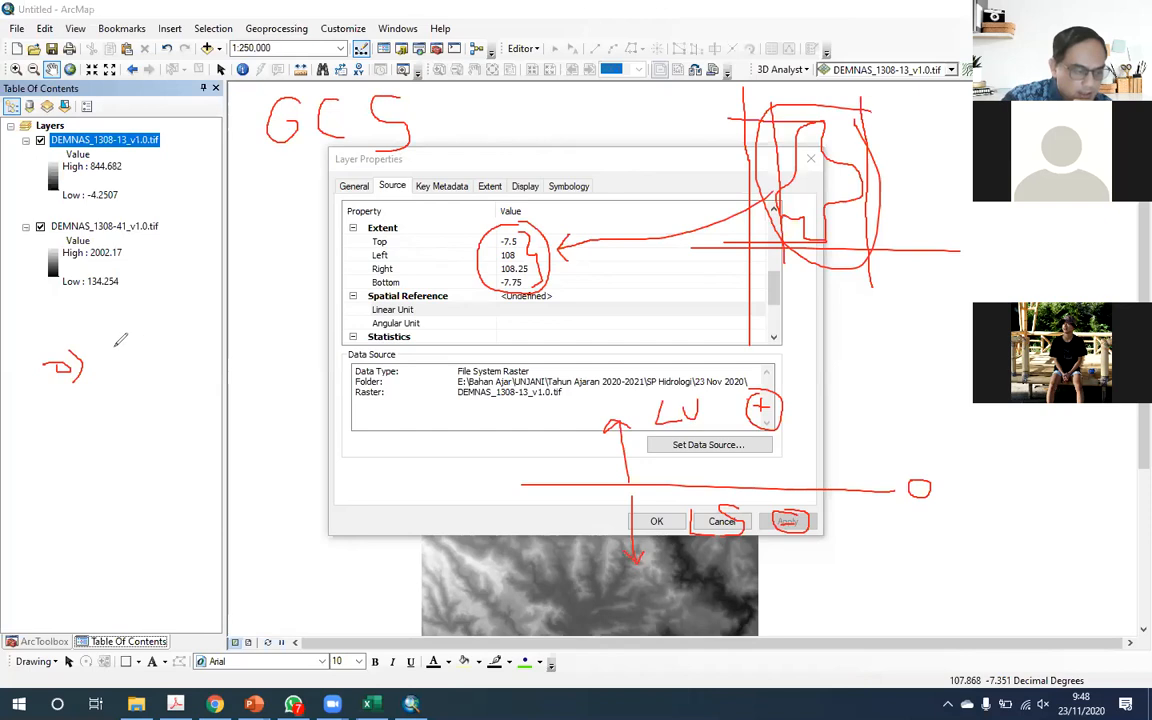
pyautogui.moveTo(113, 379)
pyautogui.mouseDown()
pyautogui.moveTo(121, 343)
pyautogui.moveTo(134, 362)
pyautogui.moveTo(114, 378)
pyautogui.moveTo(185, 349)
pyautogui.moveTo(208, 385)
pyautogui.moveTo(230, 358)
pyautogui.moveTo(212, 384)
pyautogui.mouseUp()
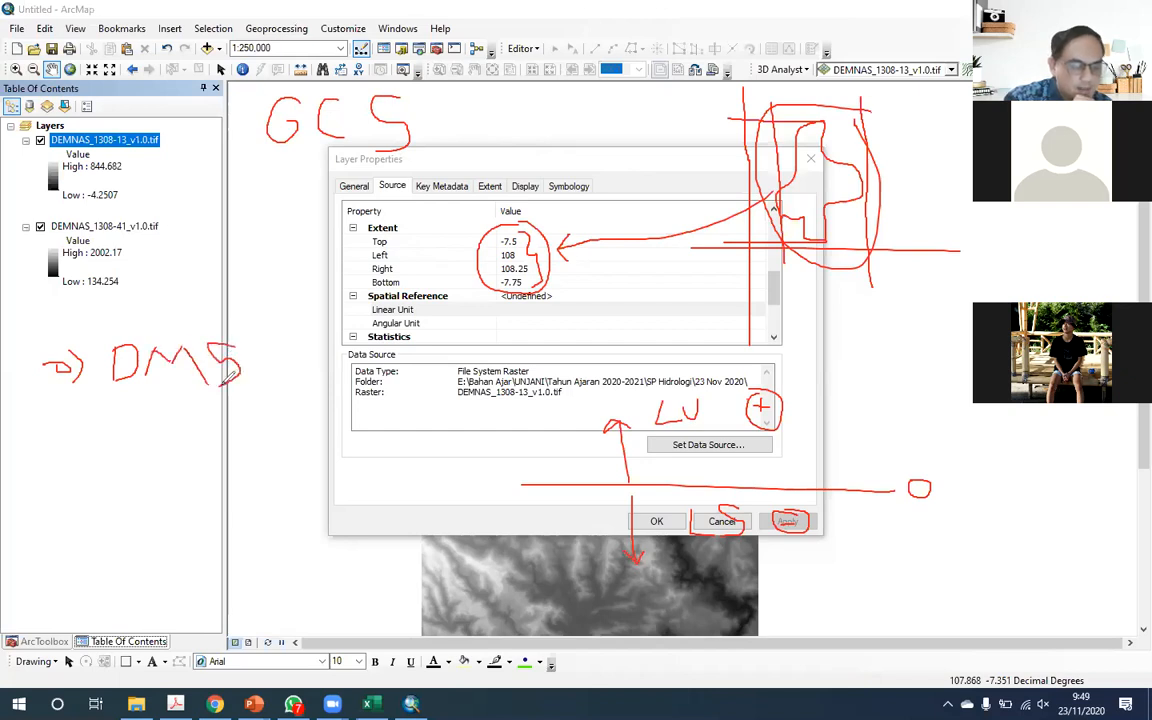
pyautogui.moveTo(147, 316)
pyautogui.mouseDown()
pyautogui.moveTo(137, 329)
pyautogui.moveTo(241, 322)
pyautogui.mouseUp()
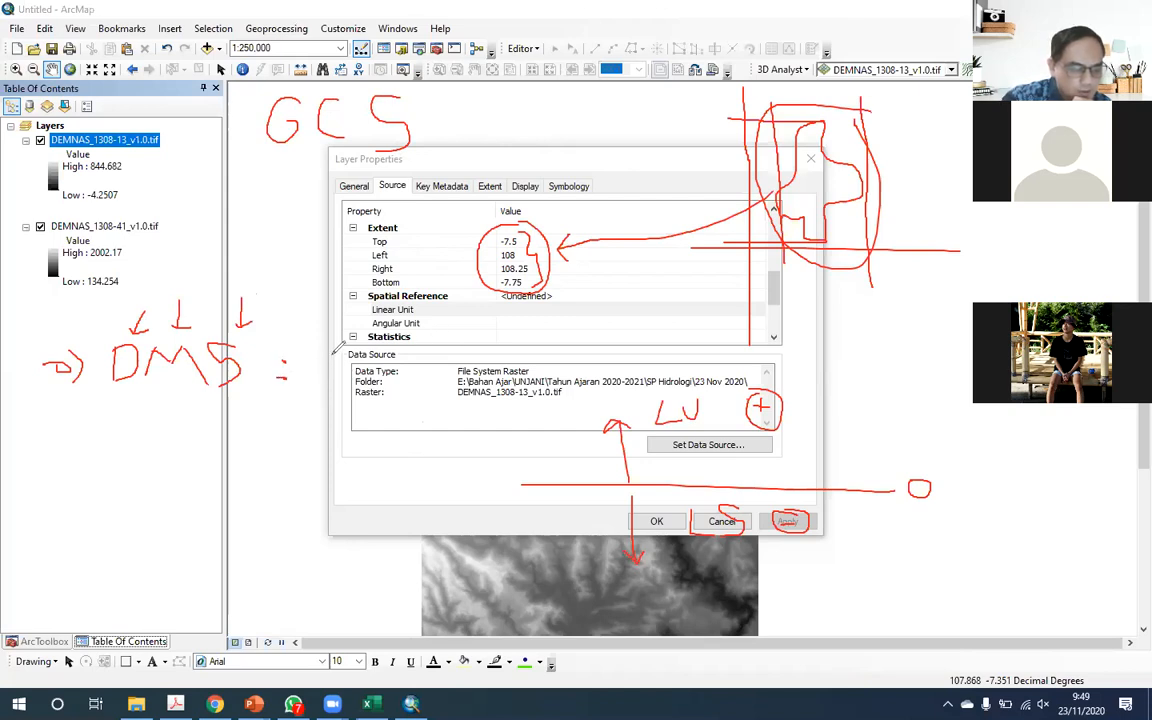
pyautogui.moveTo(336, 349)
pyautogui.mouseDown()
pyautogui.moveTo(343, 383)
pyautogui.moveTo(343, 365)
pyautogui.mouseUp()
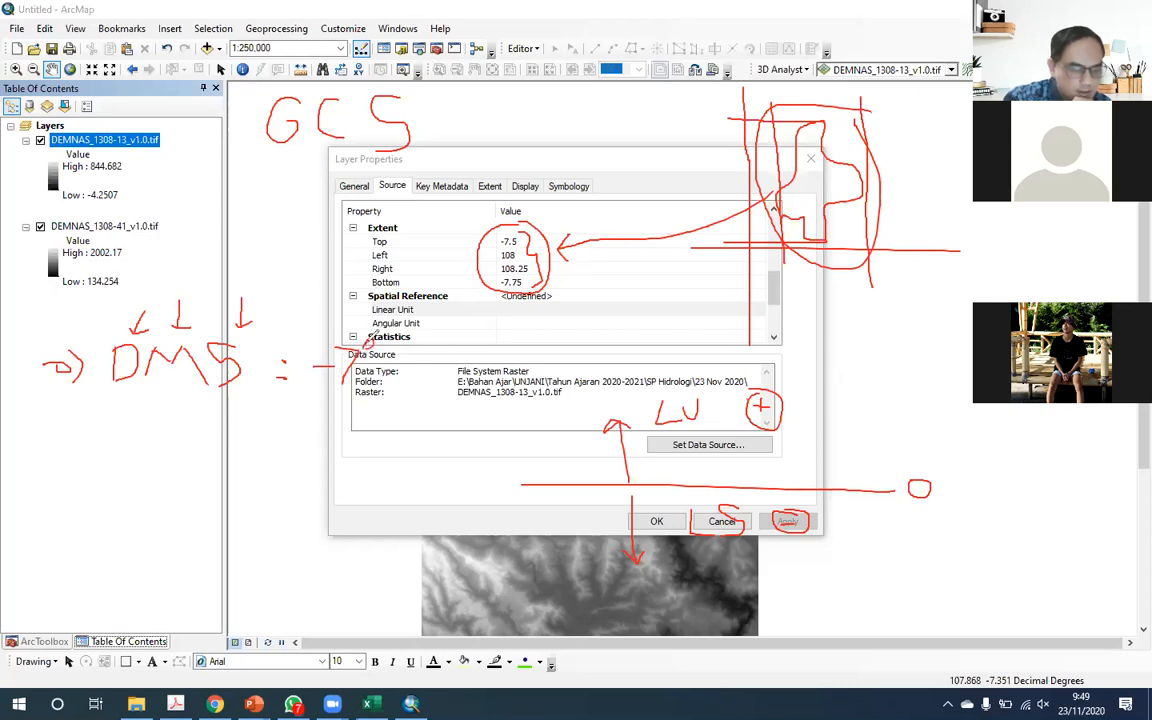
pyautogui.moveTo(389, 361)
pyautogui.mouseDown()
pyautogui.moveTo(408, 366)
pyautogui.moveTo(389, 386)
pyautogui.moveTo(428, 373)
pyautogui.moveTo(410, 357)
pyautogui.moveTo(442, 346)
pyautogui.mouseUp()
pyautogui.moveTo(452, 338)
pyautogui.mouseDown()
pyautogui.moveTo(449, 349)
pyautogui.moveTo(482, 362)
pyautogui.moveTo(487, 395)
pyautogui.moveTo(469, 397)
pyautogui.moveTo(512, 389)
pyautogui.moveTo(494, 391)
pyautogui.moveTo(516, 358)
pyautogui.mouseUp()
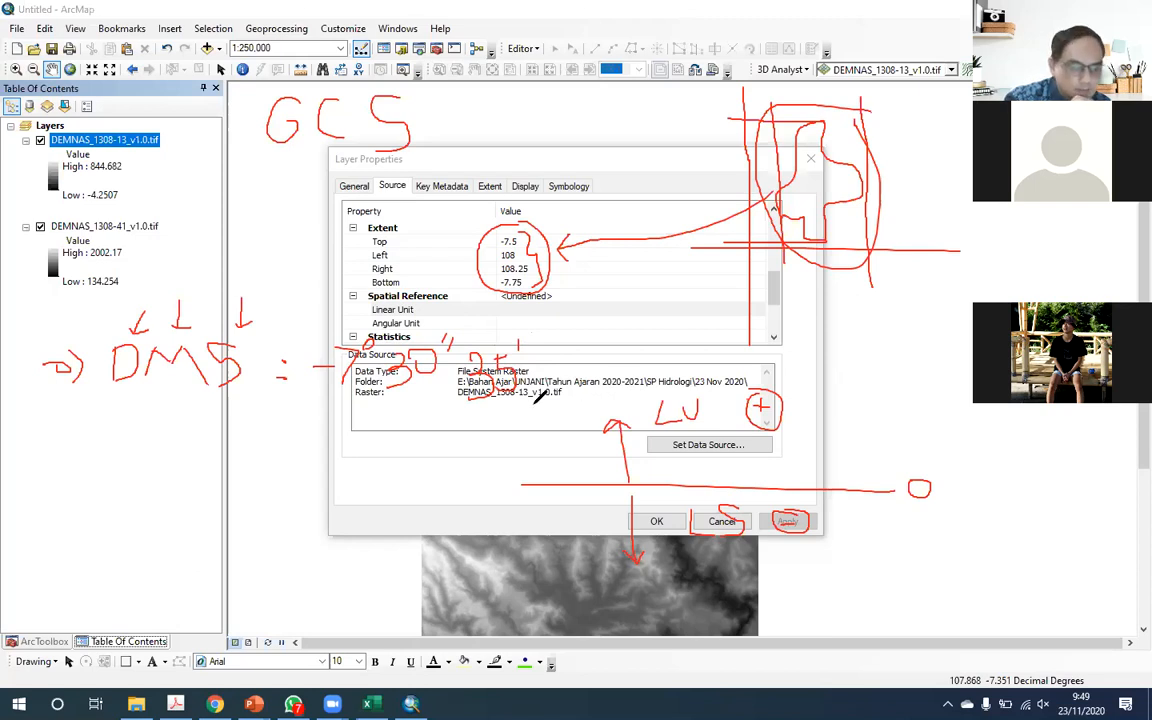
# Step: Write the DDM coordinate format with the example -7° 30,51' below DMS, and underline the letters of both formats
pyautogui.moveTo(47, 463)
pyautogui.mouseDown()
pyautogui.moveTo(67, 459)
pyautogui.moveTo(93, 478)
pyautogui.moveTo(121, 466)
pyautogui.moveTo(123, 452)
pyautogui.moveTo(170, 460)
pyautogui.moveTo(162, 478)
pyautogui.moveTo(124, 481)
pyautogui.moveTo(200, 462)
pyautogui.mouseUp()
pyautogui.moveTo(200, 462)
pyautogui.mouseDown()
pyautogui.moveTo(174, 480)
pyautogui.moveTo(234, 446)
pyautogui.moveTo(246, 483)
pyautogui.mouseUp()
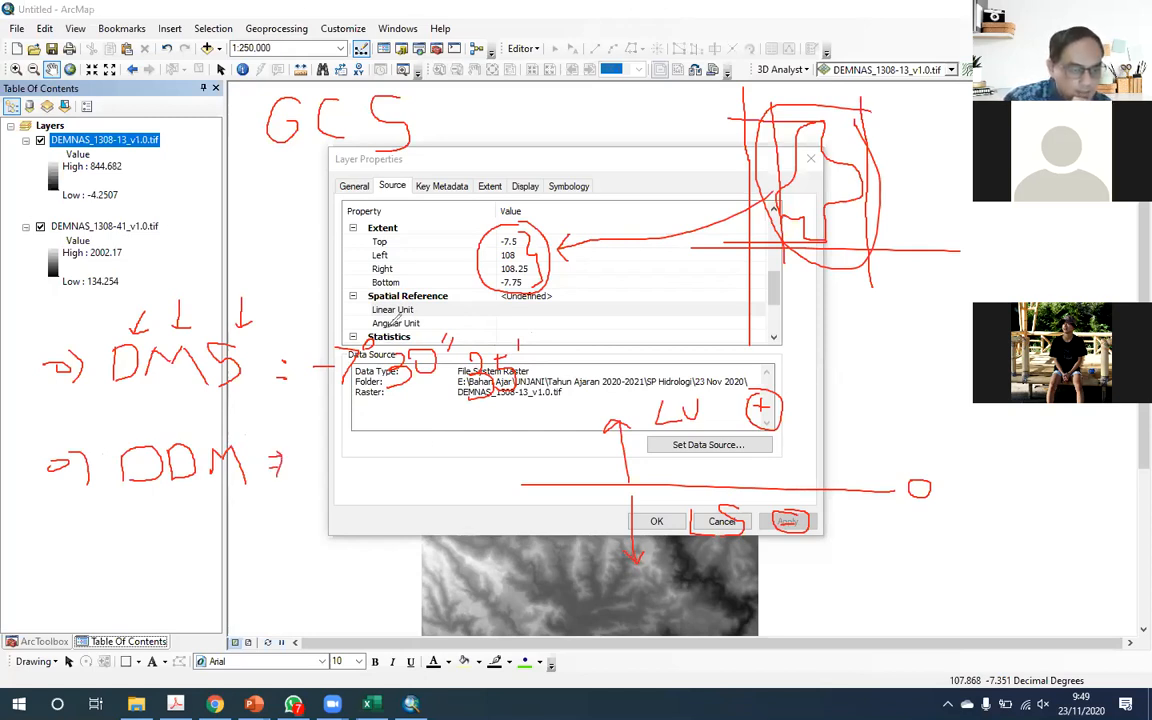
pyautogui.rightClick(427, 318)
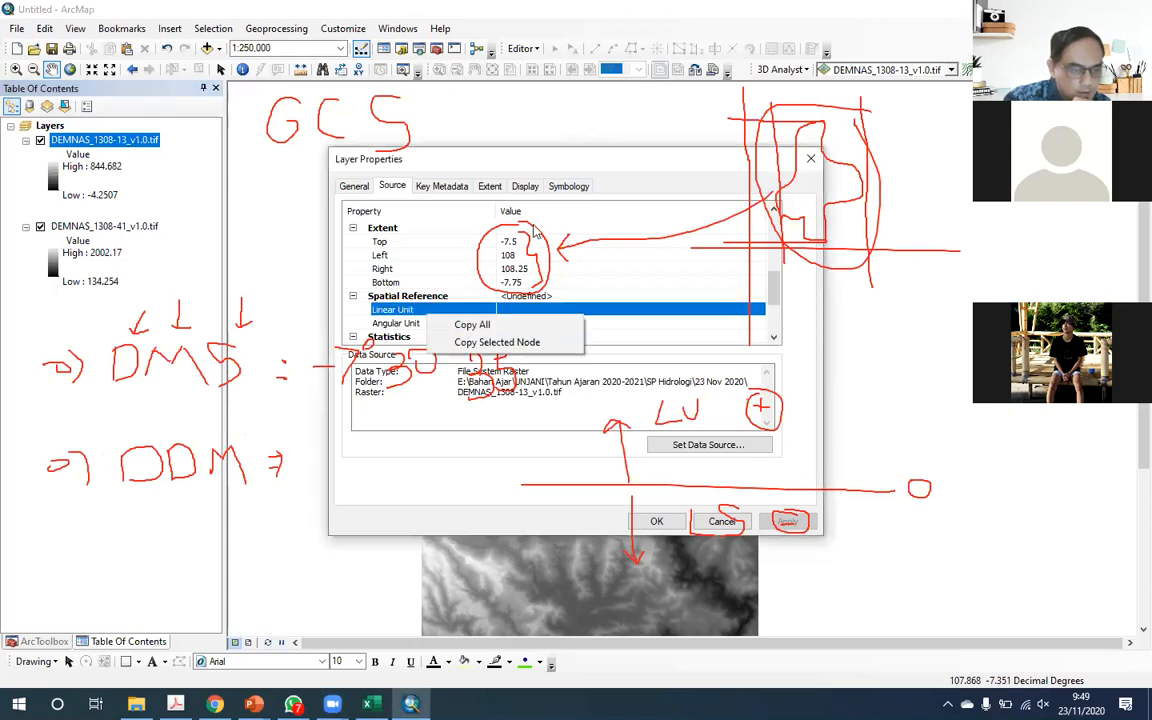
pyautogui.click(568, 118)
pyautogui.moveTo(320, 462)
pyautogui.mouseDown()
pyautogui.moveTo(340, 460)
pyautogui.moveTo(356, 489)
pyautogui.mouseUp()
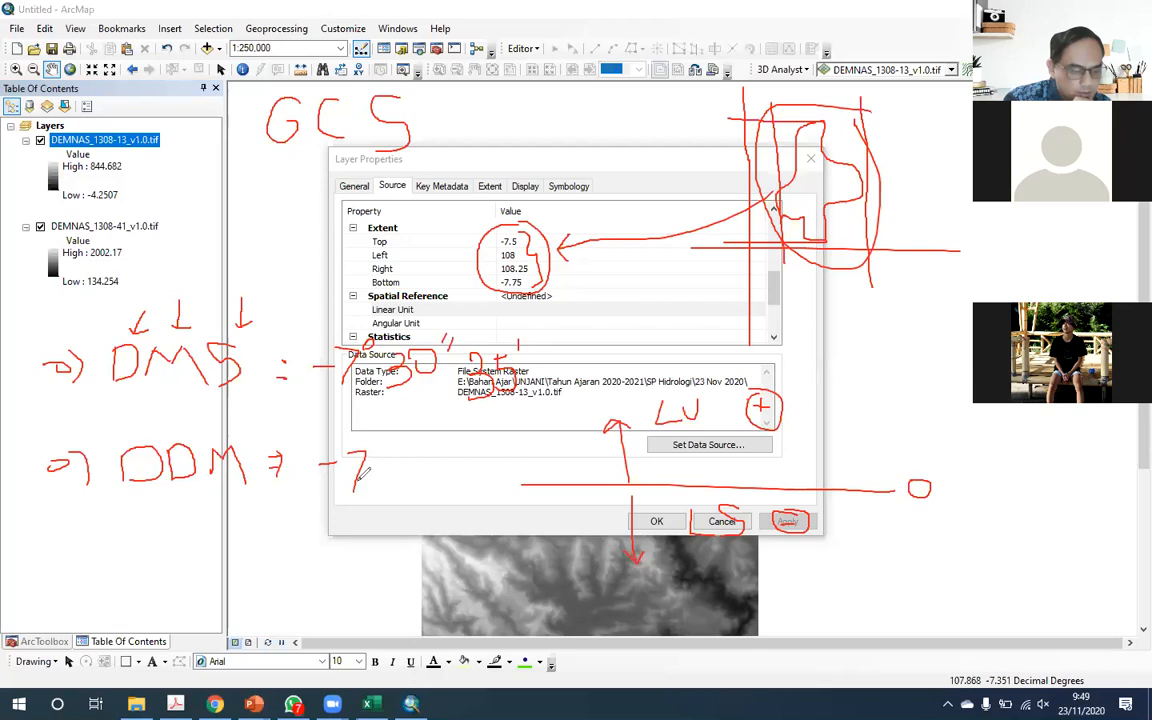
pyautogui.moveTo(386, 440)
pyautogui.mouseDown()
pyautogui.moveTo(430, 455)
pyautogui.moveTo(425, 476)
pyautogui.moveTo(458, 460)
pyautogui.mouseUp()
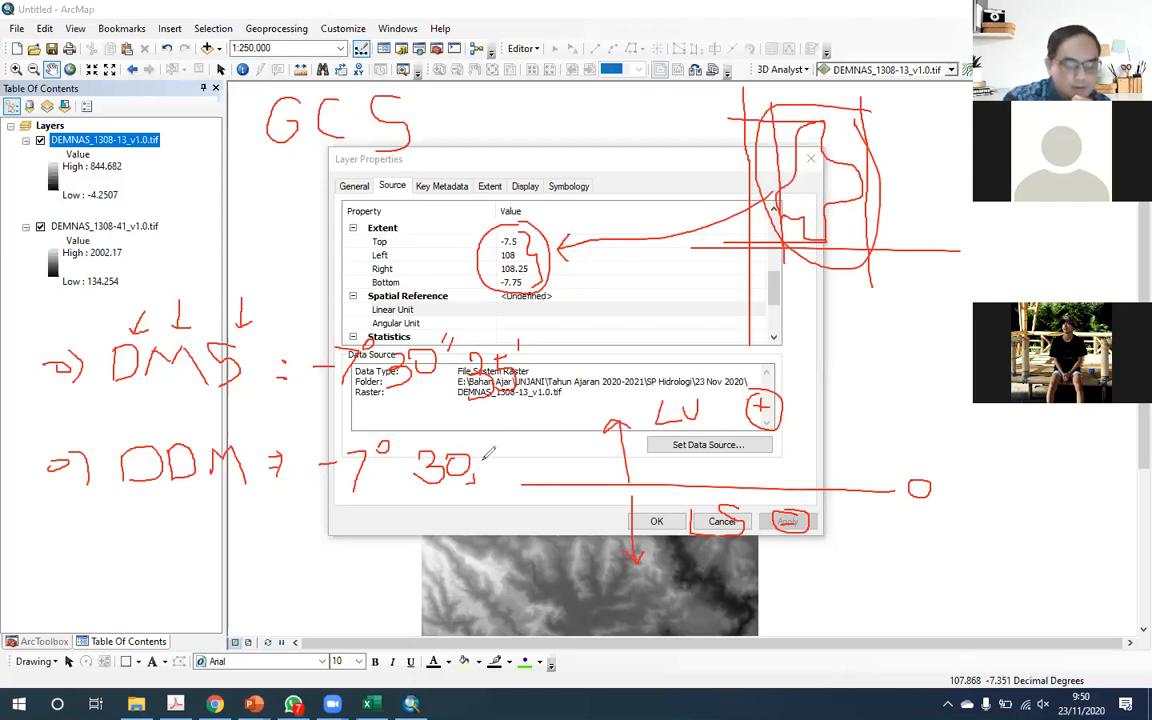
pyautogui.moveTo(487, 457)
pyautogui.mouseDown()
pyautogui.moveTo(501, 472)
pyautogui.moveTo(484, 485)
pyautogui.moveTo(502, 455)
pyautogui.moveTo(517, 483)
pyautogui.mouseUp()
pyautogui.moveTo(527, 440); pyautogui.dragTo(526, 451)
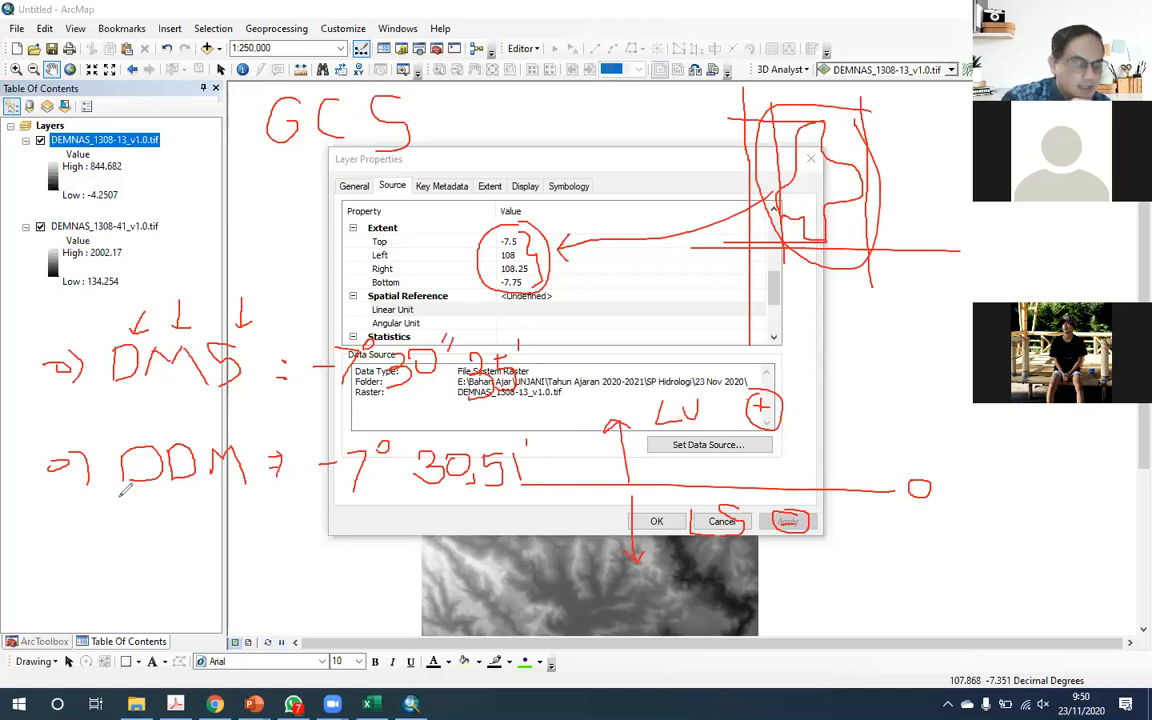
pyautogui.moveTo(135, 492); pyautogui.dragTo(255, 492)
pyautogui.moveTo(114, 400); pyautogui.dragTo(187, 402)
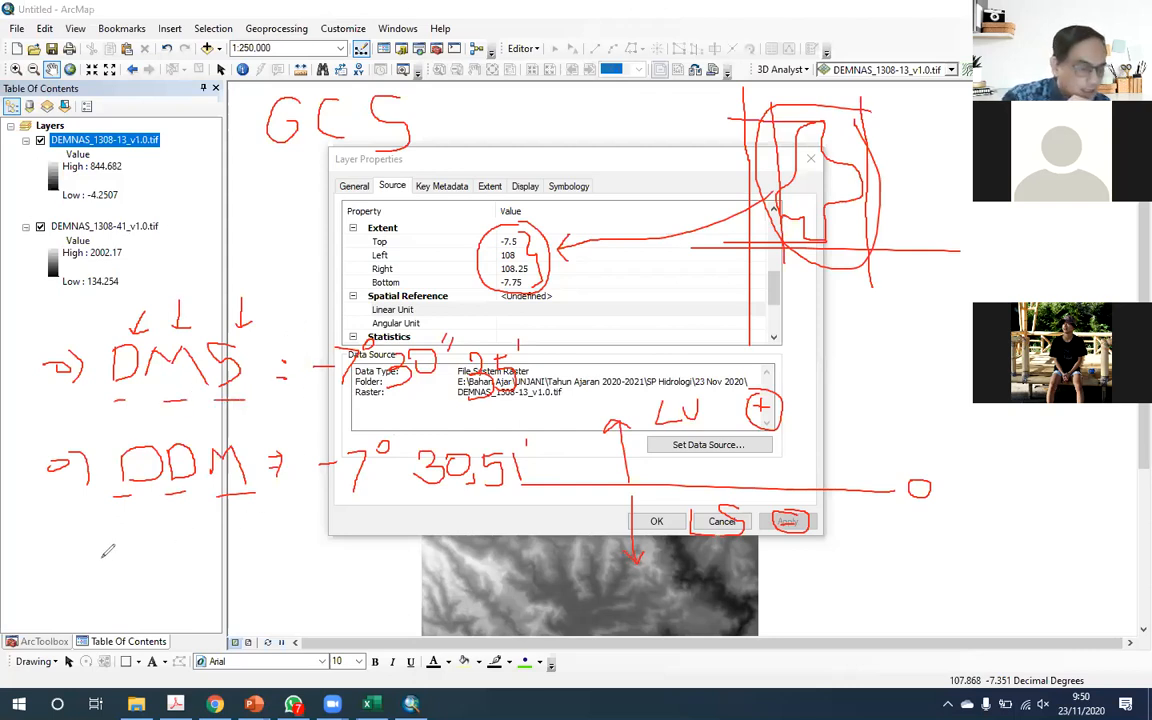
# Step: Write the DD coordinate format with the example -7.75° below DDM, and circle the GCS heading
pyautogui.moveTo(49, 564); pyautogui.dragTo(66, 579)
pyautogui.moveTo(117, 541)
pyautogui.mouseDown()
pyautogui.moveTo(121, 574)
pyautogui.moveTo(147, 533)
pyautogui.moveTo(120, 577)
pyautogui.mouseUp()
pyautogui.moveTo(161, 538)
pyautogui.mouseDown()
pyautogui.moveTo(162, 576)
pyautogui.moveTo(178, 543)
pyautogui.moveTo(186, 566)
pyautogui.moveTo(231, 548)
pyautogui.moveTo(229, 565)
pyautogui.mouseUp()
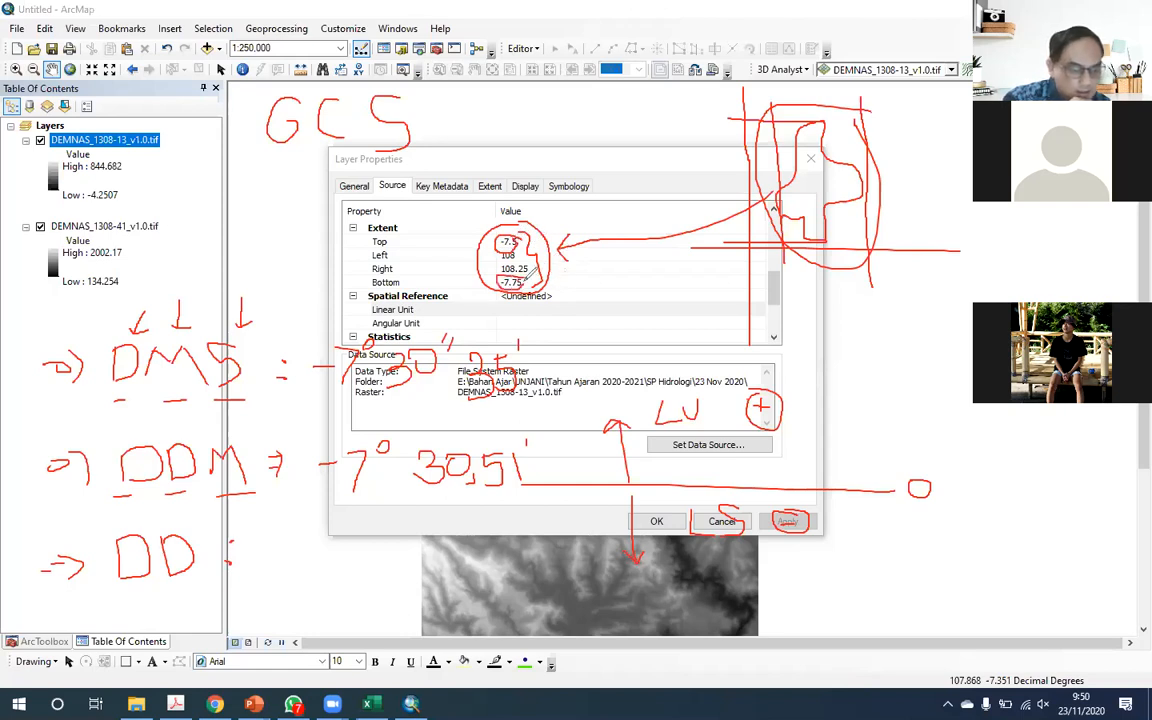
pyautogui.moveTo(258, 548)
pyautogui.mouseDown()
pyautogui.moveTo(303, 566)
pyautogui.moveTo(345, 550)
pyautogui.moveTo(318, 572)
pyautogui.mouseUp()
pyautogui.click(288, 565)
pyautogui.moveTo(358, 527); pyautogui.dragTo(359, 526)
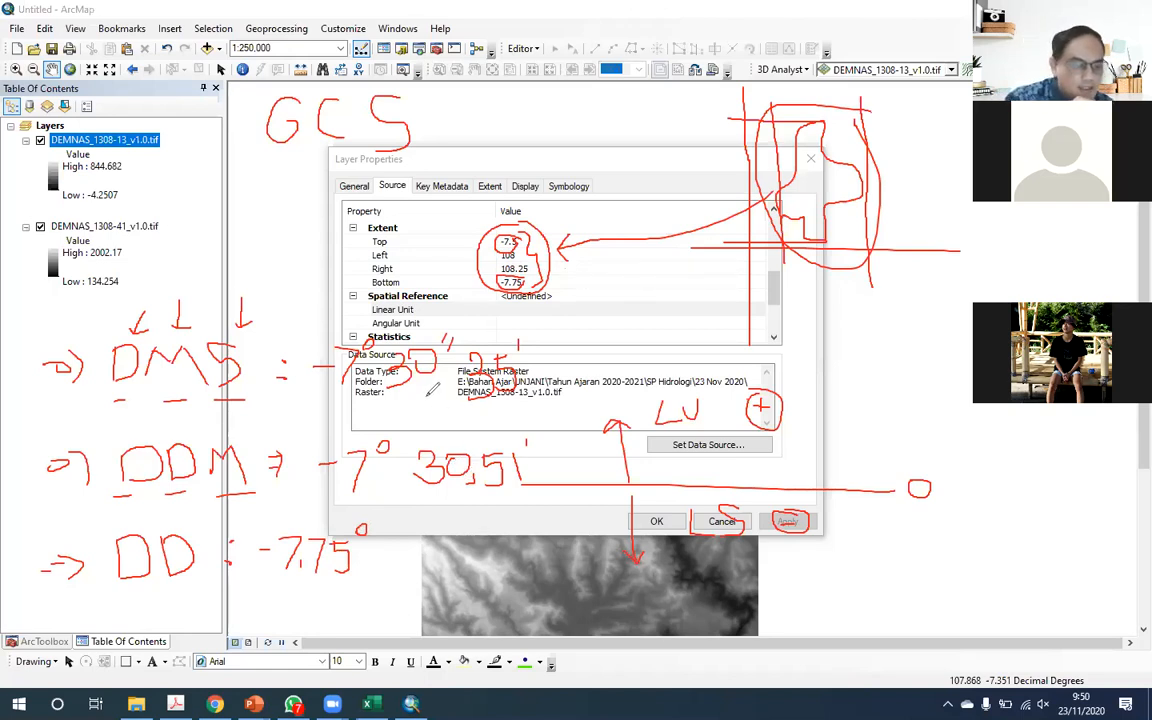
pyautogui.moveTo(436, 85)
pyautogui.mouseDown()
pyautogui.moveTo(365, 66)
pyautogui.moveTo(235, 82)
pyautogui.moveTo(251, 139)
pyautogui.moveTo(380, 155)
pyautogui.moveTo(437, 120)
pyautogui.moveTo(437, 85)
pyautogui.mouseUp()
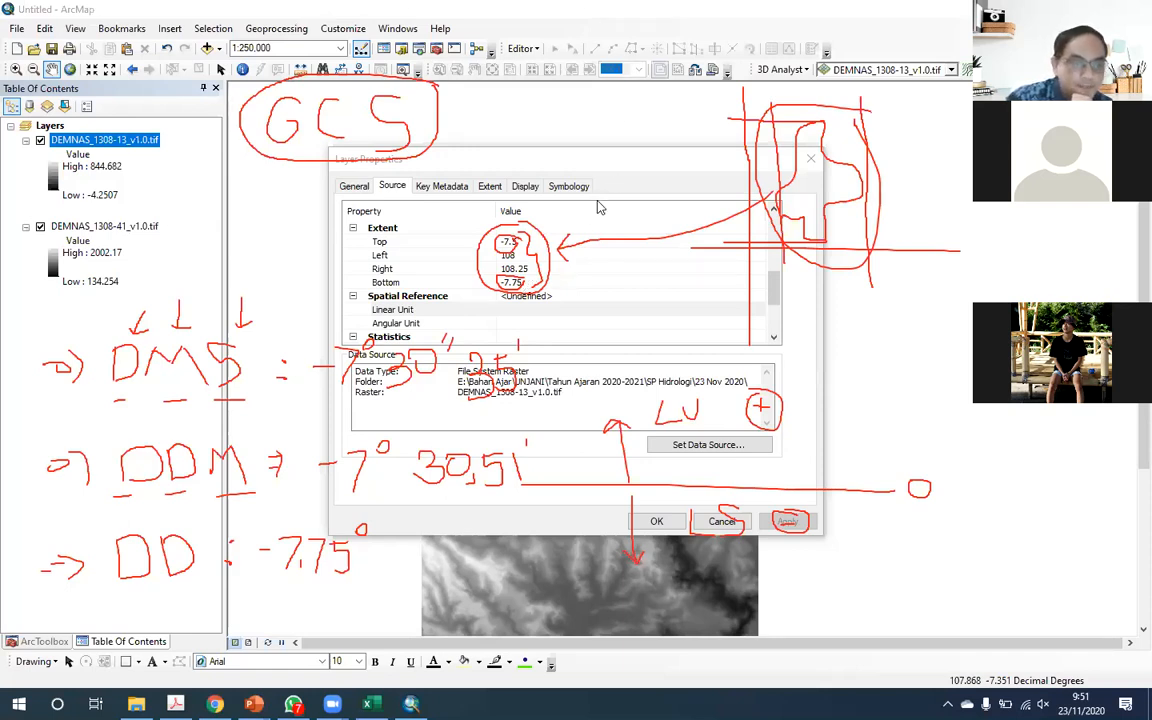
# Step: Clear all annotations, then circle the undefined spatial reference value and point an arrow at it
pyautogui.click(758, 118)
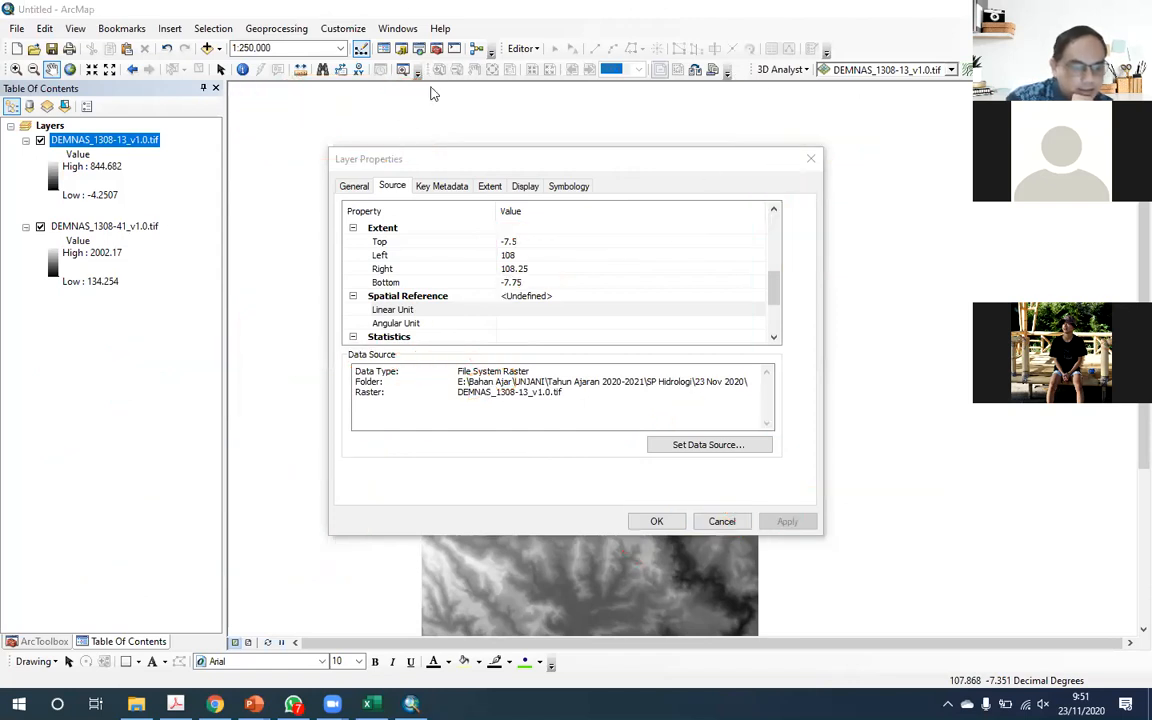
pyautogui.moveTo(568, 292)
pyautogui.mouseDown()
pyautogui.moveTo(498, 292)
pyautogui.moveTo(500, 307)
pyautogui.moveTo(568, 290)
pyautogui.mouseUp()
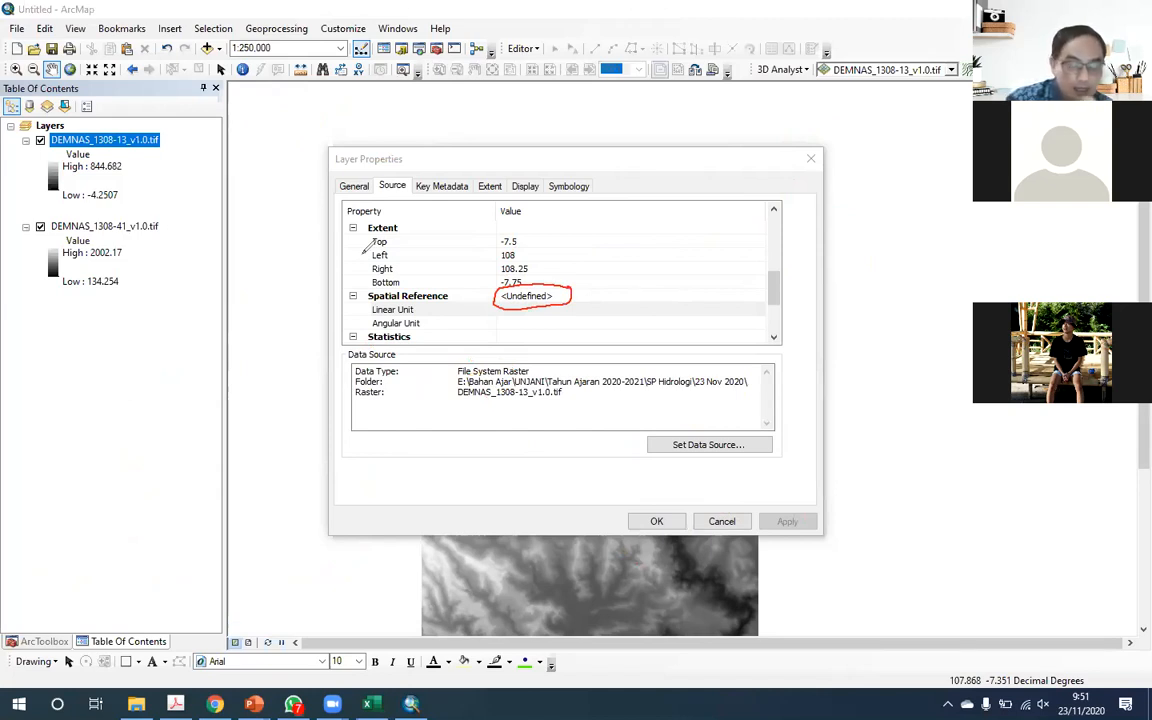
pyautogui.moveTo(637, 250)
pyautogui.mouseDown()
pyautogui.moveTo(582, 284)
pyautogui.moveTo(597, 285)
pyautogui.mouseUp()
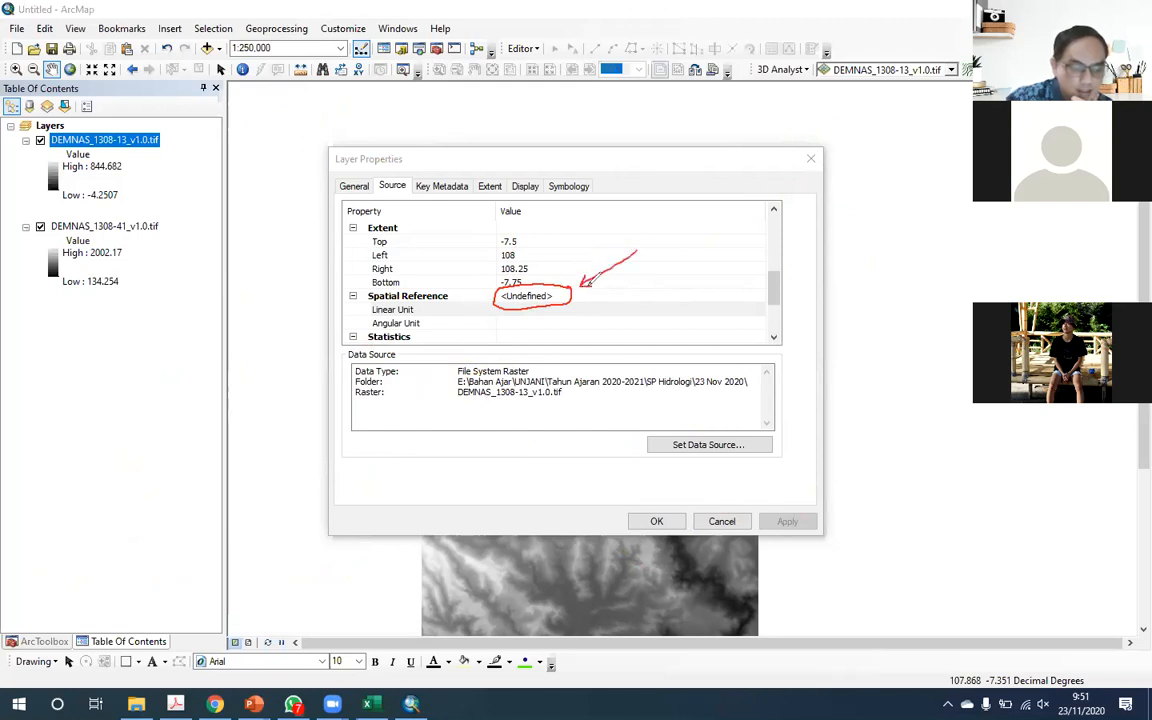
pyautogui.moveTo(689, 236)
pyautogui.mouseDown()
pyautogui.moveTo(684, 265)
pyautogui.moveTo(679, 254)
pyautogui.moveTo(748, 264)
pyautogui.mouseUp()
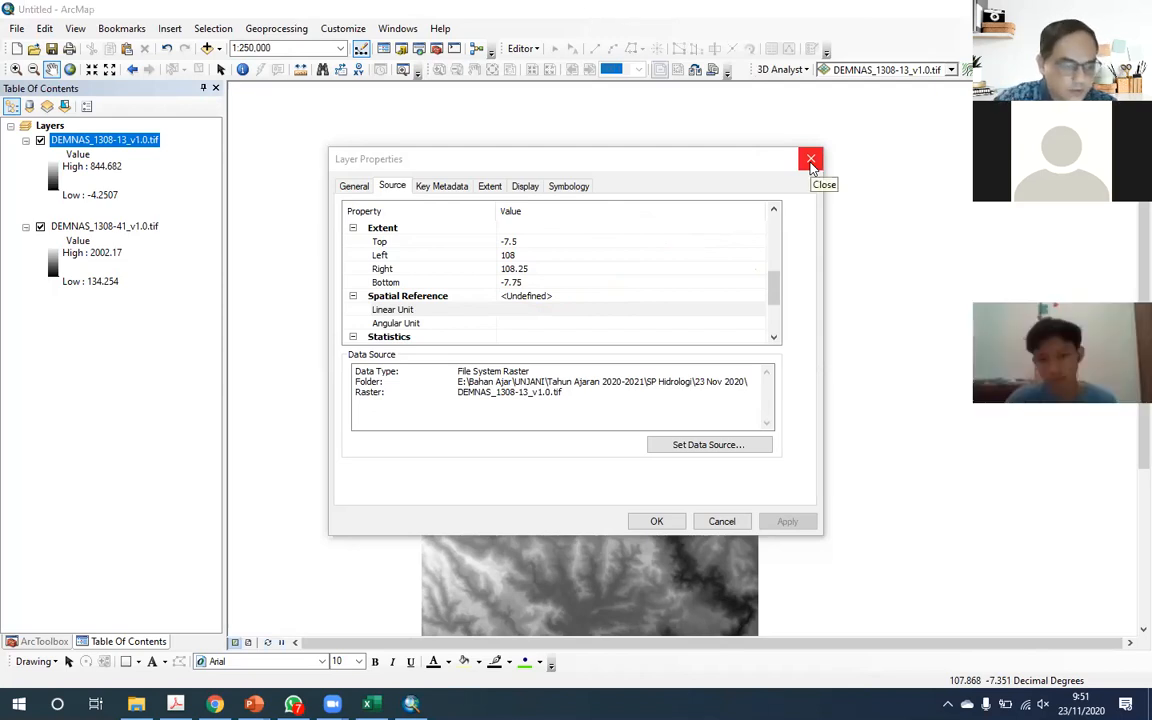
# Step: Close the layer properties and hide the DEMNAS_1308-41_v1.0.tif layer
pyautogui.click(811, 161)
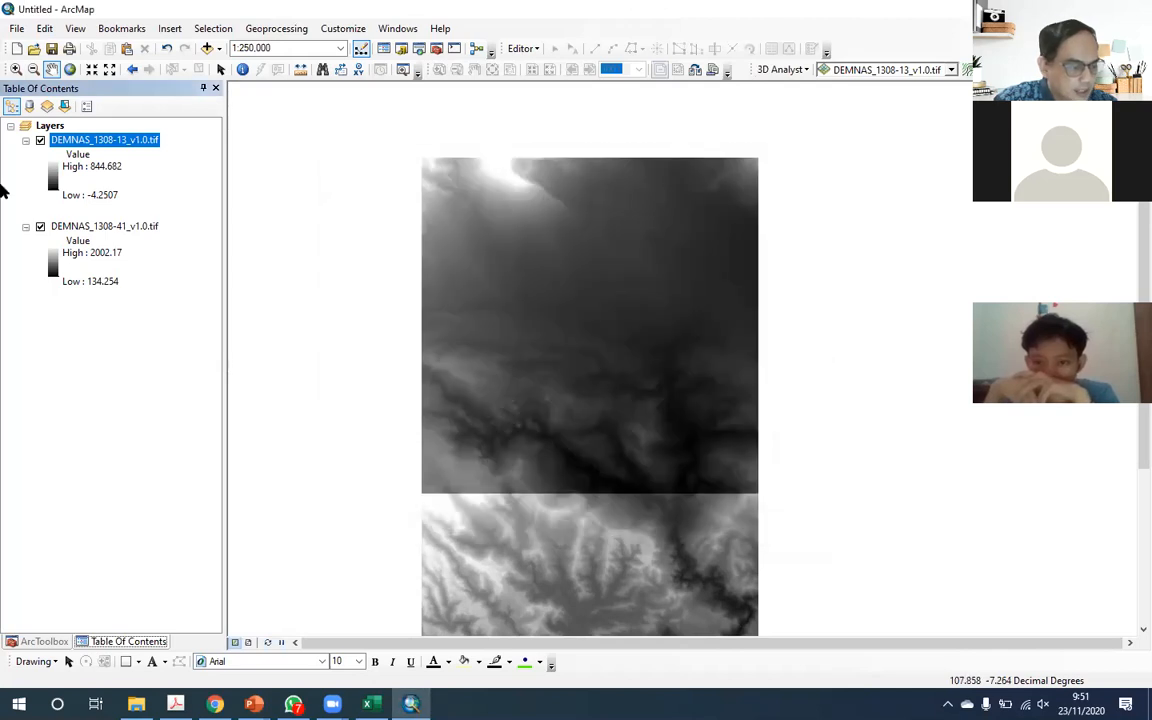
pyautogui.click(40, 226)
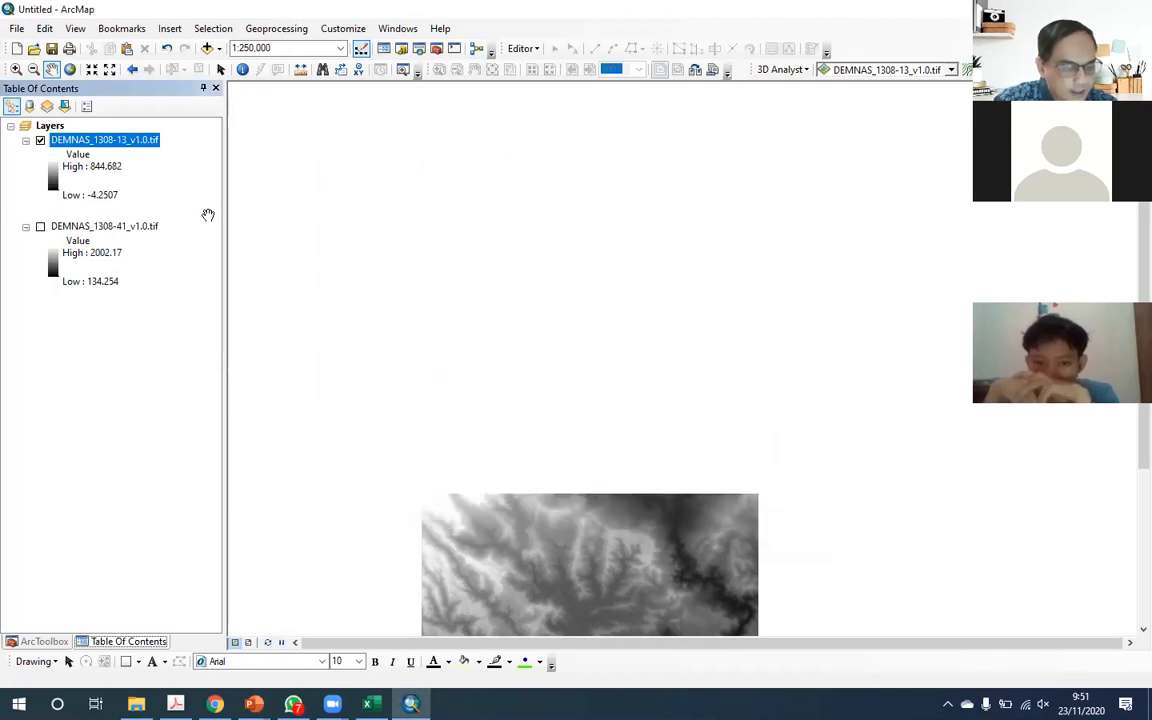
# Step: Show the DEMNAS_1308-41_v1.0.tif layer again and locate the Define Projection tool under Data Management Tools, Projections and Transformations
pyautogui.click(40, 227)
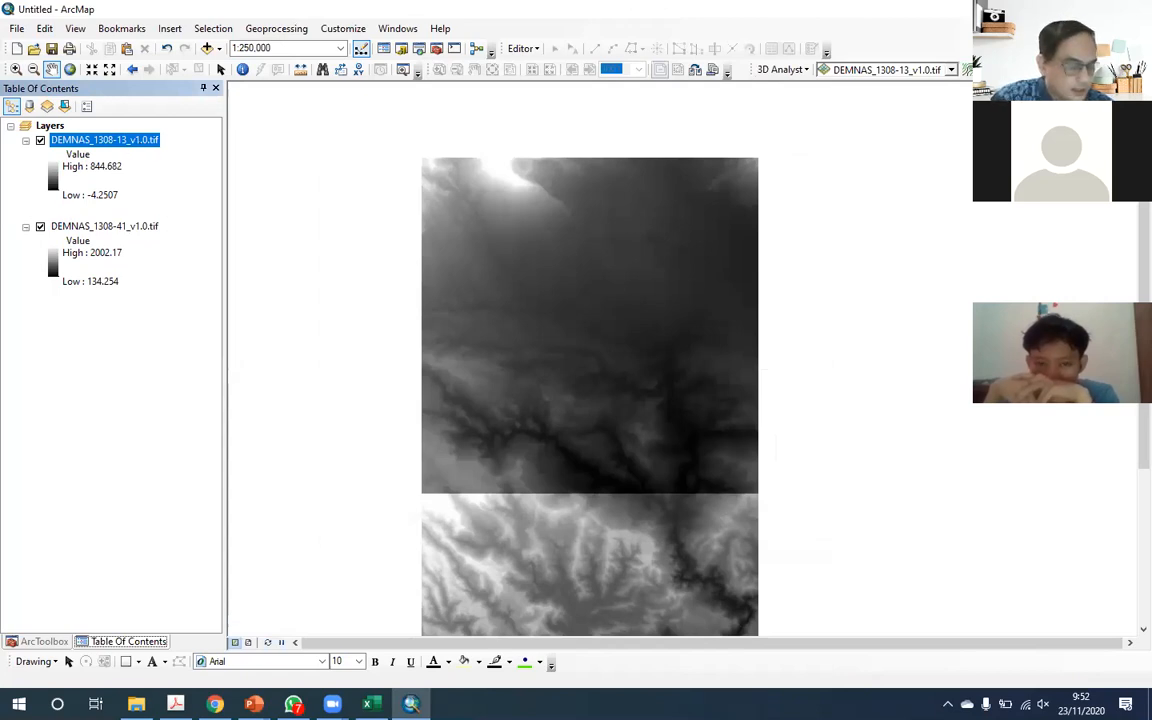
pyautogui.click(44, 641)
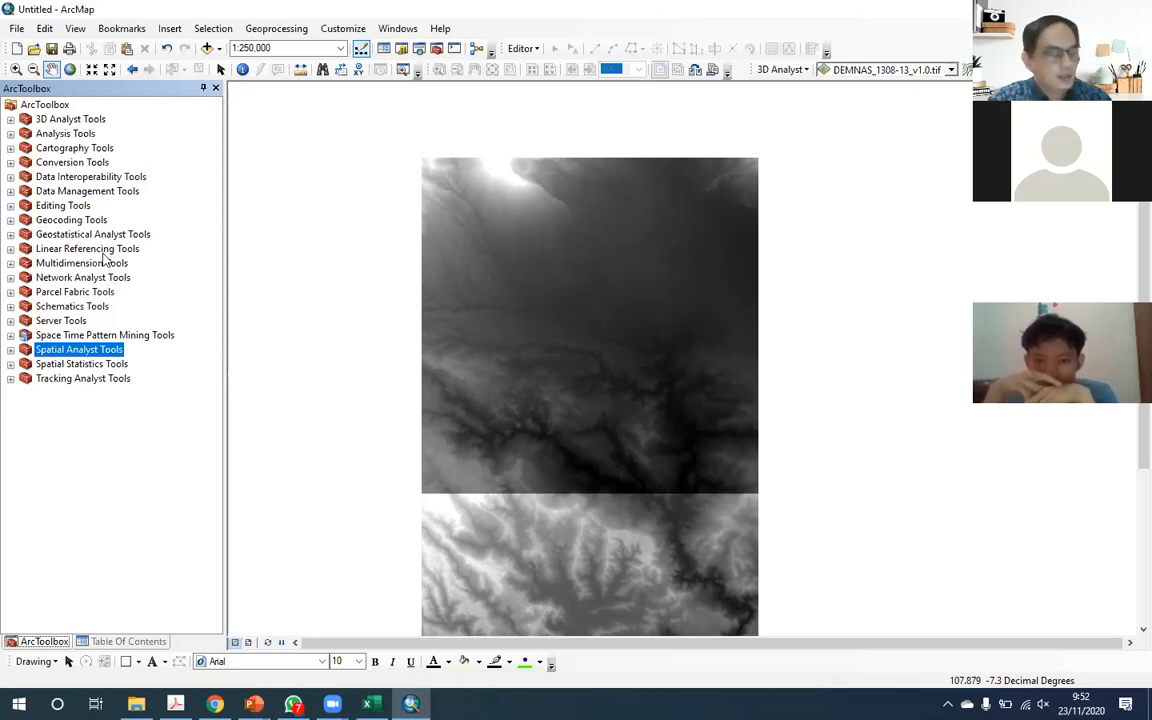
pyautogui.click(85, 191)
pyautogui.doubleClick(87, 196)
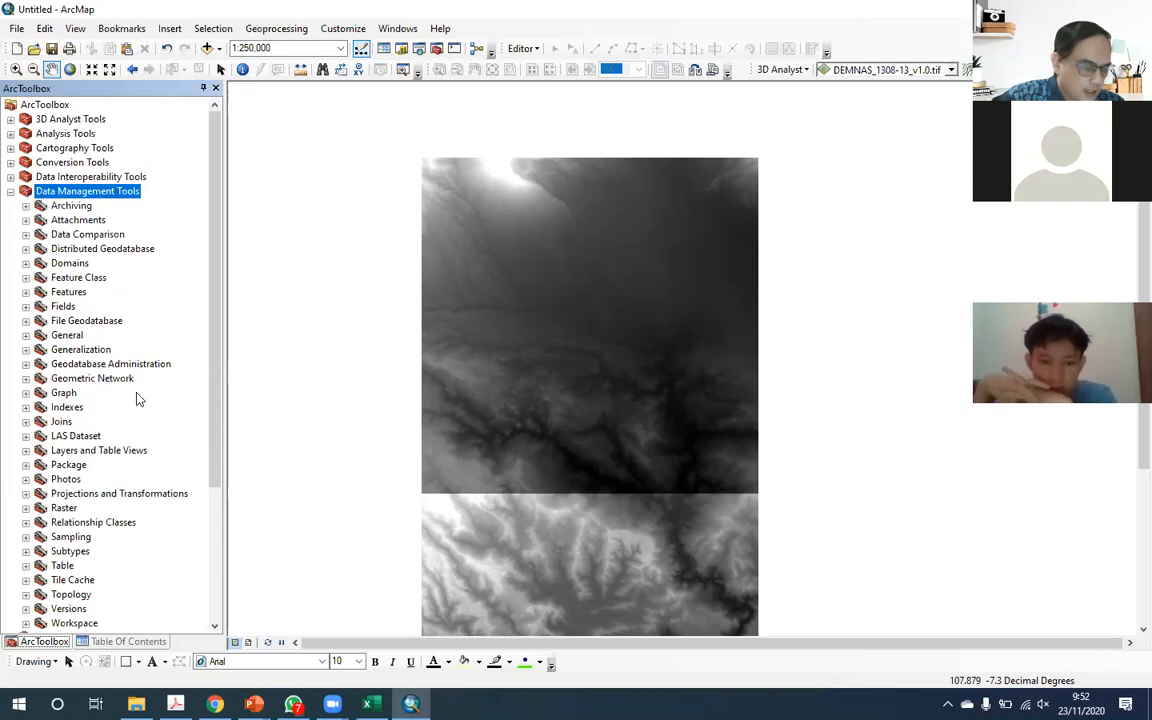
pyautogui.doubleClick(110, 494)
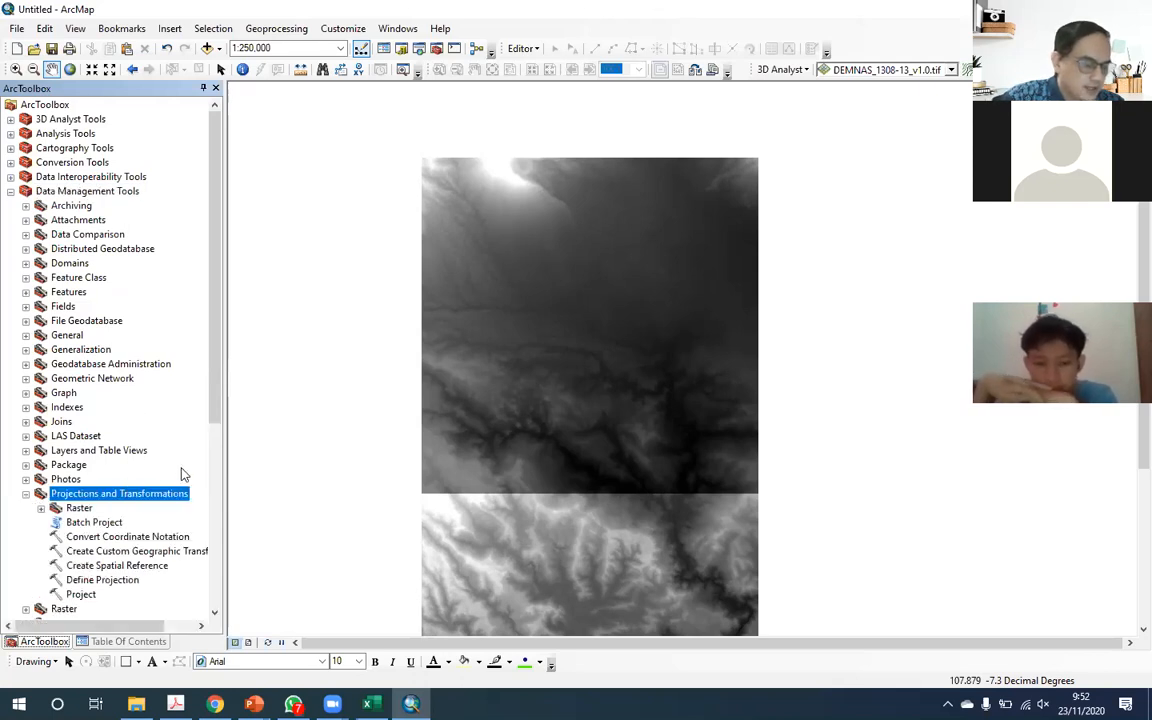
pyautogui.scroll(-1, 183, 474)
pyautogui.click(102, 537)
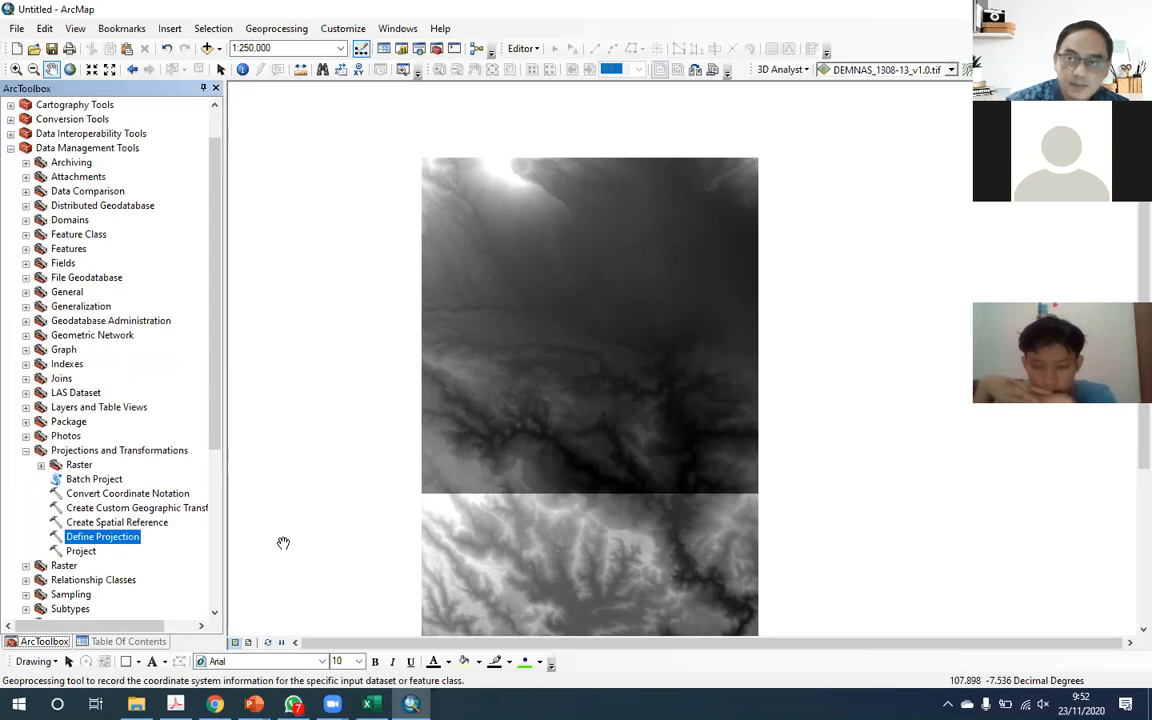
pyautogui.doubleClick(102, 537)
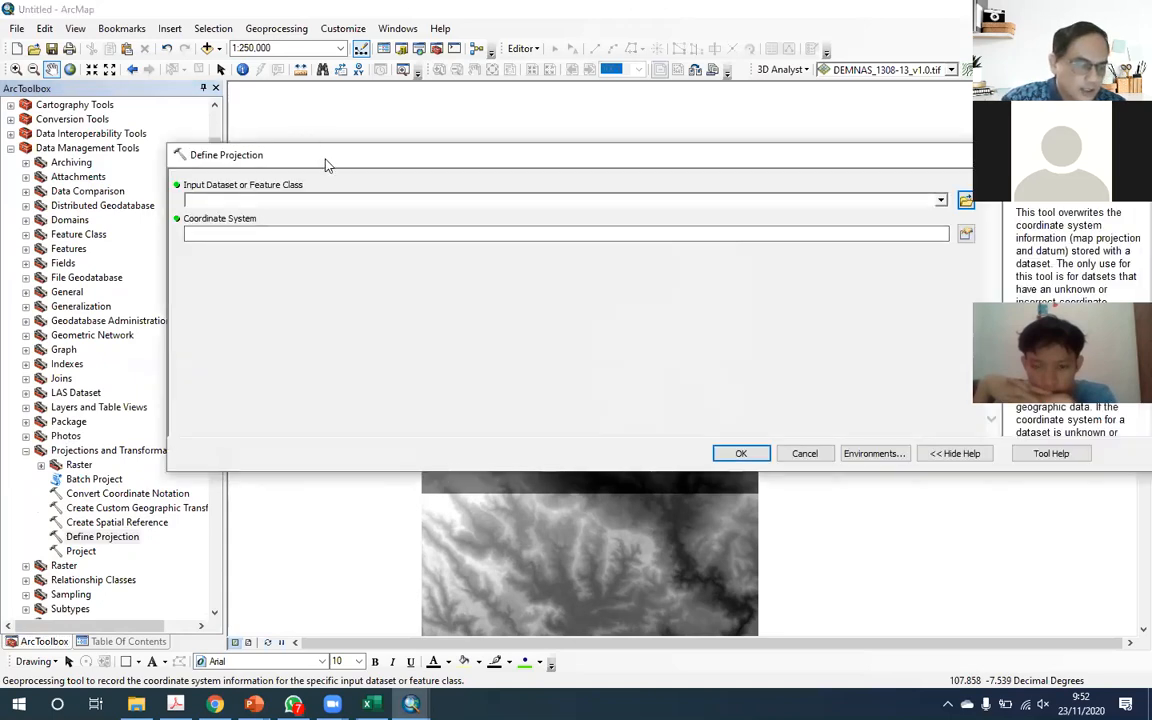
pyautogui.moveTo(328, 167); pyautogui.dragTo(327, 165)
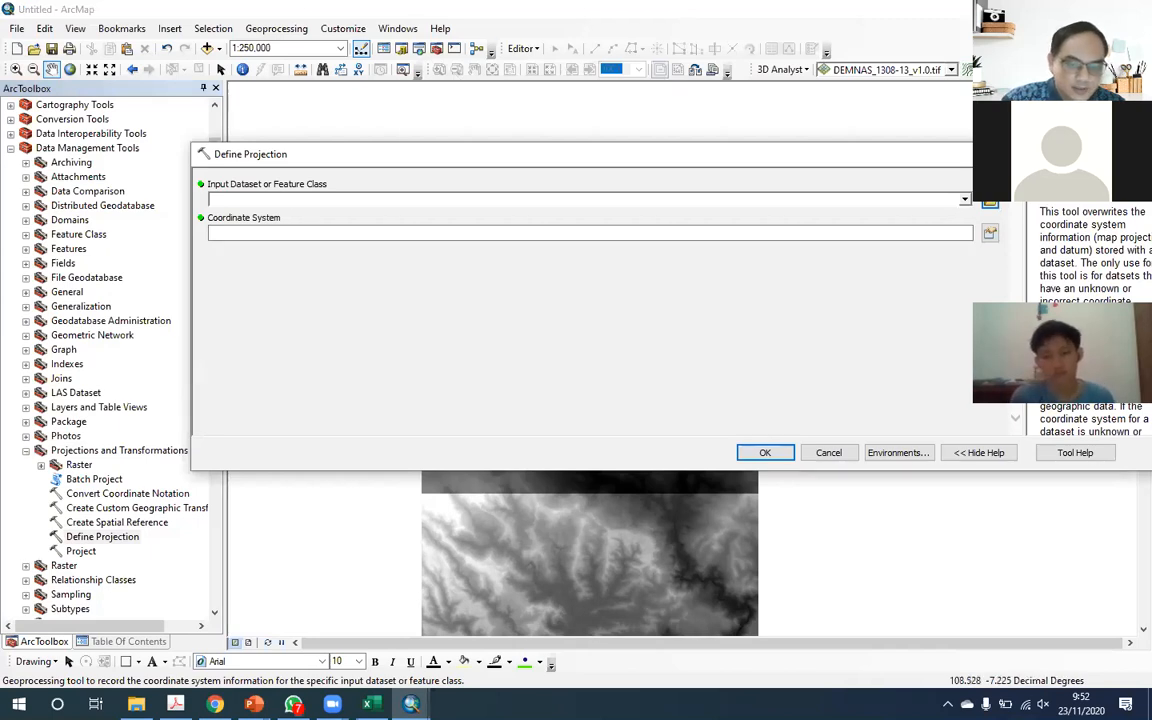
pyautogui.moveTo(930, 159); pyautogui.dragTo(831, 161)
pyautogui.click(1075, 156)
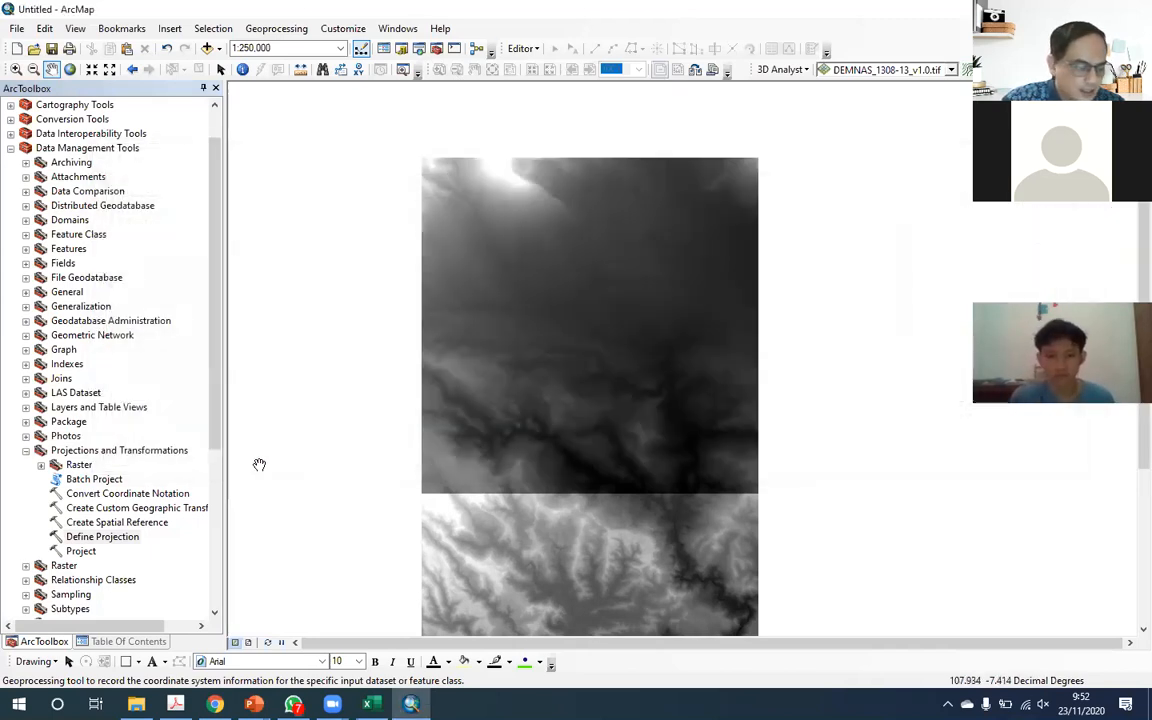
pyautogui.click(124, 641)
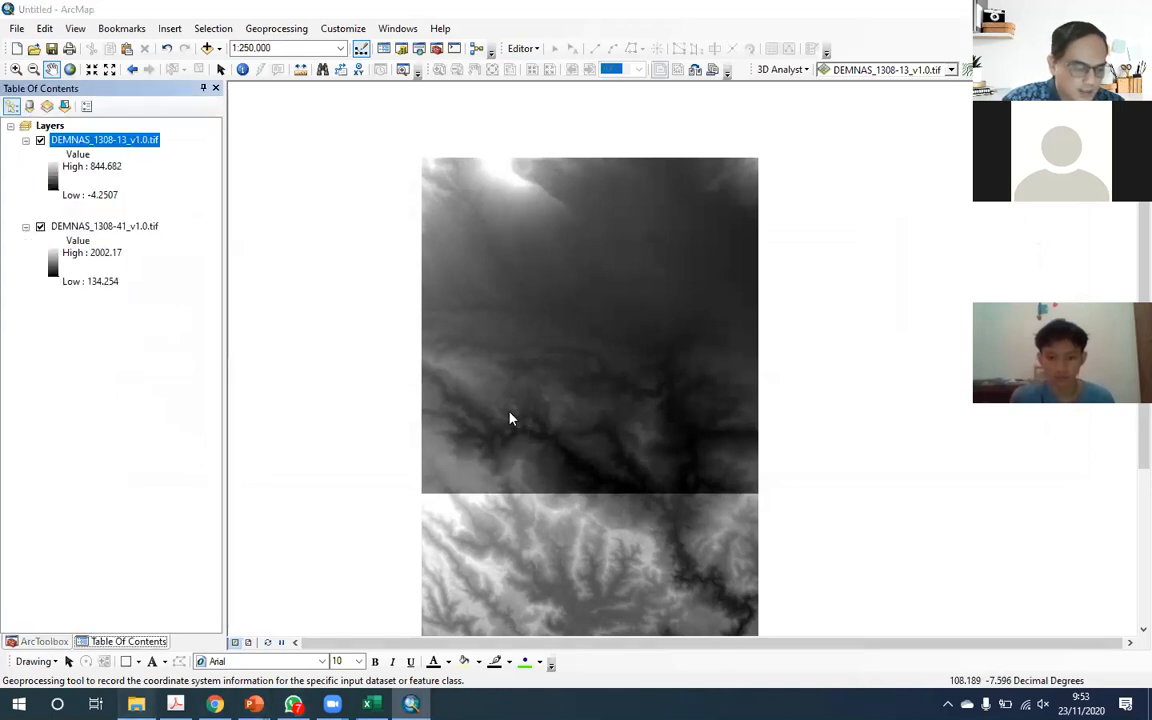
pyautogui.hotkey('alt', 'Tab')
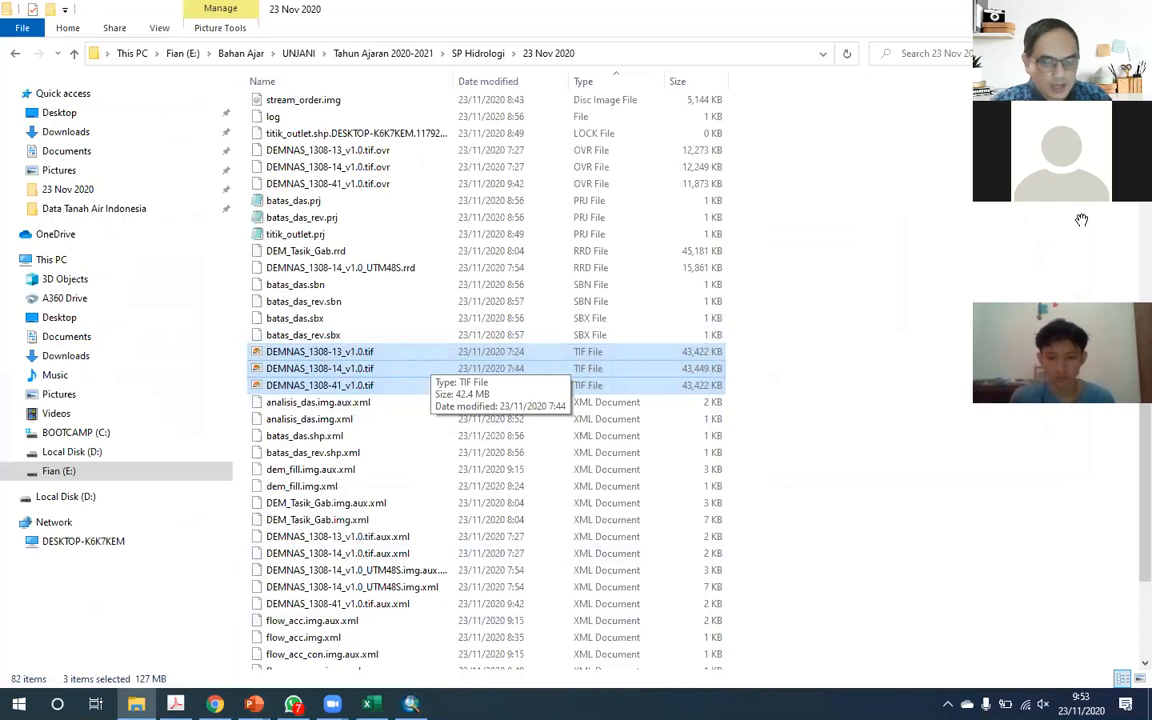
pyautogui.hotkey('alt', 'Tab')
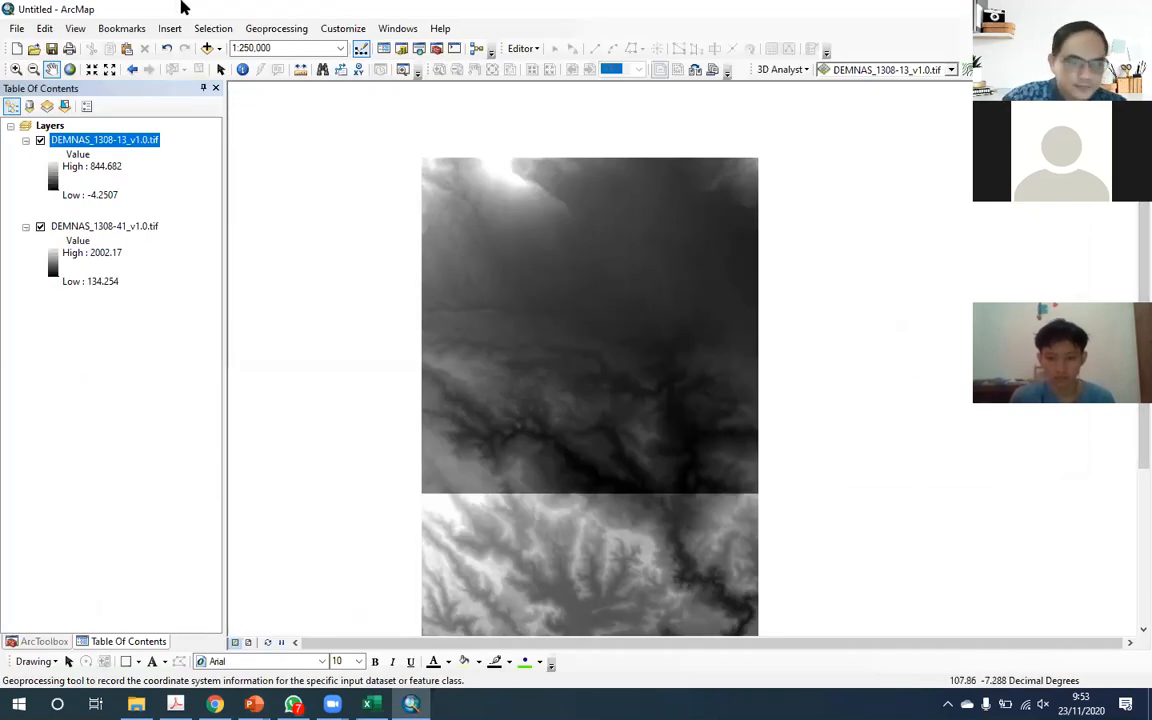
# Step: Start adding data to the map and connect the E:\ drive under Folder Connections
pyautogui.click(220, 49)
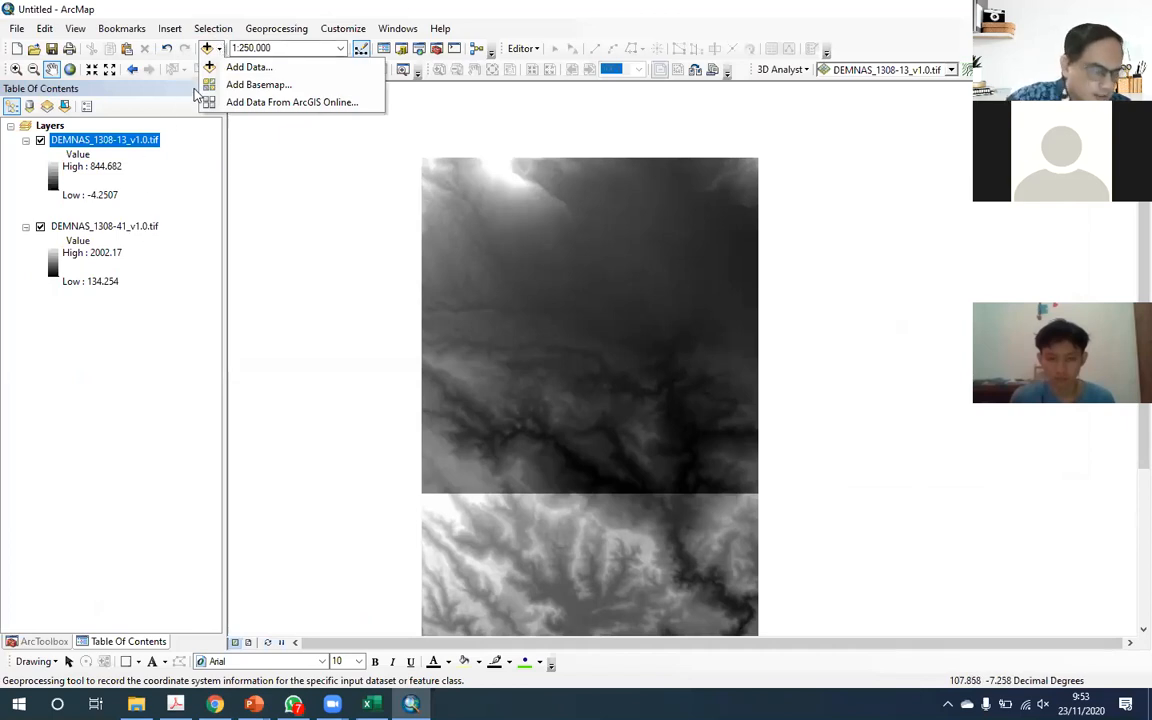
pyautogui.click(213, 8)
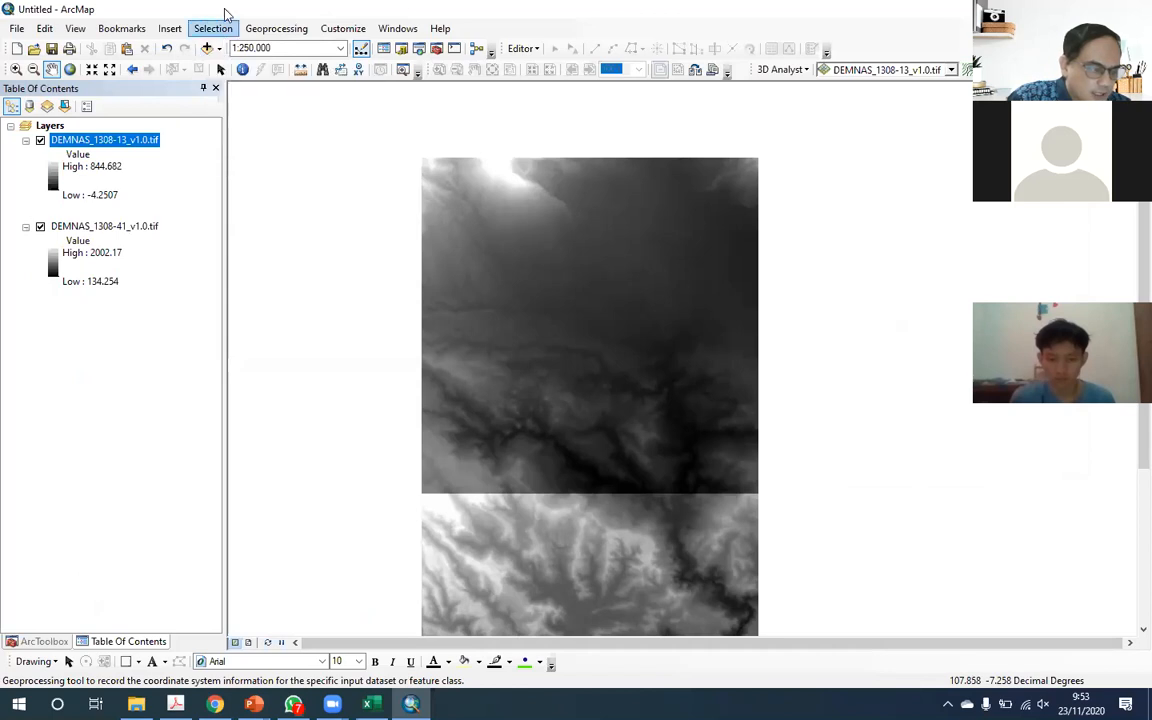
pyautogui.click(219, 48)
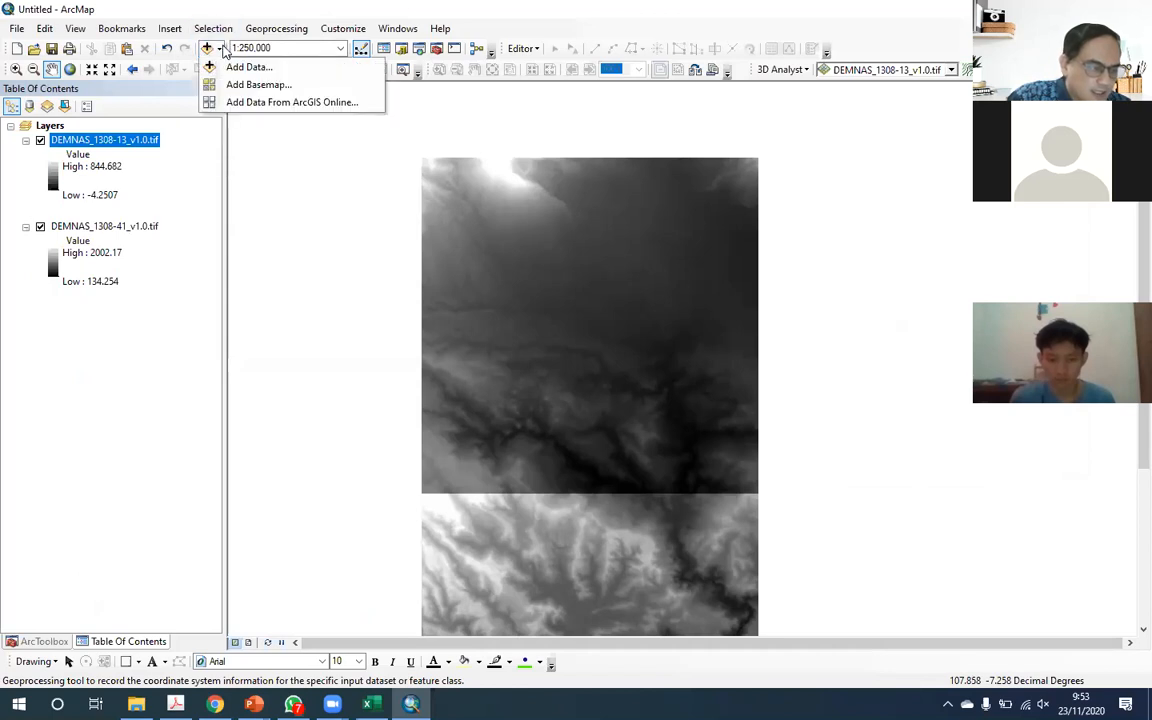
pyautogui.click(240, 67)
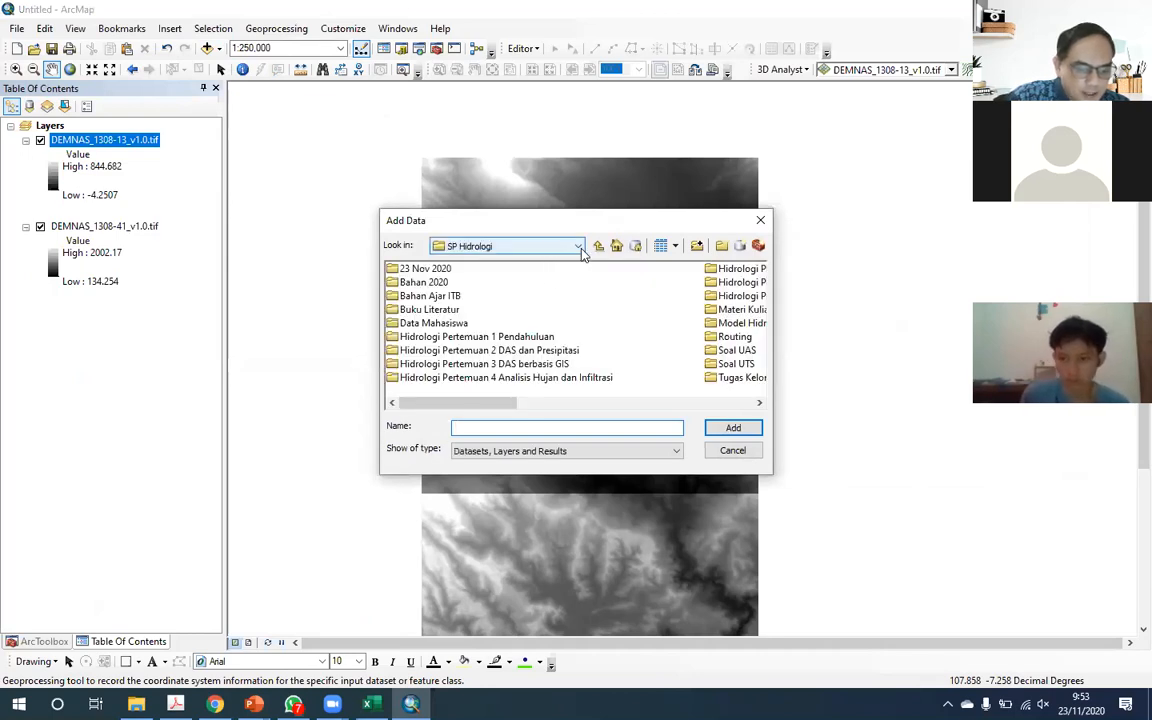
pyautogui.click(618, 249)
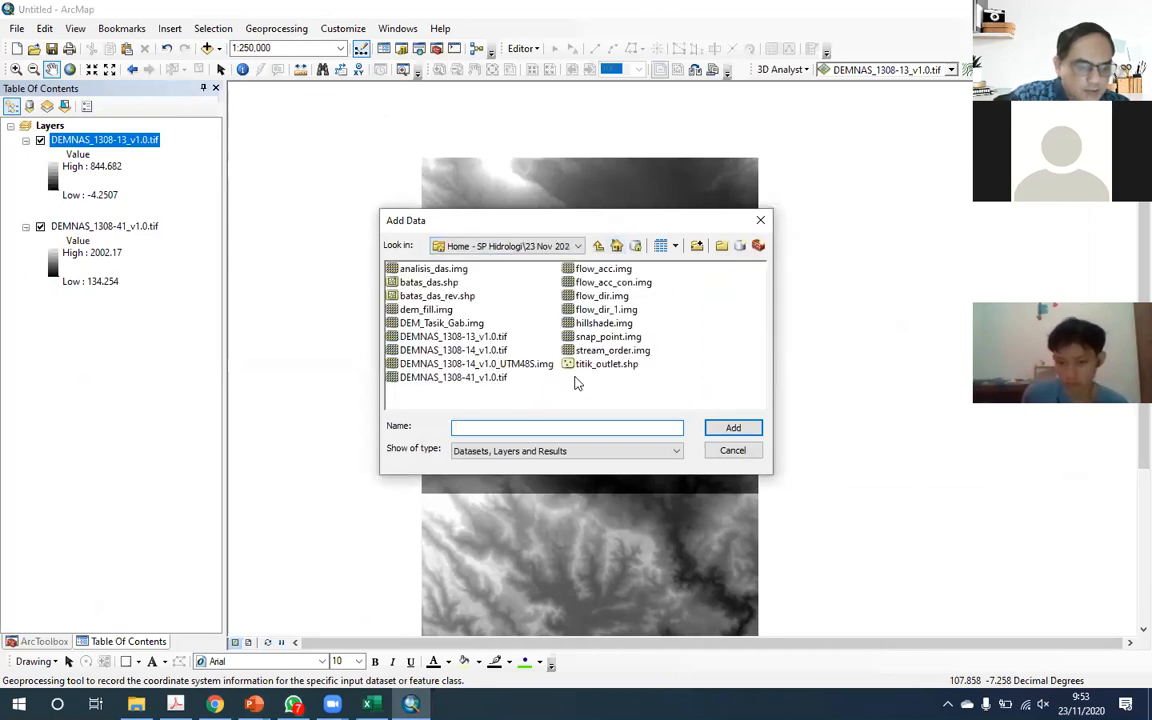
pyautogui.click(505, 246)
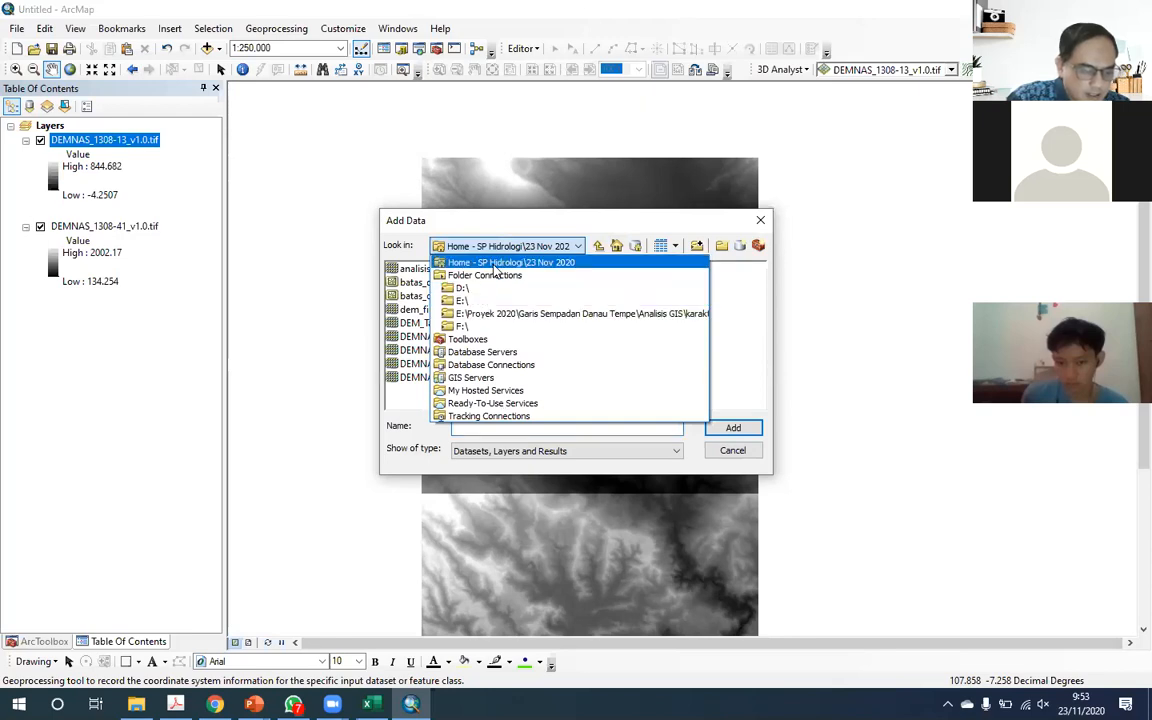
pyautogui.click(485, 276)
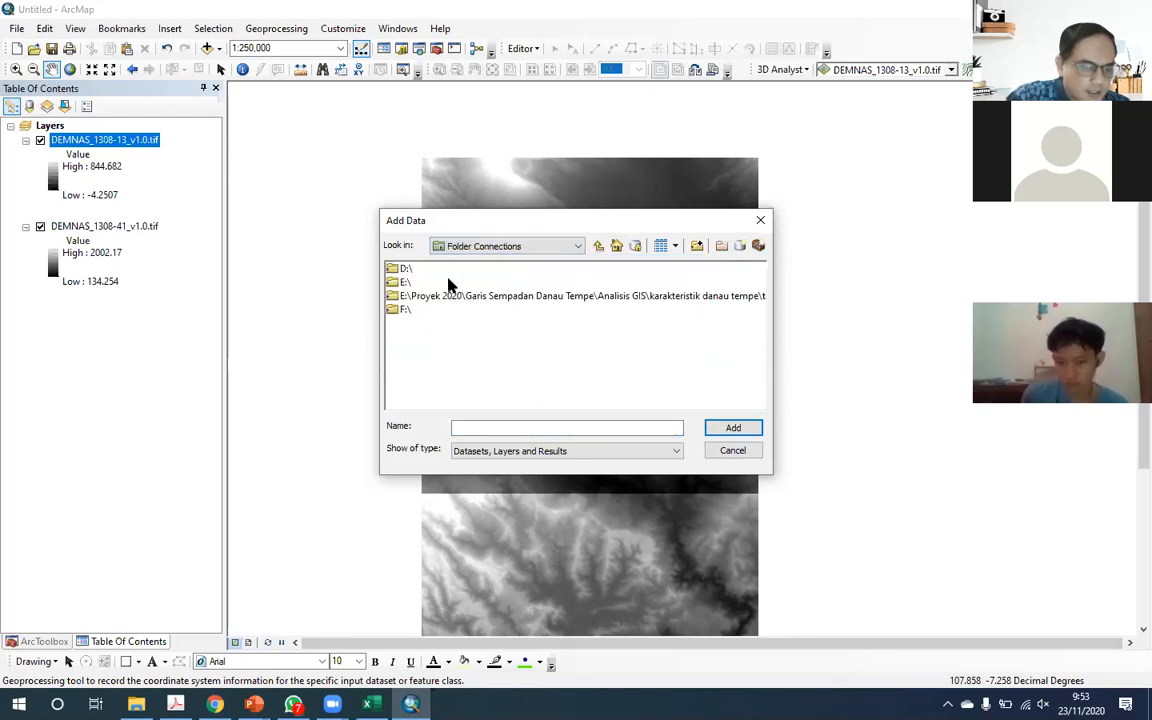
pyautogui.click(697, 247)
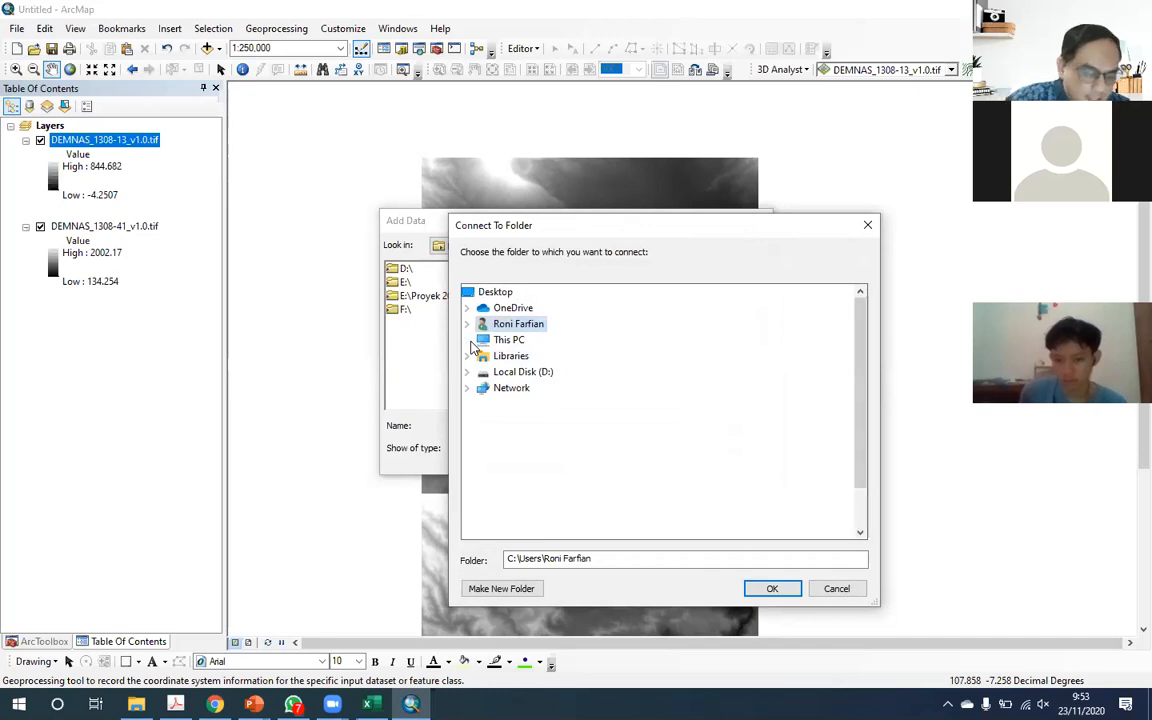
pyautogui.click(470, 341)
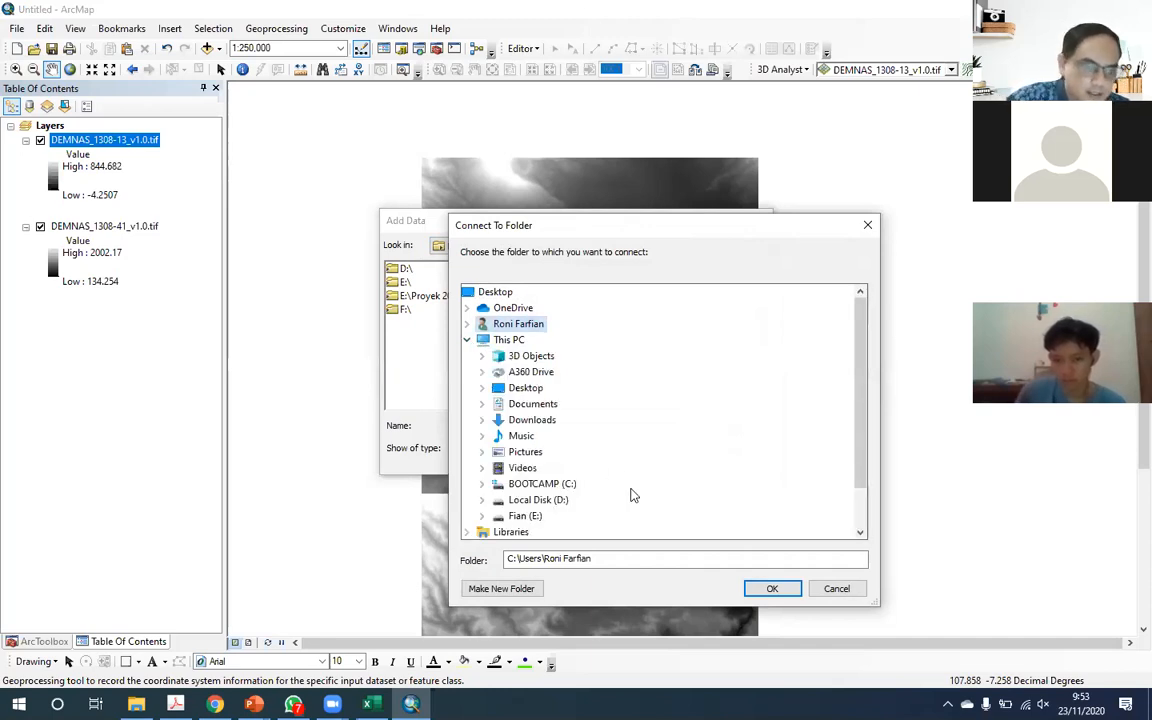
pyautogui.doubleClick(527, 515)
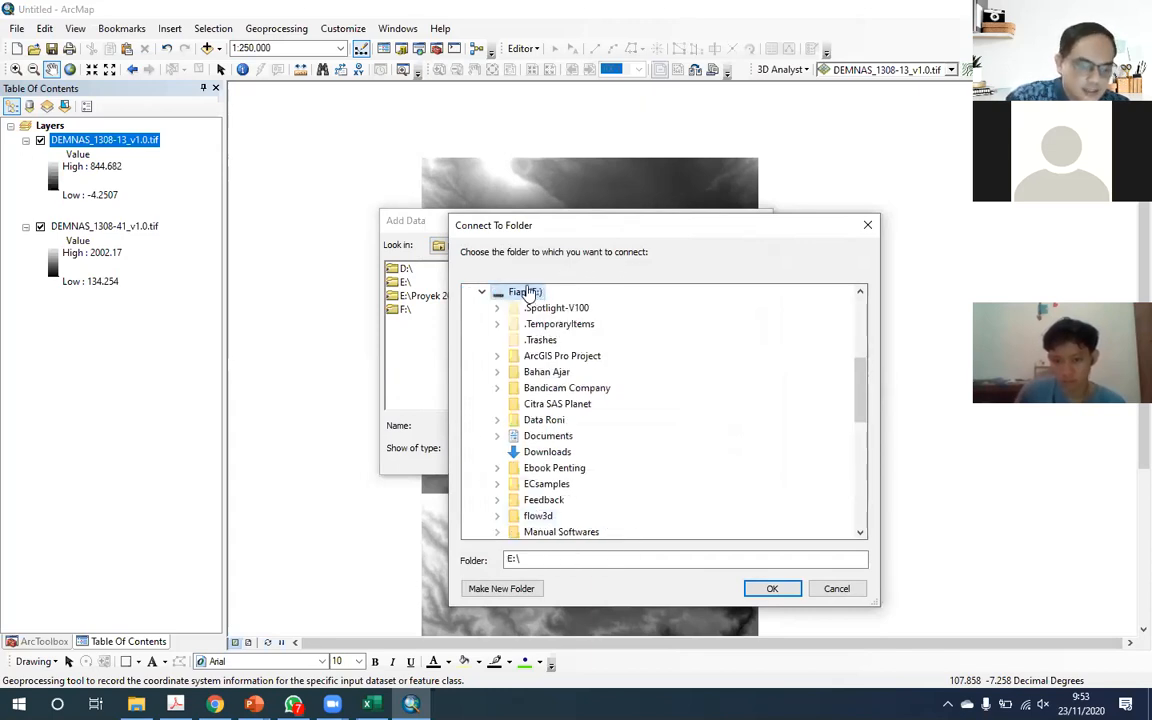
pyautogui.click(771, 588)
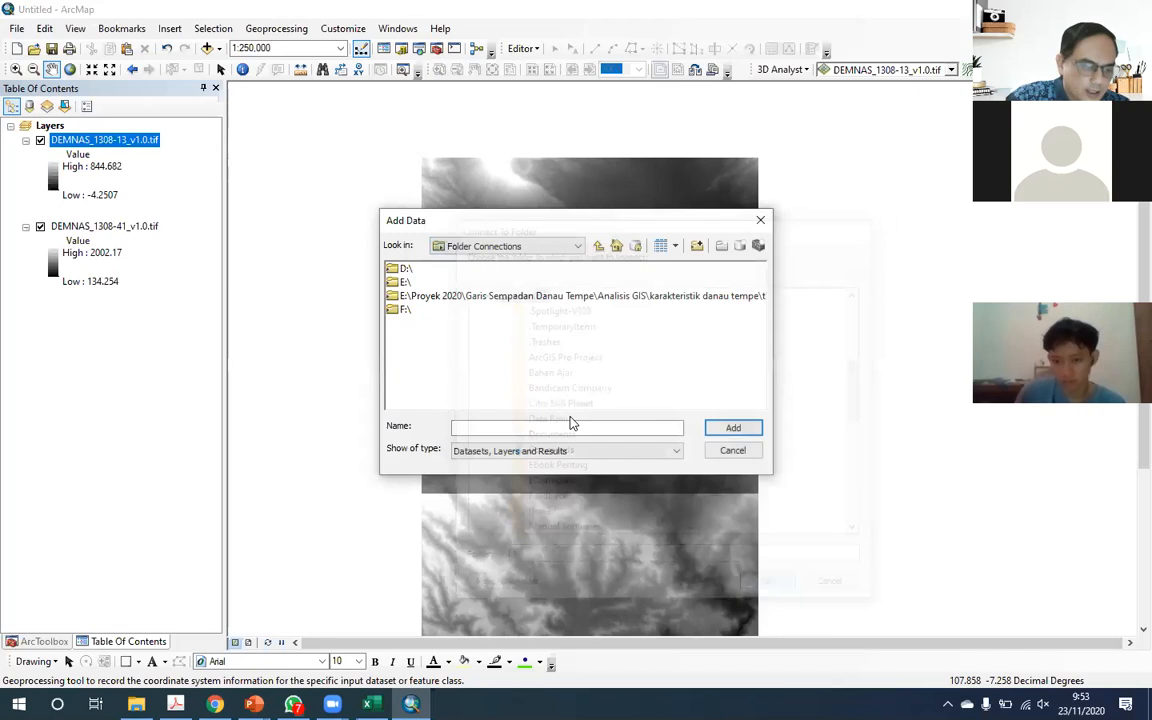
# Step: Browse from the E:\ connection through Bahan Ajar, UNJANI, Tahun Ajaran 2020-2021 and SP Hidrologi to the 23 Nov 2020 folder
pyautogui.click(406, 283)
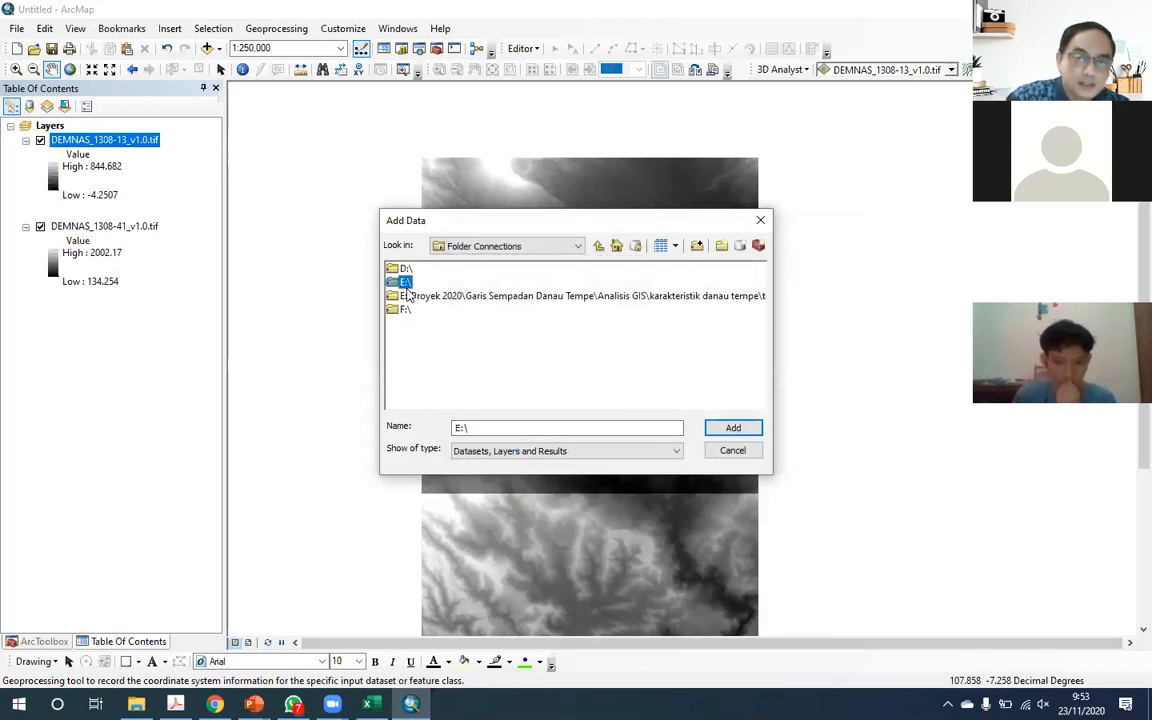
pyautogui.doubleClick(406, 283)
pyautogui.scroll(-2, 565, 345)
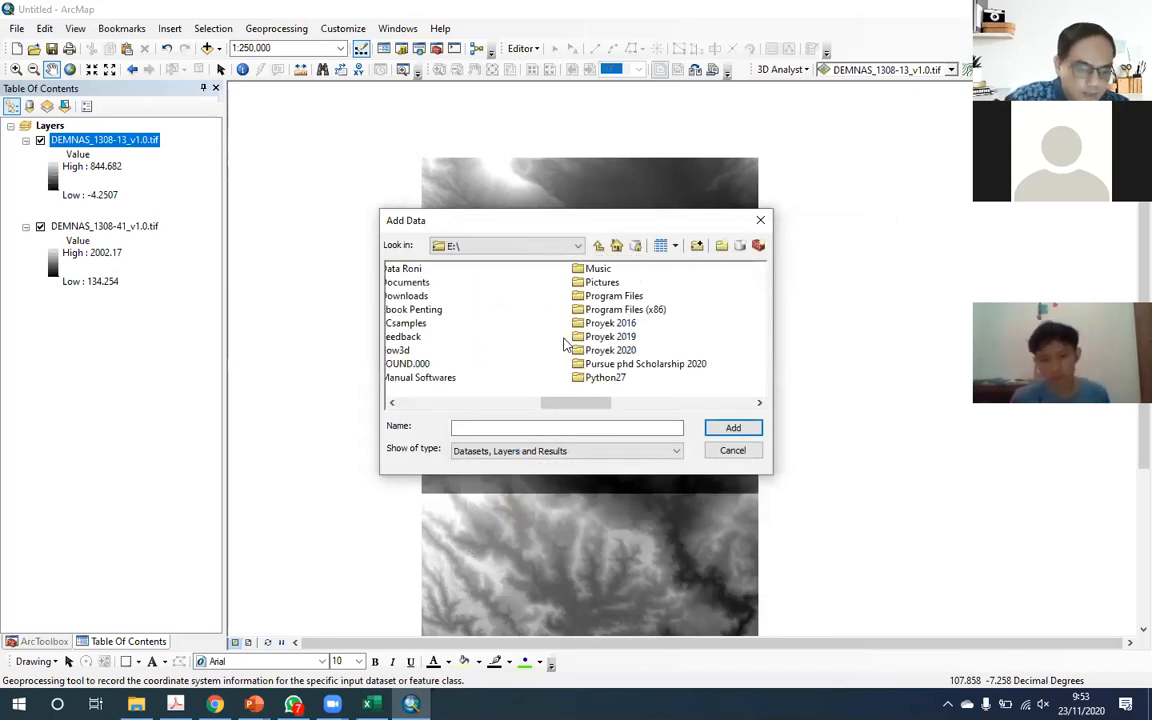
pyautogui.scroll(-3, 562, 346)
pyautogui.scroll(5, 528, 348)
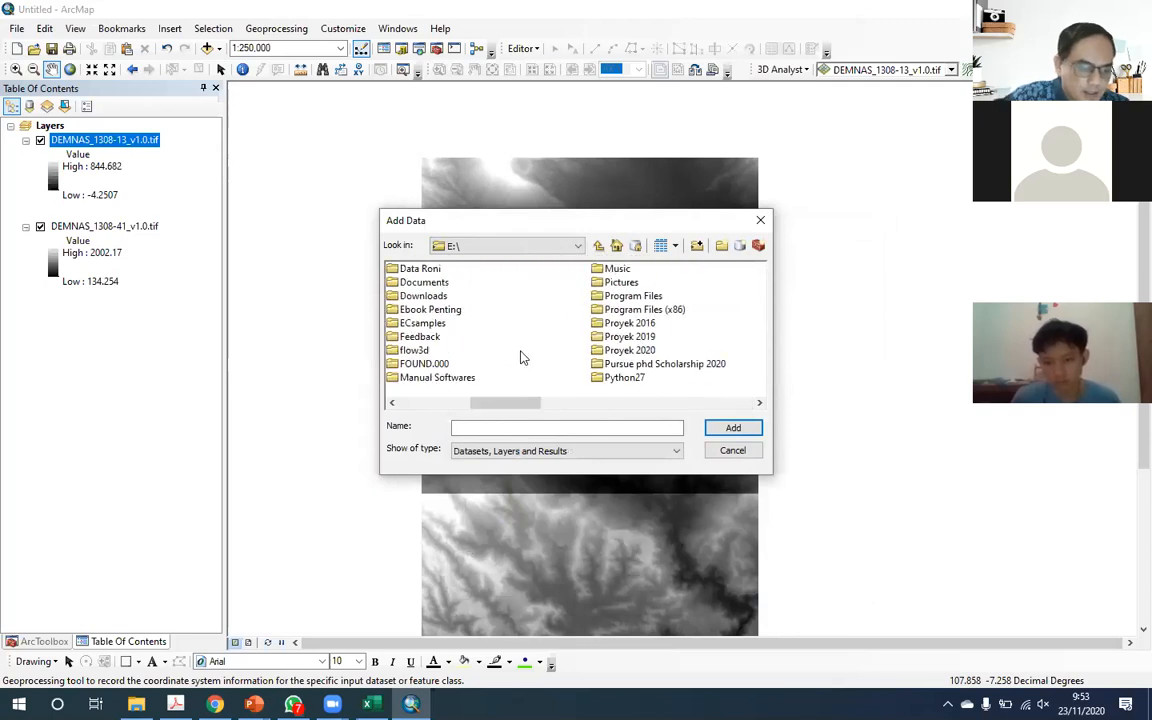
pyautogui.scroll(2, 455, 331)
pyautogui.doubleClick(420, 334)
pyautogui.doubleClick(418, 352)
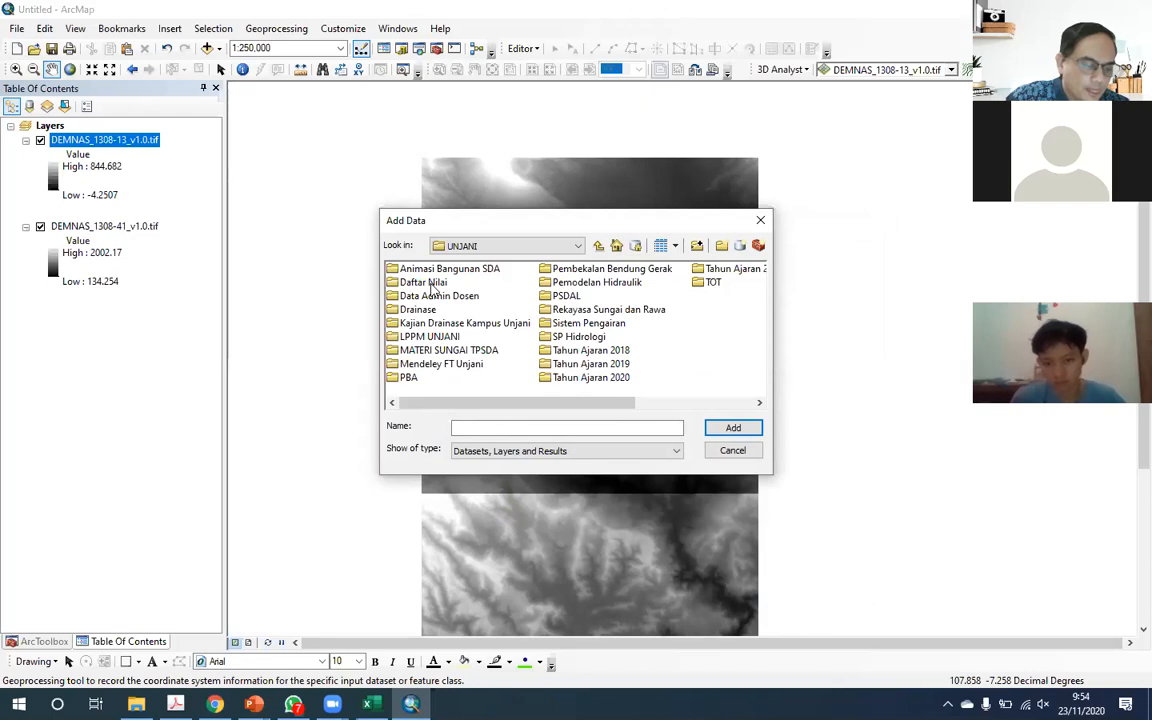
pyautogui.doubleClick(720, 270)
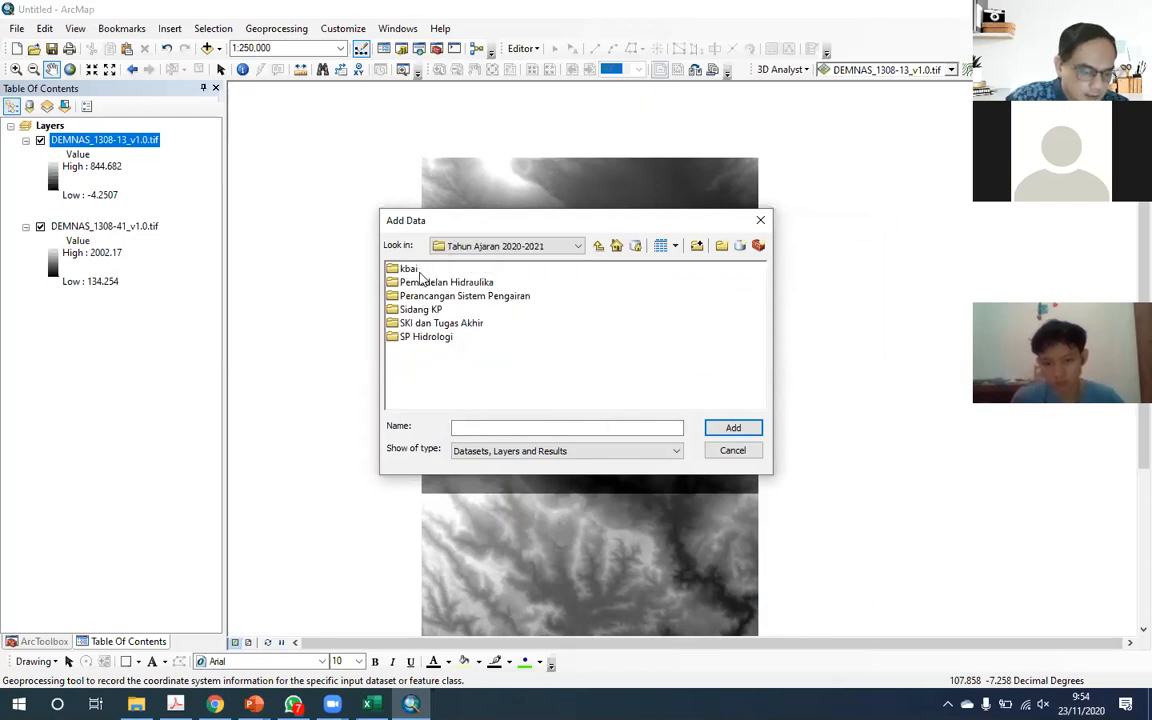
pyautogui.doubleClick(440, 336)
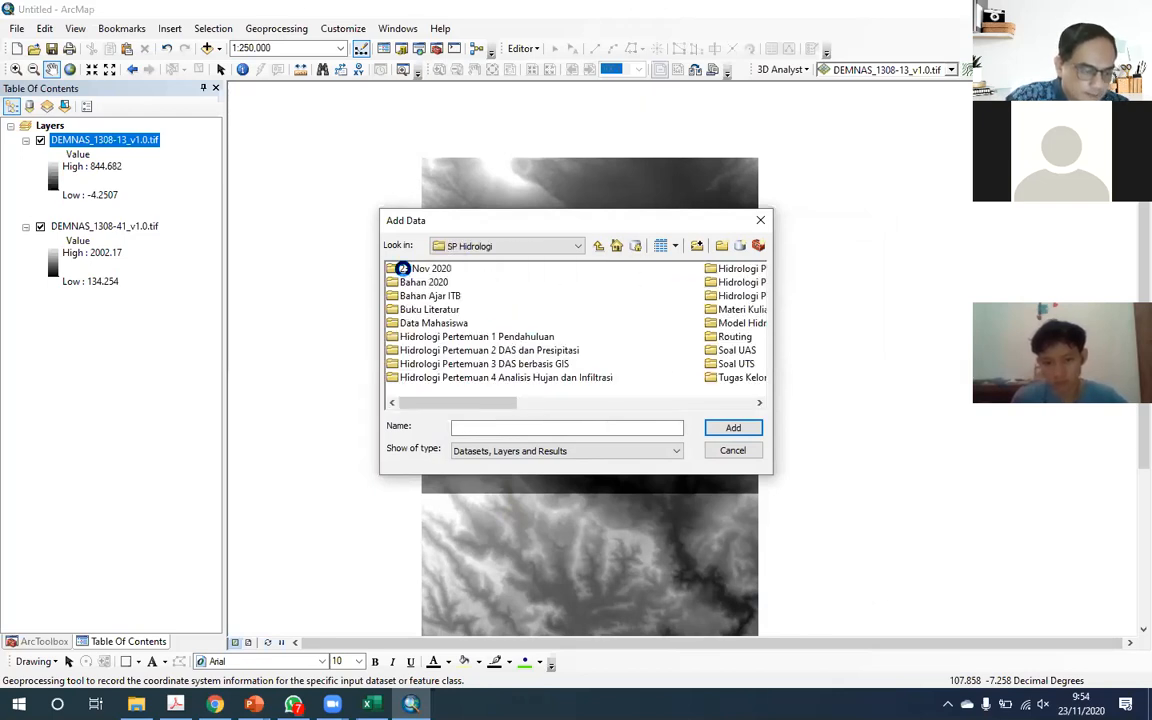
pyautogui.doubleClick(402, 268)
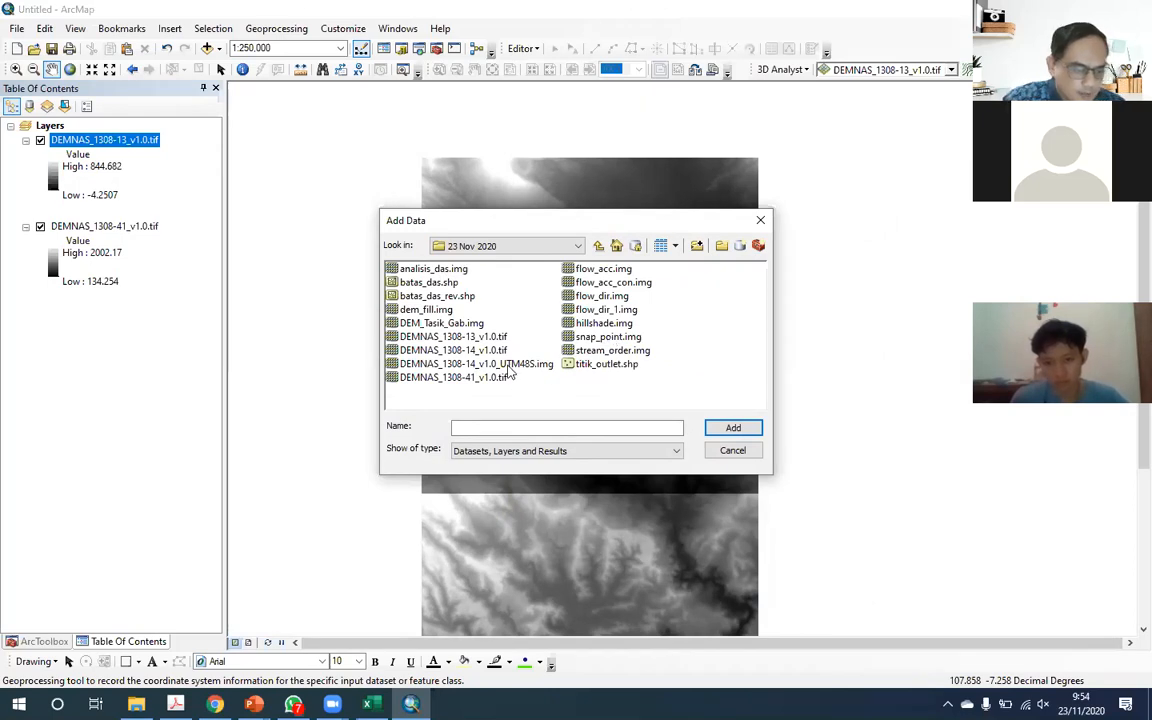
# Step: Add the DEMNAS_1308-14_v1.0.tif raster to the map
pyautogui.click(497, 337)
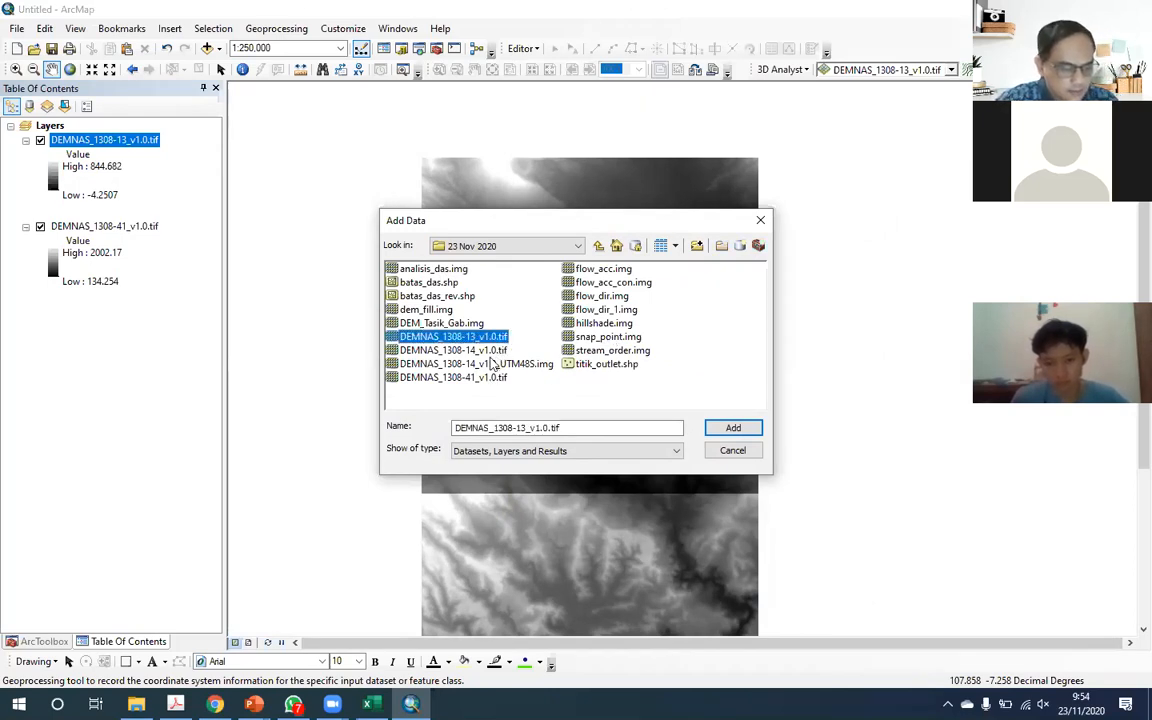
pyautogui.click(490, 351)
pyautogui.click(735, 428)
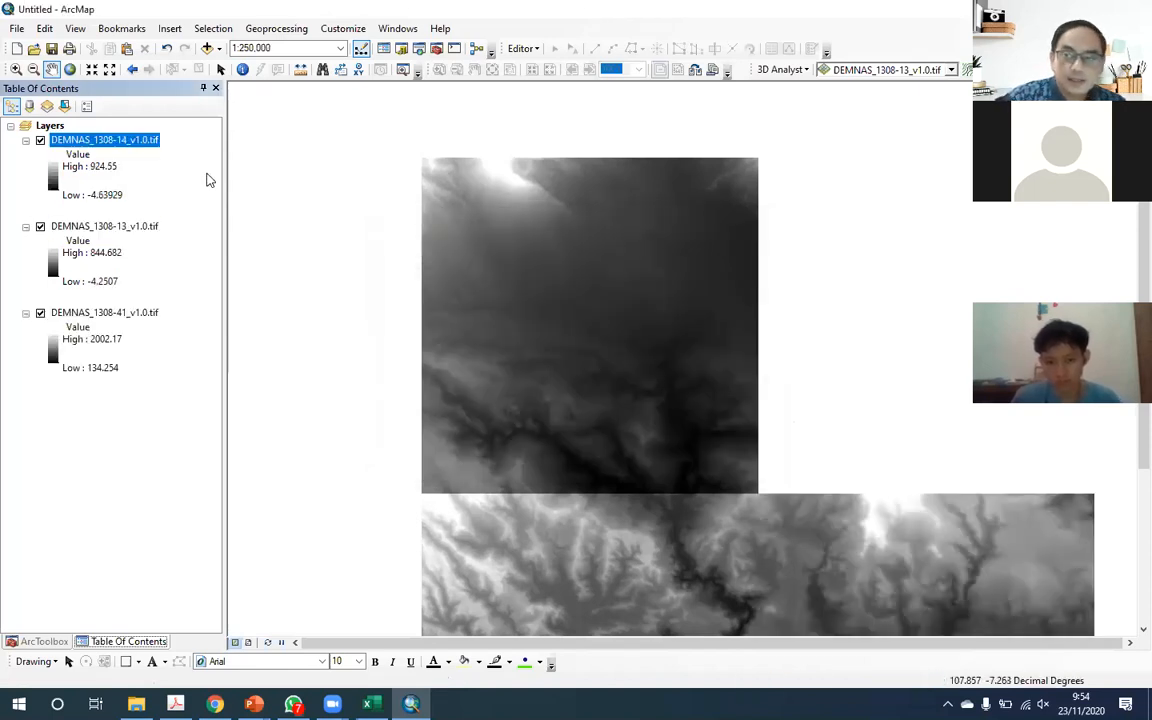
# Step: Remove the DEMNAS_1308-14_v1.0.tif layer from the map
pyautogui.rightClick(135, 140)
pyautogui.click(183, 166)
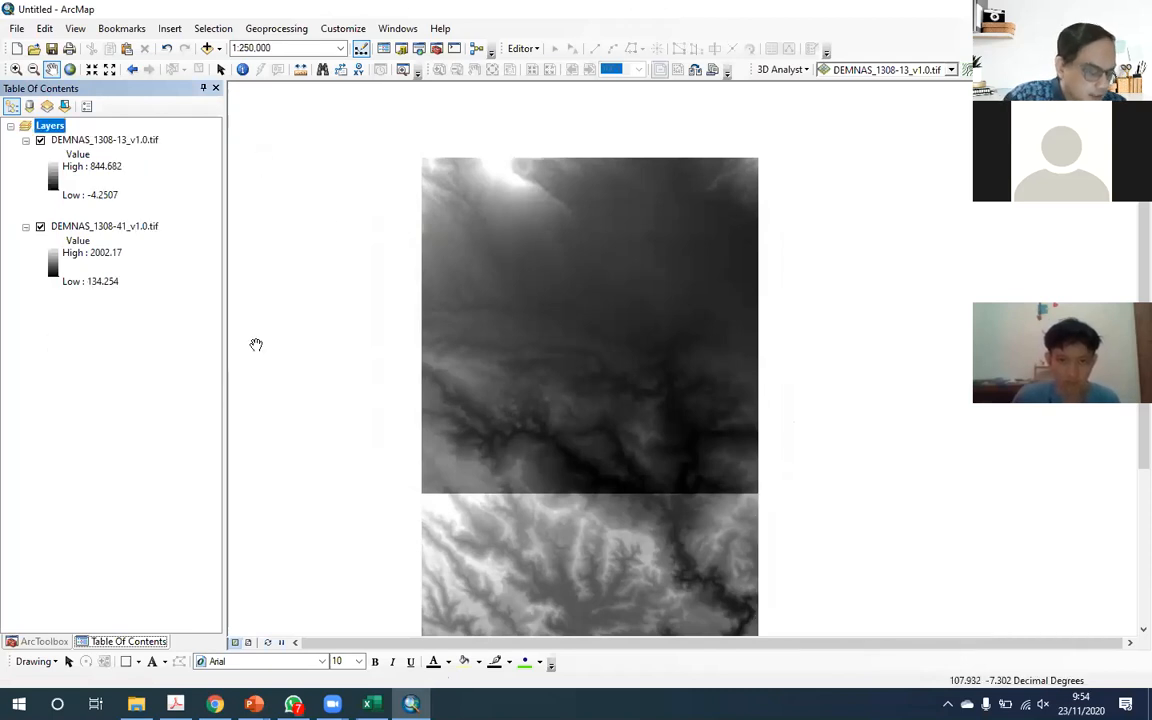
# Step: Start the Define Projection tool with the DEMNAS_1308-13_v1.0.tif layer as its input dataset
pyautogui.click(38, 641)
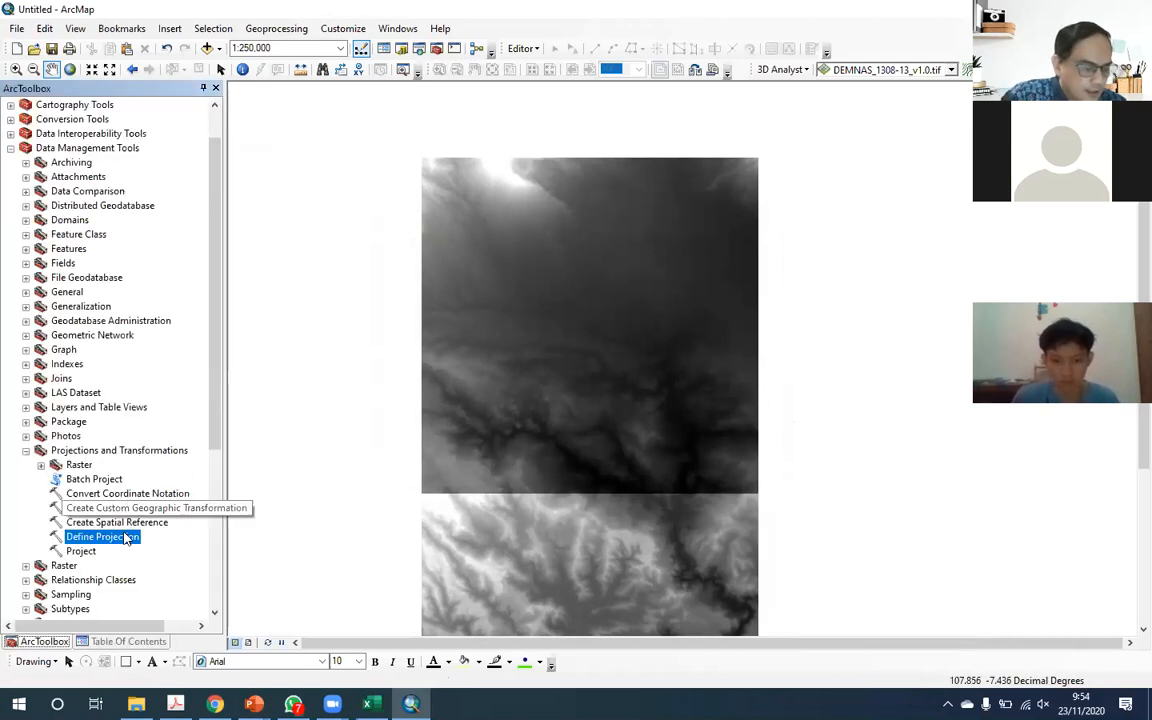
pyautogui.doubleClick(105, 536)
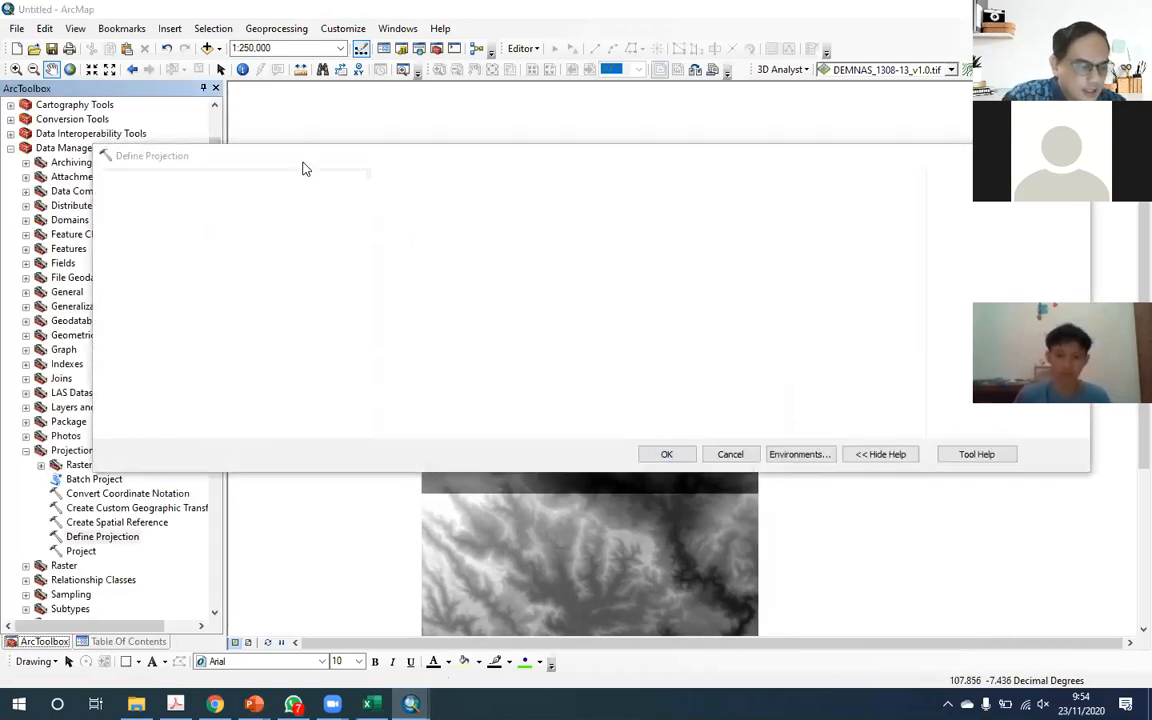
pyautogui.click(122, 644)
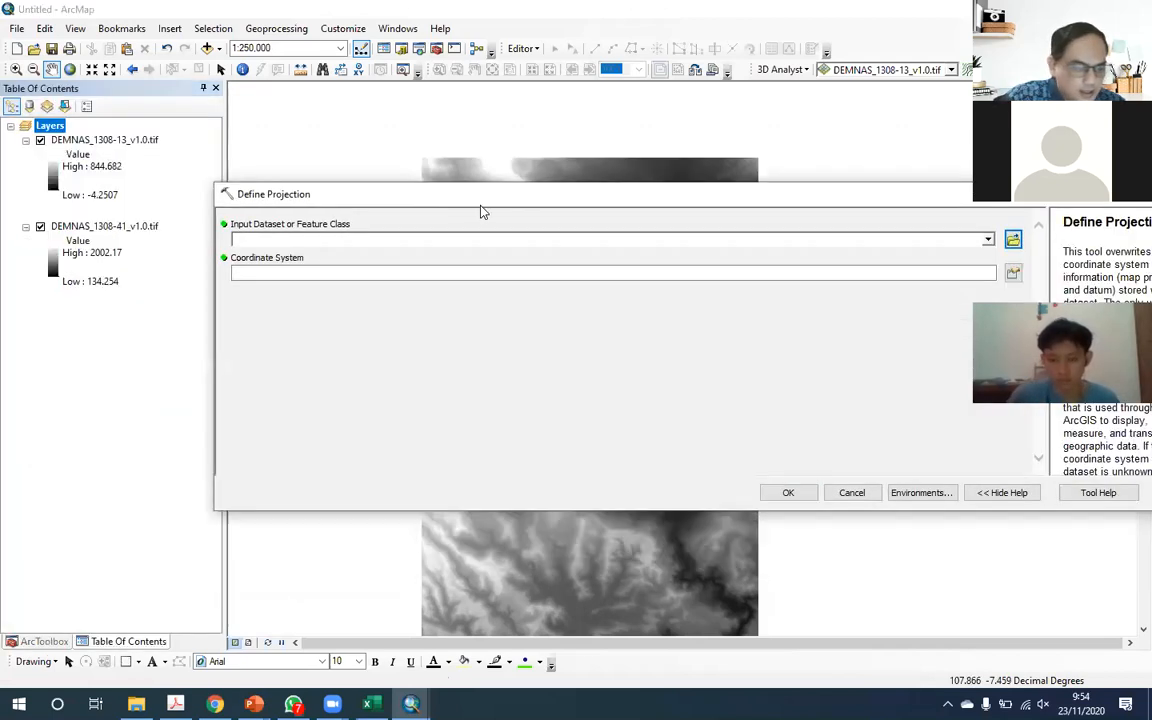
pyautogui.moveTo(479, 216); pyautogui.dragTo(408, 250)
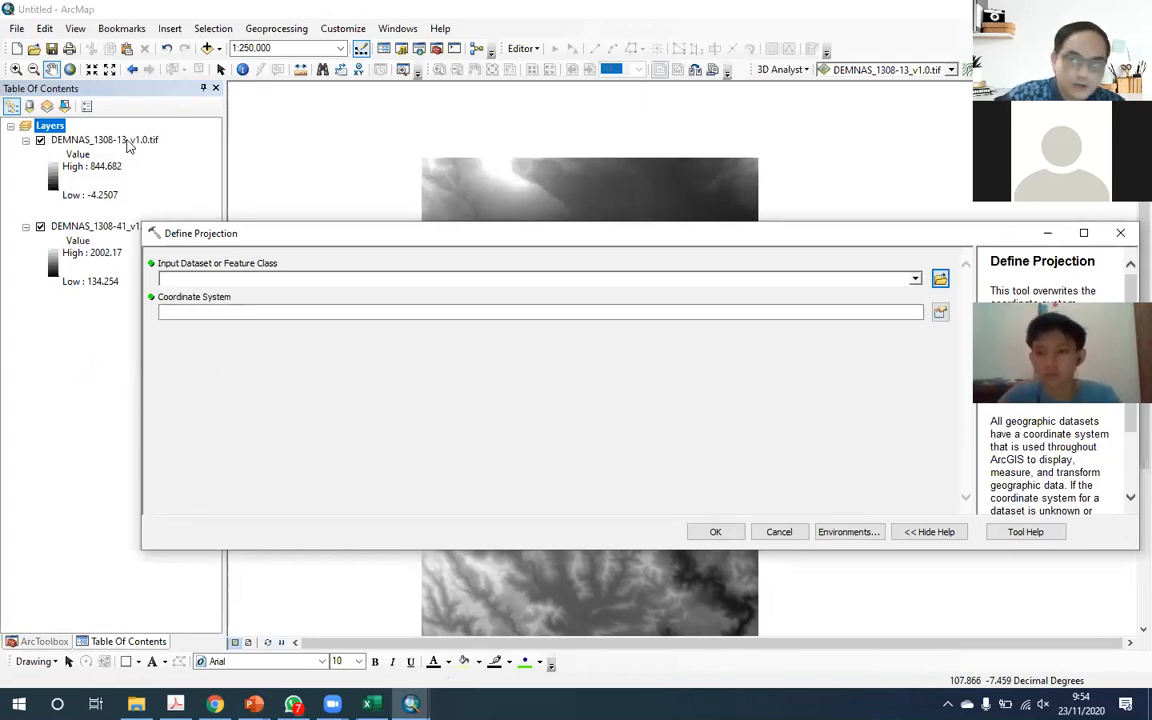
pyautogui.moveTo(128, 146); pyautogui.dragTo(223, 286)
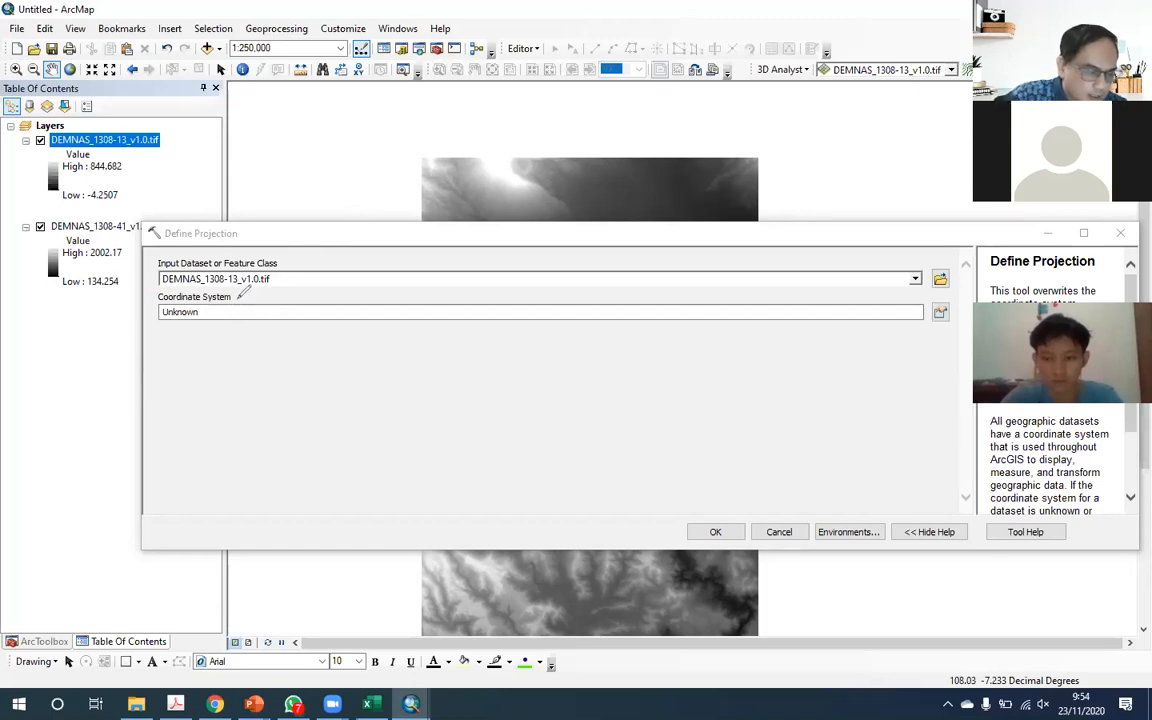
pyautogui.moveTo(312, 261)
pyautogui.mouseDown()
pyautogui.moveTo(286, 278)
pyautogui.moveTo(300, 283)
pyautogui.mouseUp()
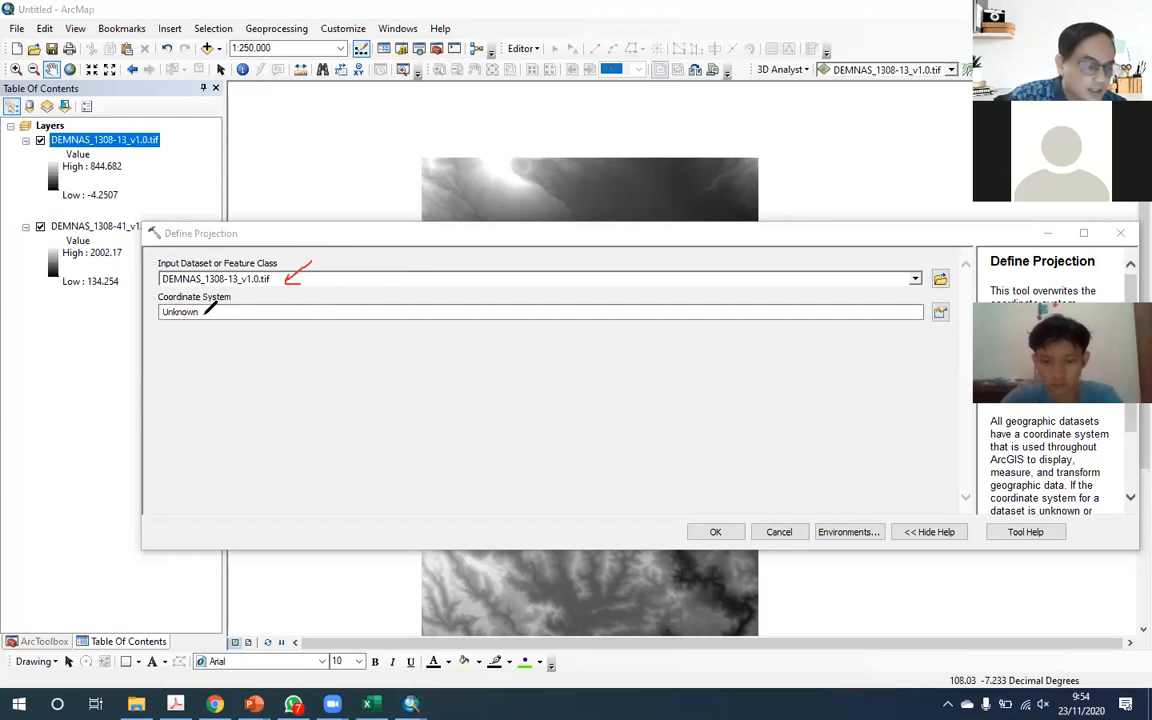
pyautogui.moveTo(212, 312)
pyautogui.mouseDown()
pyautogui.moveTo(213, 342)
pyautogui.moveTo(215, 314)
pyautogui.moveTo(154, 309)
pyautogui.moveTo(216, 311)
pyautogui.mouseUp()
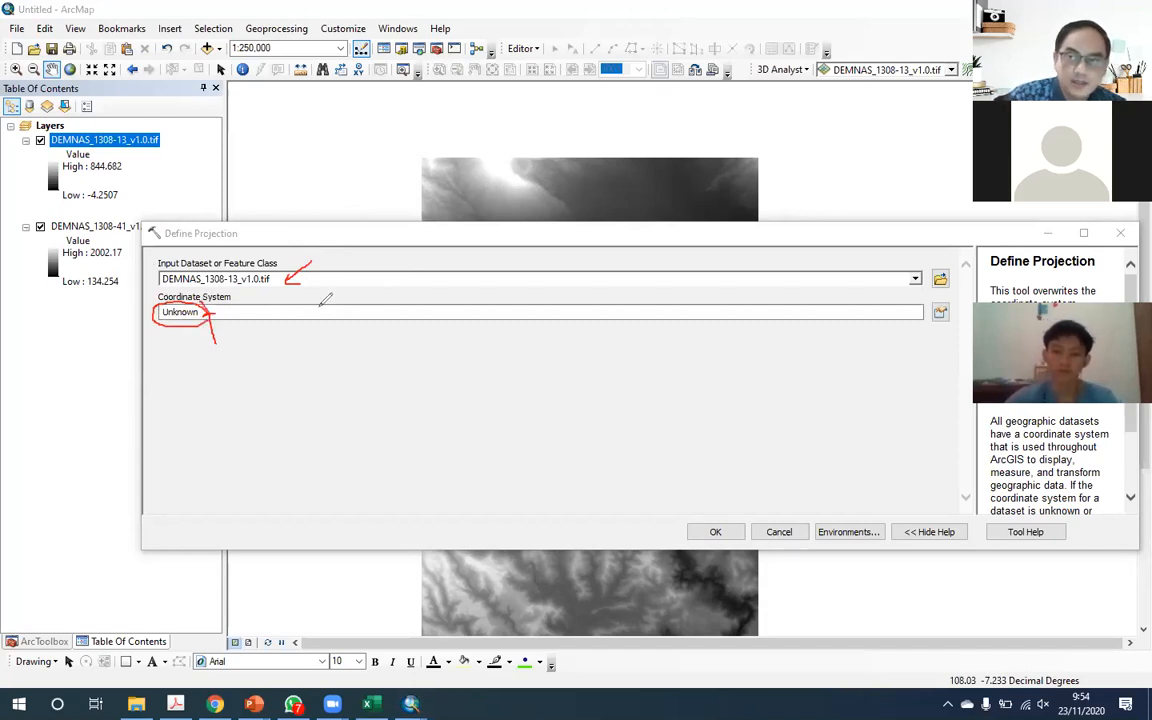
pyautogui.moveTo(350, 336)
pyautogui.mouseDown()
pyautogui.moveTo(314, 373)
pyautogui.moveTo(318, 358)
pyautogui.moveTo(380, 390)
pyautogui.mouseUp()
pyautogui.moveTo(432, 343)
pyautogui.mouseDown()
pyautogui.moveTo(411, 352)
pyautogui.moveTo(405, 390)
pyautogui.mouseUp()
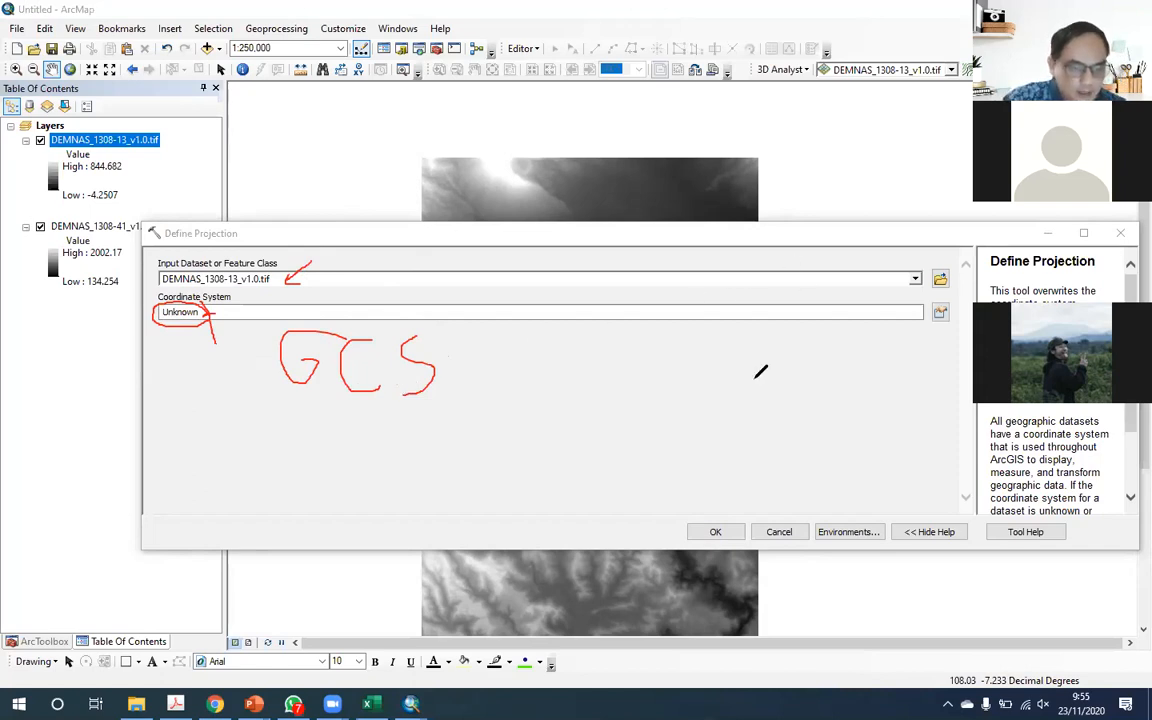
pyautogui.click(779, 233)
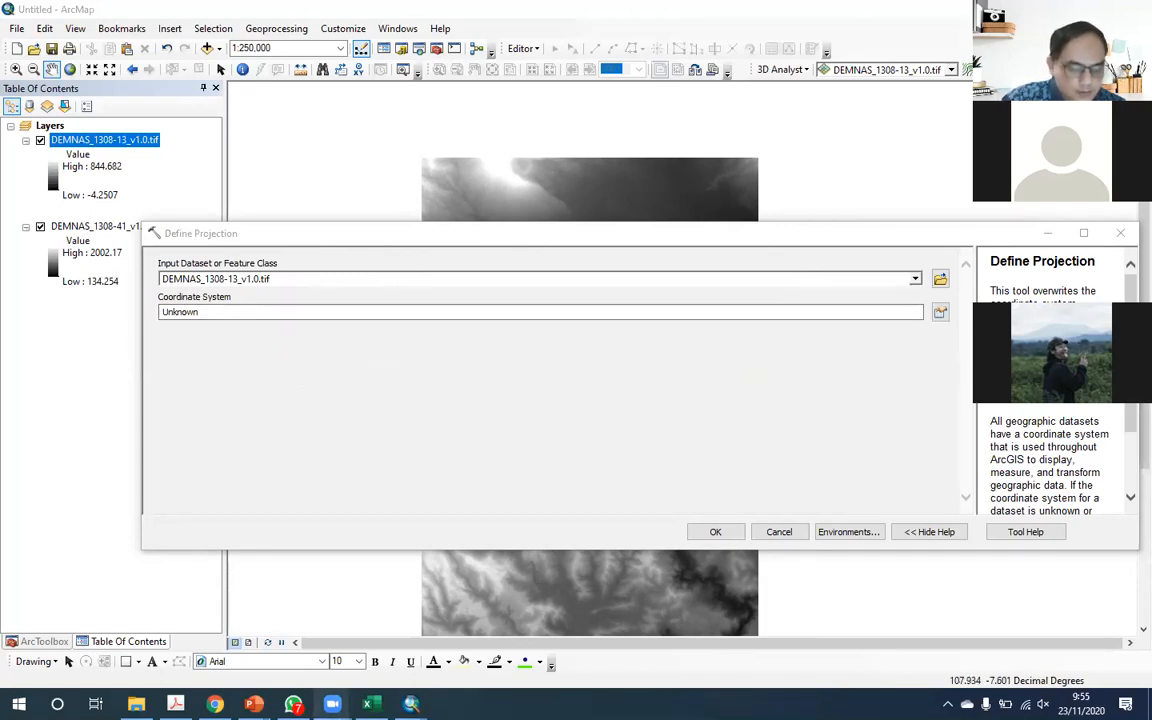
pyautogui.moveTo(332, 703)
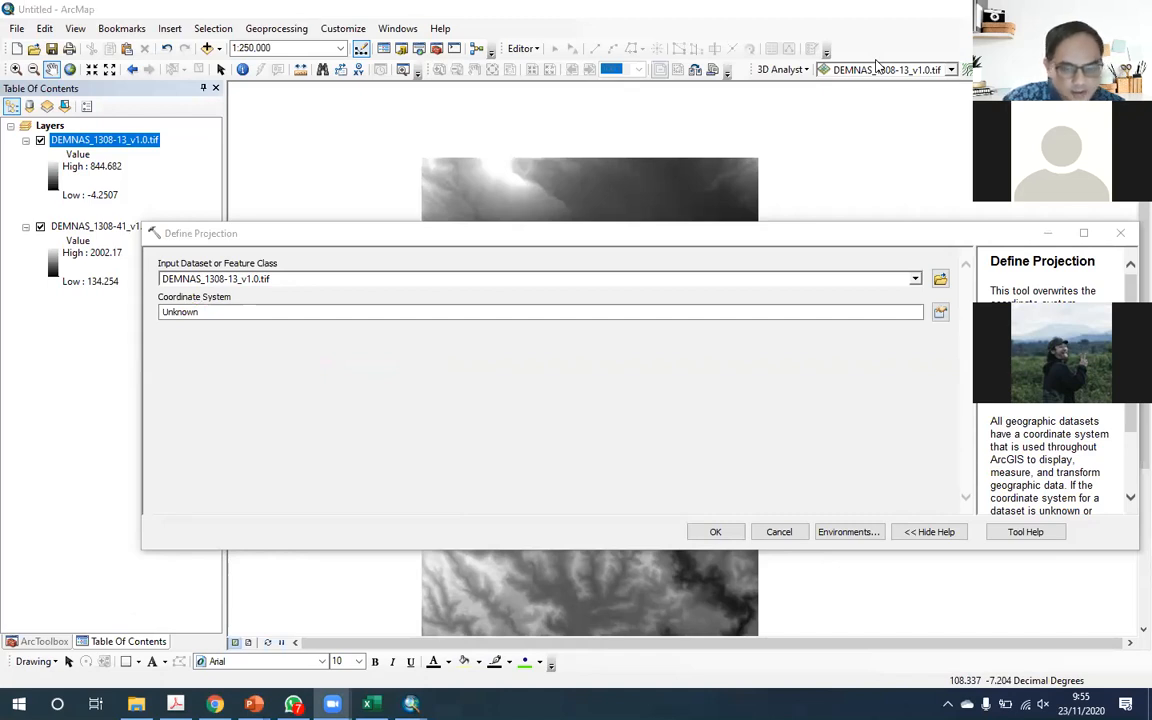
pyautogui.click(779, 186)
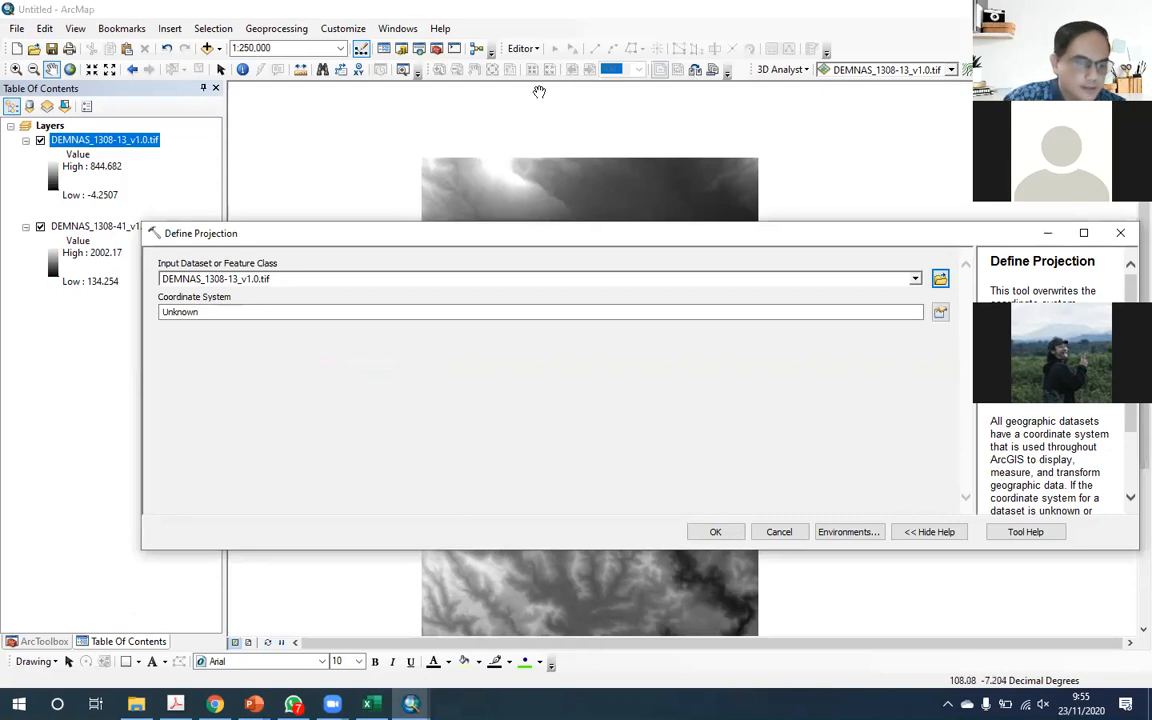
# Step: Open the coordinate system choices for the input raster, collapse the Favorites group and check the Layers group
pyautogui.moveTo(711, 234); pyautogui.dragTo(701, 201)
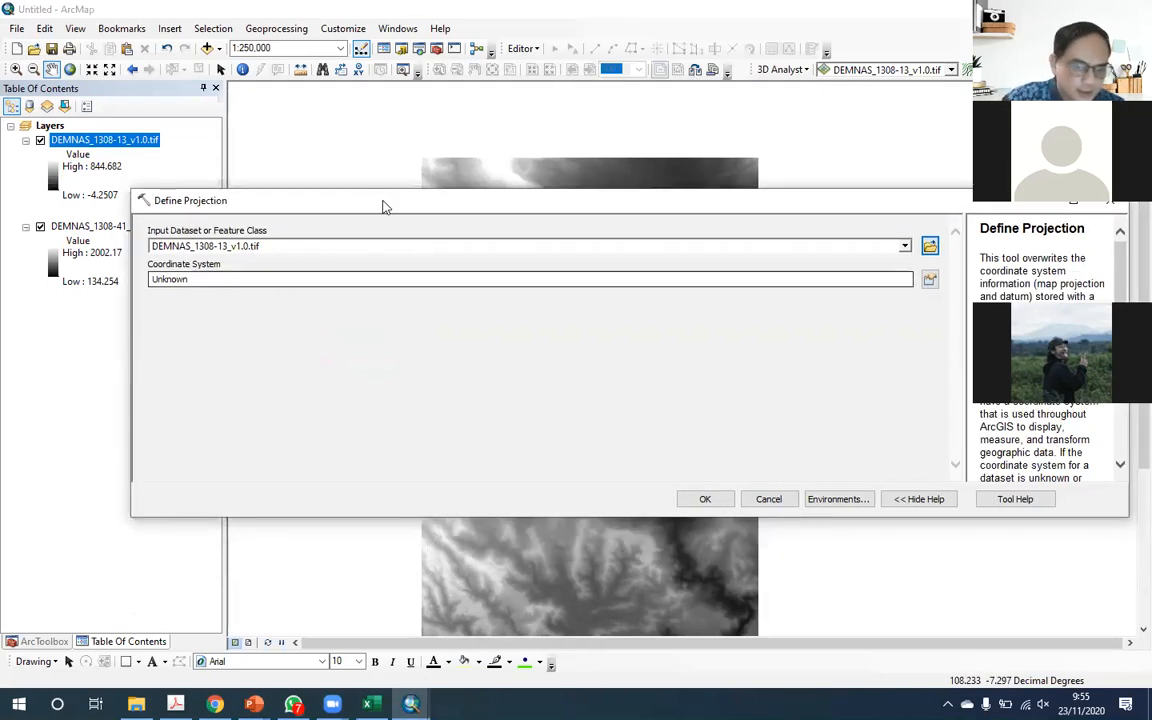
pyautogui.moveTo(381, 204); pyautogui.dragTo(378, 192)
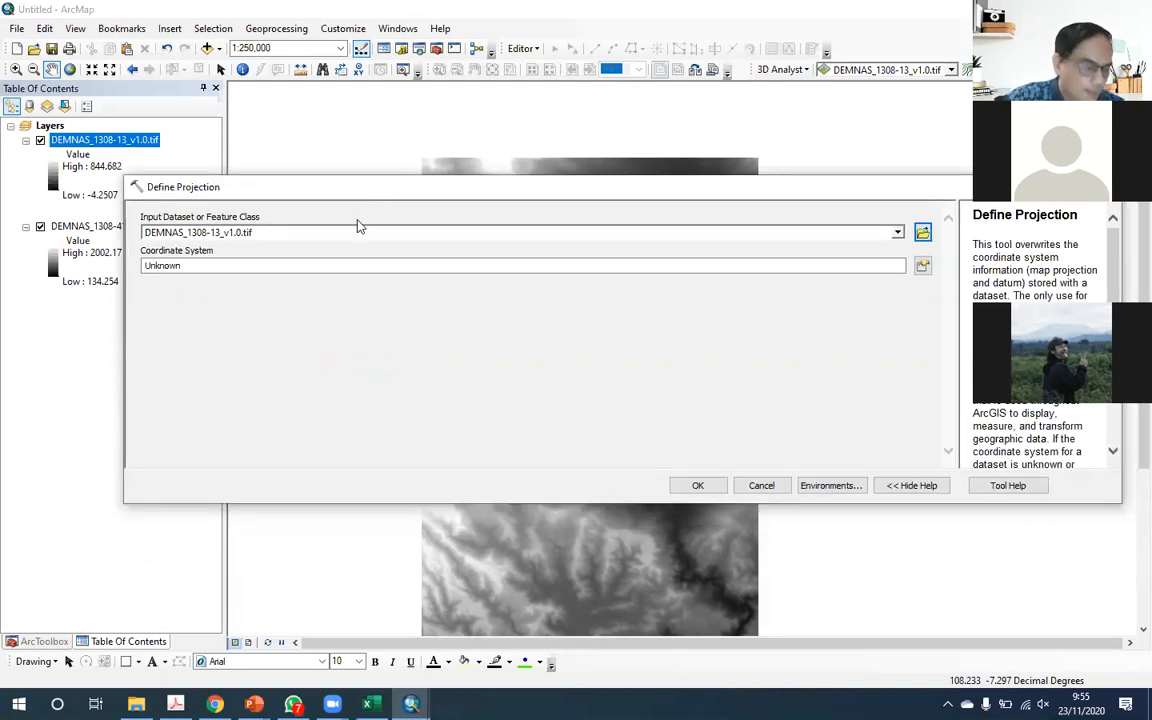
pyautogui.click(923, 268)
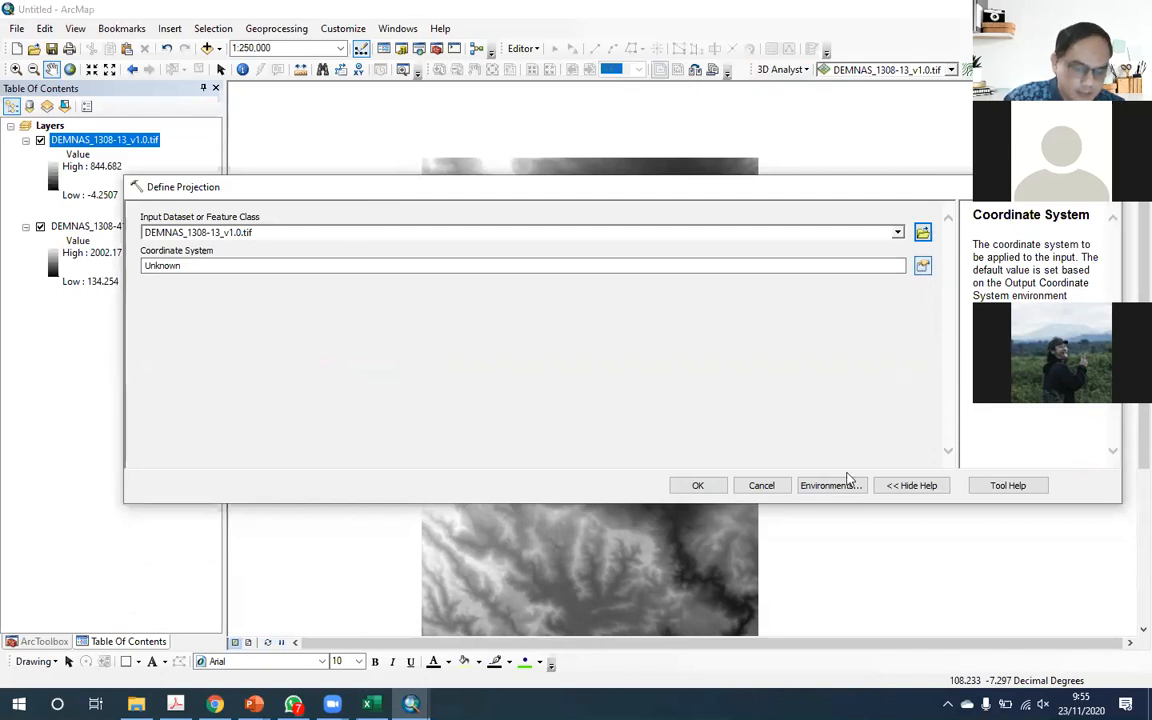
pyautogui.click(922, 266)
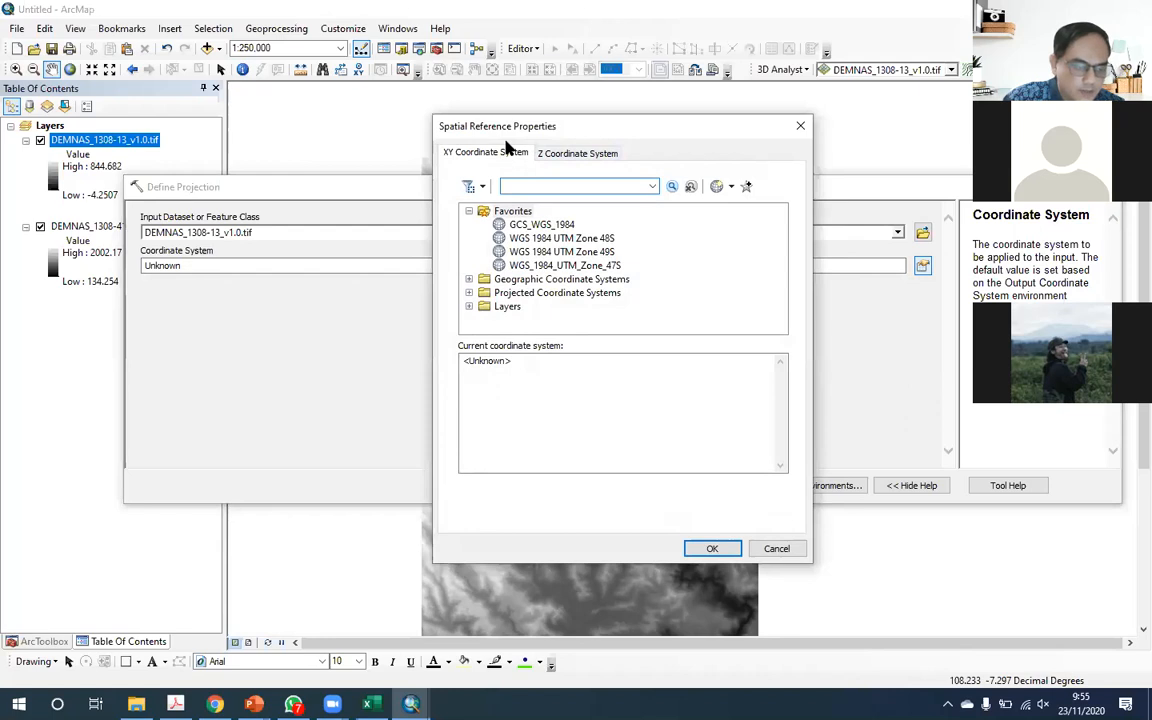
pyautogui.moveTo(505, 139); pyautogui.dragTo(465, 163)
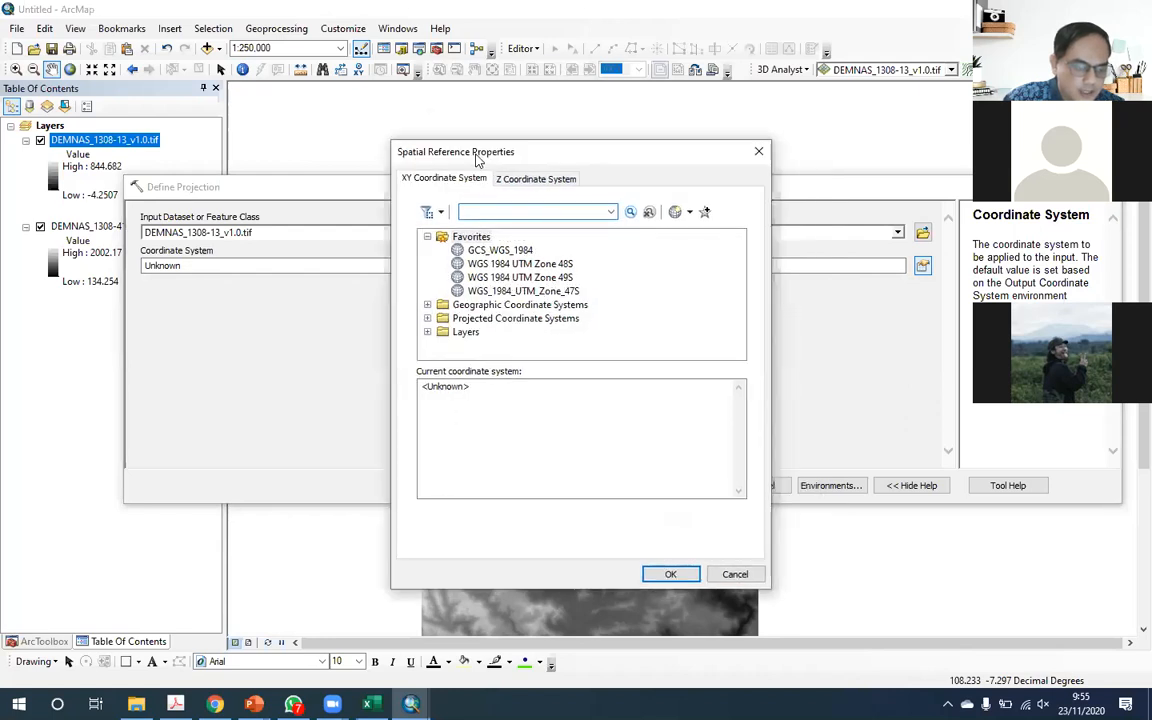
pyautogui.click(427, 237)
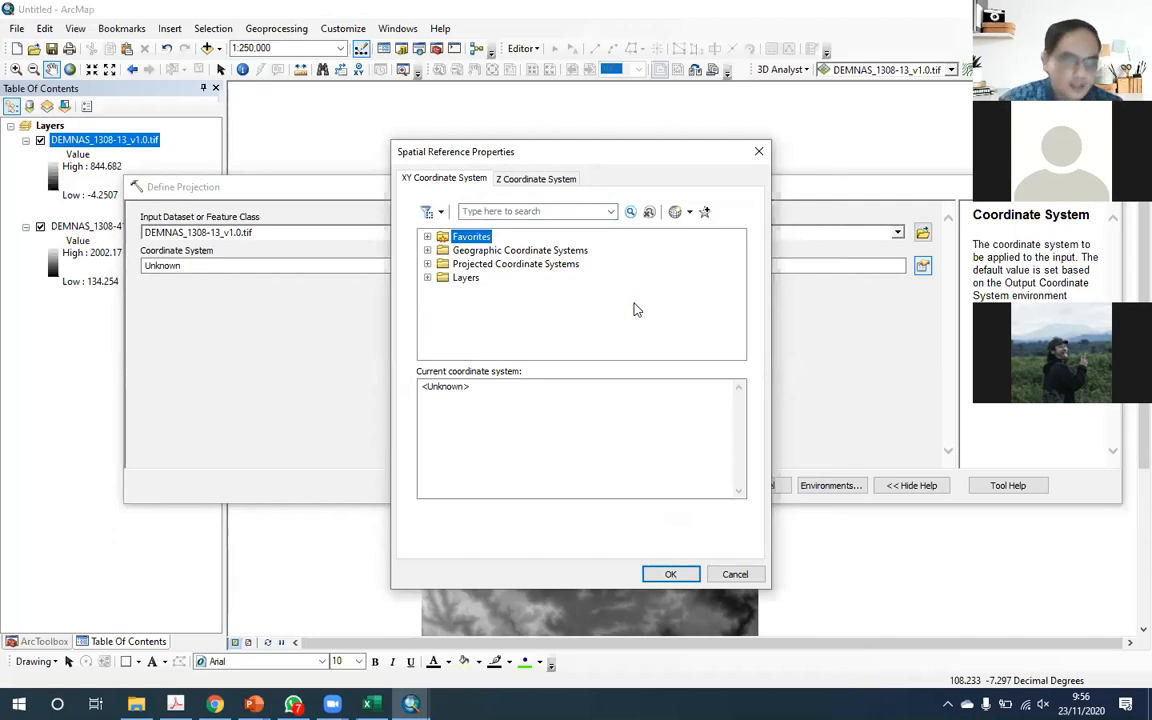
pyautogui.click(427, 277)
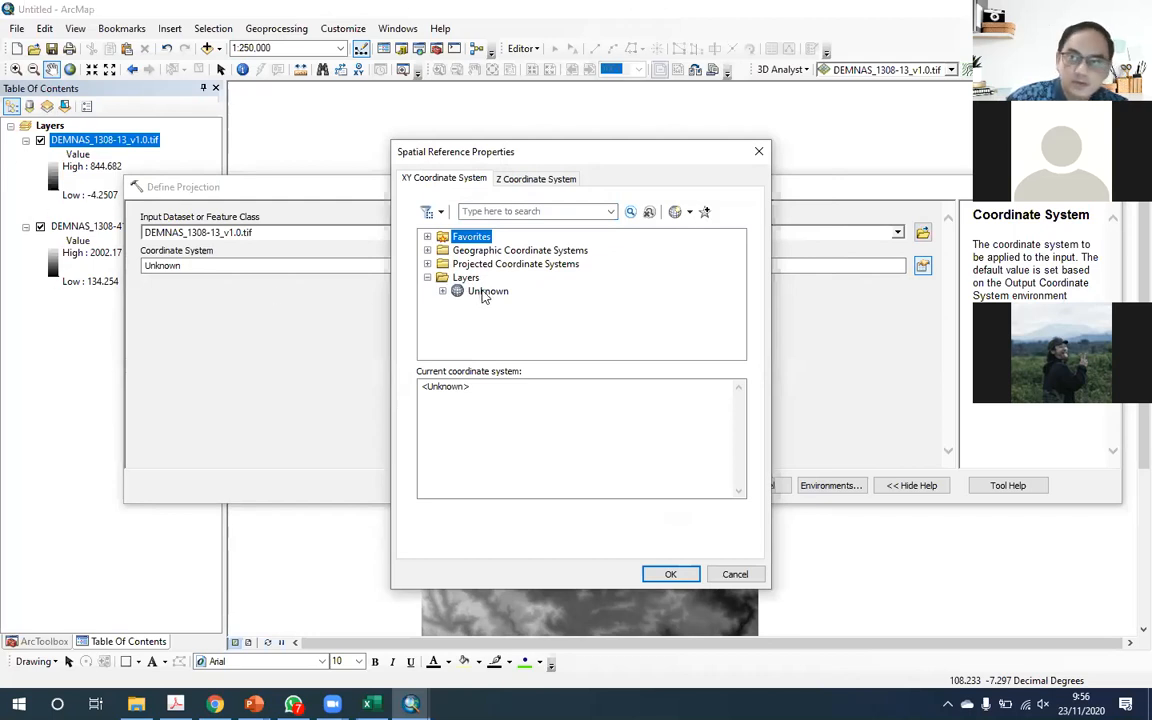
pyautogui.click(427, 277)
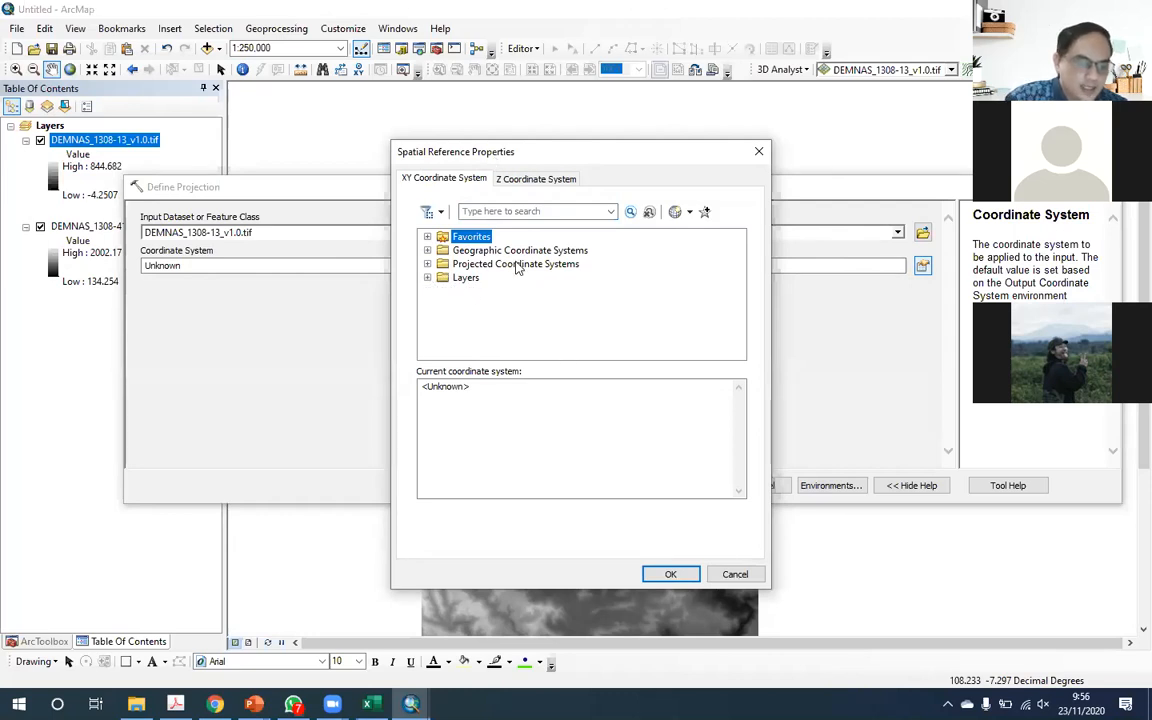
# Step: Browse the Geographic Coordinate Systems regions and expand the World group
pyautogui.click(578, 252)
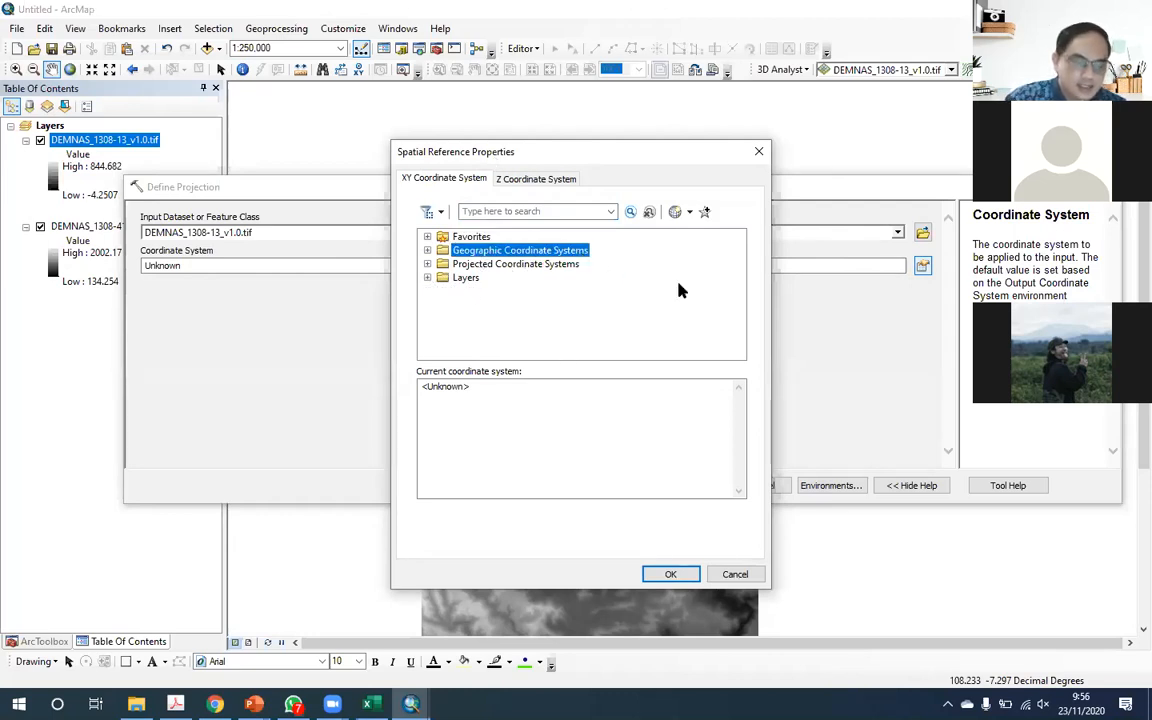
pyautogui.click(427, 250)
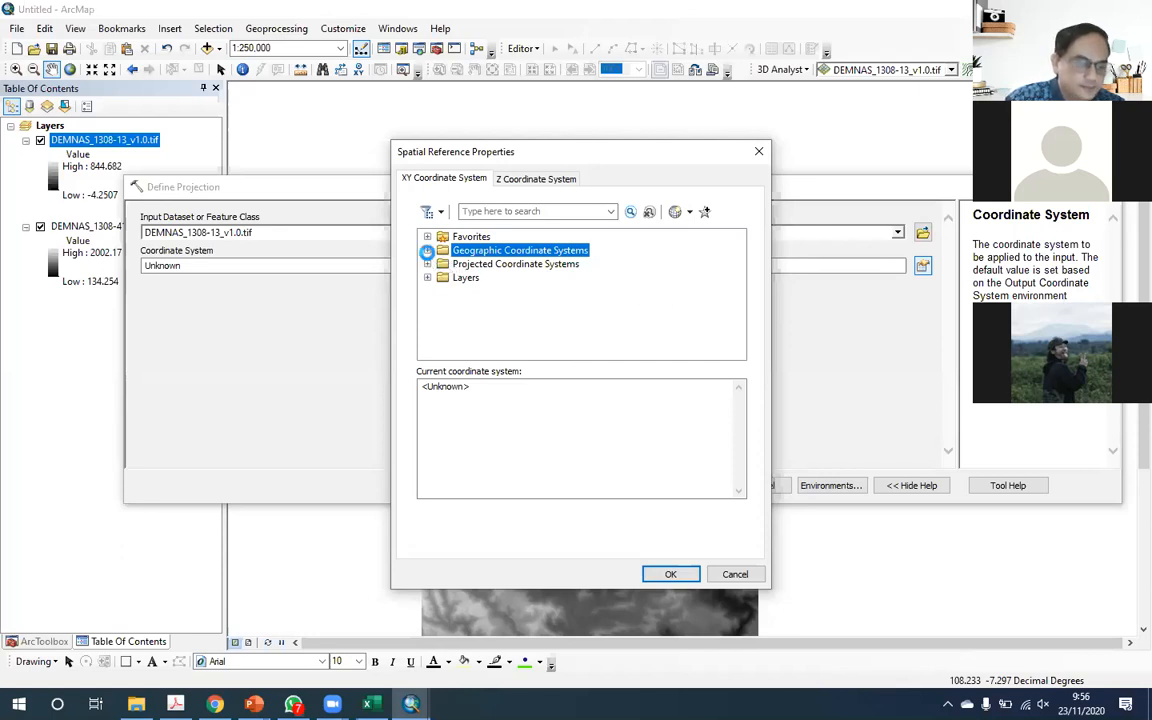
pyautogui.scroll(-3, 478, 296)
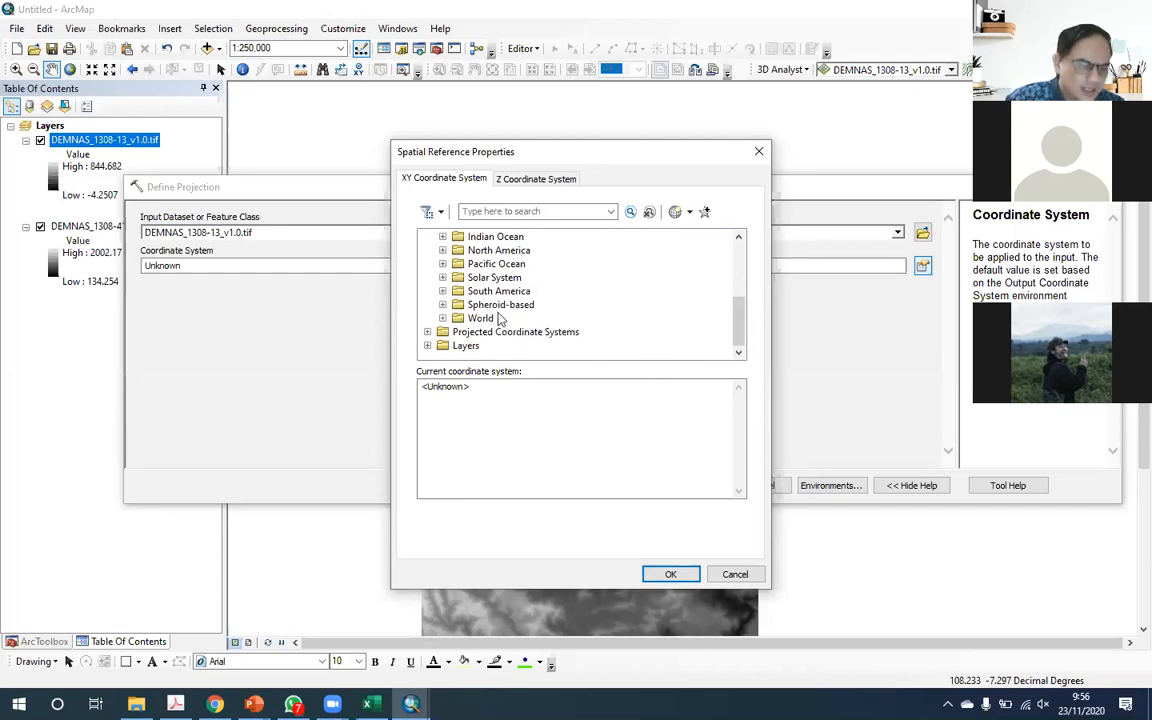
pyautogui.scroll(4, 510, 300)
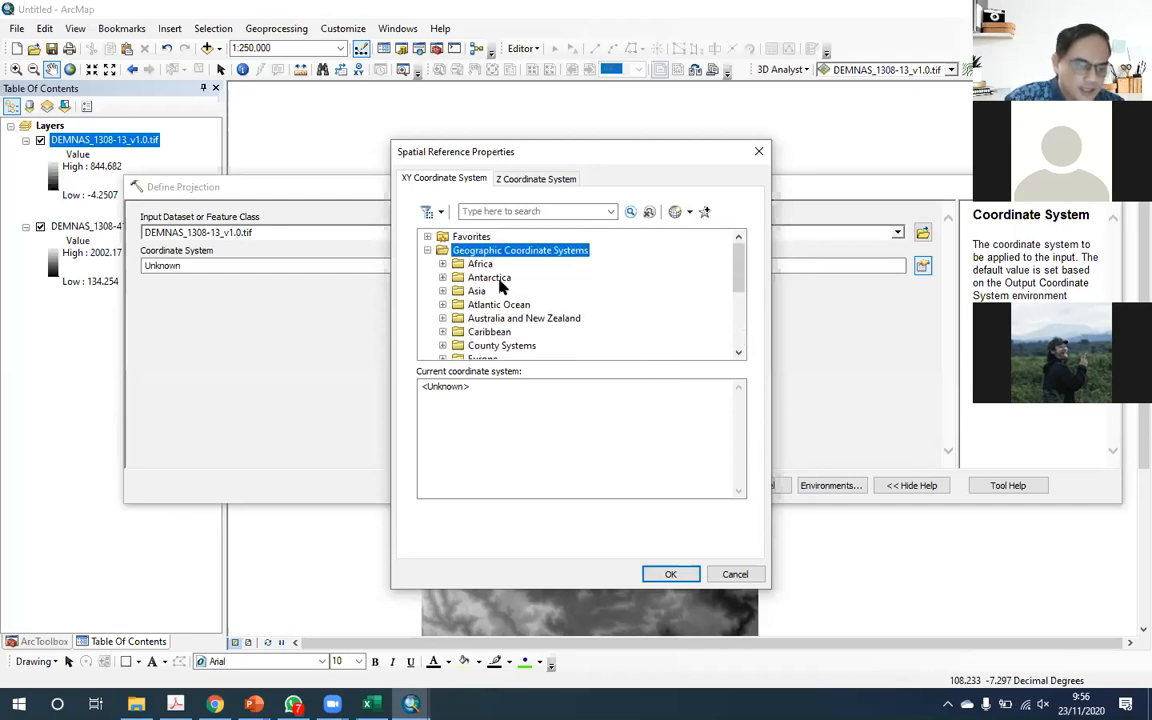
pyautogui.scroll(-1, 545, 261)
pyautogui.scroll(-1, 545, 261)
pyautogui.scroll(-1, 541, 261)
pyautogui.scroll(4, 543, 260)
pyautogui.click(542, 254)
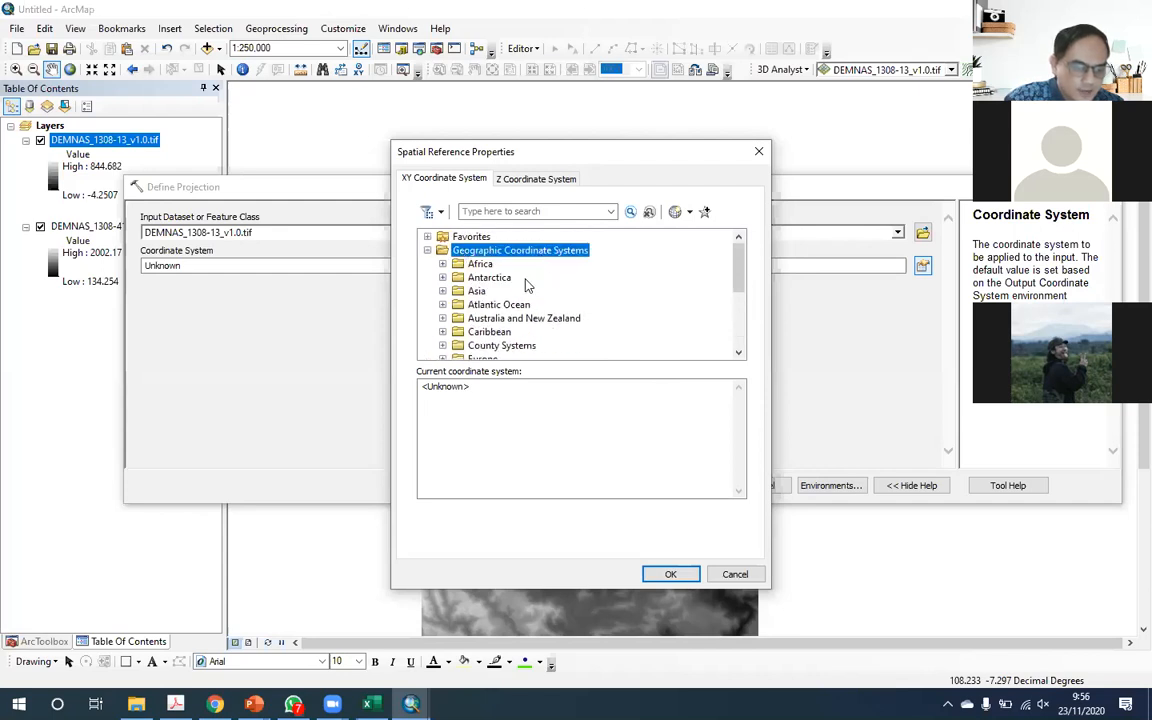
pyautogui.scroll(-2, 527, 280)
pyautogui.scroll(-2, 527, 285)
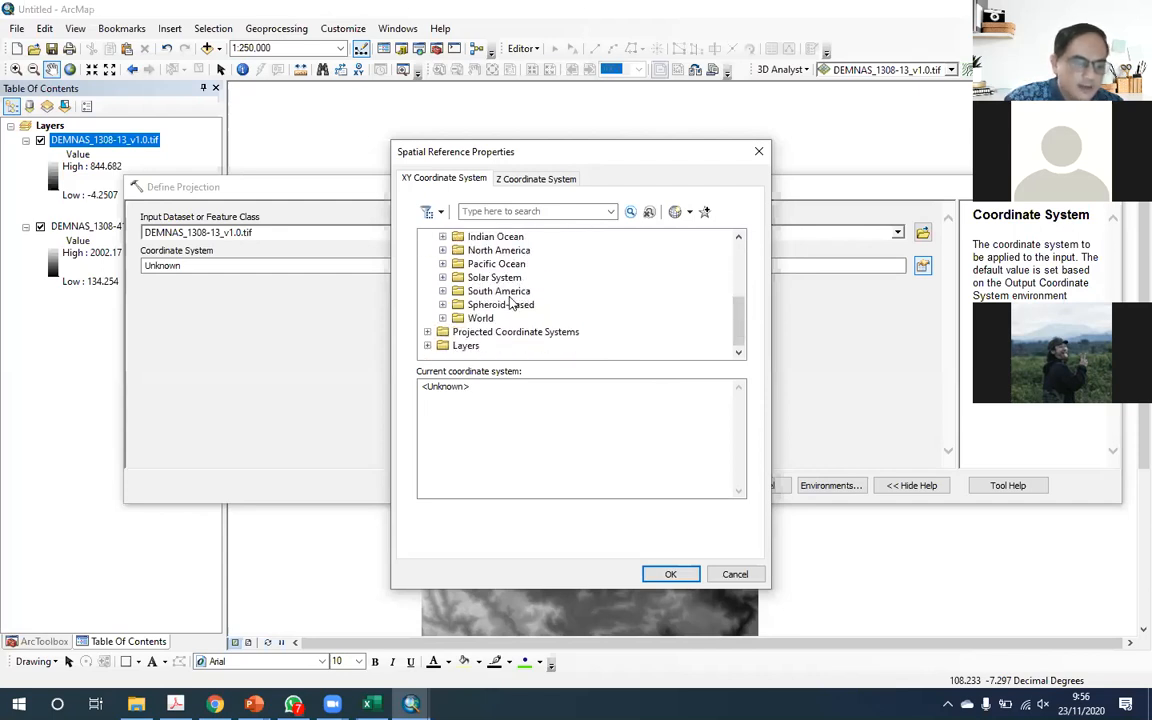
pyautogui.doubleClick(480, 318)
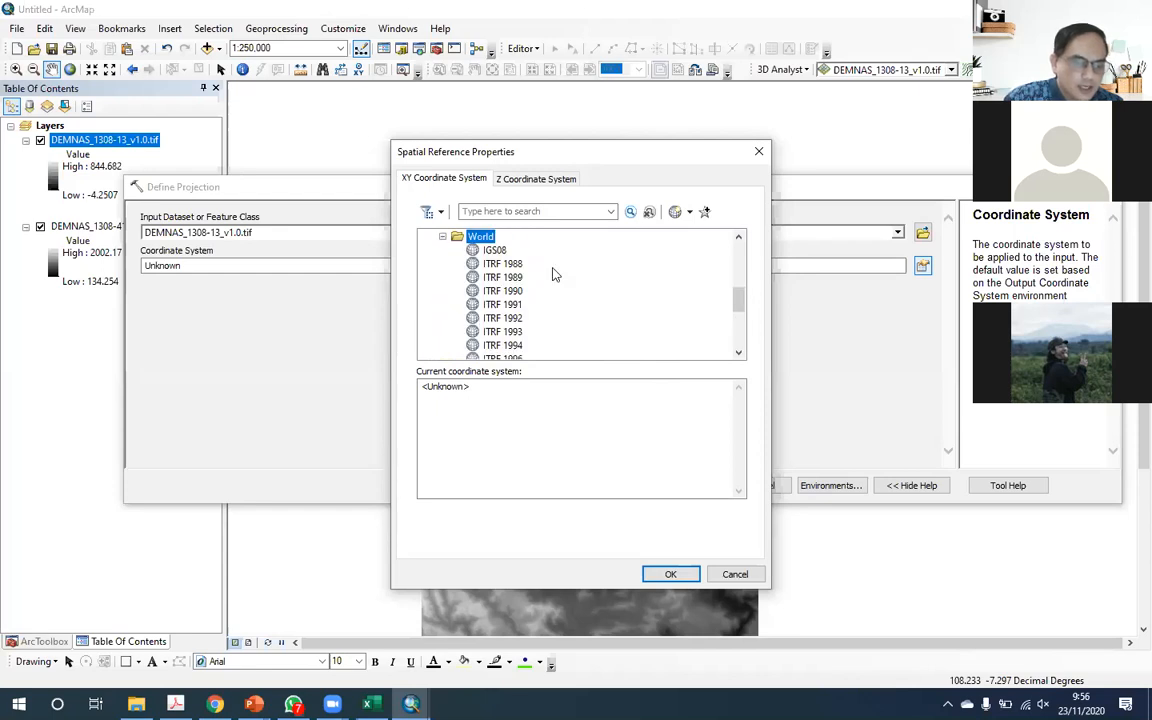
# Step: Look through the ITRF entries in the World group and assign WGS 1984 as the coordinate system
pyautogui.press('Down')
pyautogui.press('Down')
pyautogui.press('Down')
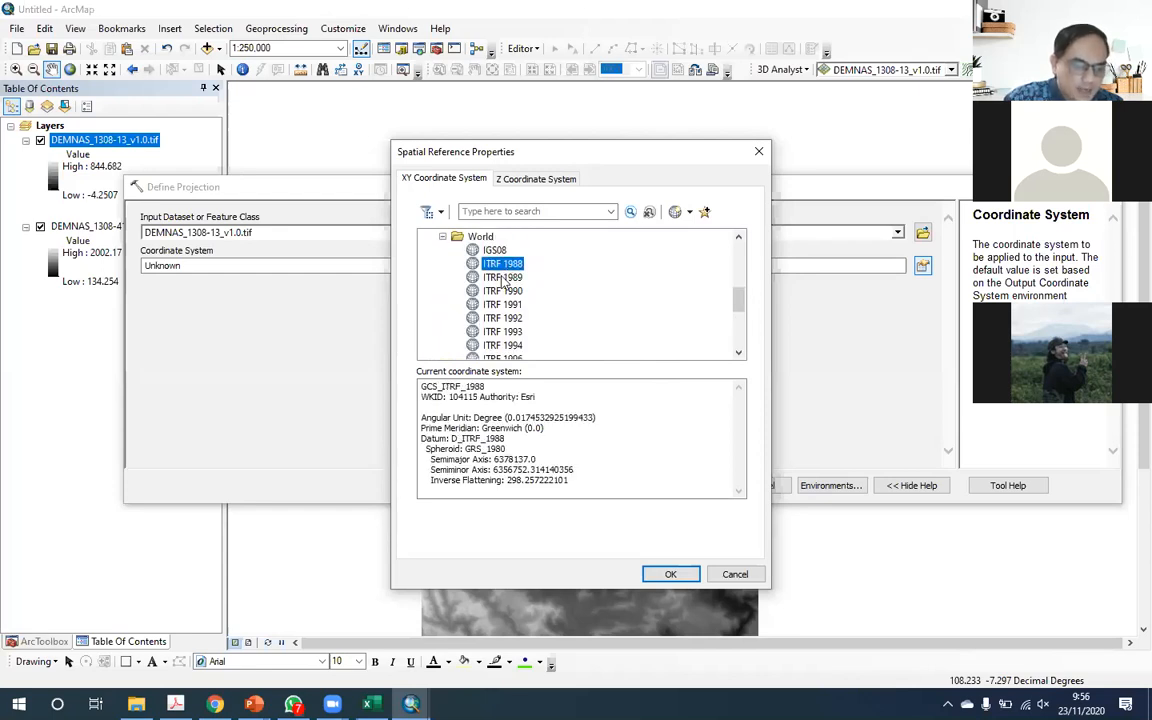
pyautogui.press('Down')
pyautogui.press('Down')
pyautogui.press('Down')
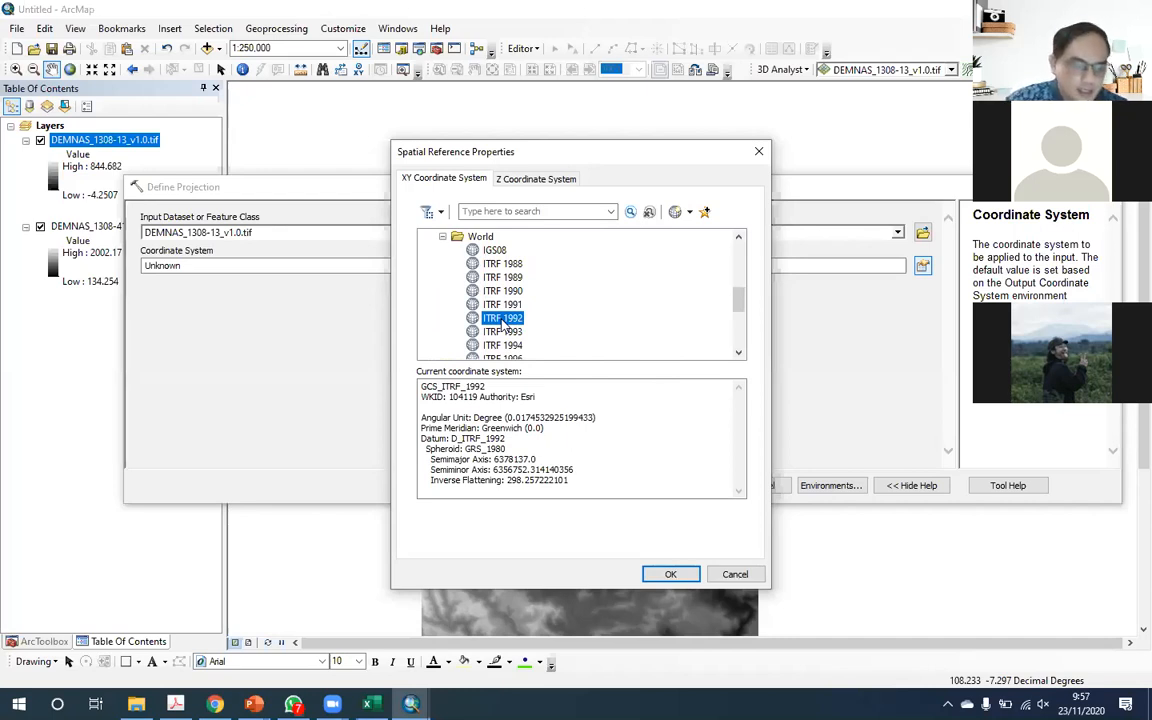
pyautogui.moveTo(738, 300); pyautogui.dragTo(738, 350)
pyautogui.click(503, 317)
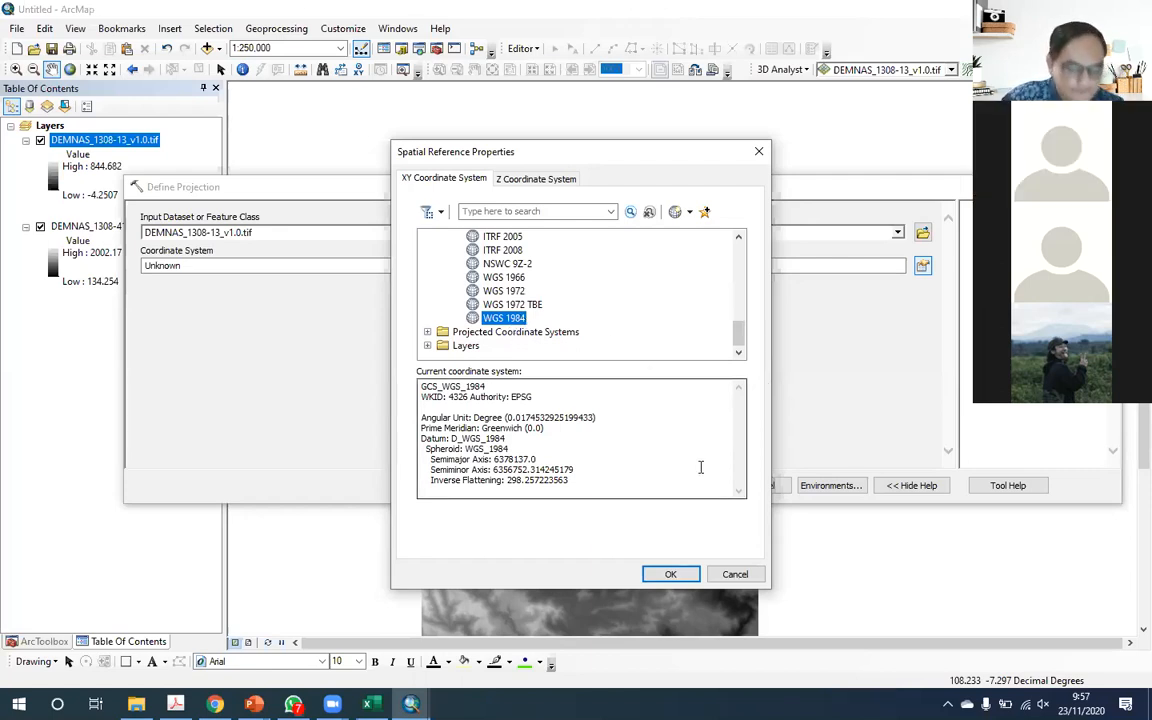
pyautogui.click(670, 575)
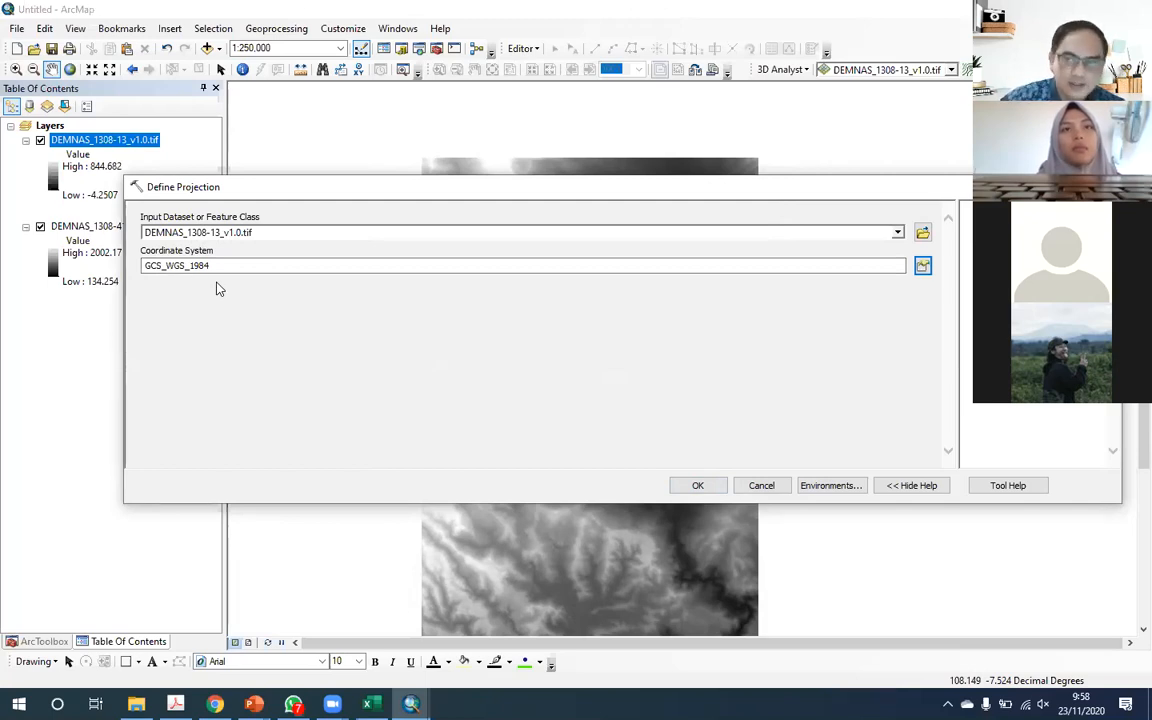
# Step: Recheck the chosen coordinate system's definition and run Define Projection on DEMNAS_1308-13_v1.0.tif
pyautogui.click(922, 266)
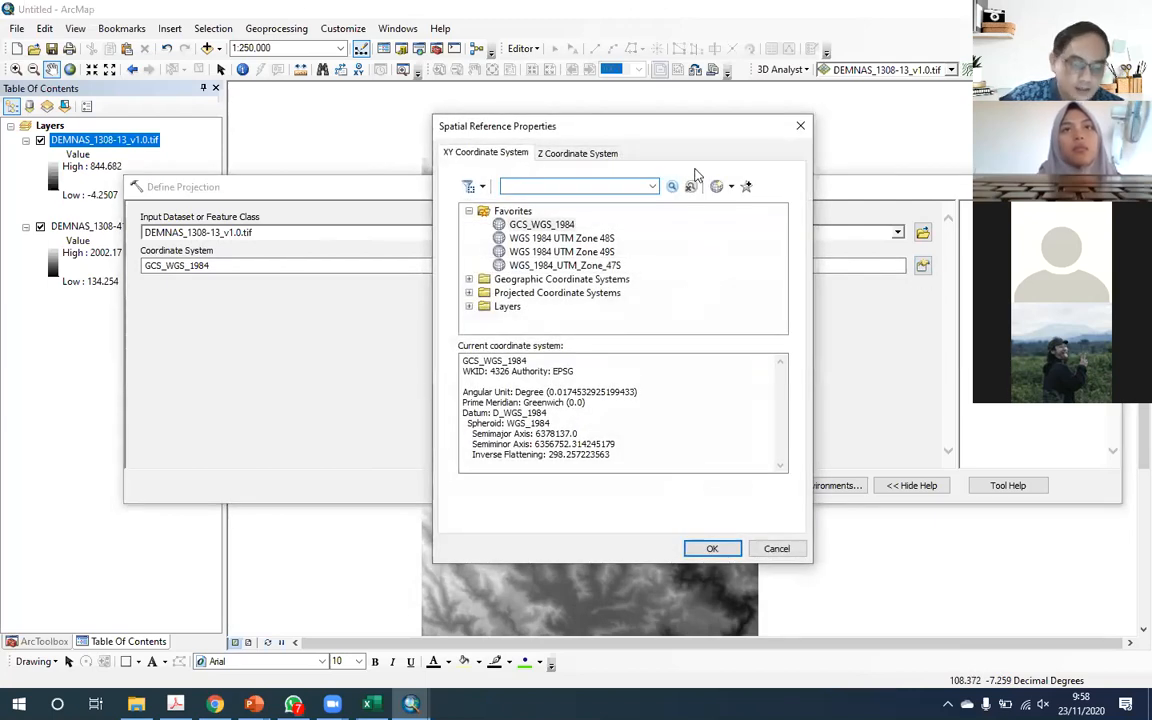
pyautogui.click(776, 549)
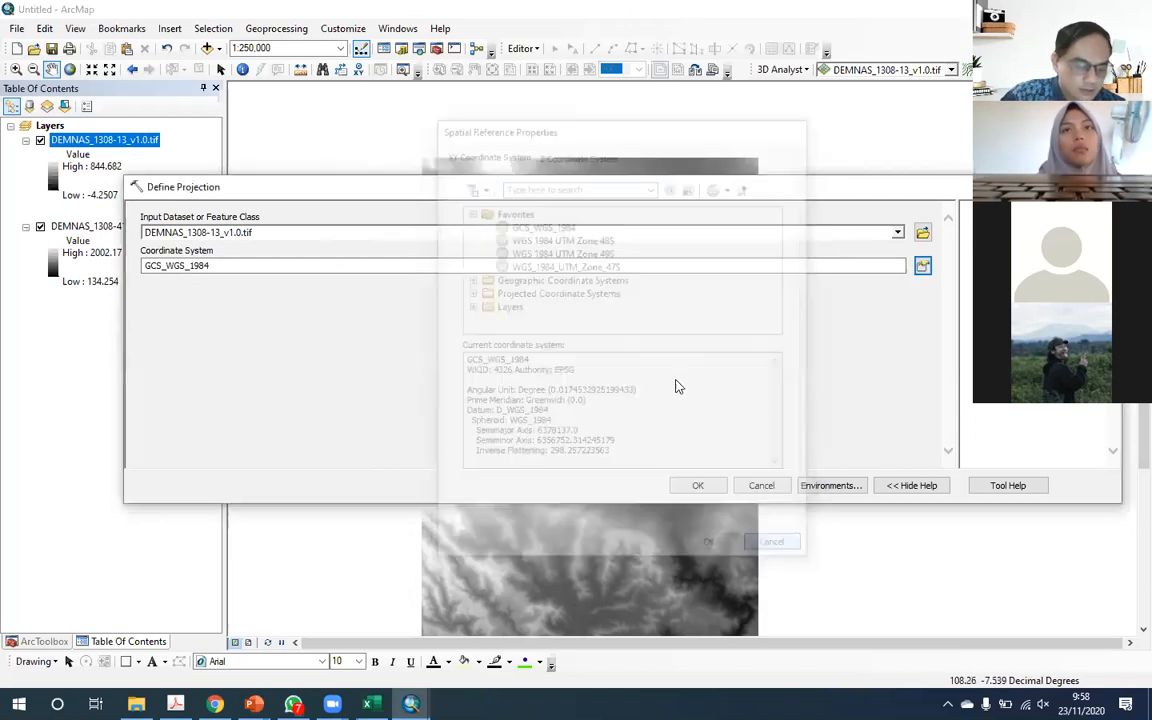
pyautogui.click(690, 486)
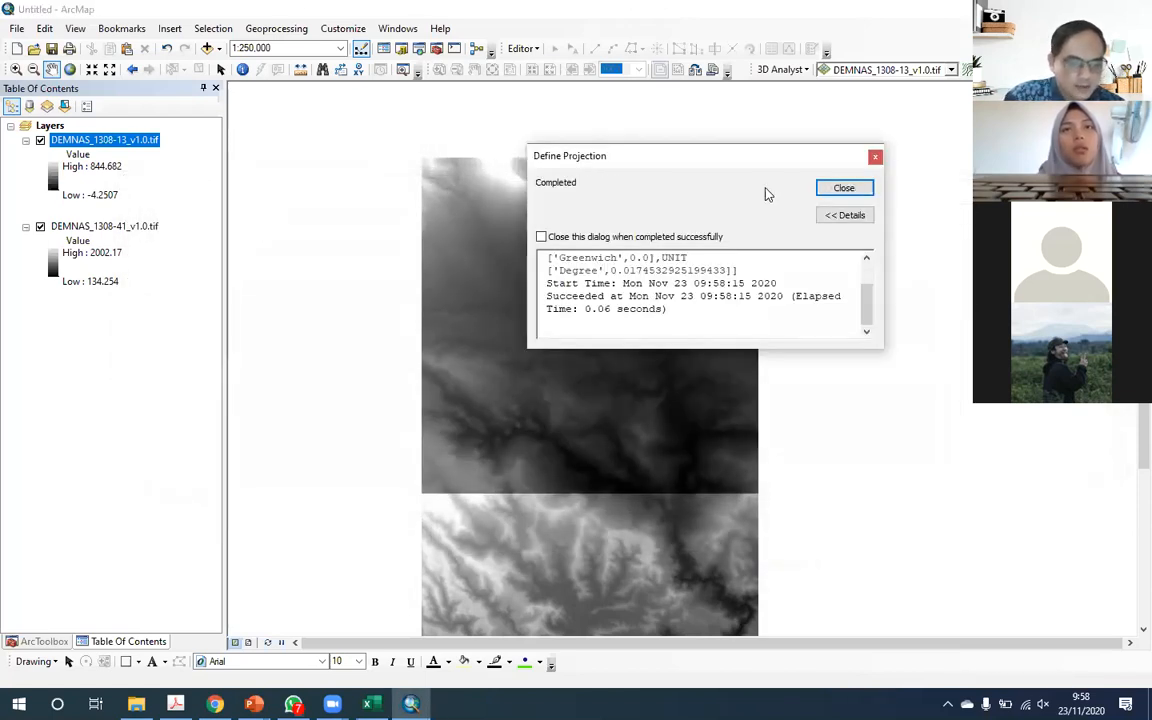
pyautogui.click(848, 190)
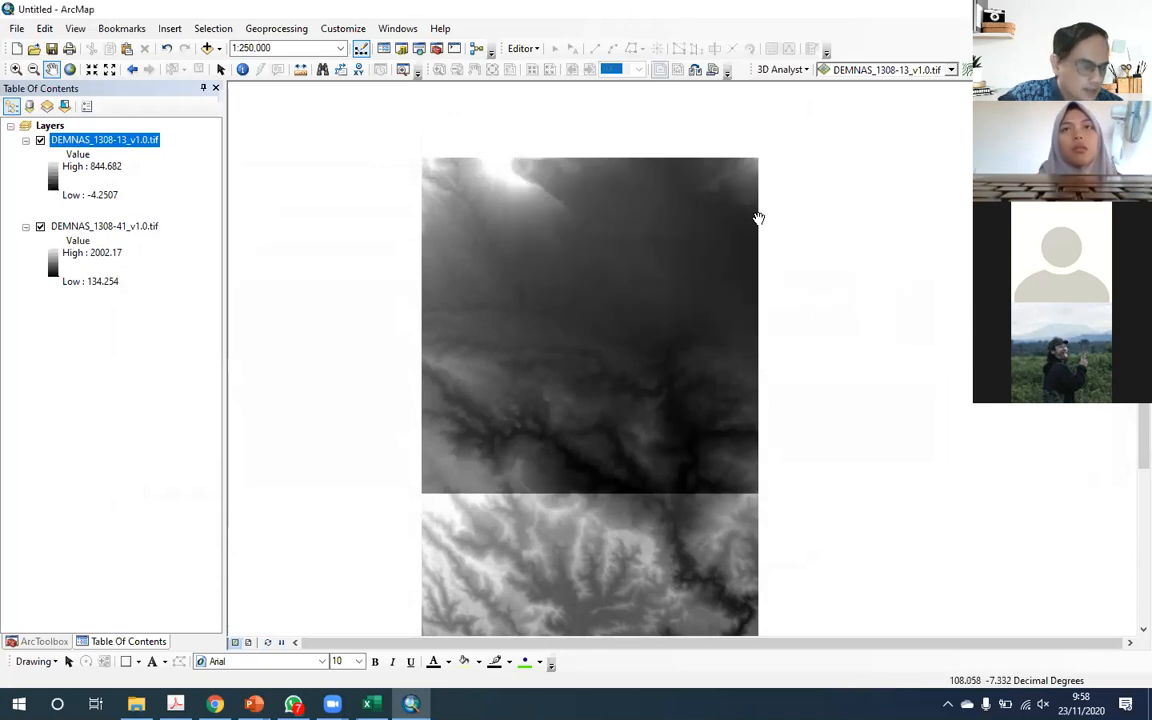
# Step: Inspect the extent, spatial reference and linear unit in the source properties of the DEMNAS_1308-13_v1.0.tif layer
pyautogui.rightClick(142, 144)
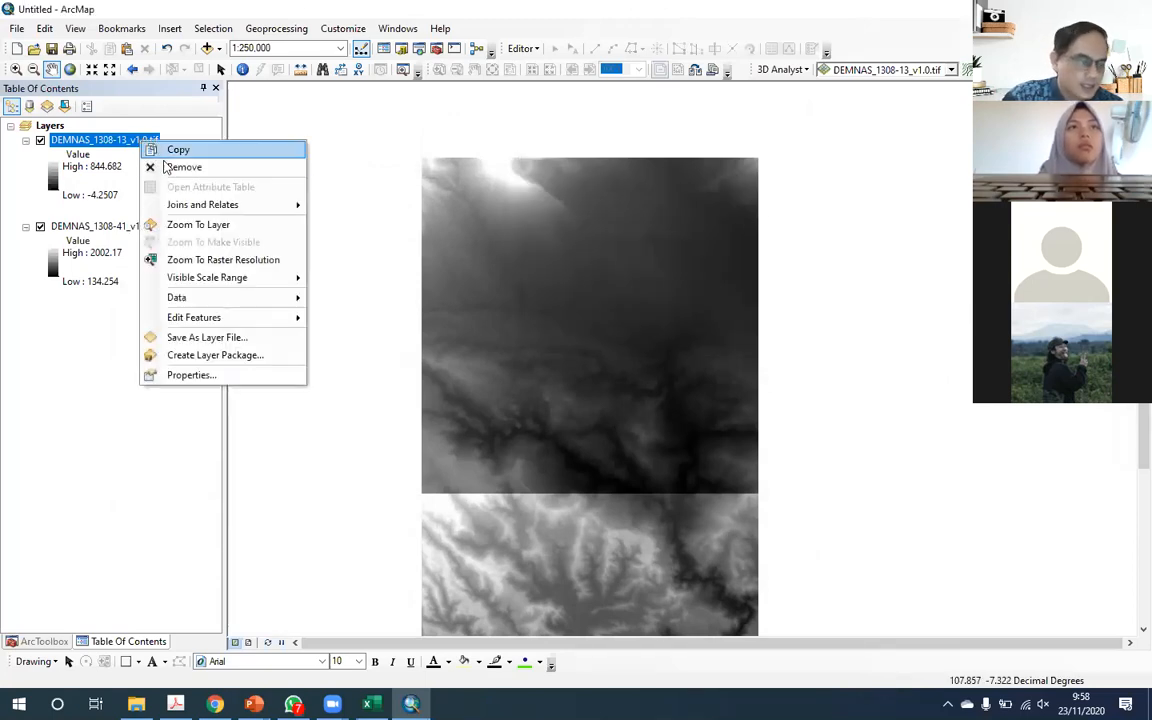
pyautogui.click(192, 374)
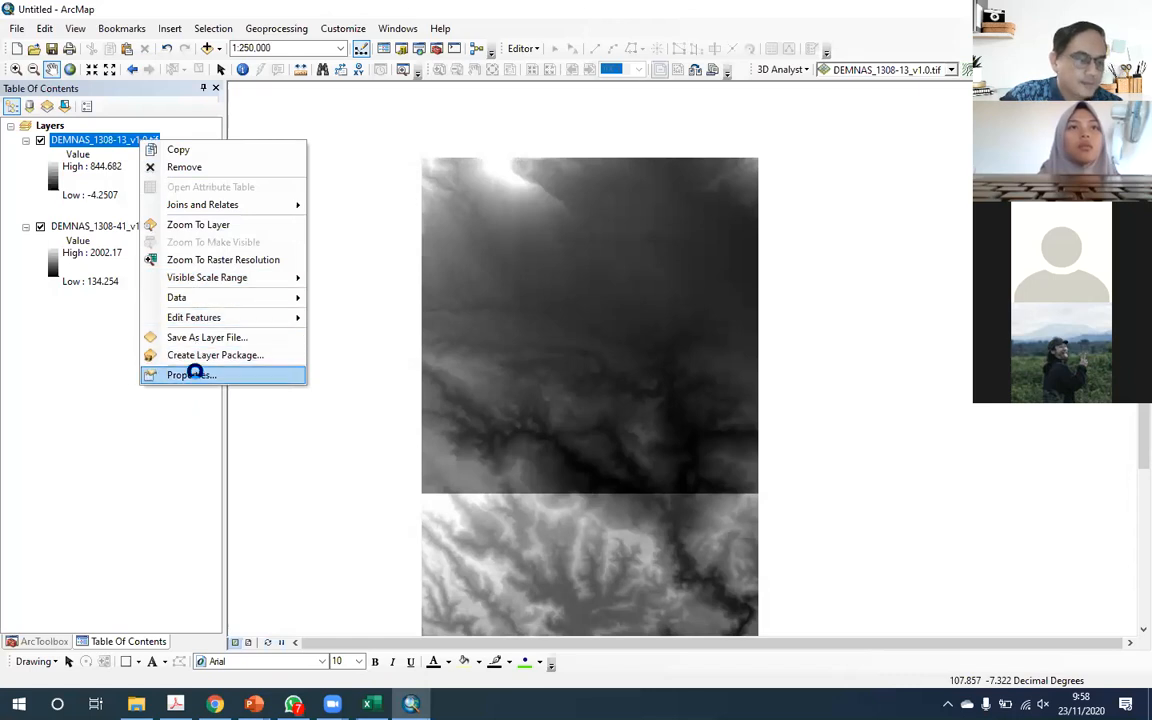
pyautogui.scroll(-5, 547, 282)
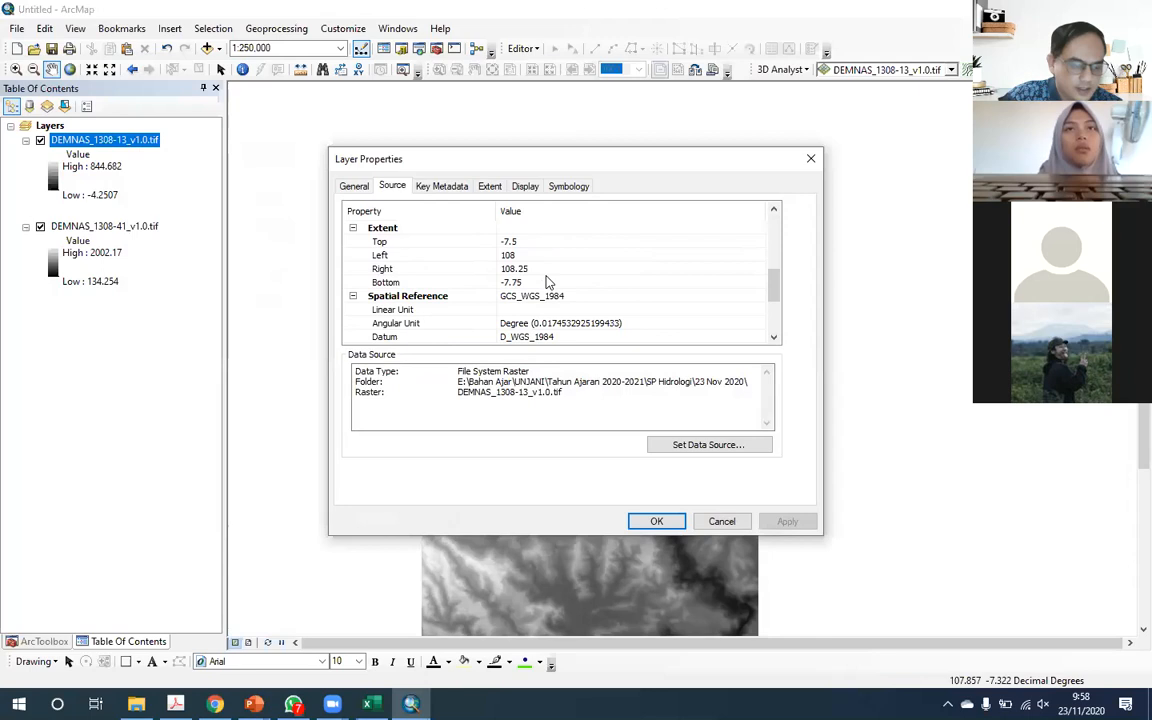
pyautogui.scroll(-1, 527, 280)
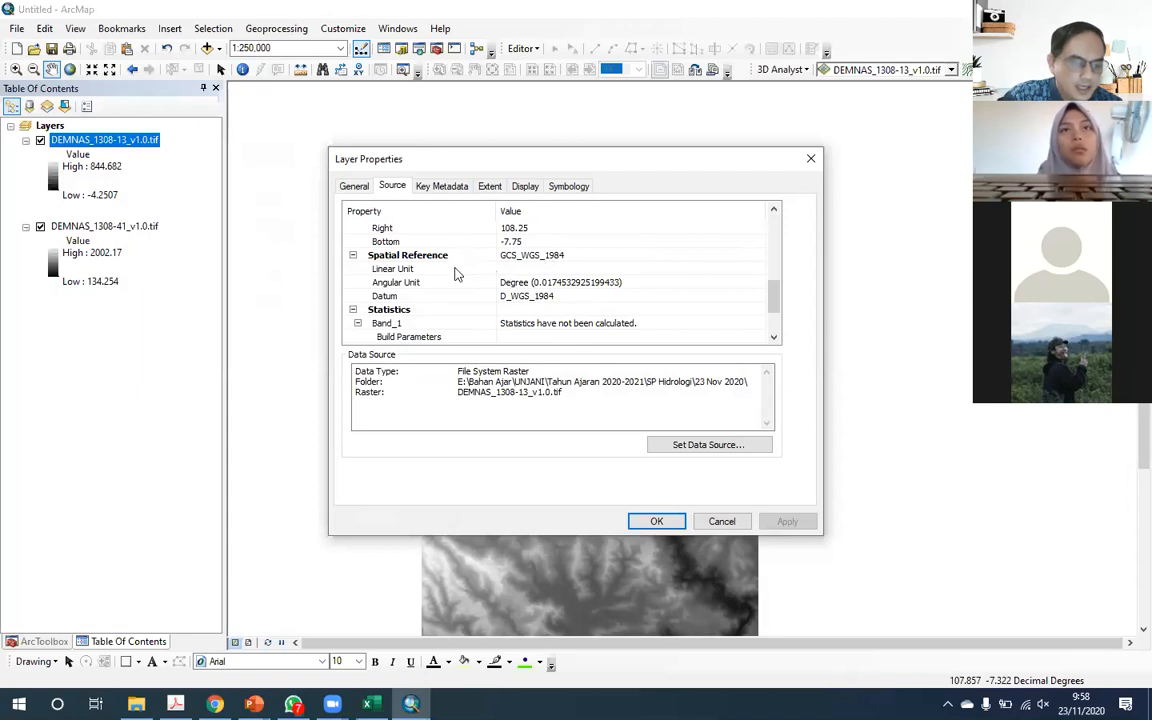
pyautogui.click(393, 268)
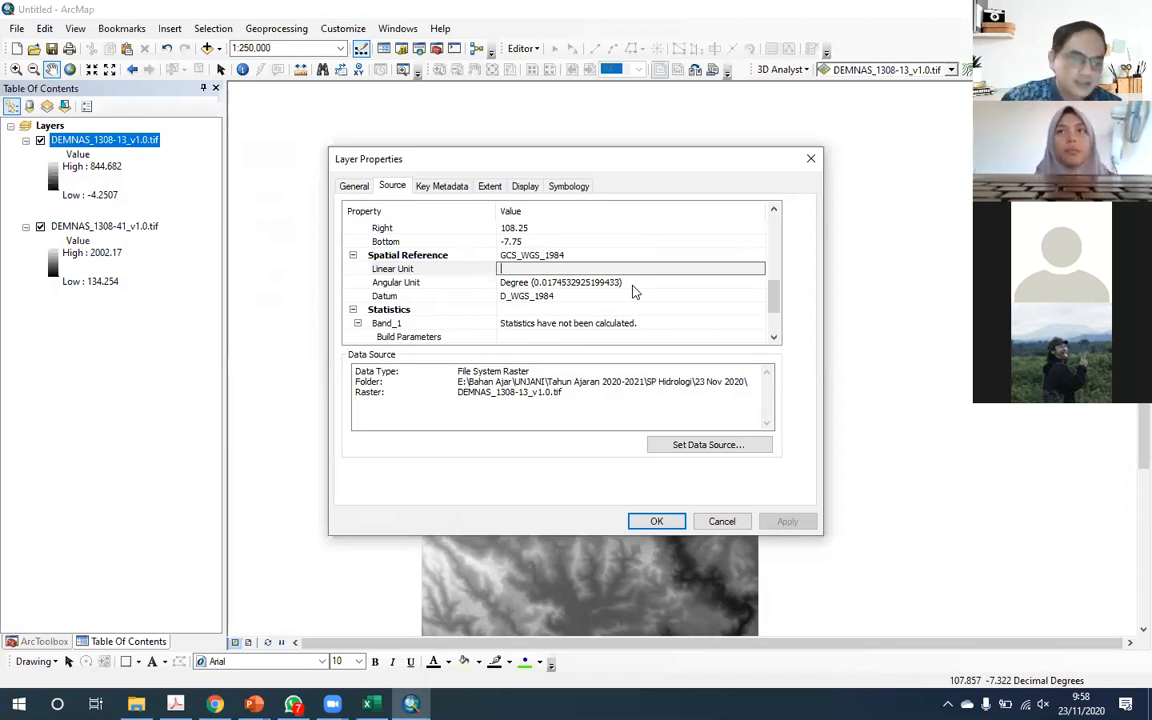
pyautogui.scroll(2, 610, 288)
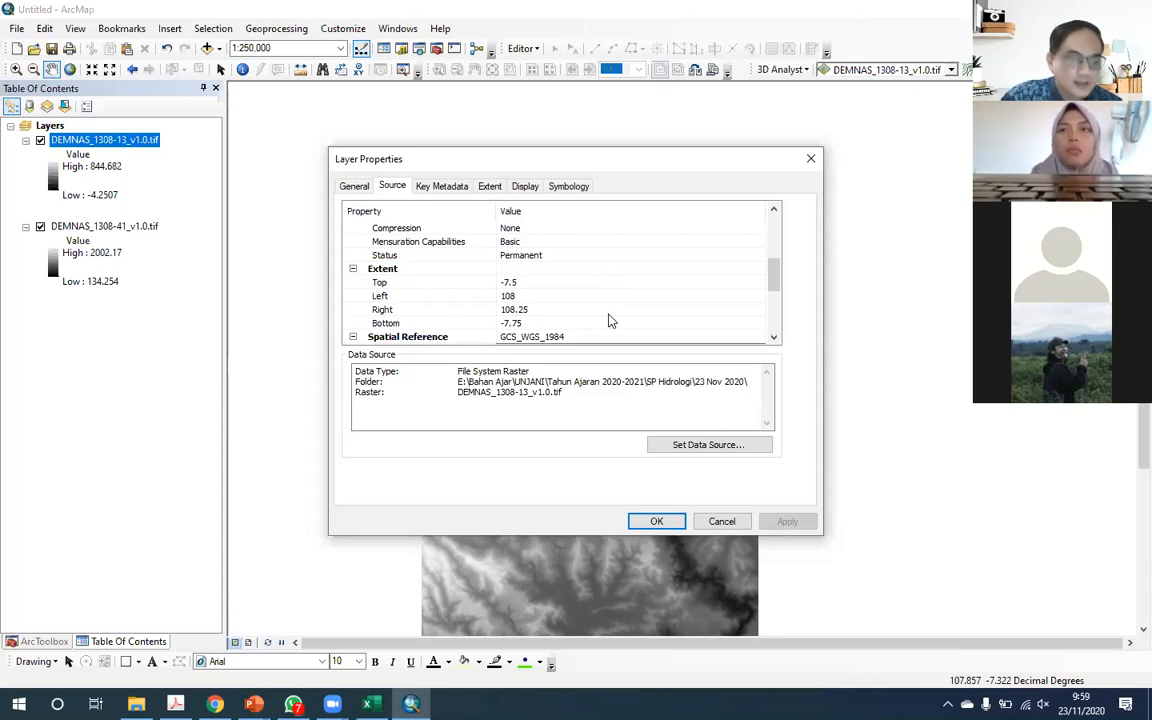
pyautogui.scroll(-2, 595, 295)
pyautogui.click(528, 267)
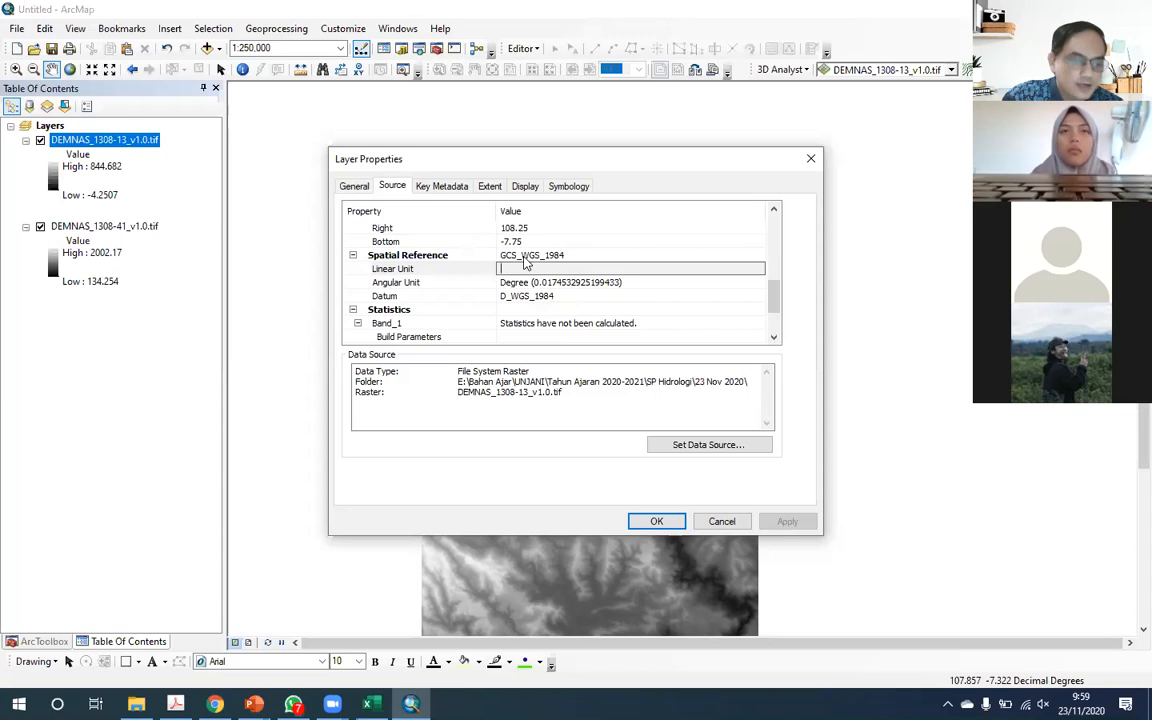
pyautogui.click(556, 256)
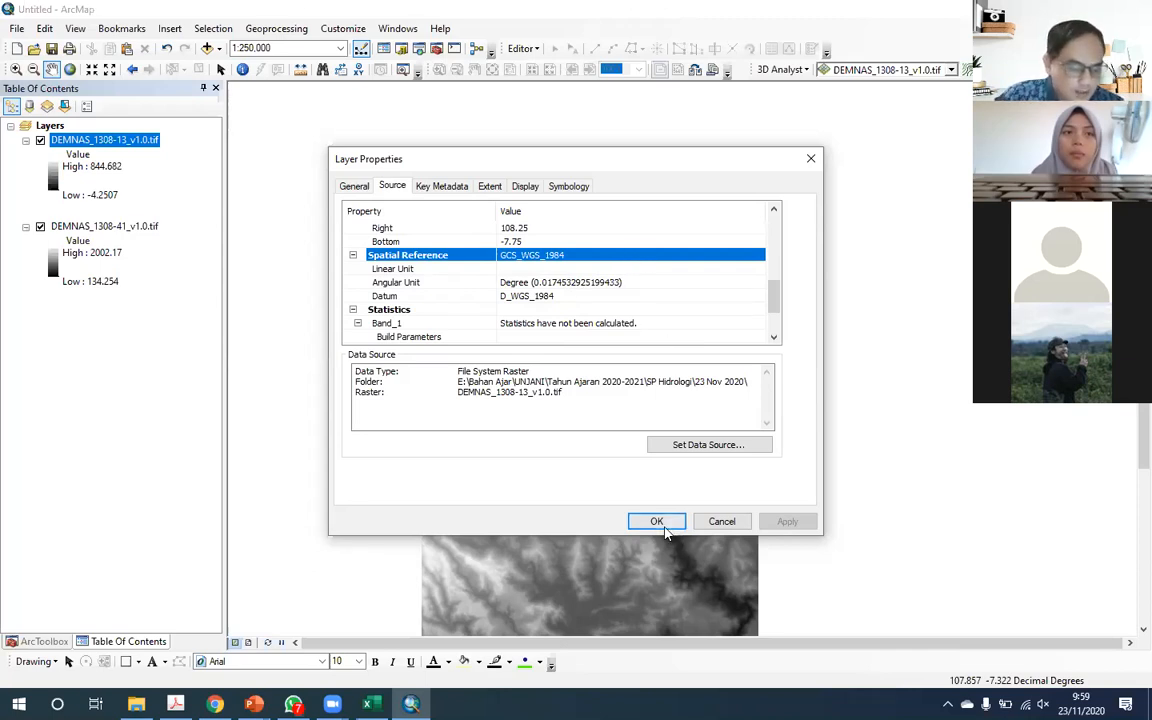
# Step: Switch to Modul Fix RF_Revisi.pdf in Adobe Acrobat and trace the "proyeksi" matches back to the Project and Project Raster instructions
pyautogui.click(176, 704)
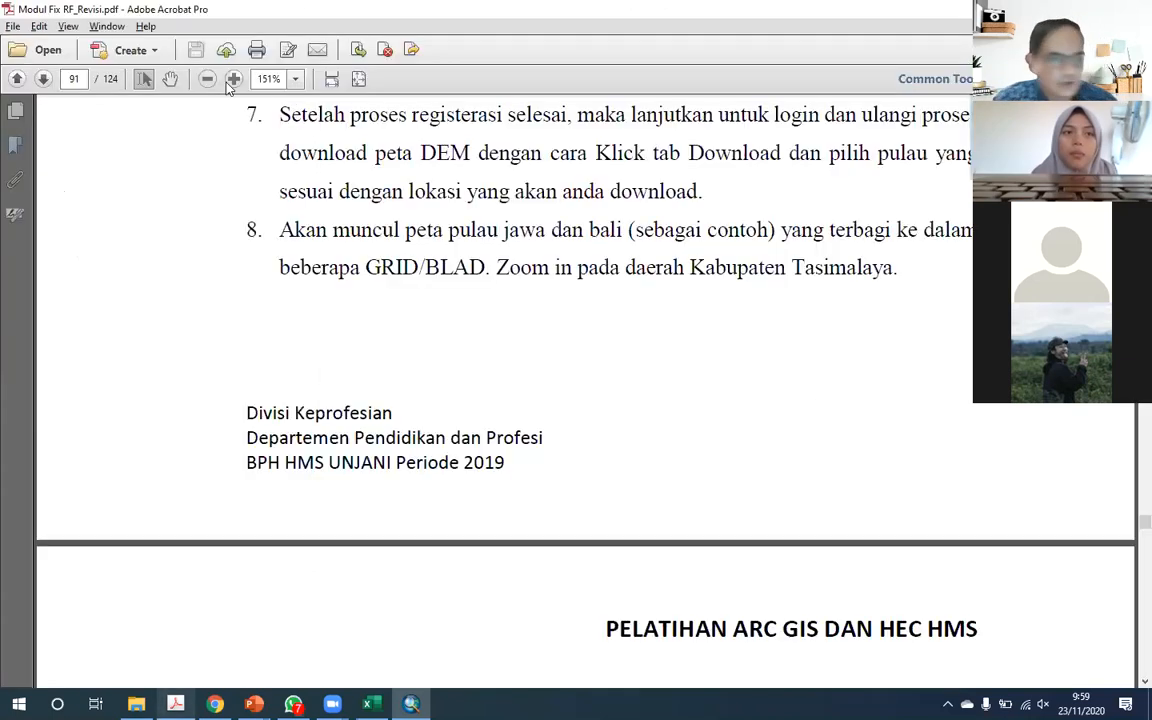
pyautogui.scroll(-10, 612, 432)
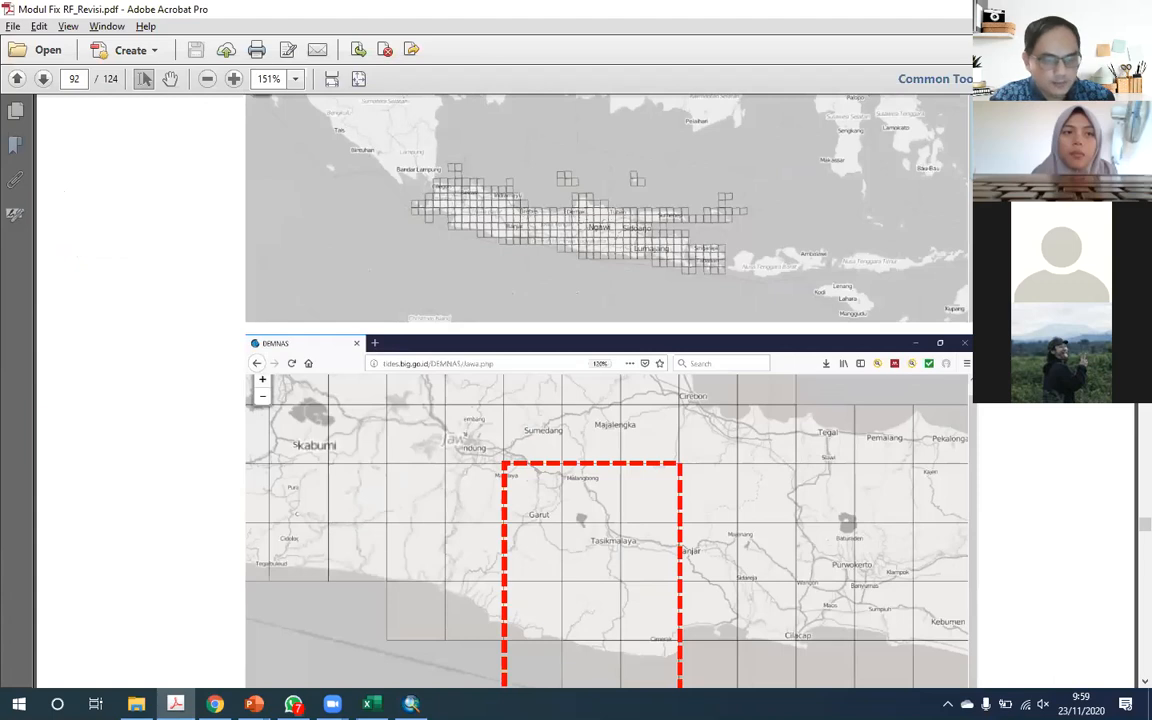
pyautogui.scroll(-15, 1030, 483)
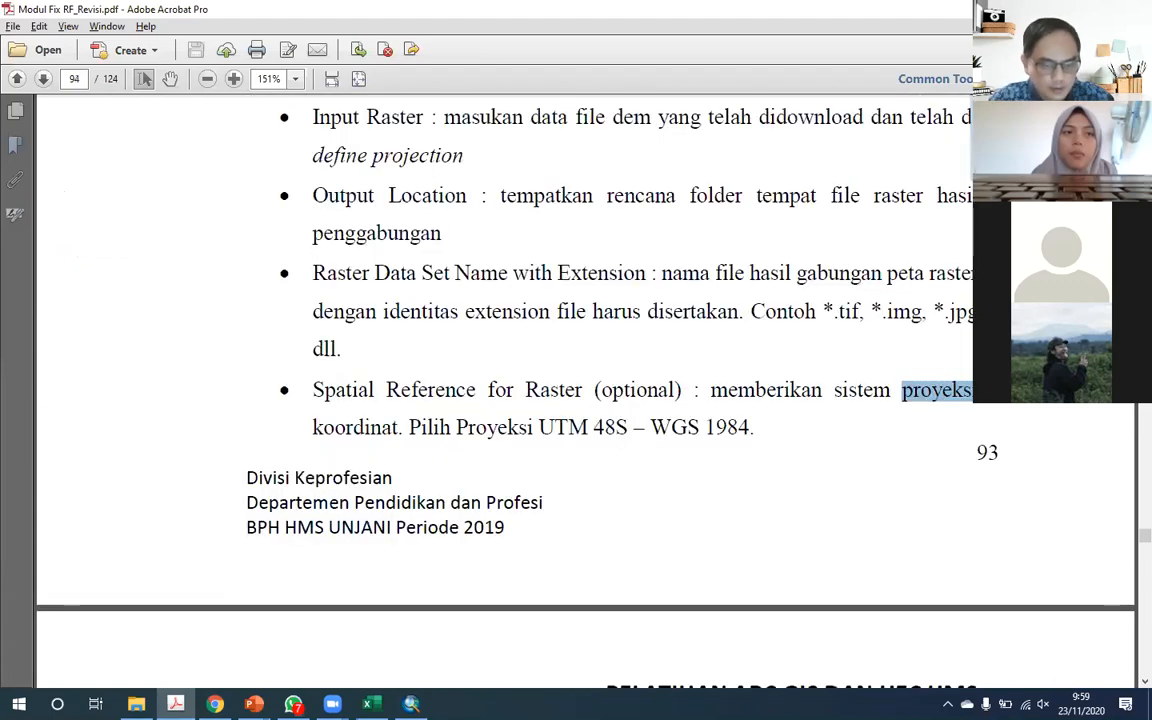
pyautogui.hotkey('shift', 'F3')
pyautogui.hotkey('shift', 'F3')
pyautogui.hotkey('shift', 'F3')
pyautogui.hotkey('shift', 'F3')
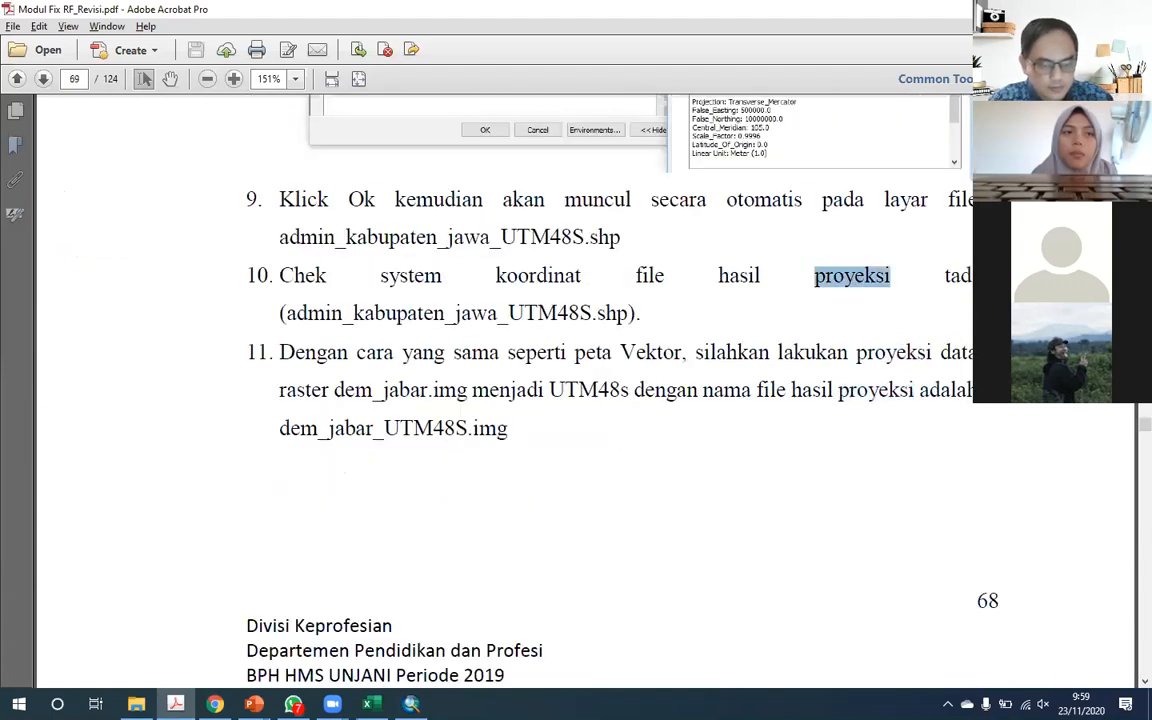
pyautogui.hotkey('shift', 'F3')
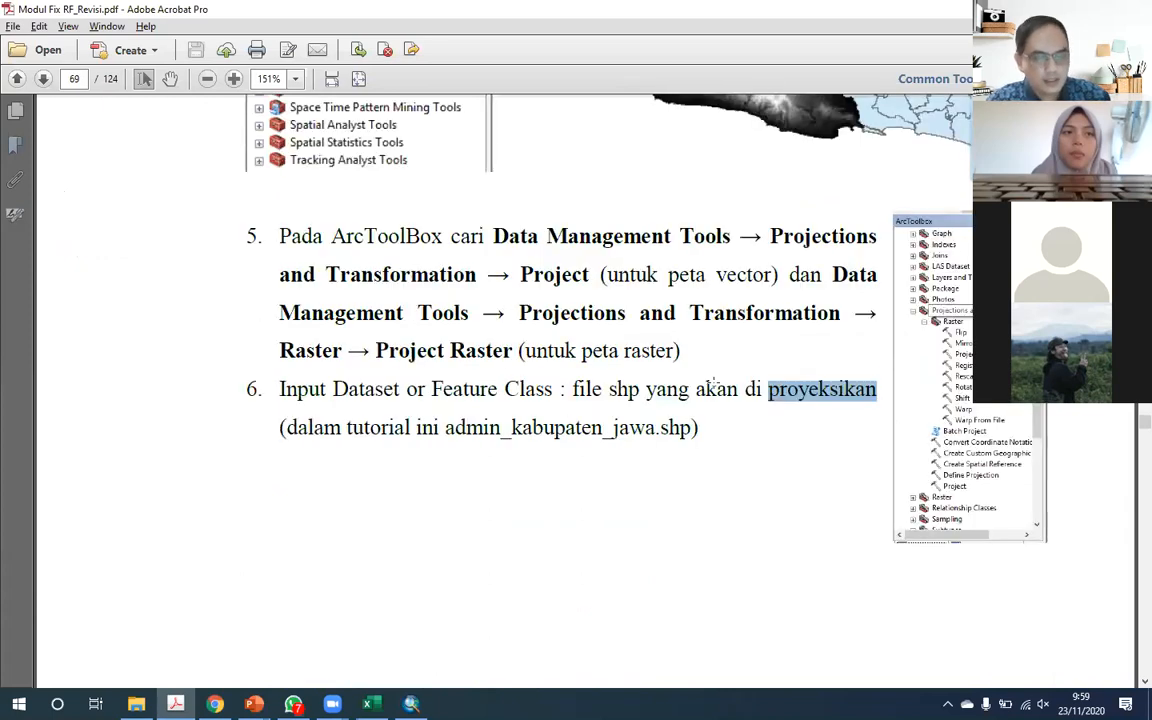
pyautogui.press('F3')
pyautogui.scroll(-1, 713, 383)
pyautogui.scroll(1, 713, 383)
pyautogui.hotkey('shift', 'F3')
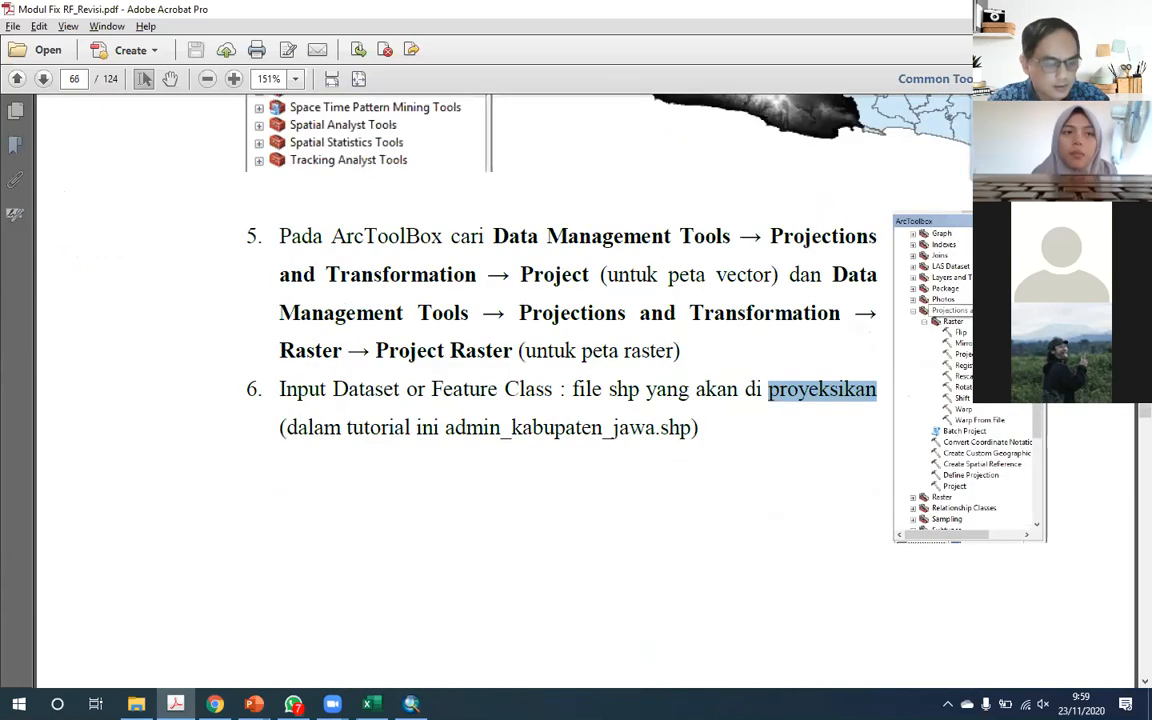
# Step: Go through the earlier "proyeksi" matches in the manual to find the start of chapter VI on creating and changing projections
pyautogui.hotkey('shift', 'F3')
pyautogui.hotkey('shift', 'F3')
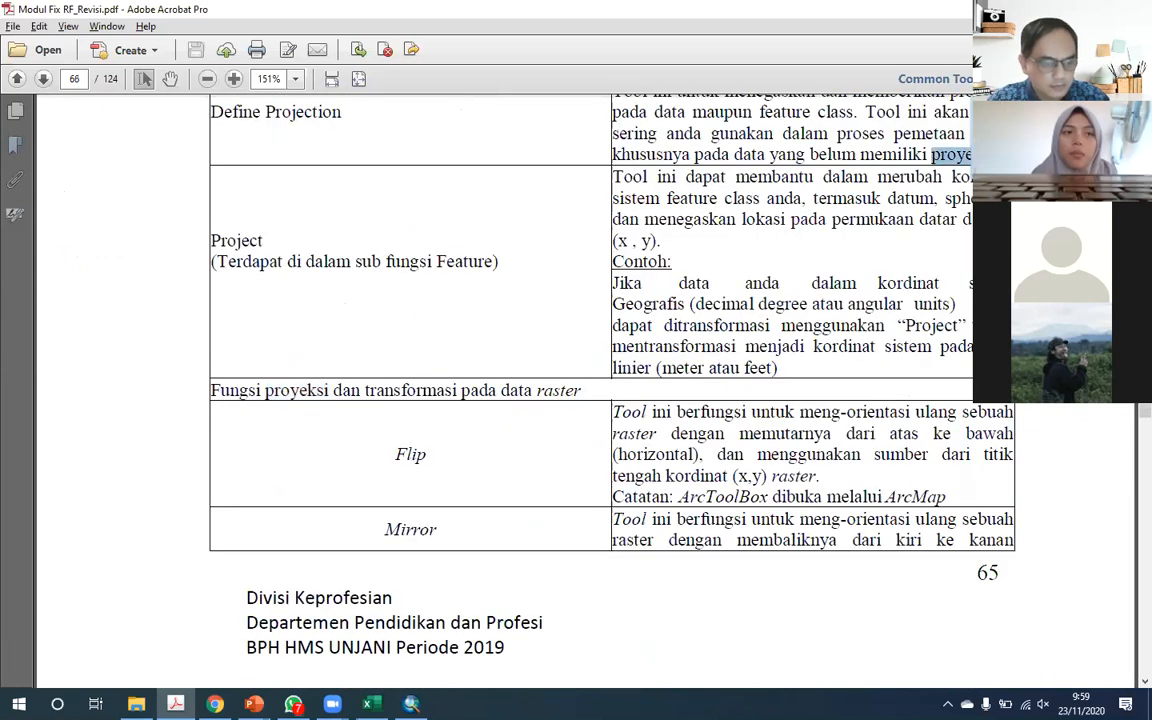
pyautogui.hotkey('shift', 'F3')
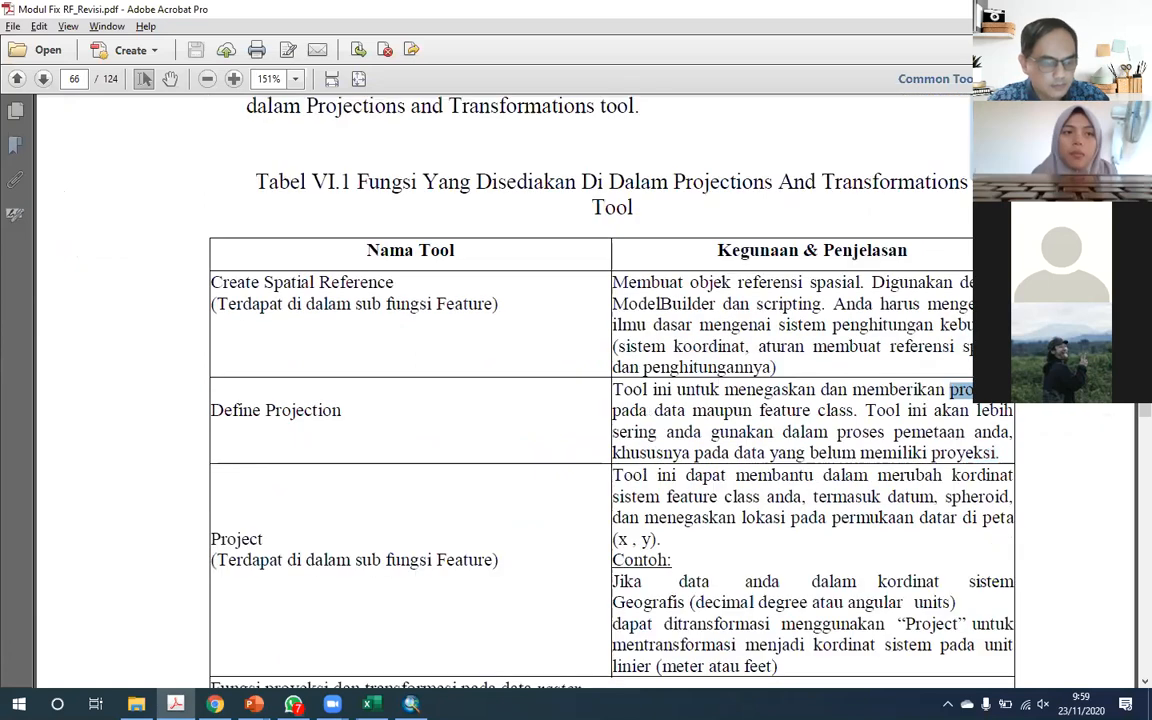
pyautogui.hotkey('shift', 'F3')
pyautogui.hotkey('shift', 'F3')
pyautogui.hotkey('shift', 'F3')
pyautogui.hotkey('shift', 'F3')
pyautogui.hotkey('shift', 'F3')
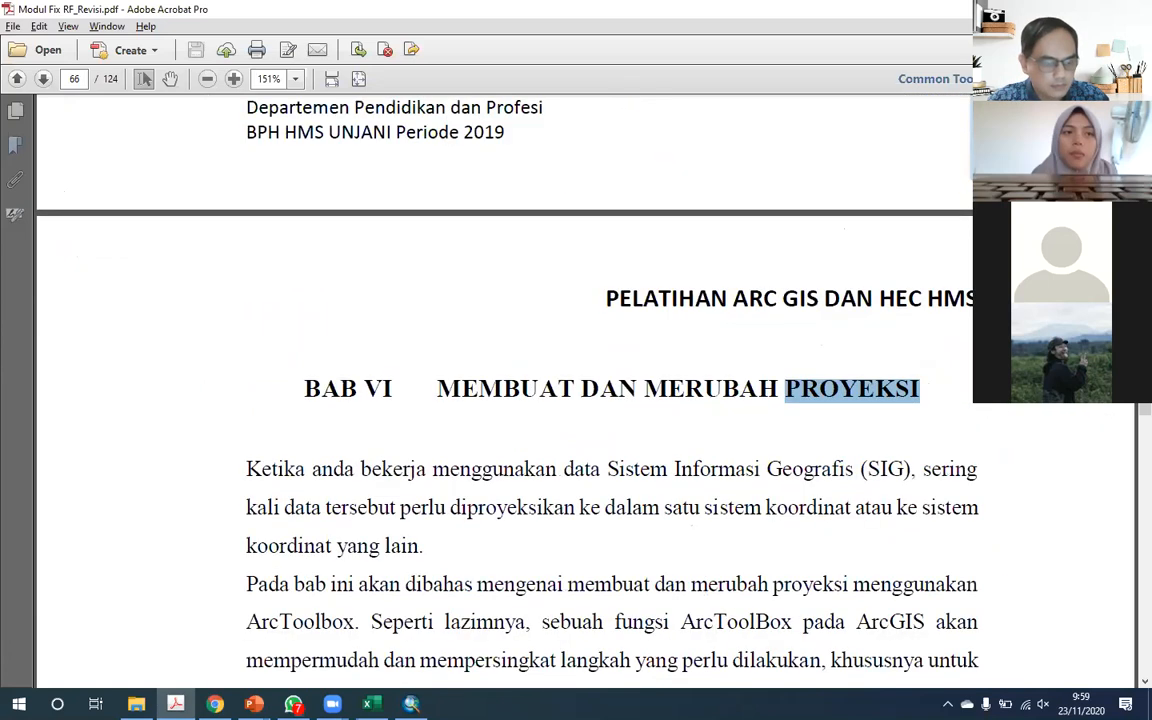
pyautogui.hotkey('shift', 'F3')
pyautogui.hotkey('shift', 'F3')
pyautogui.press('F3')
pyautogui.scroll(-10, 760, 590)
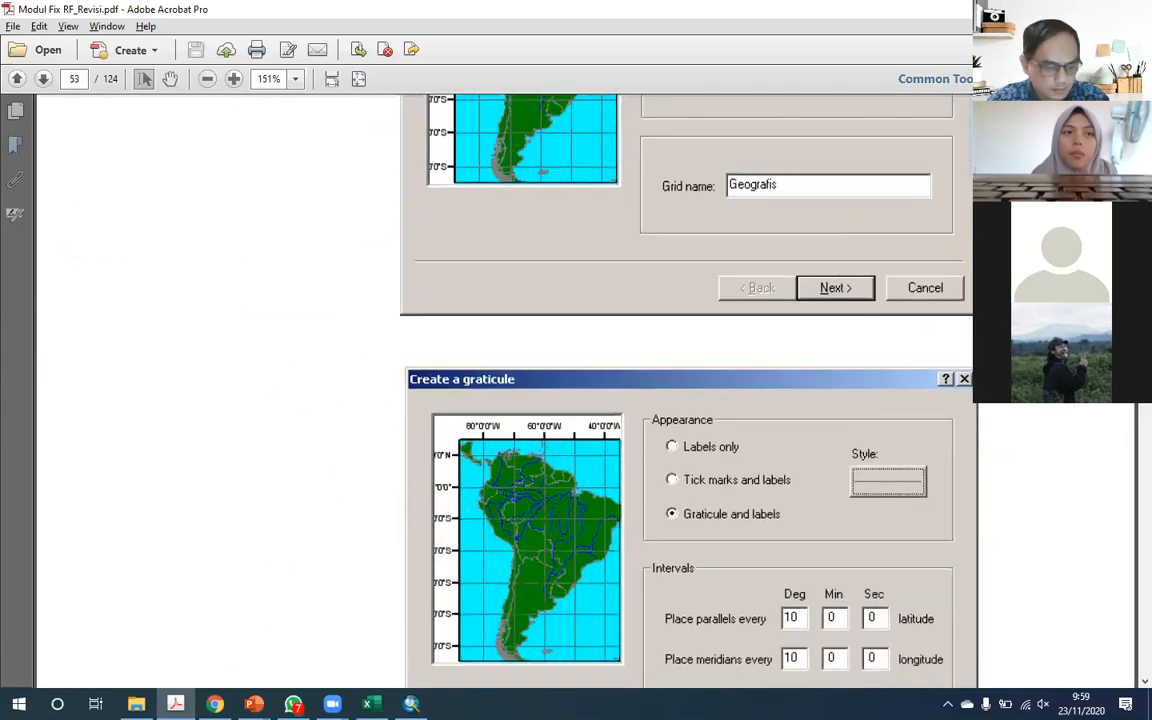
pyautogui.press('F3')
pyautogui.press('F3')
# Step: Read chapter VI of the manual from its introduction through the coordinate conversion steps to the map of Indonesia's UTM zones
pyautogui.scroll(-5, 680, 460)
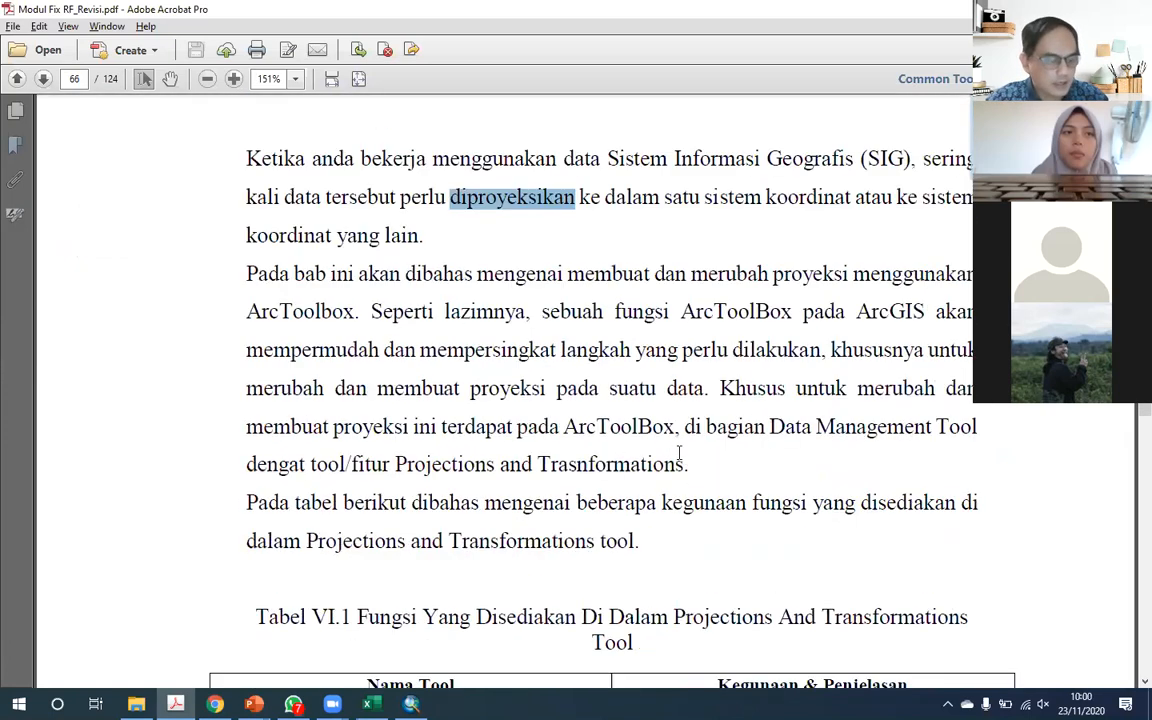
pyautogui.scroll(-15, 678, 452)
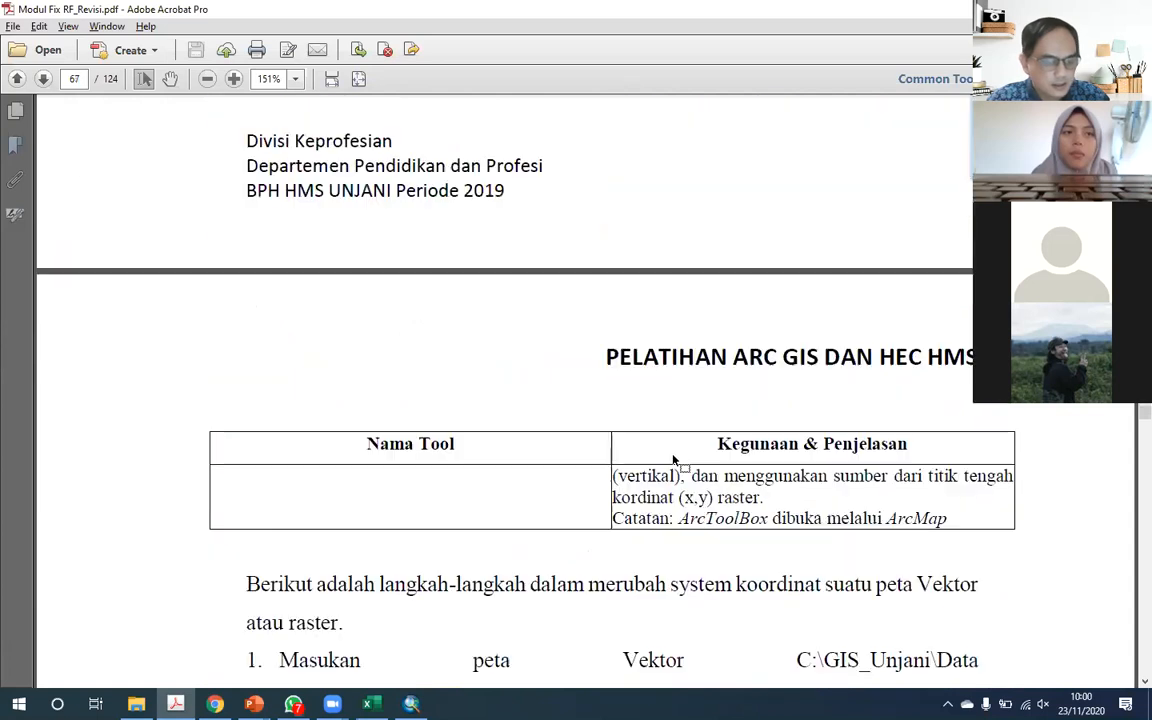
pyautogui.scroll(-10, 672, 460)
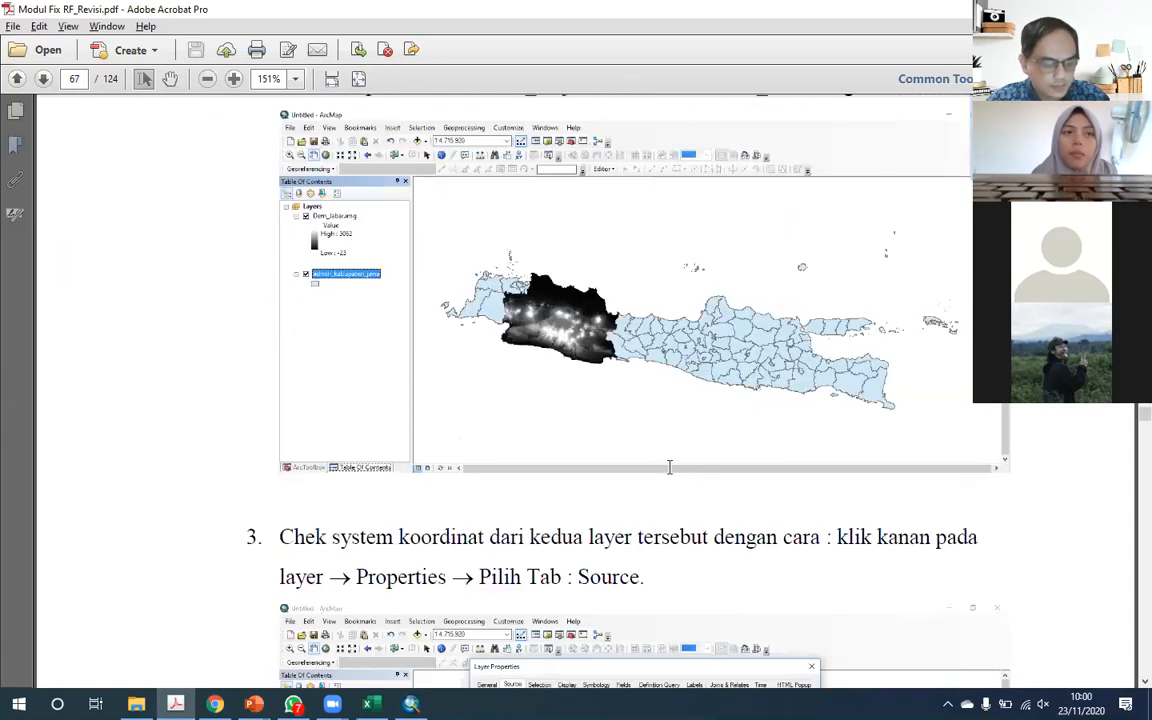
pyautogui.scroll(-15, 670, 467)
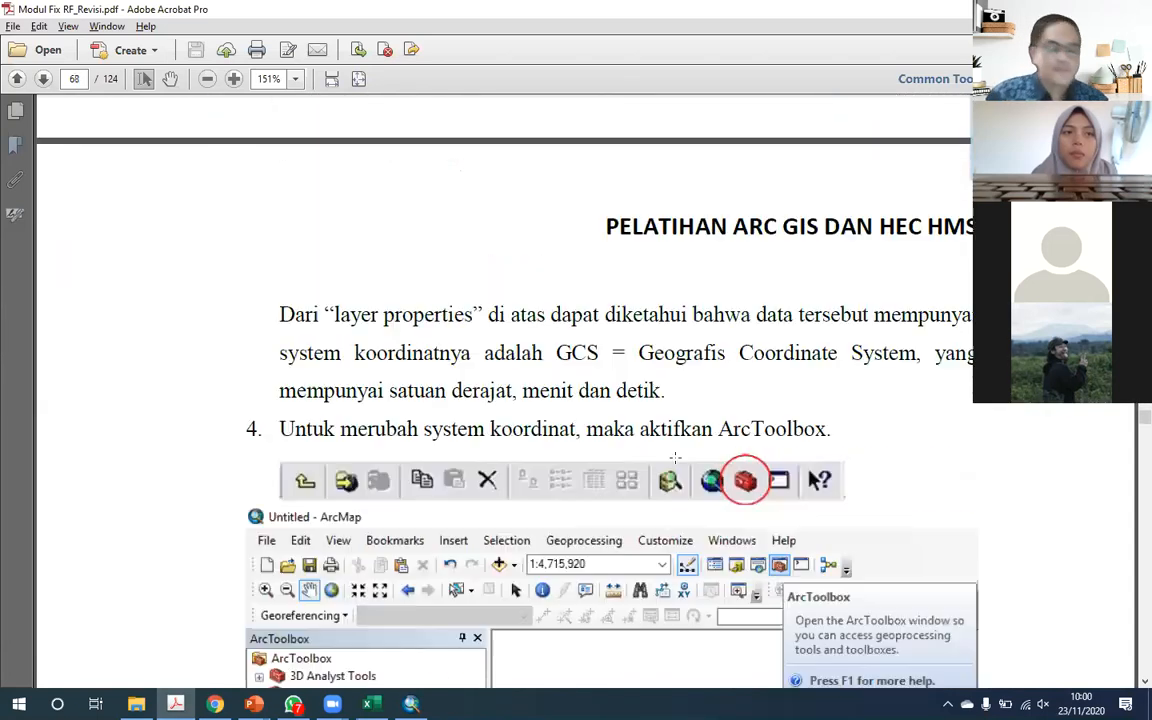
pyautogui.scroll(-2, 755, 438)
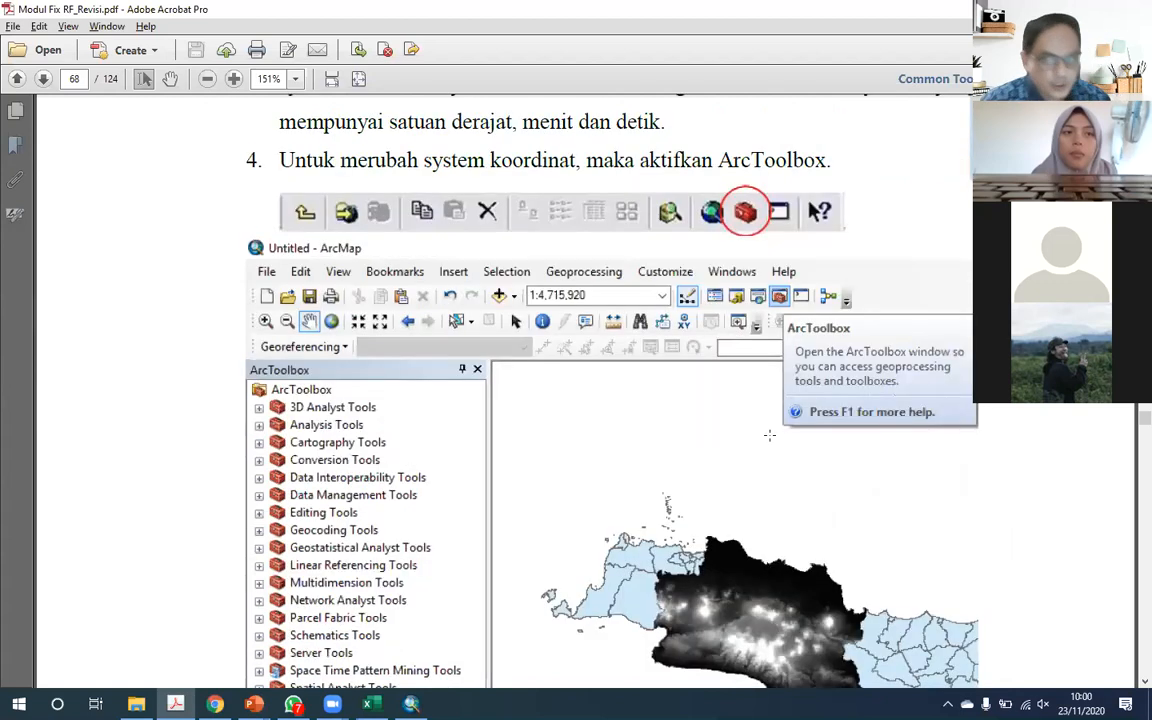
pyautogui.scroll(-15, 769, 435)
pyautogui.scroll(-2, 767, 433)
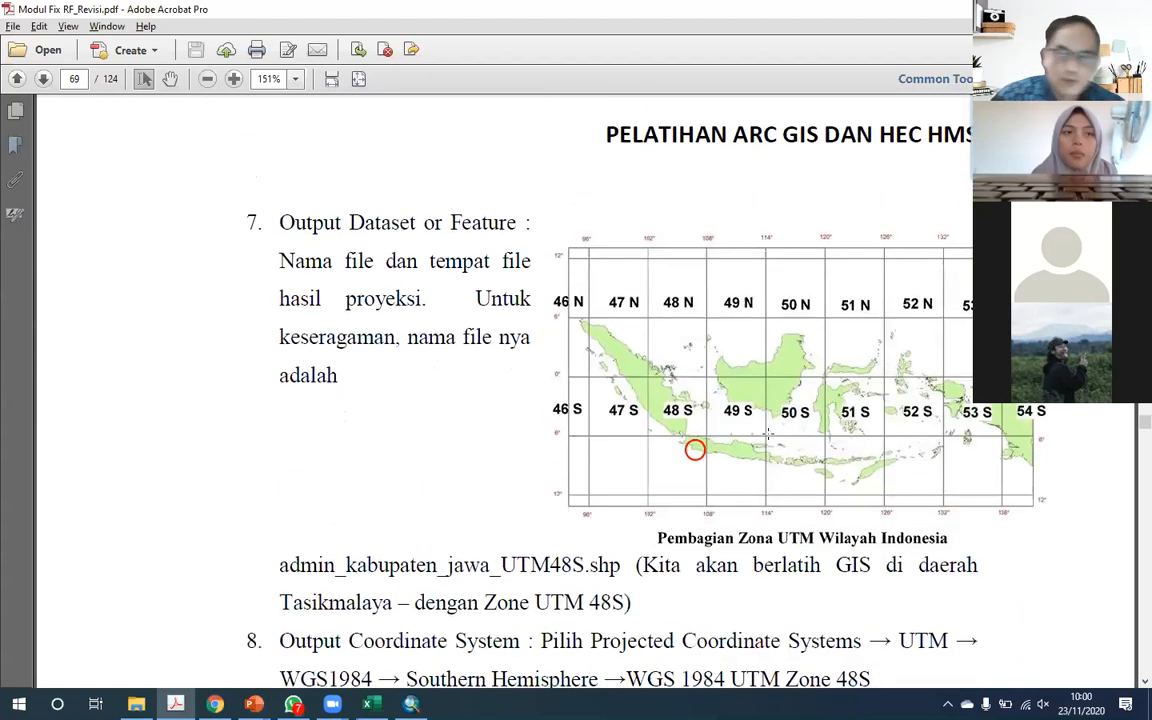
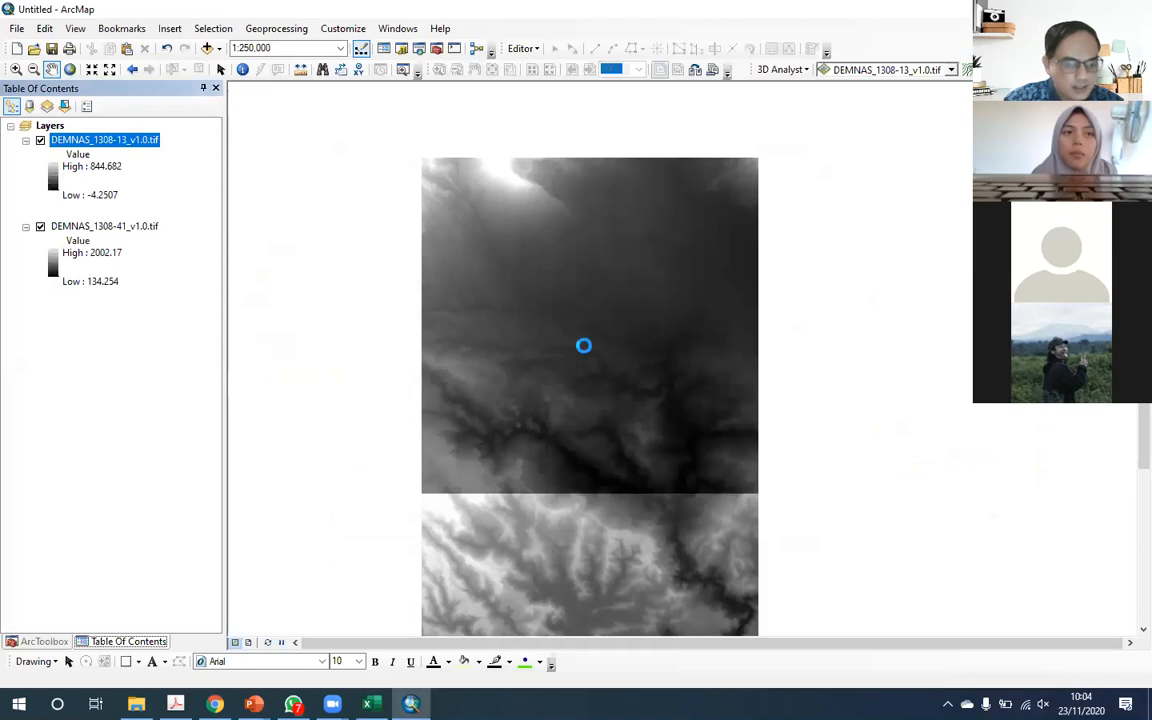
# Step: Back in ArcMap, dismiss the DEMNAS_1308-13_v1.0.tif source properties and open the Project Raster tool from the Projections and Transformations raster toolset
pyautogui.scroll(-10, 540, 294)
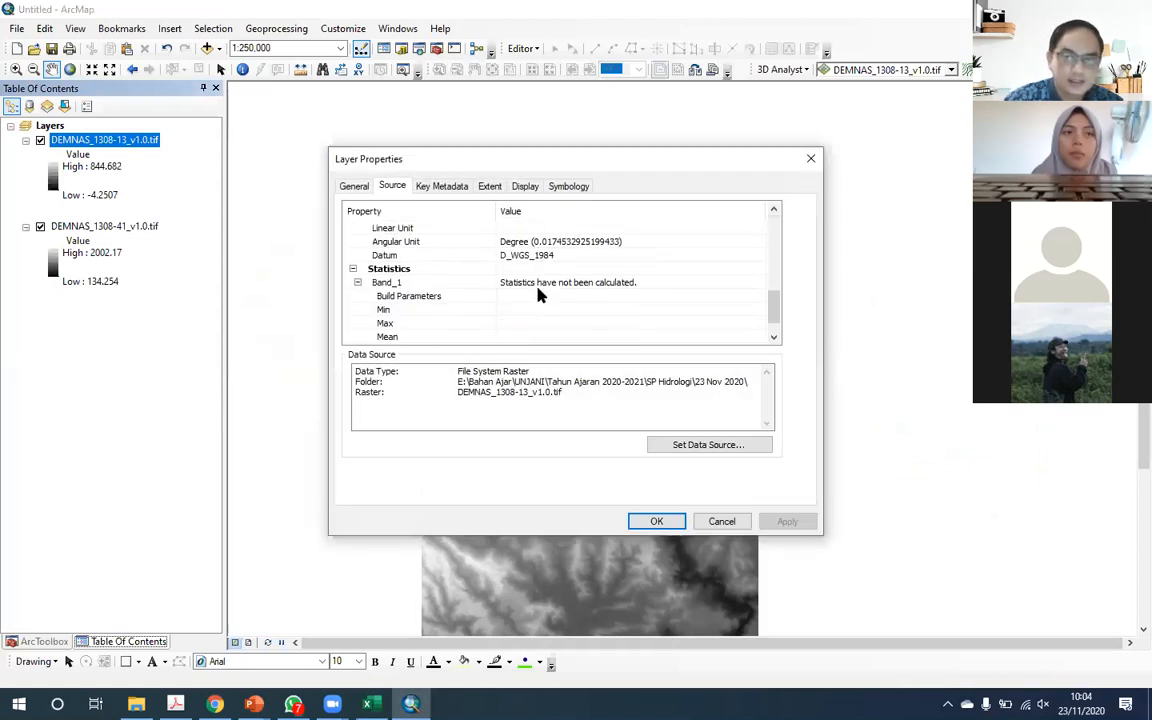
pyautogui.click(721, 521)
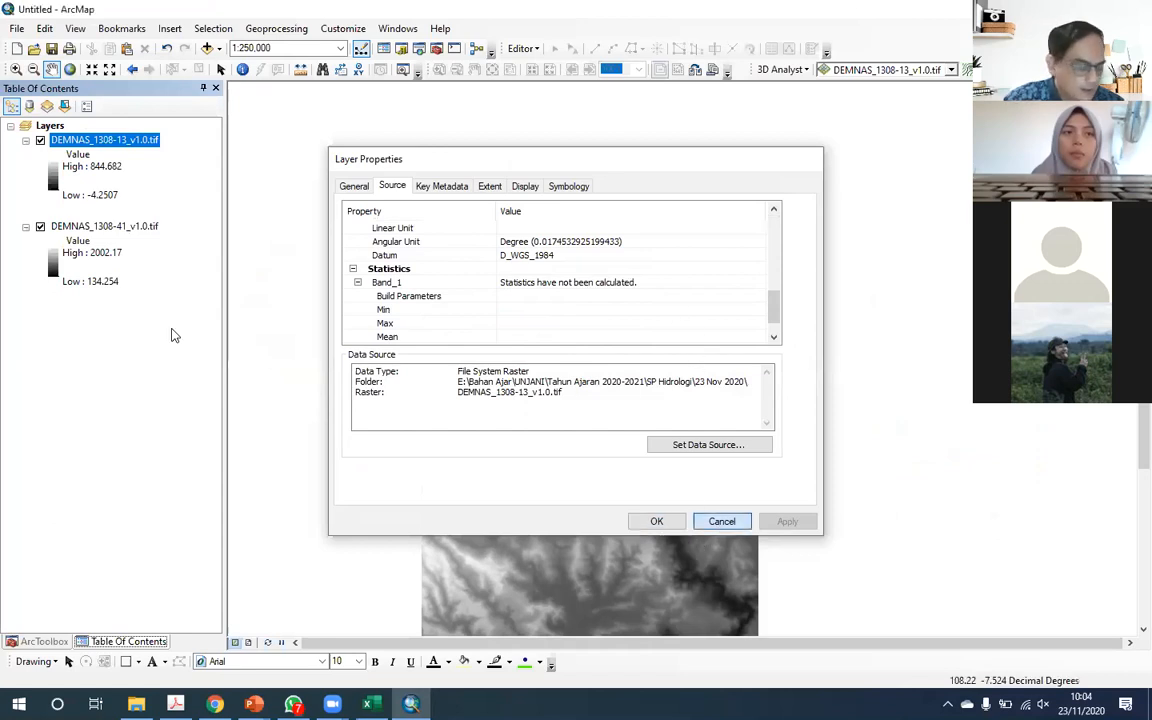
pyautogui.click(55, 645)
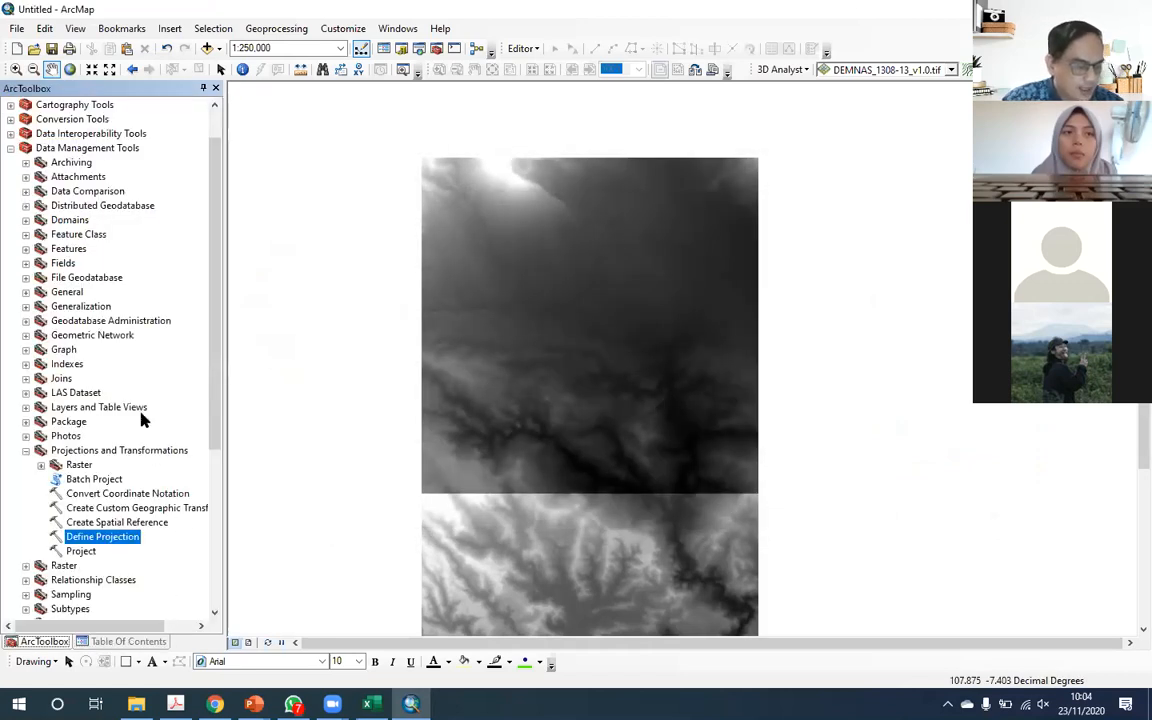
pyautogui.scroll(-3, 141, 417)
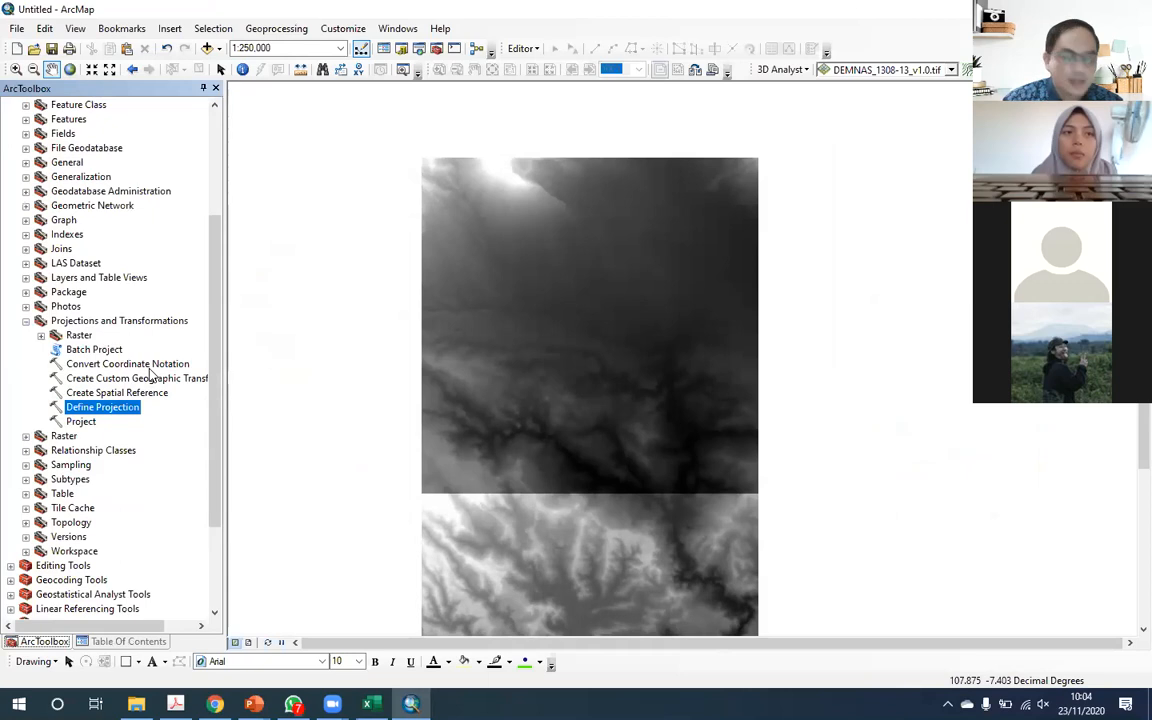
pyautogui.click(40, 335)
pyautogui.click(185, 321)
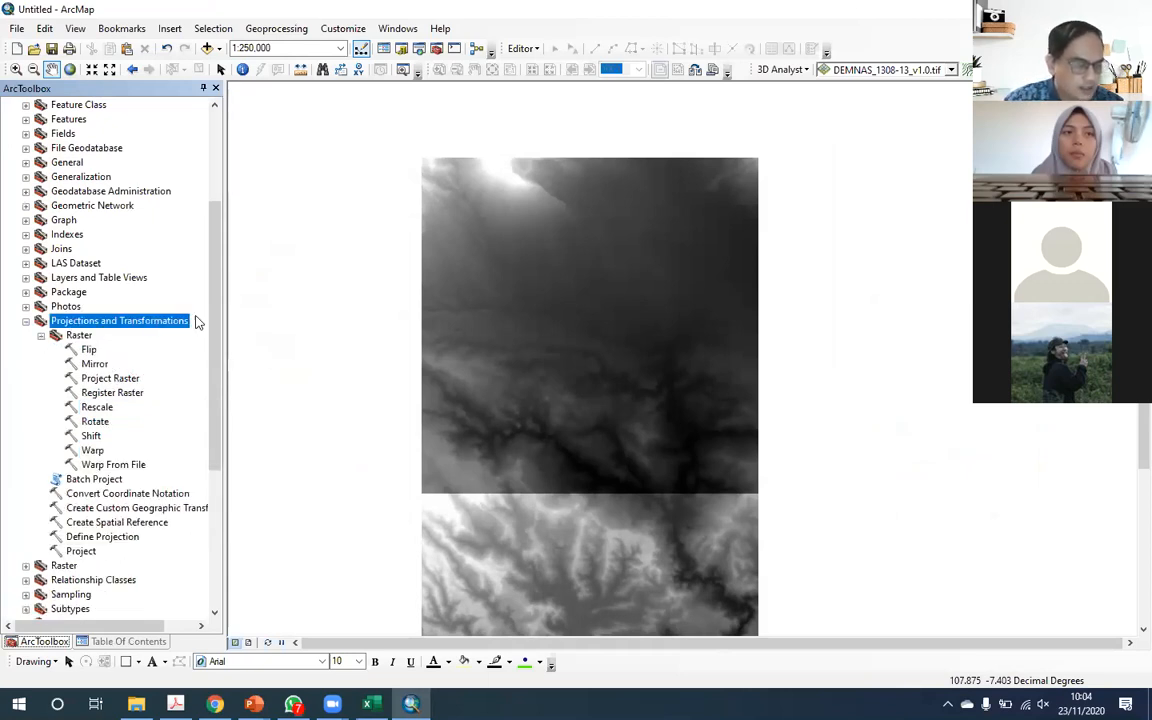
pyautogui.click(88, 338)
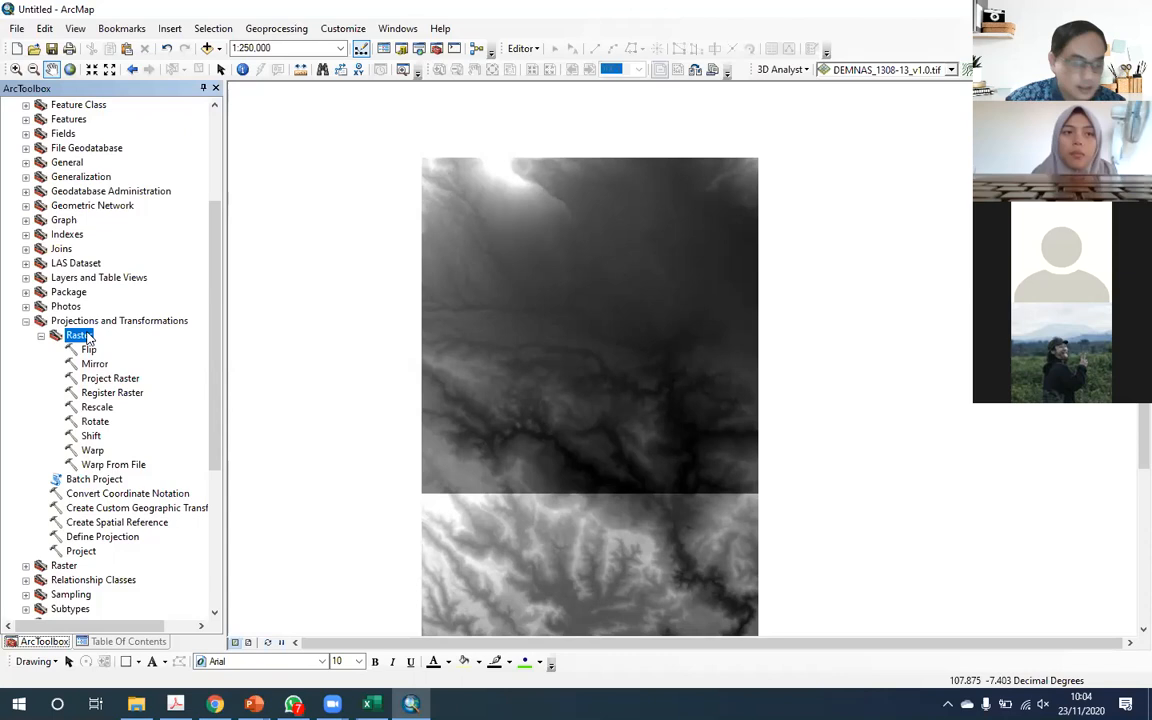
pyautogui.click(110, 378)
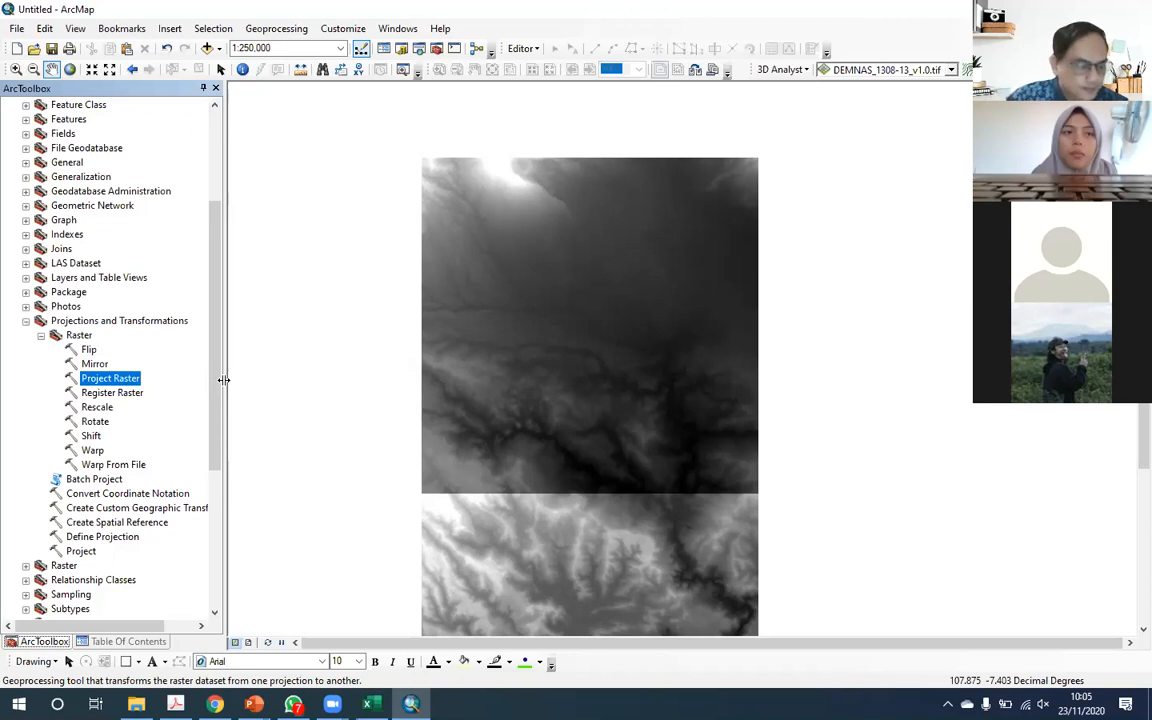
pyautogui.doubleClick(104, 380)
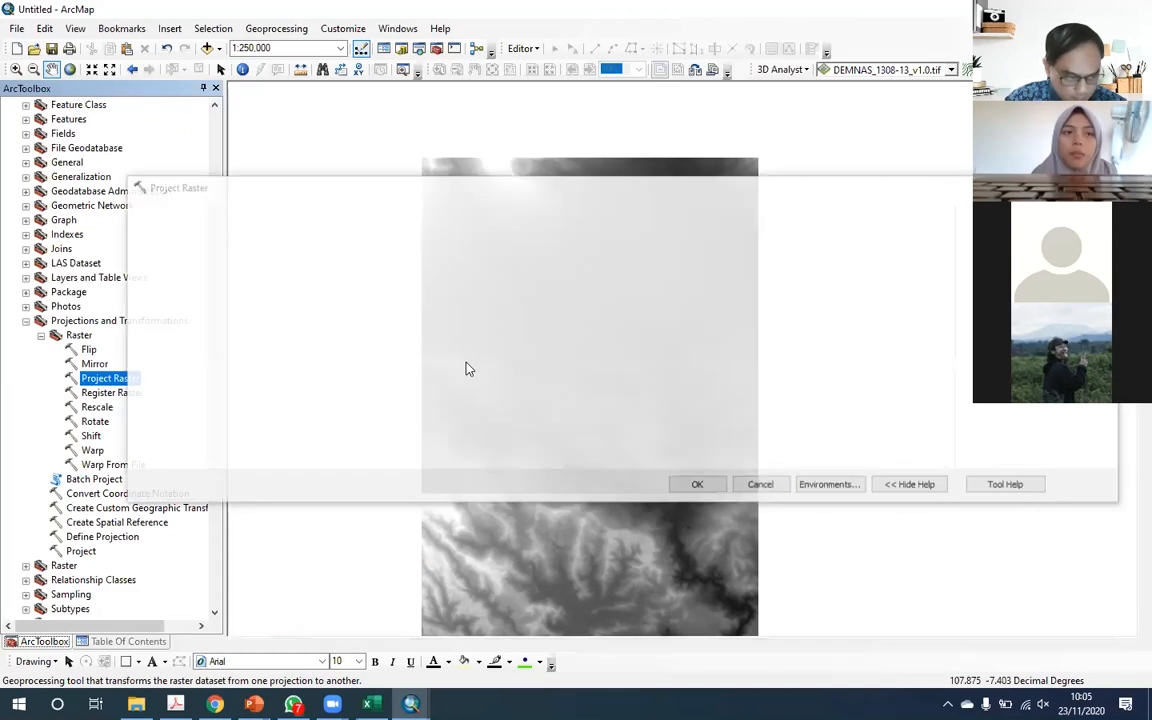
# Step: Move the Project Raster dialog clear of the layer list and set DEMNAS_1308-13_v1.0.tif as its input raster
pyautogui.click(132, 644)
pyautogui.click(380, 210)
pyautogui.moveTo(346, 190); pyautogui.dragTo(416, 222)
pyautogui.moveTo(90, 146)
pyautogui.mouseDown()
pyautogui.moveTo(141, 198)
pyautogui.moveTo(93, 141)
pyautogui.moveTo(218, 230)
pyautogui.moveTo(110, 141)
pyautogui.mouseUp()
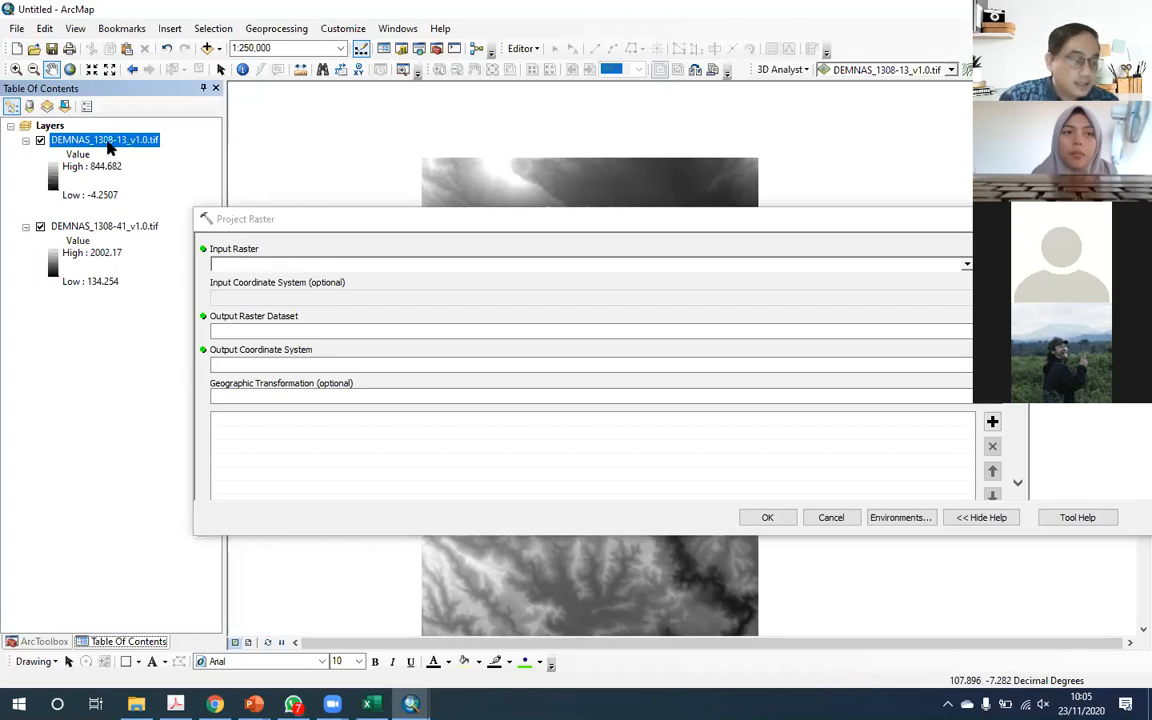
pyautogui.moveTo(126, 130); pyautogui.dragTo(248, 266)
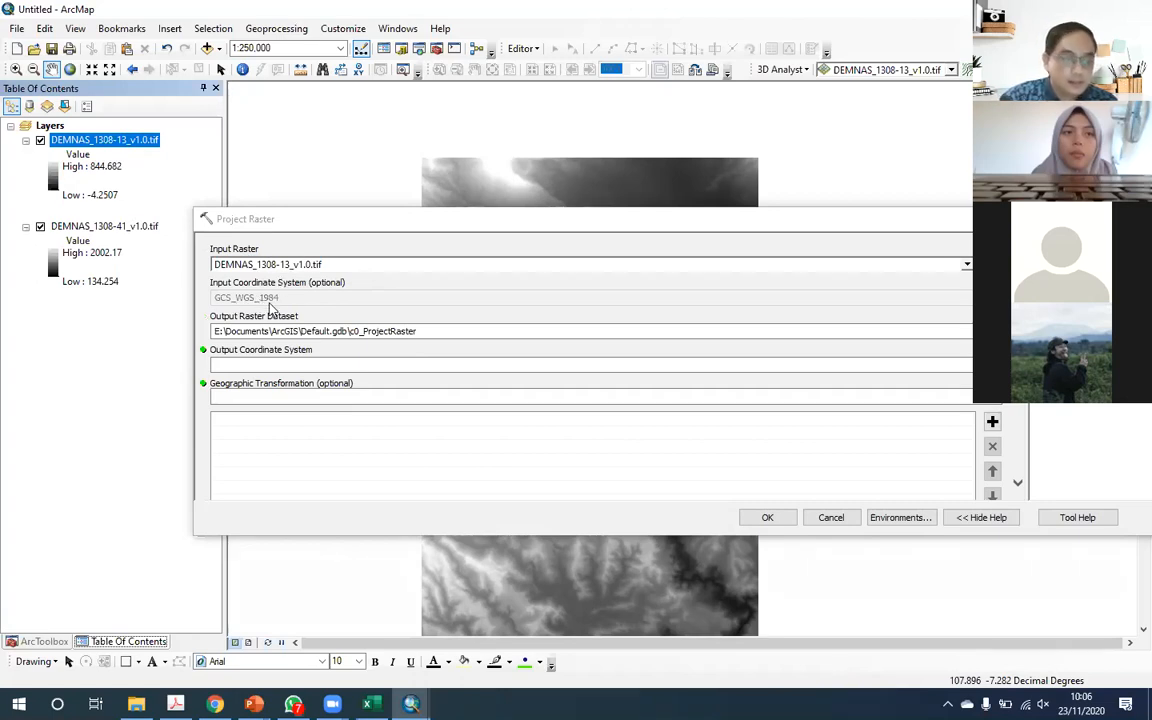
# Step: Try DEMNAS_1308-41_v1.0.tif as the Project Raster input and read the error details flagged on the input
pyautogui.moveTo(332, 265); pyautogui.dragTo(190, 270)
pyautogui.press('BackSpace')
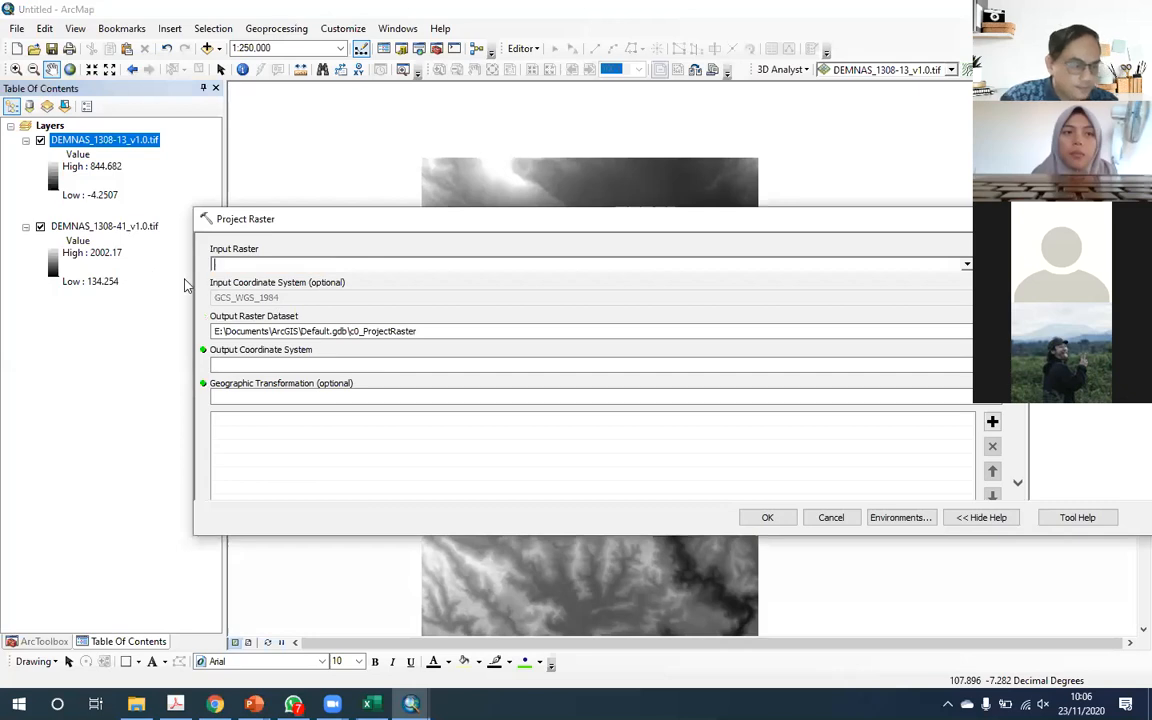
pyautogui.click(106, 228)
pyautogui.moveTo(106, 228); pyautogui.dragTo(232, 264)
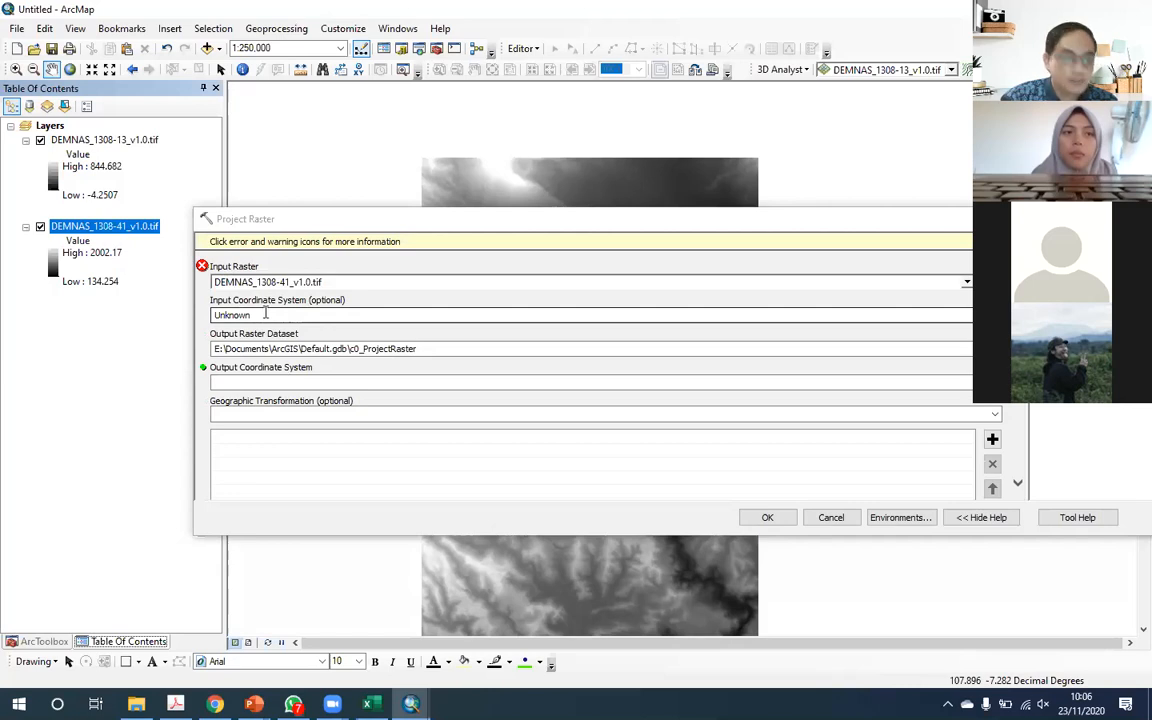
pyautogui.moveTo(203, 270)
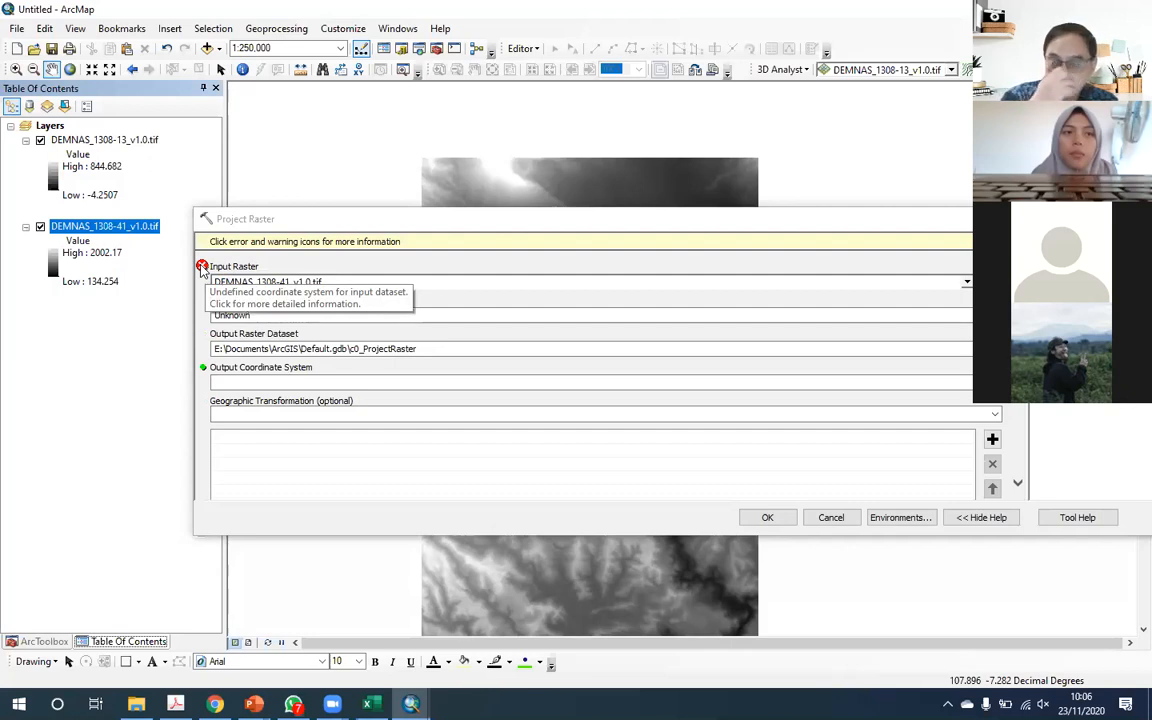
pyautogui.click(202, 267)
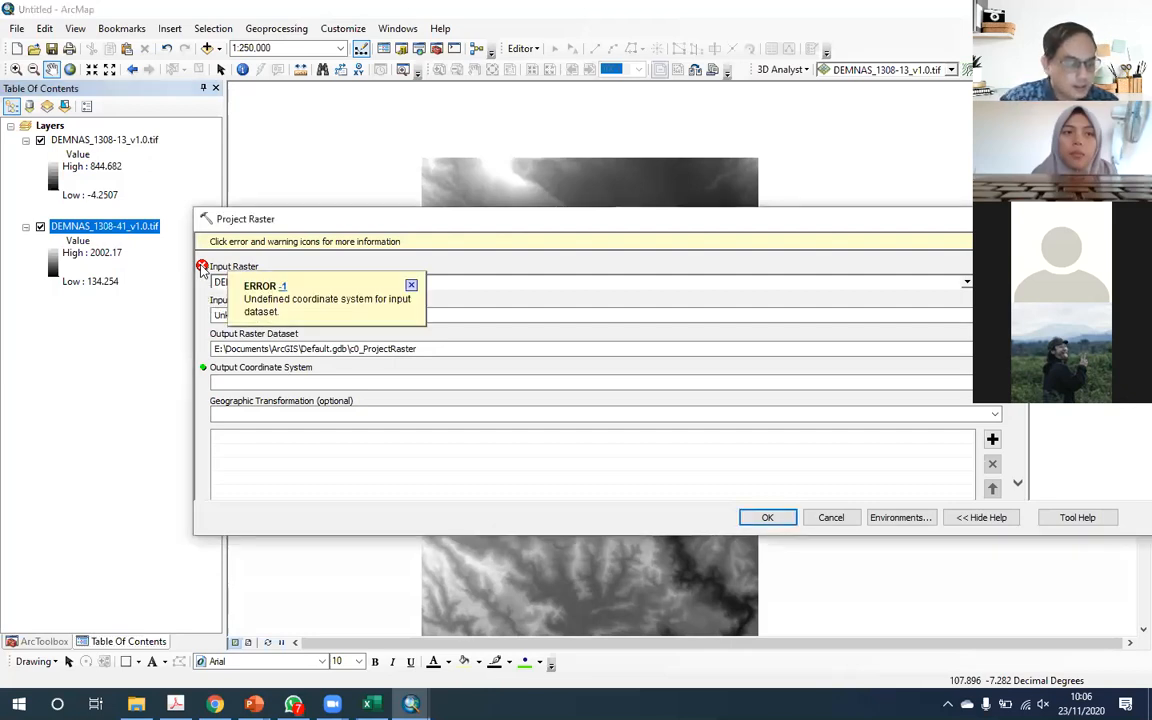
pyautogui.click(411, 286)
# Step: Set the Project Raster input back to the DEMNAS_1308-13_v1.0.tif layer
pyautogui.press('BackSpace')
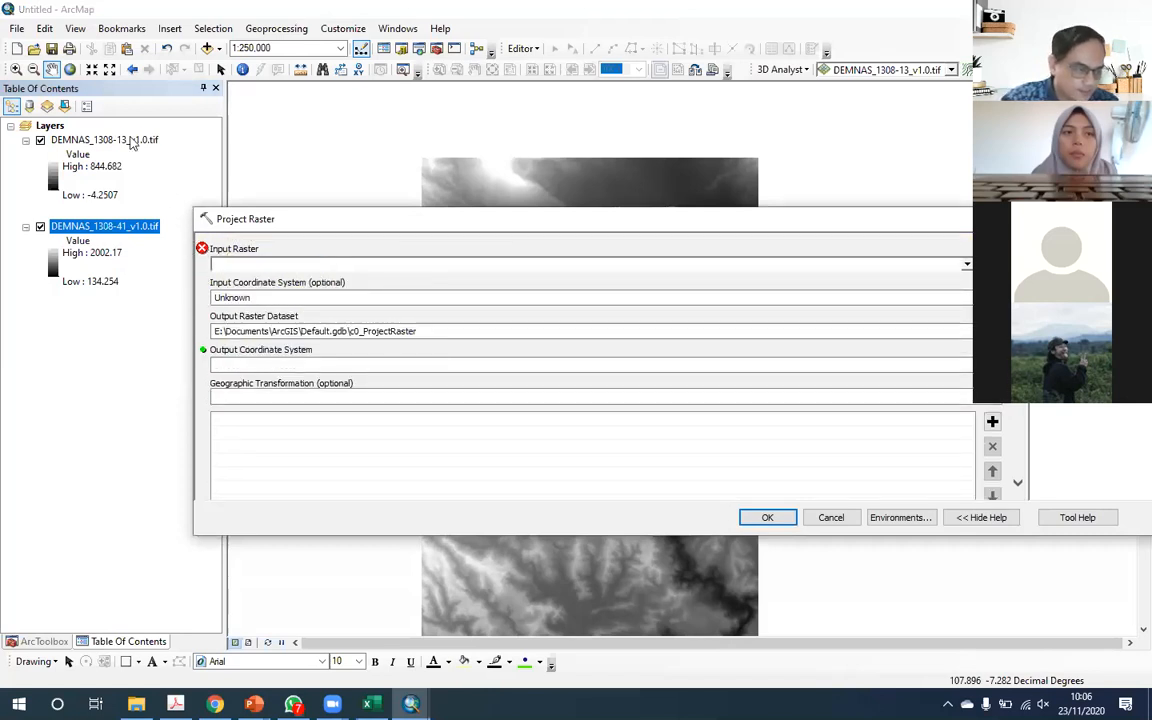
pyautogui.click(127, 143)
pyautogui.moveTo(127, 148); pyautogui.dragTo(414, 296)
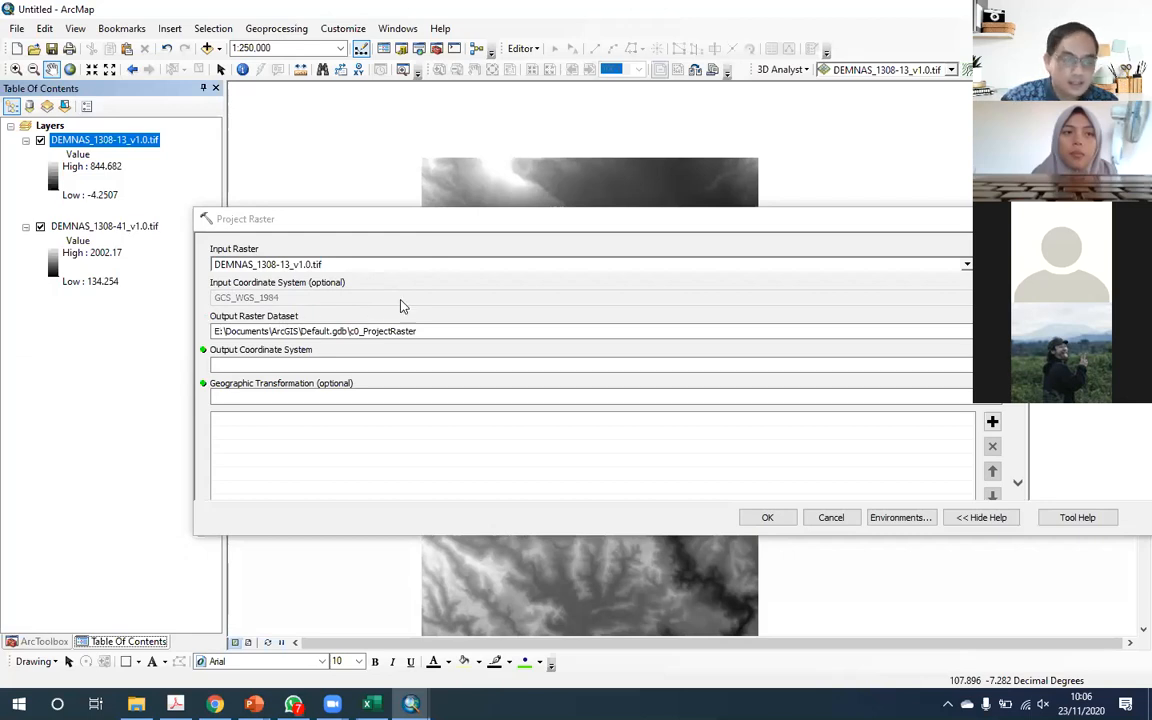
# Step: Set the output raster dataset to DEMNAS_1308-13_v1.0_UTM48S.tif in the 23 Nov 2020 folder
pyautogui.click(992, 331)
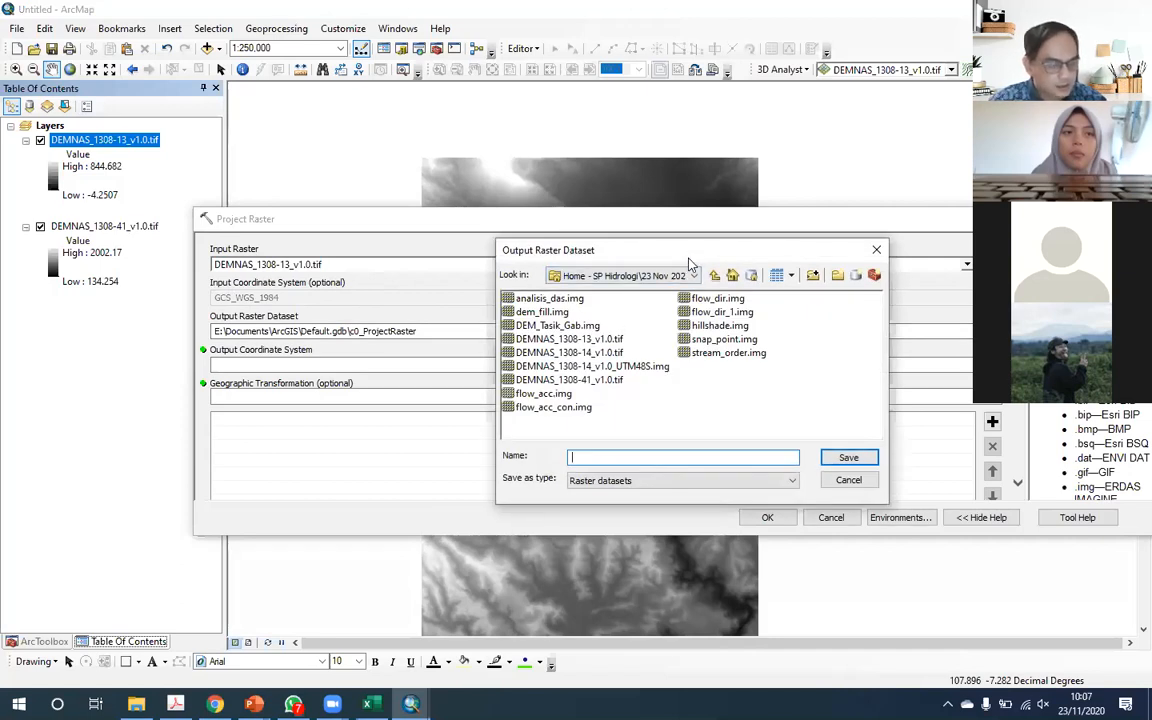
pyautogui.moveTo(688, 262); pyautogui.dragTo(593, 276)
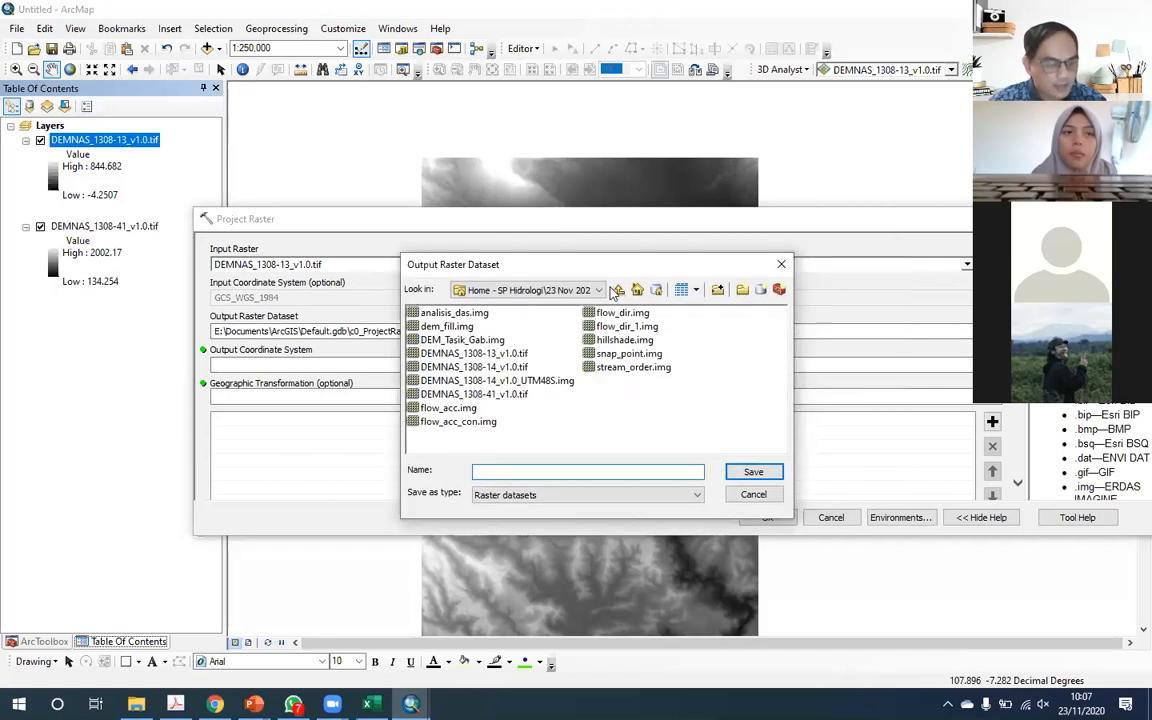
pyautogui.click(522, 354)
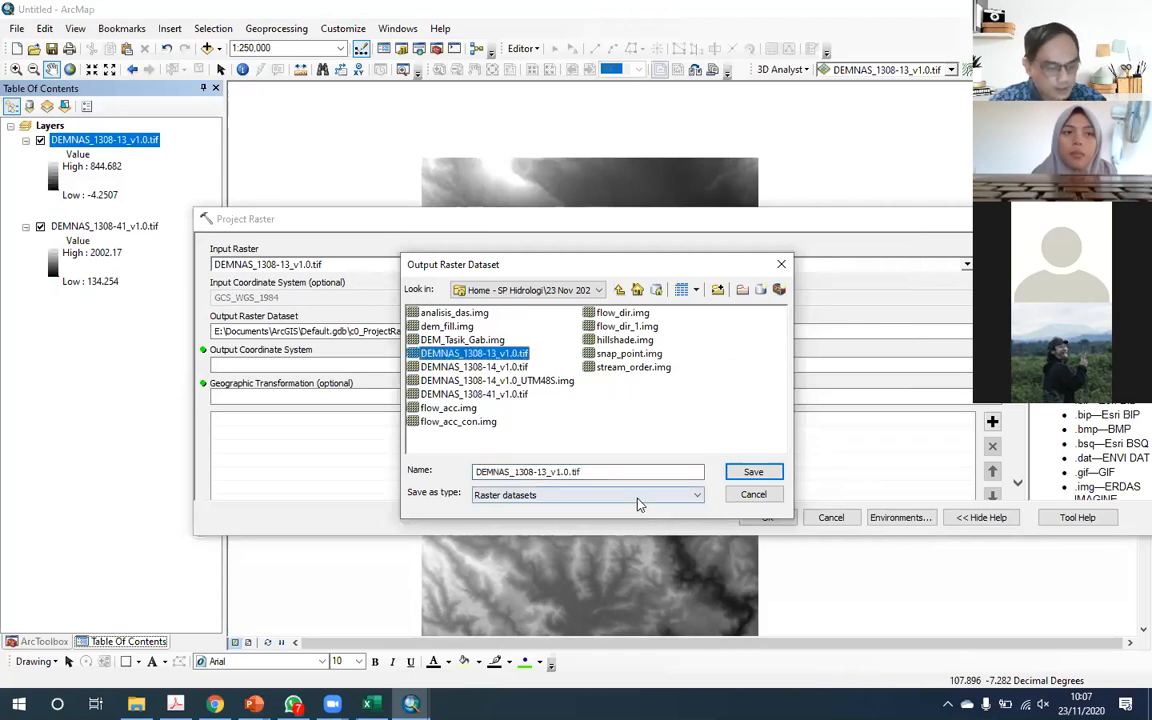
pyautogui.click(571, 471)
pyautogui.write('_UTM')
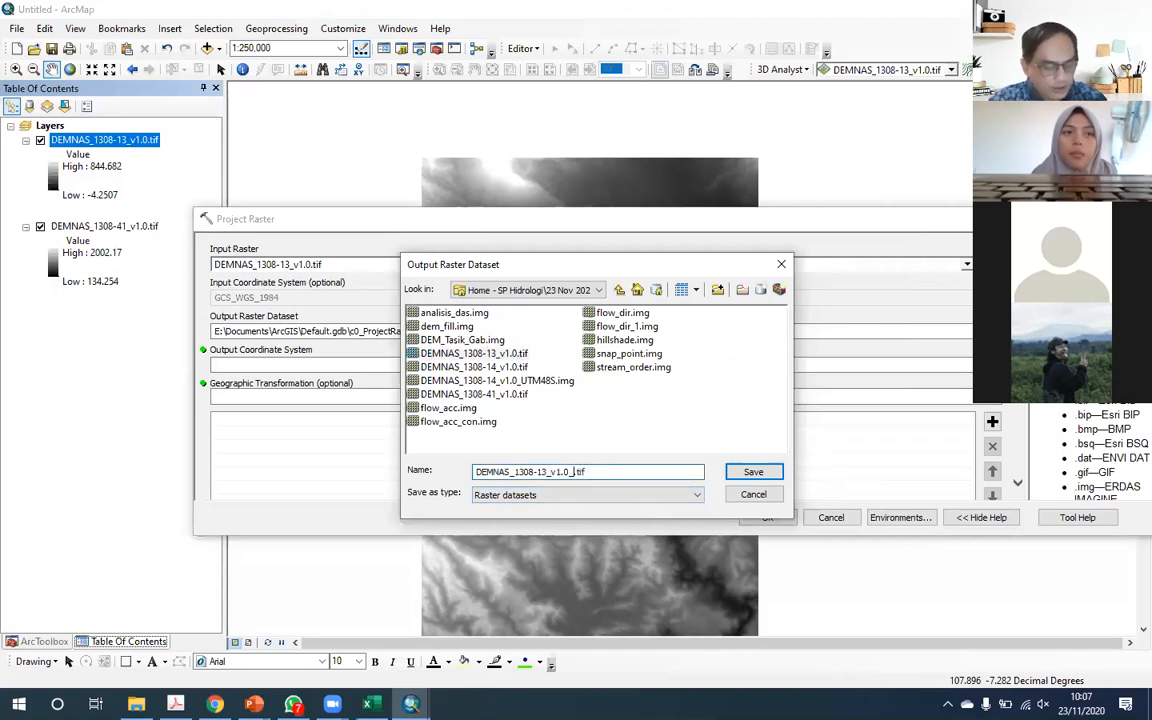
pyautogui.write('48S')
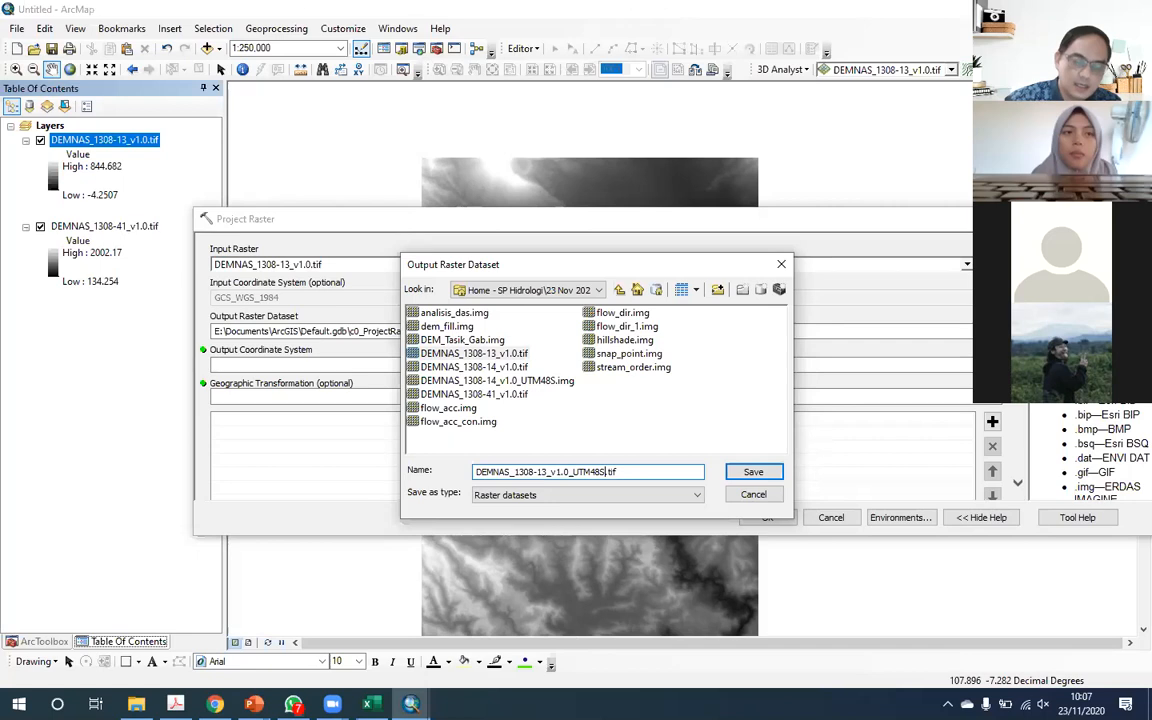
pyautogui.press('BackSpace')
pyautogui.press('BackSpace')
pyautogui.press('BackSpace')
pyautogui.press('BackSpace')
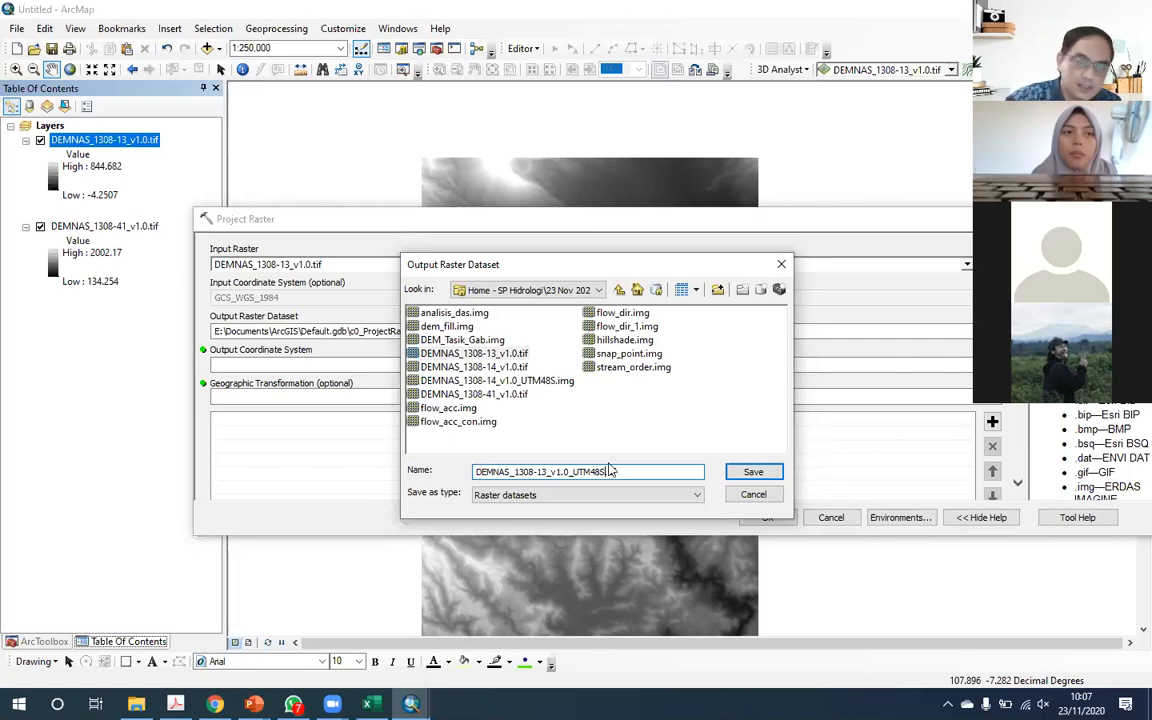
pyautogui.write('.tif')
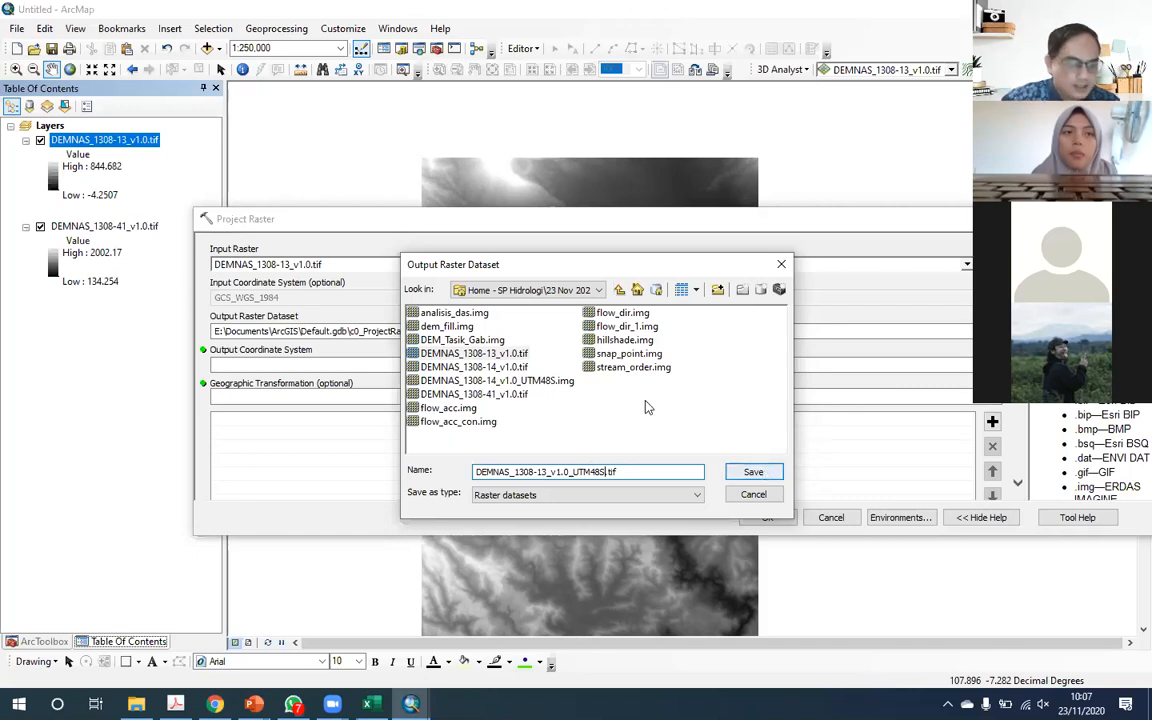
pyautogui.press('Return')
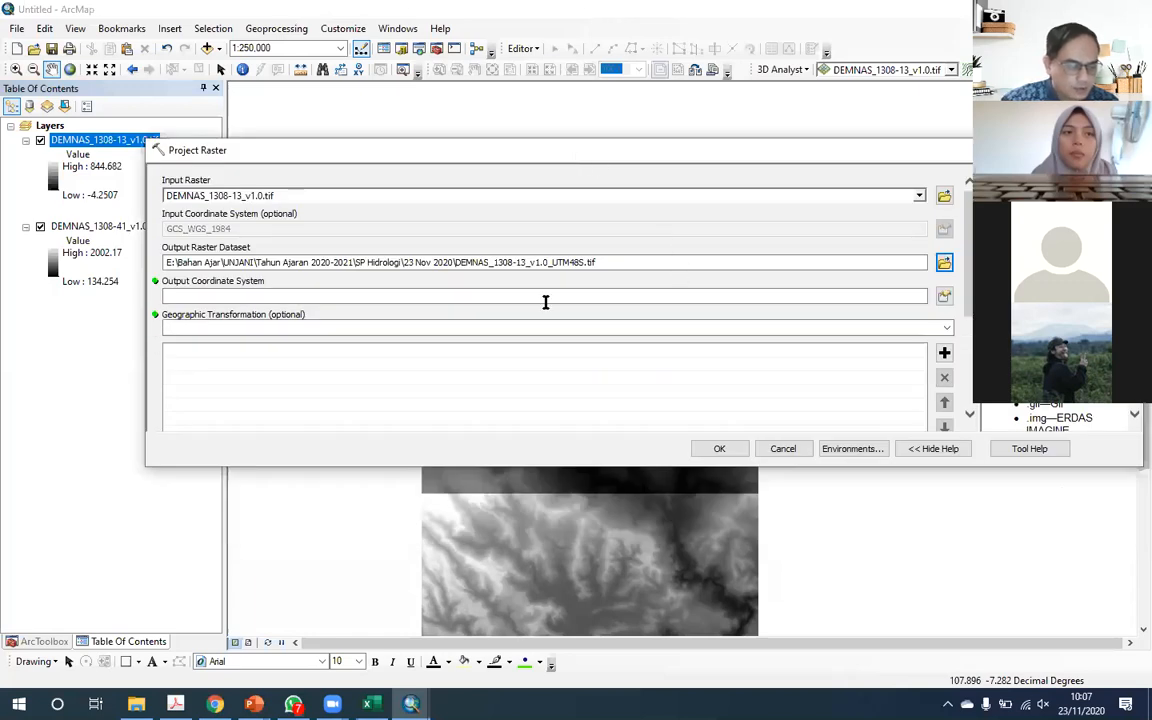
# Step: Open the output coordinate system selection and expand the UTM group under Projected Coordinate Systems
pyautogui.click(267, 296)
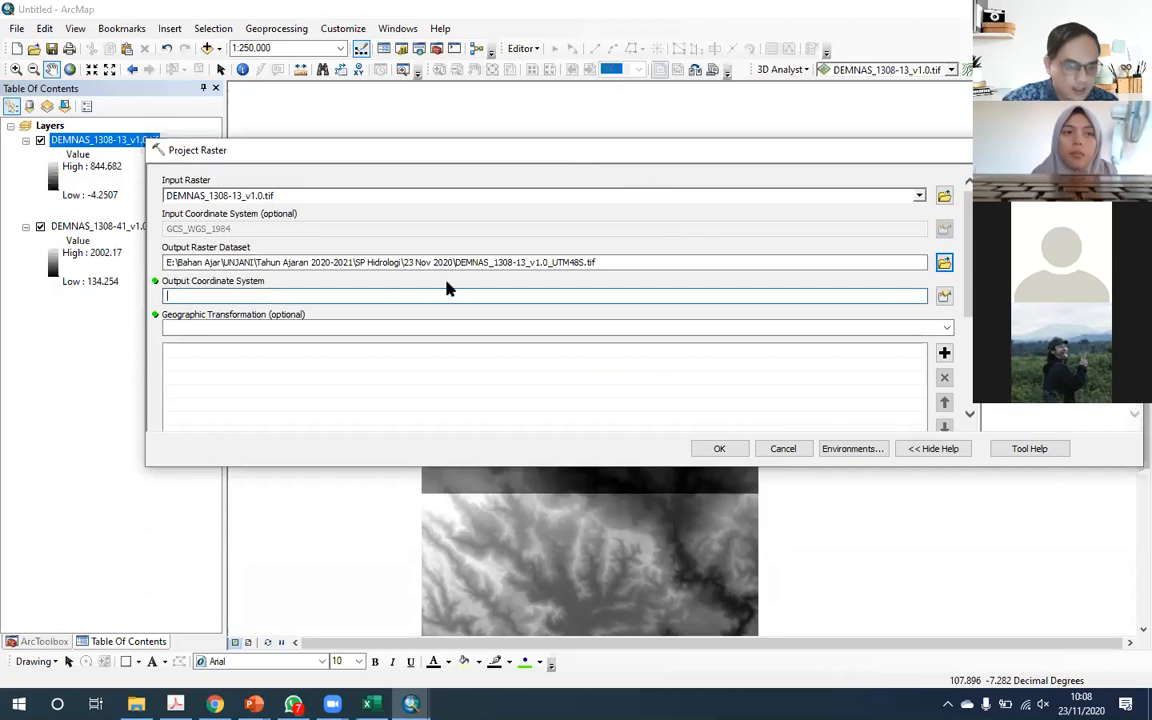
pyautogui.click(944, 296)
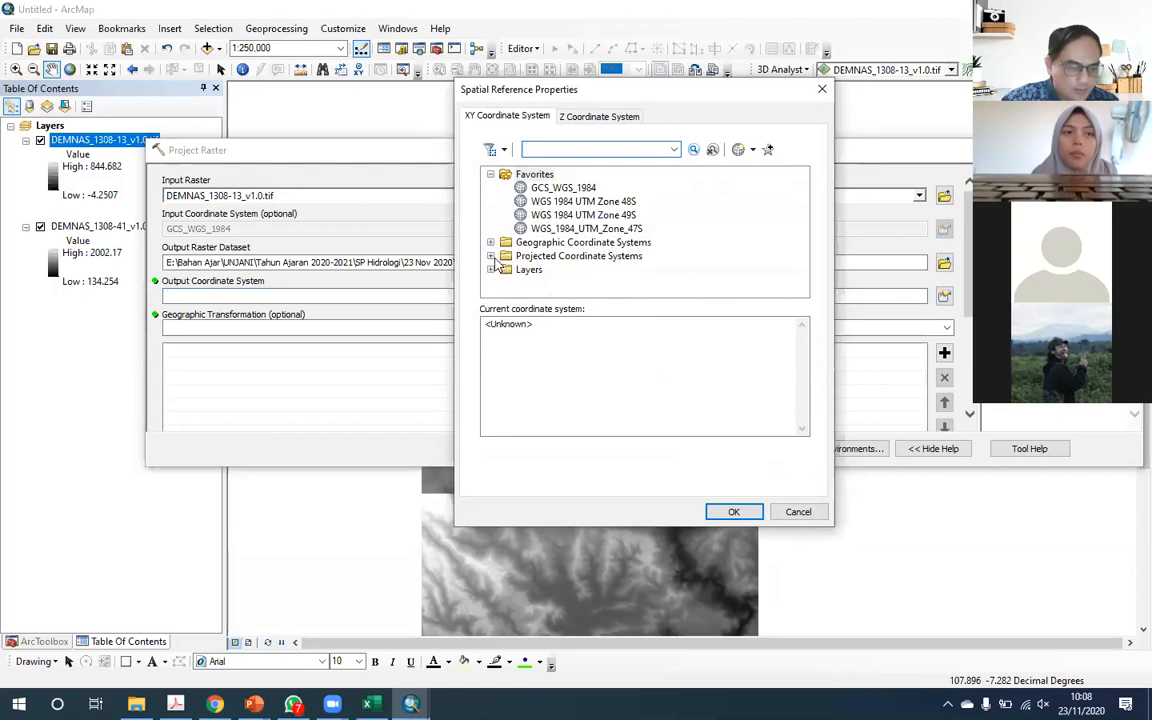
pyautogui.click(490, 174)
pyautogui.press('Down')
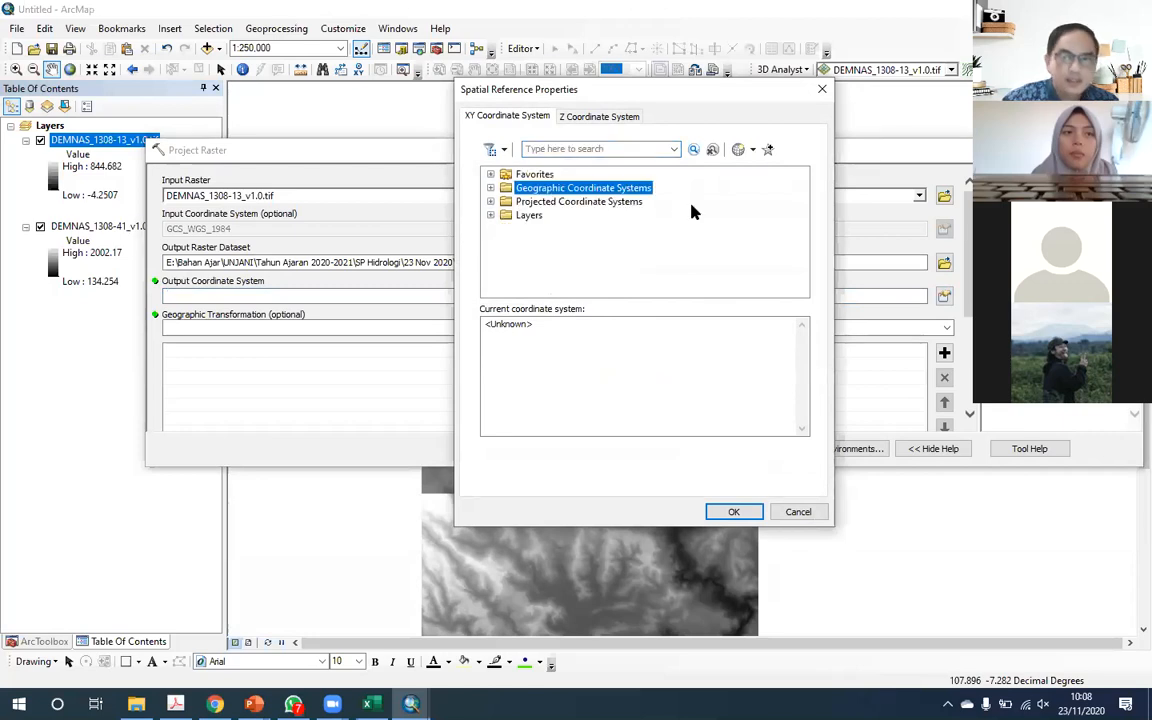
pyautogui.click(490, 201)
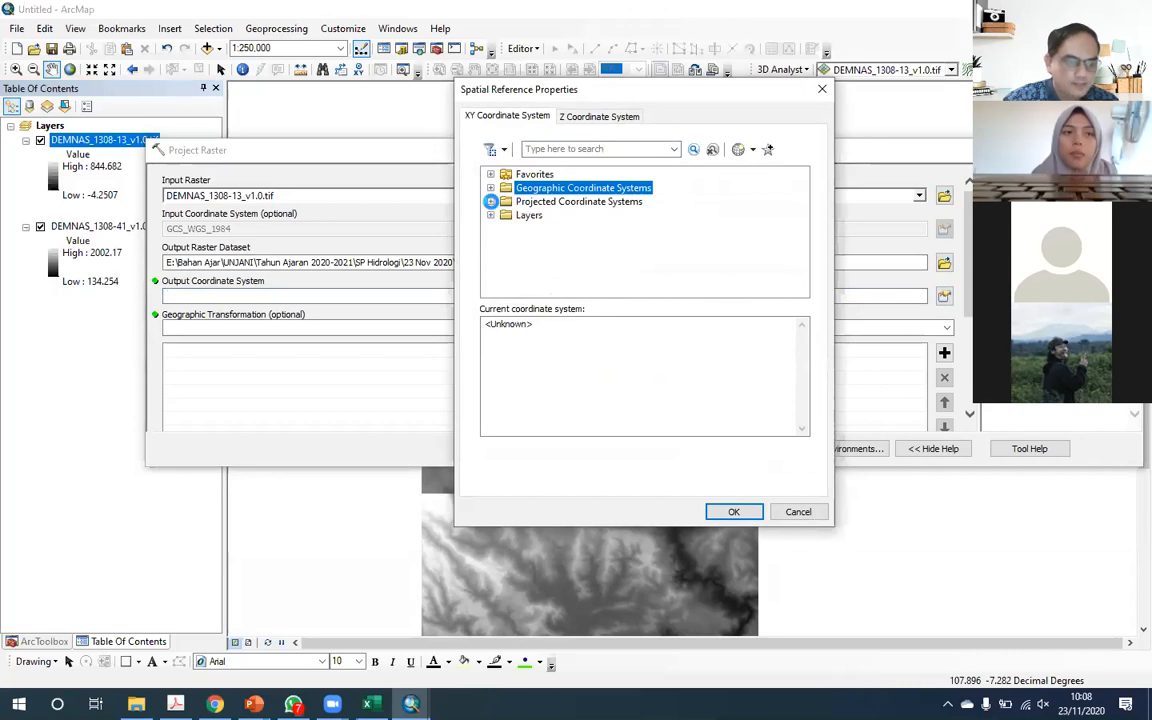
pyautogui.scroll(-2, 570, 235)
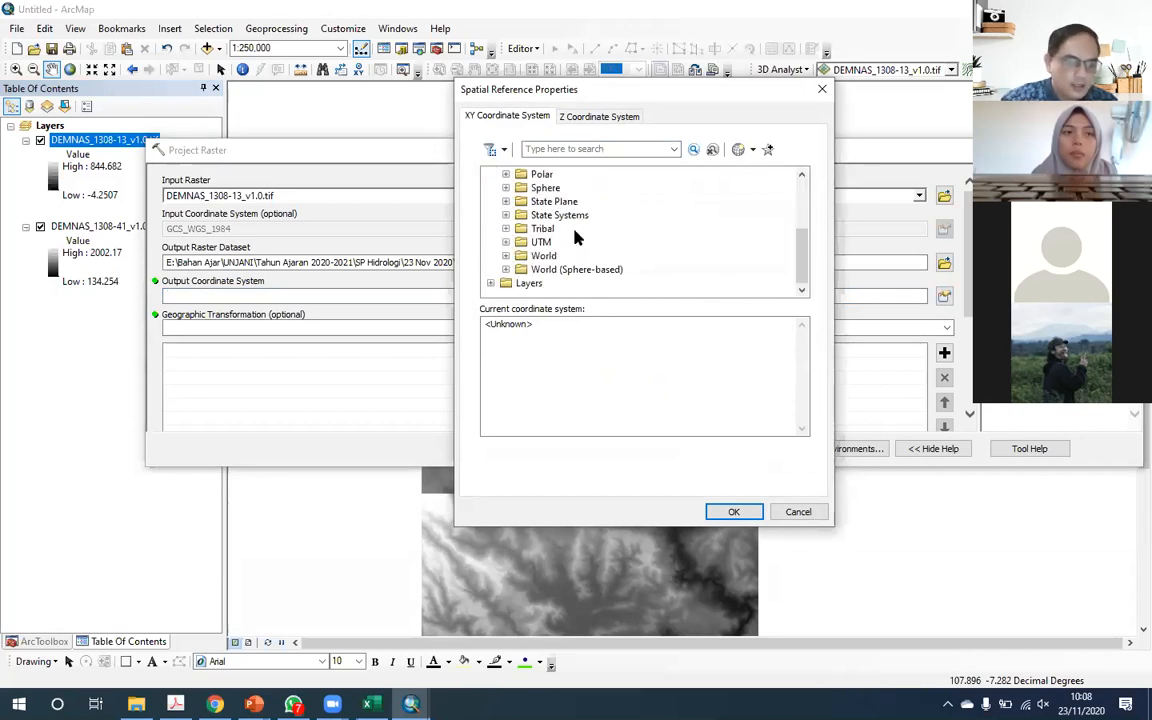
pyautogui.click(543, 242)
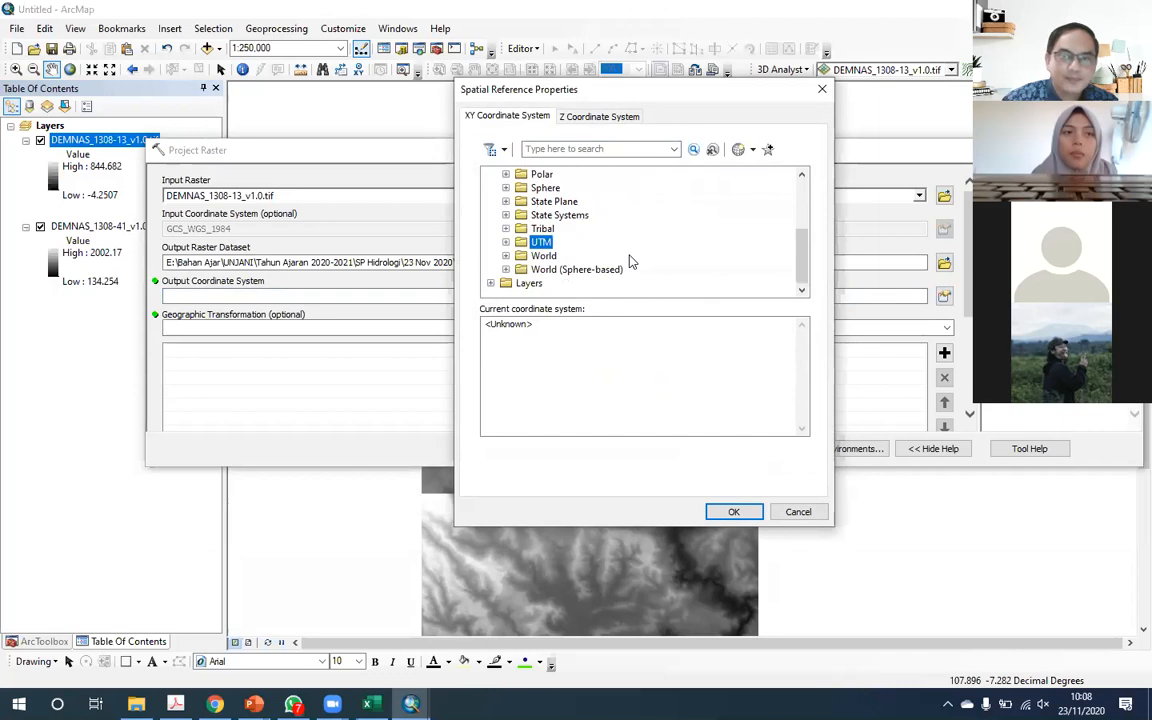
pyautogui.doubleClick(543, 243)
pyautogui.scroll(-3, 593, 262)
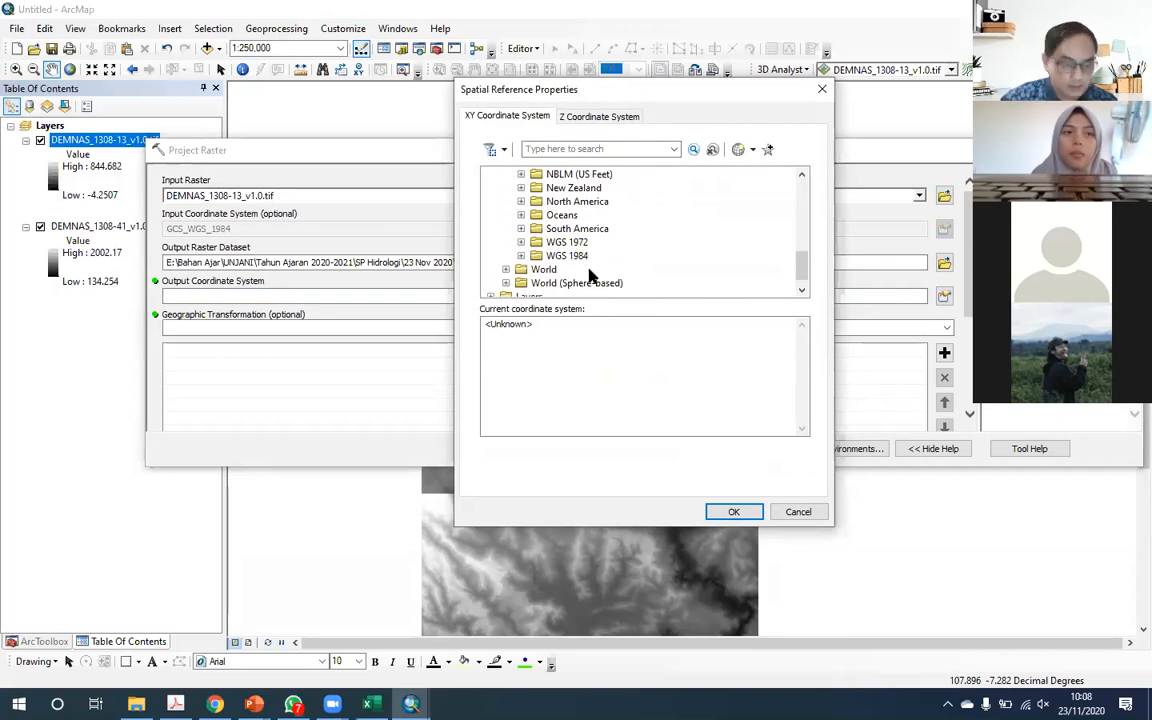
# Step: Choose WGS 1984 UTM Zone 48S from the WGS 1984 Southern Hemisphere group as the output coordinate system
pyautogui.click(568, 256)
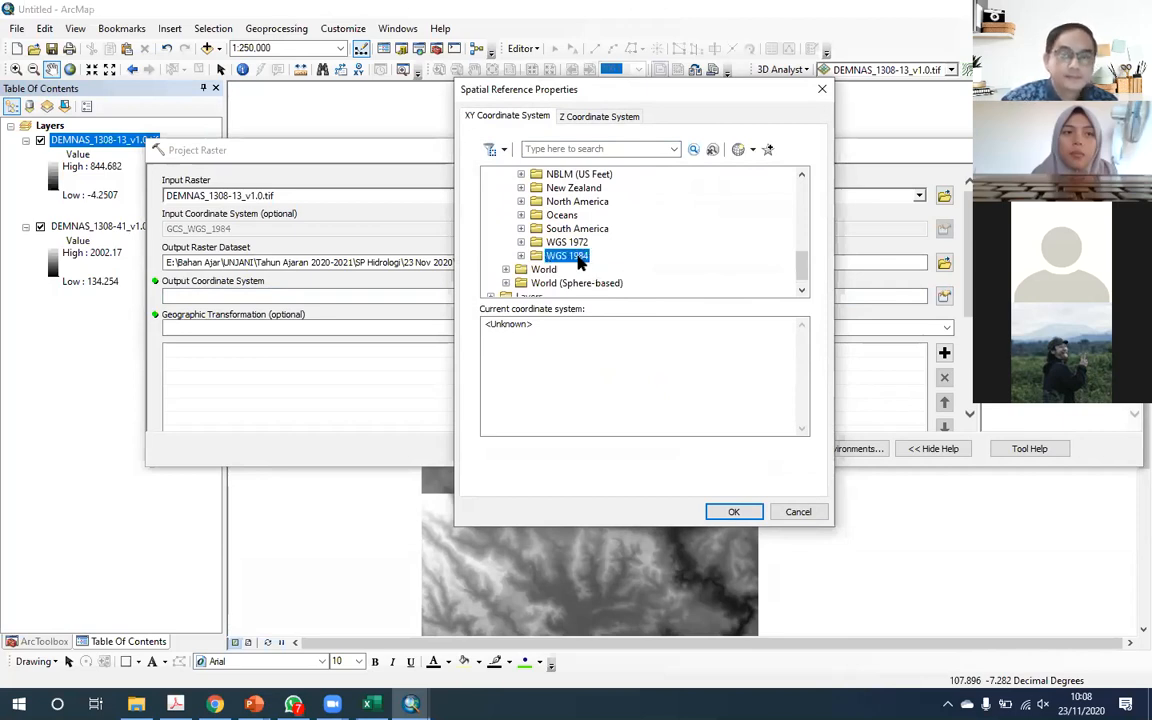
pyautogui.doubleClick(579, 258)
pyautogui.scroll(-1, 583, 258)
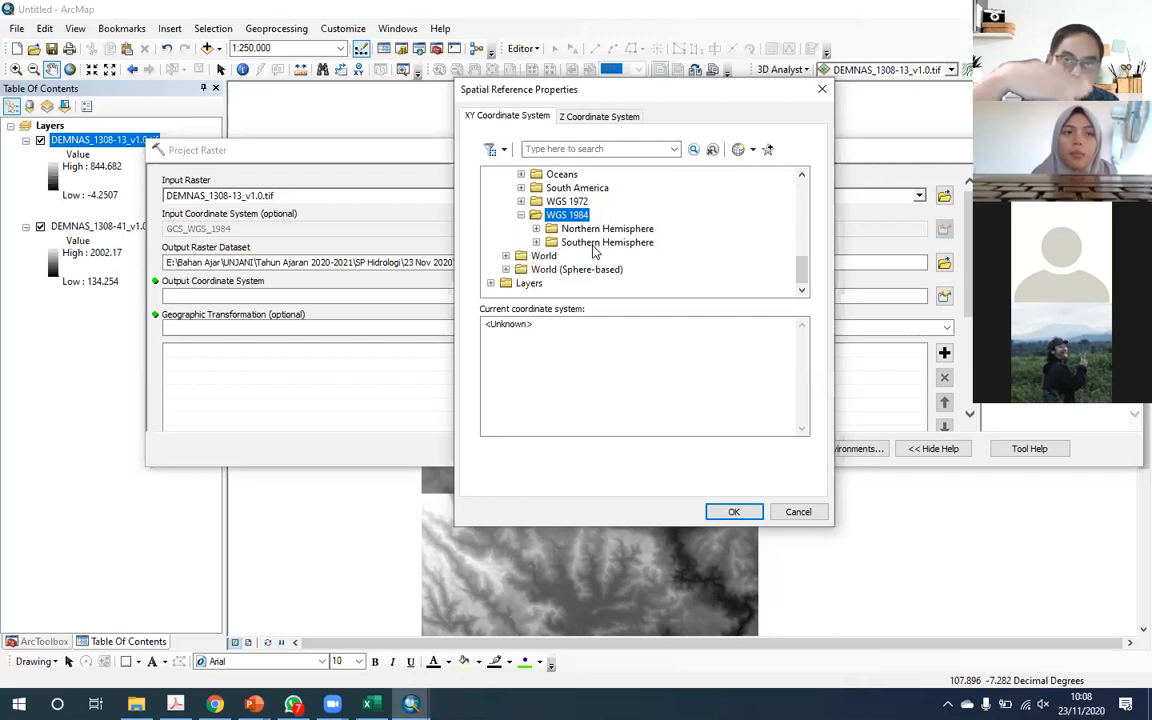
pyautogui.doubleClick(600, 242)
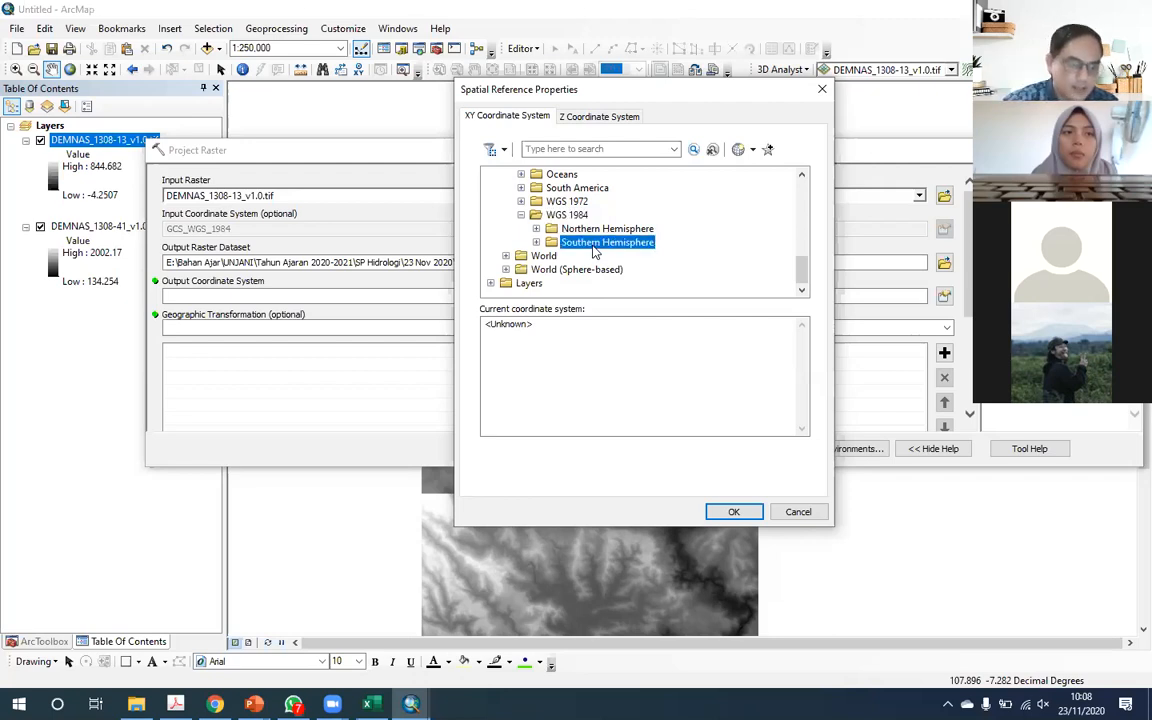
pyautogui.scroll(-8, 625, 246)
pyautogui.scroll(-6, 630, 245)
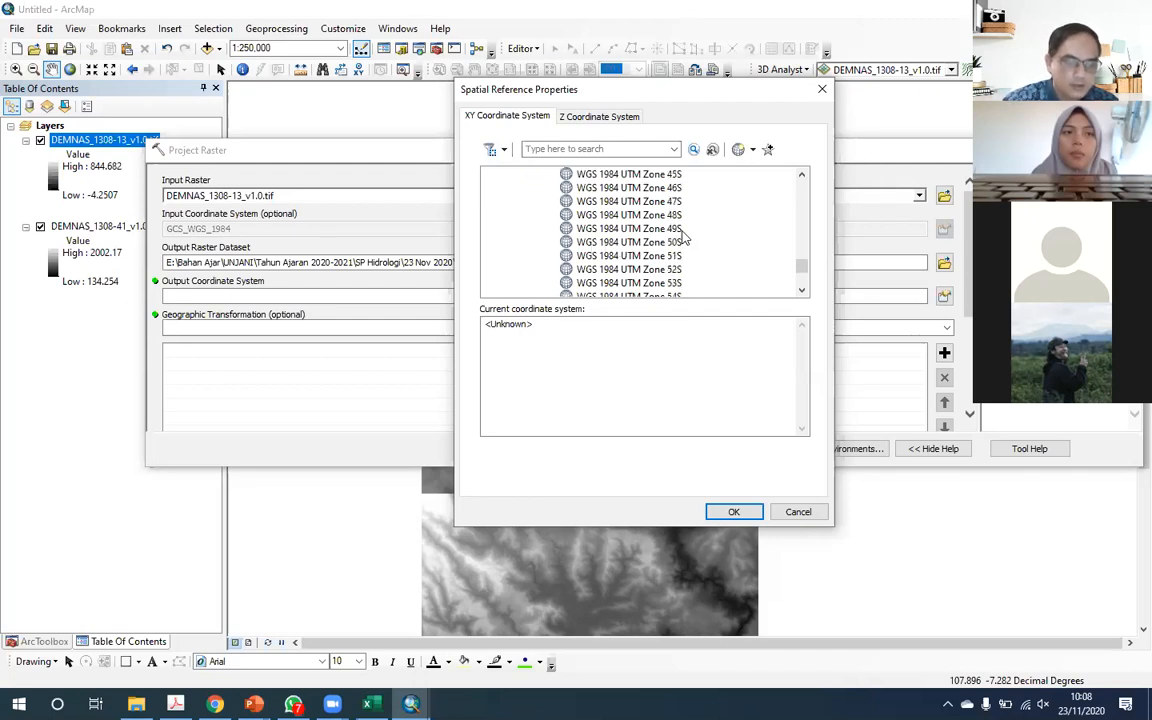
pyautogui.click(615, 214)
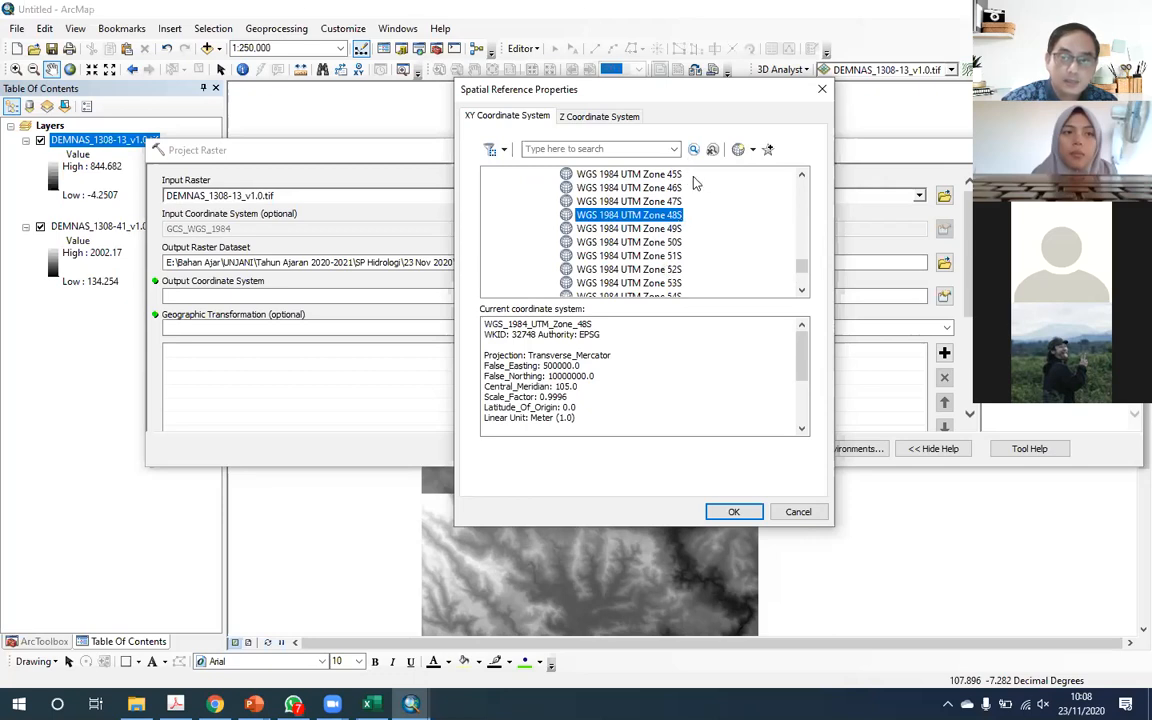
pyautogui.click(731, 513)
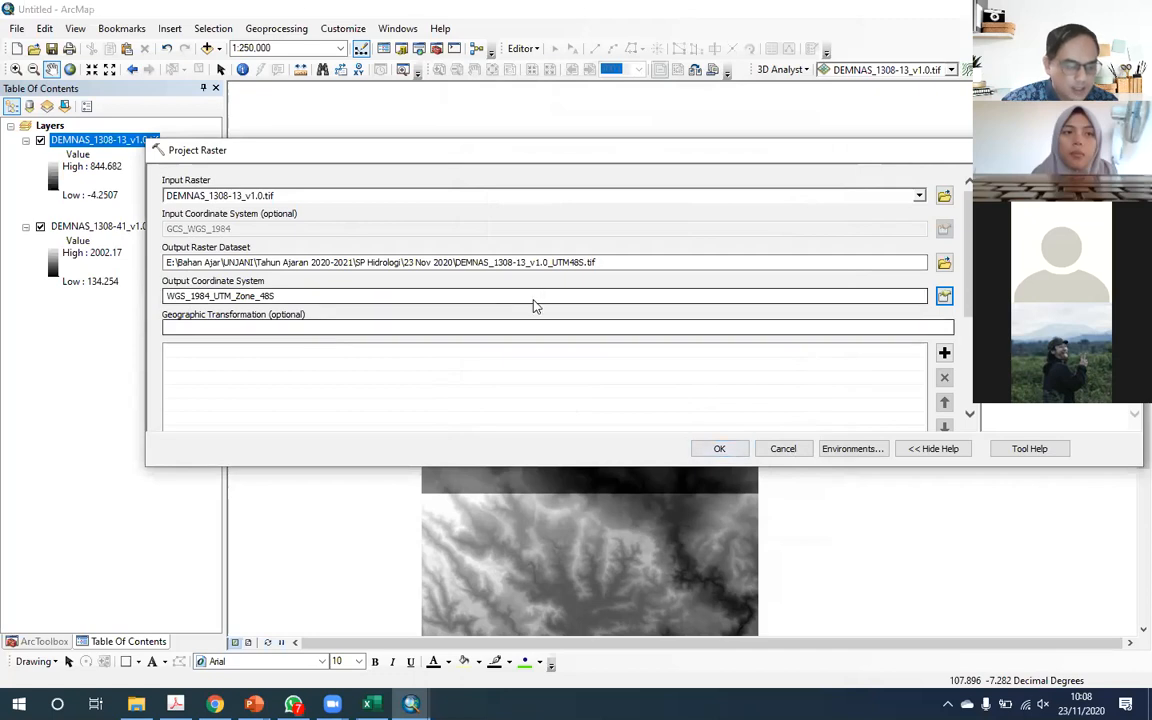
pyautogui.click(240, 296)
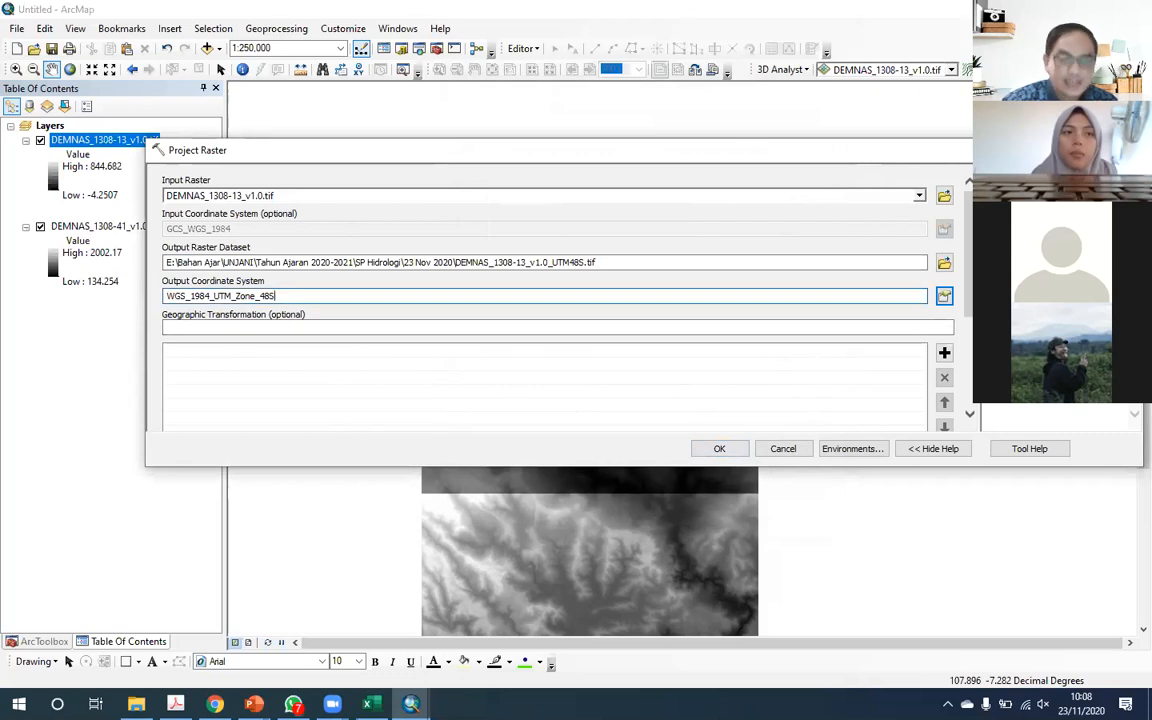
# Step: Review the tool help on the file formats supported for the output raster dataset
pyautogui.click(930, 448)
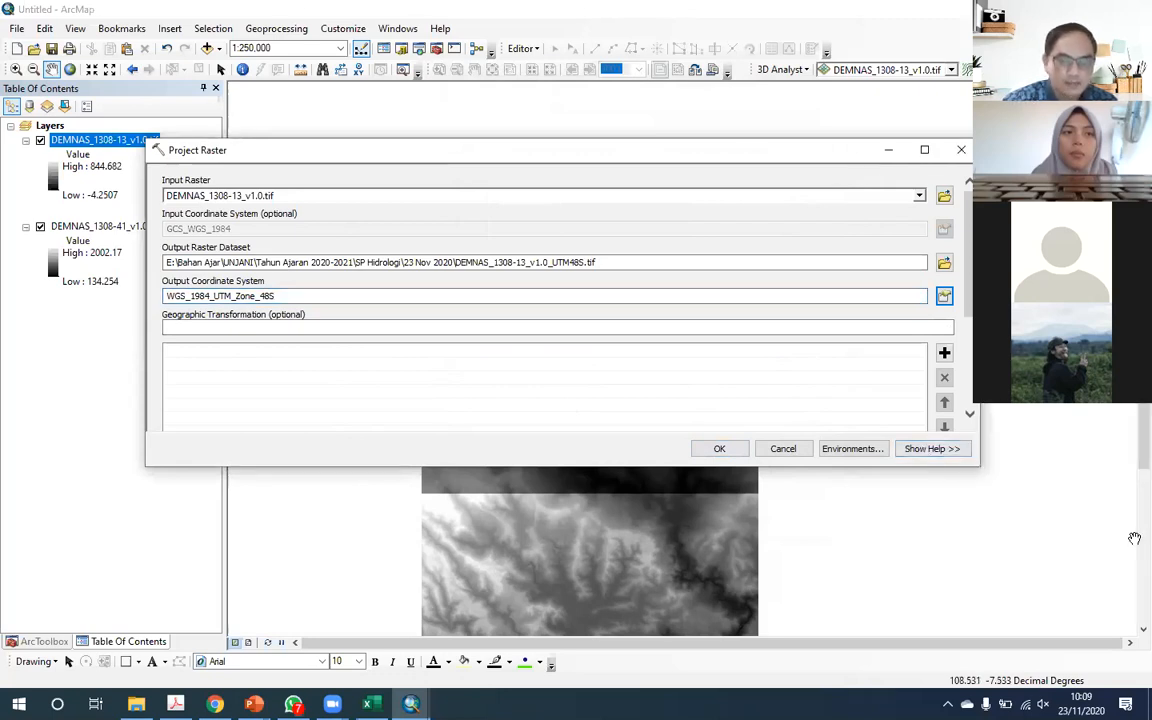
pyautogui.click(930, 448)
pyautogui.click(598, 262)
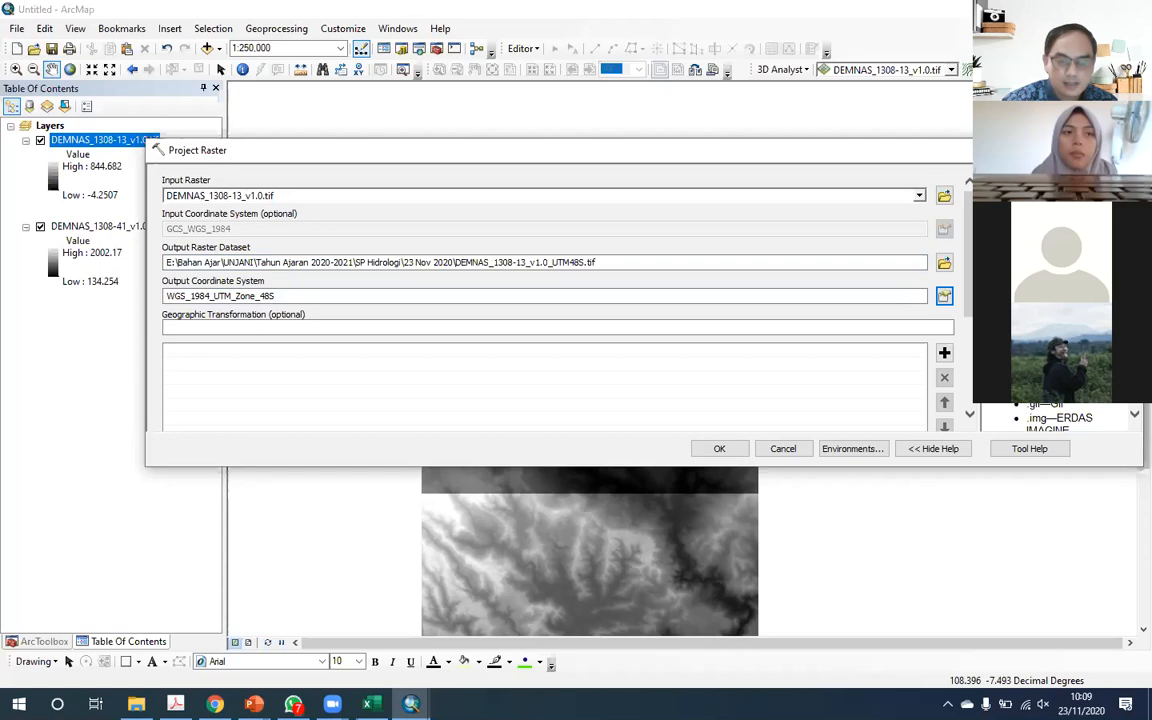
pyautogui.scroll(-1, 1058, 418)
pyautogui.scroll(-1, 1060, 418)
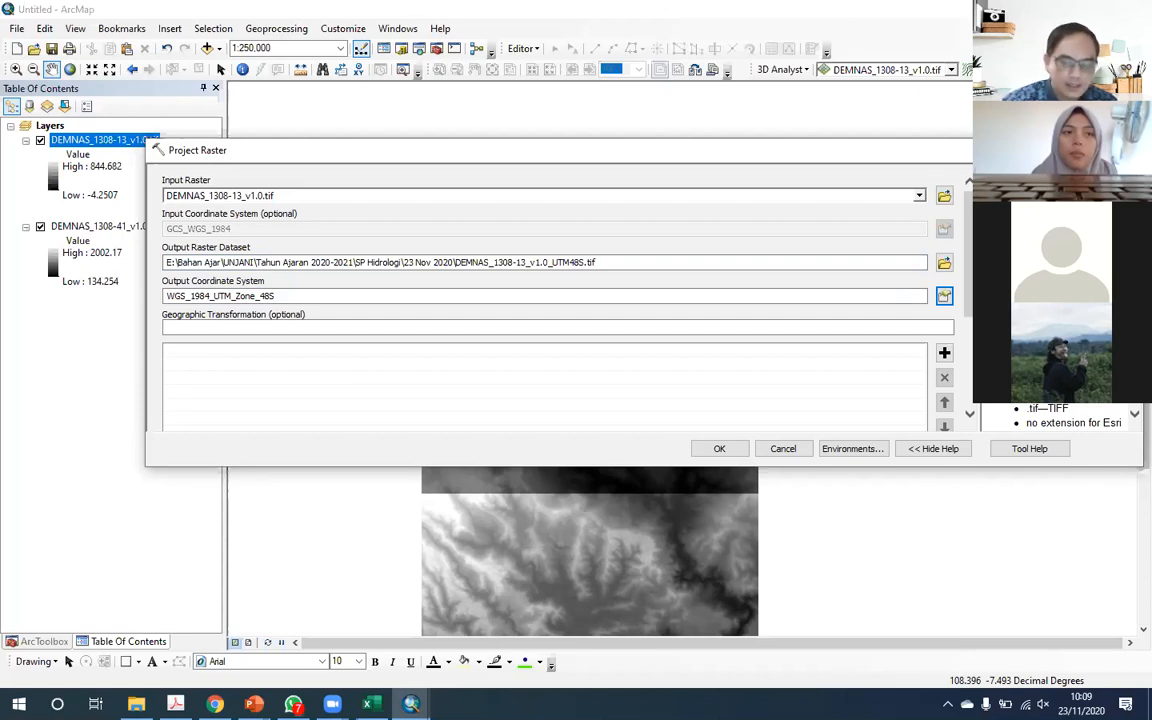
pyautogui.scroll(-1, 1060, 418)
pyautogui.scroll(1, 1060, 418)
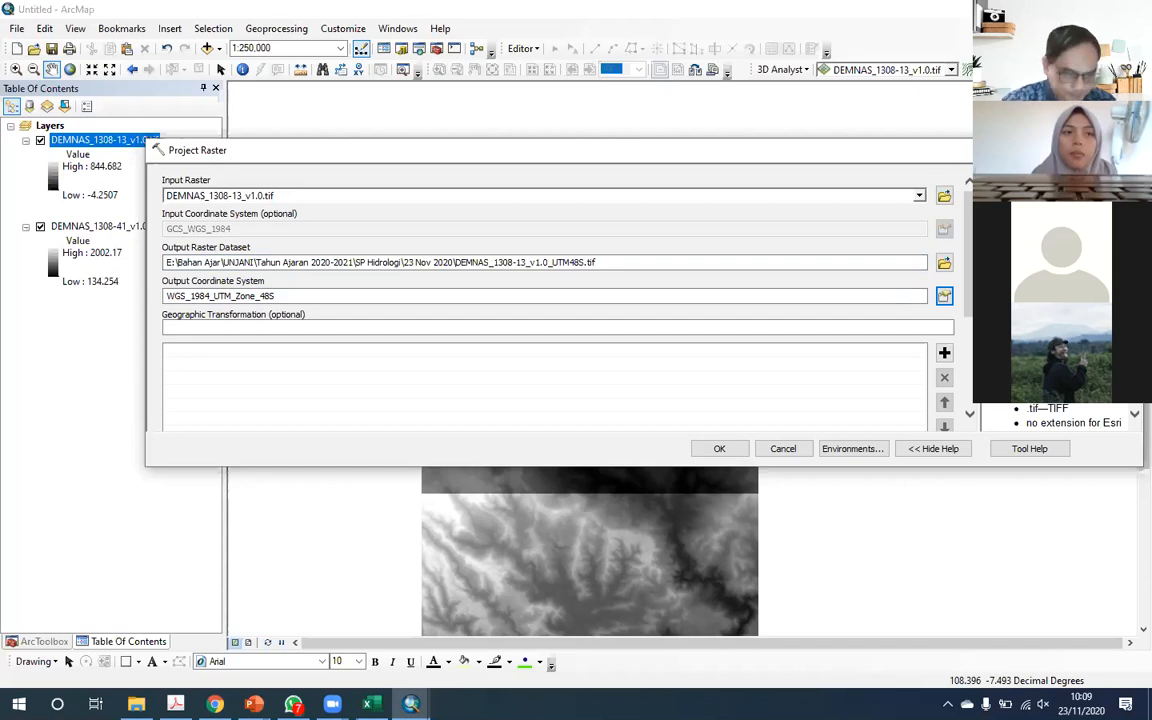
# Step: Change the output raster's extension to .img, then run Project Raster and close its completion report
pyautogui.click(625, 260)
pyautogui.press('BackSpace')
pyautogui.press('BackSpace')
pyautogui.press('BackSpace')
pyautogui.write('img')
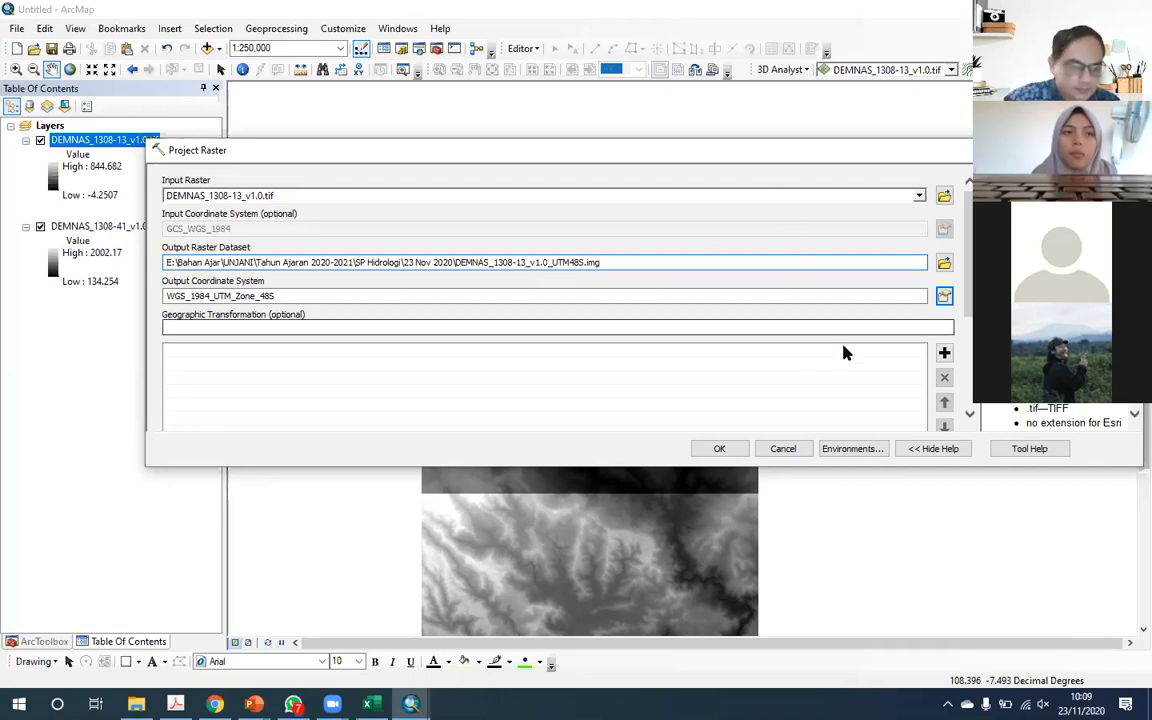
pyautogui.click(721, 450)
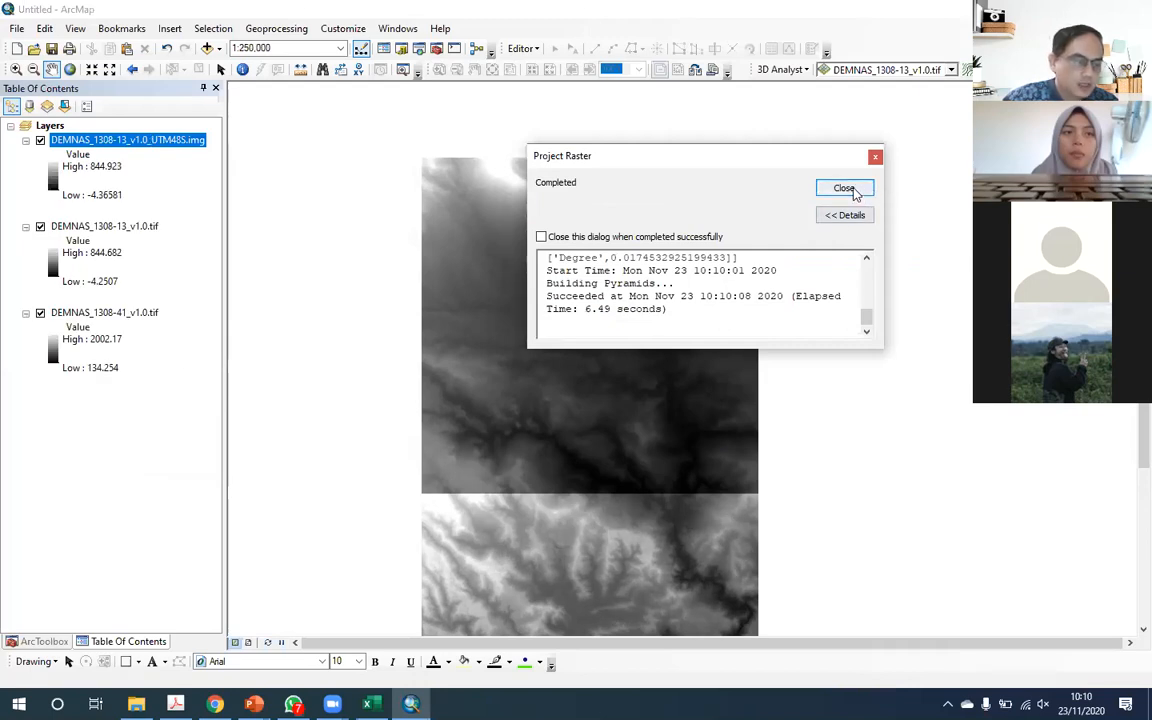
pyautogui.click(845, 189)
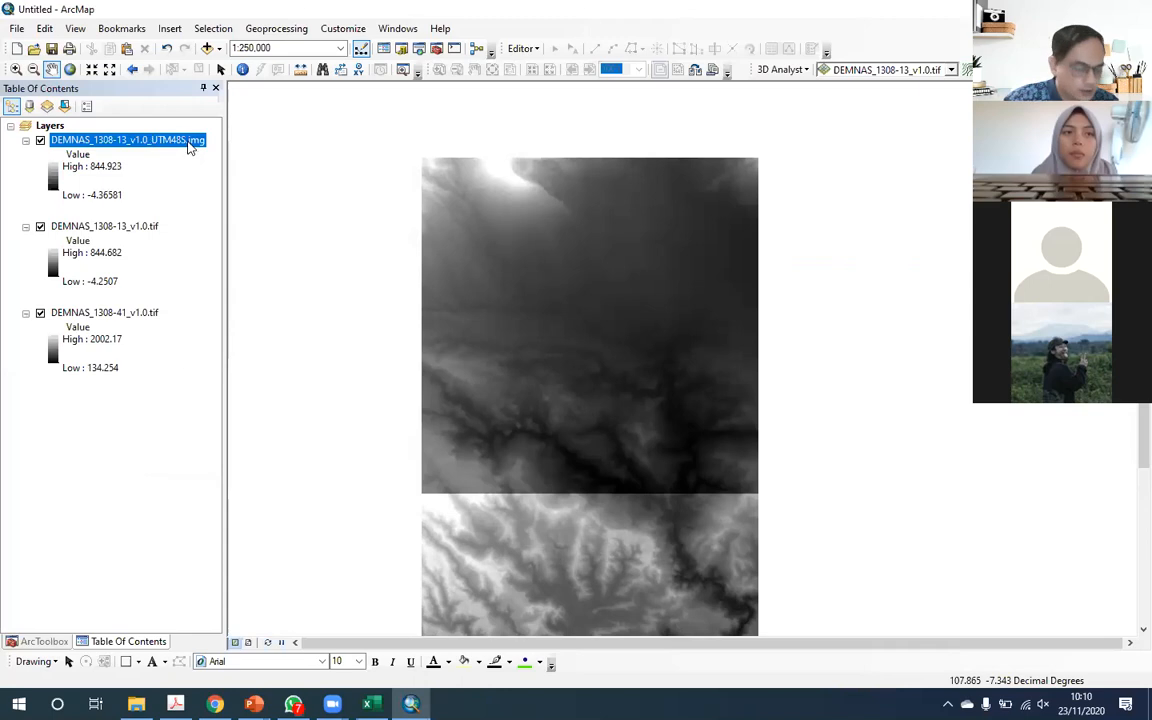
# Step: Open the layer properties of DEMNAS_1308-13_v1.0_UTM48S.img and check its cell size and uncompressed size
pyautogui.rightClick(185, 143)
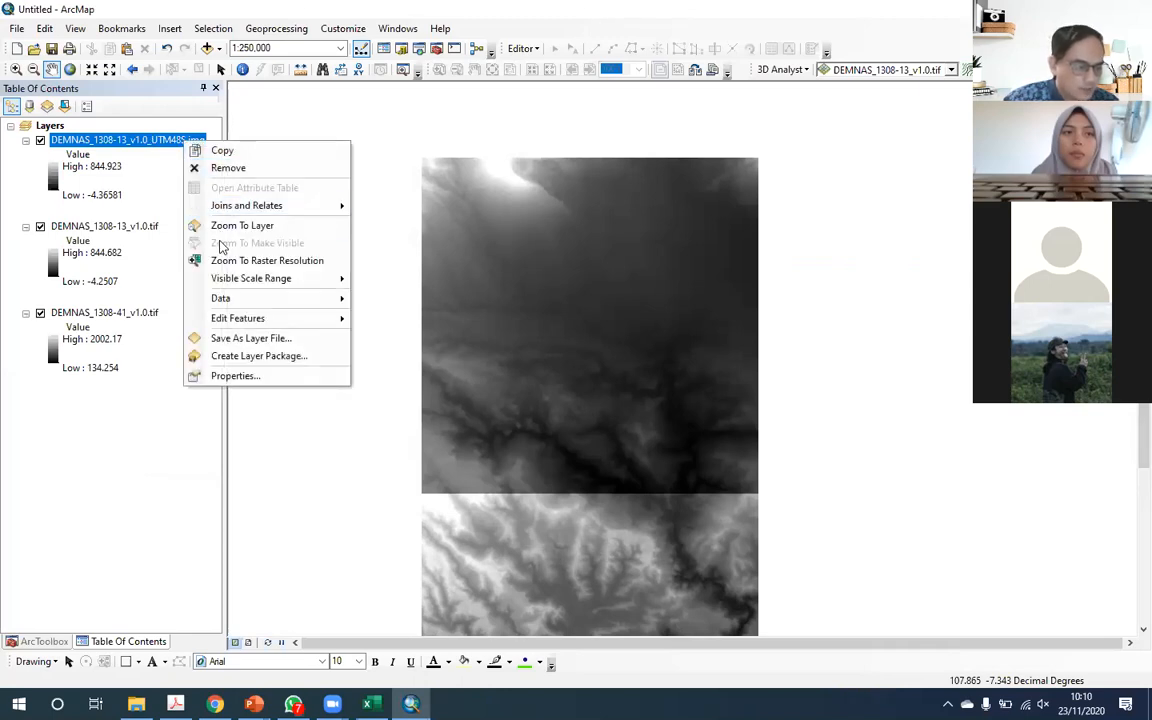
pyautogui.click(235, 375)
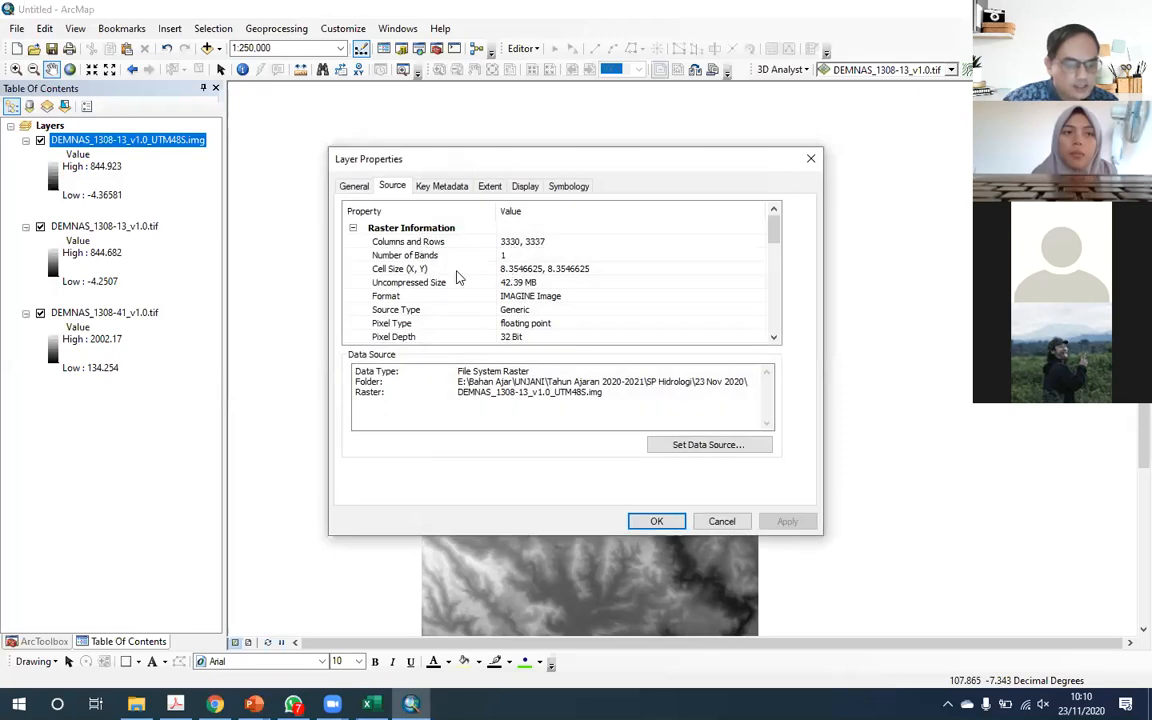
pyautogui.moveTo(545, 153); pyautogui.dragTo(591, 195)
pyautogui.click(570, 310)
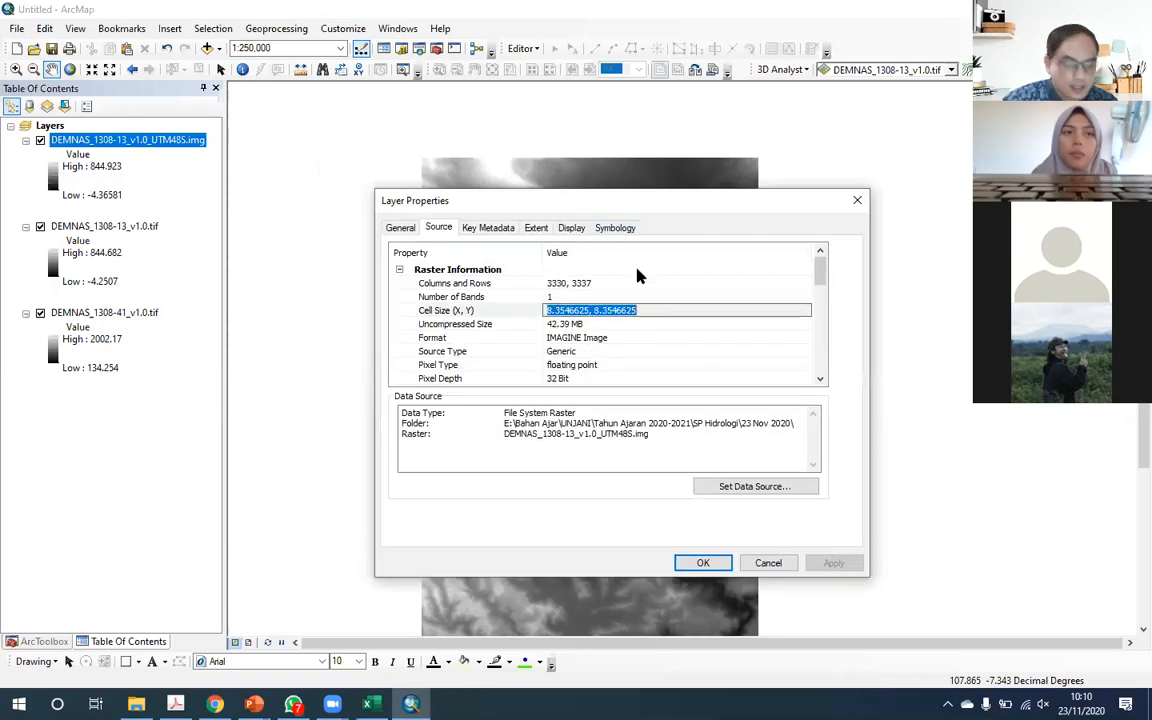
pyautogui.click(667, 310)
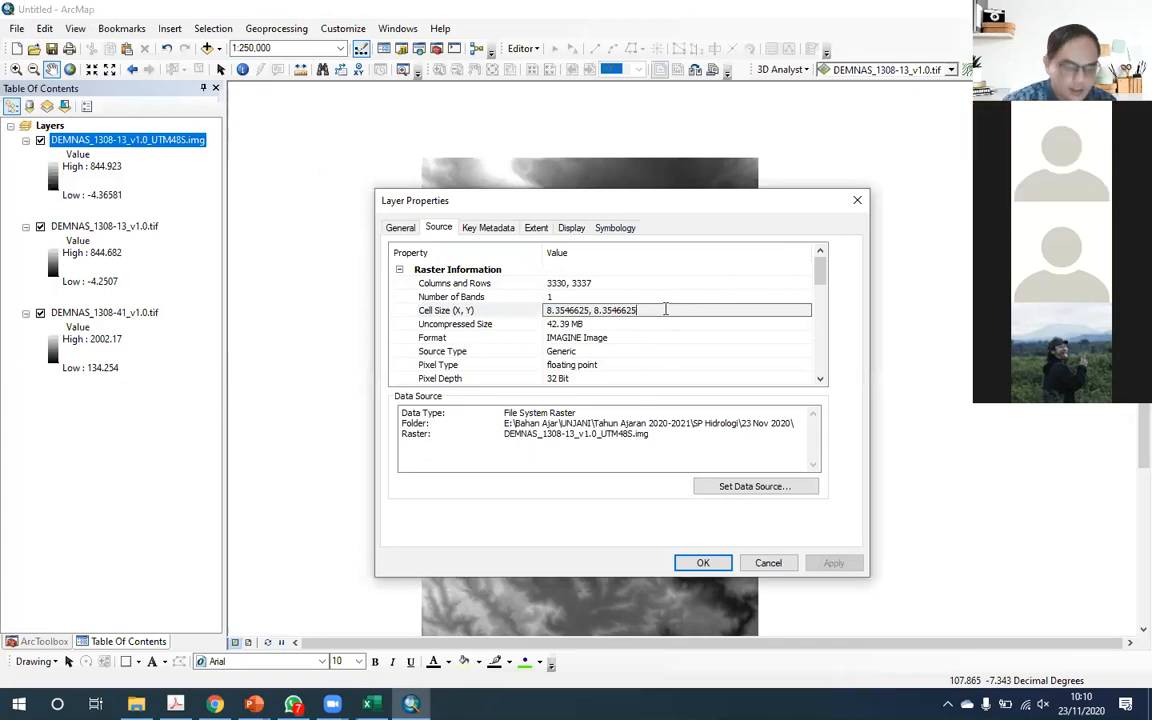
pyautogui.click(650, 325)
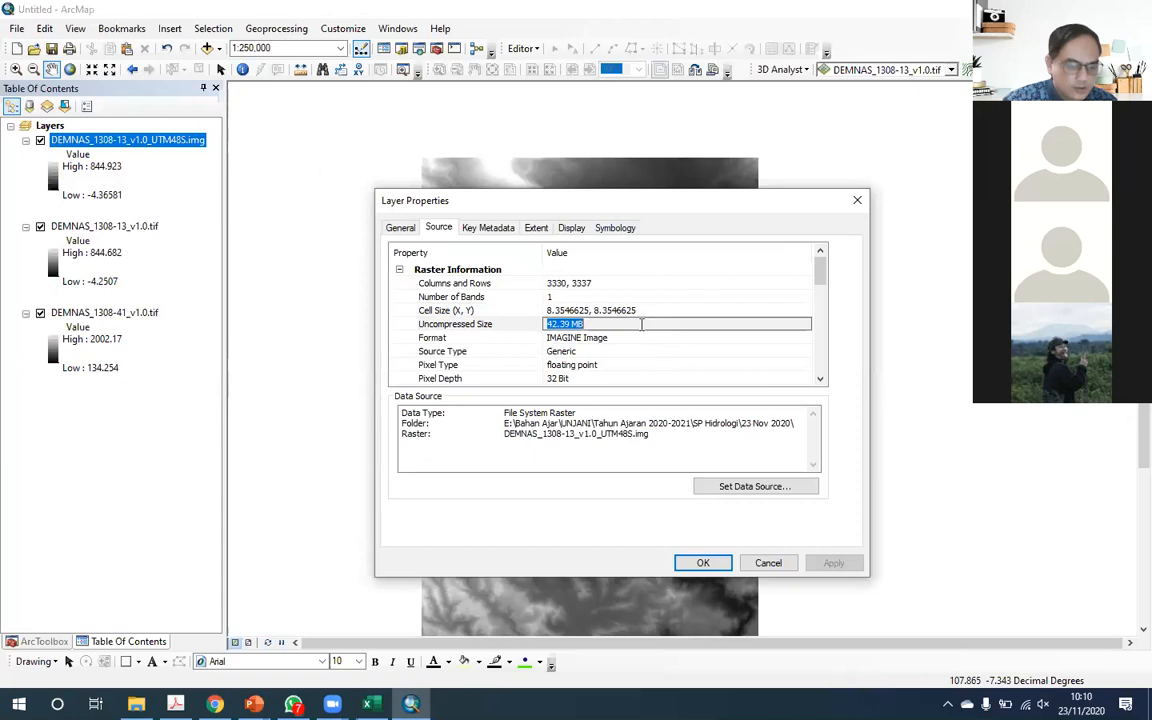
# Step: Examine the reprojected raster's extent coordinates, spatial reference, and linear and angular units
pyautogui.scroll(-1, 634, 323)
pyautogui.scroll(-3, 634, 323)
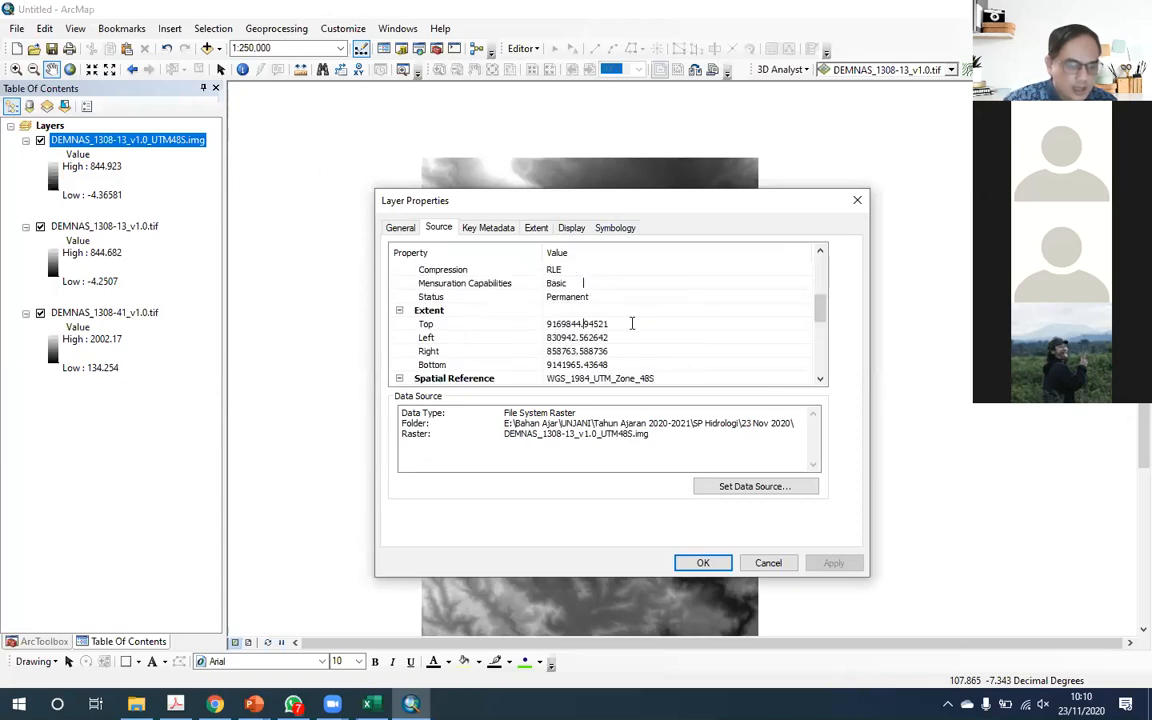
pyautogui.scroll(-1, 632, 320)
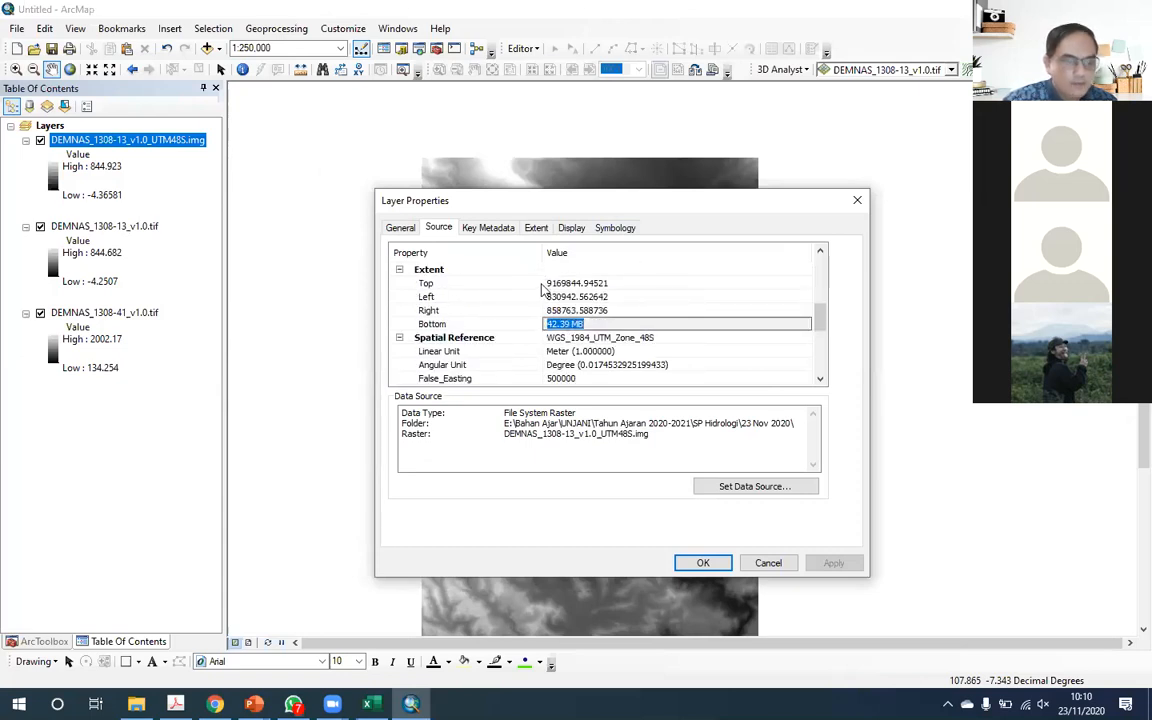
pyautogui.click(625, 284)
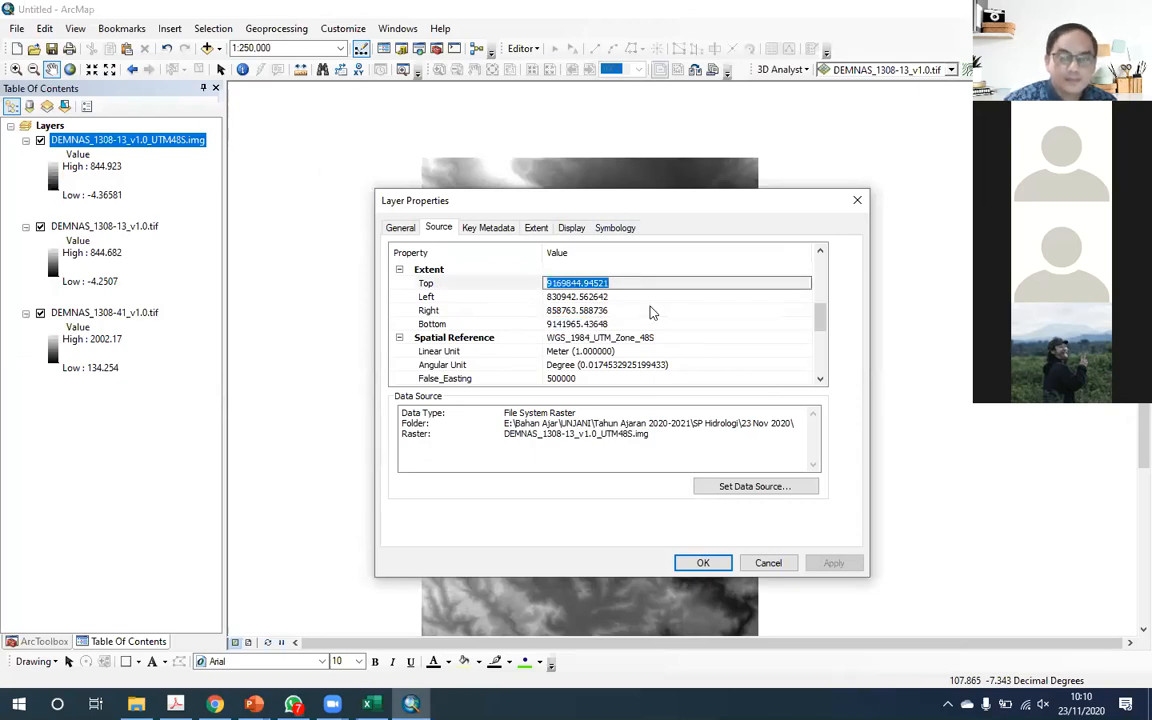
pyautogui.click(640, 297)
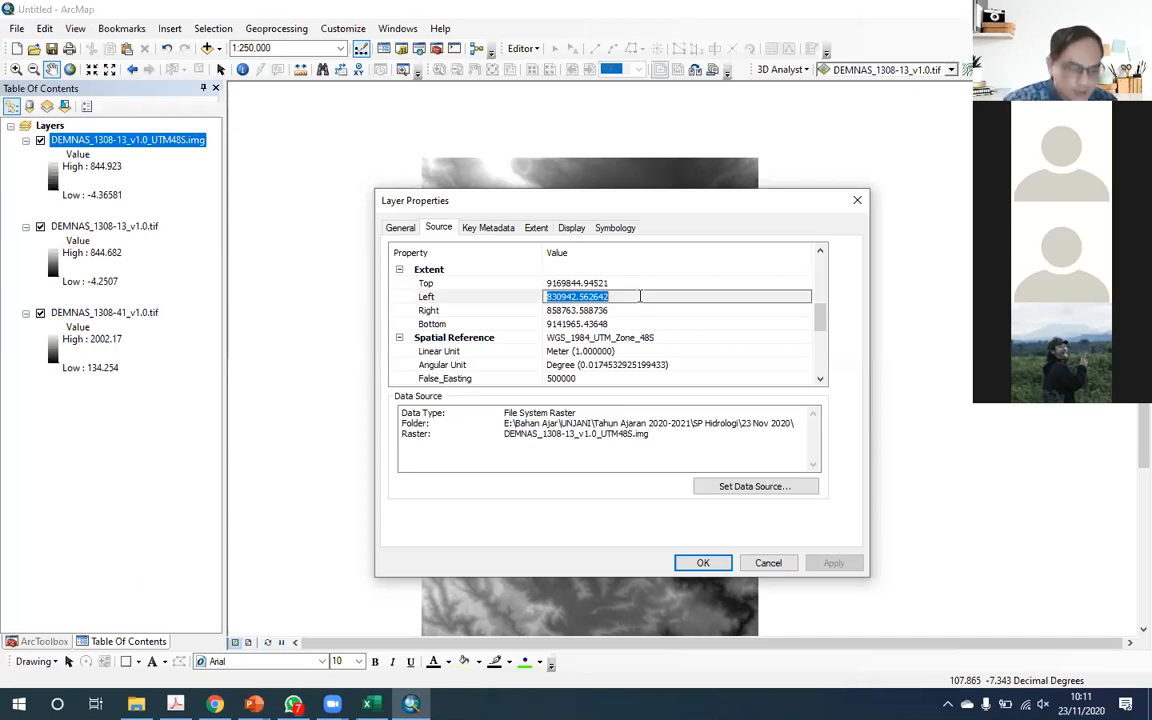
pyautogui.click(556, 340)
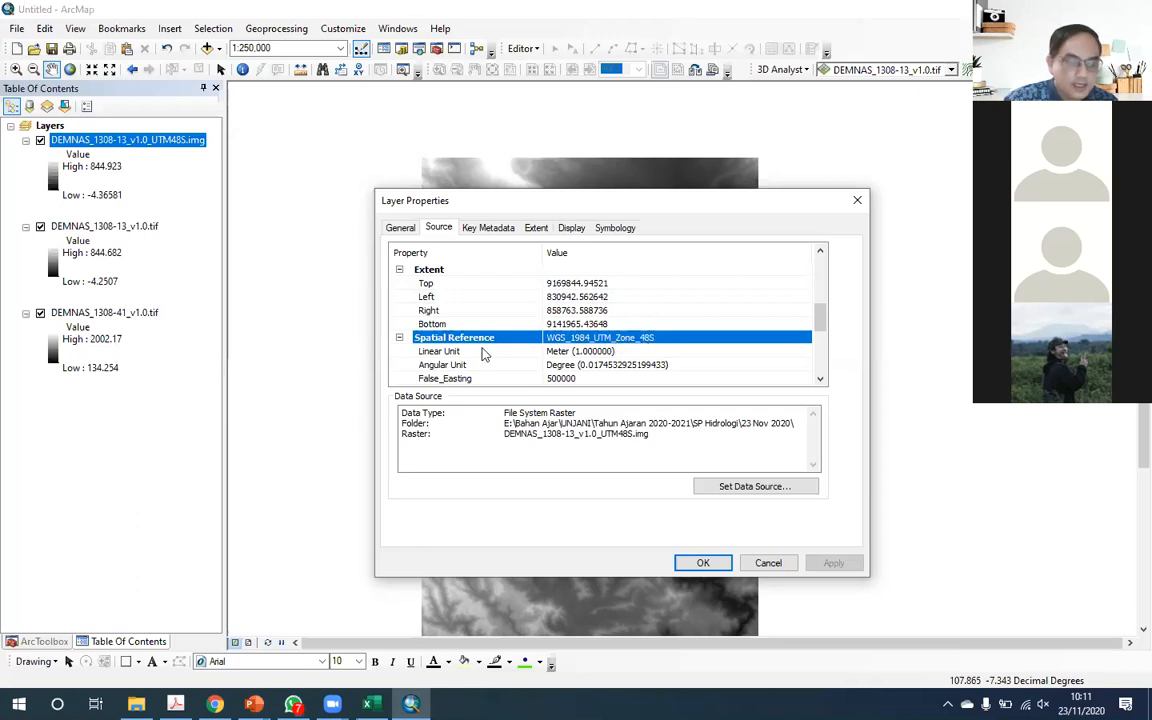
pyautogui.click(586, 352)
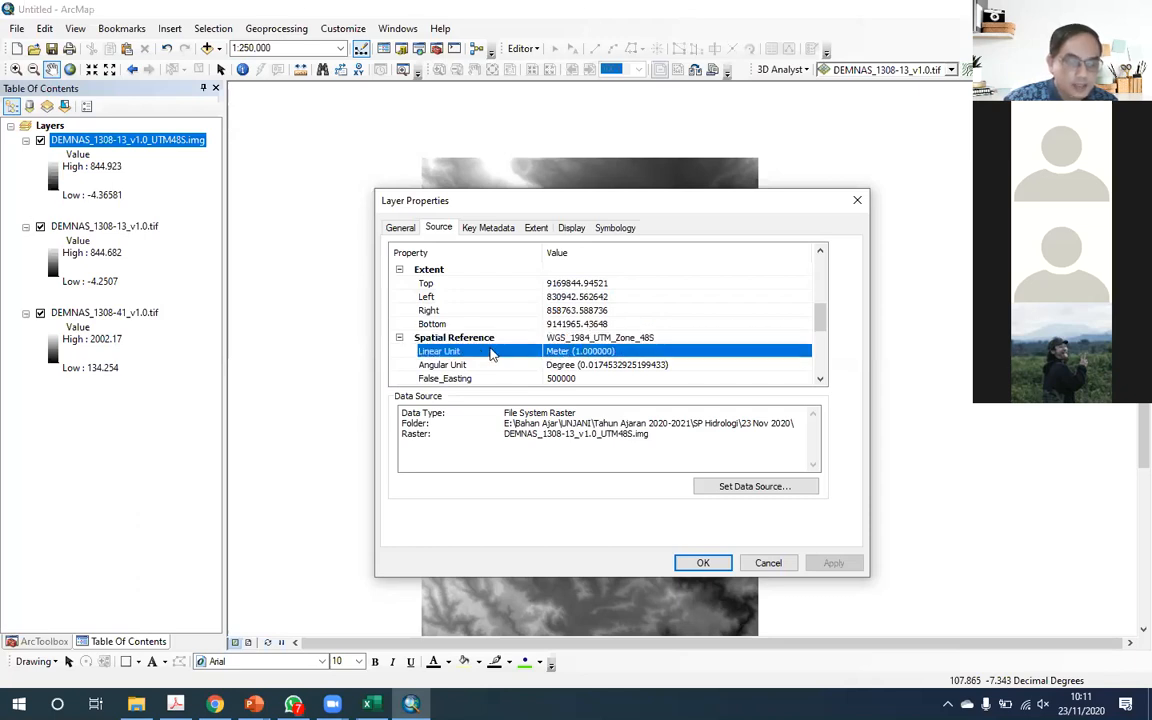
pyautogui.click(601, 365)
# Step: Review the reprojected raster's projection parameters, datum and layer statistics in its source information
pyautogui.scroll(-1, 602, 362)
pyautogui.scroll(-1, 601, 360)
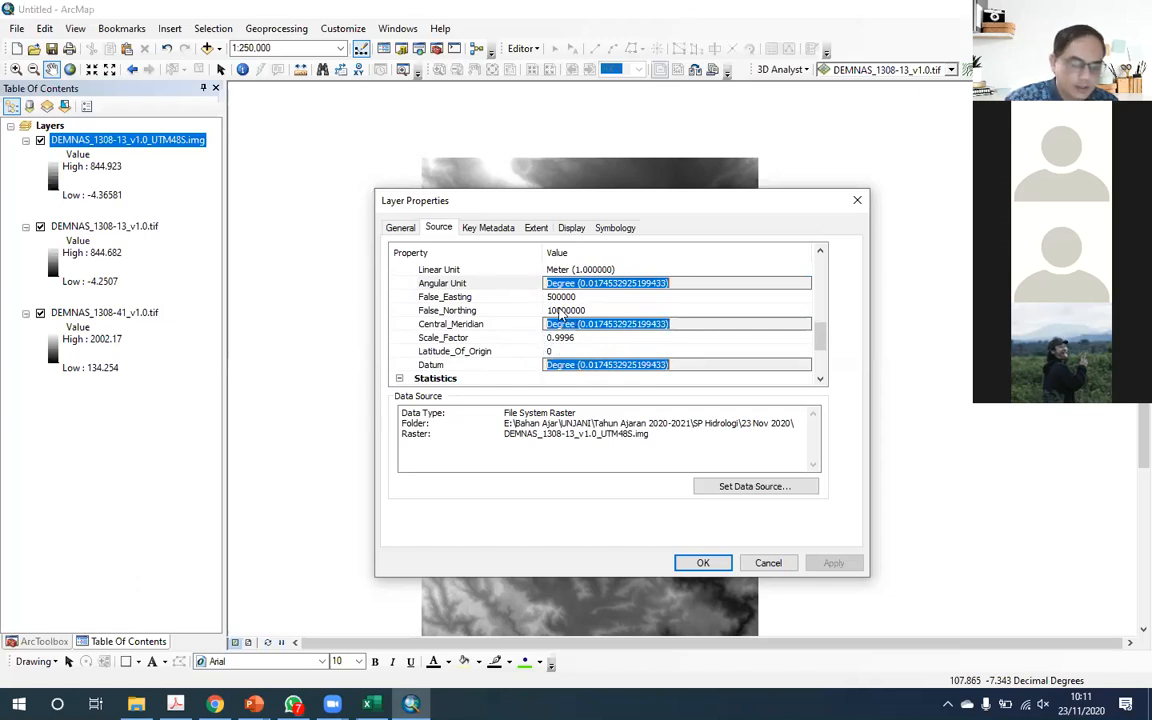
pyautogui.scroll(-1, 562, 313)
pyautogui.scroll(-1, 580, 298)
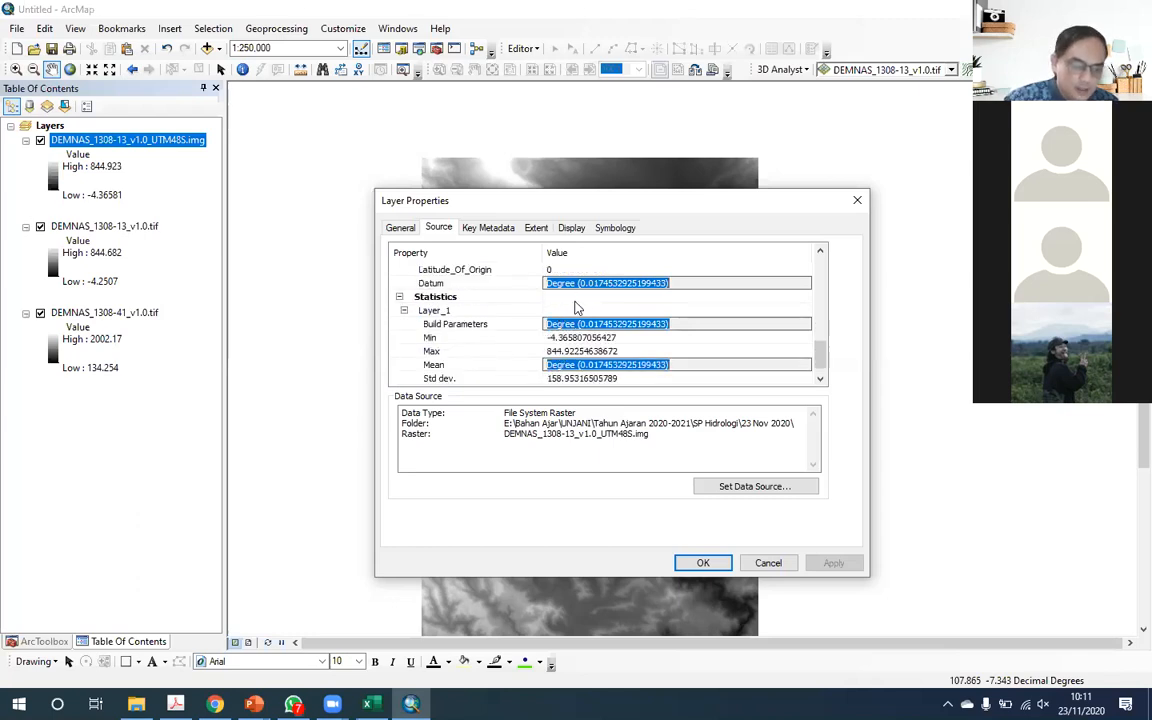
pyautogui.scroll(-1, 600, 320)
pyautogui.scroll(5, 590, 342)
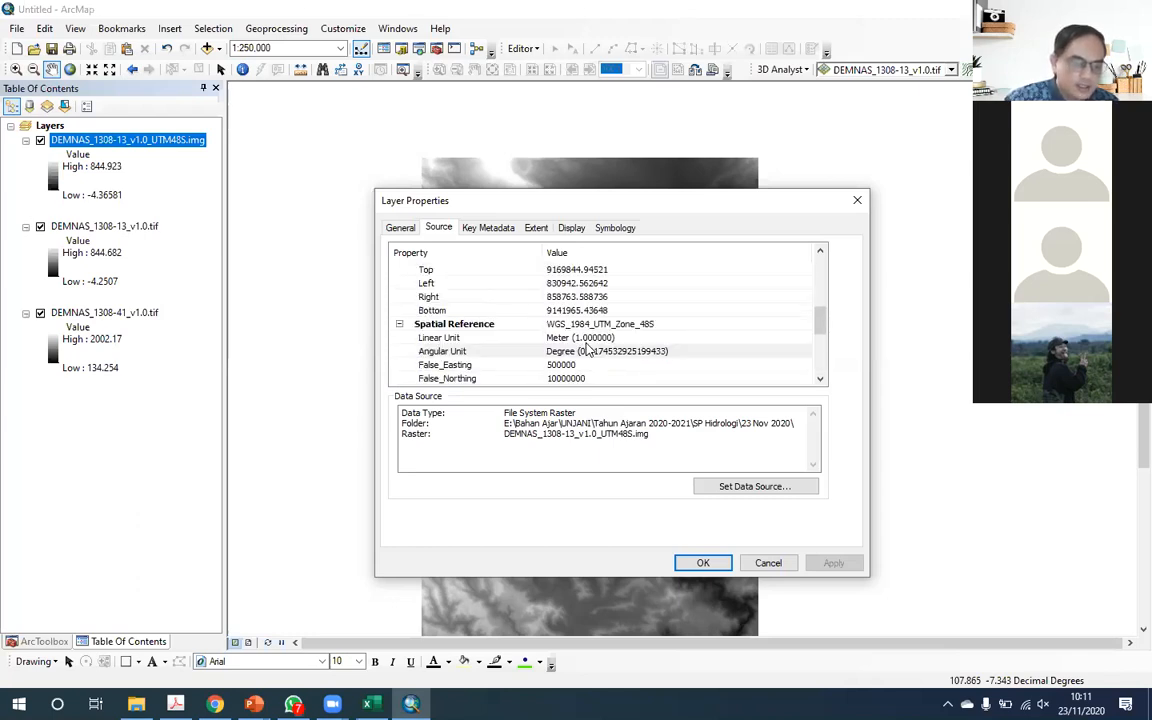
pyautogui.scroll(-1, 640, 355)
pyautogui.scroll(1, 660, 360)
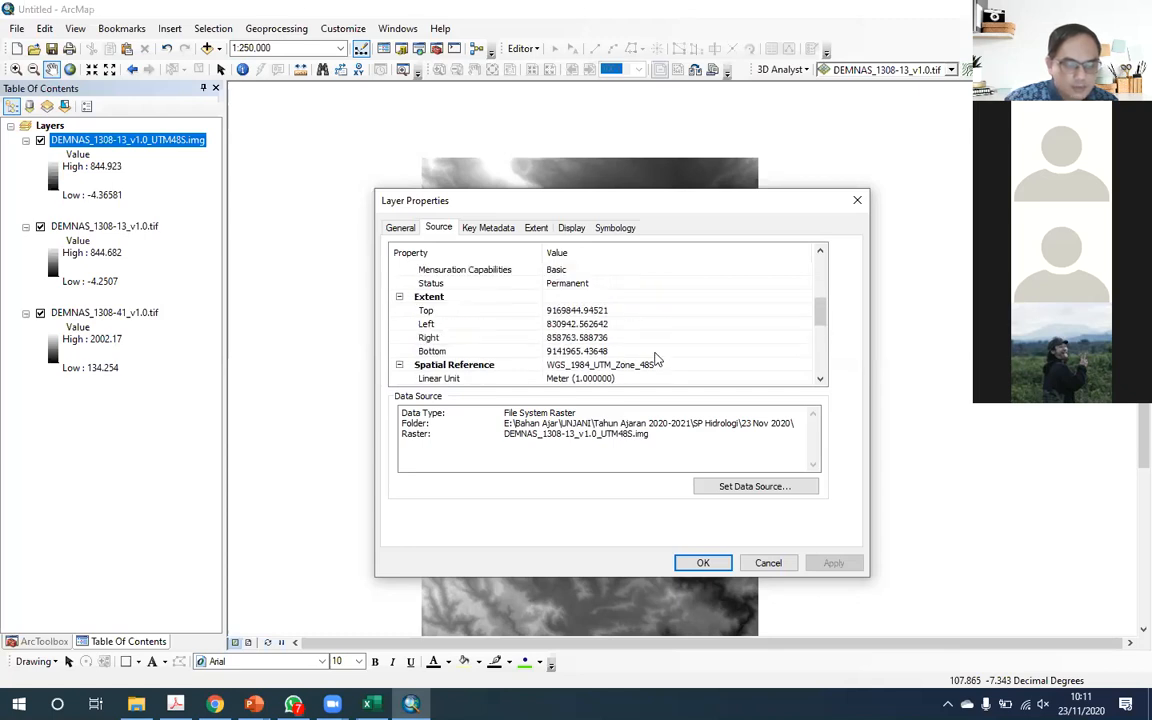
pyautogui.scroll(-1, 655, 358)
# Step: Recheck each extent coordinate of the reprojected raster along with its linear unit and spatial reference name
pyautogui.click(650, 352)
pyautogui.click(585, 269)
pyautogui.click(585, 283)
pyautogui.click(595, 298)
pyautogui.click(598, 313)
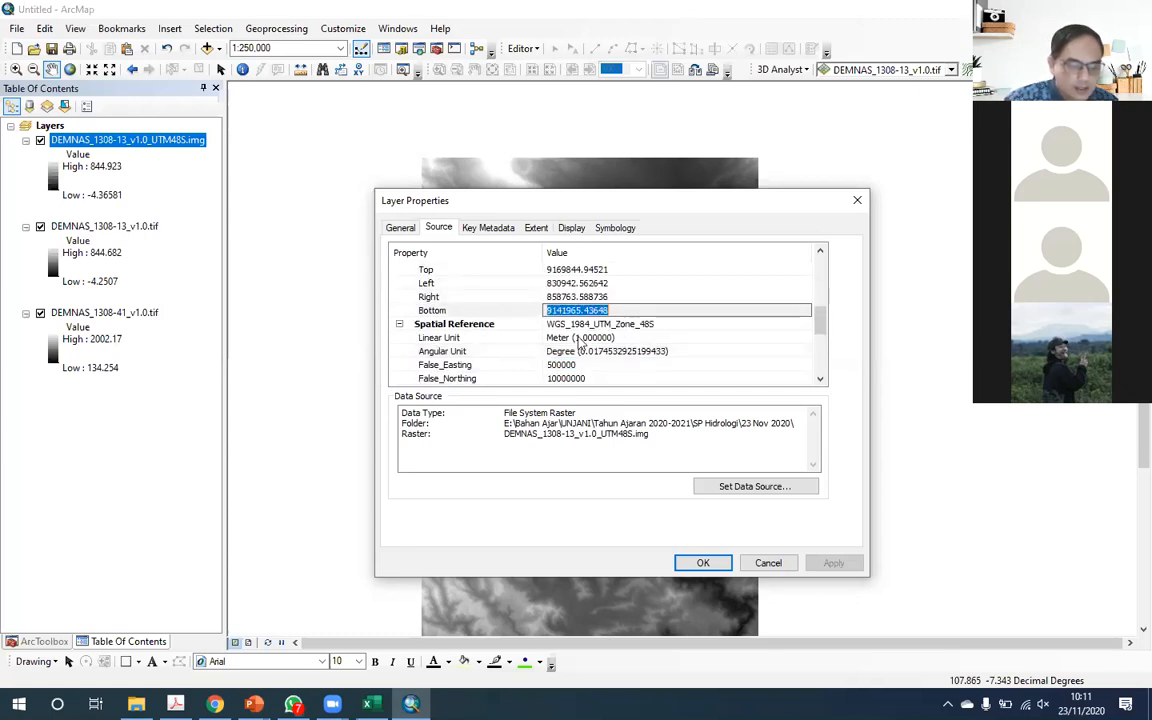
pyautogui.click(580, 337)
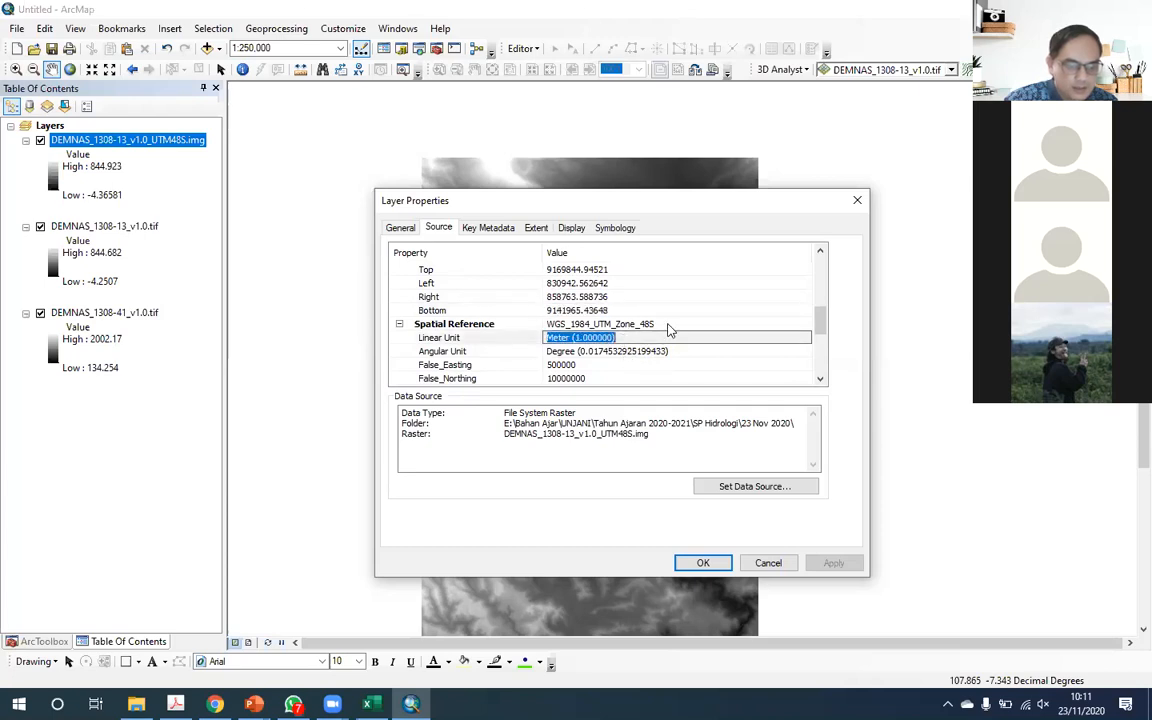
pyautogui.click(600, 323)
# Step: Return to the raster information, recheck the cell size, and close the layer properties
pyautogui.scroll(3, 625, 347)
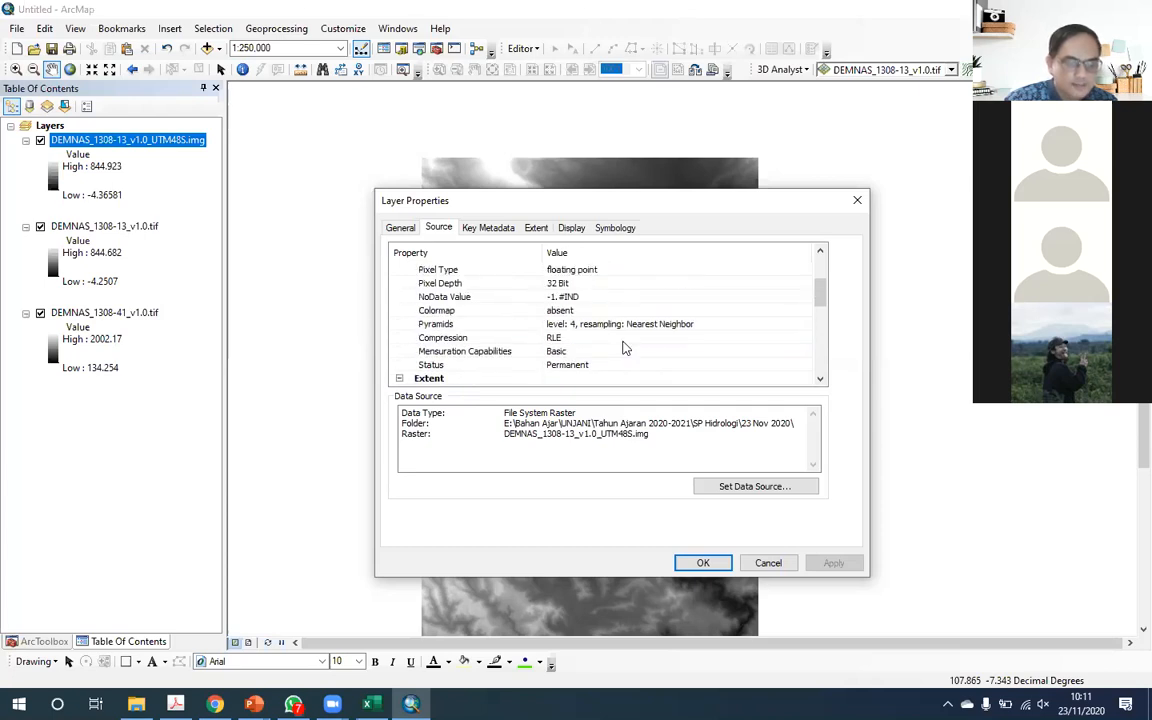
pyautogui.scroll(1, 625, 347)
pyautogui.scroll(1, 610, 325)
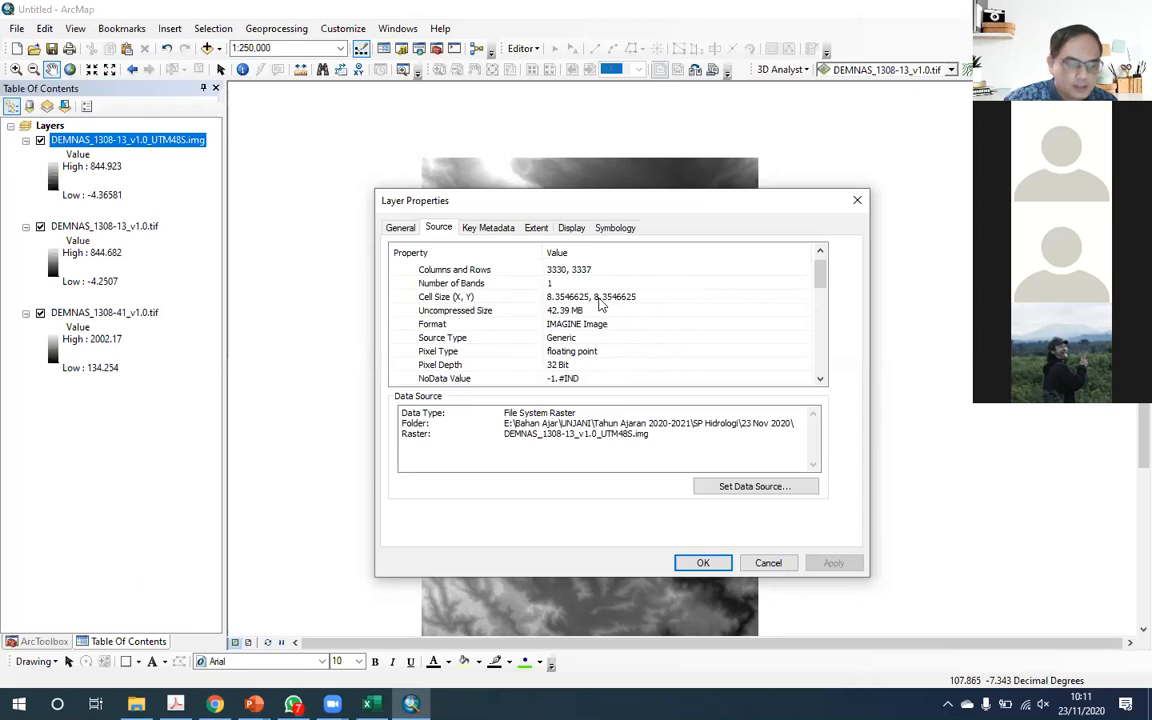
pyautogui.scroll(1, 600, 305)
pyautogui.click(596, 310)
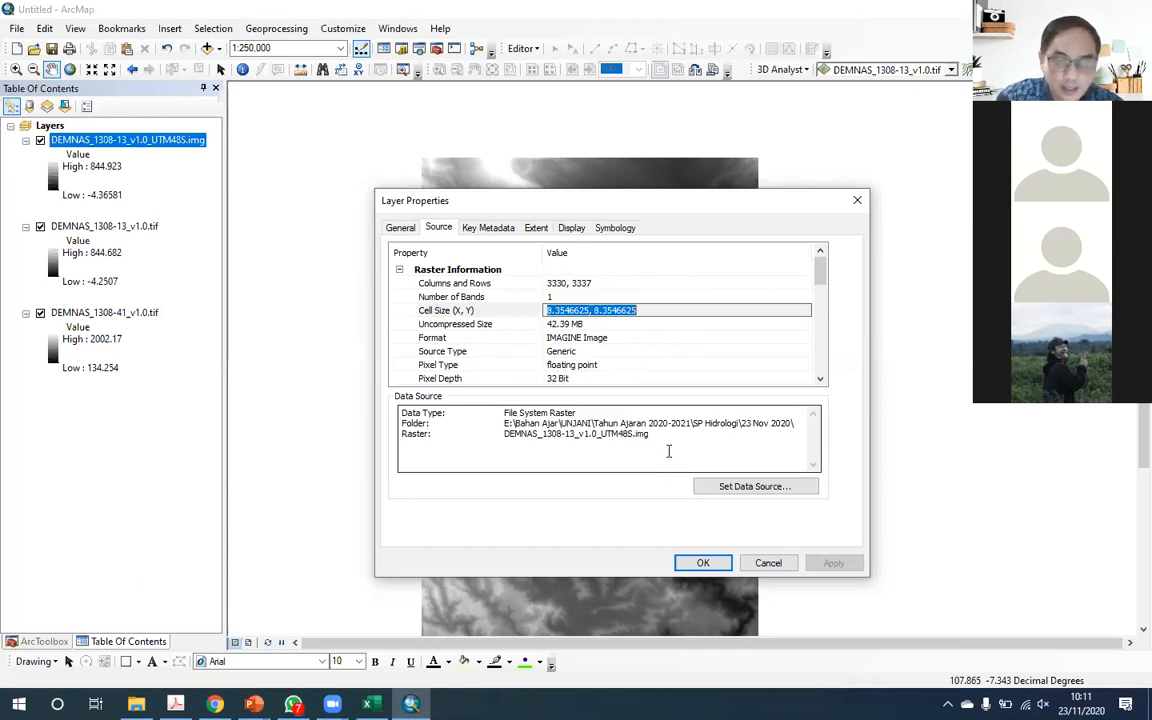
pyautogui.click(704, 563)
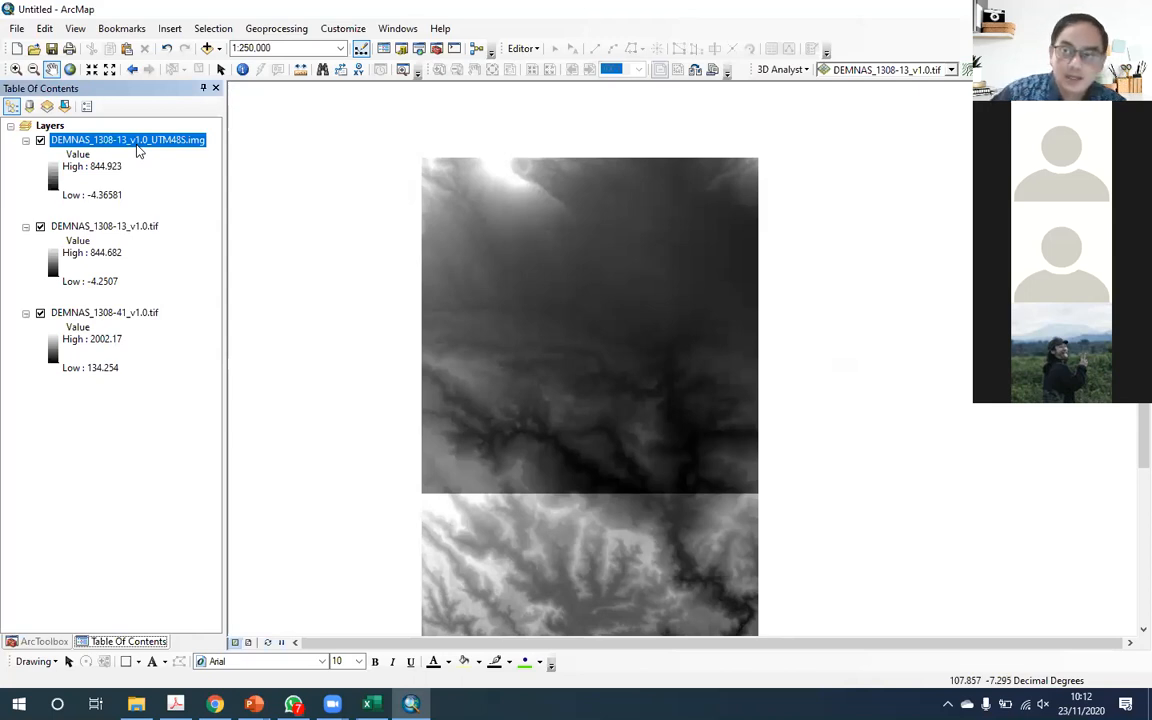
# Step: Compare the layers by toggling both original .tif rasters, leaving DEMNAS_1308-13_v1.0.tif hidden and DEMNAS_1308-41_v1.0.tif shown
pyautogui.click(40, 227)
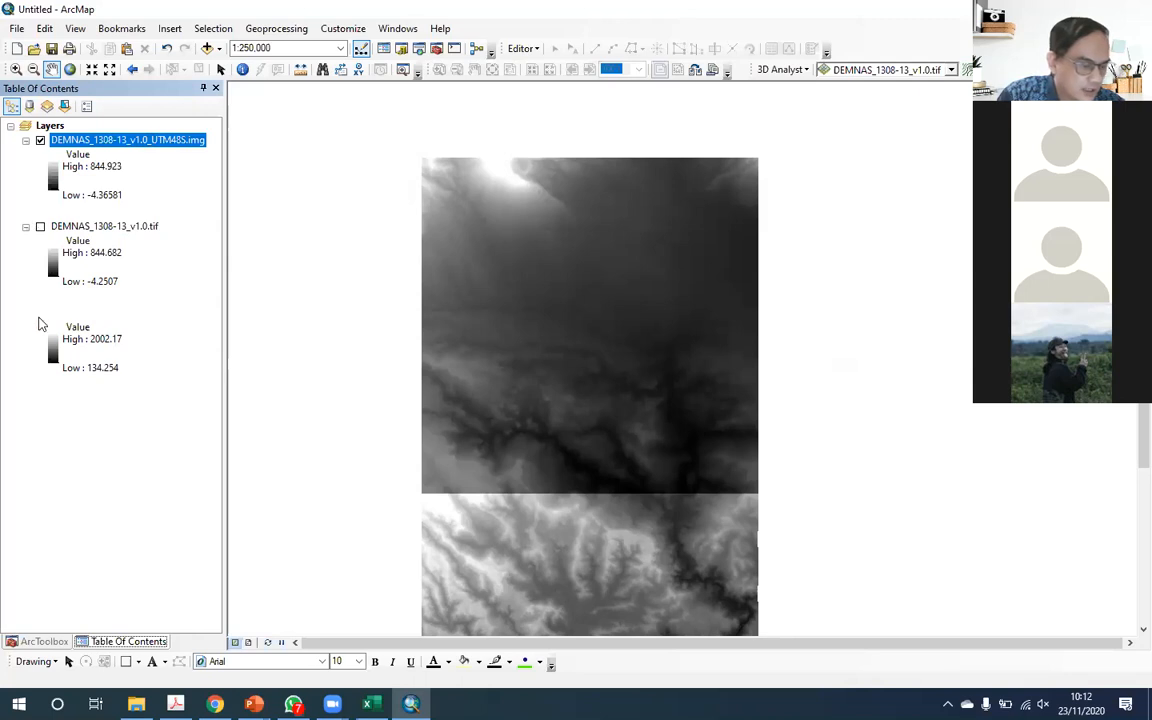
pyautogui.click(40, 313)
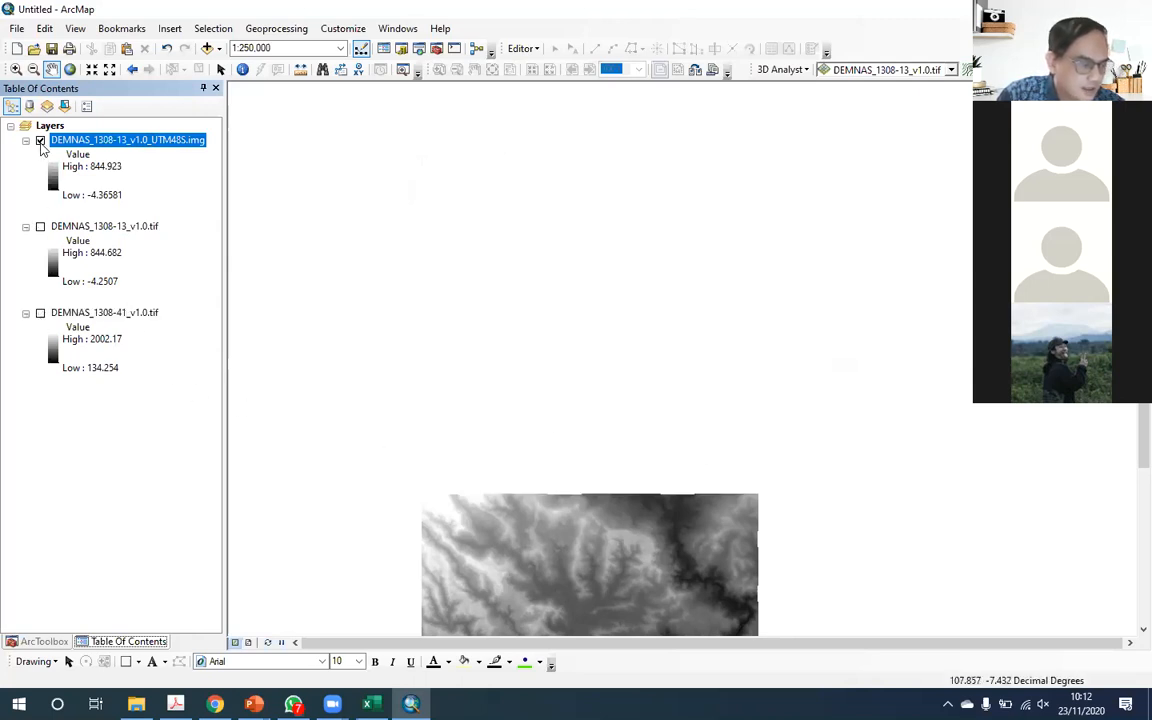
pyautogui.click(40, 228)
pyautogui.click(40, 228)
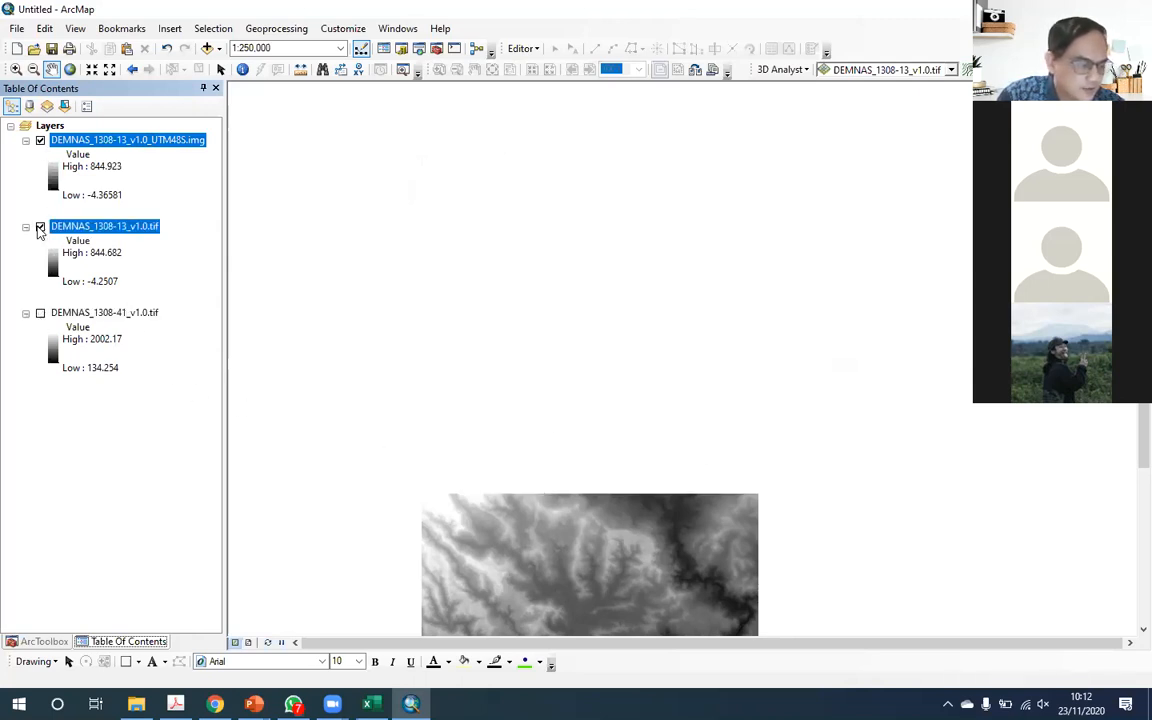
pyautogui.click(41, 316)
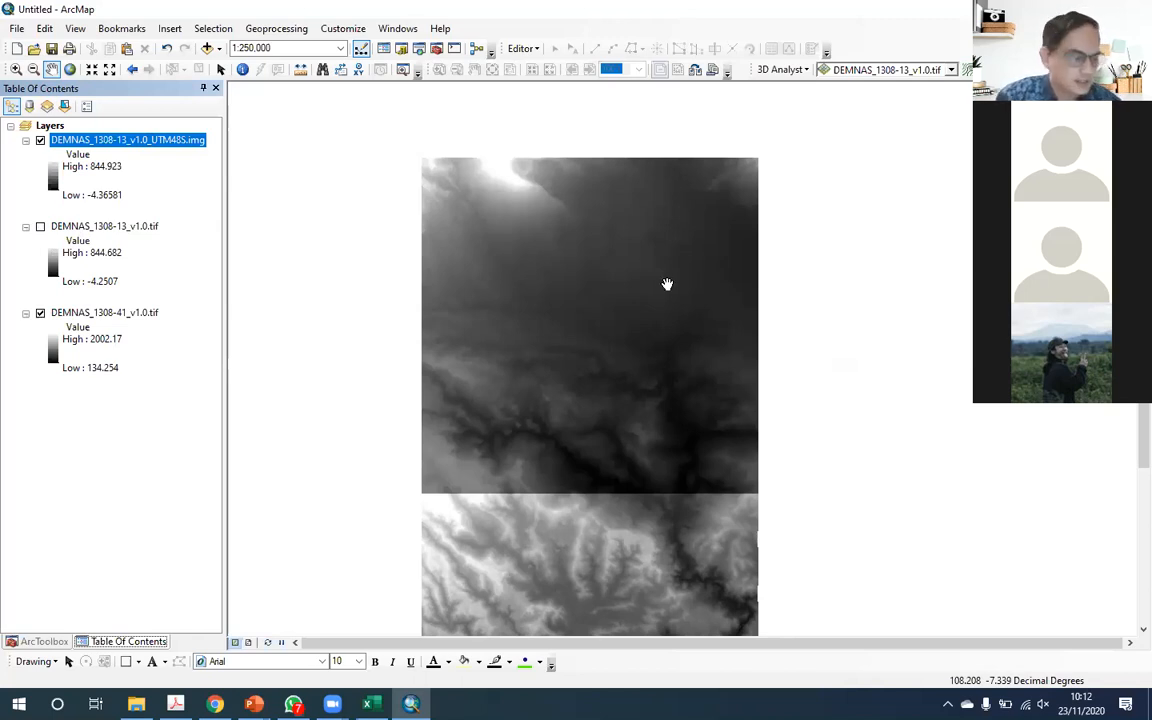
# Step: Select all three raster layers, then start a new document from the Blank Map template
pyautogui.click(95, 314)
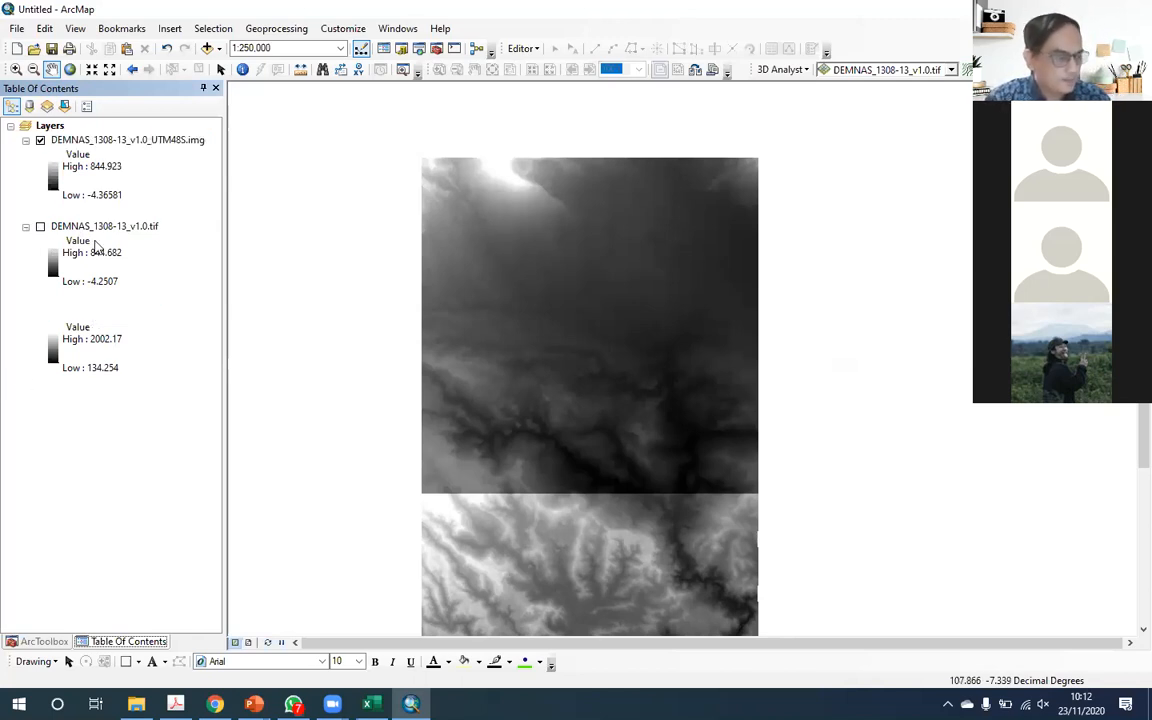
pyautogui.keyDown('shift'); pyautogui.click(128, 142); pyautogui.keyUp('shift')
pyautogui.click(16, 48)
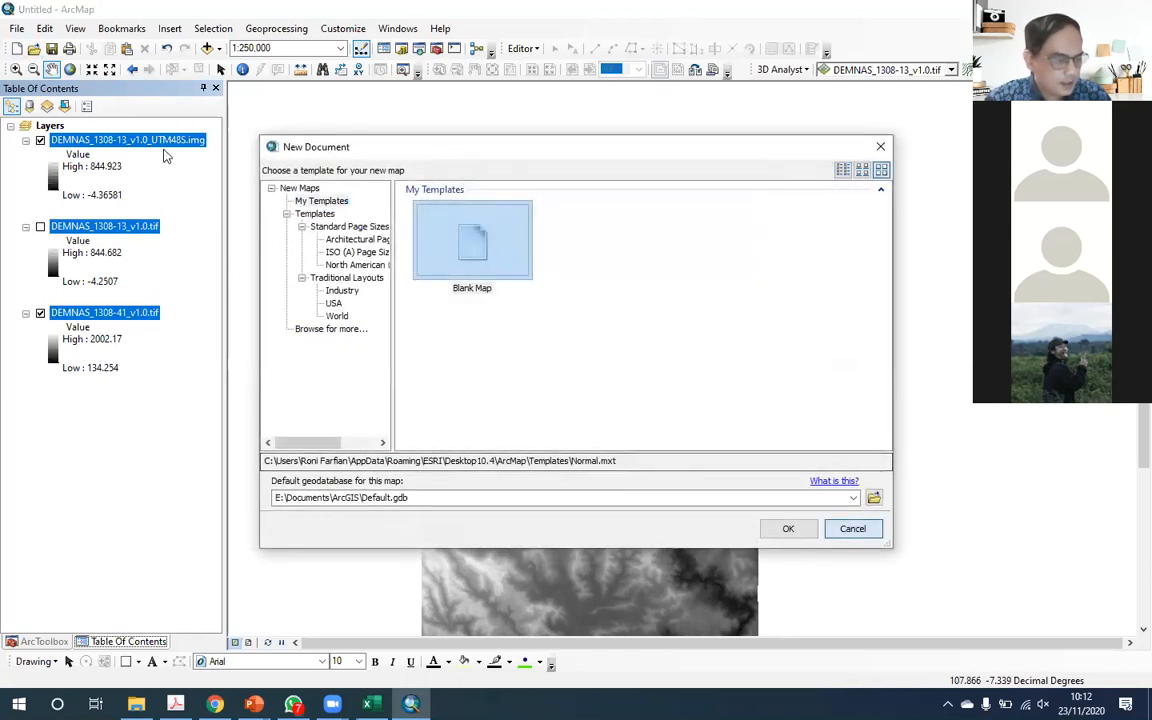
pyautogui.press('Return')
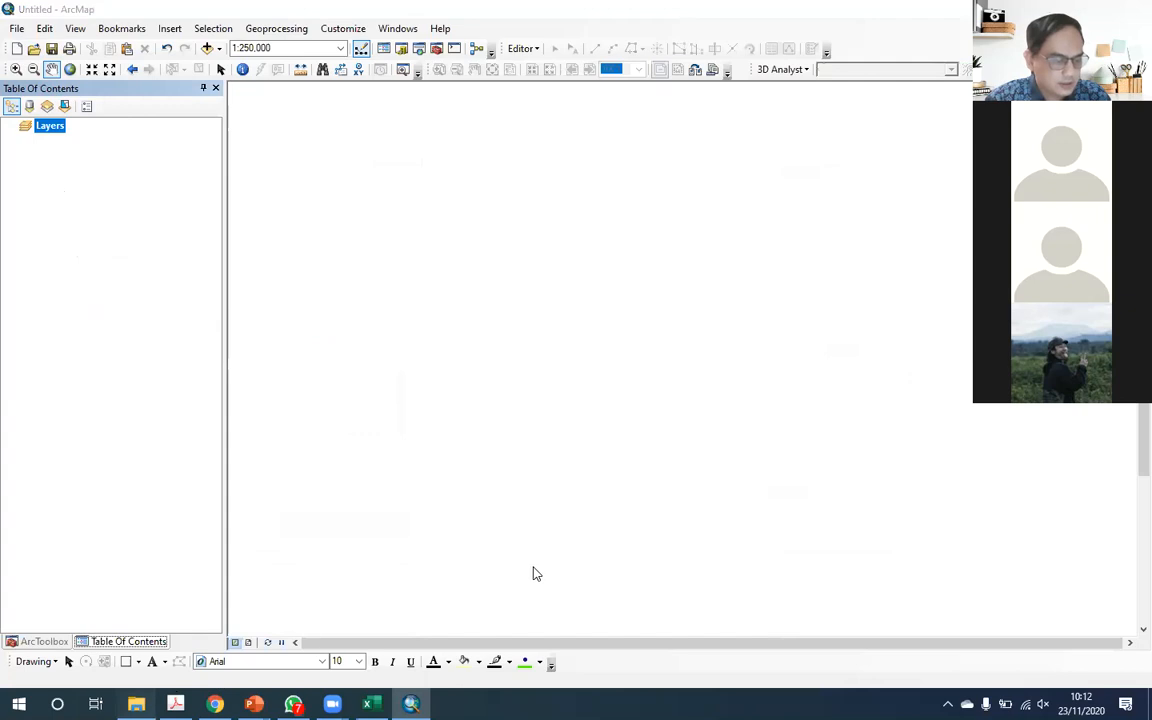
# Step: Switch to File Explorer, look through the 23 Nov 2020 folder, and go up to the Bahan Ajar folder
pyautogui.hotkey('alt', 'Tab')
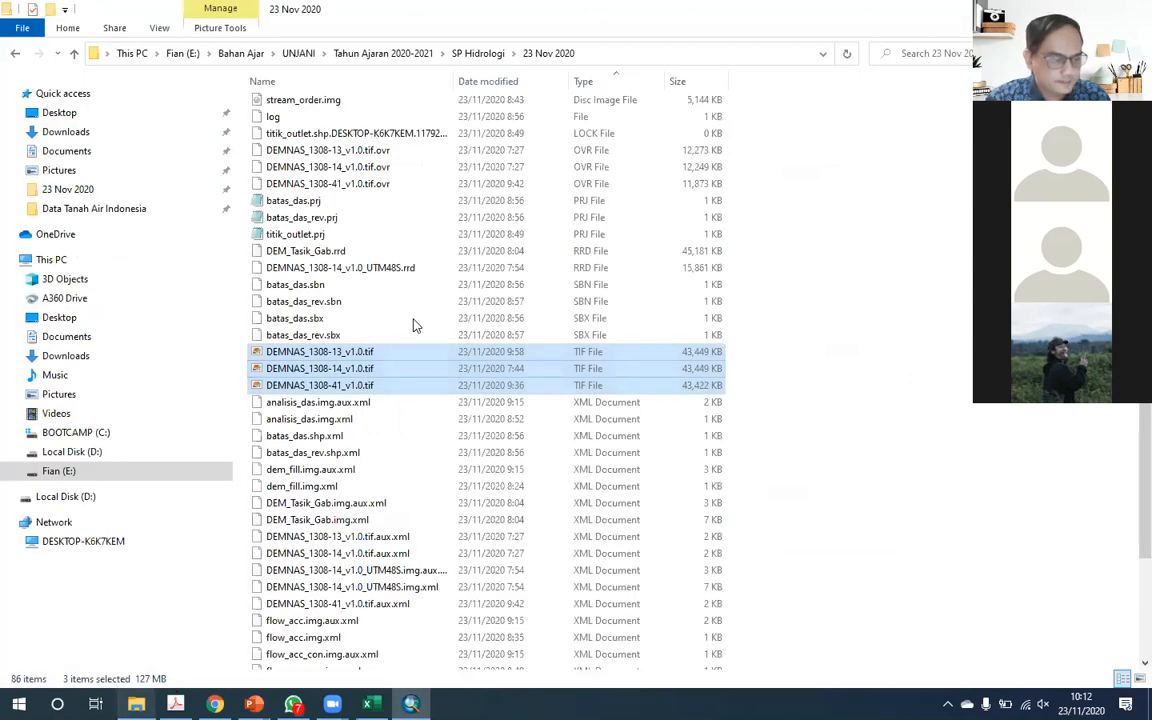
pyautogui.scroll(6, 314, 148)
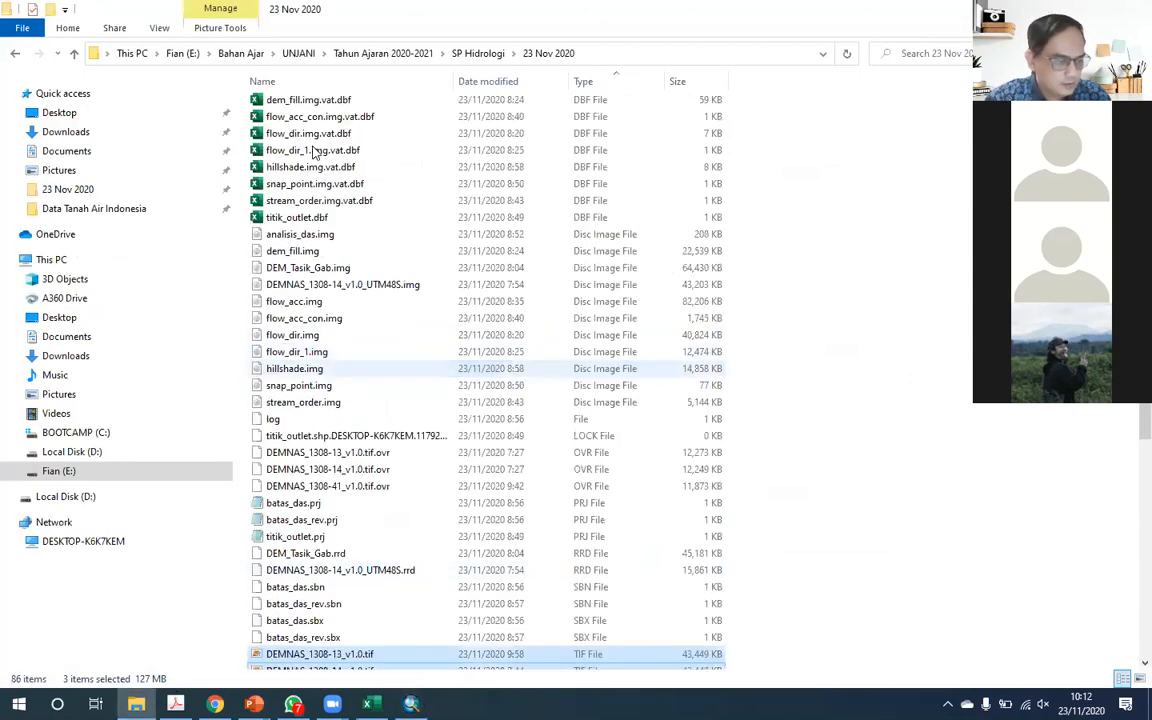
pyautogui.scroll(-8, 314, 150)
pyautogui.click(299, 54)
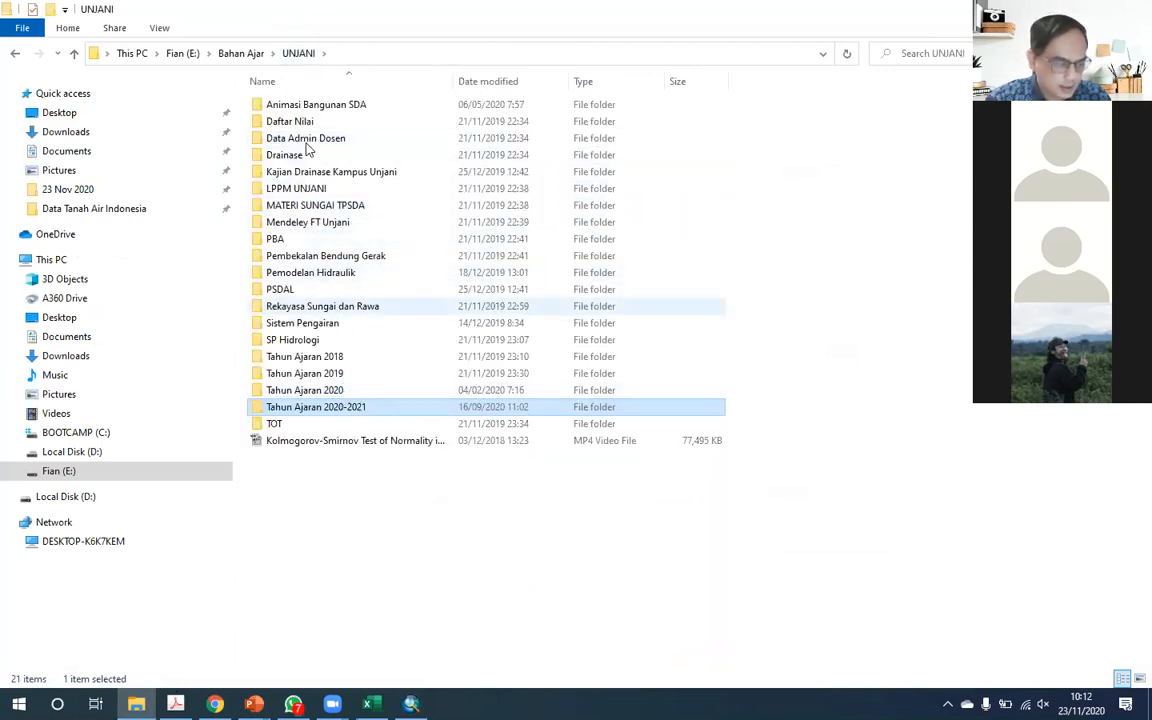
pyautogui.click(244, 54)
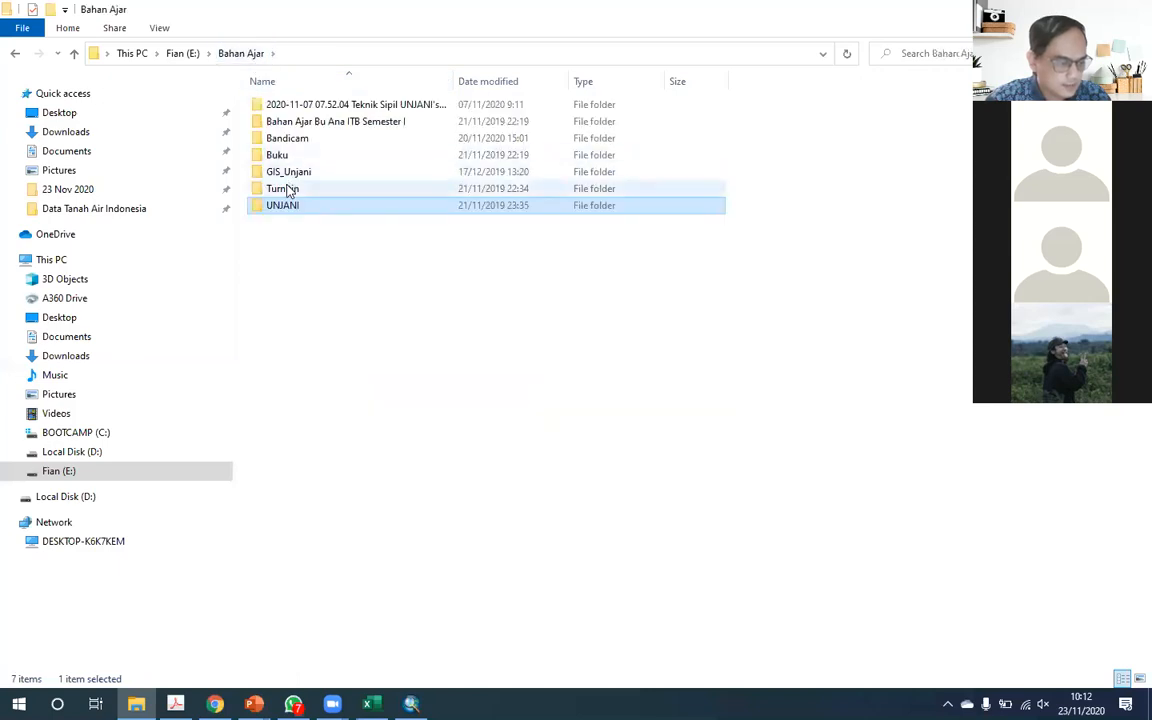
# Step: Open the Data Tanah Air Indonesia folder inside GIS_Unjani and find the DEMNAS UTM48s .tif rasters
pyautogui.click(286, 175)
pyautogui.doubleClick(286, 176)
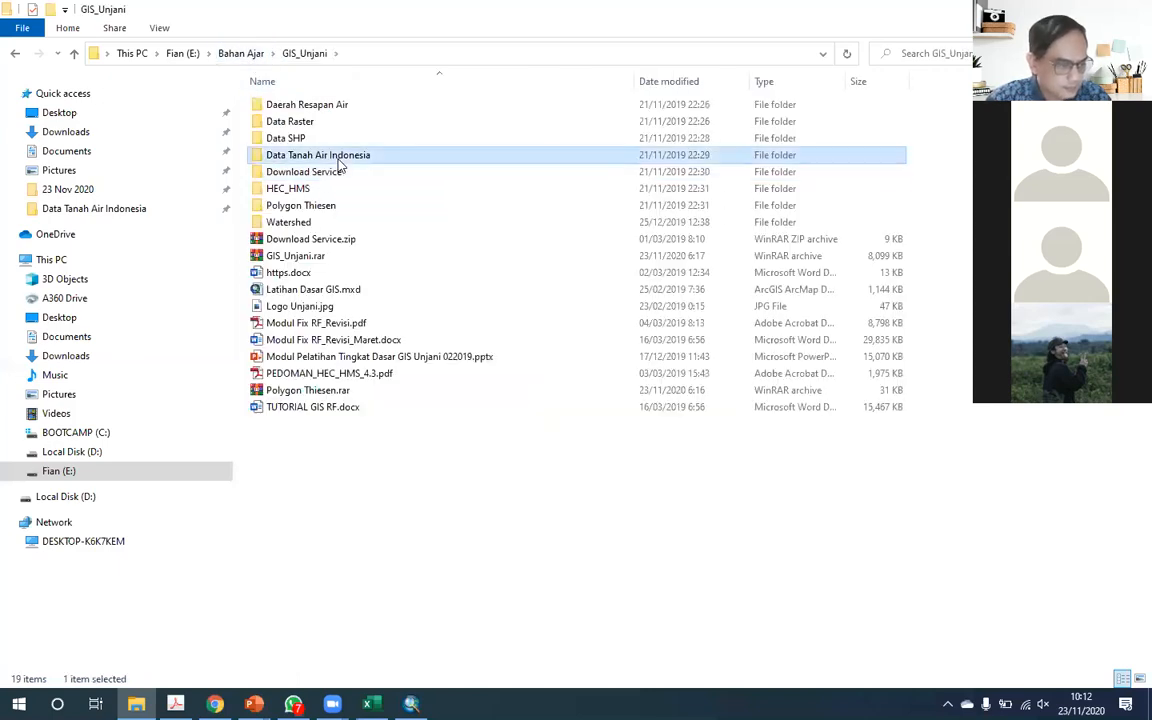
pyautogui.doubleClick(338, 160)
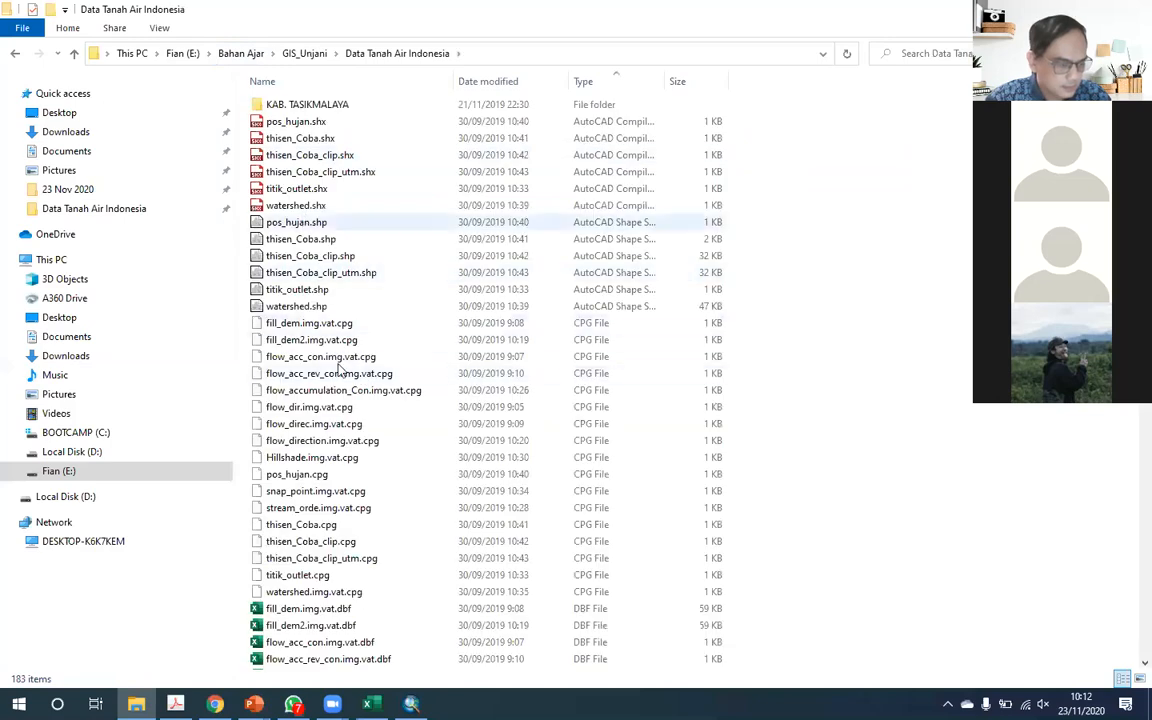
pyautogui.scroll(-1, 350, 407)
pyautogui.scroll(-11, 350, 407)
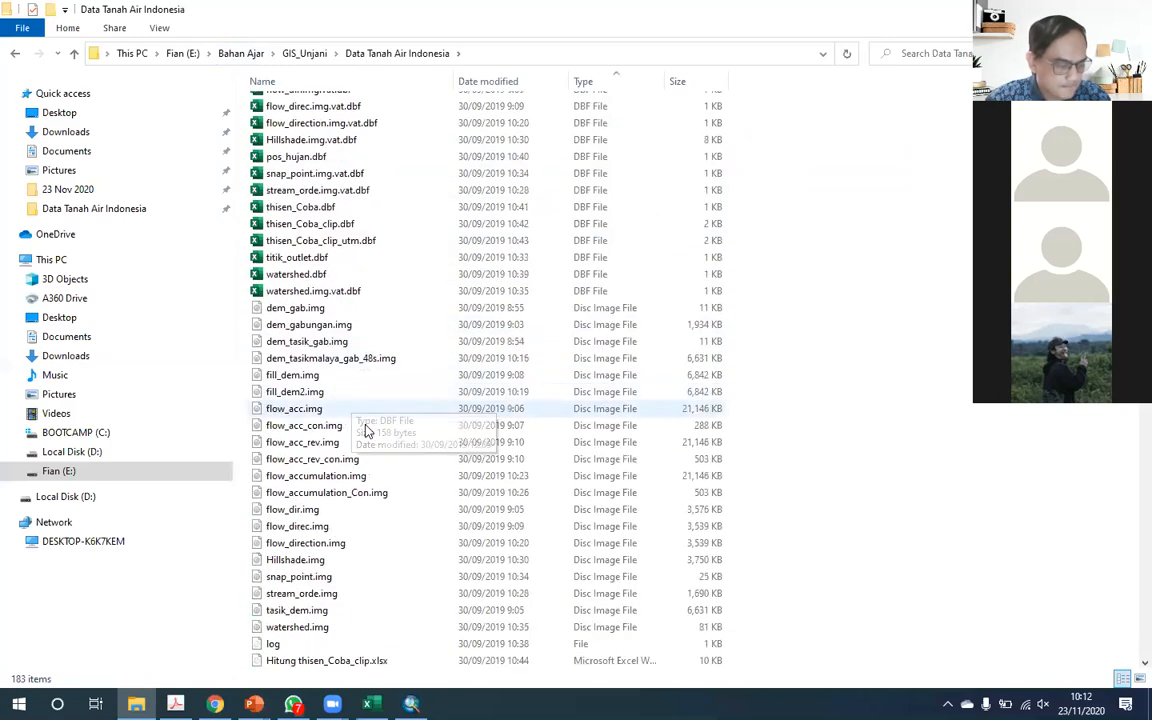
pyautogui.scroll(-8, 366, 433)
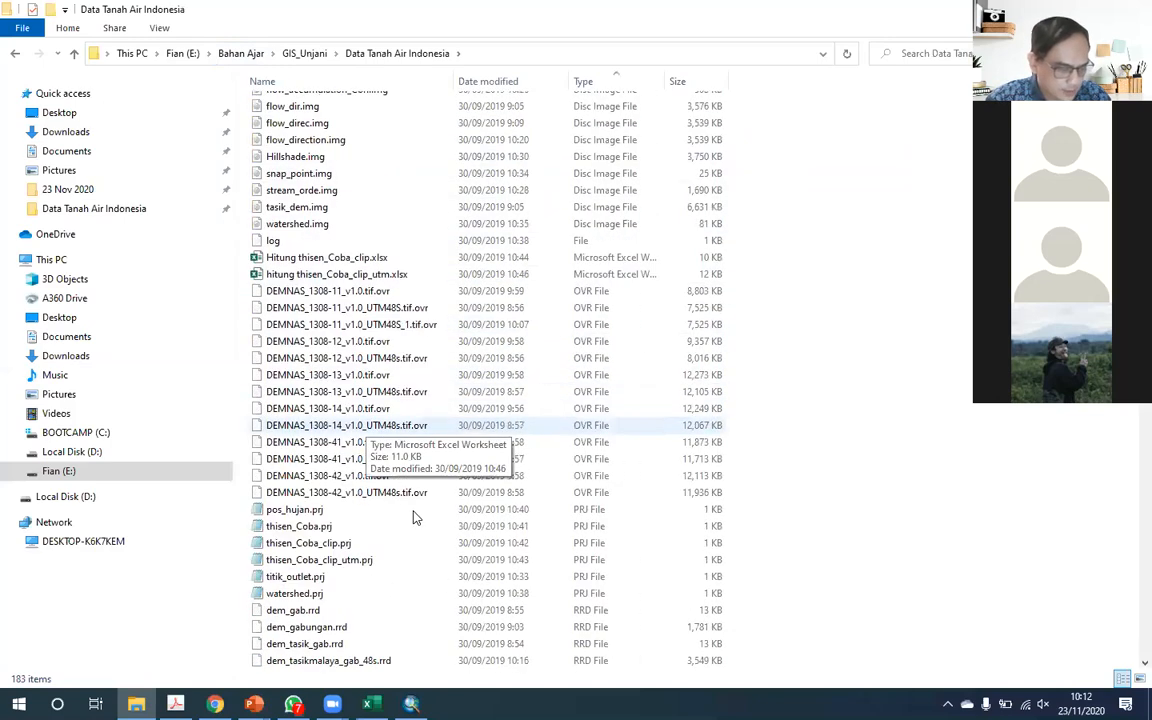
pyautogui.scroll(-10, 418, 455)
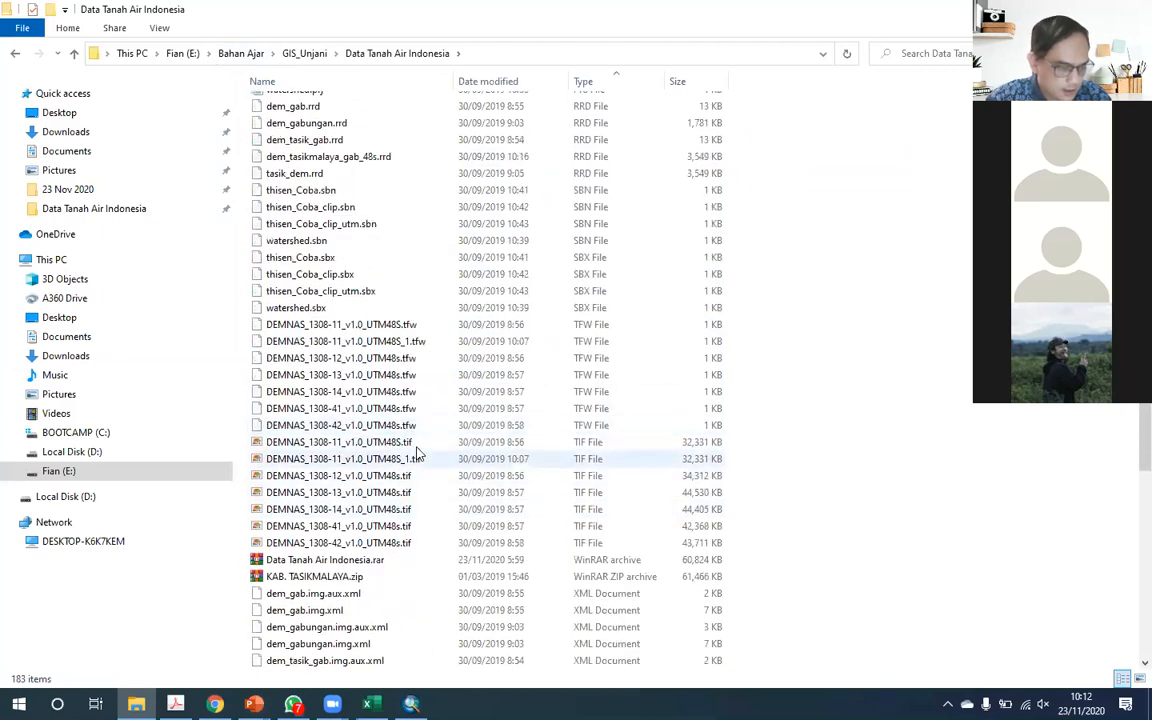
# Step: Add the six DEMNAS UTM48s .tif rasters to the ArcMap document, leaving out DEMNAS_1308-11_v1.0_UTM48S_1.tif
pyautogui.click(370, 441)
pyautogui.keyDown('shift'); pyautogui.click(399, 542); pyautogui.keyUp('shift')
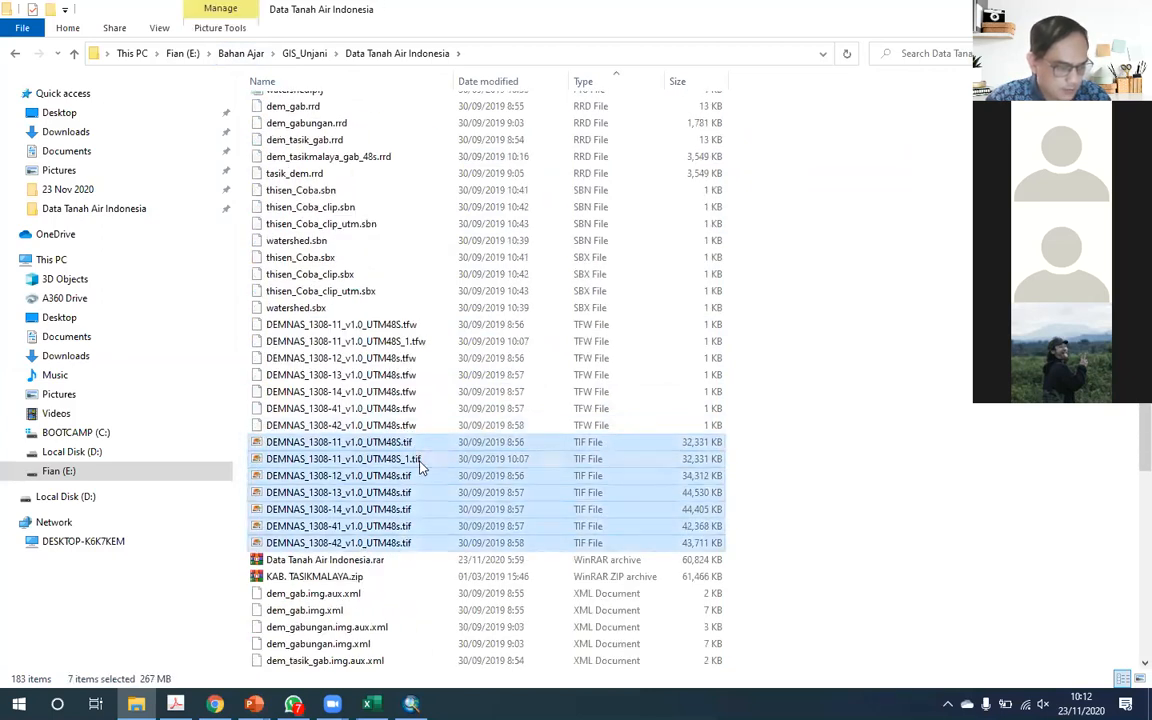
pyautogui.keyDown('ctrl'); pyautogui.click(420, 462); pyautogui.keyUp('ctrl')
pyautogui.moveTo(351, 446); pyautogui.dragTo(157, 245)
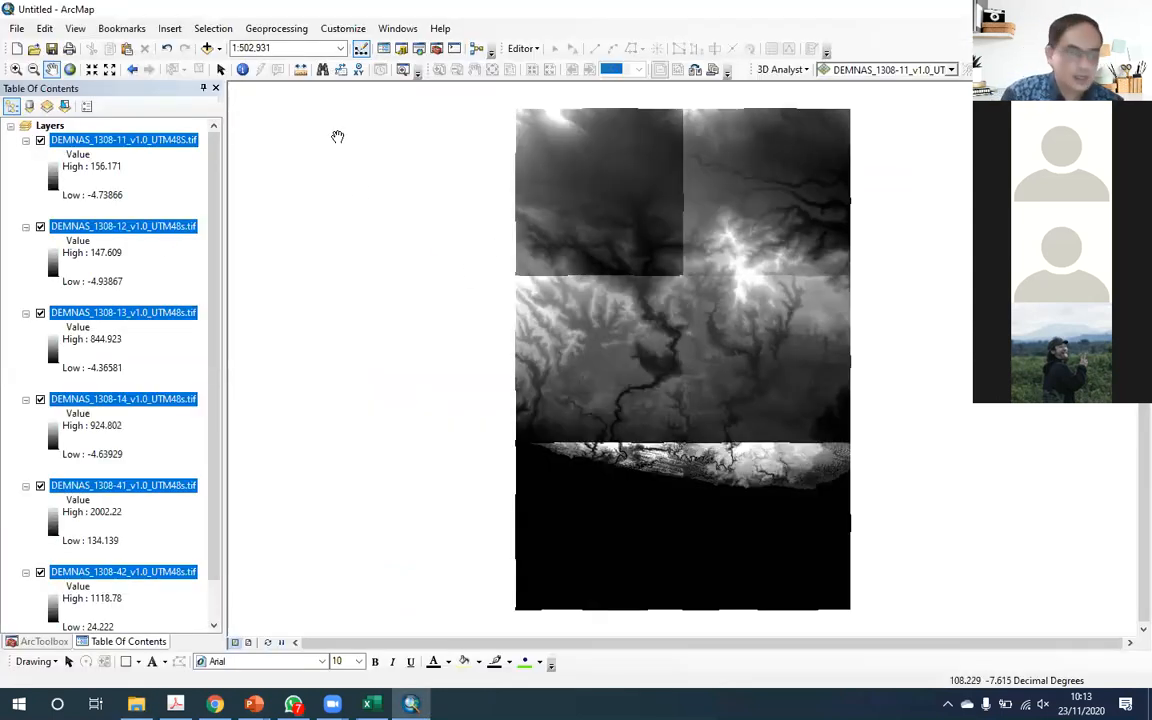
# Step: Collapse the legends of all six DEMNAS raster layers and show the map at a scale of 1:600,000
pyautogui.click(26, 140)
pyautogui.click(26, 154)
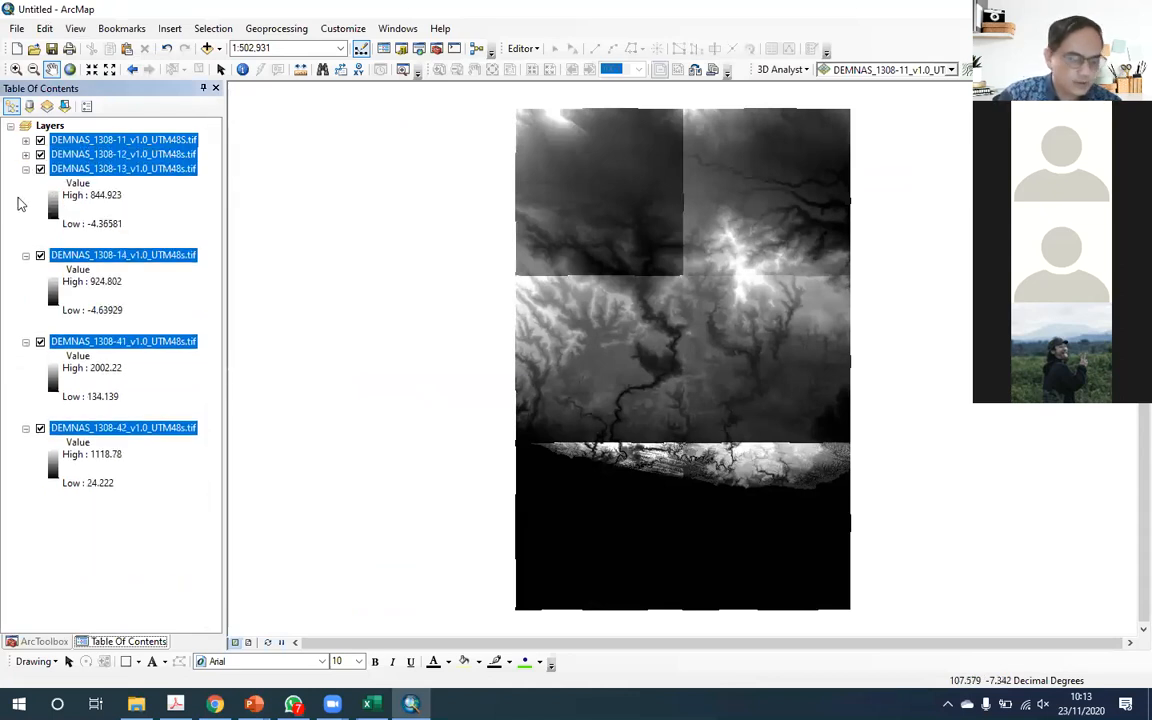
pyautogui.click(26, 169)
pyautogui.click(26, 183)
pyautogui.click(26, 197)
pyautogui.click(26, 212)
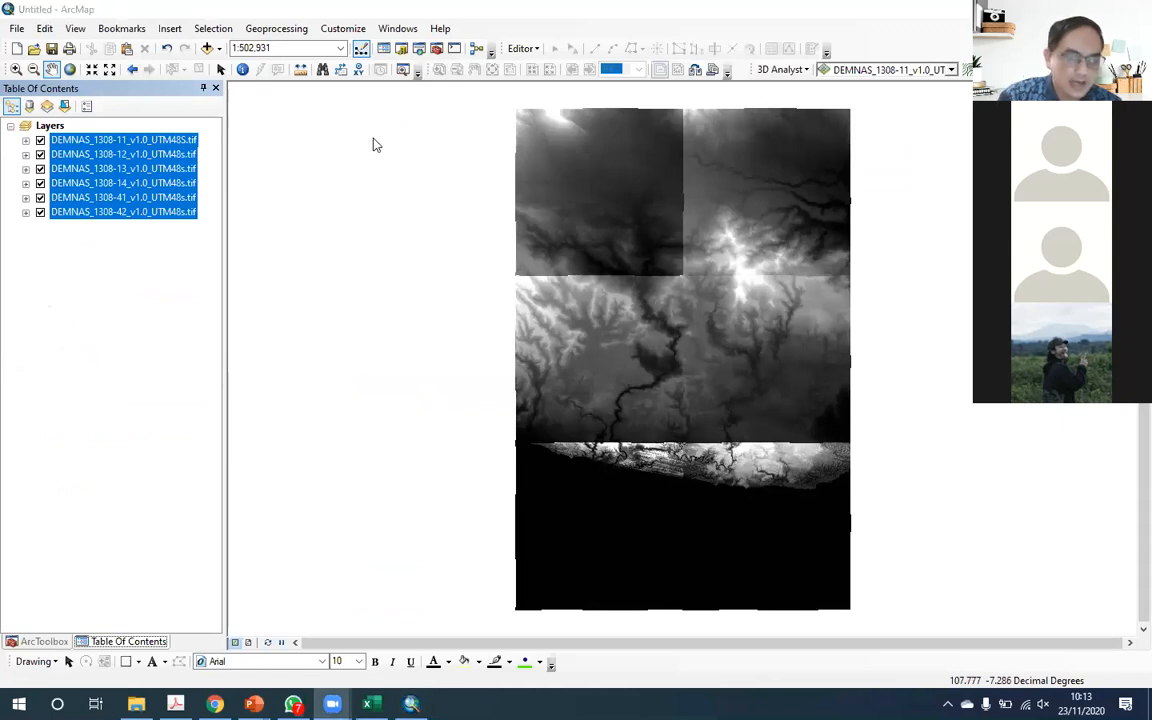
pyautogui.scroll(1, 672, 482)
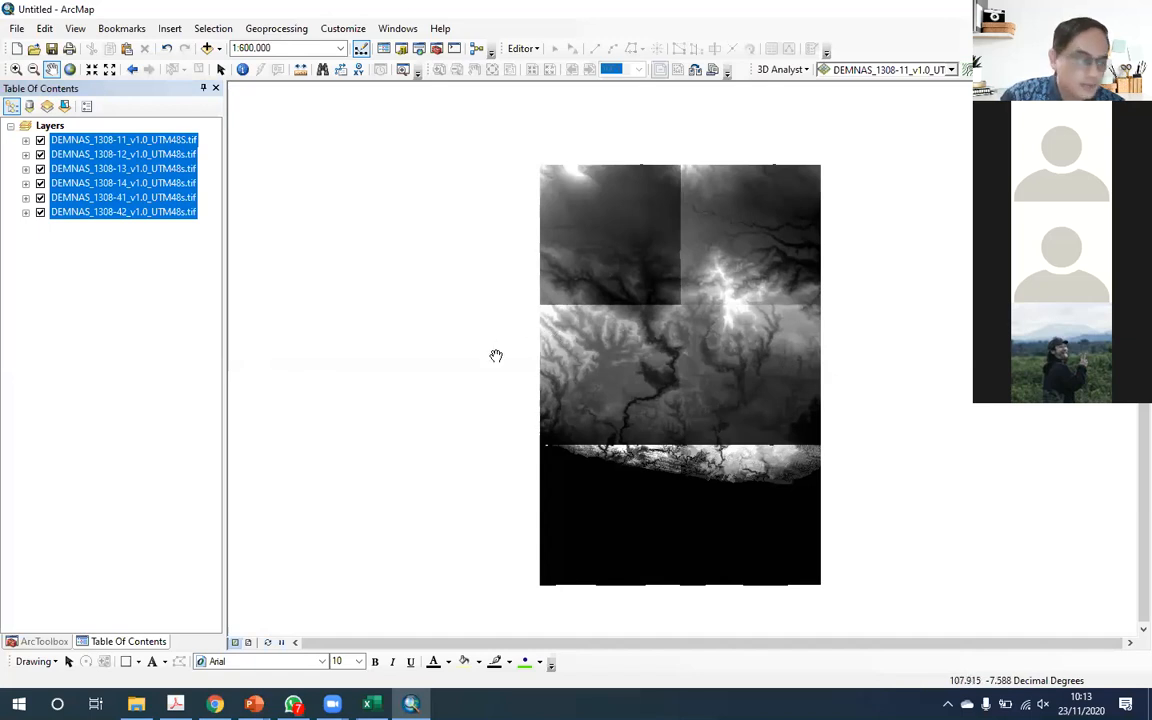
# Step: Set the data frame's coordinate system to the WGS_1984_UTM_Zone_48S used by the layers and apply it
pyautogui.click(48, 125)
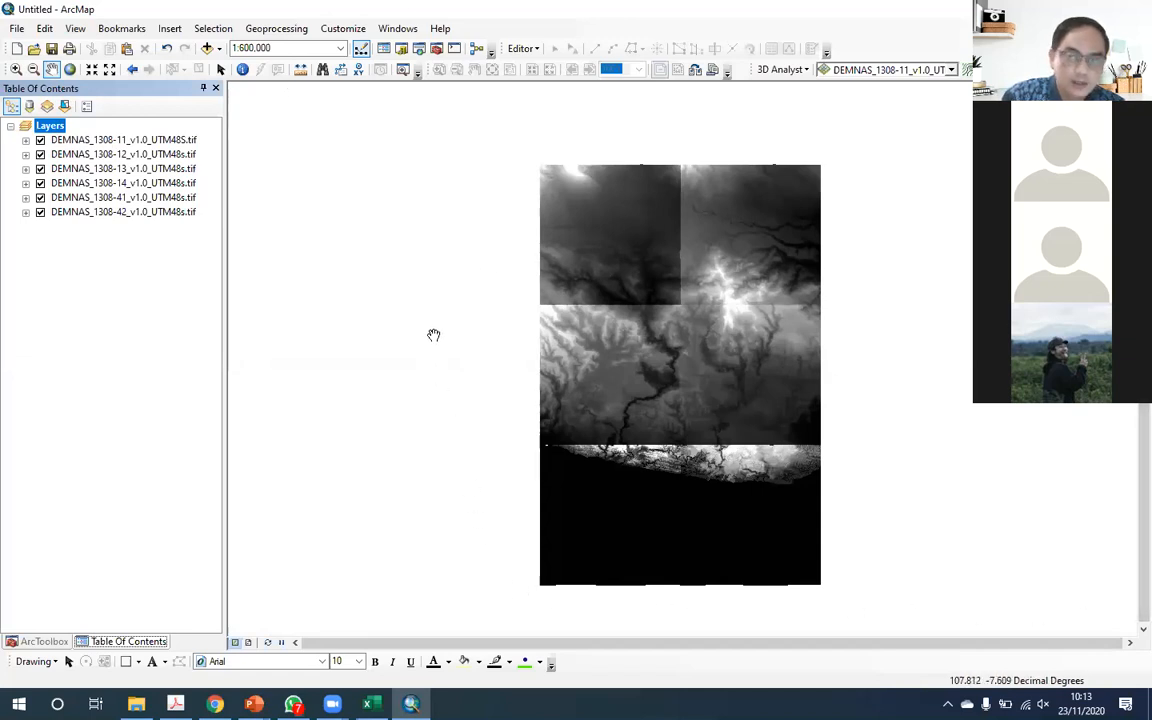
pyautogui.doubleClick(50, 125)
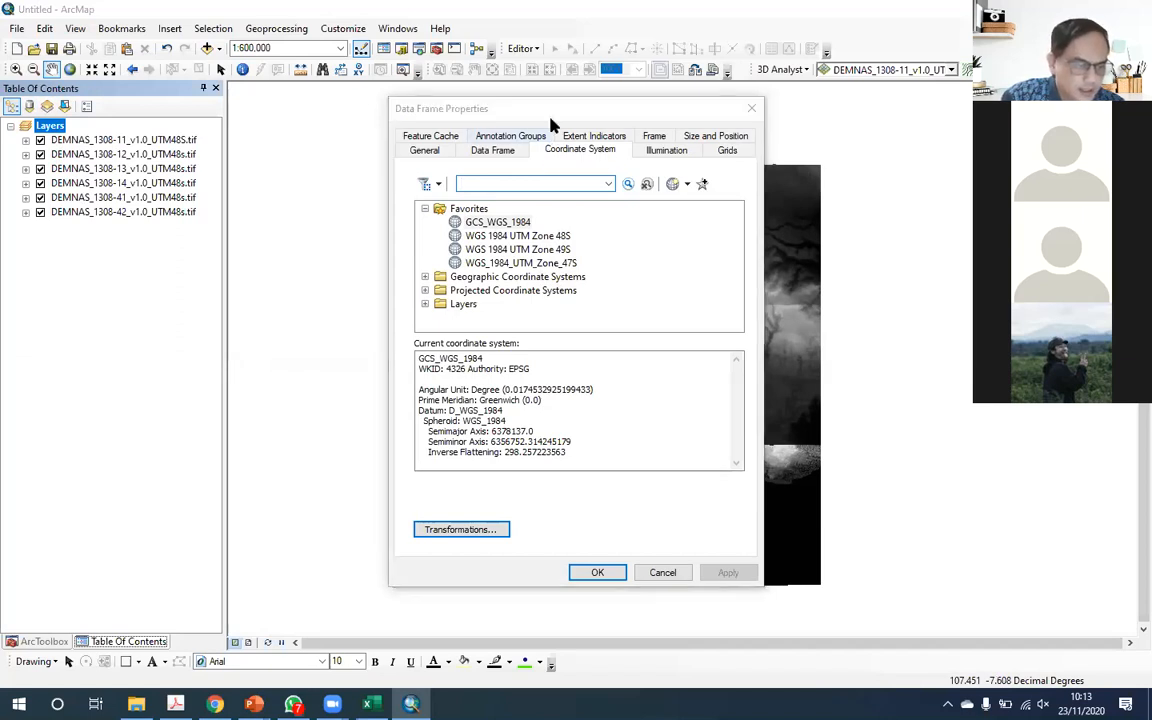
pyautogui.click(476, 108)
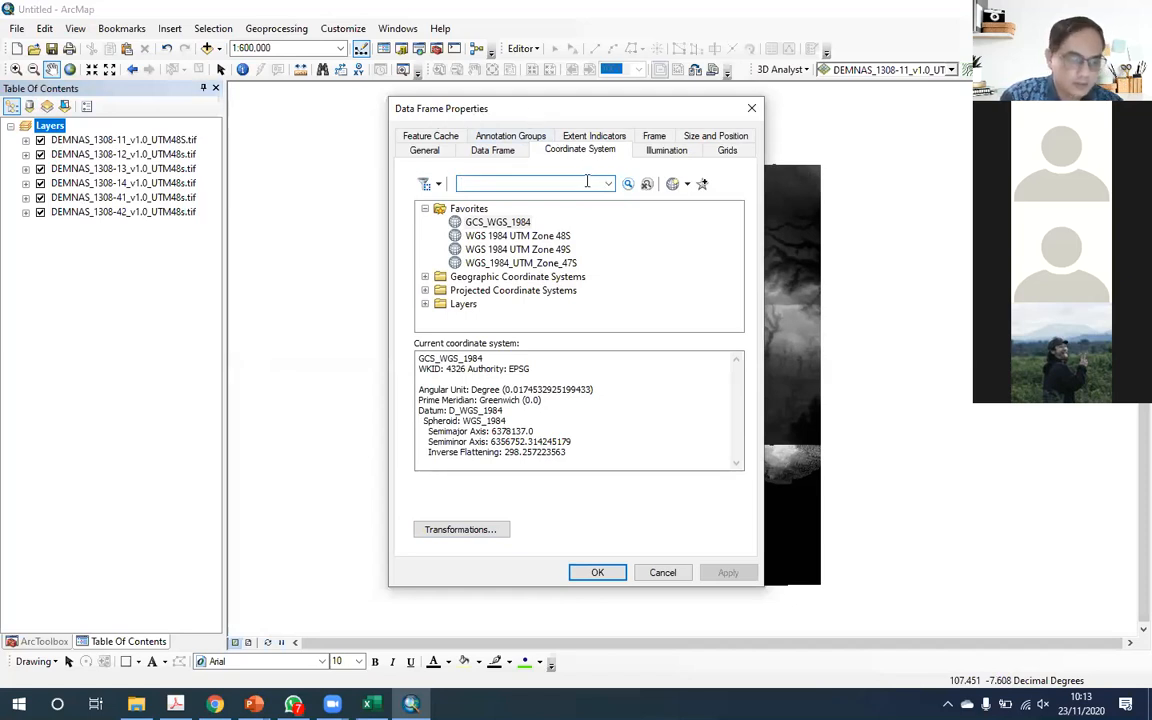
pyautogui.click(495, 291)
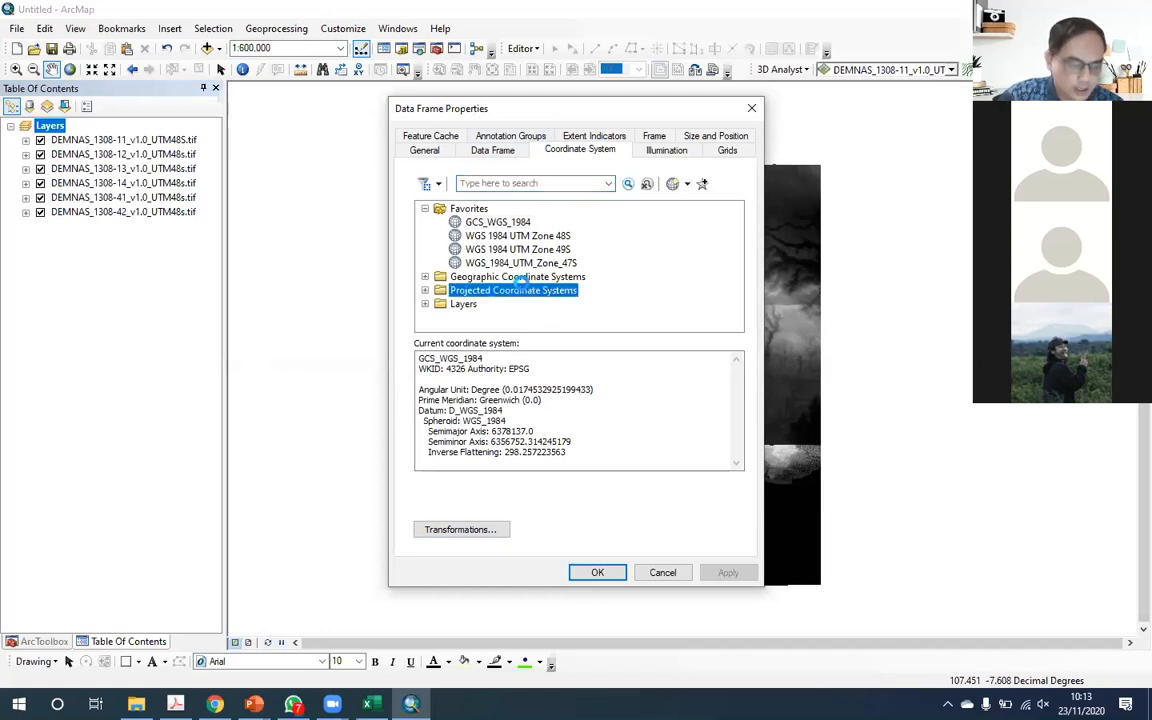
pyautogui.doubleClick(495, 291)
pyautogui.scroll(-2, 527, 287)
pyautogui.scroll(2, 527, 287)
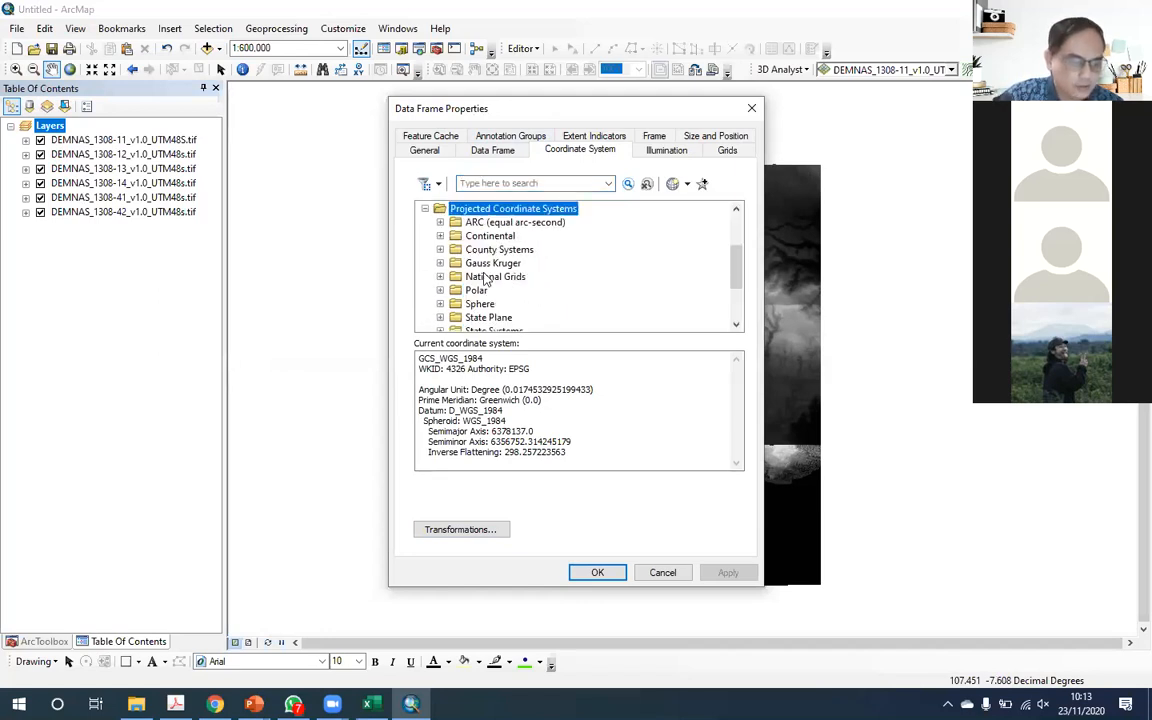
pyautogui.click(426, 209)
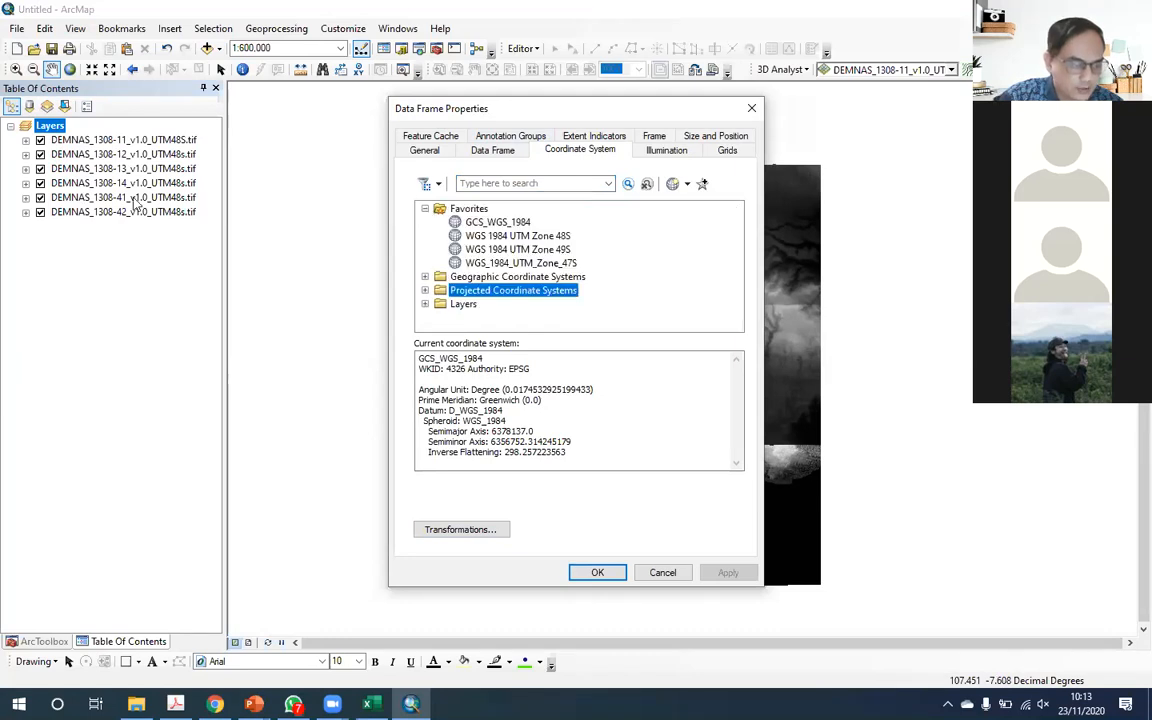
pyautogui.click(425, 304)
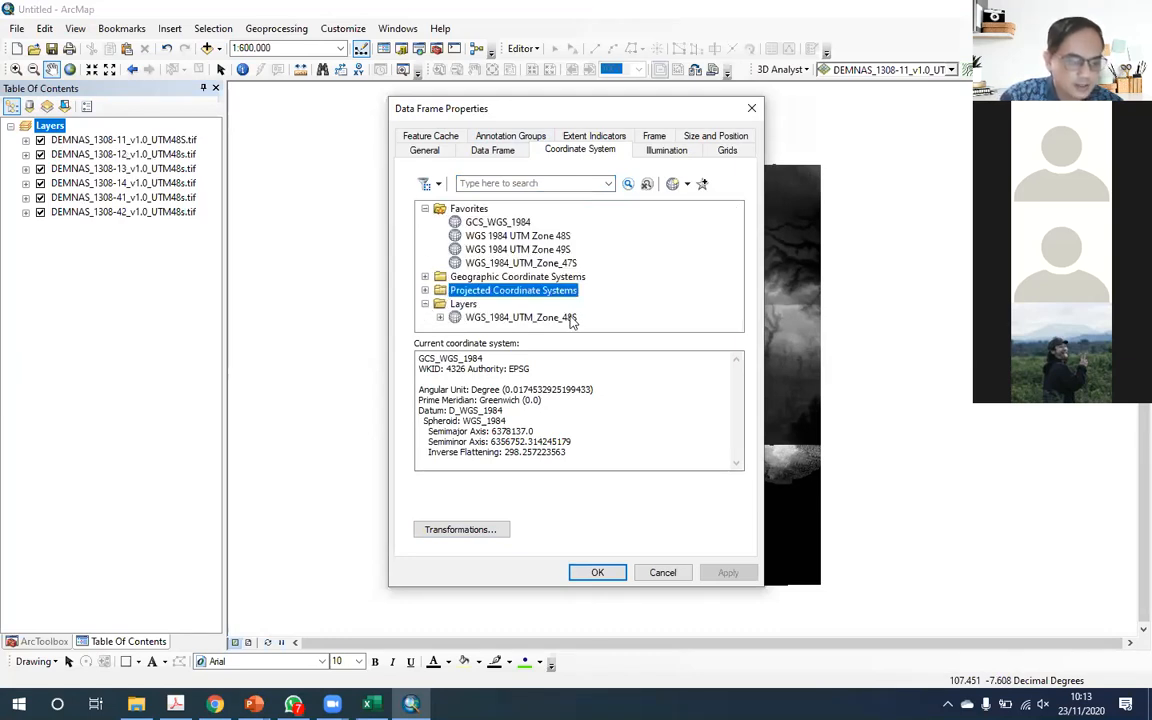
pyautogui.click(561, 318)
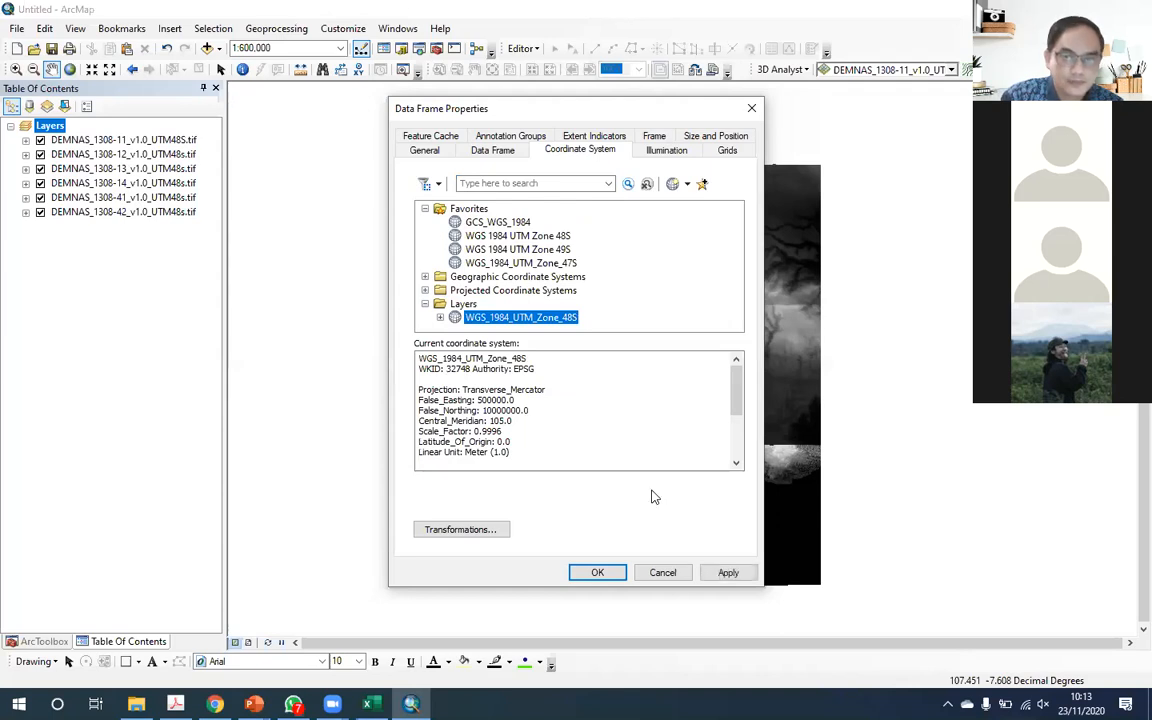
pyautogui.click(726, 574)
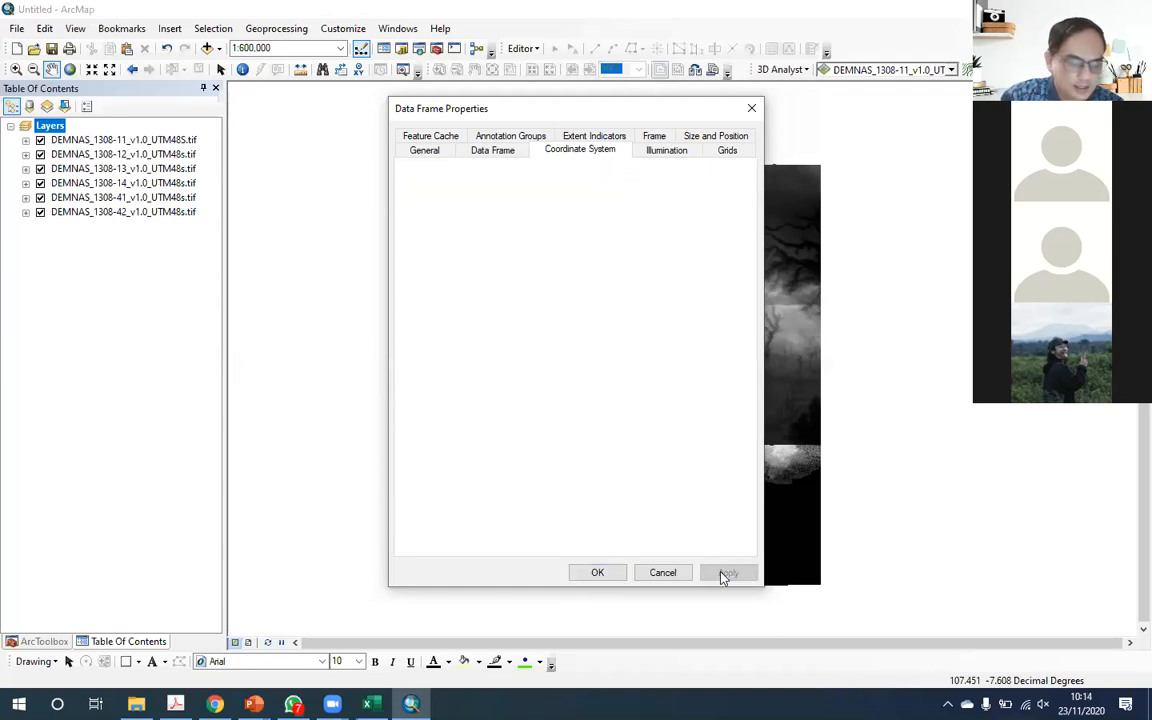
pyautogui.click(606, 573)
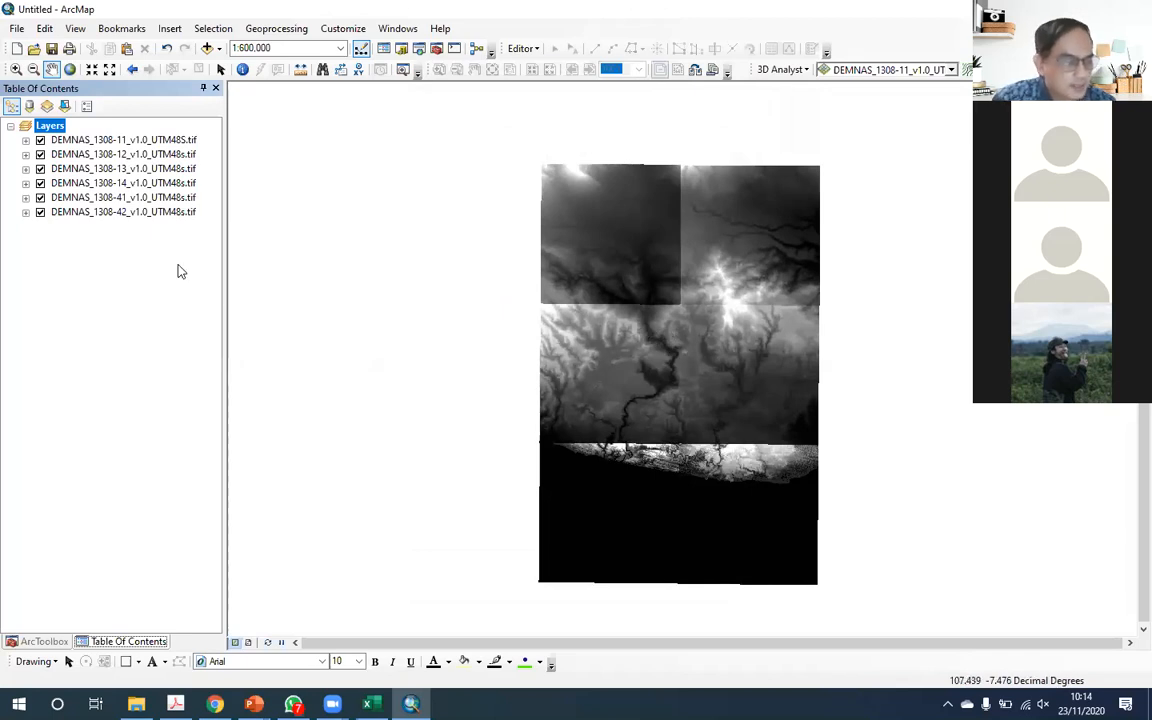
# Step: Hide the six DEMNAS layers one by one, and show them all again to check each tile's position
pyautogui.click(40, 140)
pyautogui.click(40, 154)
pyautogui.click(40, 168)
pyautogui.click(40, 183)
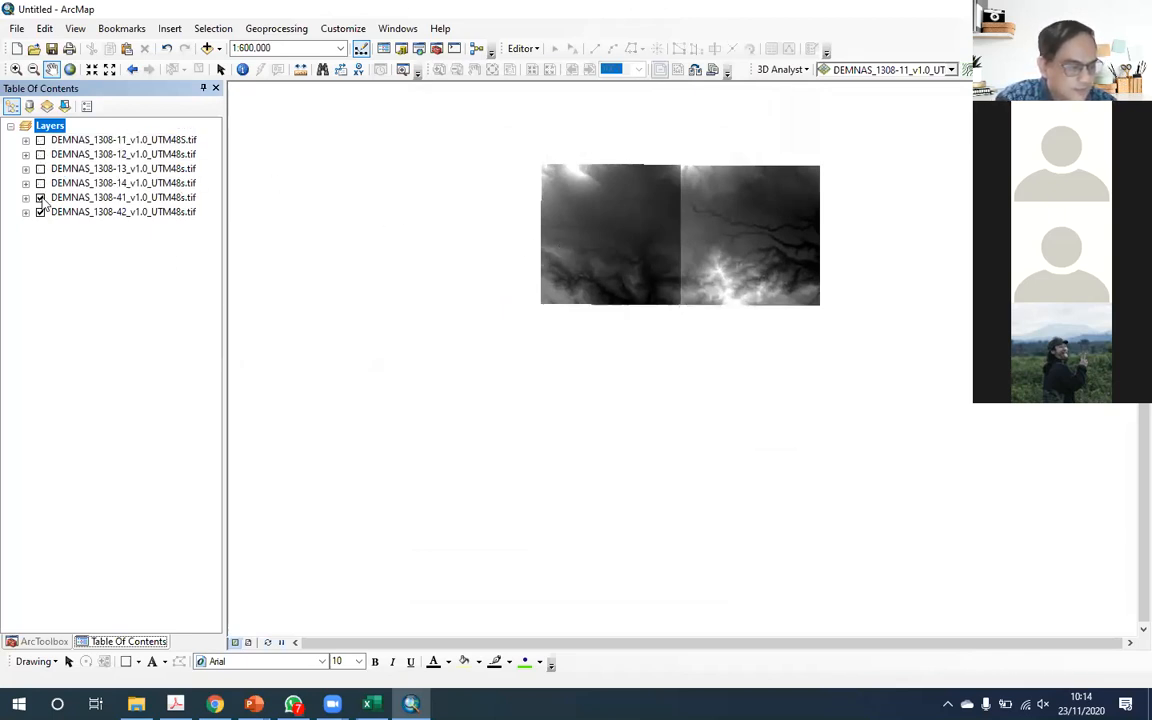
pyautogui.click(40, 197)
pyautogui.click(40, 212)
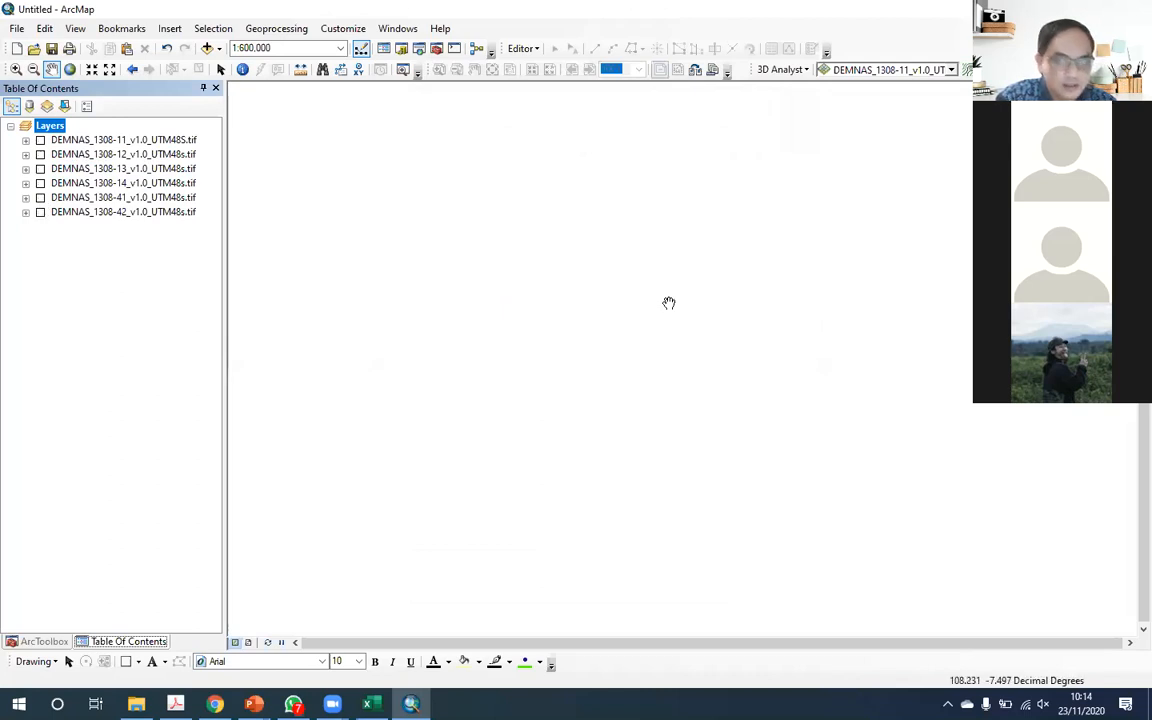
pyautogui.click(40, 140)
pyautogui.click(40, 154)
pyautogui.click(40, 168)
pyautogui.click(40, 183)
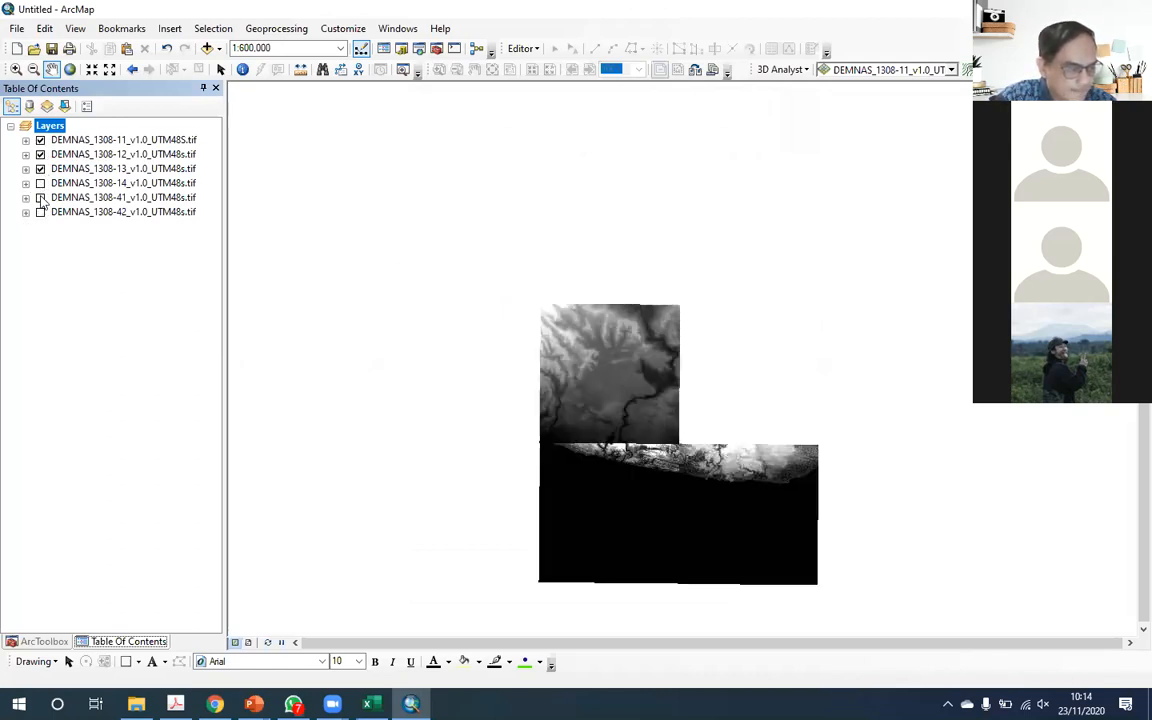
pyautogui.click(40, 197)
pyautogui.click(40, 212)
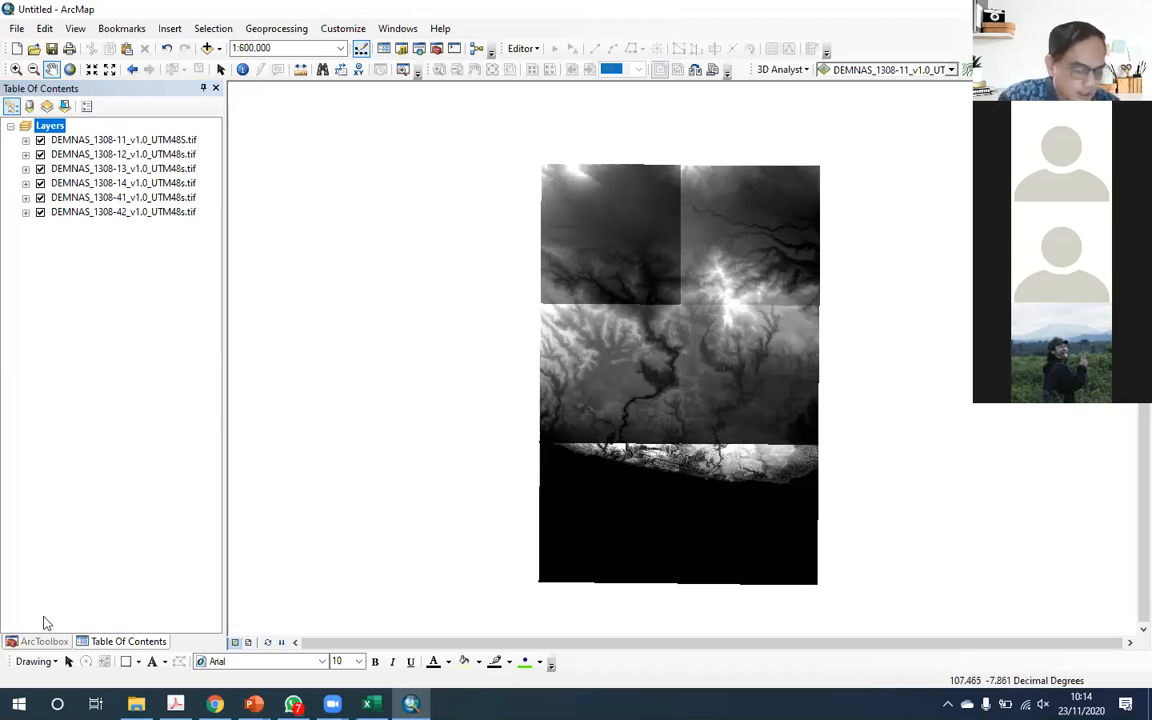
# Step: Return to ArcToolbox, collapse the Projections and Transformations toolset, and select Data Management Tools
pyautogui.click(44, 641)
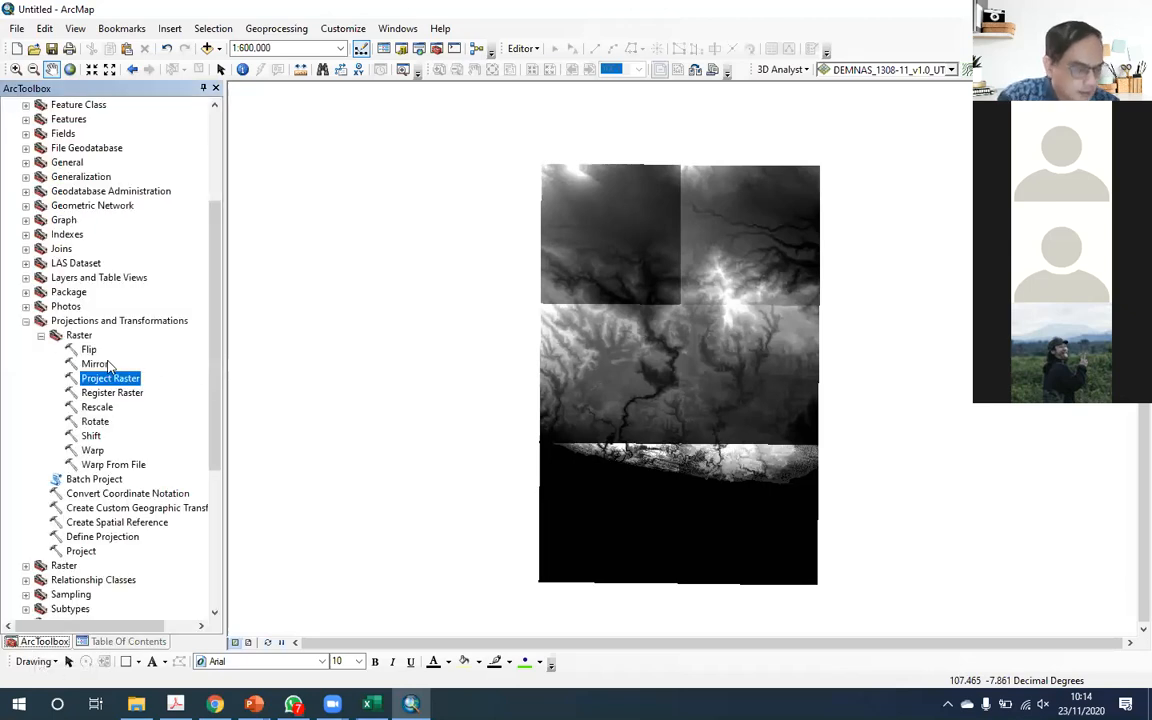
pyautogui.click(26, 320)
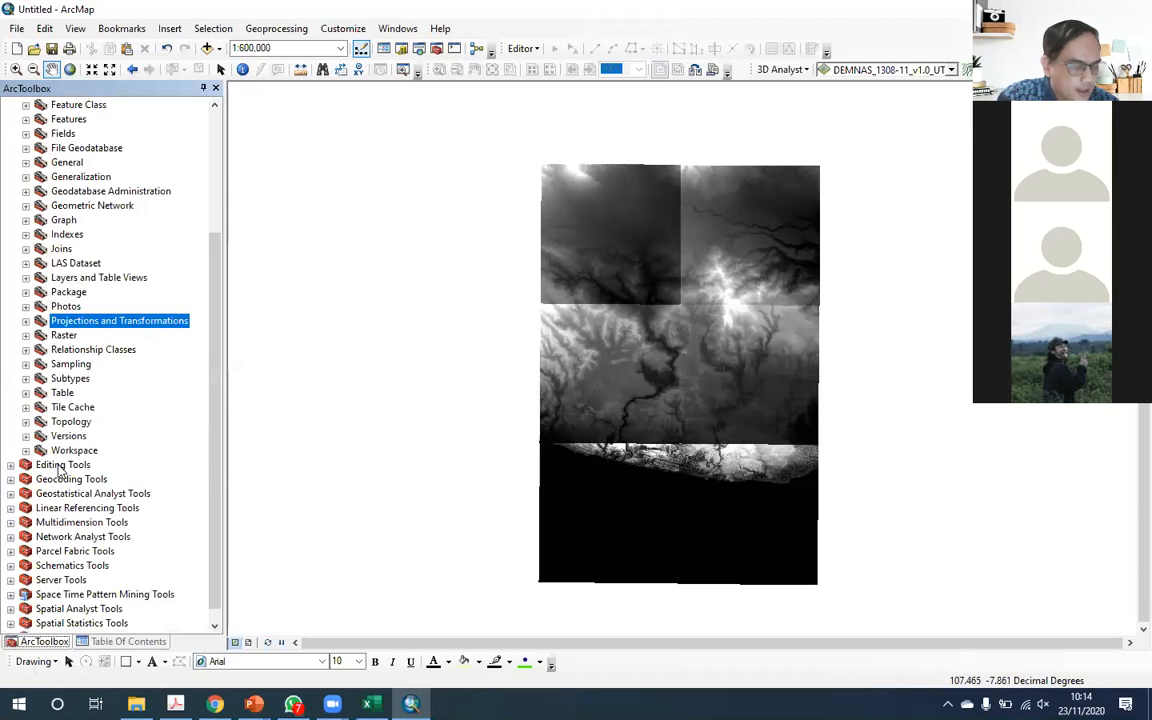
pyautogui.scroll(1, 60, 470)
pyautogui.scroll(2, 58, 470)
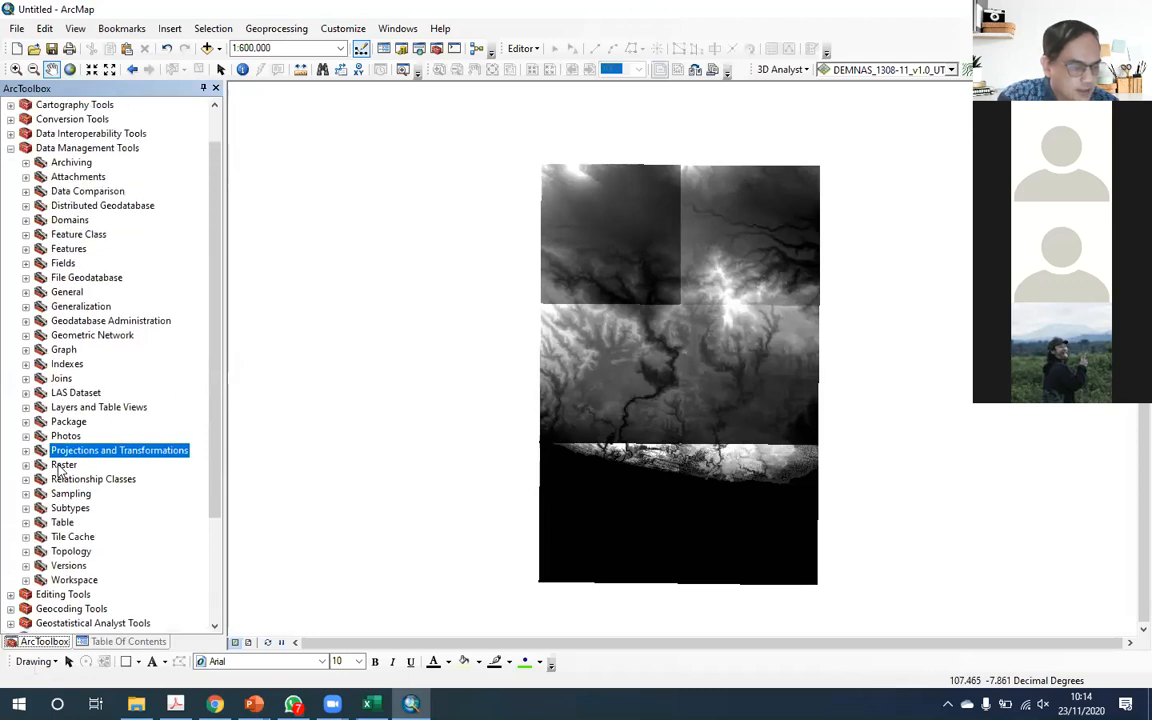
pyautogui.click(110, 146)
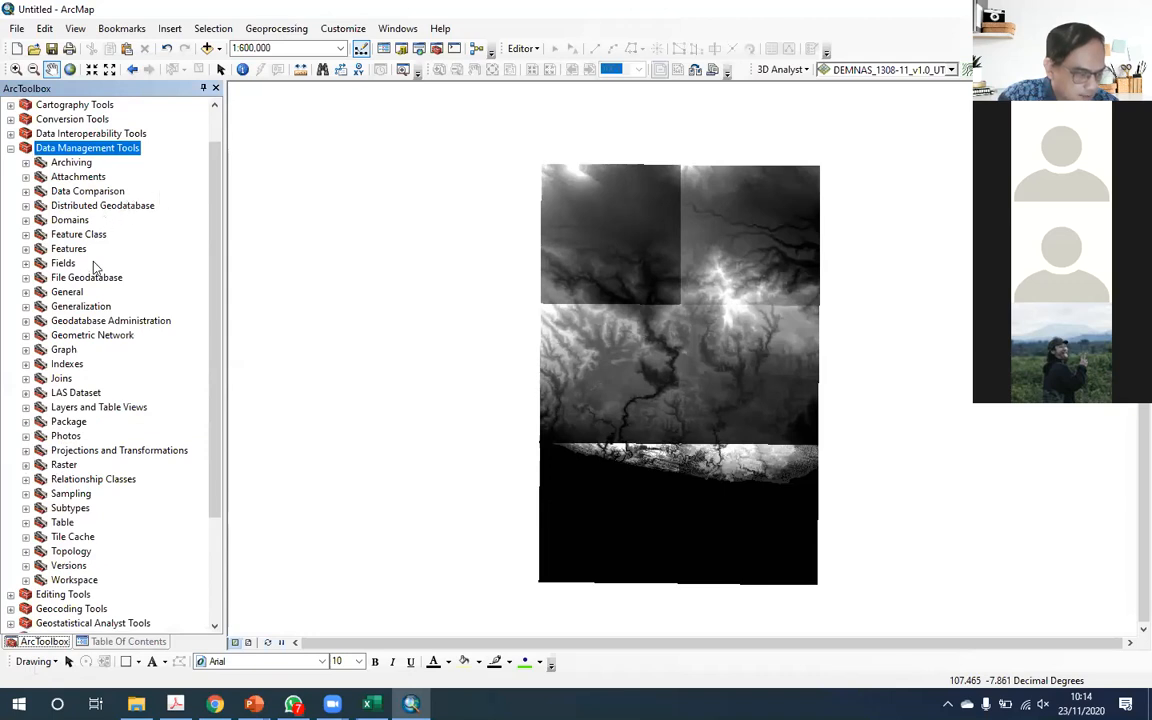
# Step: Open the Mosaic To New Raster tool from the Raster Dataset toolset and display the layer list beside it
pyautogui.click(64, 465)
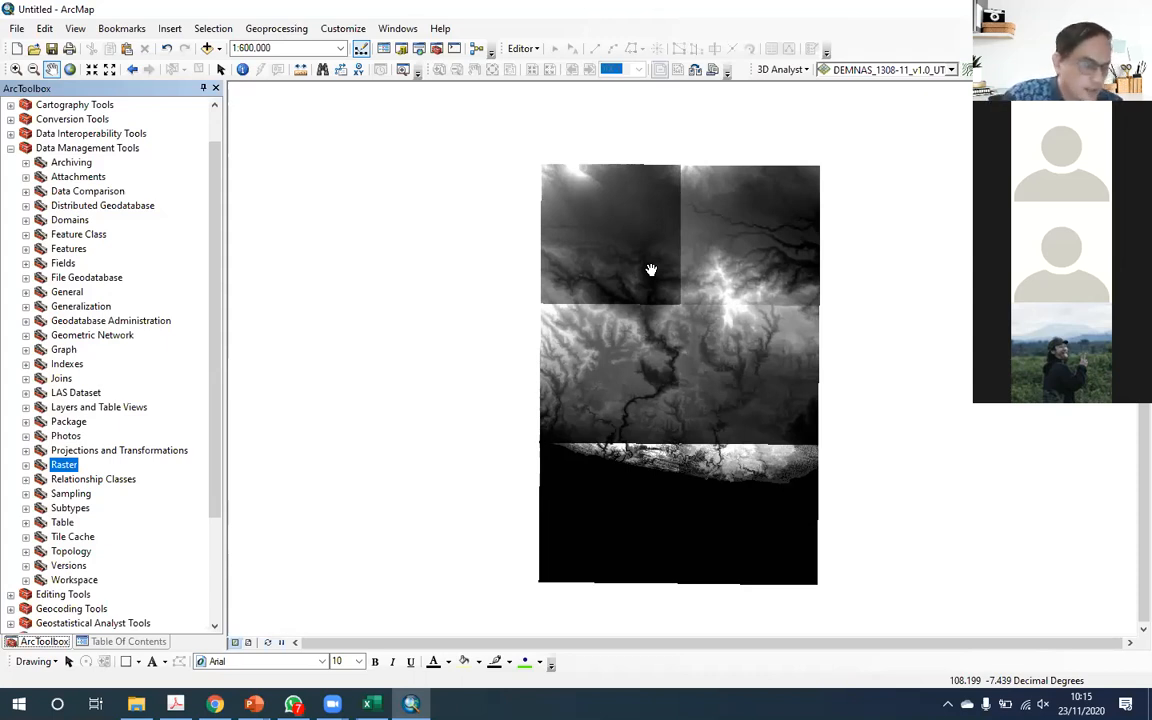
pyautogui.click(25, 465)
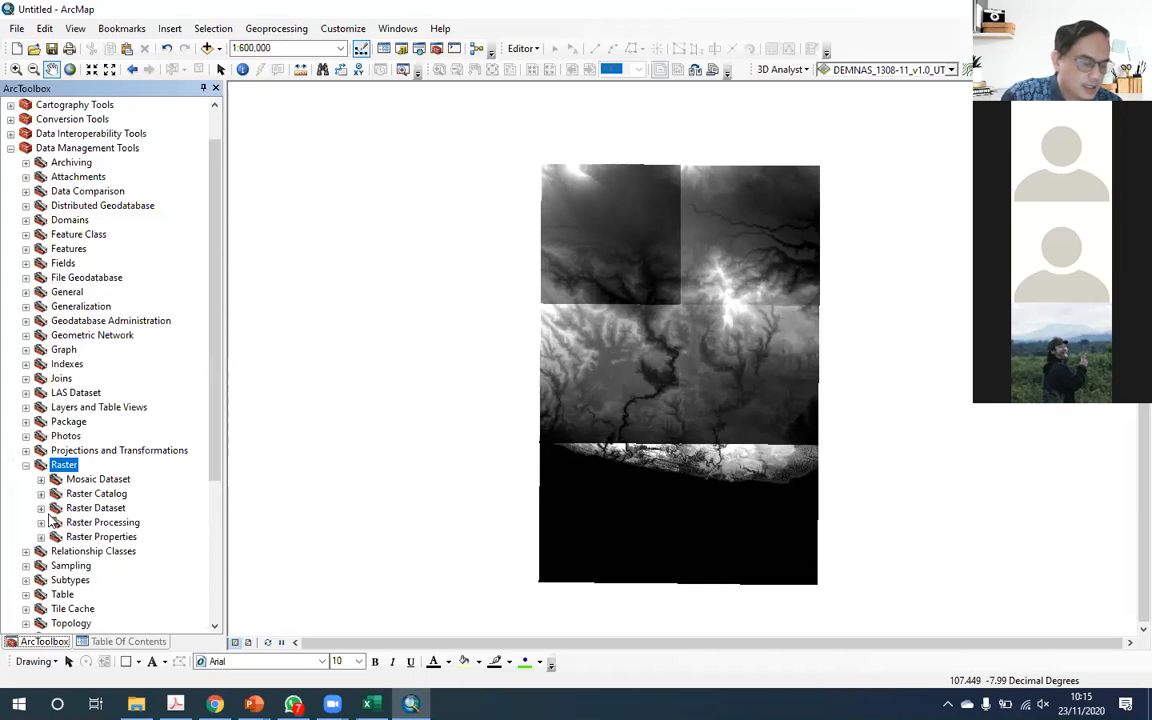
pyautogui.click(41, 508)
pyautogui.scroll(-2, 125, 427)
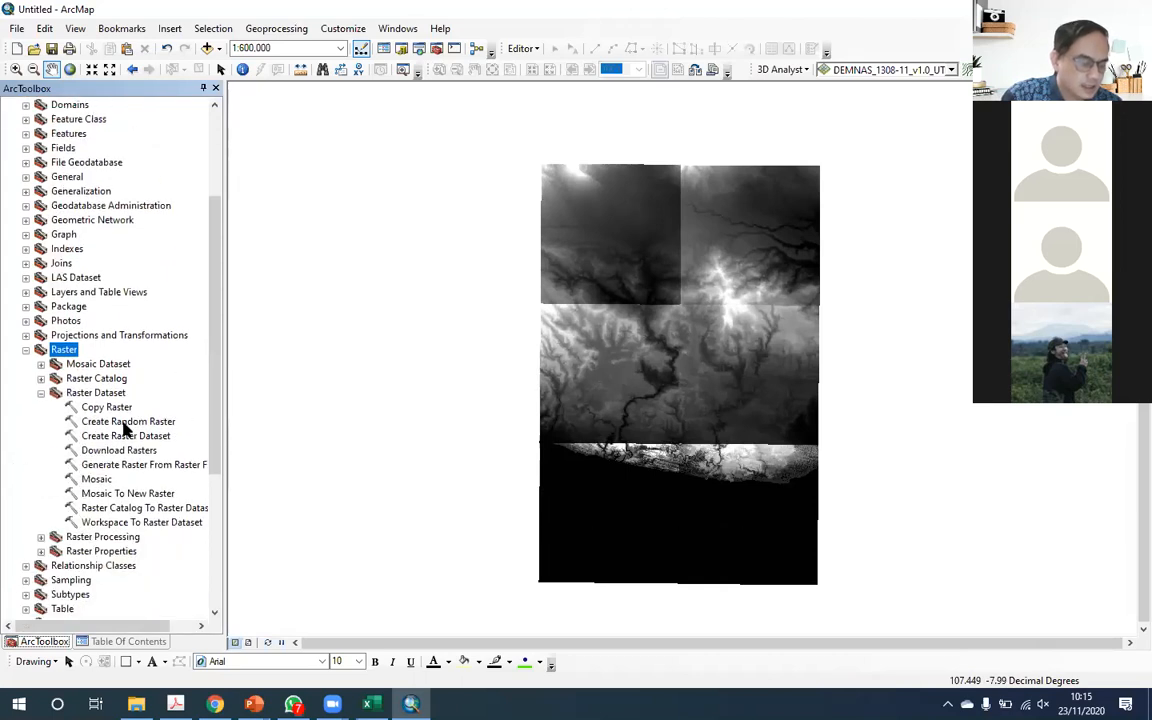
pyautogui.click(122, 393)
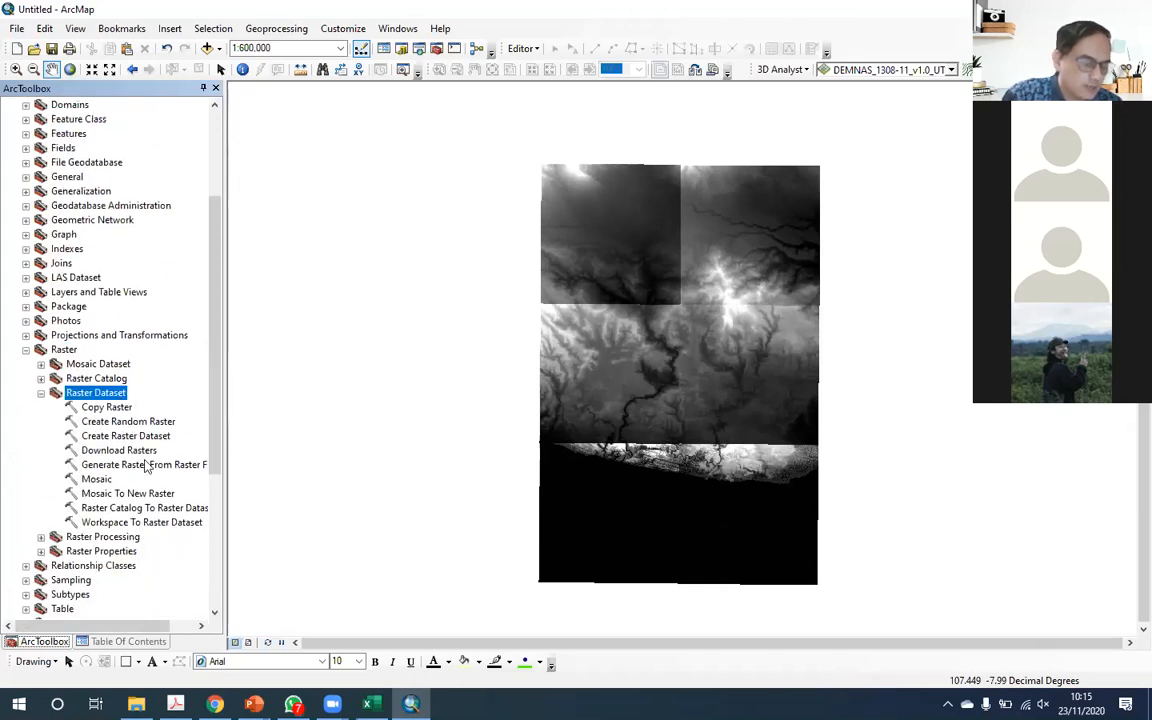
pyautogui.click(157, 491)
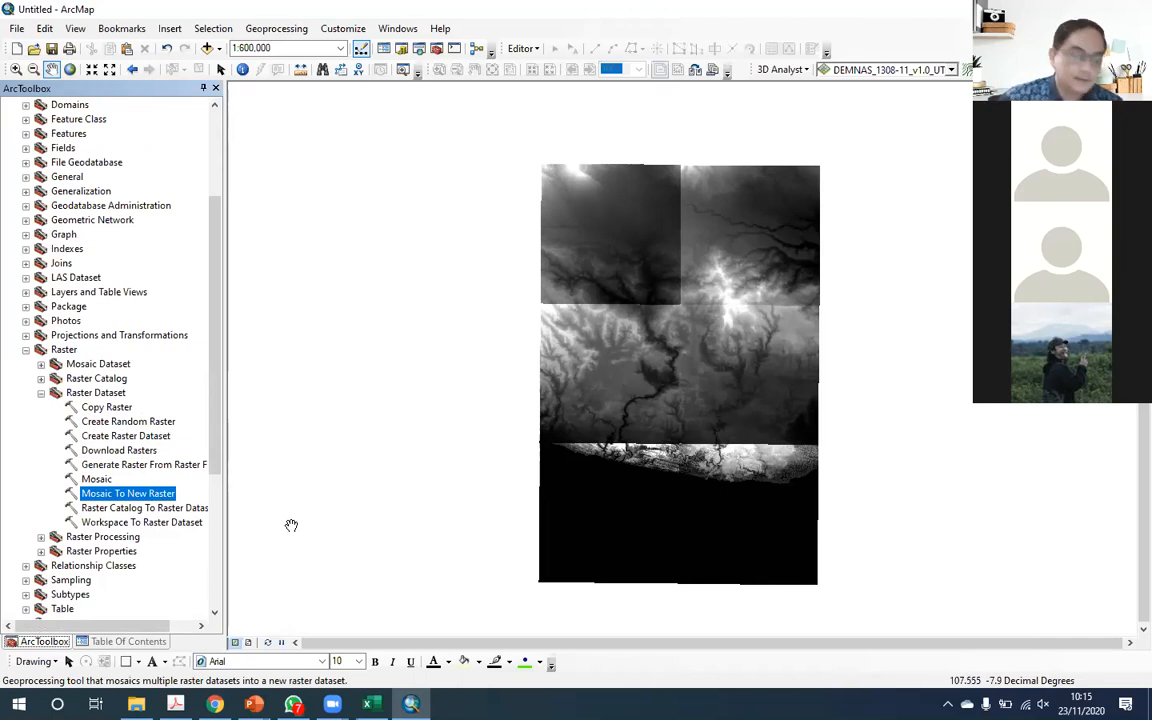
pyautogui.doubleClick(143, 493)
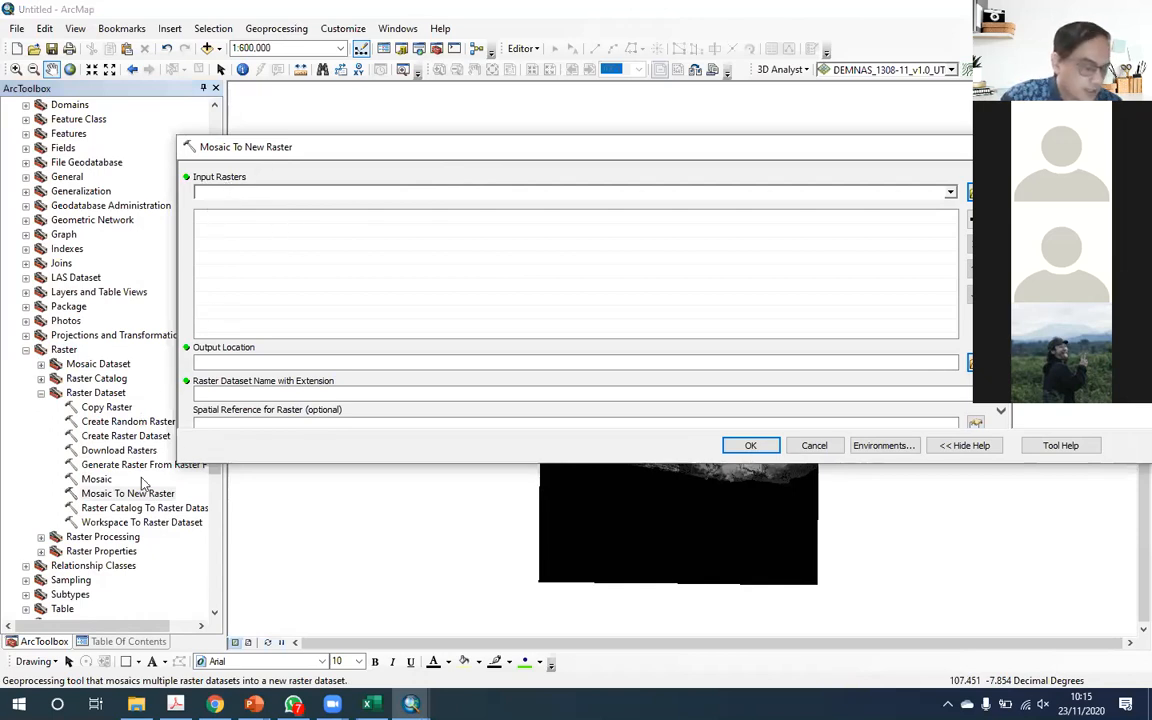
pyautogui.click(115, 642)
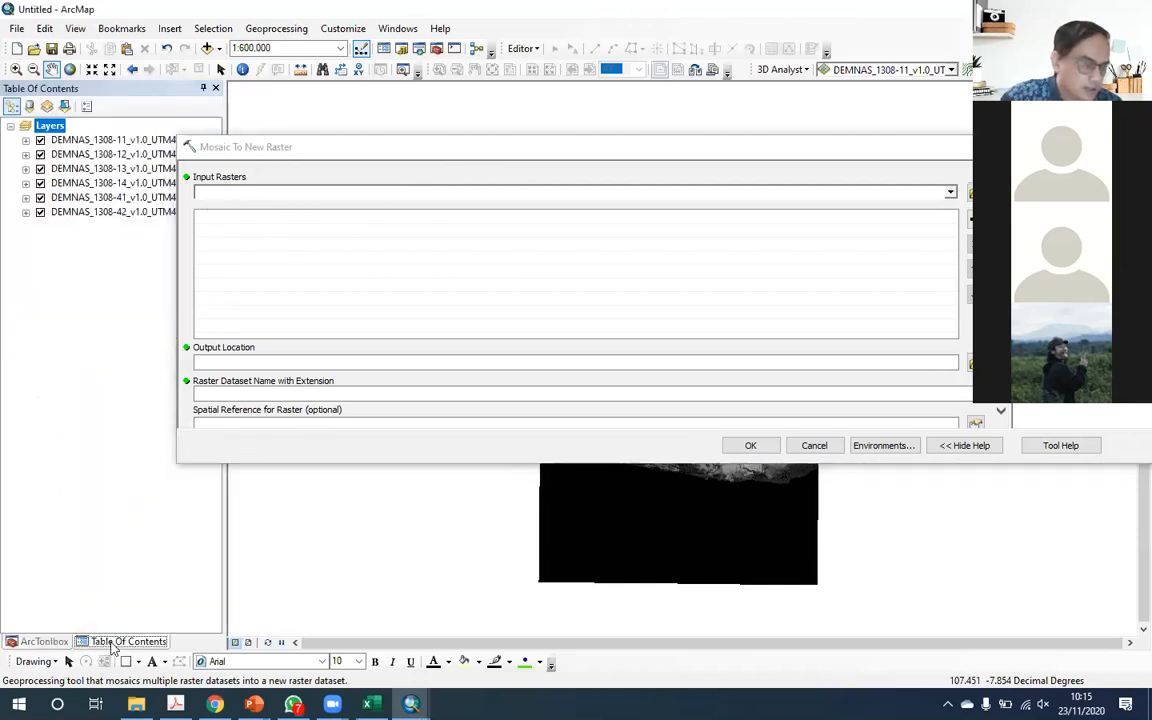
# Step: Add all six DEMNAS UTM48S layers from the layer list to the mosaic tool's input rasters
pyautogui.click(103, 212)
pyautogui.keyDown('shift'); pyautogui.click(118, 140); pyautogui.keyUp('shift')
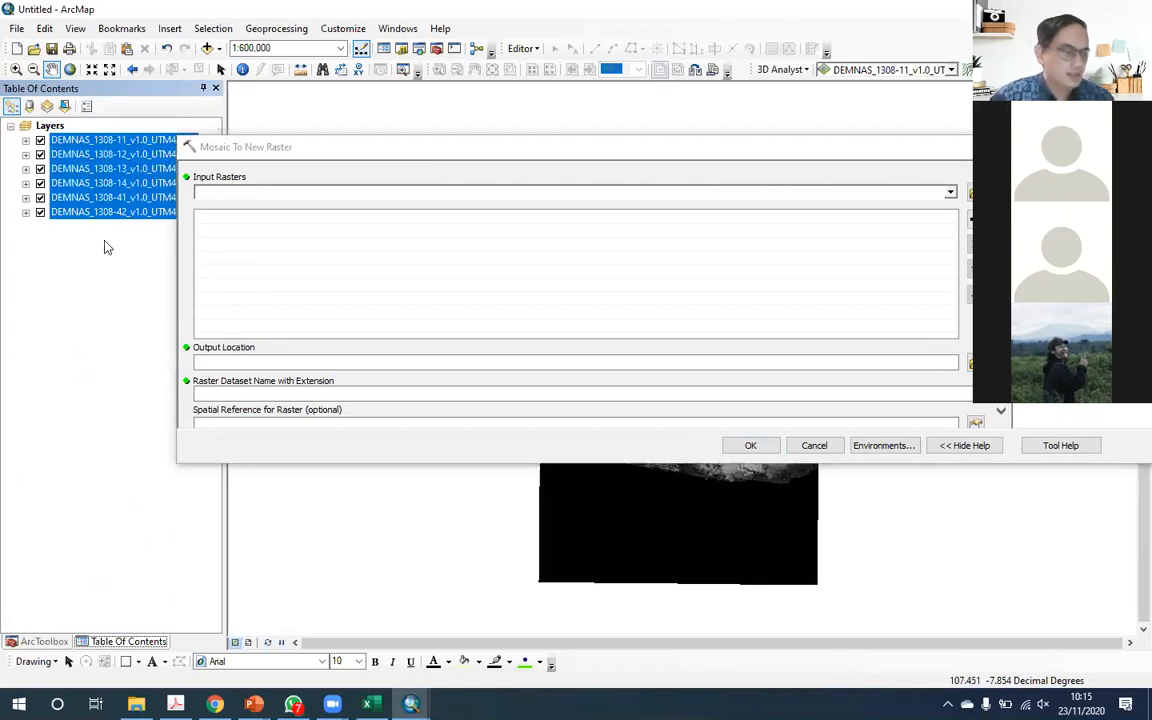
pyautogui.click(99, 140)
pyautogui.click(99, 140)
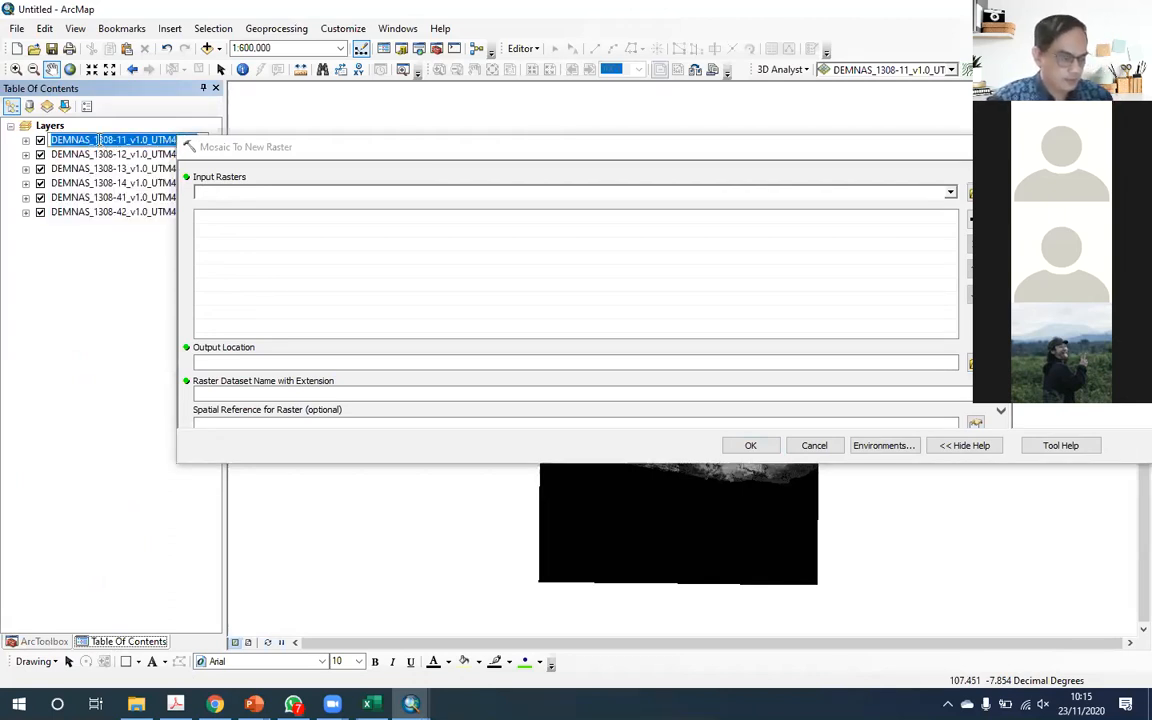
pyautogui.keyDown('shift'); pyautogui.click(88, 214); pyautogui.keyUp('shift')
pyautogui.keyDown('shift'); pyautogui.click(107, 210); pyautogui.keyUp('shift')
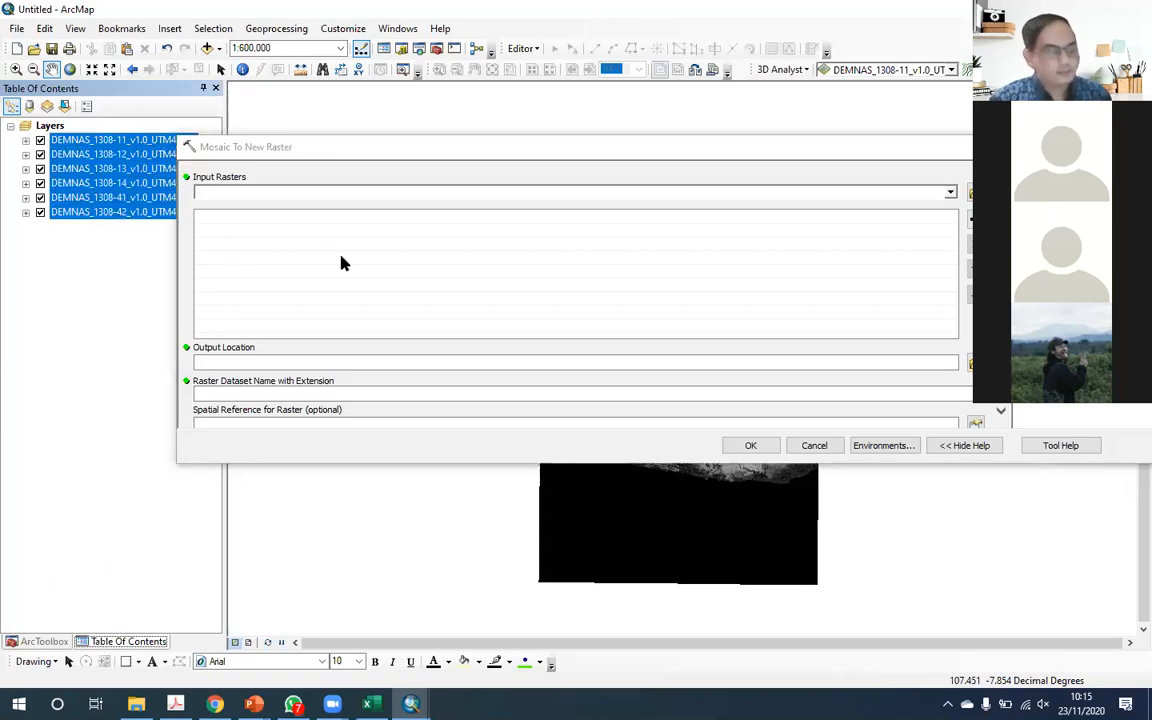
pyautogui.moveTo(97, 141); pyautogui.dragTo(283, 203)
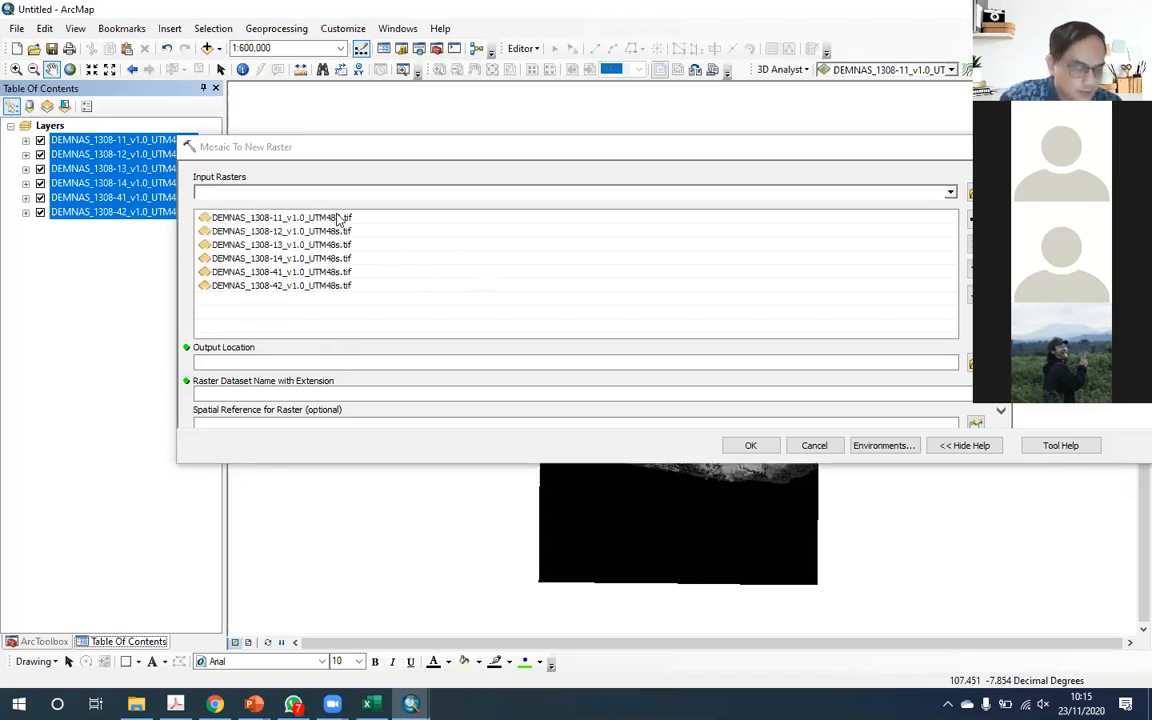
# Step: Set the mosaic's output location to the folder E:\Bahan Ajar\UNJANI\Tahun Ajaran 2020-2021\SP Hidrologi\23 Nov 2020
pyautogui.click(374, 148)
pyautogui.moveTo(374, 148); pyautogui.dragTo(322, 117)
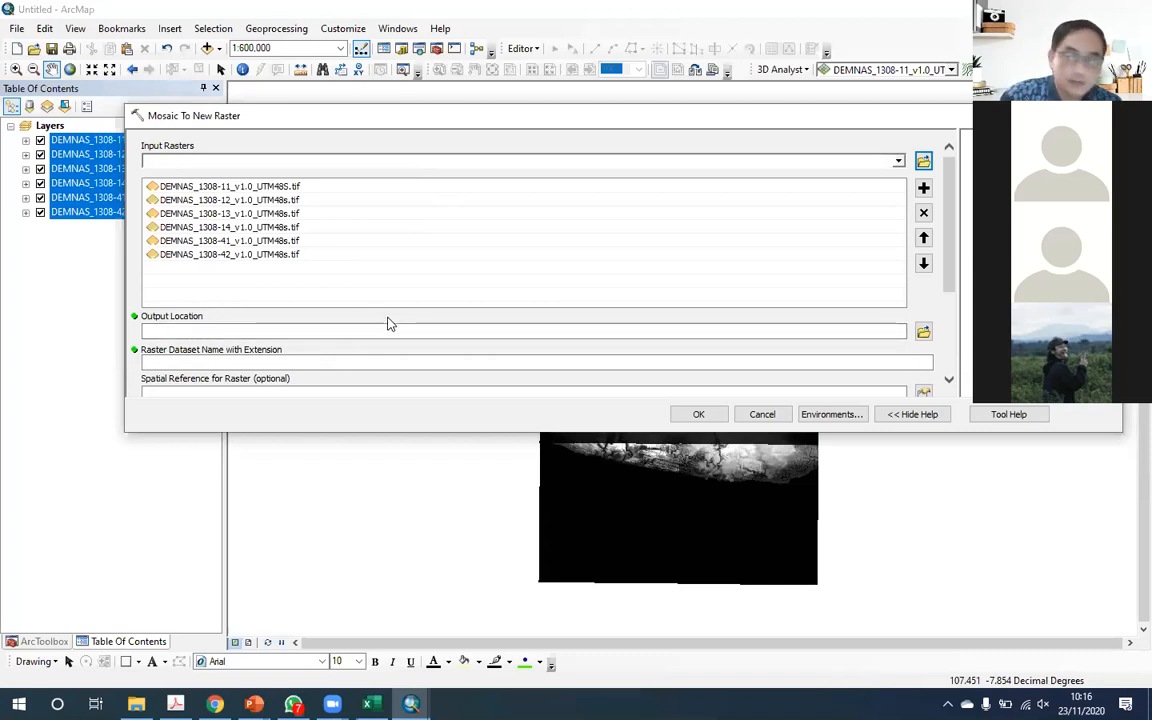
pyautogui.click(924, 331)
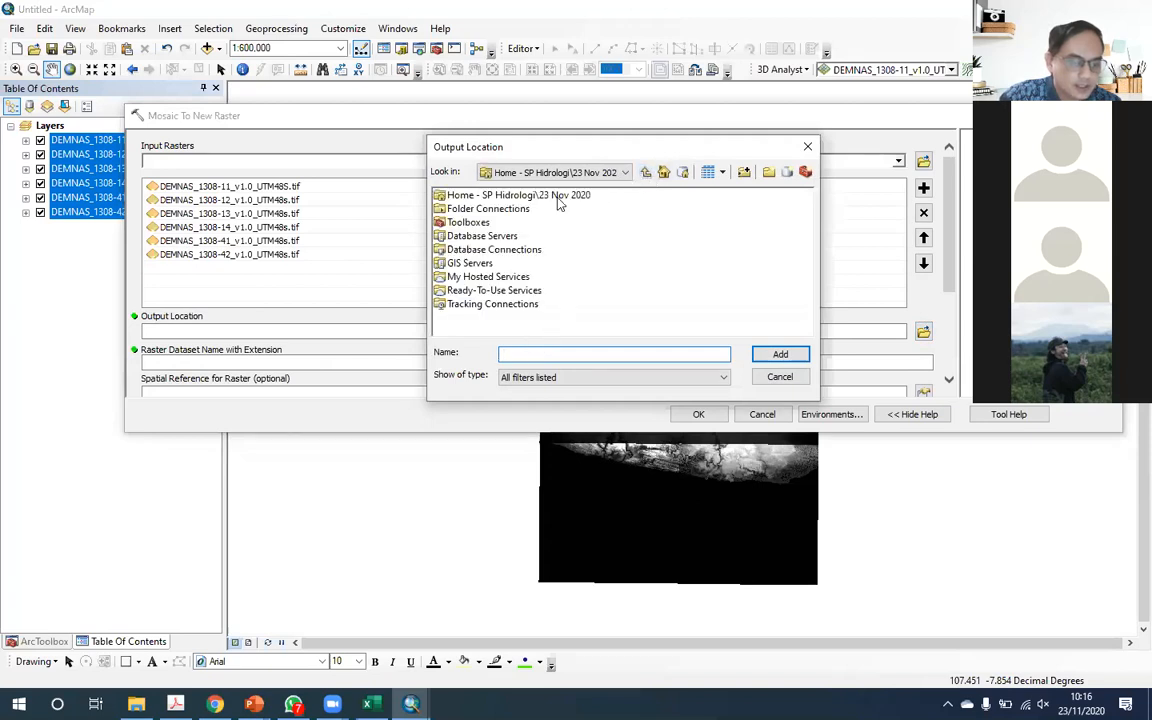
pyautogui.click(537, 197)
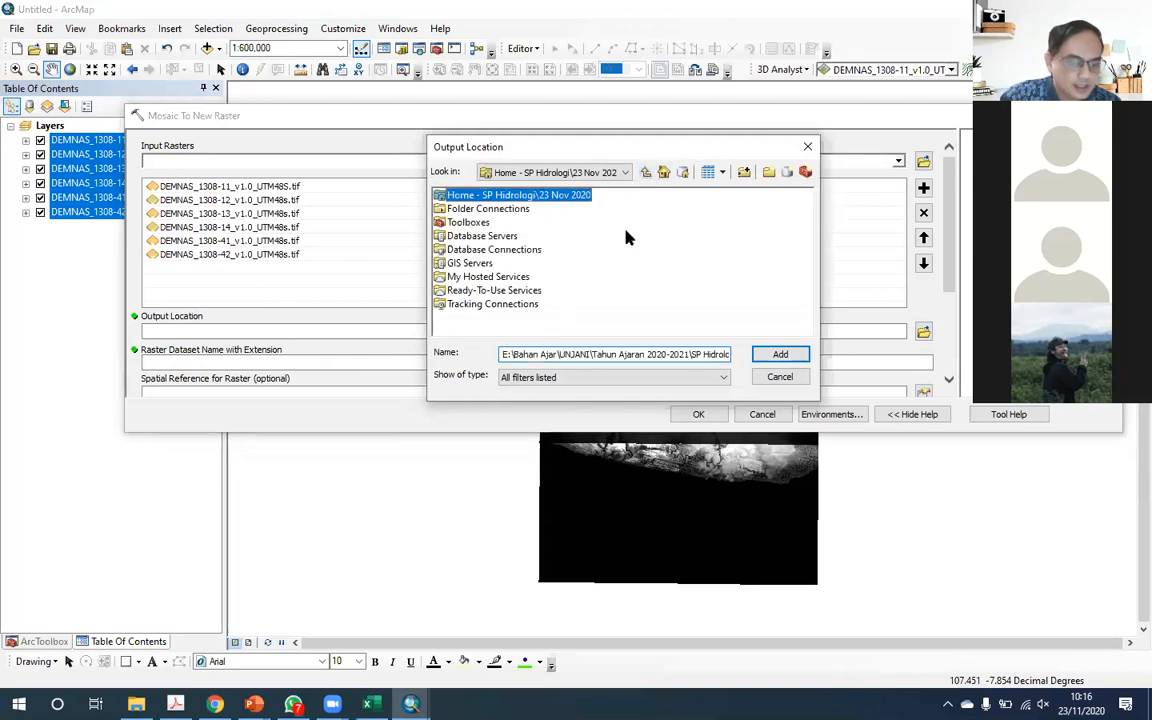
pyautogui.doubleClick(488, 209)
pyautogui.click(451, 208)
pyautogui.doubleClick(448, 209)
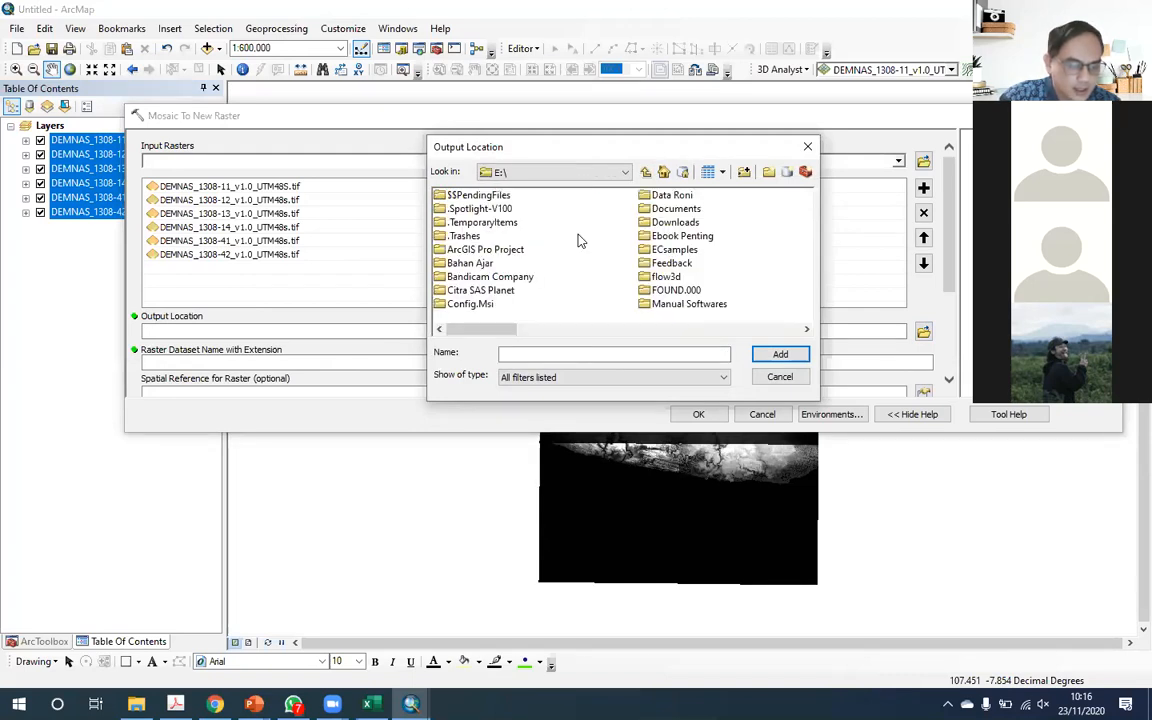
pyautogui.doubleClick(476, 264)
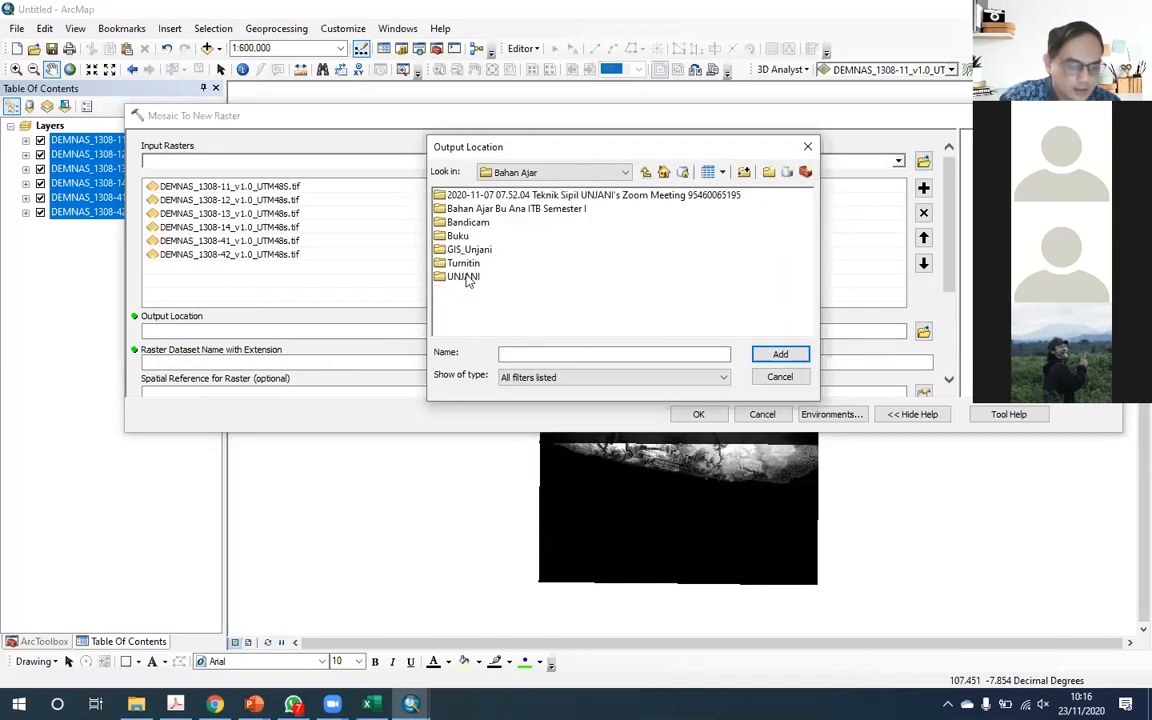
pyautogui.doubleClick(465, 277)
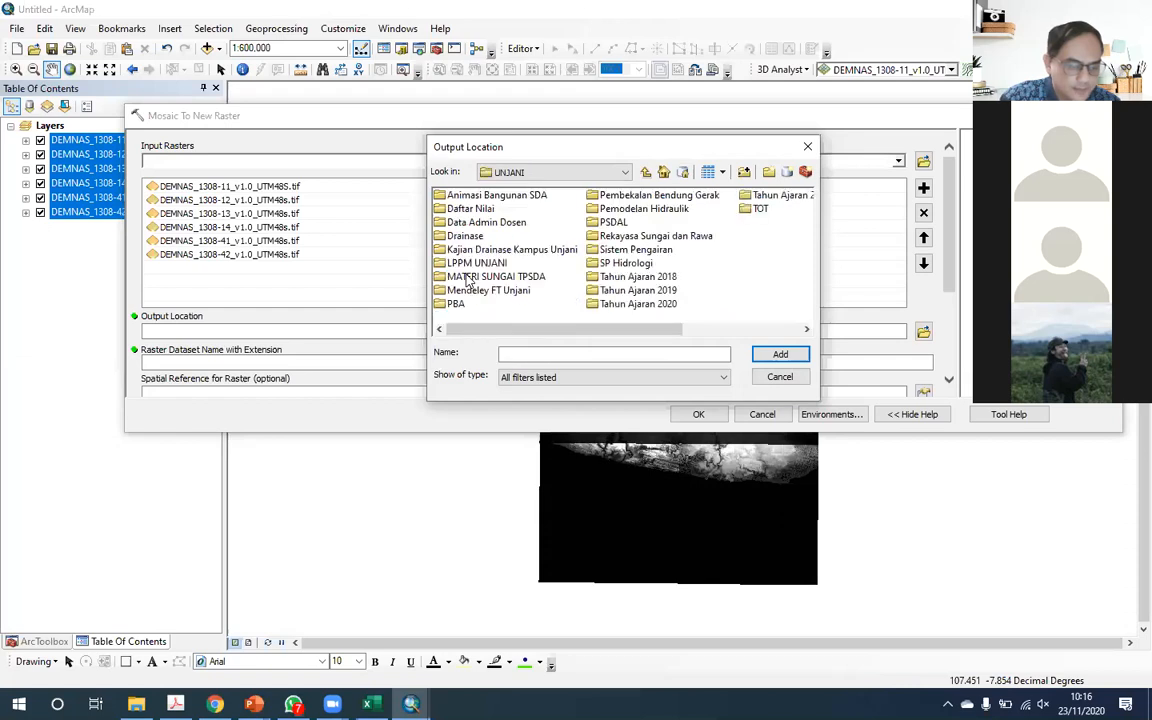
pyautogui.doubleClick(766, 195)
pyautogui.doubleClick(476, 262)
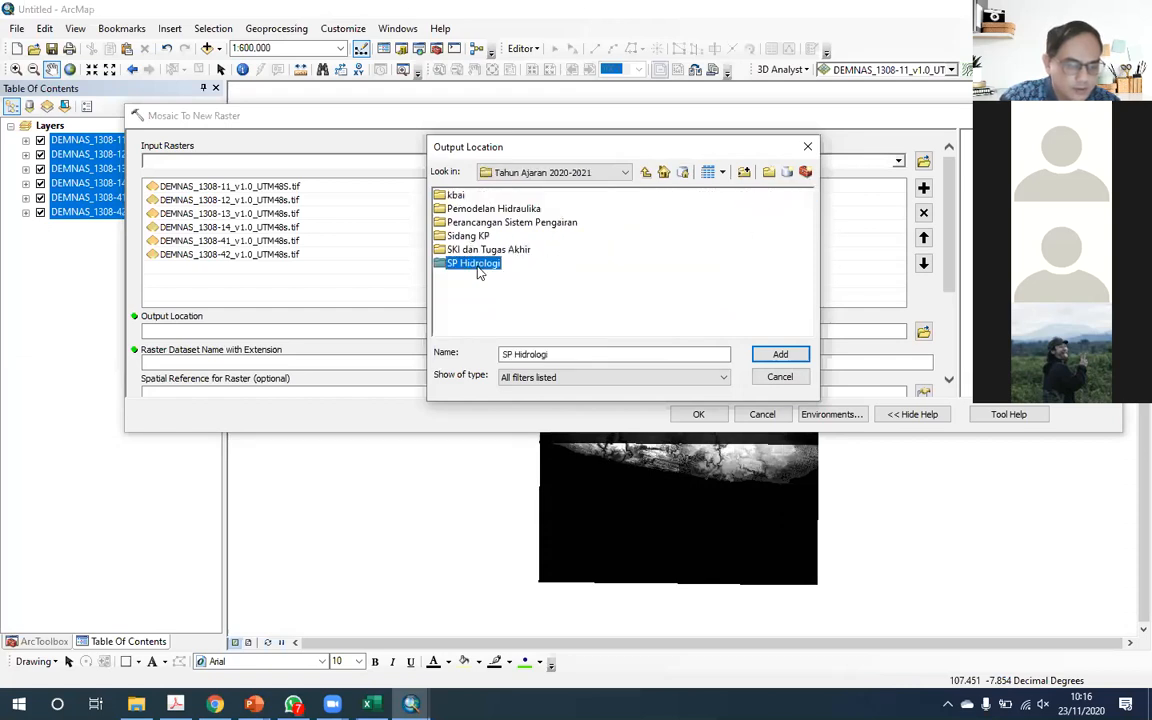
pyautogui.click(470, 196)
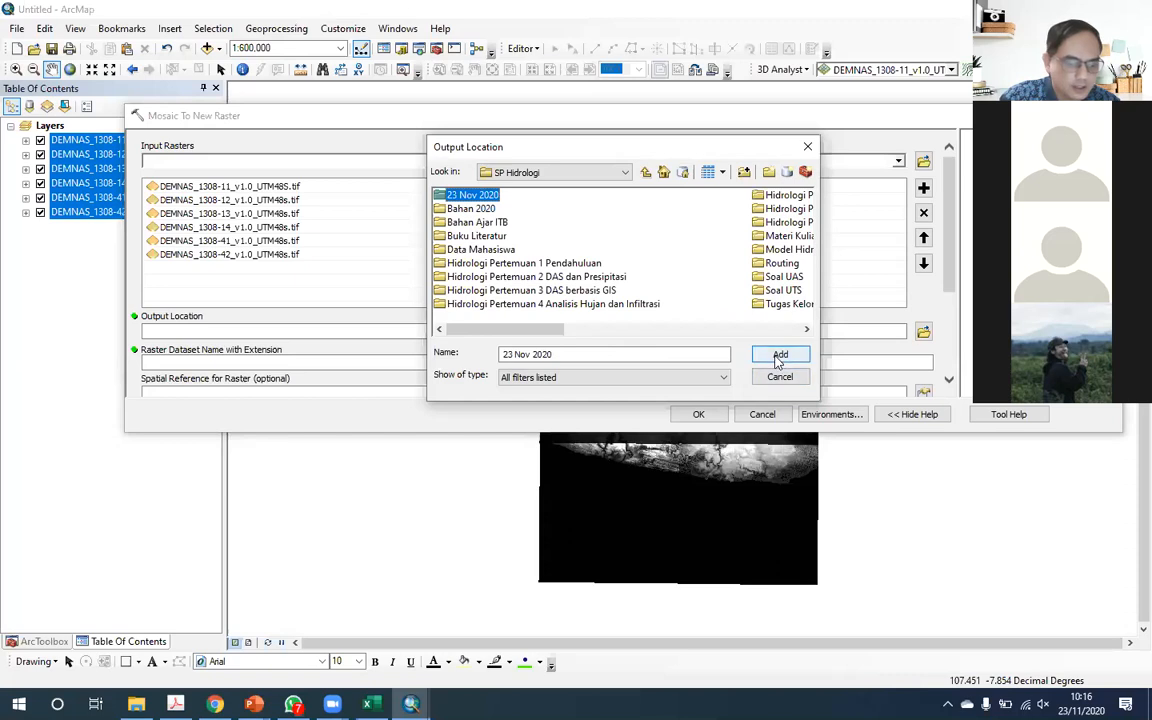
pyautogui.click(778, 357)
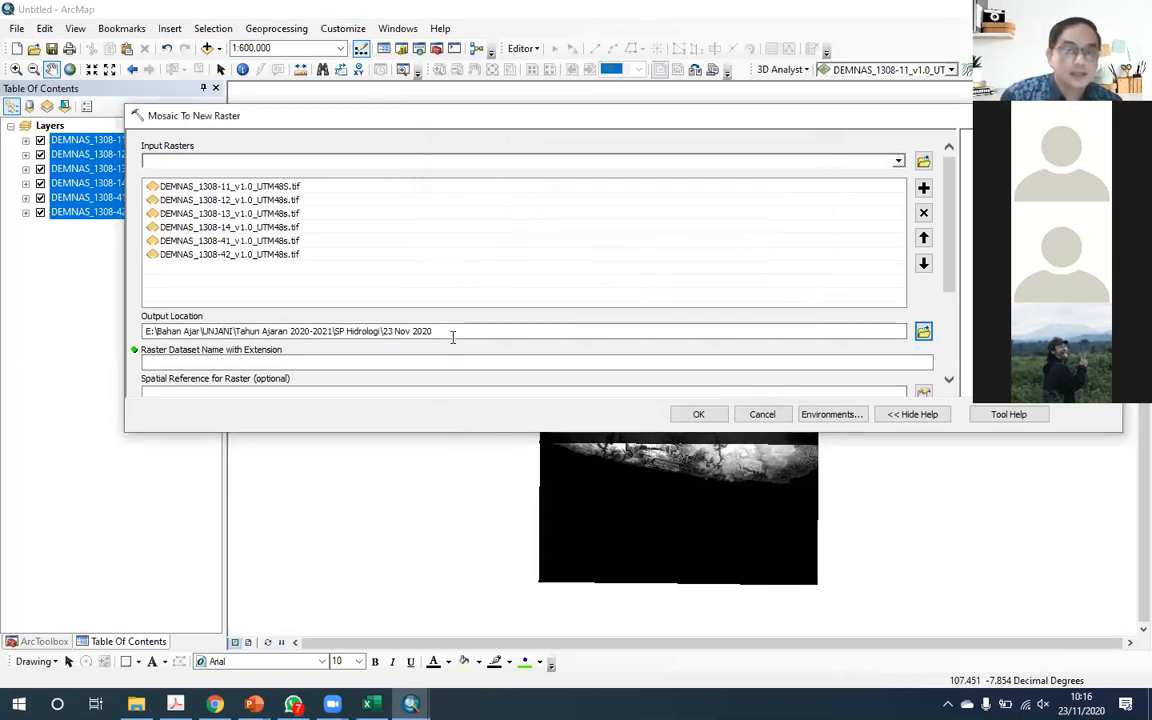
# Step: Enter dem_gabungan_tasik as the name of the output raster dataset
pyautogui.click(157, 361)
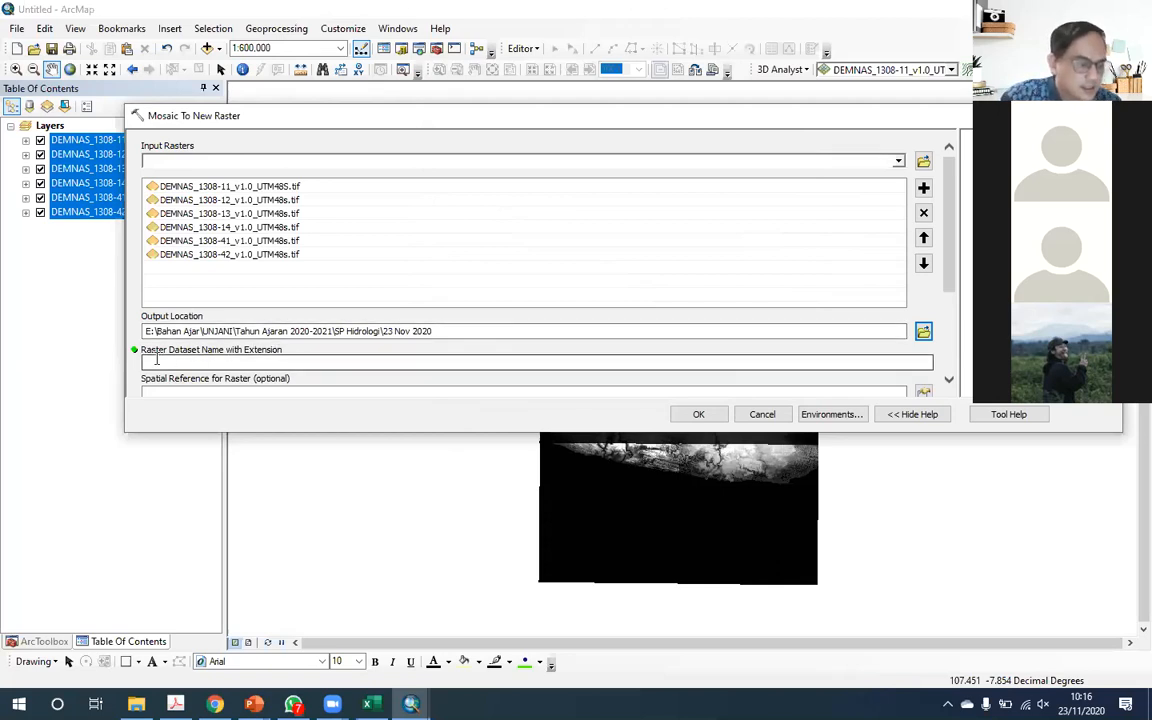
pyautogui.click(238, 363)
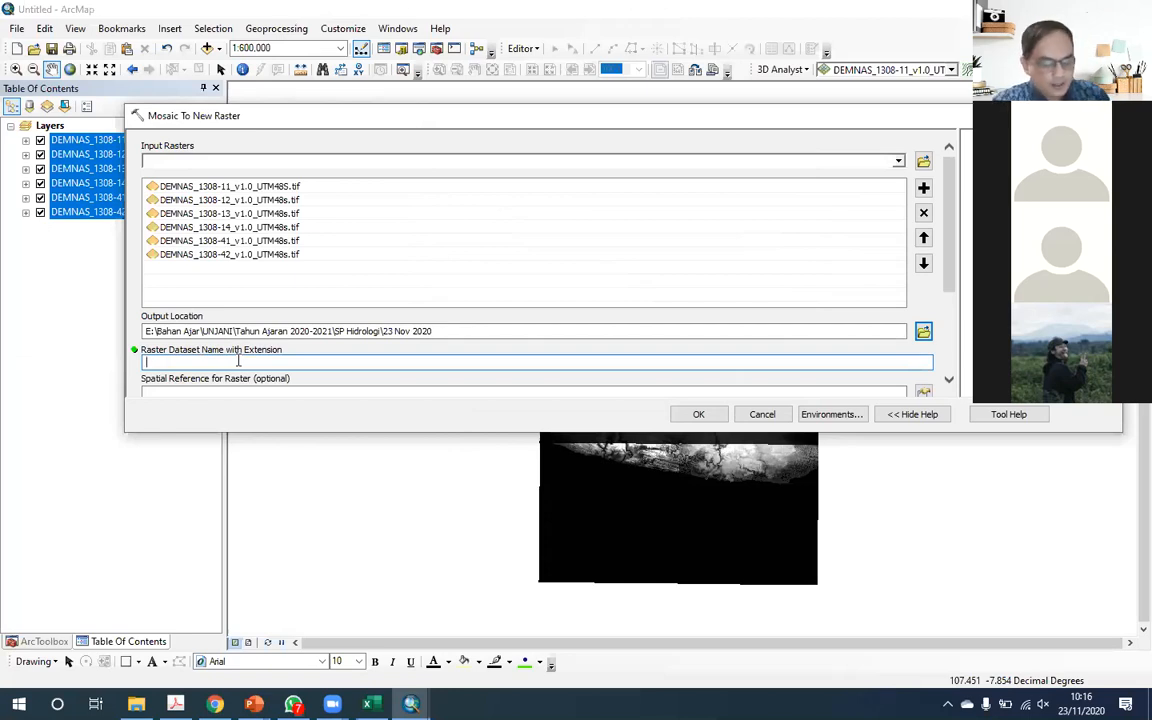
pyautogui.write('dem_gabungan')
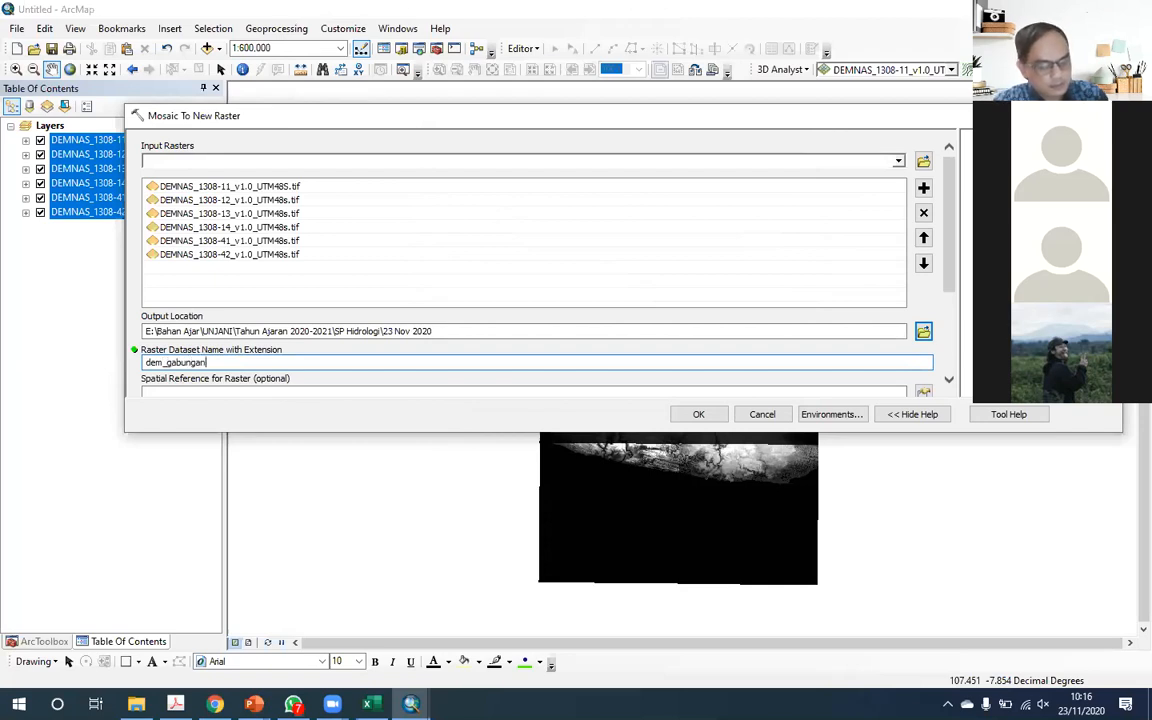
pyautogui.write('_tasik')
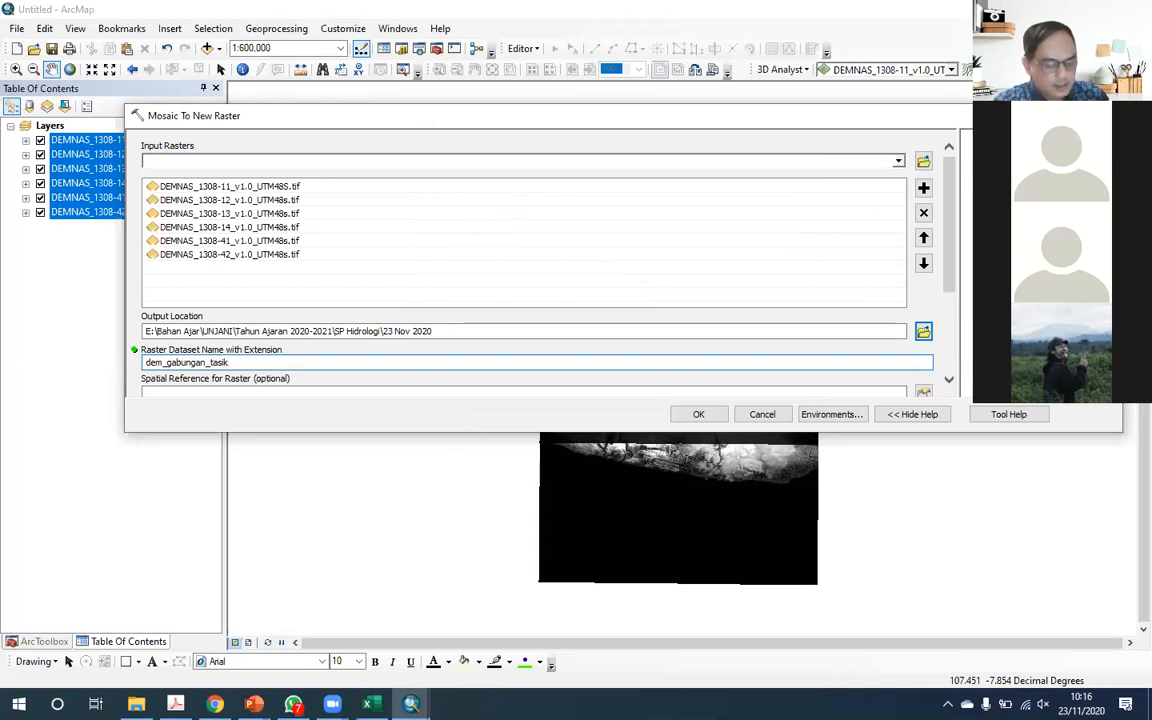
# Step: Complete the mosaic's output name as dem_gabungan_tasik.img and set its pixel type to 16_BIT_SIGNED
pyautogui.write('.img')
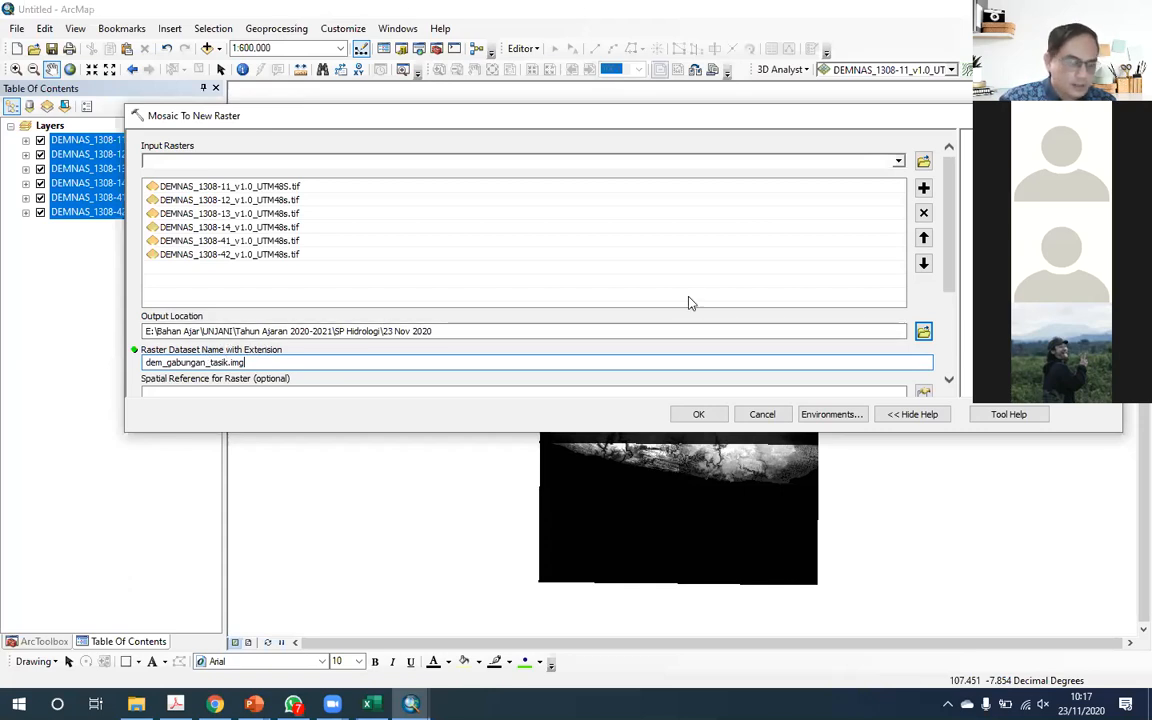
pyautogui.moveTo(951, 226); pyautogui.dragTo(955, 292)
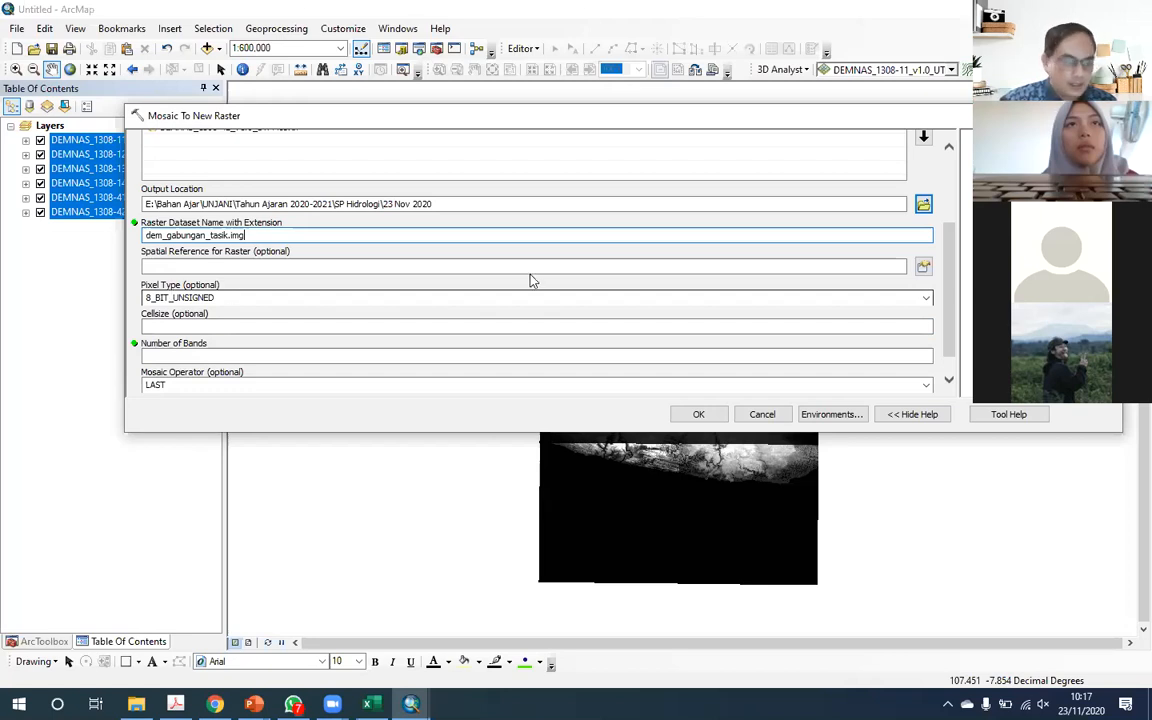
pyautogui.click(304, 294)
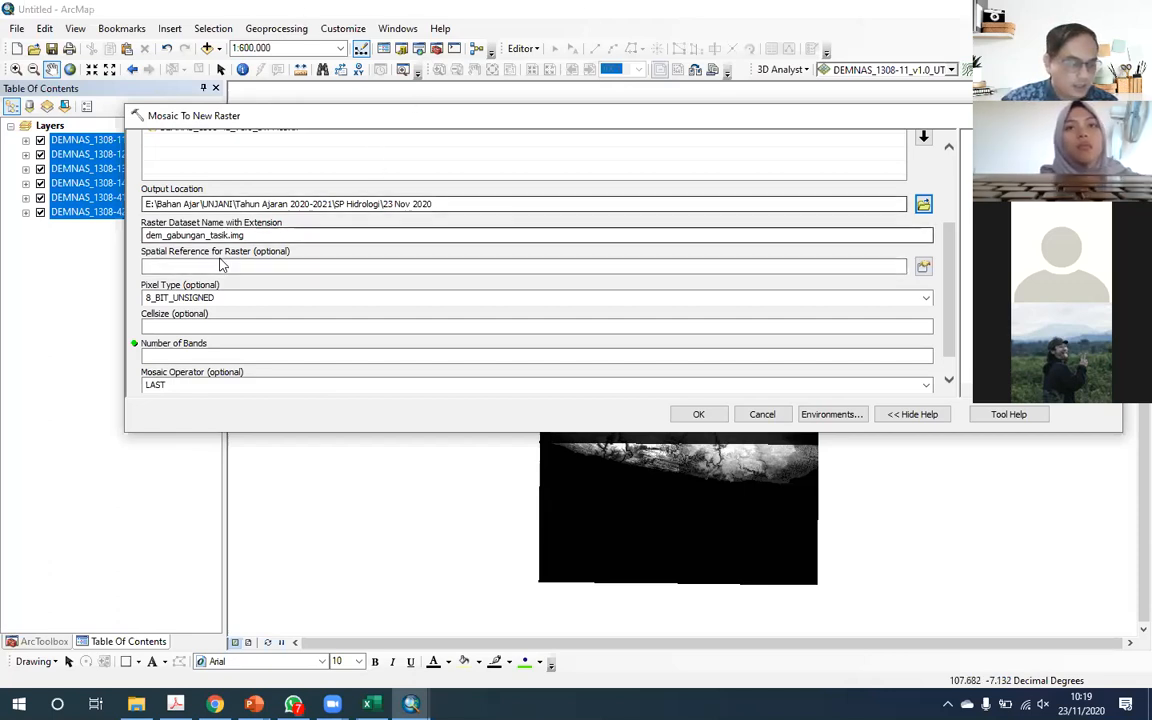
pyautogui.click(926, 299)
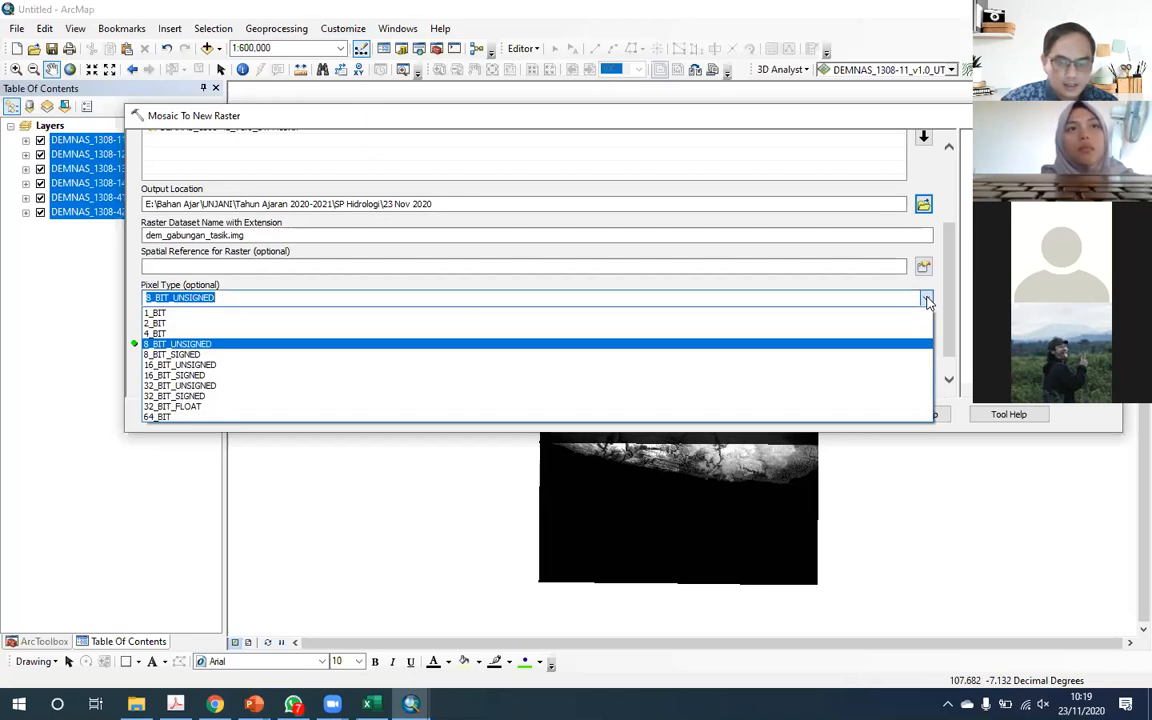
pyautogui.click(198, 375)
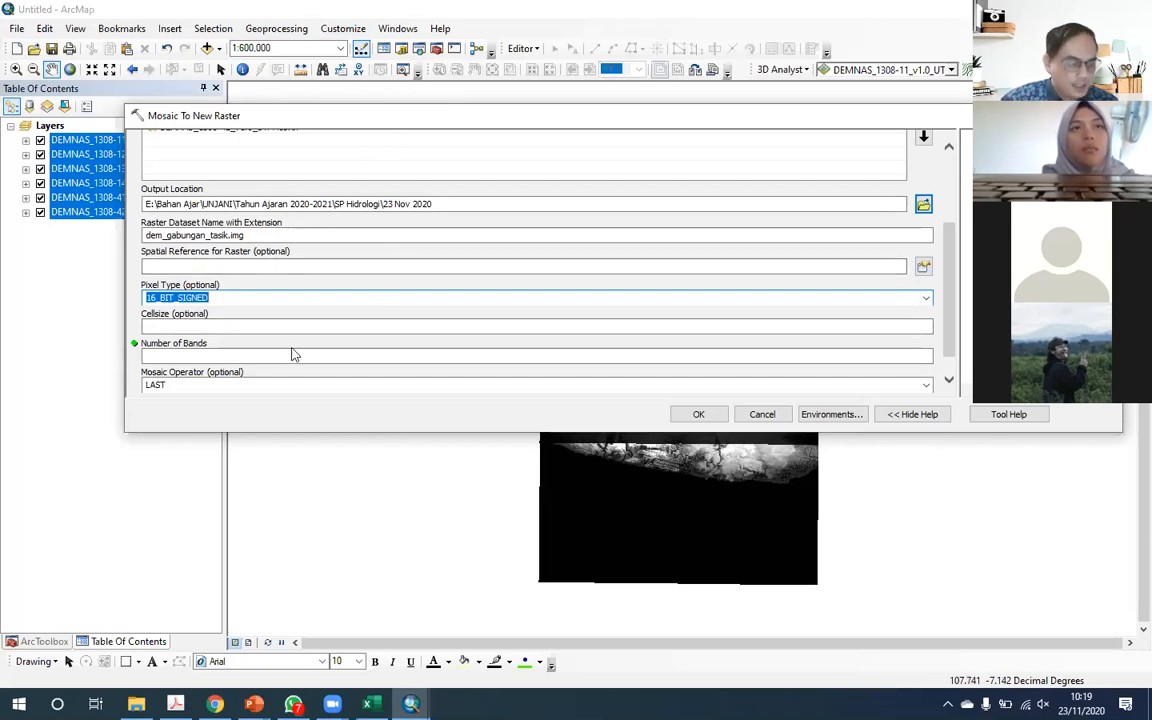
# Step: Set the mosaic output's cell size to 20
pyautogui.click(230, 326)
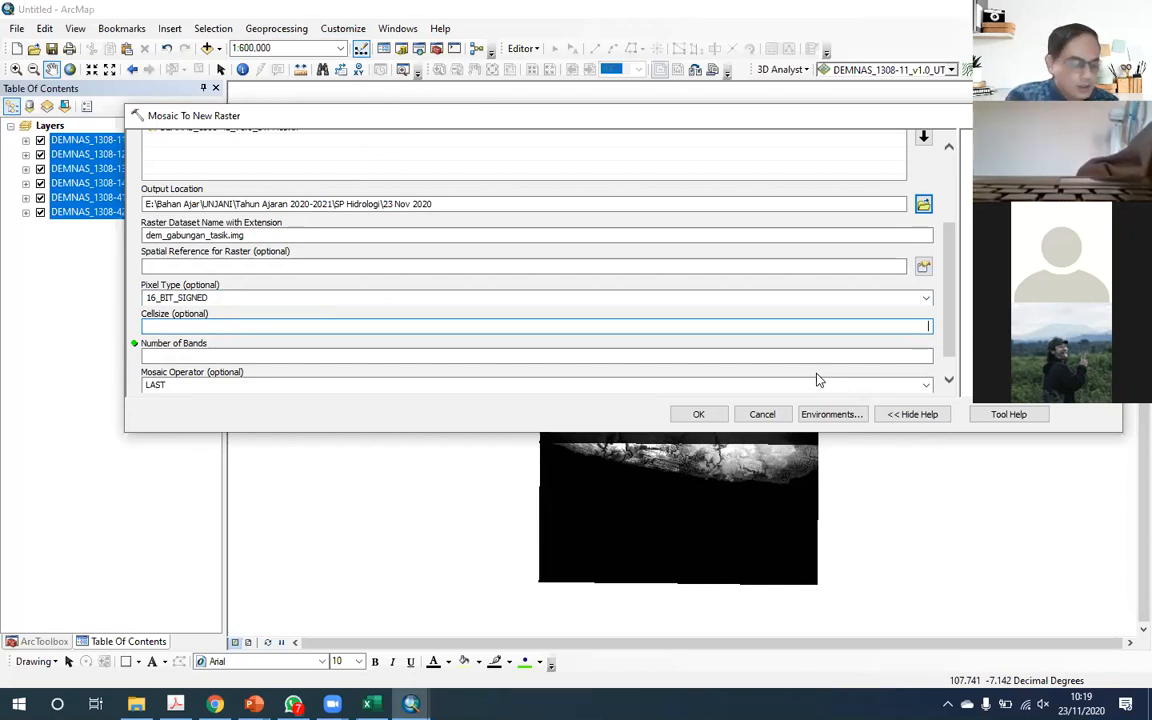
pyautogui.write('2')
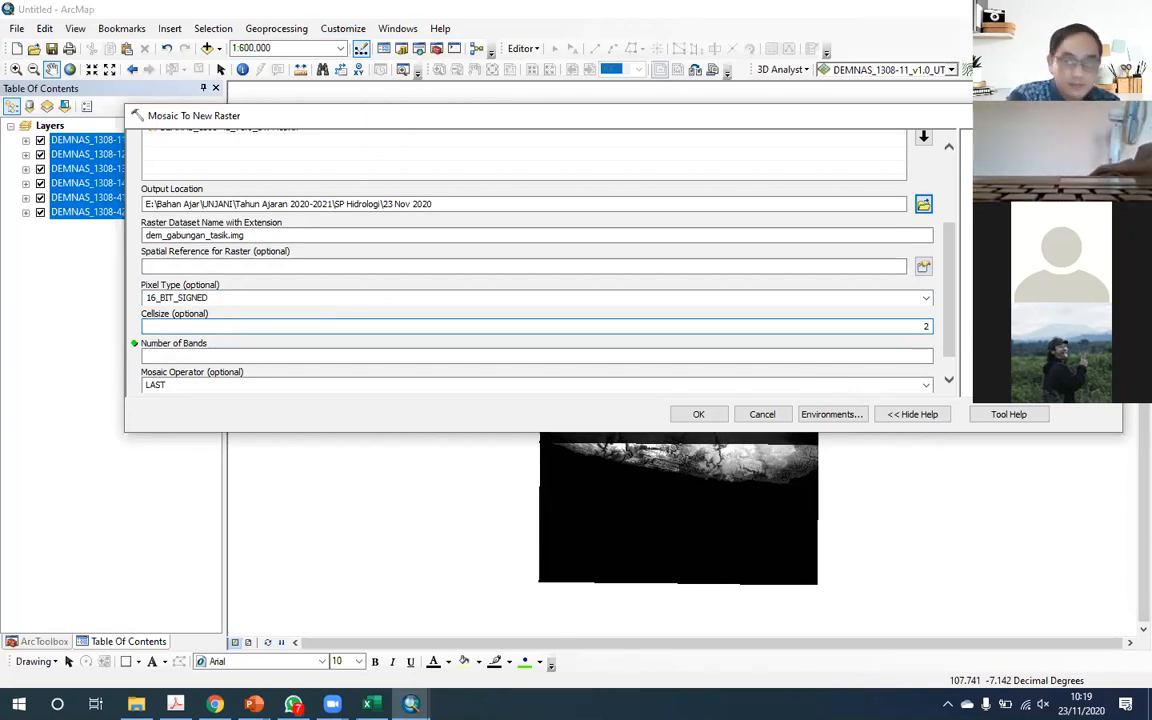
pyautogui.write('5')
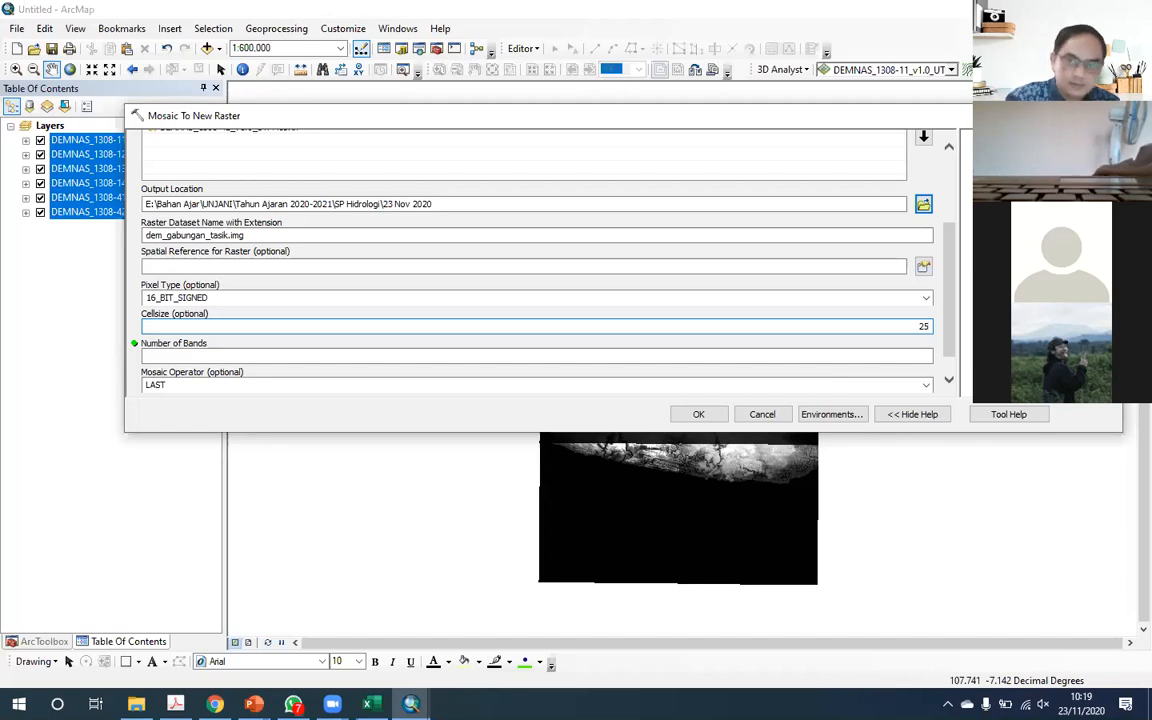
pyautogui.press('BackSpace')
pyautogui.write('0')
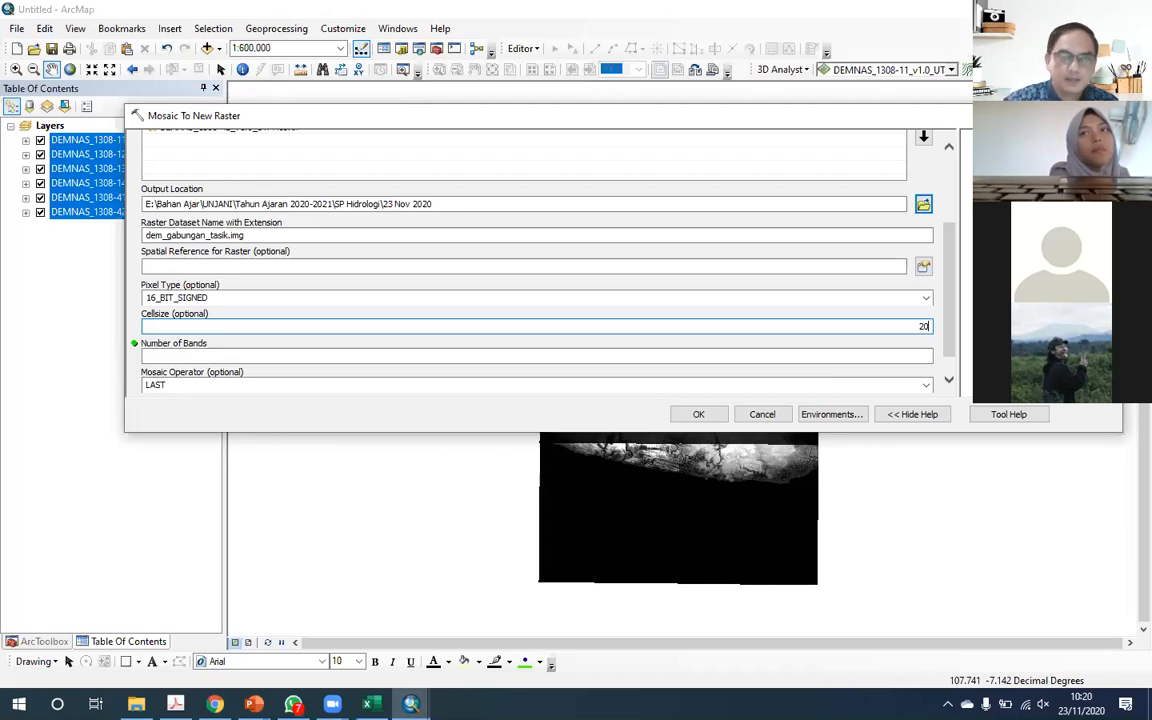
# Step: In the tool's environment settings, set the raster analysis cell size to As Specified Below with a value of 20
pyautogui.click(840, 414)
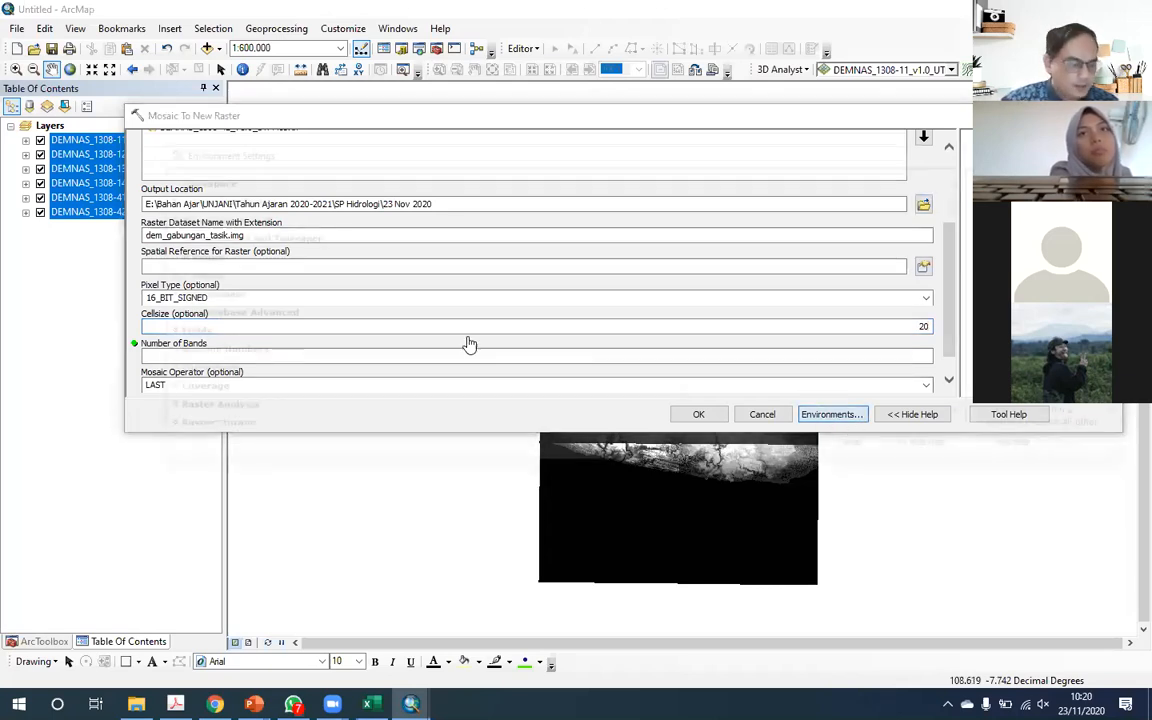
pyautogui.click(226, 370)
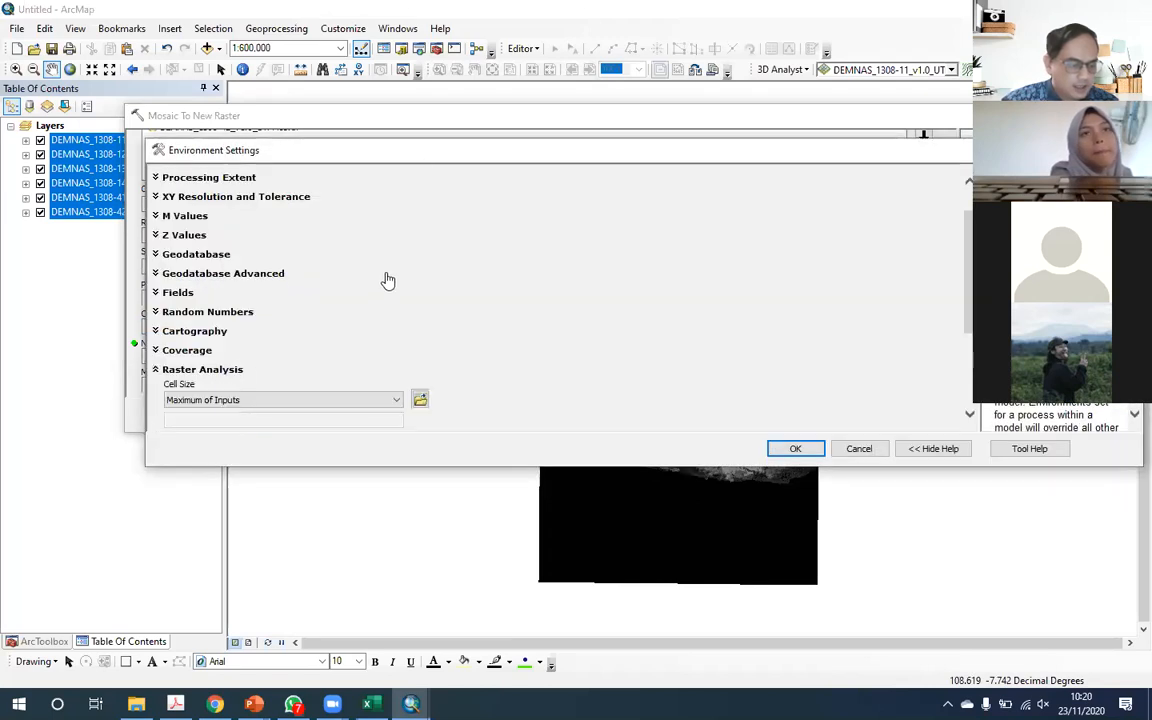
pyautogui.scroll(-3, 388, 281)
pyautogui.click(396, 320)
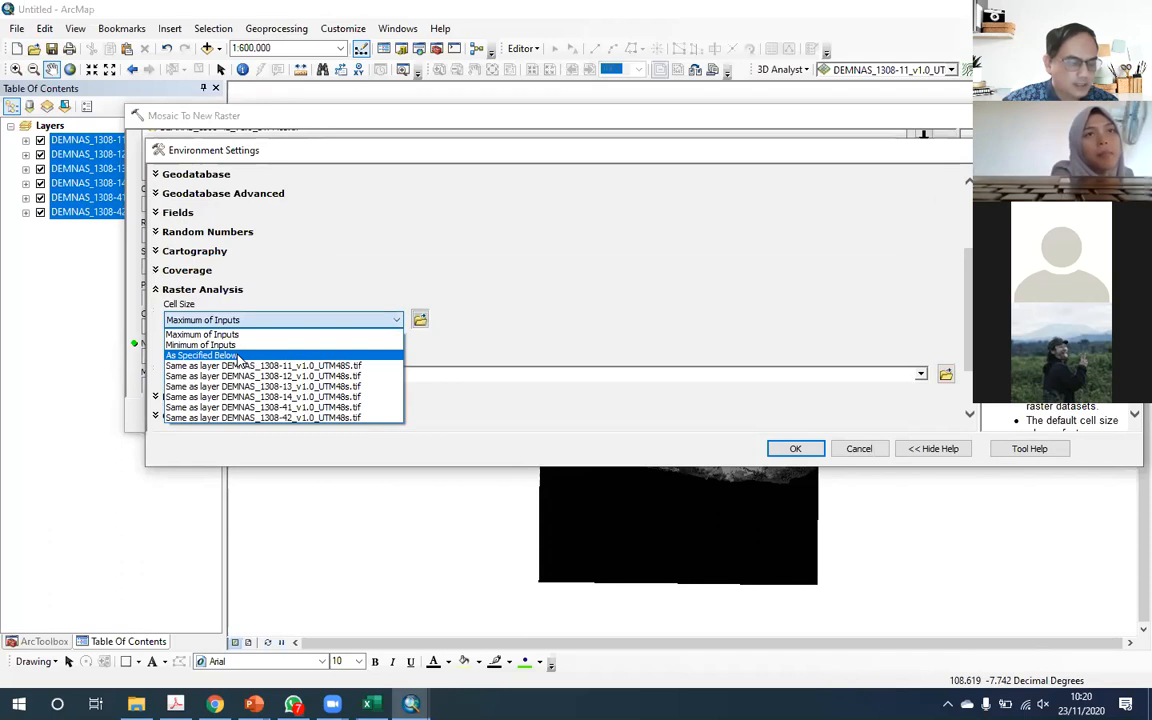
pyautogui.click(239, 357)
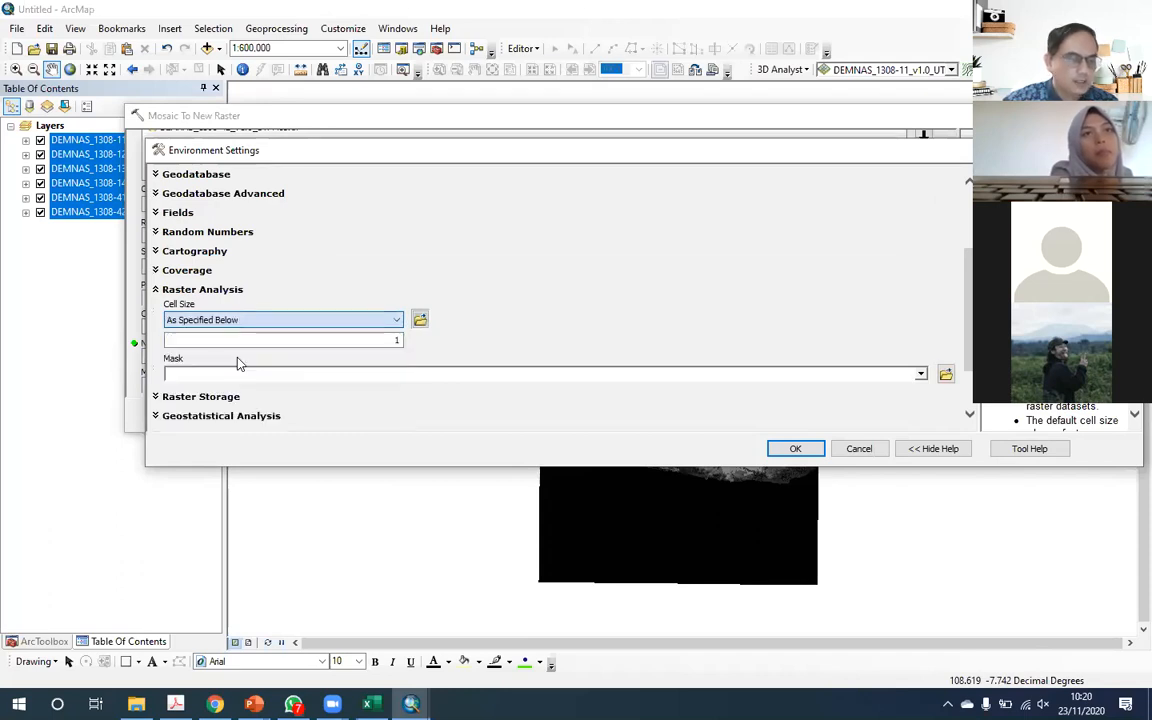
pyautogui.write('20')
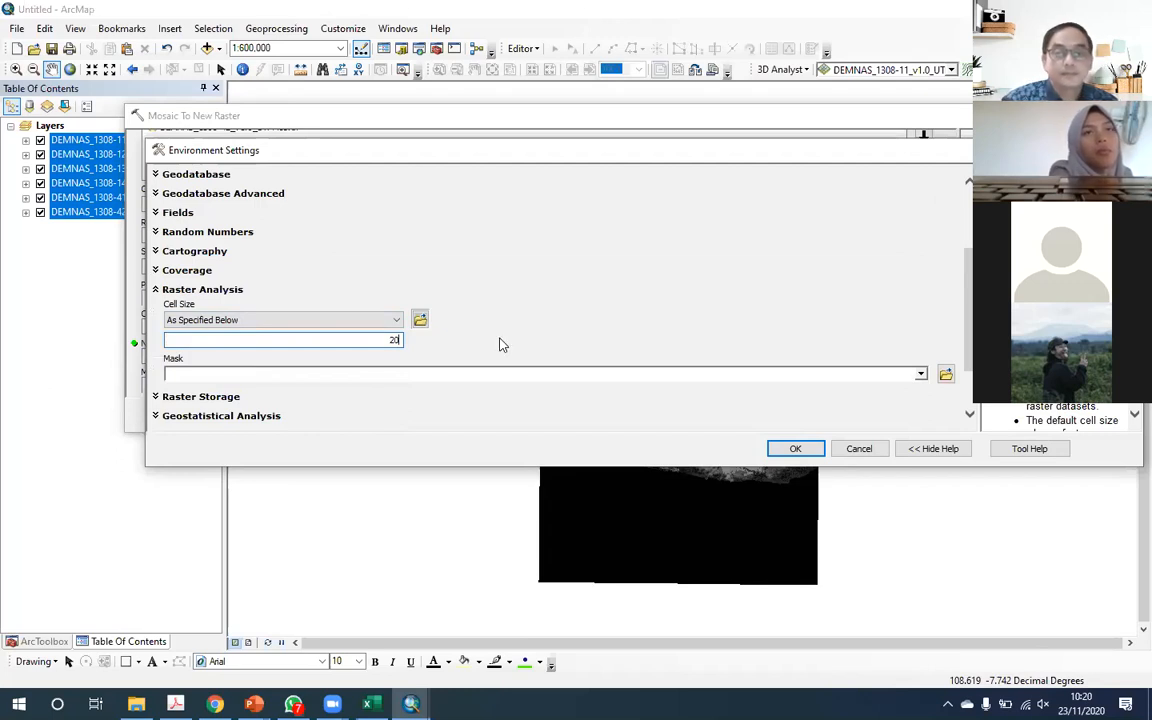
pyautogui.click(795, 447)
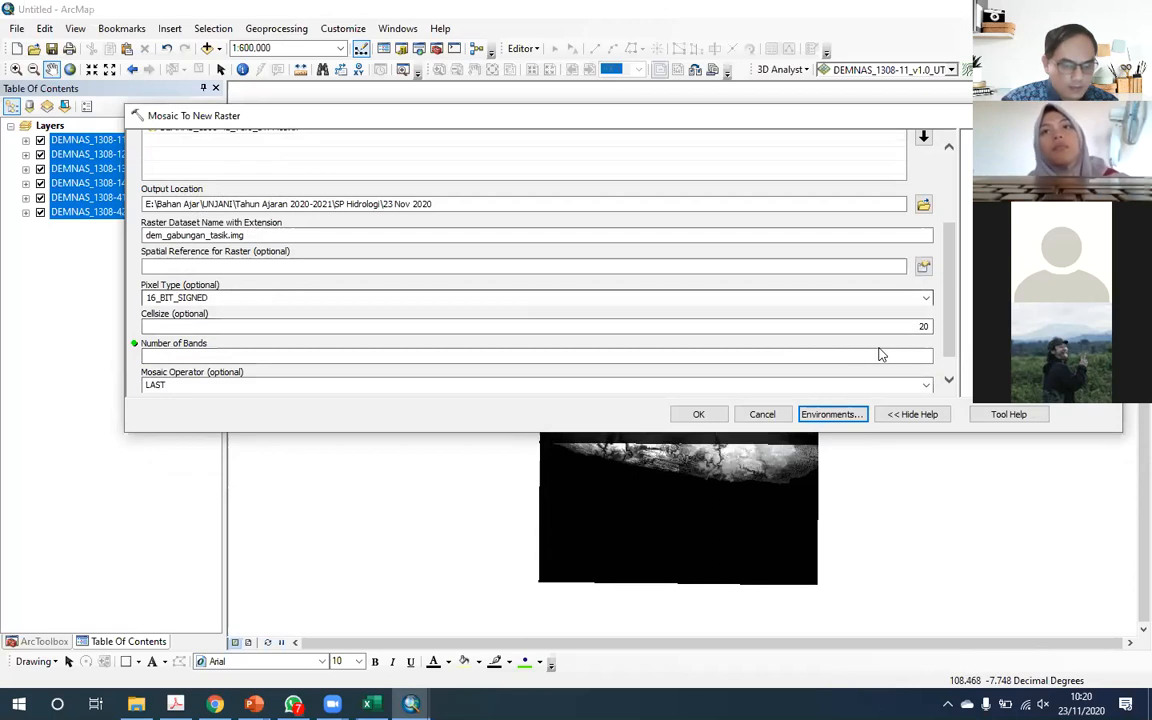
# Step: Set the number of bands to 1, run the mosaic, and dismiss the completion report
pyautogui.moveTo(951, 283); pyautogui.dragTo(949, 319)
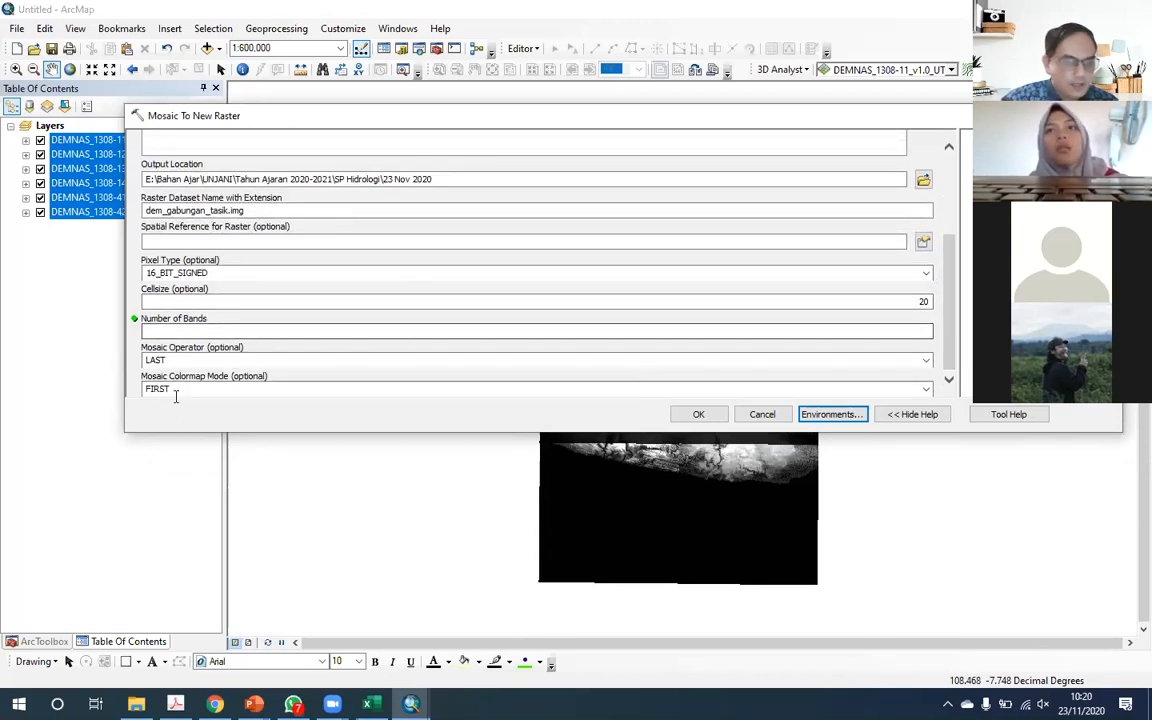
pyautogui.click(912, 330)
pyautogui.write('1')
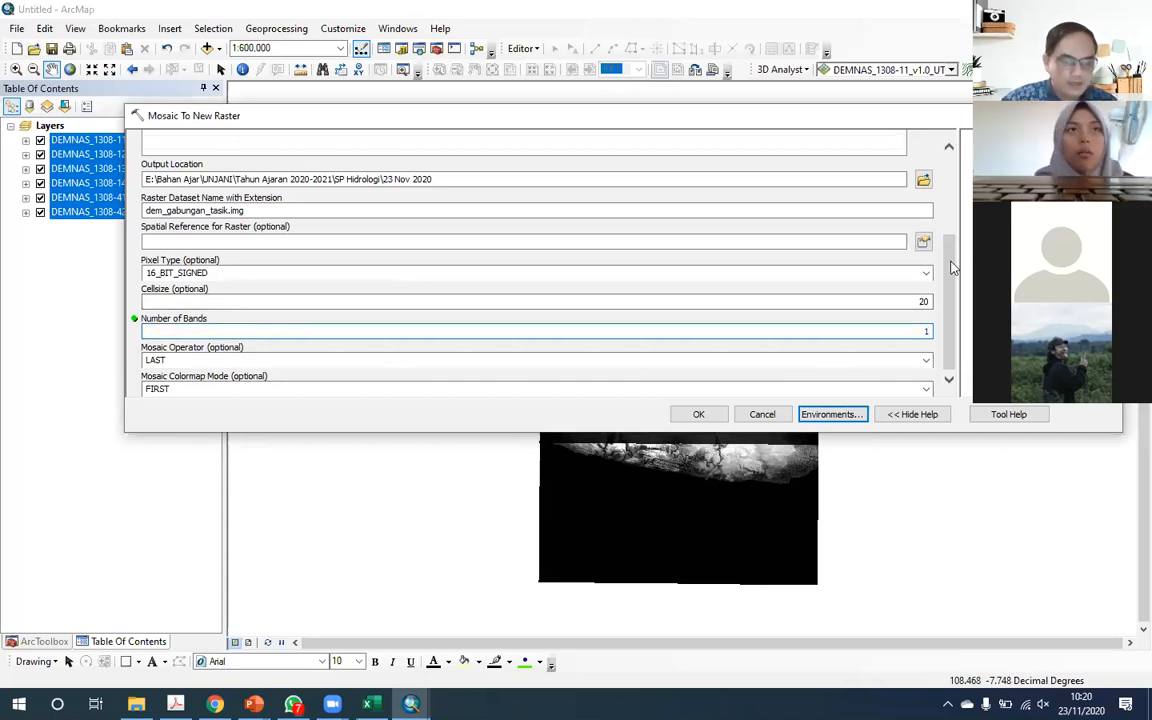
pyautogui.scroll(3, 270, 206)
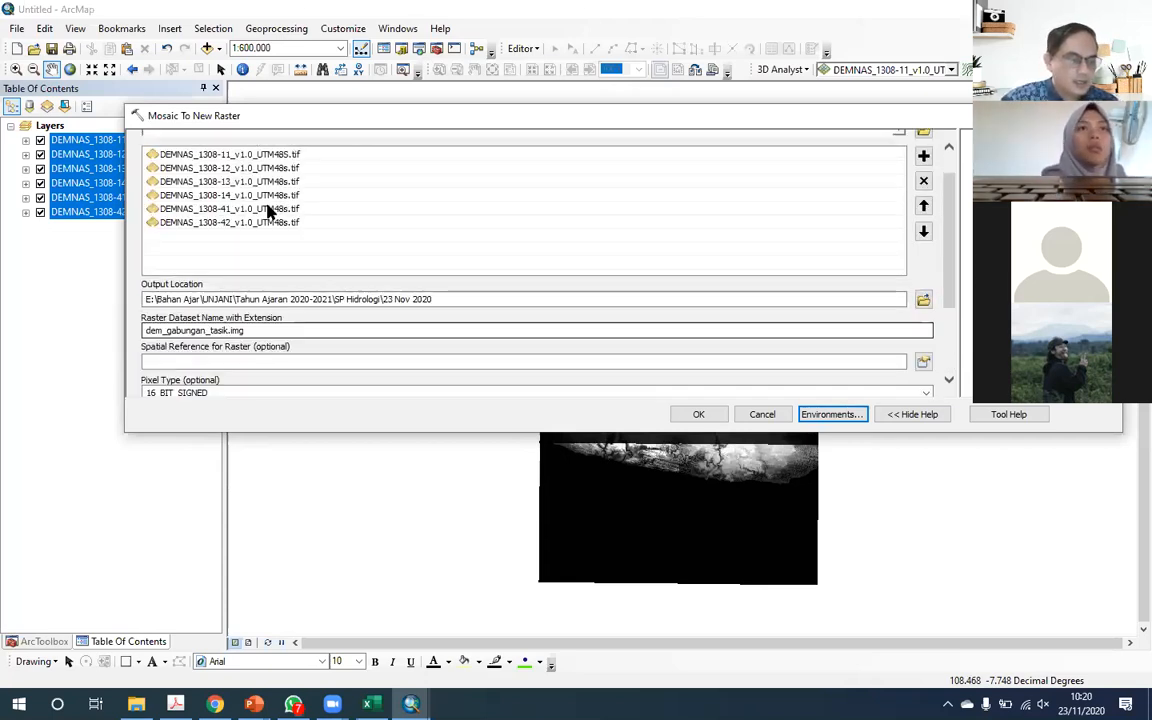
pyautogui.click(701, 414)
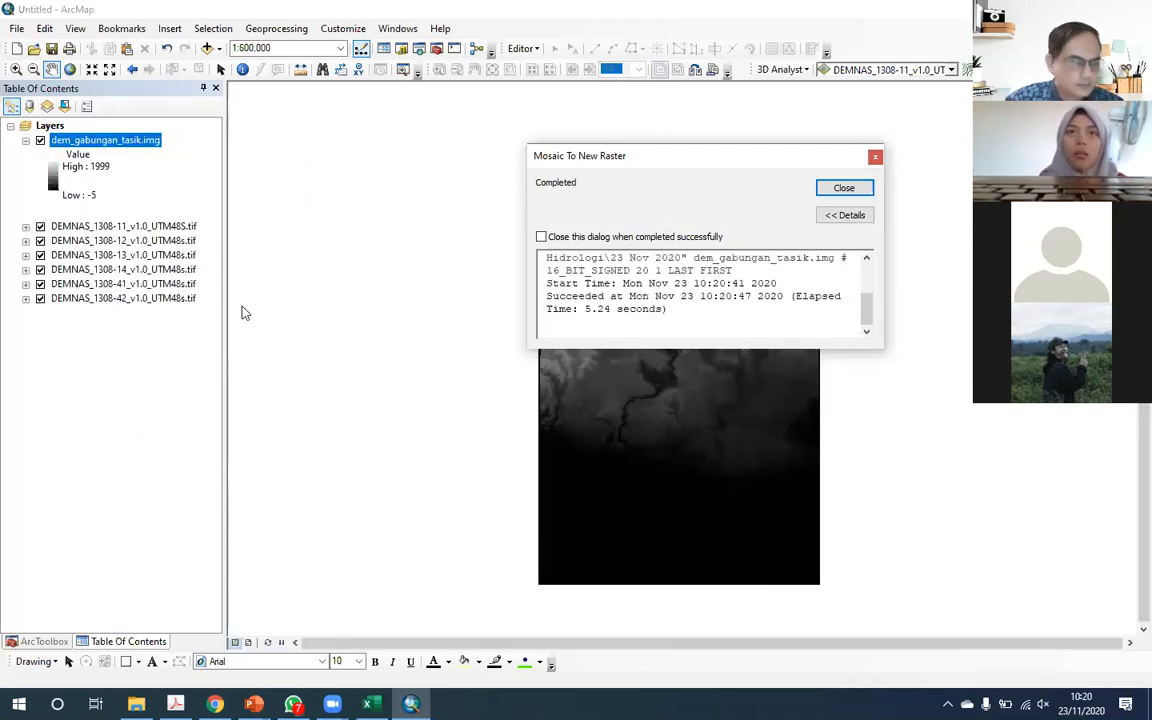
pyautogui.click(843, 189)
# Step: Turn off the six source DEMNAS layers so that only the merged DEM is displayed
pyautogui.click(42, 227)
pyautogui.click(40, 226)
pyautogui.click(40, 241)
pyautogui.click(40, 255)
pyautogui.click(40, 269)
pyautogui.click(40, 284)
pyautogui.click(40, 298)
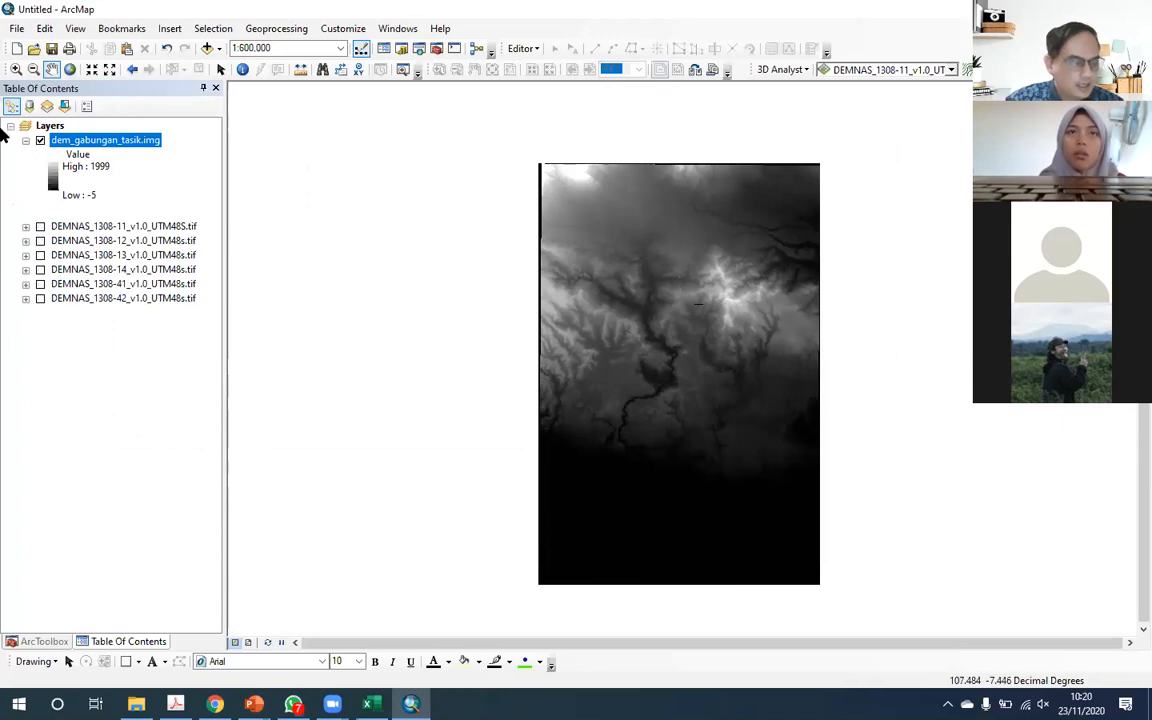
# Step: Examine the merged DEM on the map, both as a whole and in detail, for gaps along the tile seams
pyautogui.click(41, 141)
pyautogui.click(41, 141)
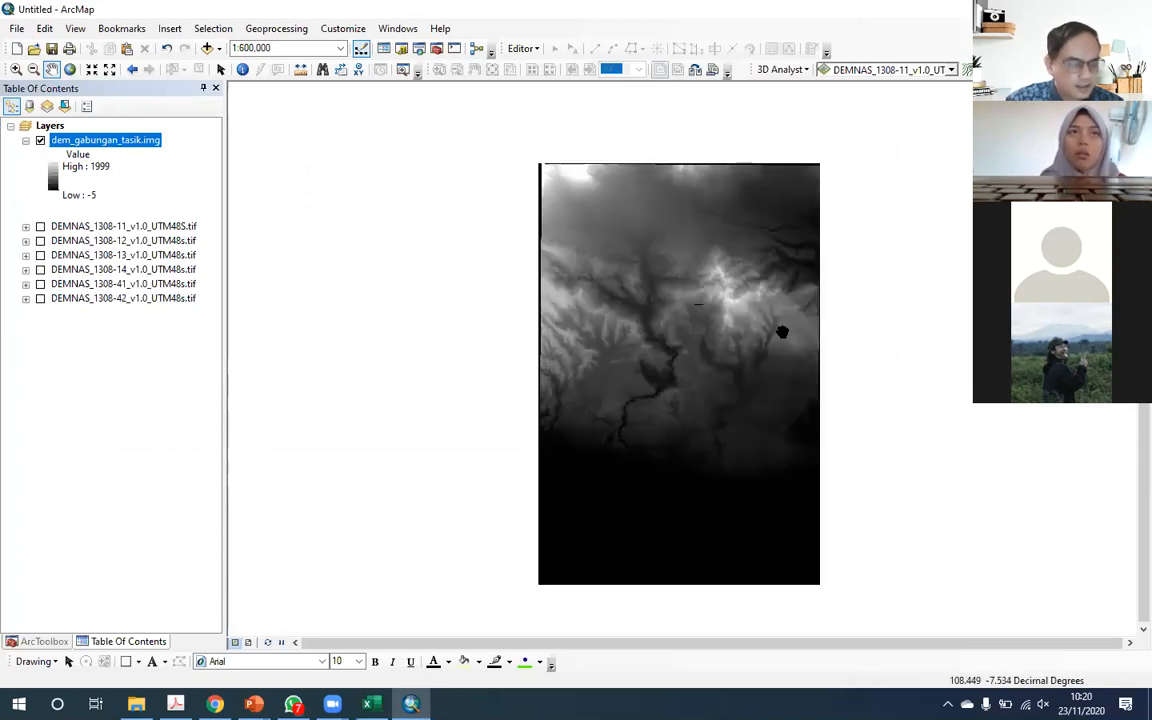
pyautogui.scroll(-1, 740, 400)
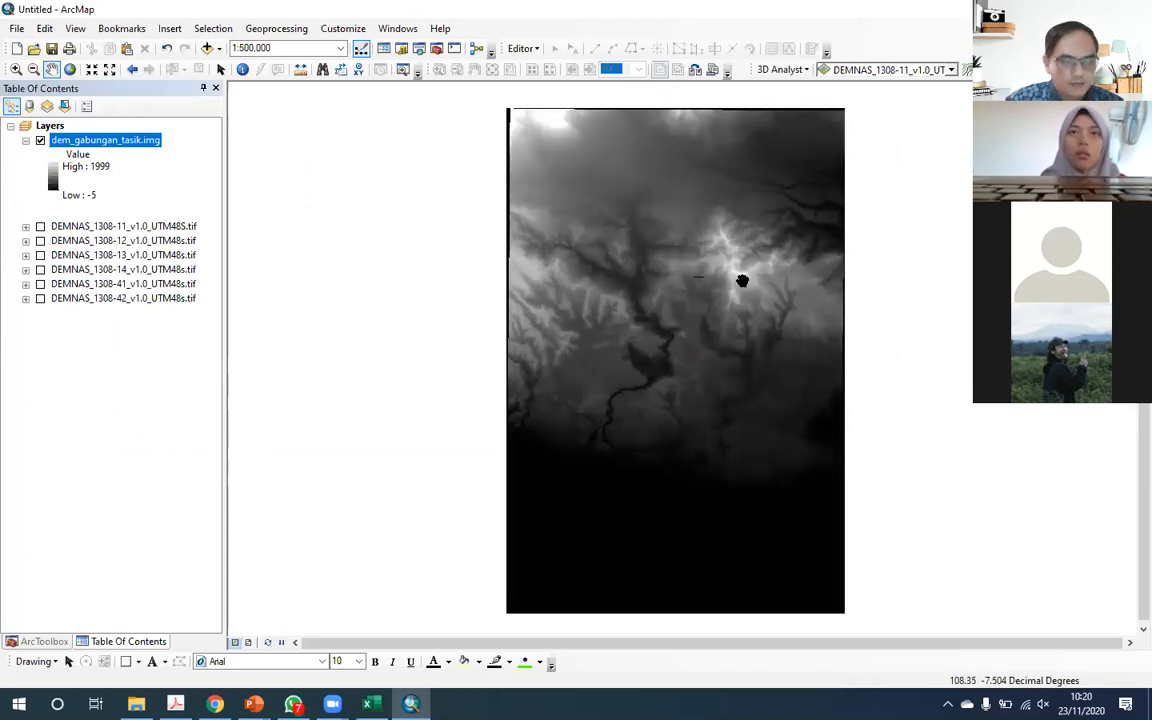
pyautogui.scroll(-2, 742, 281)
pyautogui.scroll(-1, 743, 300)
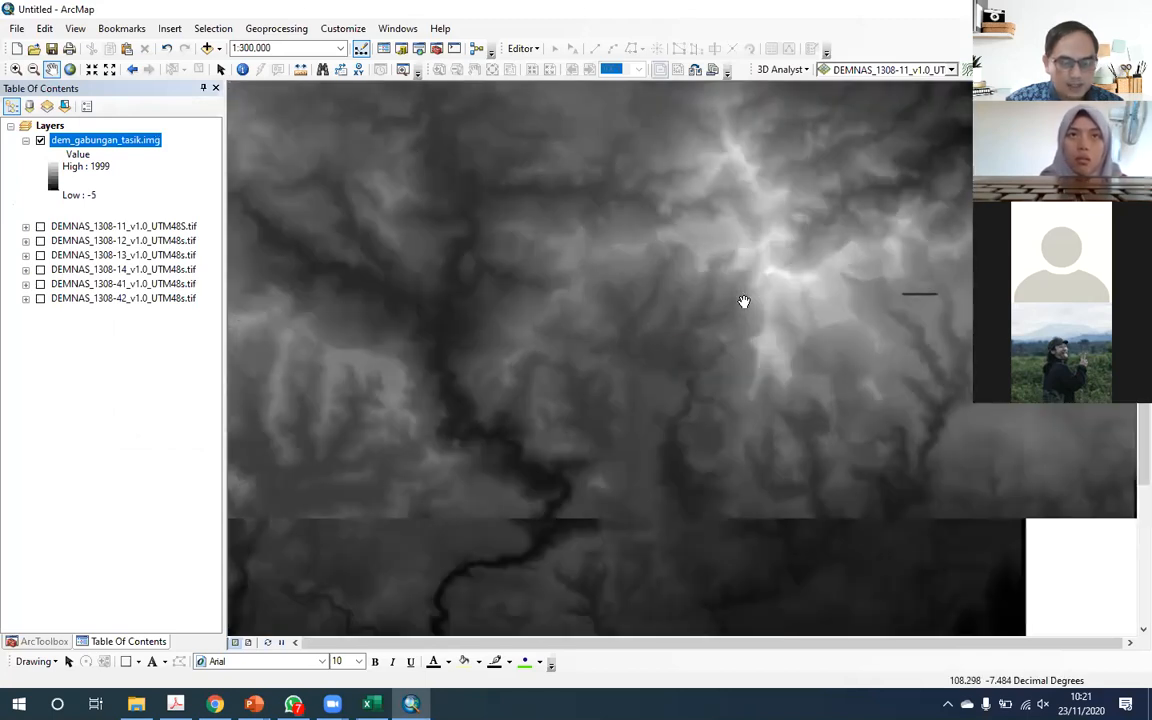
pyautogui.scroll(-1, 673, 236)
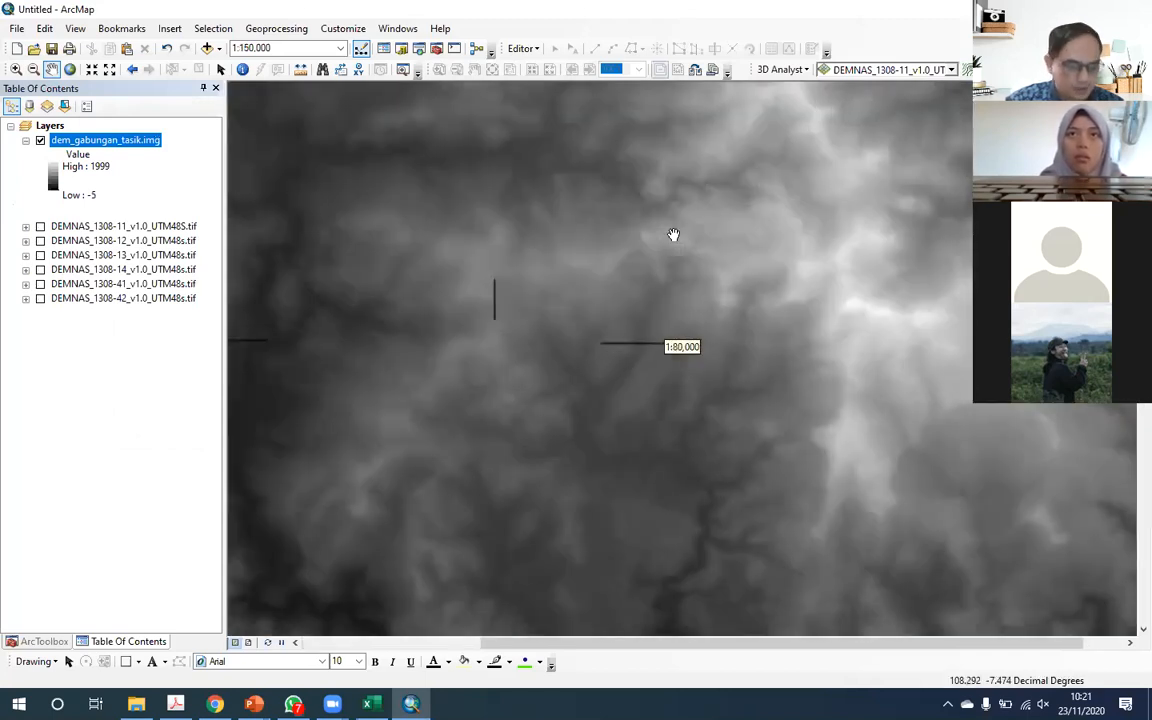
pyautogui.scroll(2, 644, 300)
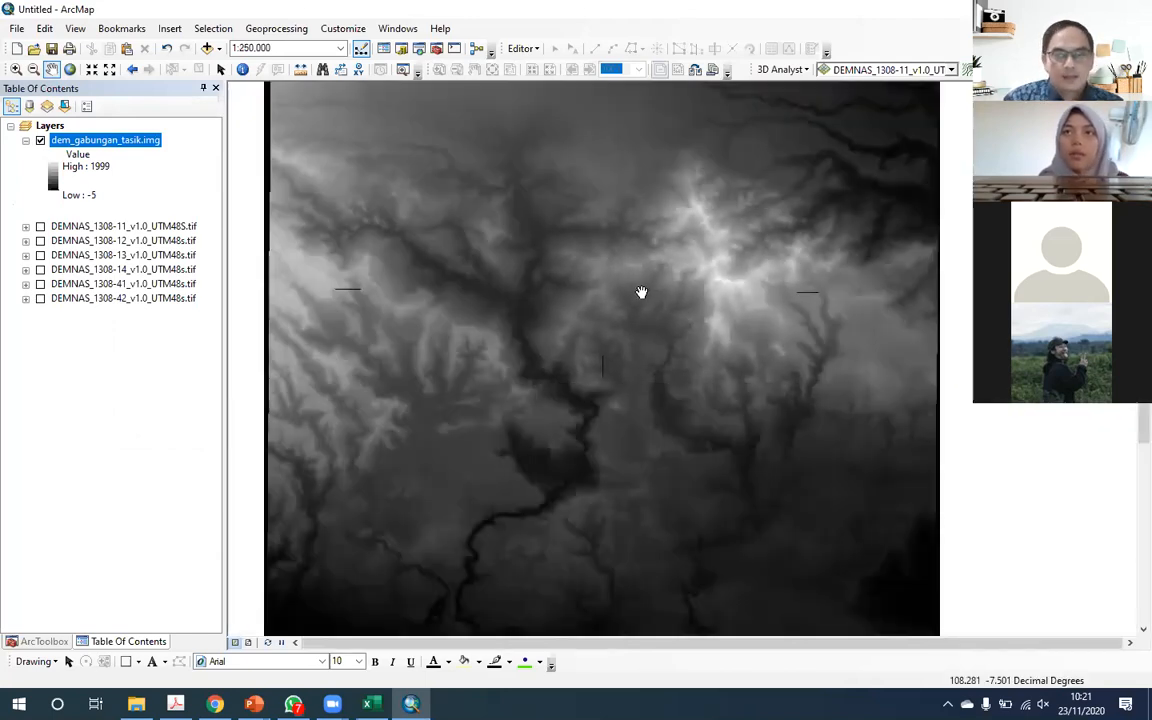
pyautogui.scroll(1, 640, 292)
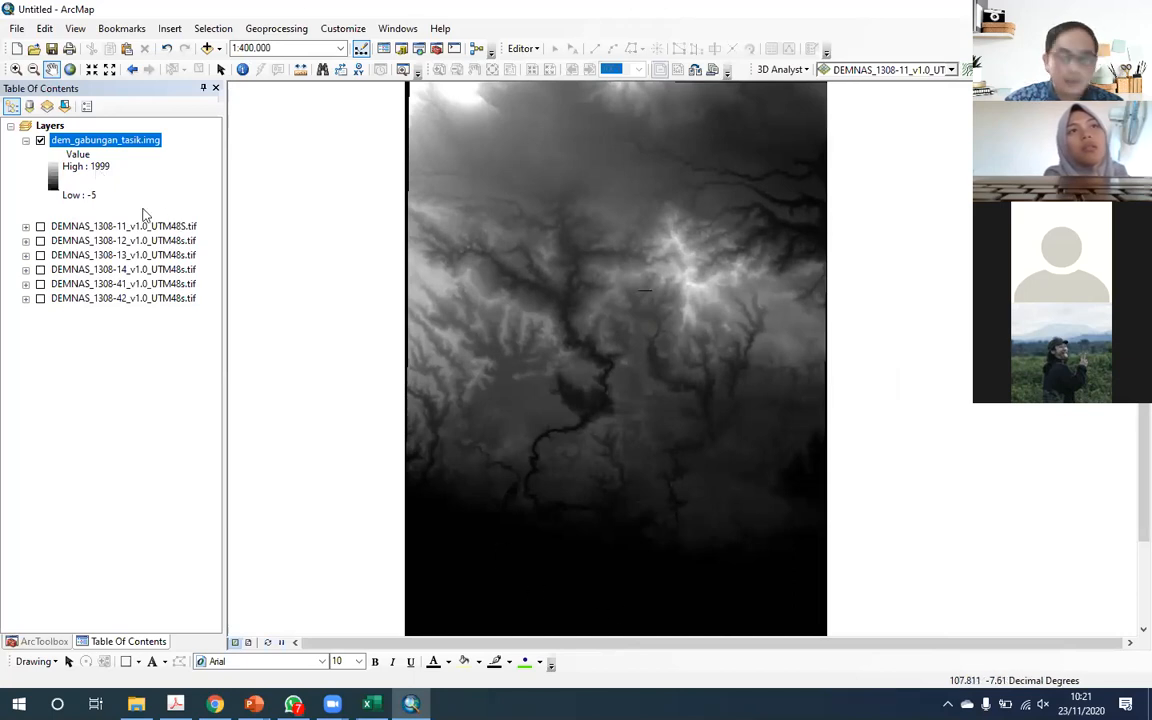
# Step: Symbolize the dem_gabungan_tasik.img layer as Classified with 10 classes and a blue-to-yellow-to-red color ramp
pyautogui.doubleClick(97, 141)
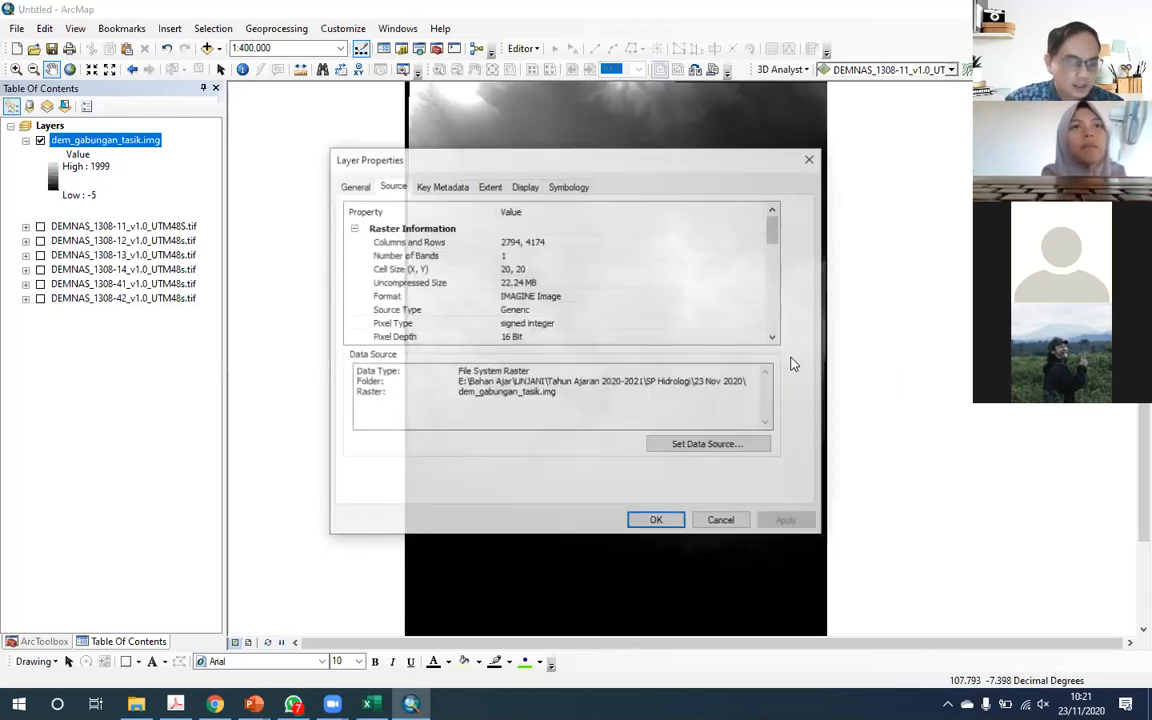
pyautogui.click(582, 185)
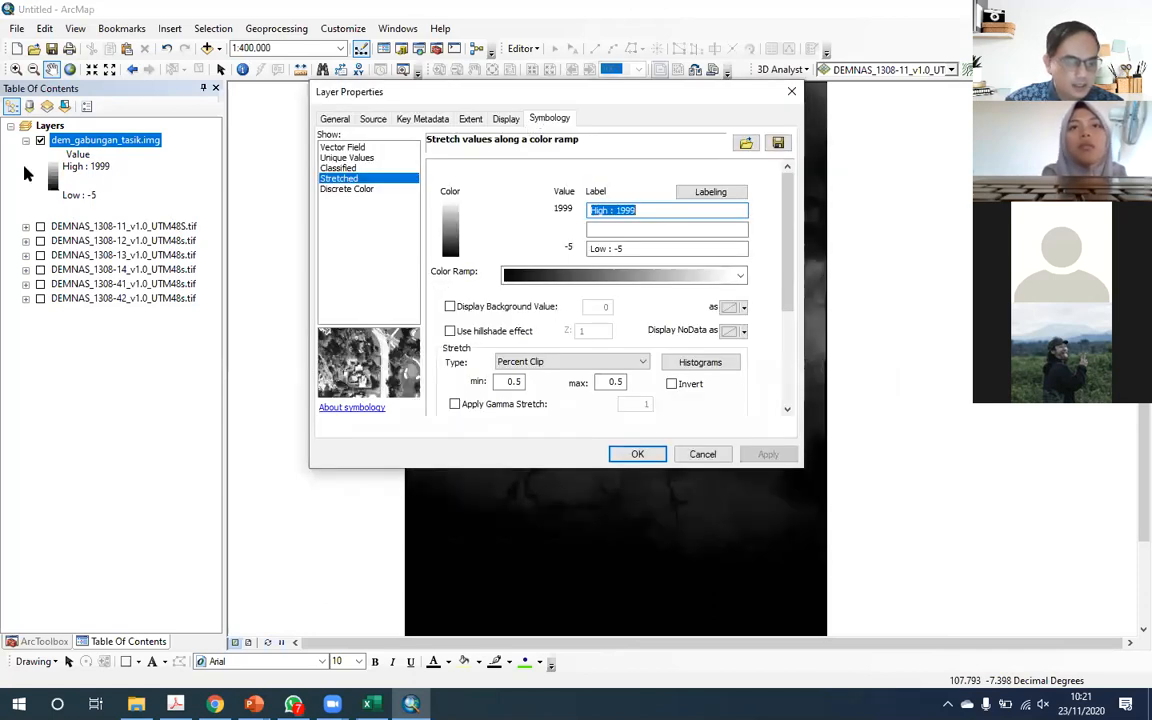
pyautogui.click(340, 168)
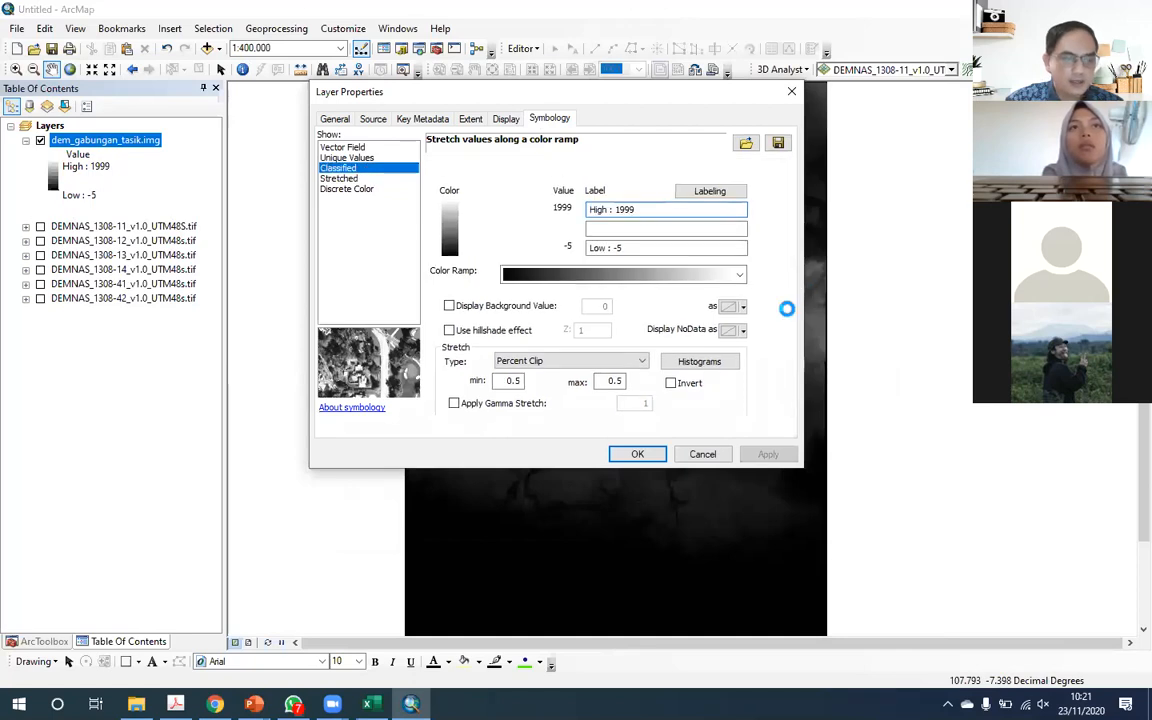
pyautogui.click(620, 249)
pyautogui.click(620, 249)
pyautogui.click(683, 218)
pyautogui.click(666, 307)
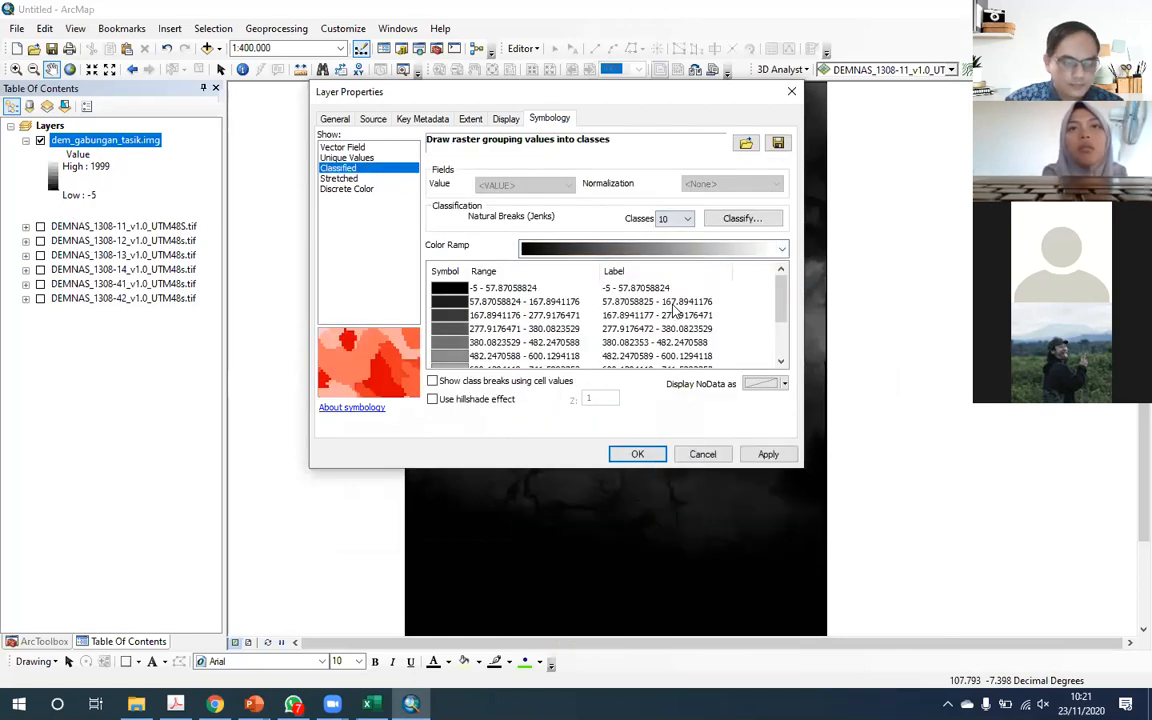
pyautogui.click(714, 250)
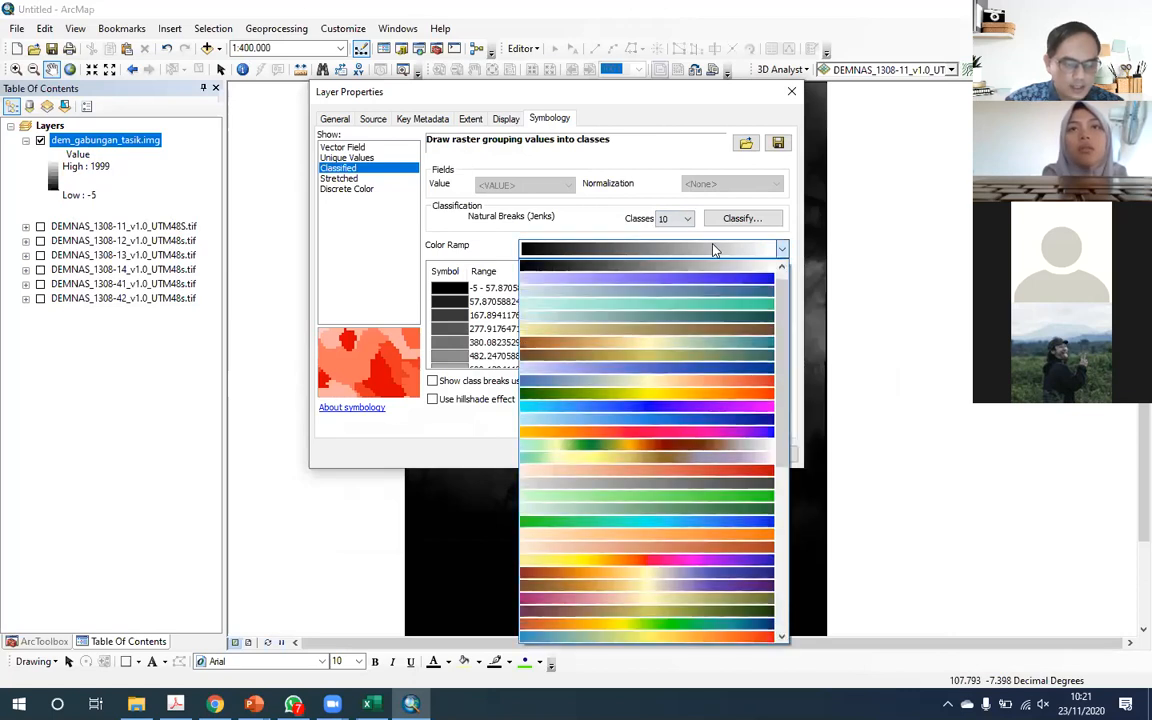
pyautogui.click(676, 383)
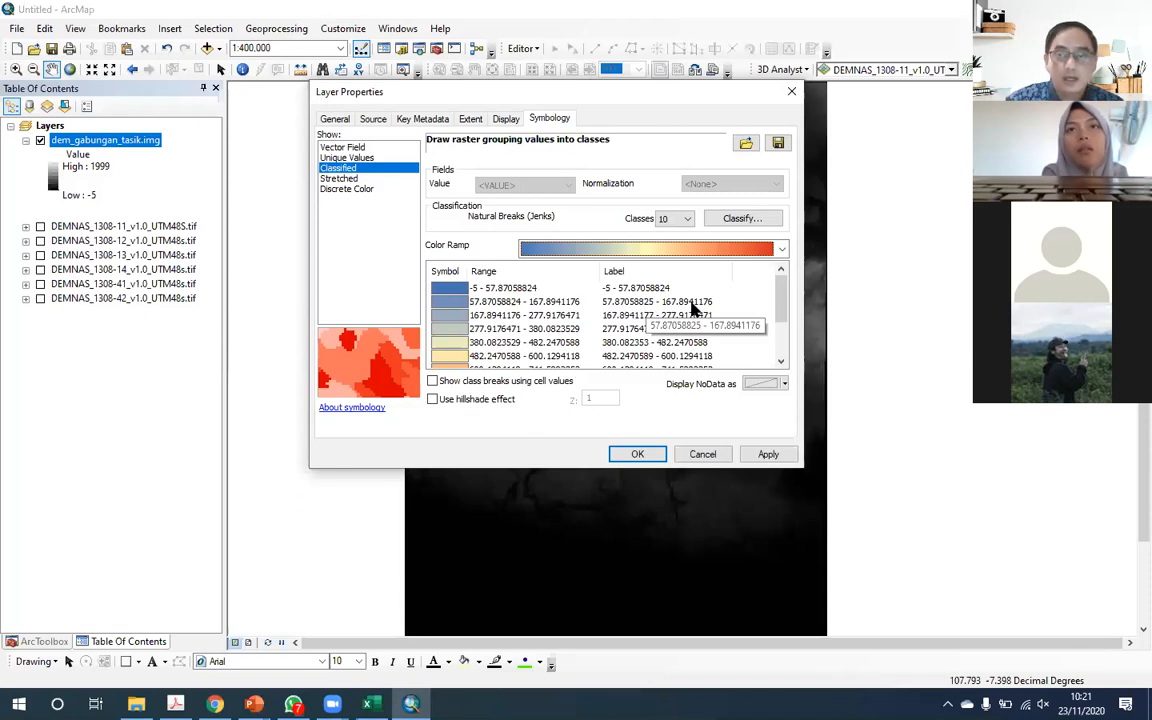
# Step: Format the class labels as numeric with 5 significant digits, and apply the classified symbology to the dem_gabungan_tasik.img layer
pyautogui.rightClick(643, 276)
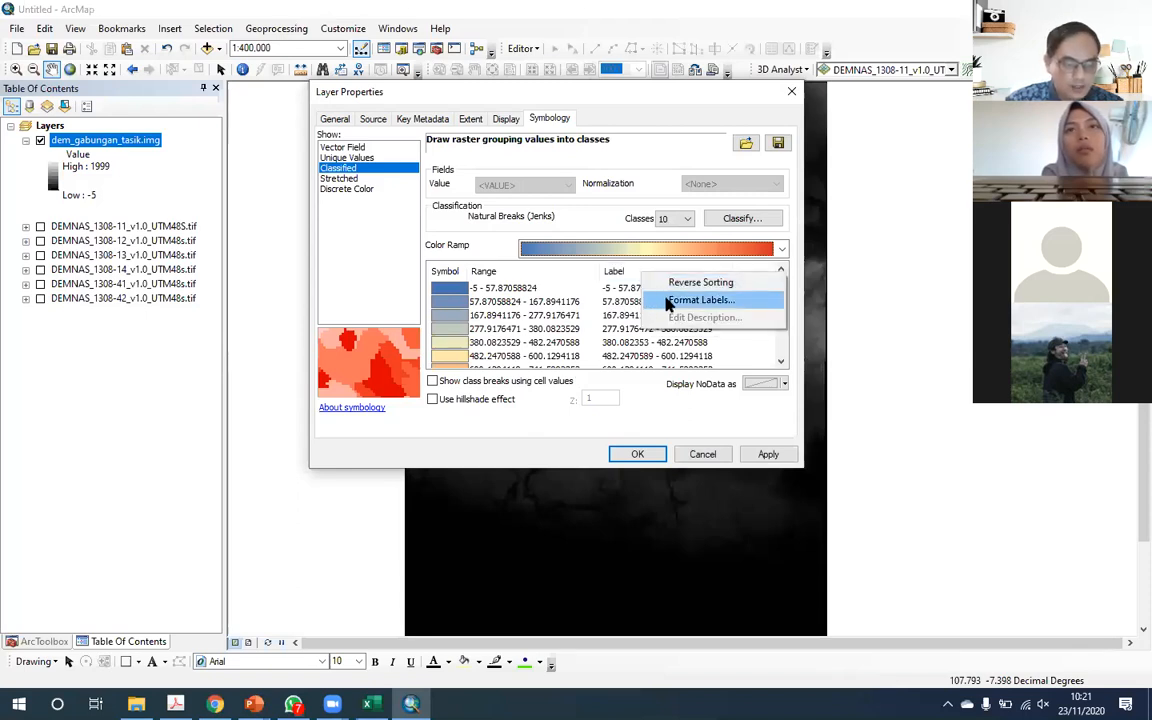
pyautogui.click(668, 300)
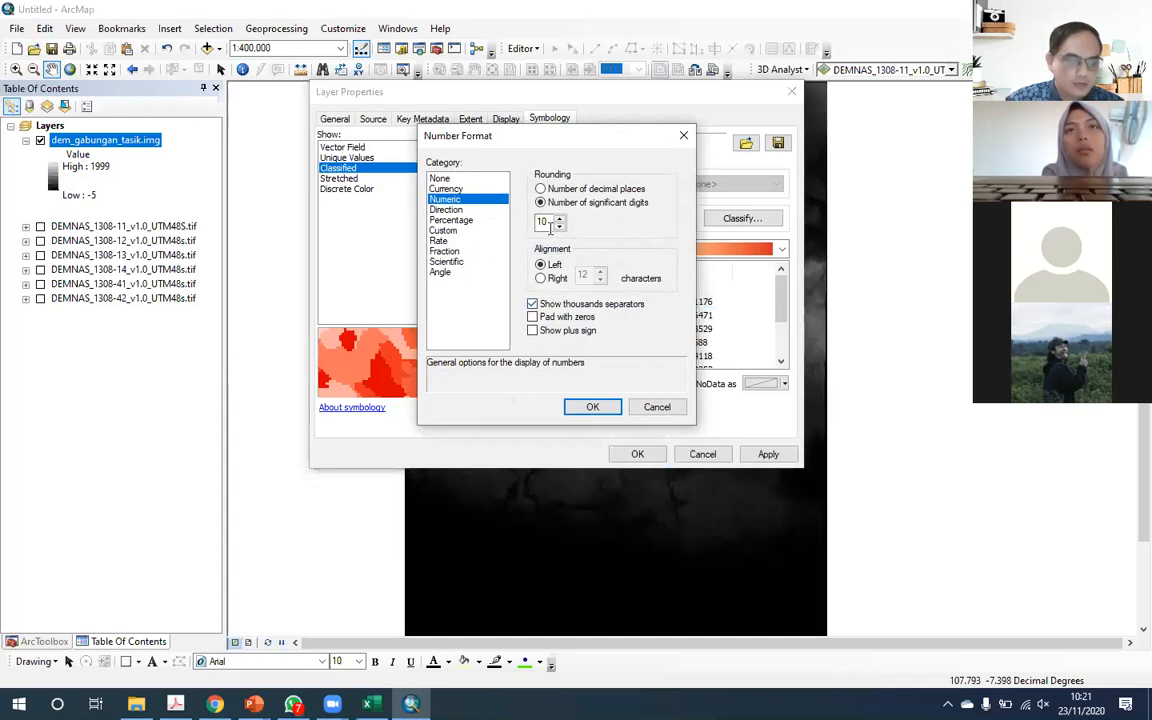
pyautogui.moveTo(472, 129); pyautogui.dragTo(281, 125)
pyautogui.write('5')
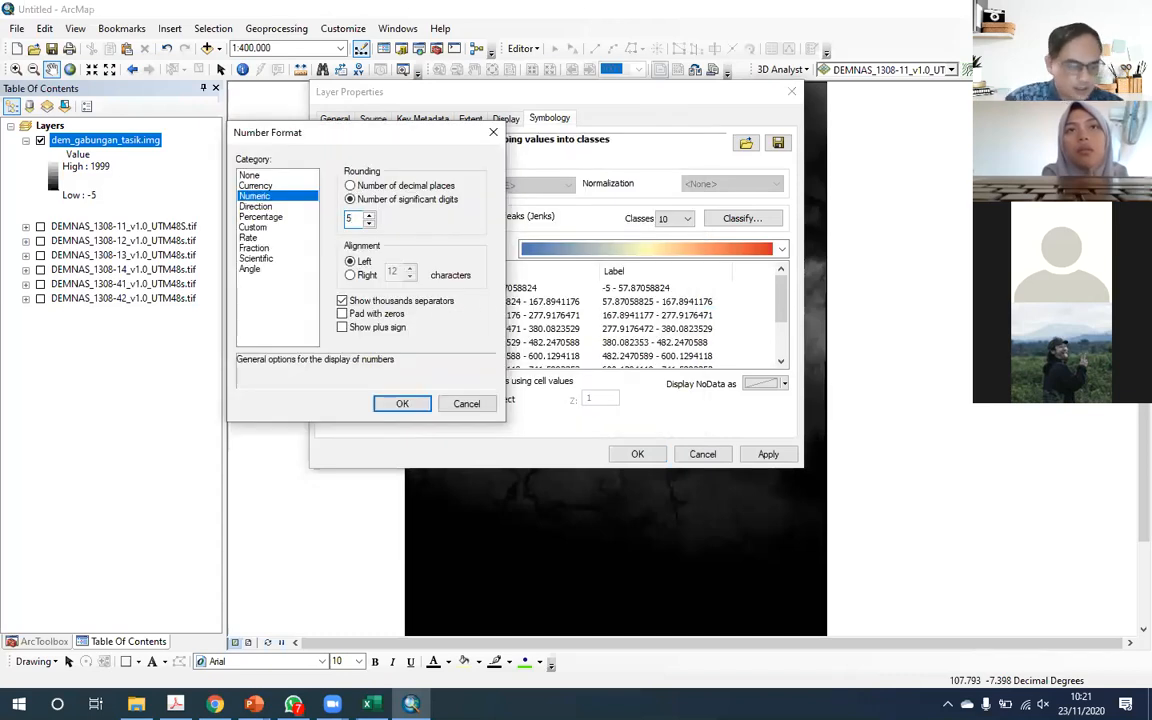
pyautogui.click(403, 403)
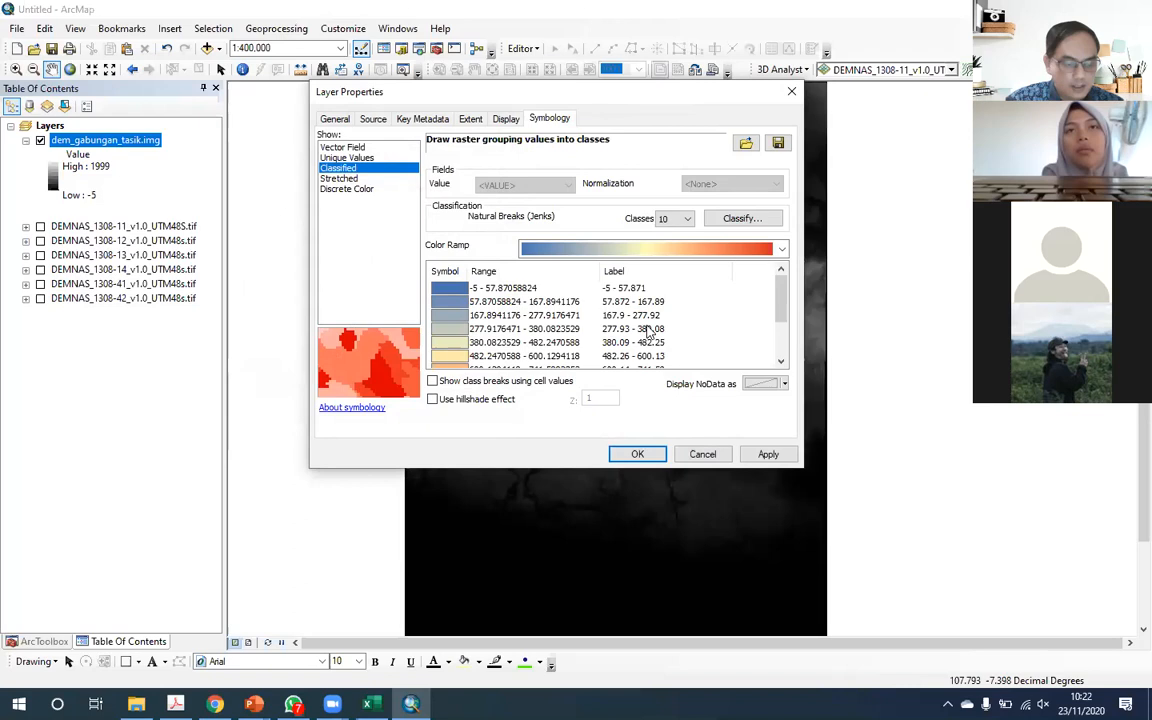
pyautogui.scroll(-2, 652, 335)
pyautogui.click(768, 455)
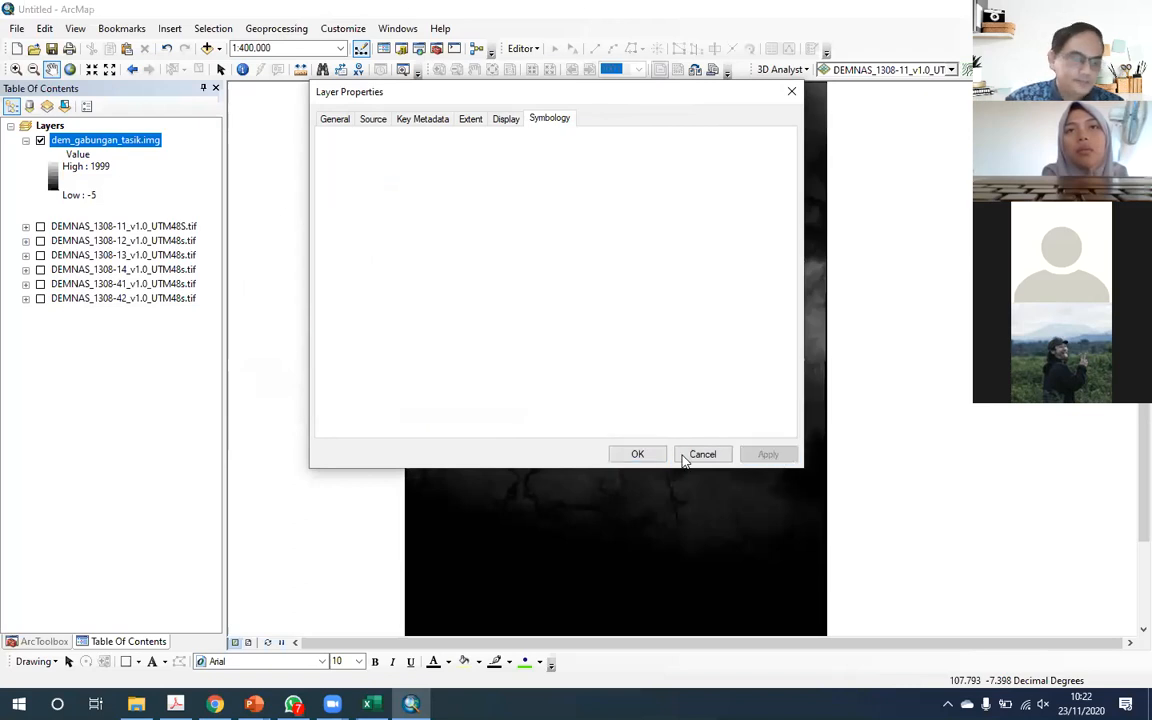
pyautogui.click(644, 458)
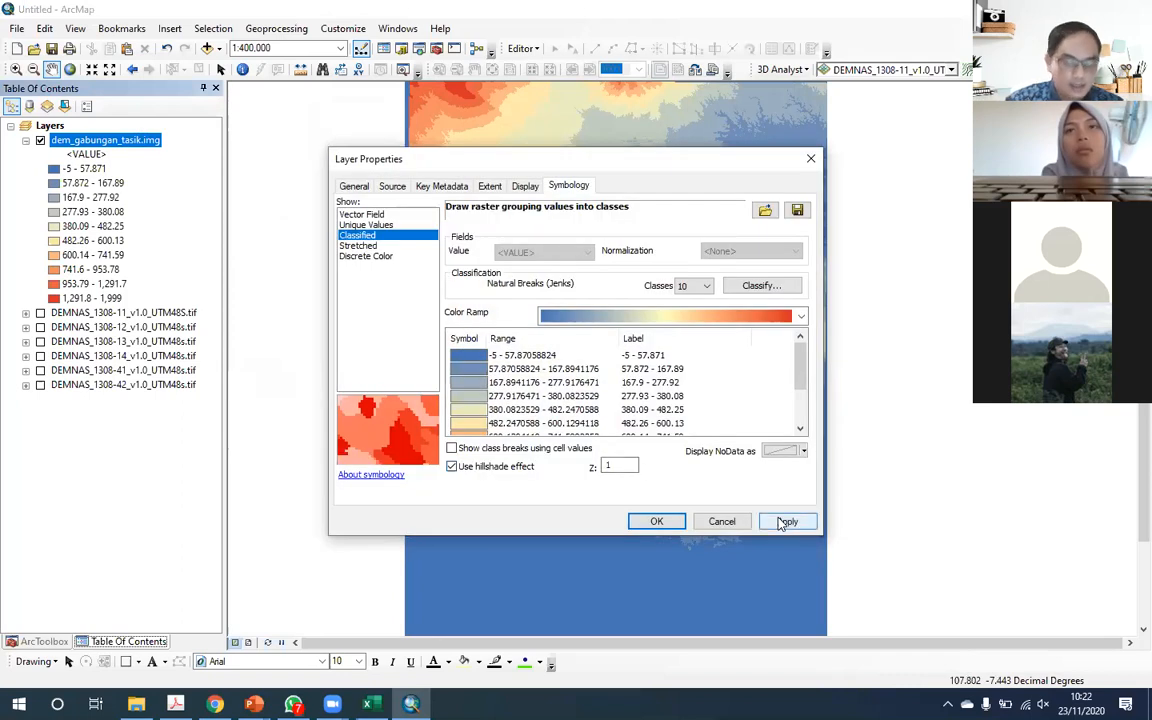
# Step: Apply the hillshade effect with a Z value of 1 to the classified dem_gabungan_tasik.img layer
pyautogui.click(784, 521)
pyautogui.click(655, 521)
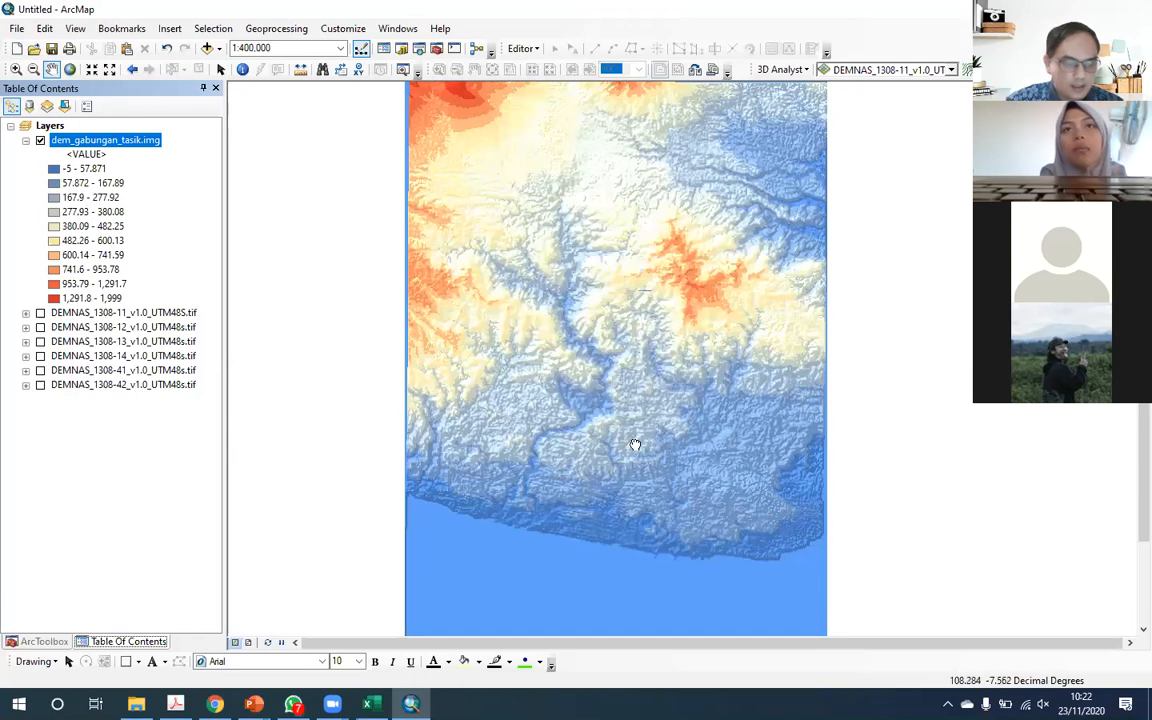
# Step: Examine the hillshaded DEM's relief on the map, including the valleys, the high areas and the southern coast
pyautogui.scroll(-2, 622, 391)
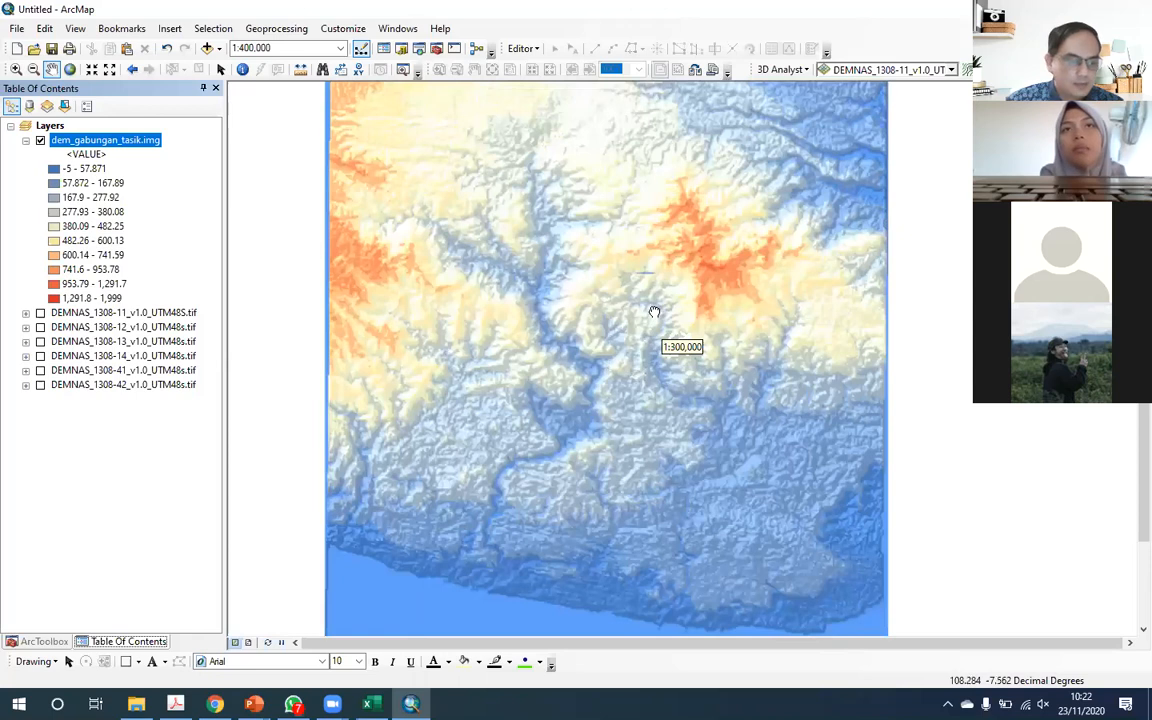
pyautogui.scroll(-1, 683, 281)
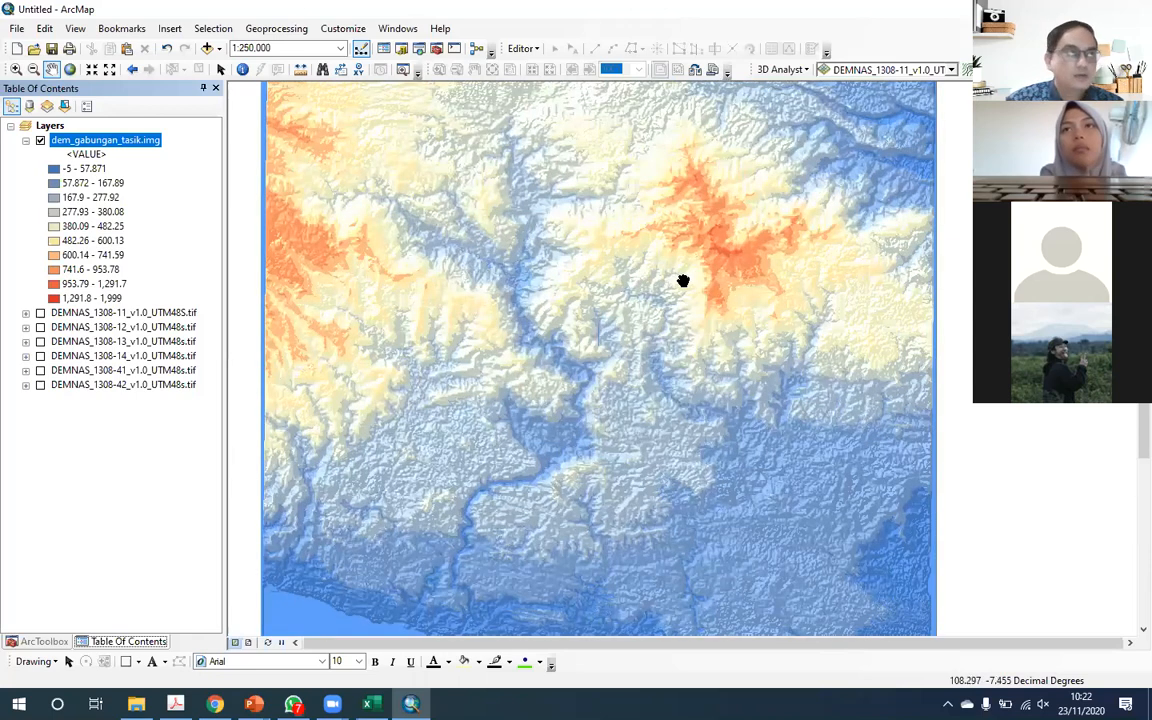
pyautogui.moveTo(683, 281); pyautogui.dragTo(865, 245)
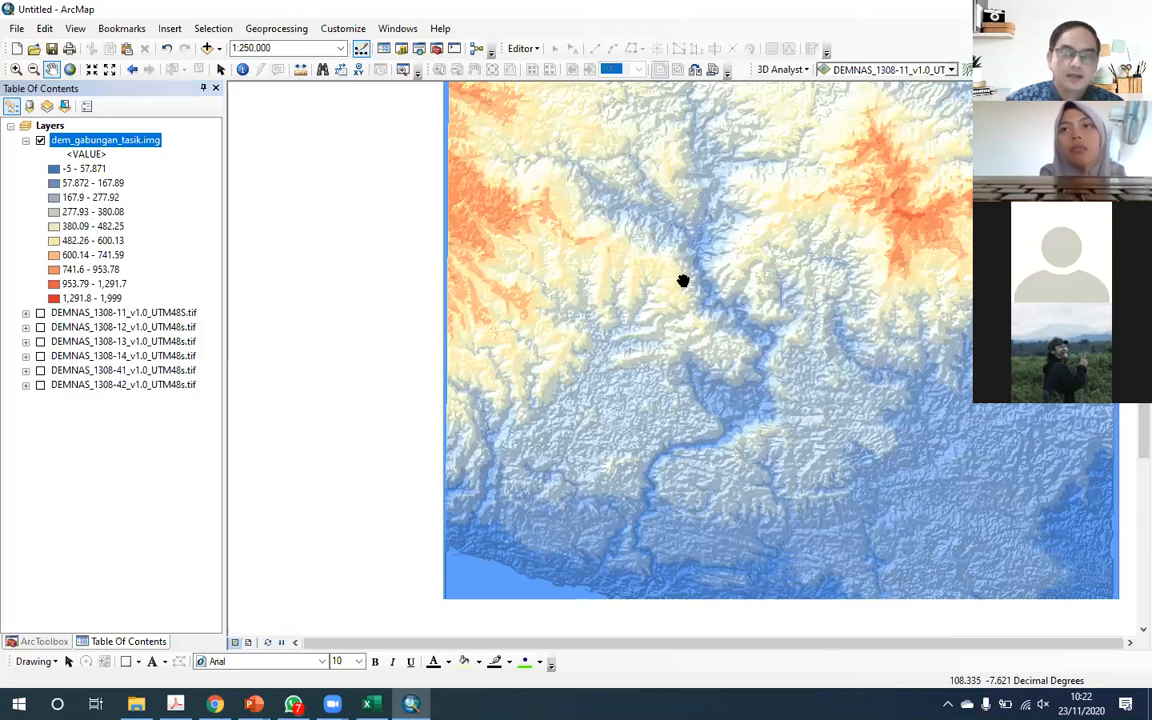
pyautogui.moveTo(795, 179); pyautogui.dragTo(586, 272)
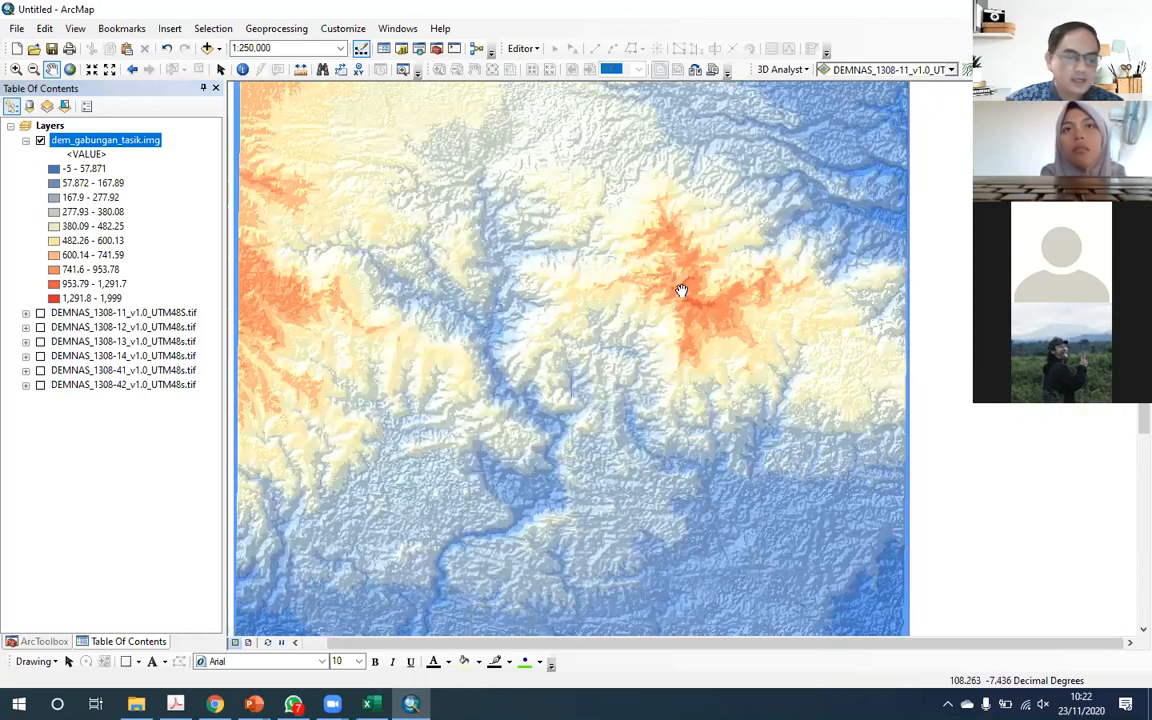
pyautogui.moveTo(677, 277); pyautogui.dragTo(678, 346)
pyautogui.moveTo(631, 386)
pyautogui.mouseDown()
pyautogui.moveTo(614, 417)
pyautogui.moveTo(617, 372)
pyautogui.mouseUp()
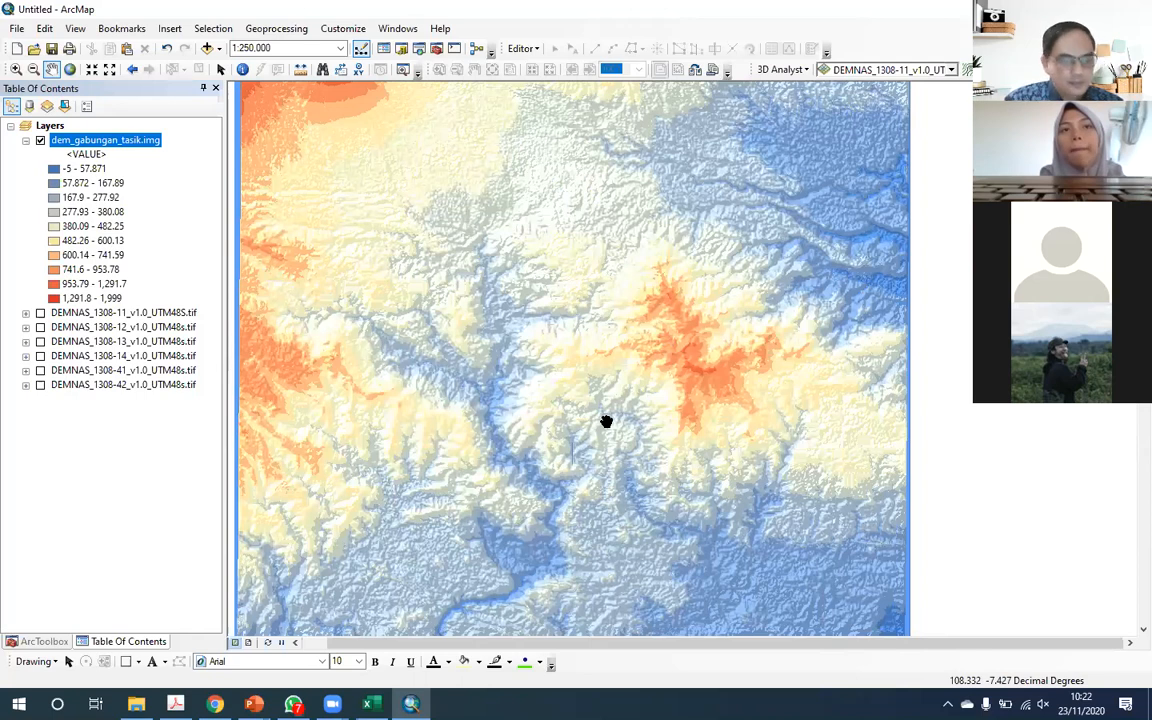
pyautogui.scroll(-1, 606, 421)
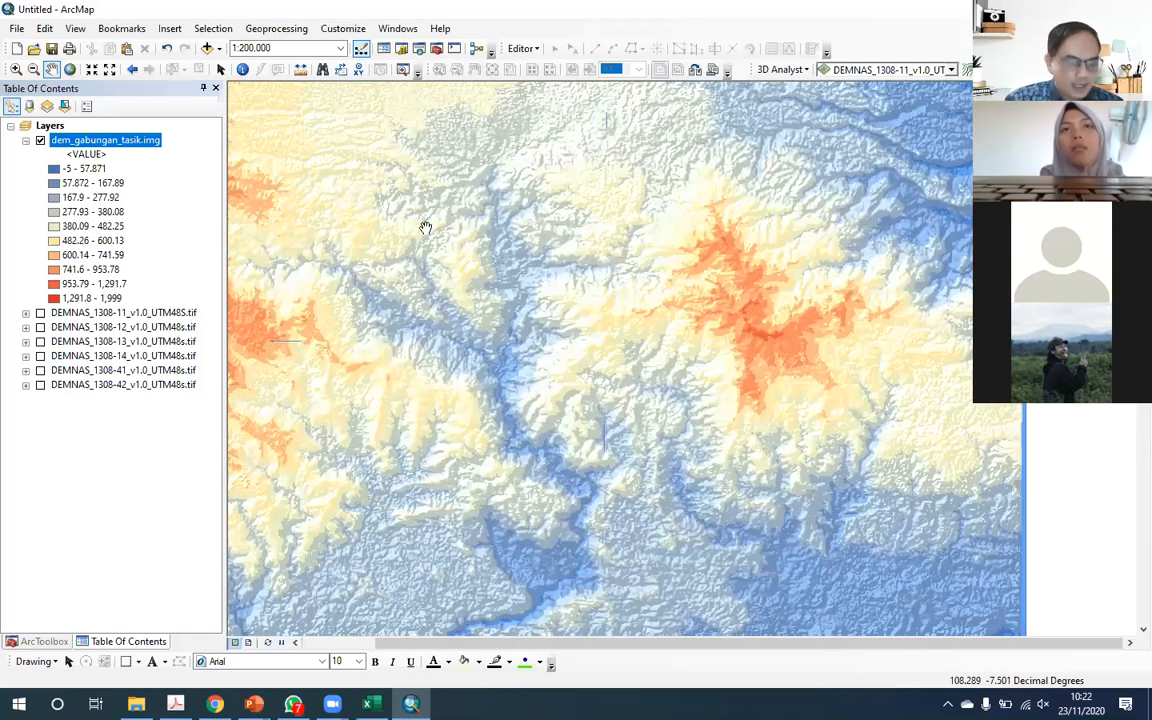
pyautogui.moveTo(582, 428); pyautogui.dragTo(603, 297)
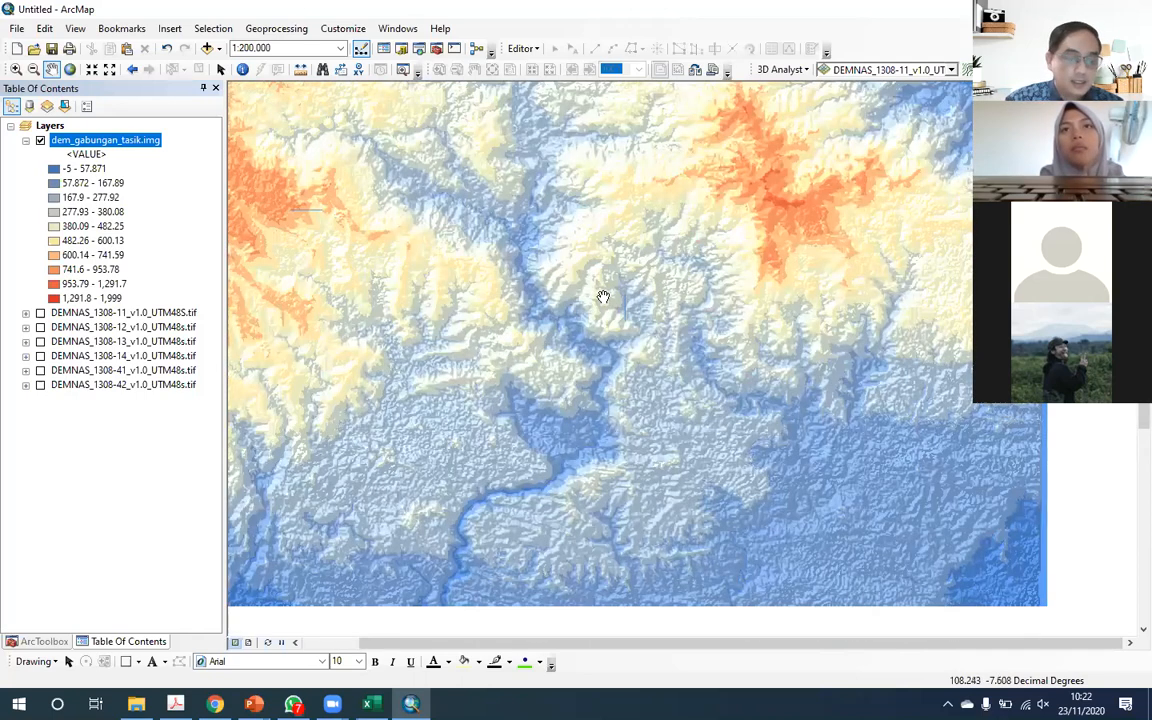
pyautogui.scroll(1, 649, 406)
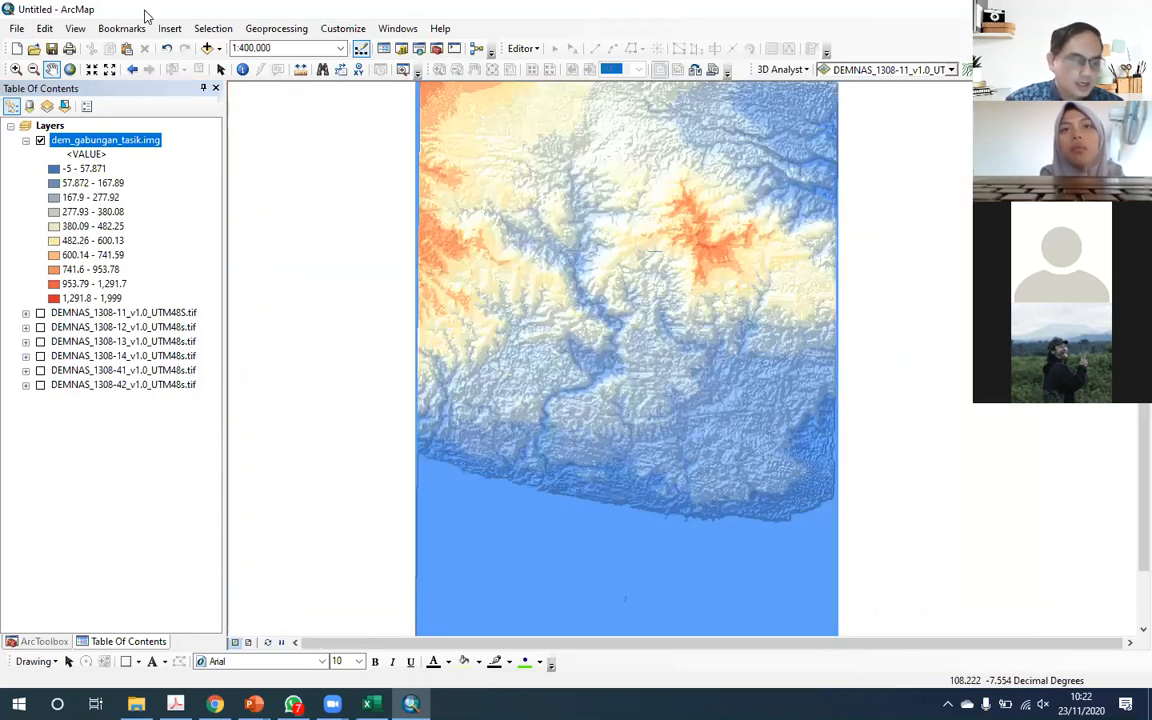
pyautogui.click(220, 57)
pyautogui.click(74, 7)
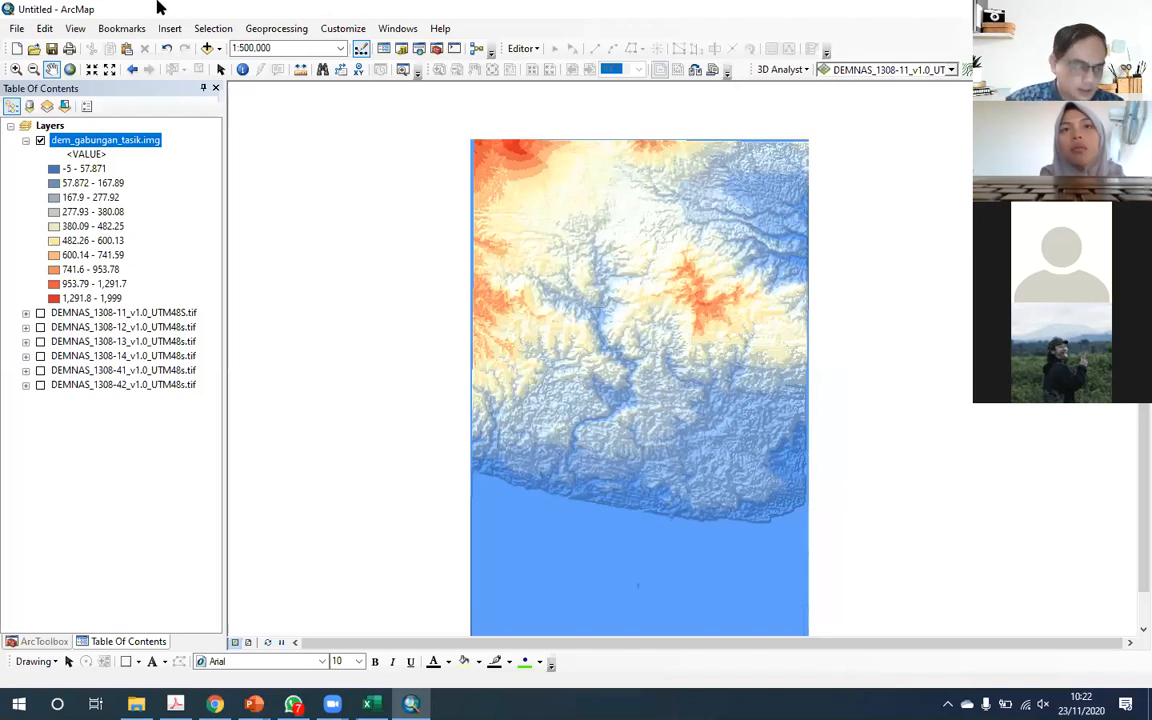
pyautogui.click(220, 48)
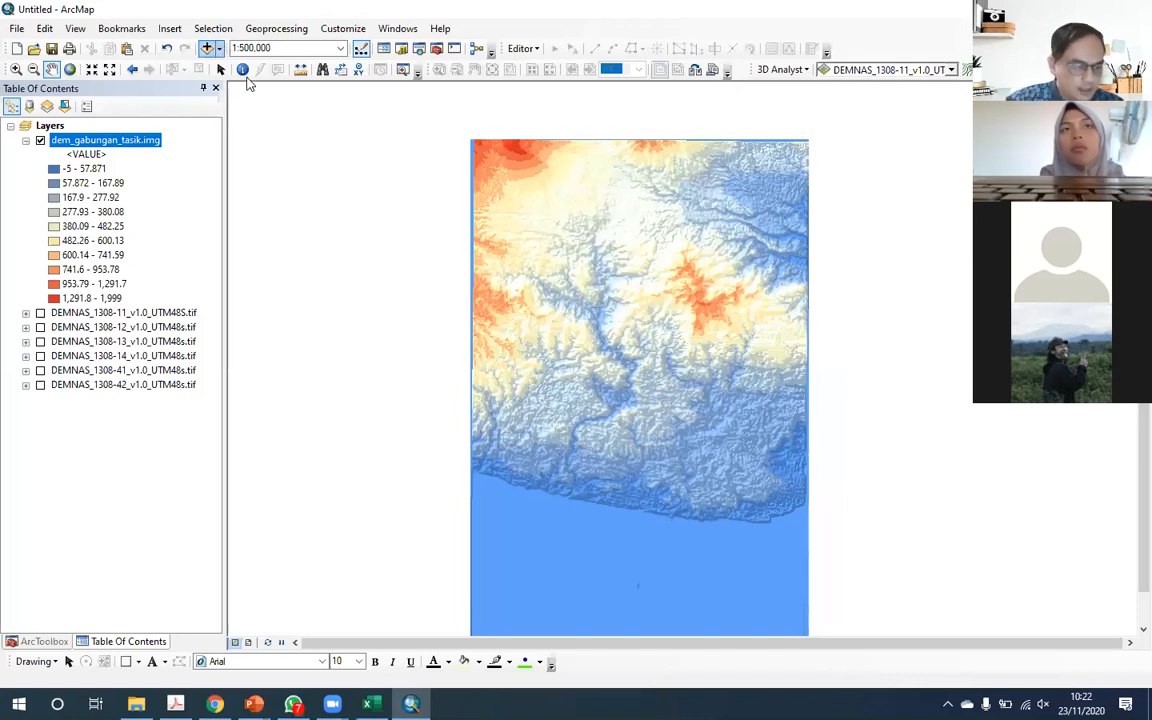
pyautogui.click(230, 85)
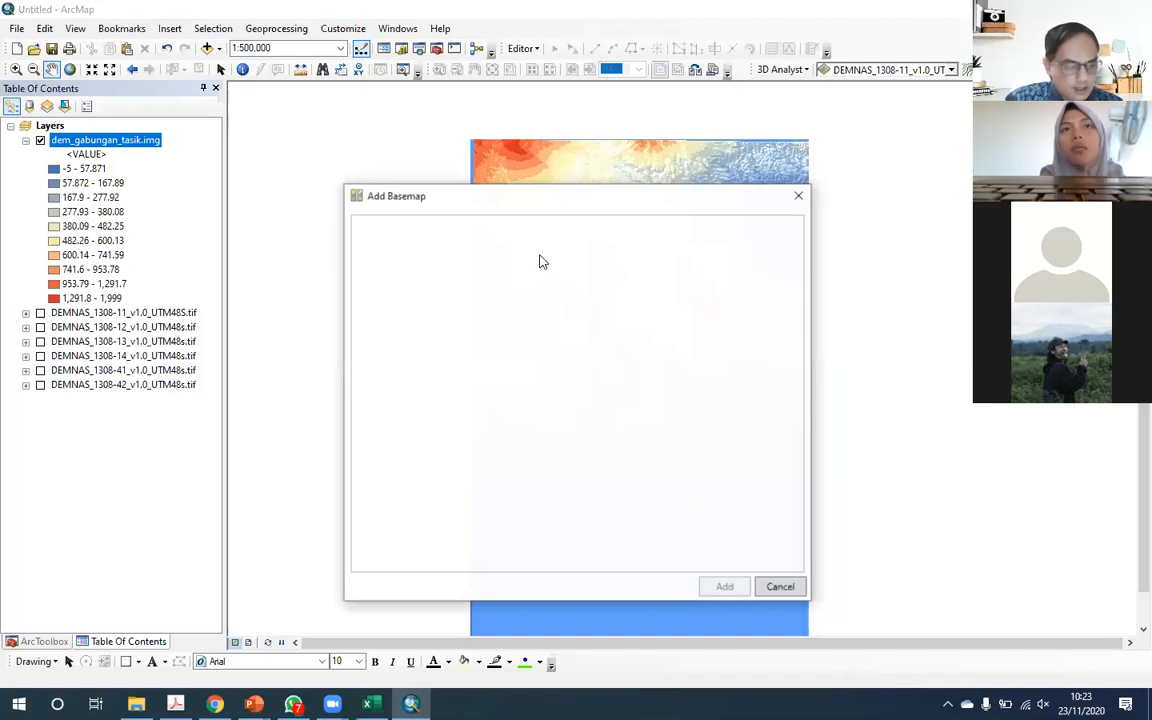
pyautogui.click(799, 194)
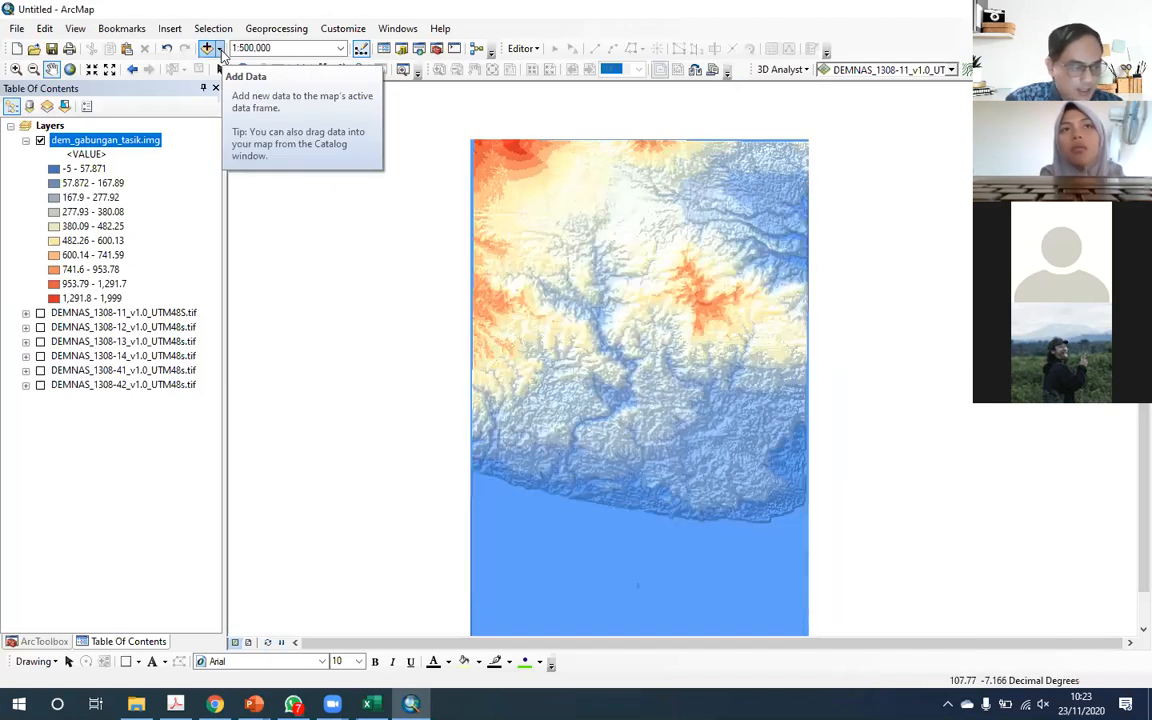
# Step: Add the Imagery basemap to the map beneath the DEM layers
pyautogui.click(220, 50)
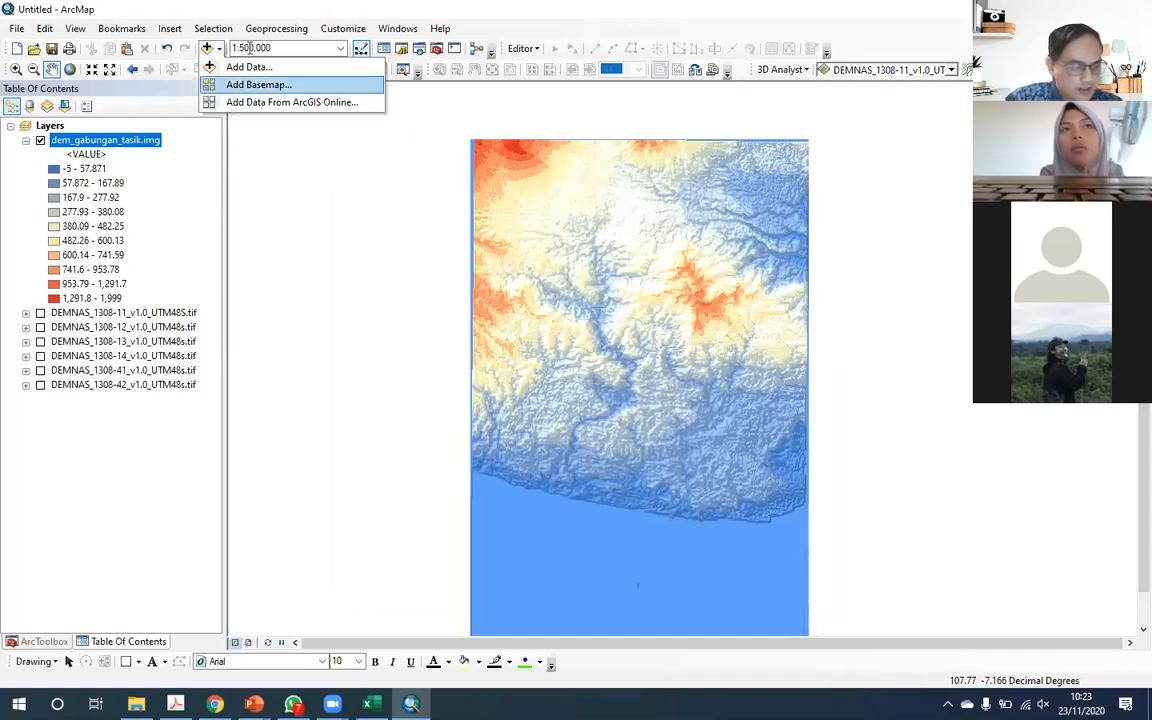
pyautogui.click(239, 85)
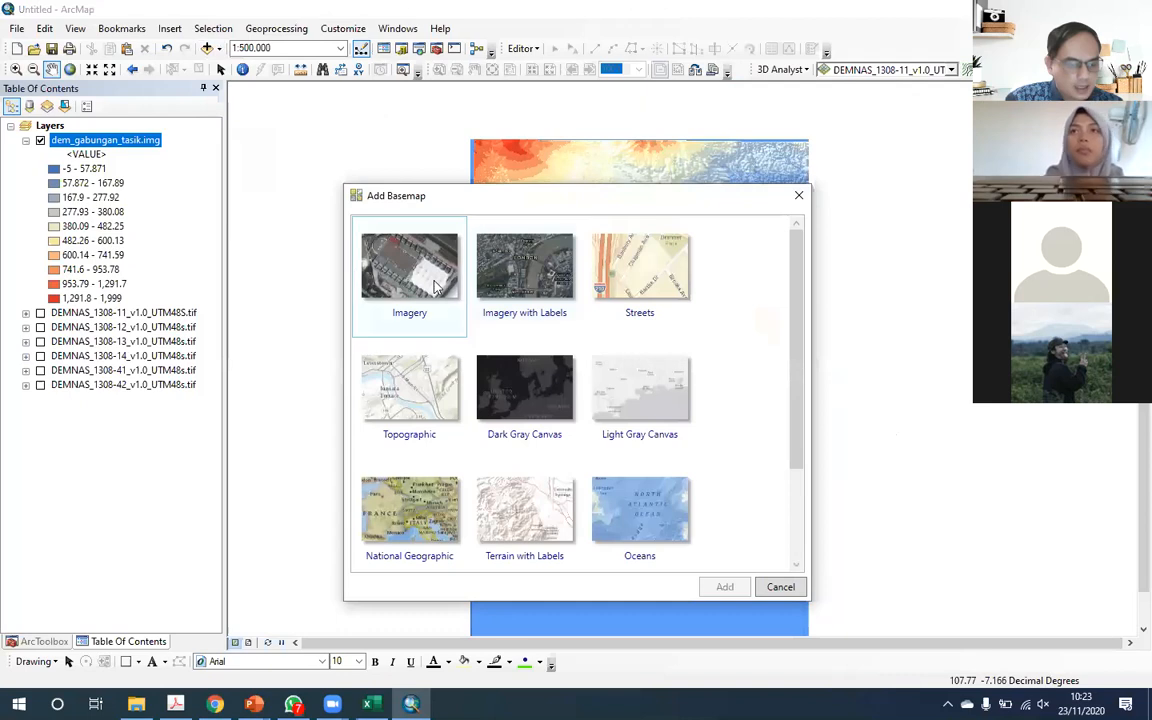
pyautogui.click(430, 285)
pyautogui.click(540, 300)
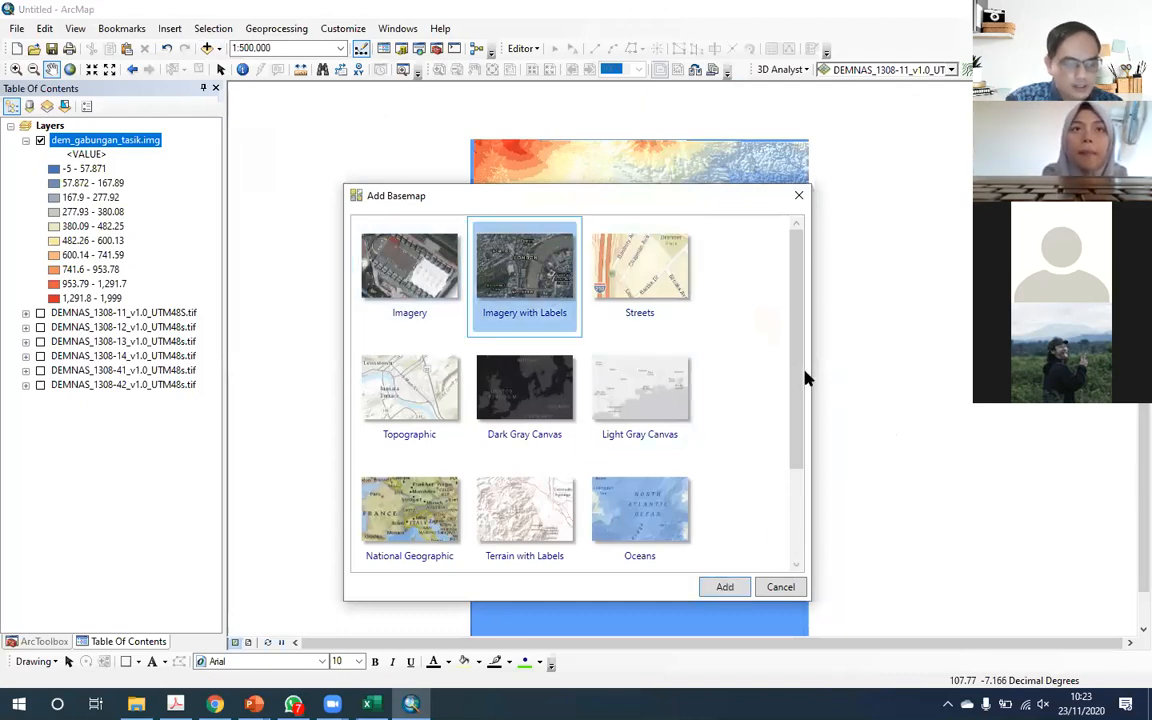
pyautogui.click(409, 300)
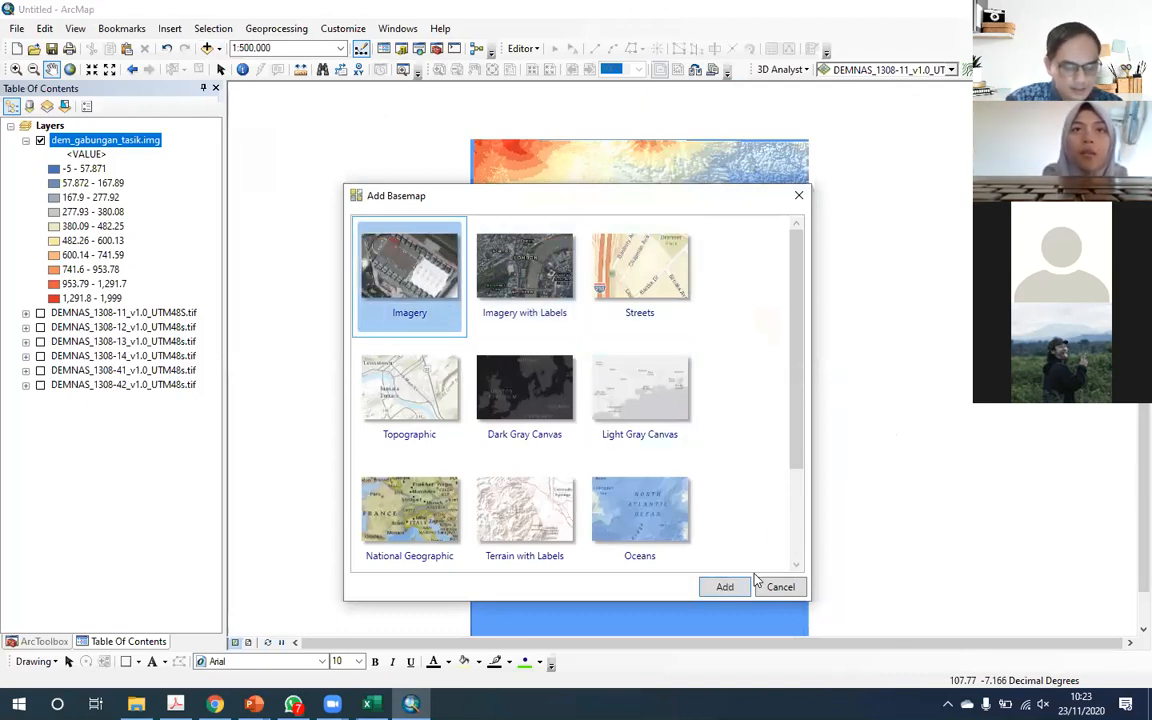
pyautogui.click(726, 587)
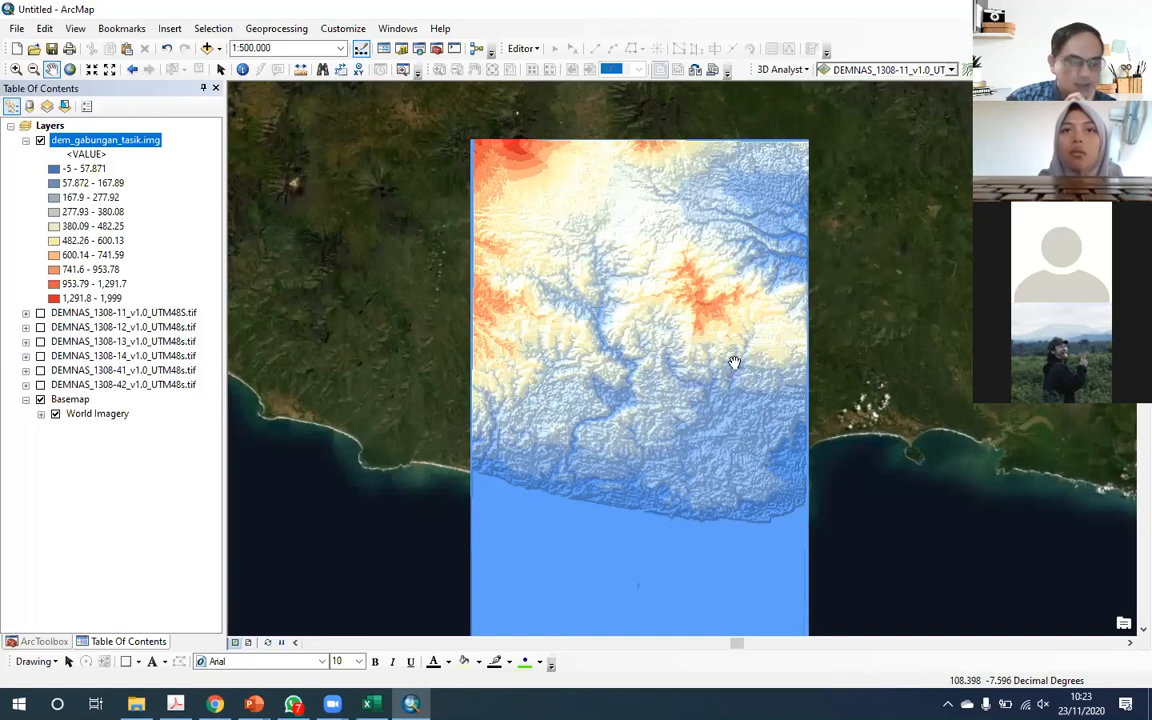
# Step: Compare the merged DEM's location and coastline with the surrounding imagery, and turn off the Basemap layer
pyautogui.scroll(3, 522, 430)
pyautogui.scroll(2, 522, 430)
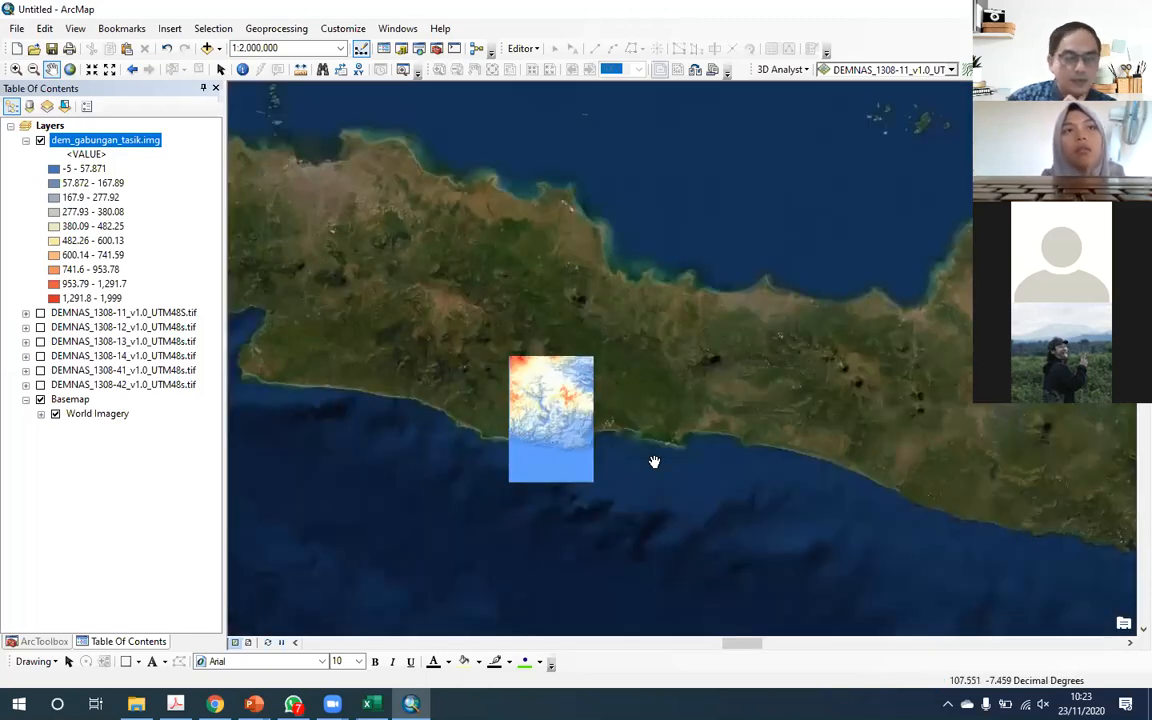
pyautogui.scroll(4, 542, 440)
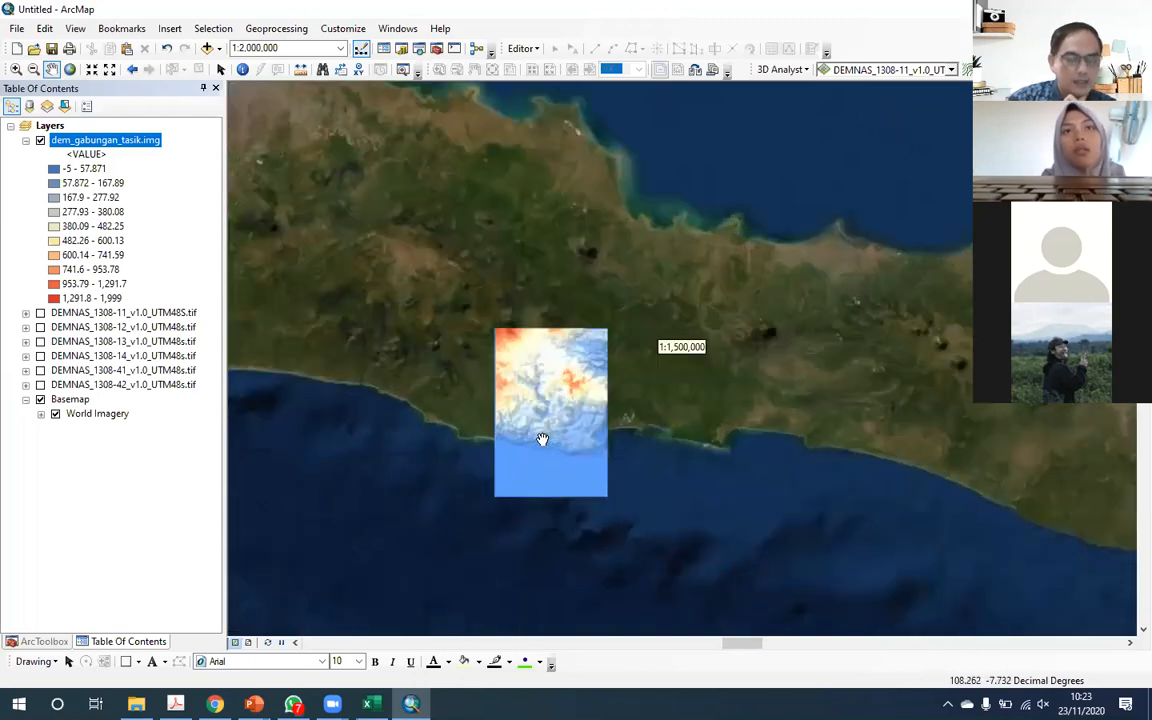
pyautogui.scroll(3, 542, 440)
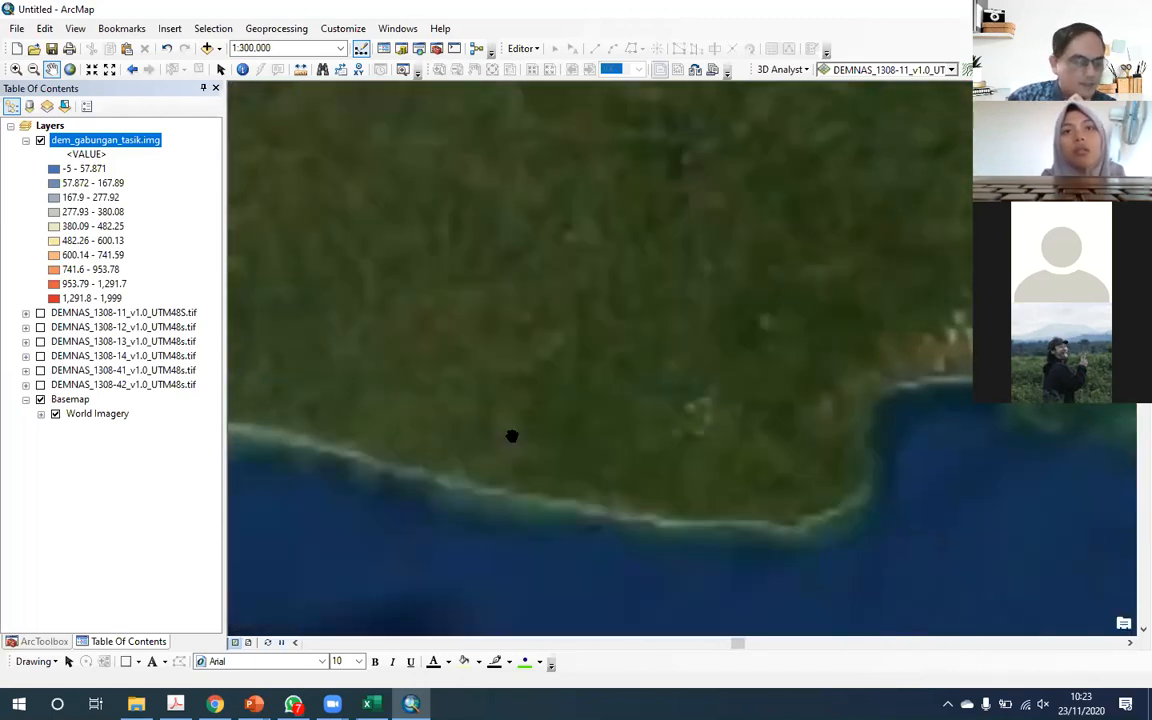
pyautogui.click(40, 400)
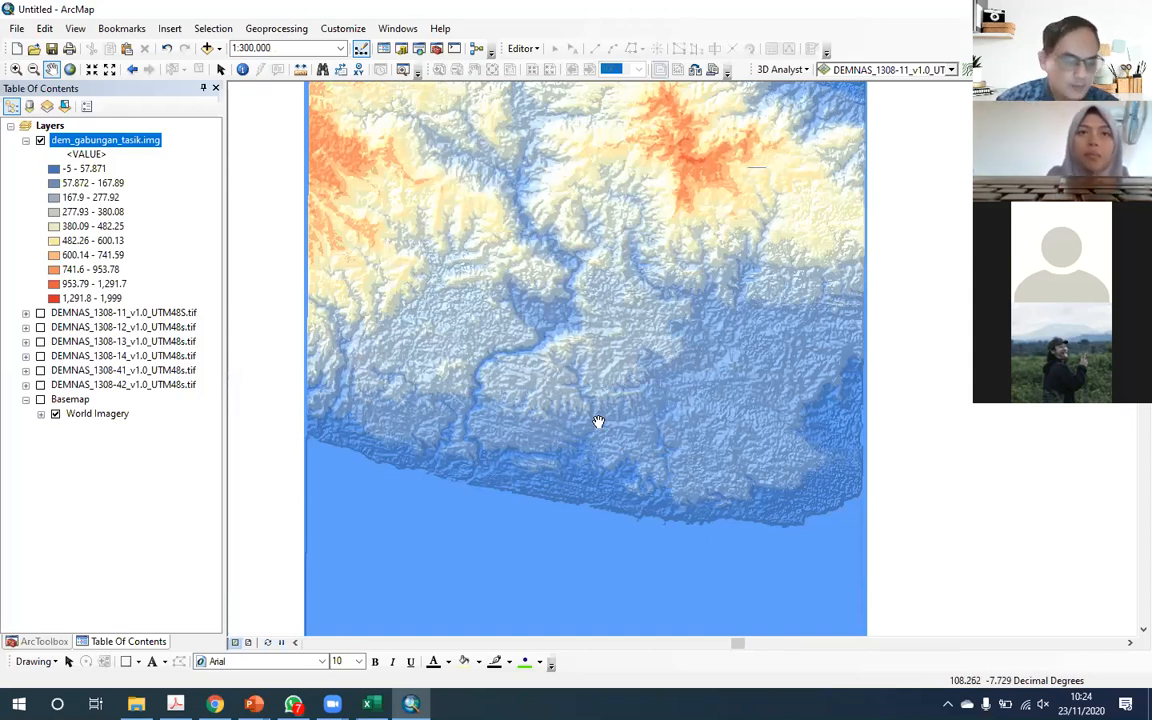
pyautogui.scroll(-1, 592, 422)
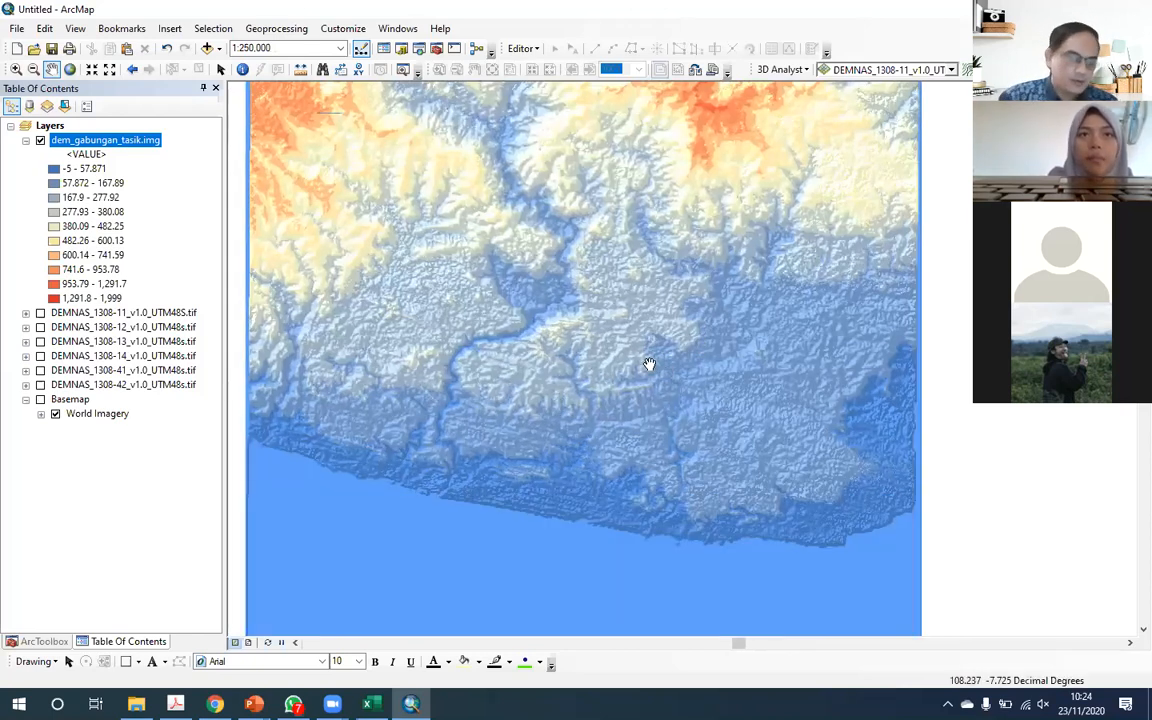
pyautogui.scroll(-1, 561, 380)
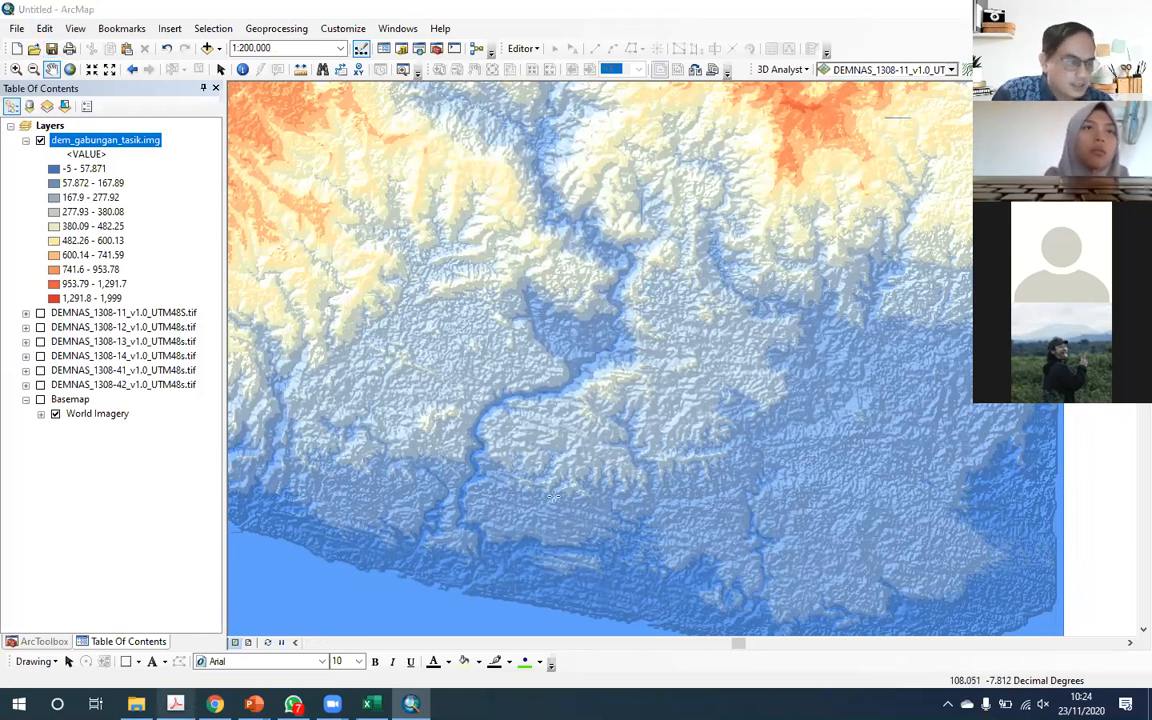
# Step: Switch to Modul Fix RF_Revisi.pdf in Adobe Acrobat, find the "DELINEASI BATAS DAS" chapter, and read through to the hydrology model flow chart
pyautogui.hotkey('alt', 'Tab')
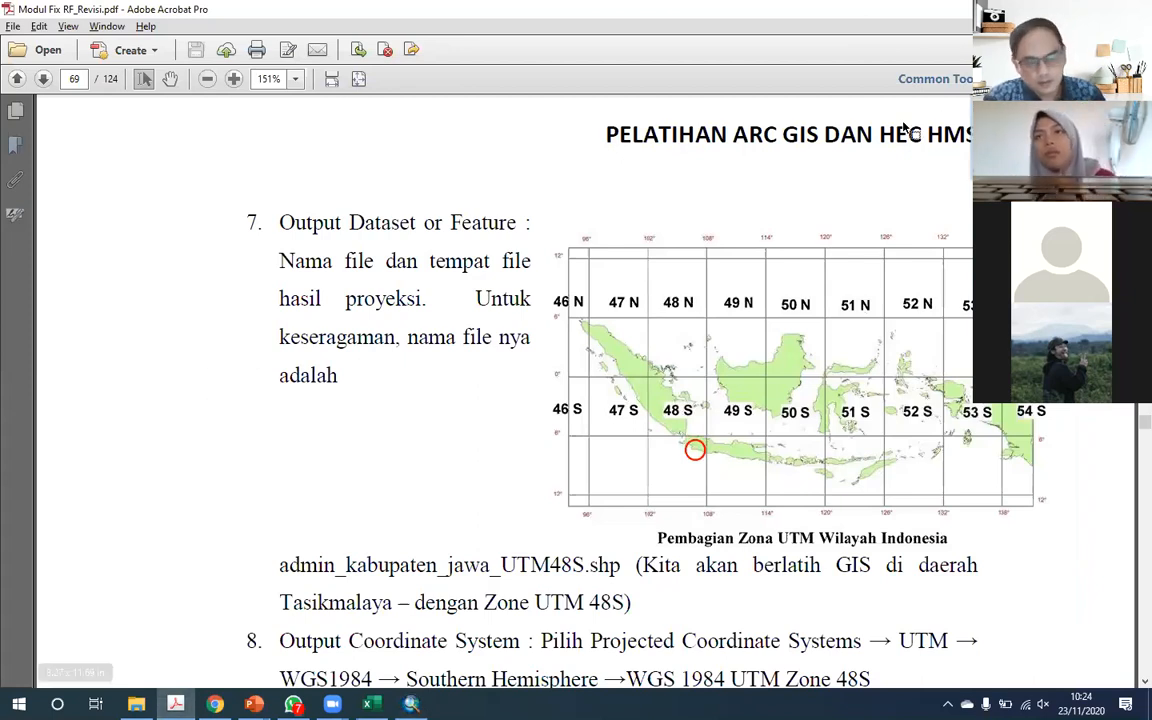
pyautogui.press('Return')
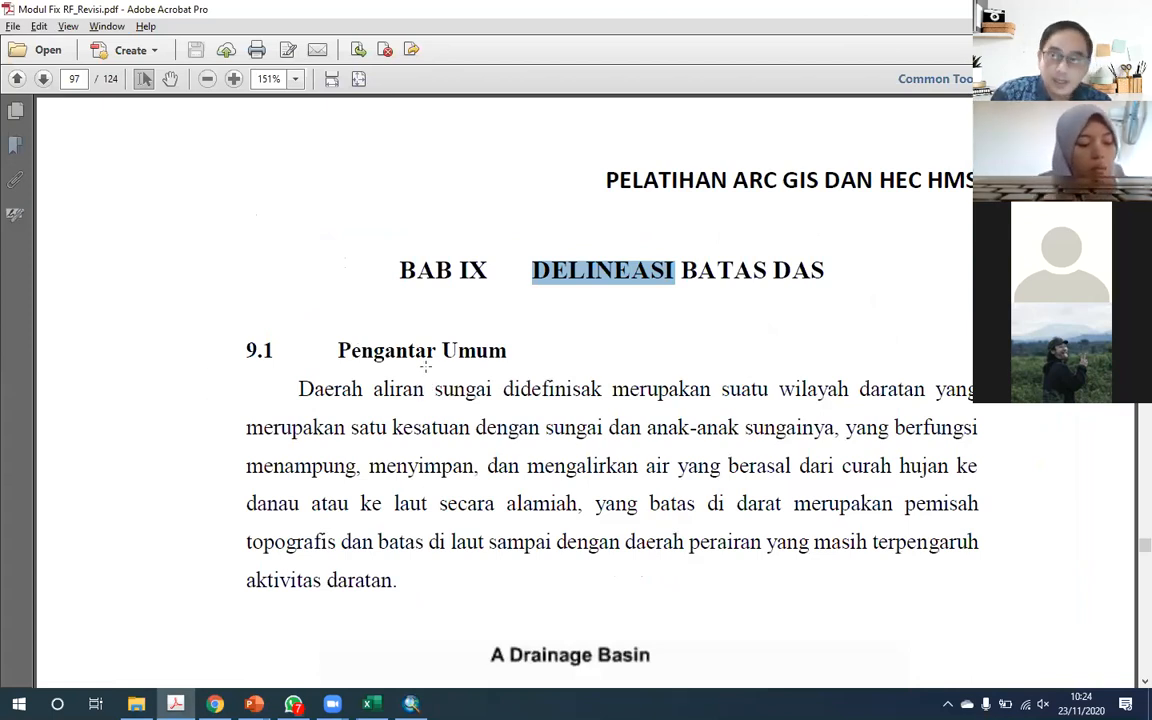
pyautogui.scroll(-5, 388, 358)
pyautogui.scroll(-3, 418, 372)
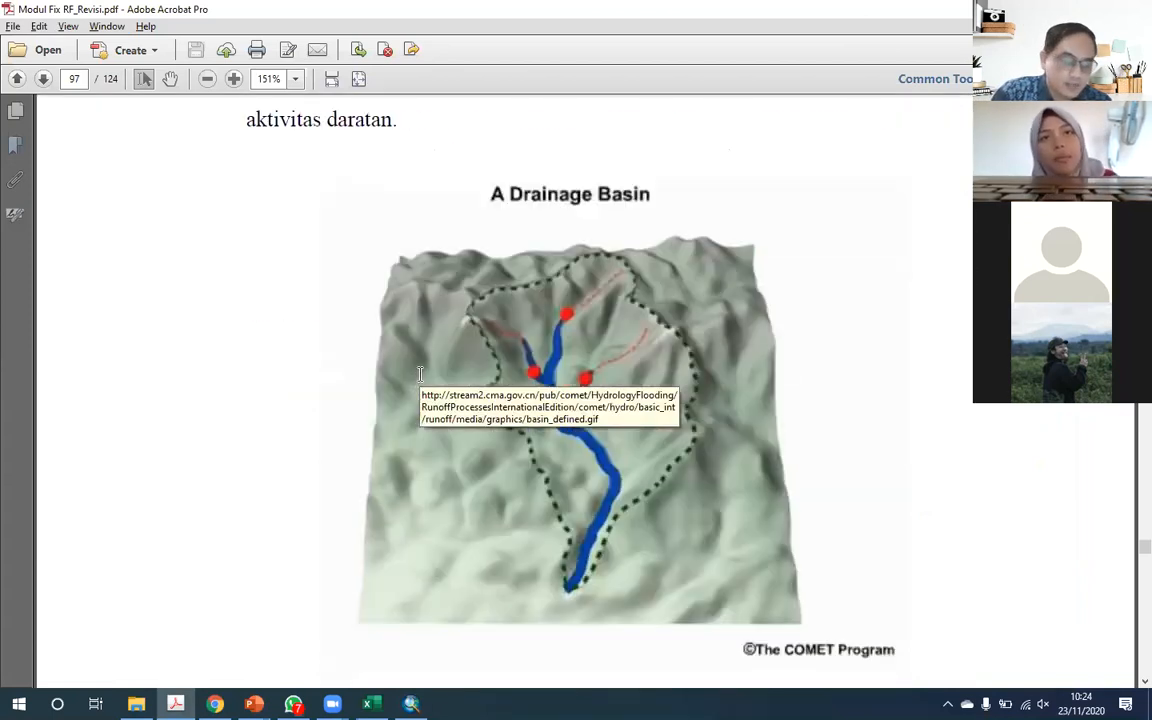
pyautogui.scroll(-13, 415, 383)
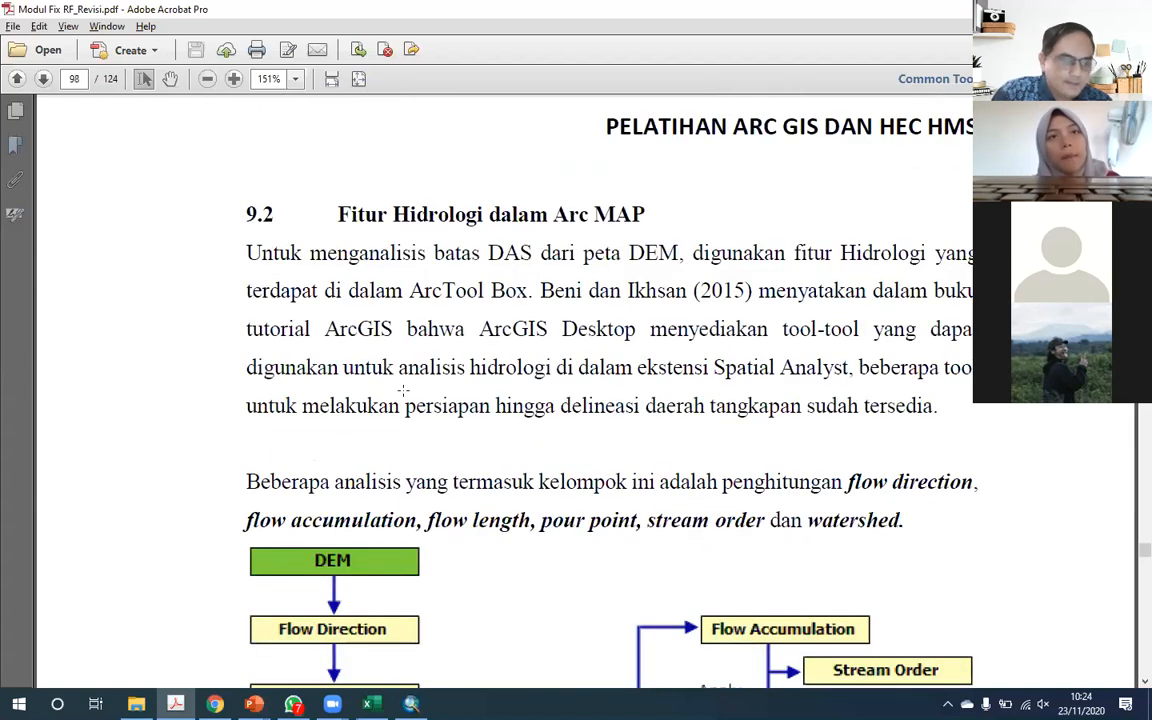
pyautogui.scroll(-2, 480, 340)
pyautogui.scroll(-3, 533, 318)
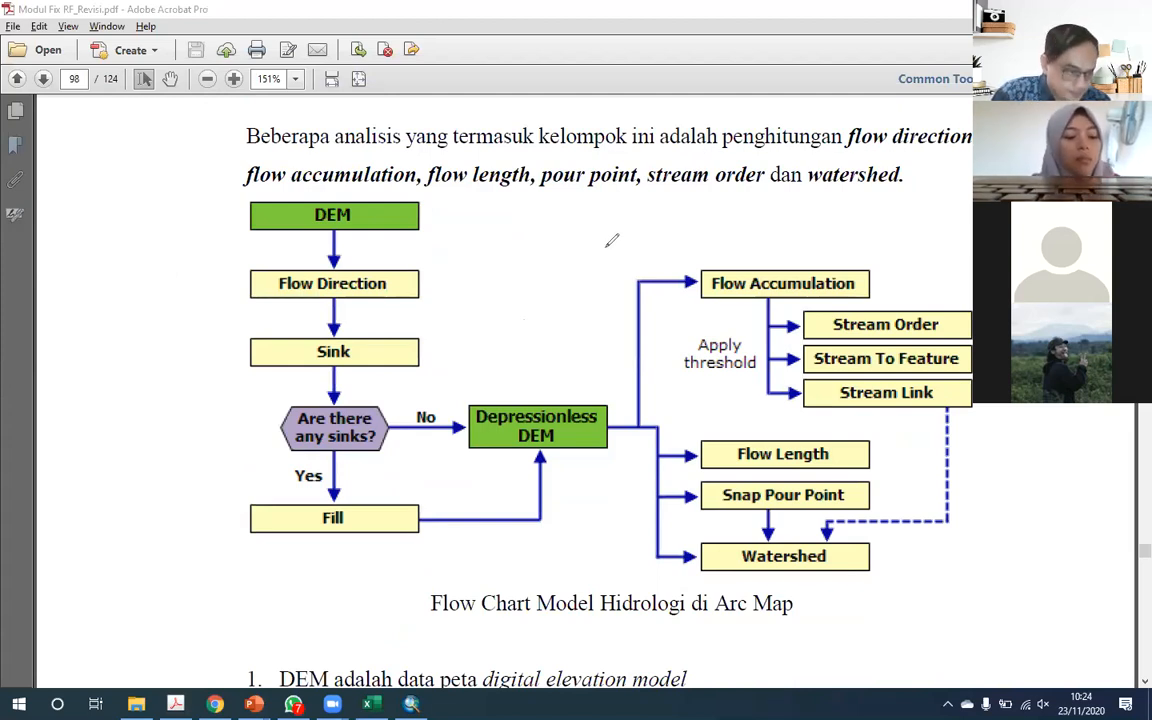
# Step: Draw a red freehand arrow pointing at the DEM box of the hydrology model flow chart
pyautogui.moveTo(123, 212)
pyautogui.mouseDown()
pyautogui.moveTo(207, 212)
pyautogui.moveTo(203, 226)
pyautogui.mouseUp()
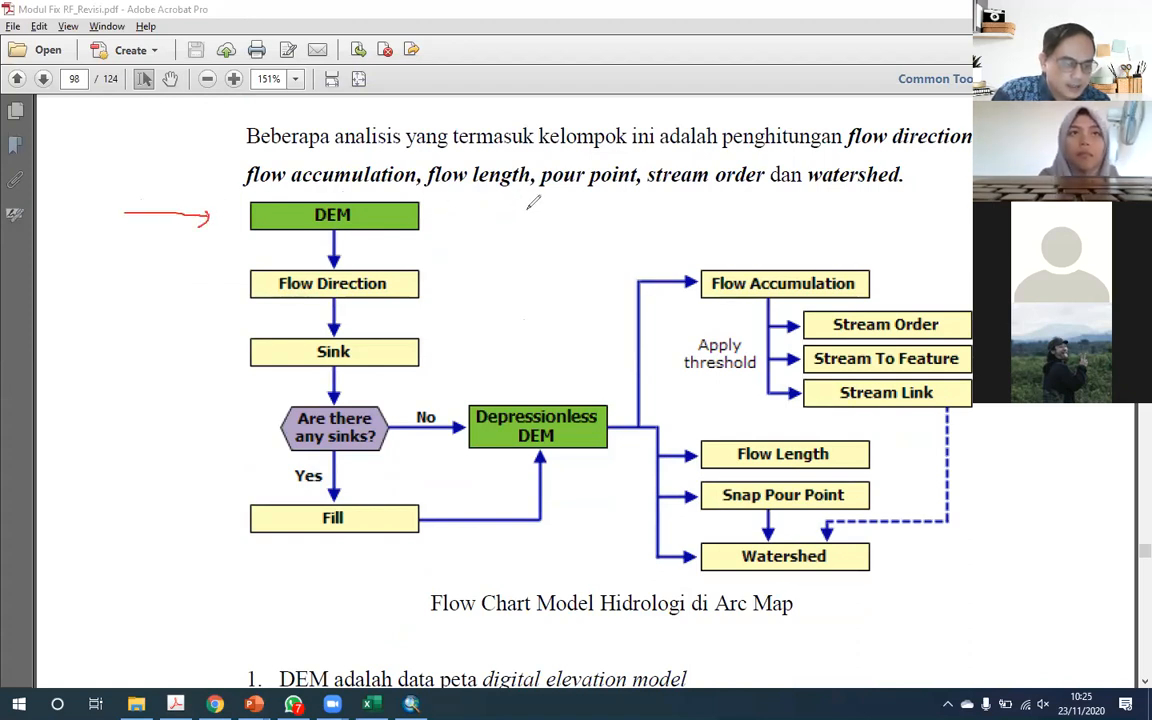
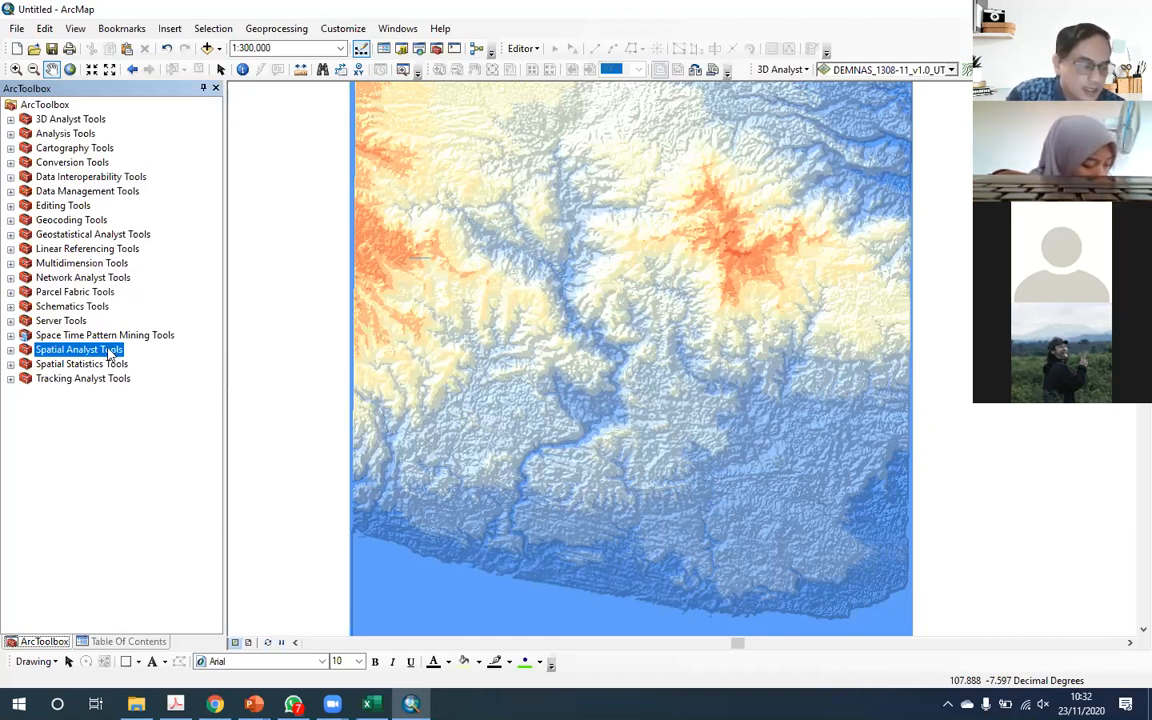
# Step: Start the Fill tool from the Spatial Analyst Hydrology toolset in ArcMap with dem_gabungan_tasik.img as the input surface raster
pyautogui.doubleClick(99, 352)
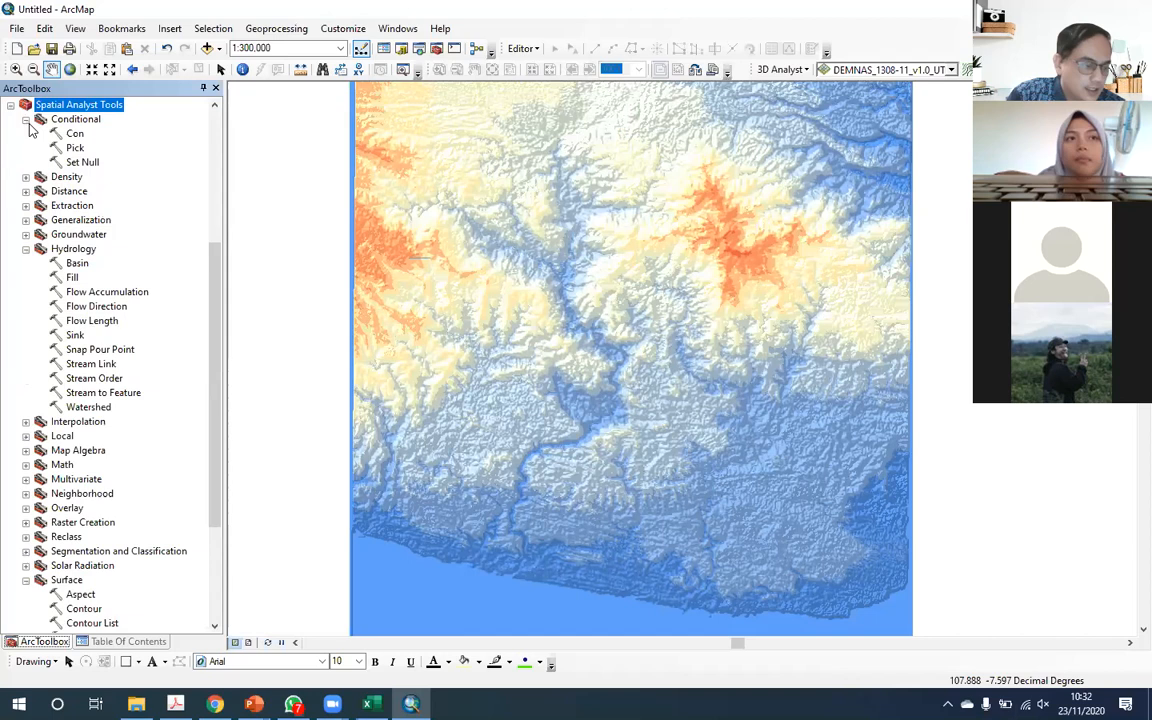
pyautogui.click(62, 248)
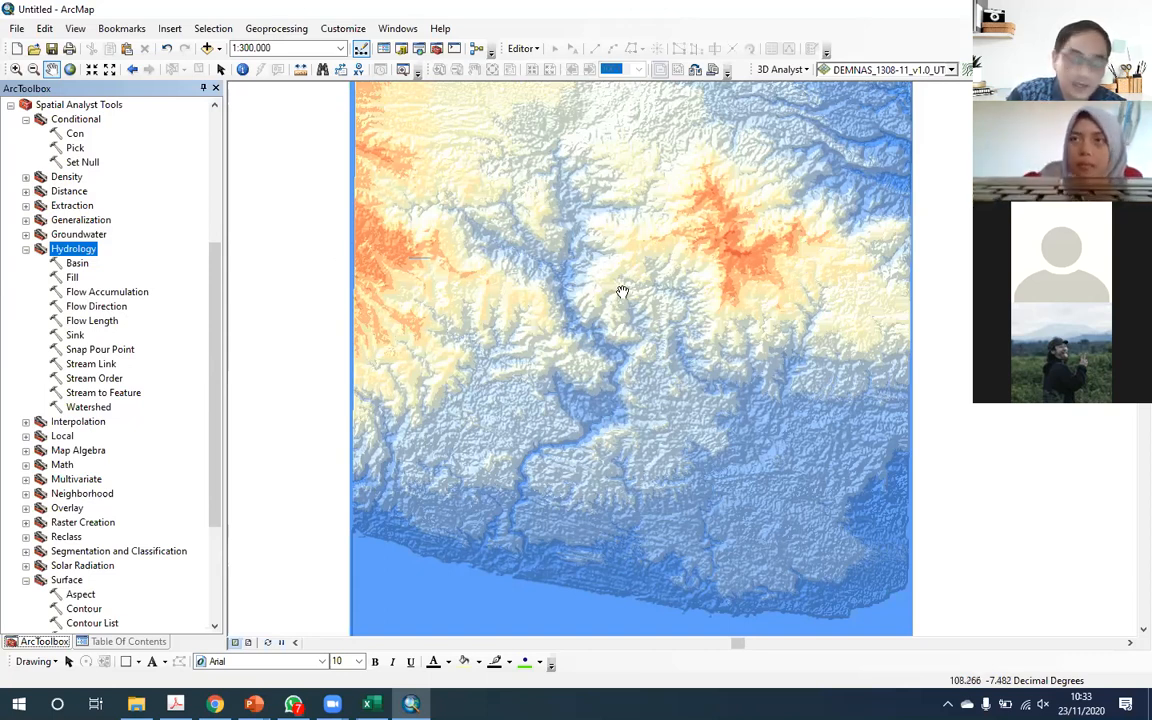
pyautogui.click(71, 278)
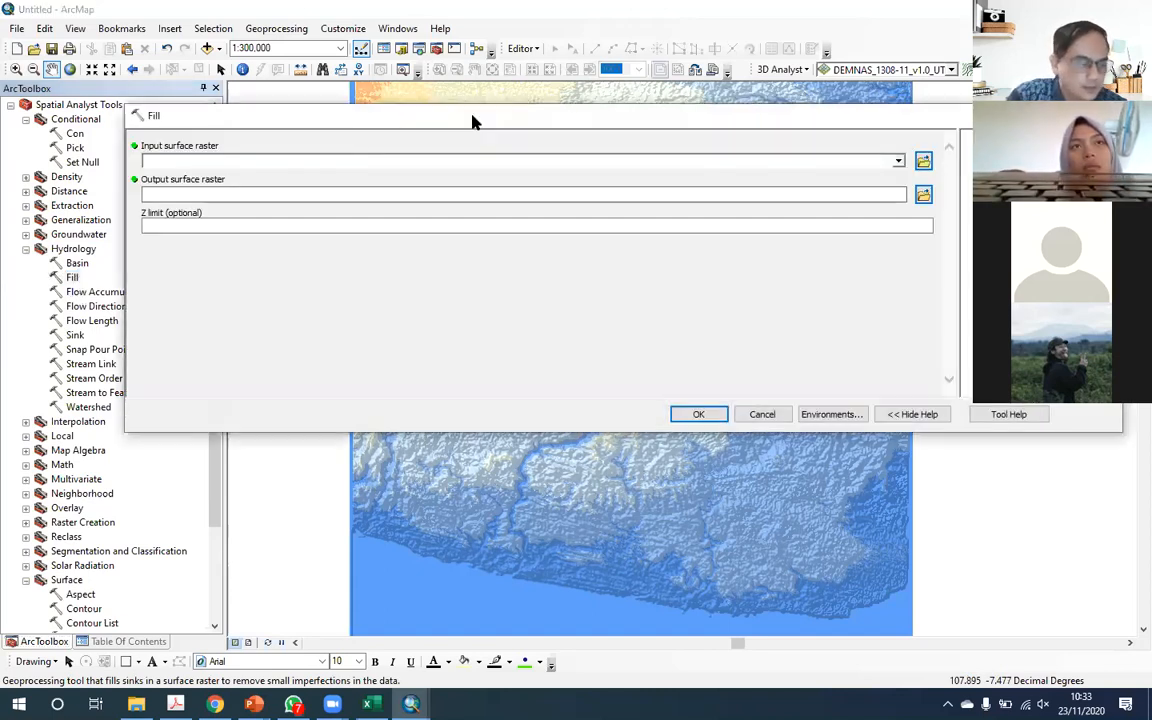
pyautogui.moveTo(477, 116); pyautogui.dragTo(540, 137)
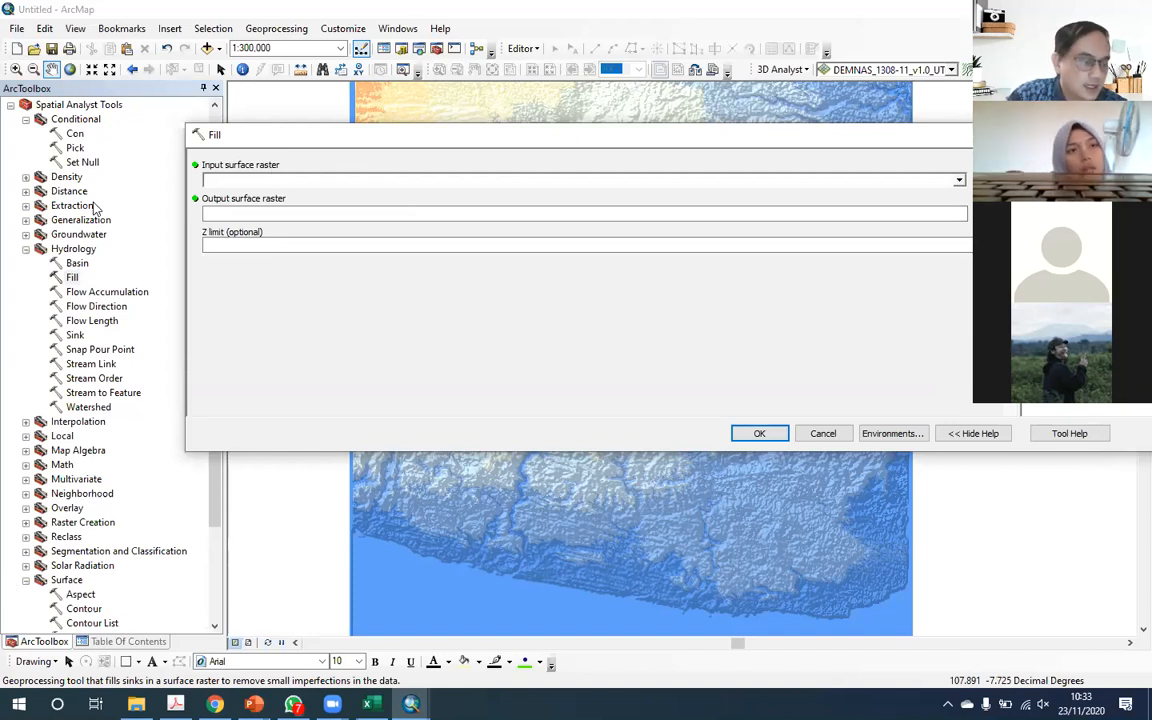
pyautogui.click(127, 642)
pyautogui.moveTo(115, 147); pyautogui.dragTo(233, 172)
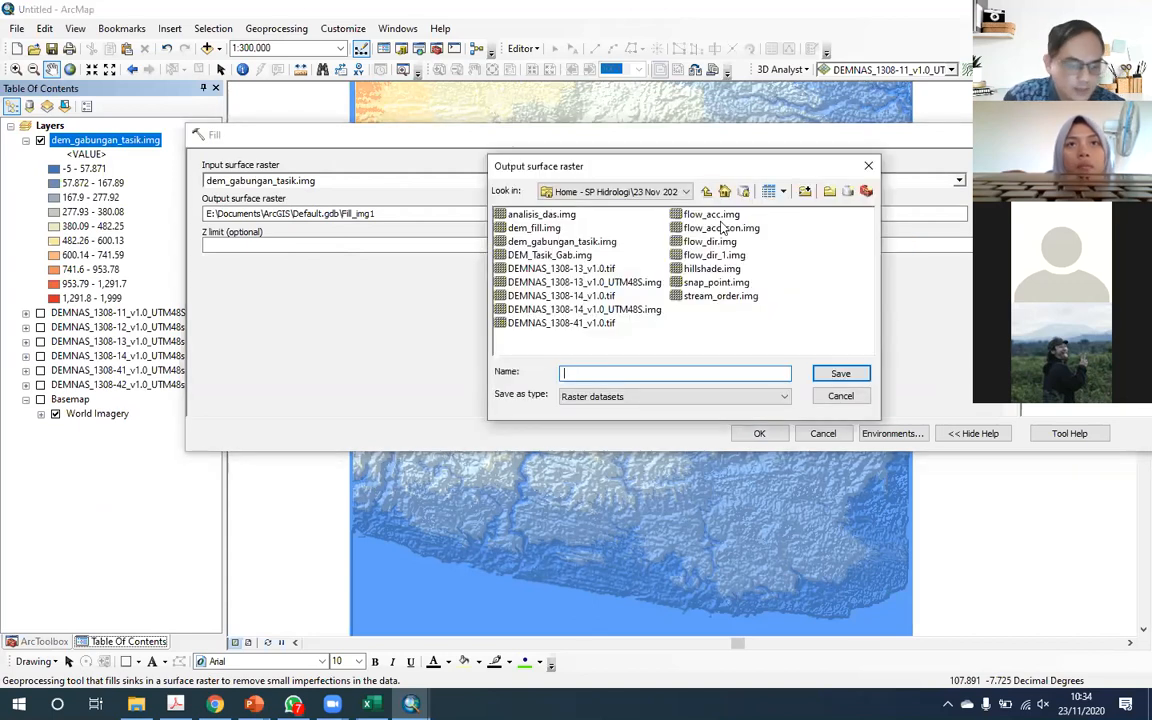
# Step: Save the Fill output as Fill_dem.img in a new folder named Kelas D and run the tool
pyautogui.click(830, 191)
pyautogui.write('Kelas_D')
pyautogui.press('Return')
pyautogui.doubleClick(522, 215)
pyautogui.click(575, 373)
pyautogui.write('Fill_')
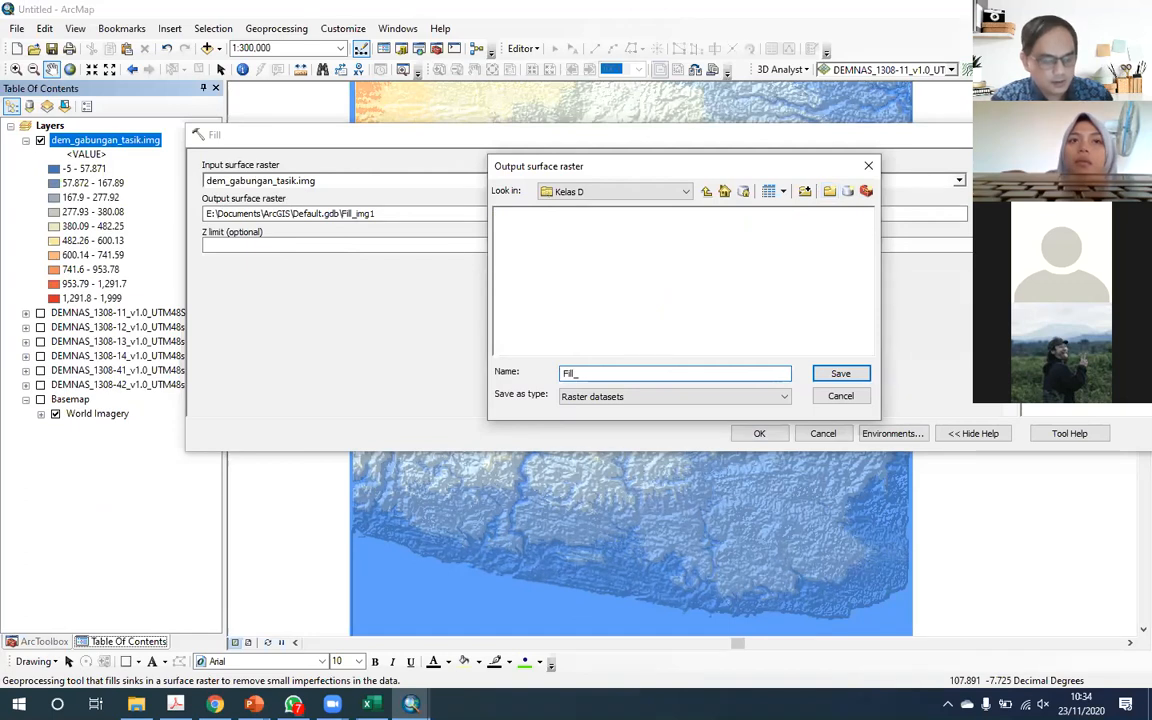
pyautogui.write('dem.img')
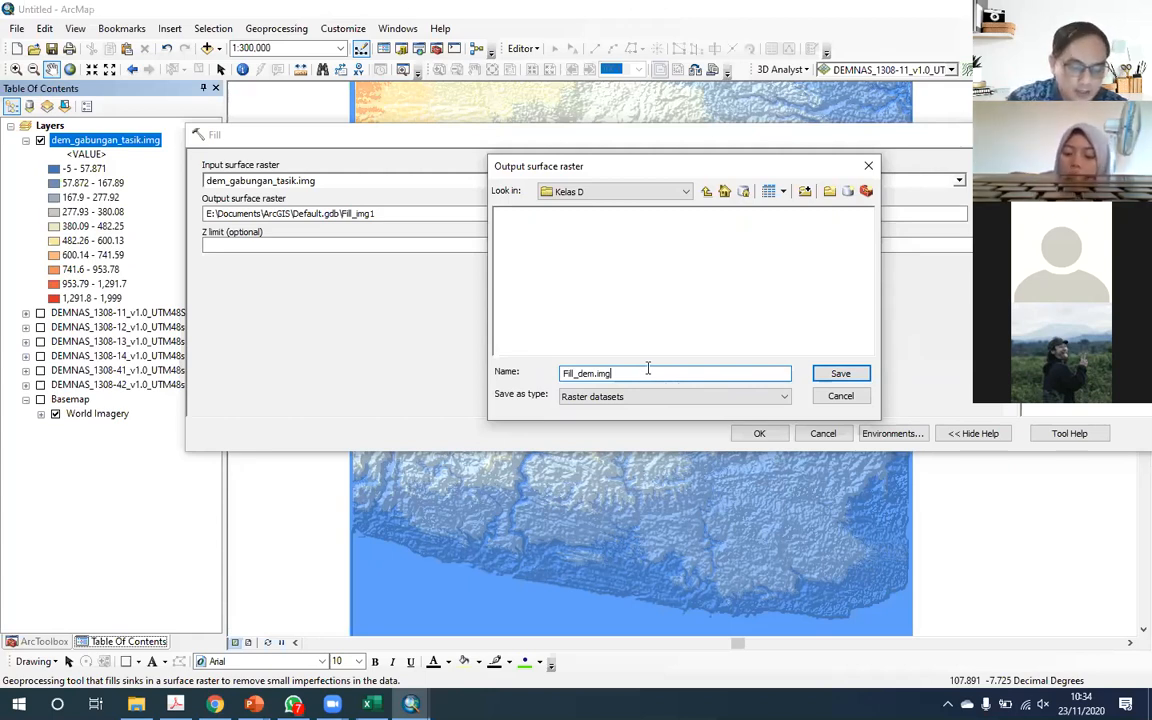
pyautogui.click(841, 375)
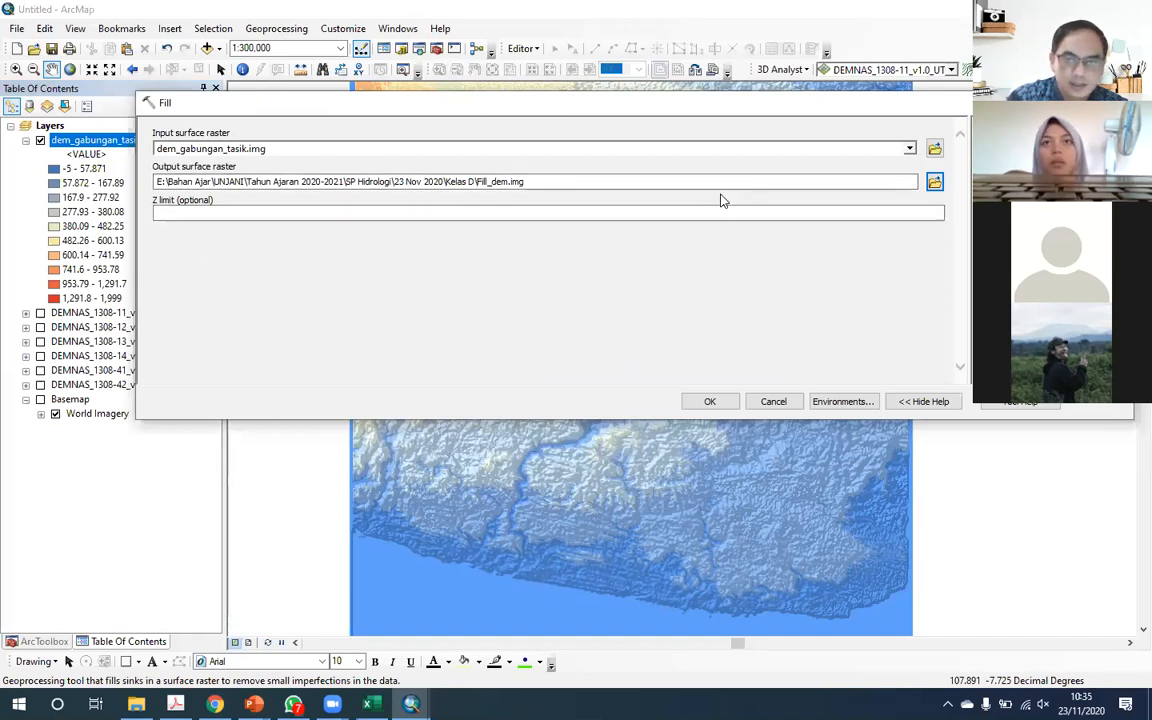
pyautogui.click(712, 401)
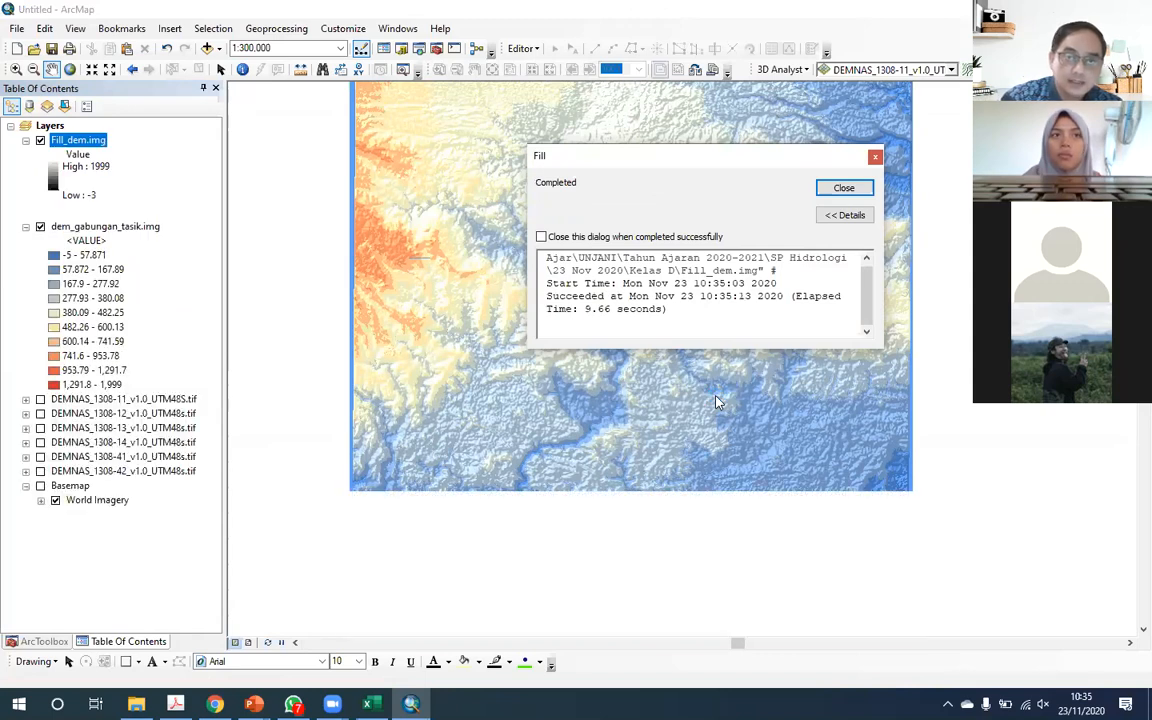
pyautogui.click(838, 190)
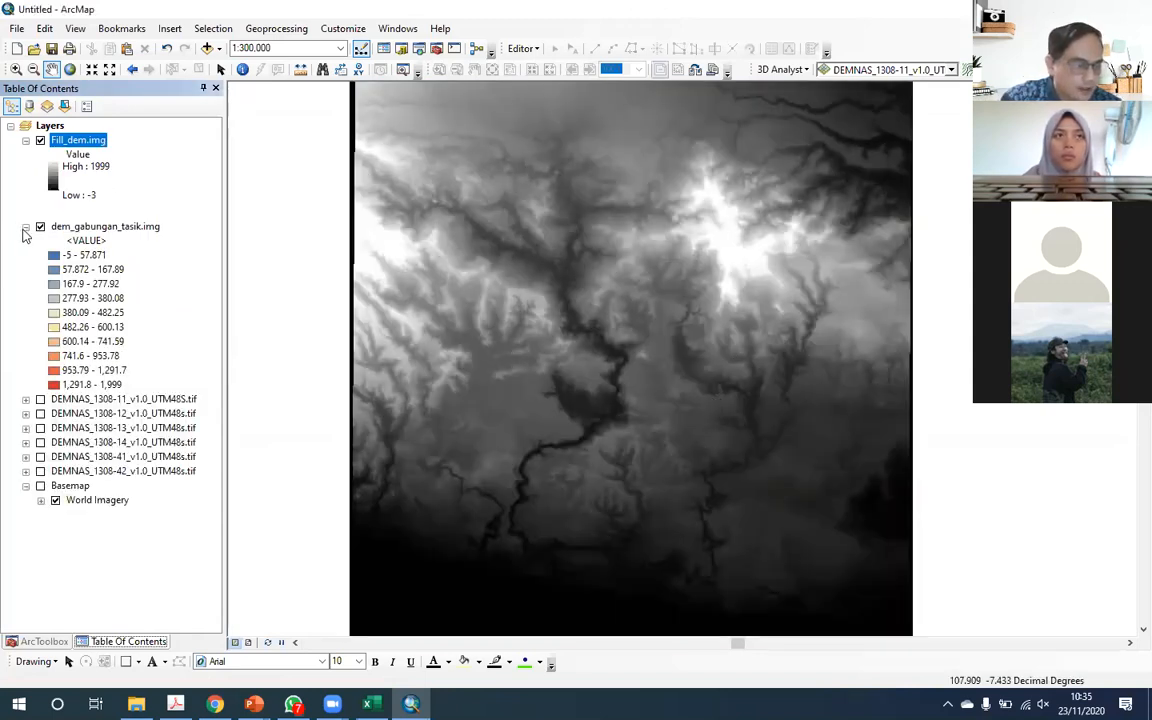
# Step: Collapse the legend of dem_gabungan_tasik.img and turn that layer off
pyautogui.click(25, 227)
pyautogui.click(40, 227)
pyautogui.moveTo(667, 313); pyautogui.dragTo(665, 313)
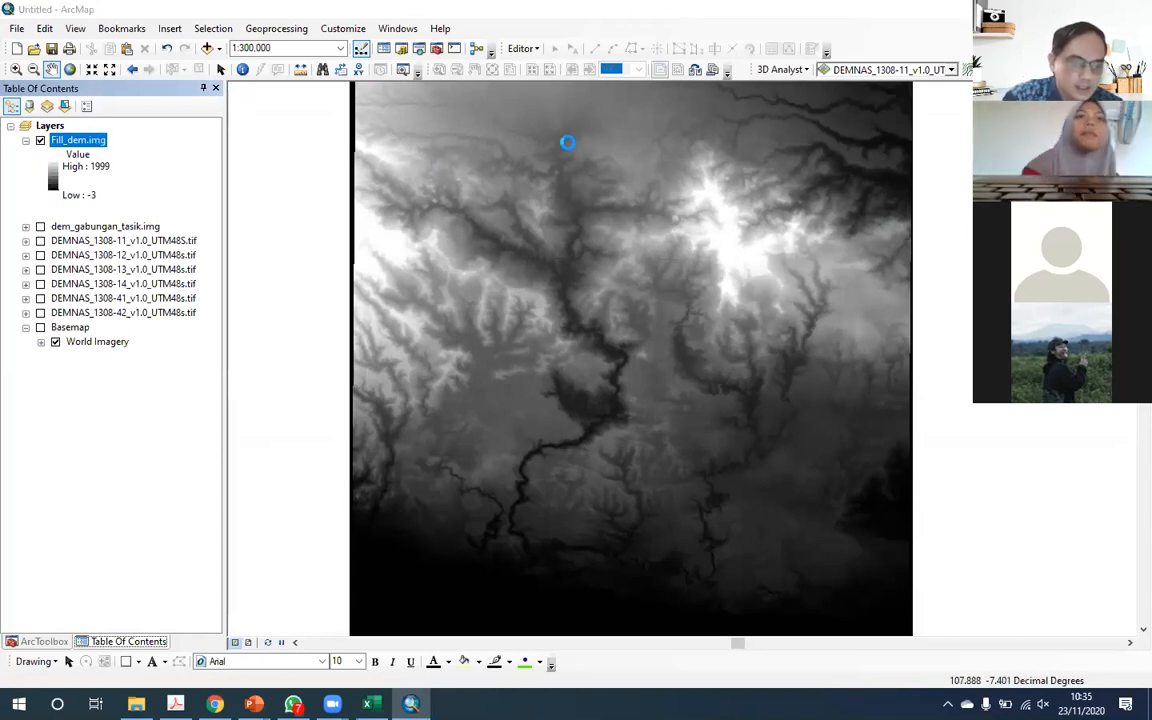
# Step: Apply the green-orange-brown-white elevation color ramp to Fill_dem.img as a stretched display
pyautogui.click(630, 342)
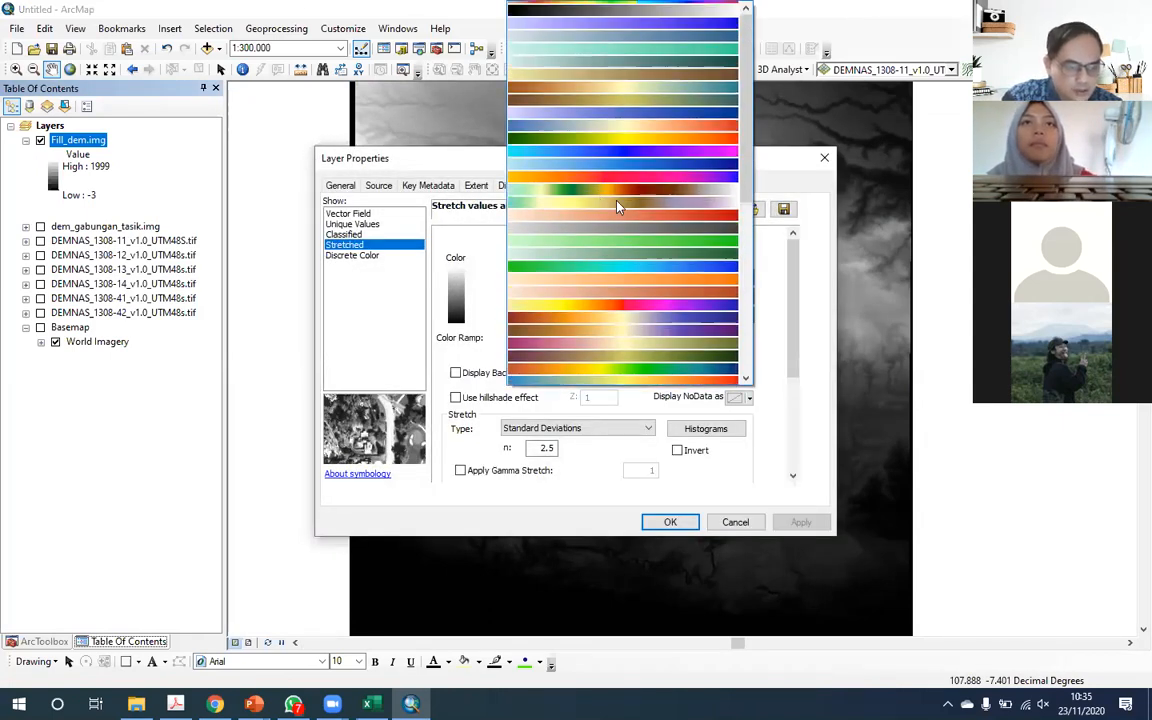
pyautogui.click(617, 195)
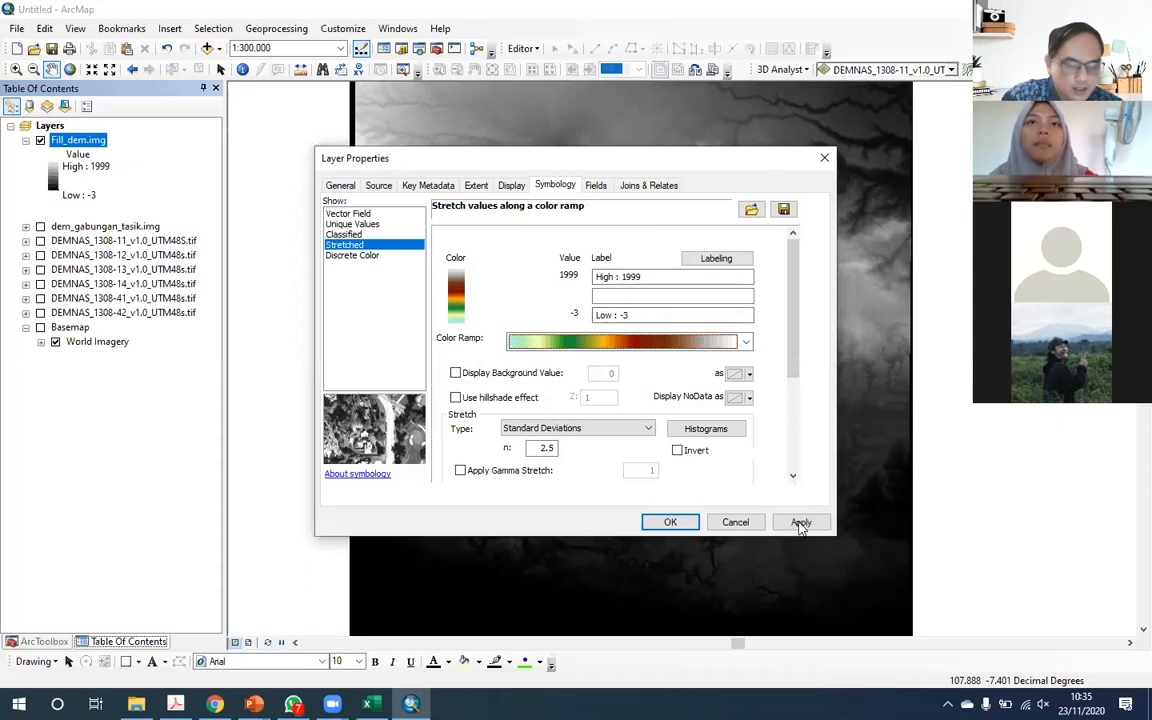
pyautogui.click(801, 522)
pyautogui.click(480, 471)
pyautogui.click(490, 474)
# Step: Symbolize Fill_dem.img as classified with 10 classes, the green-orange-brown-white color ramp and the hillshade effect
pyautogui.click(385, 235)
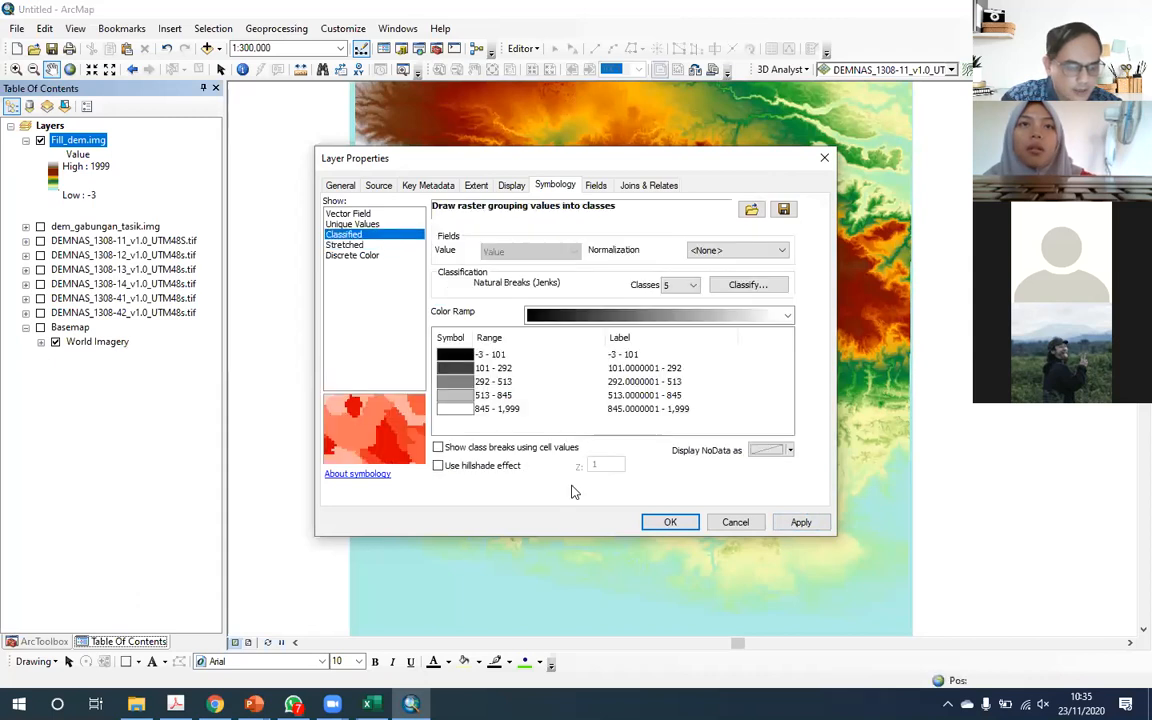
pyautogui.click(488, 465)
pyautogui.click(577, 318)
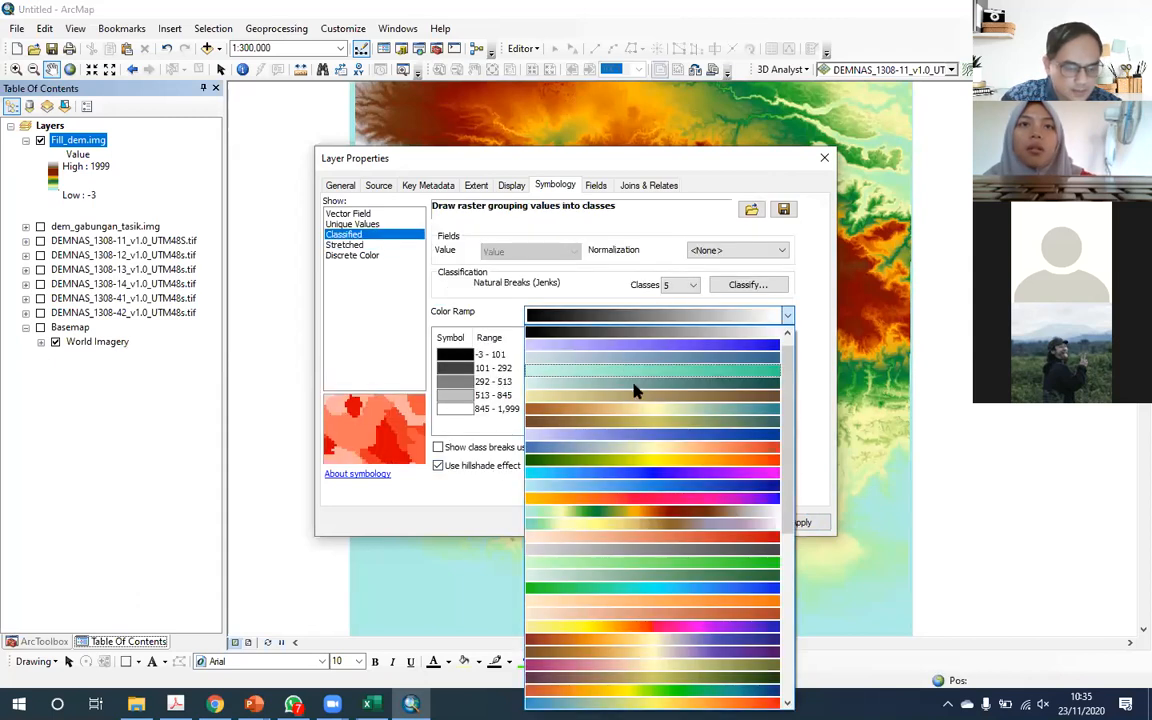
pyautogui.click(628, 513)
pyautogui.click(681, 286)
pyautogui.click(671, 377)
pyautogui.click(801, 522)
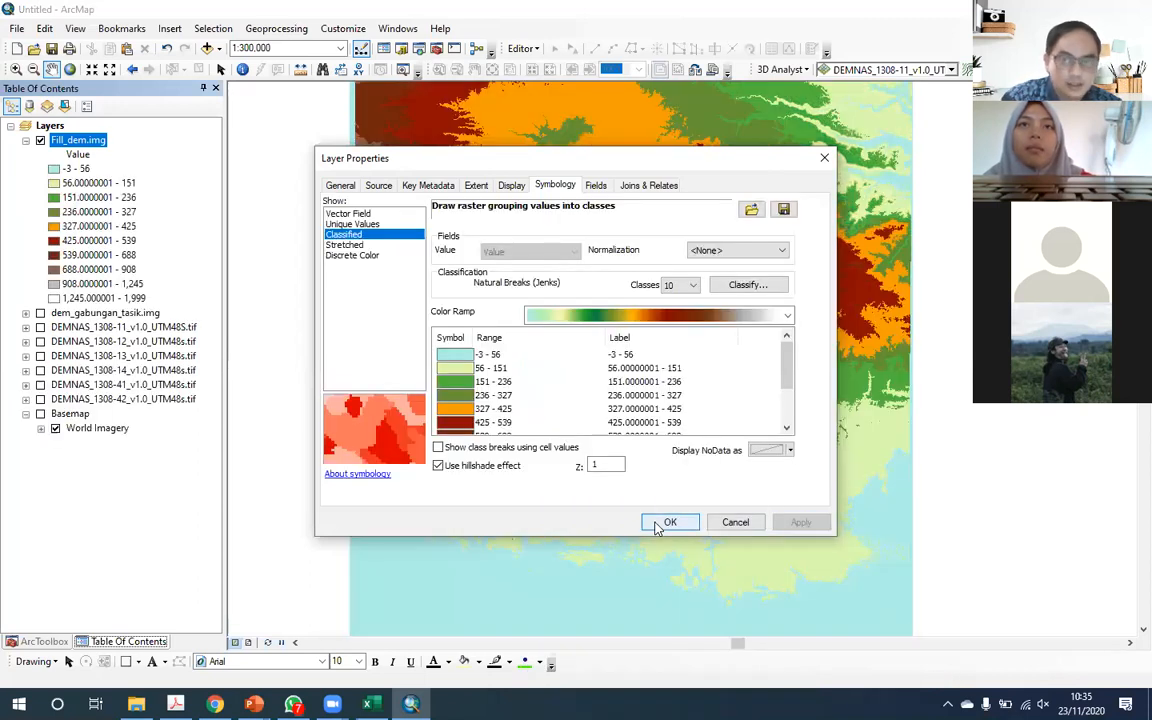
pyautogui.click(666, 523)
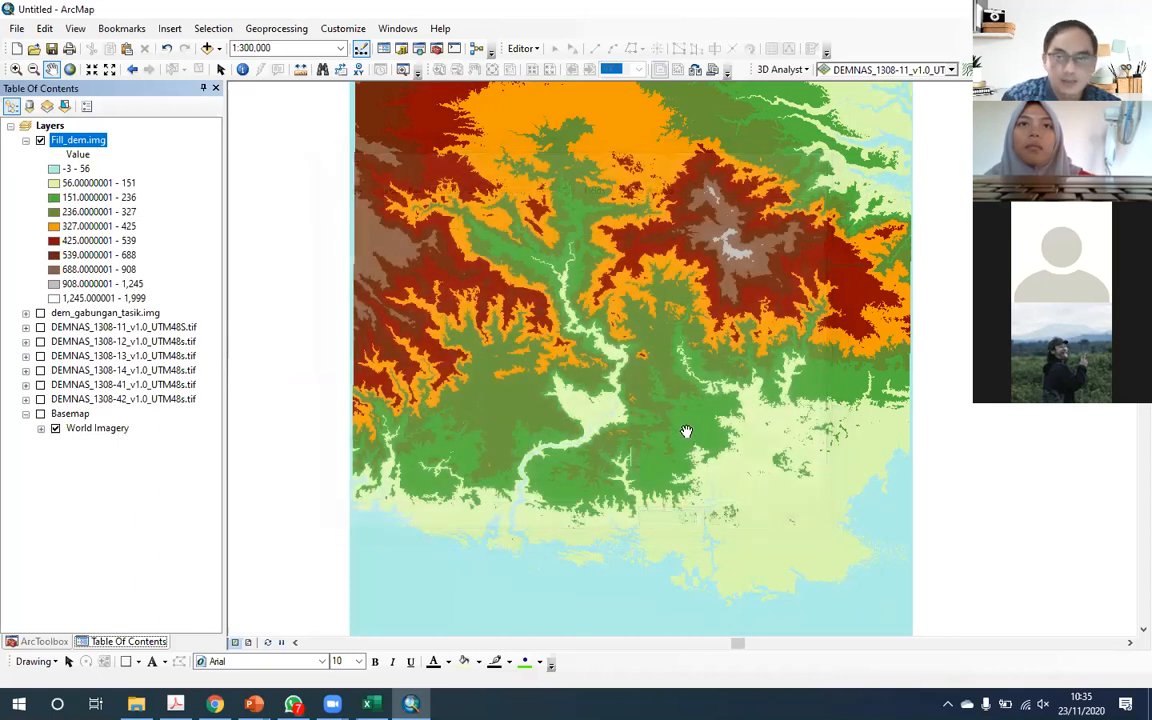
# Step: Start the Flow Direction tool from the Hydrology toolset with Fill_dem.img as the input surface raster
pyautogui.scroll(-1, 792, 317)
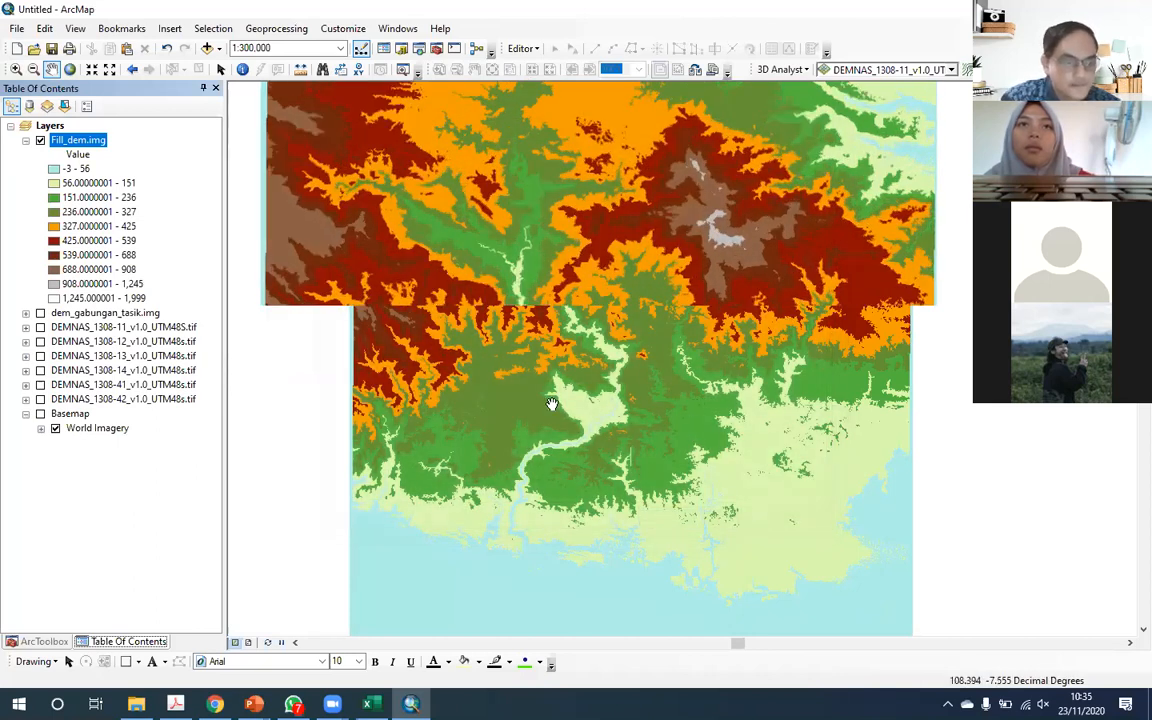
pyautogui.scroll(-1, 566, 452)
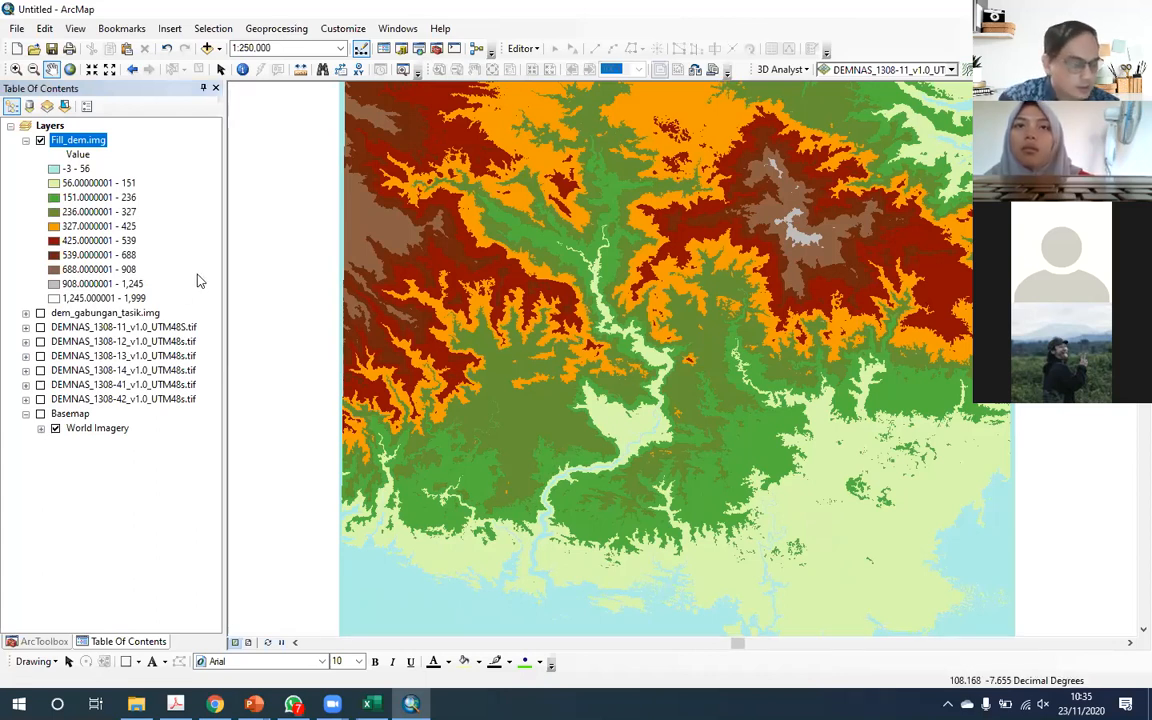
pyautogui.click(57, 641)
pyautogui.click(96, 306)
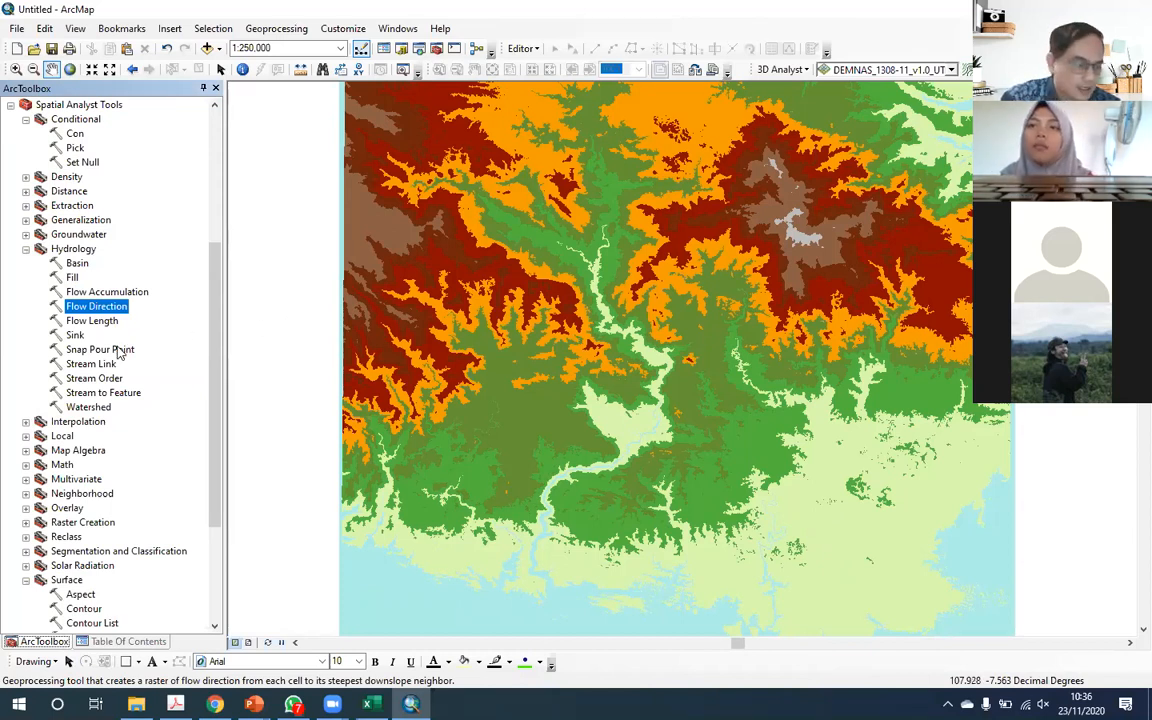
pyautogui.doubleClick(109, 306)
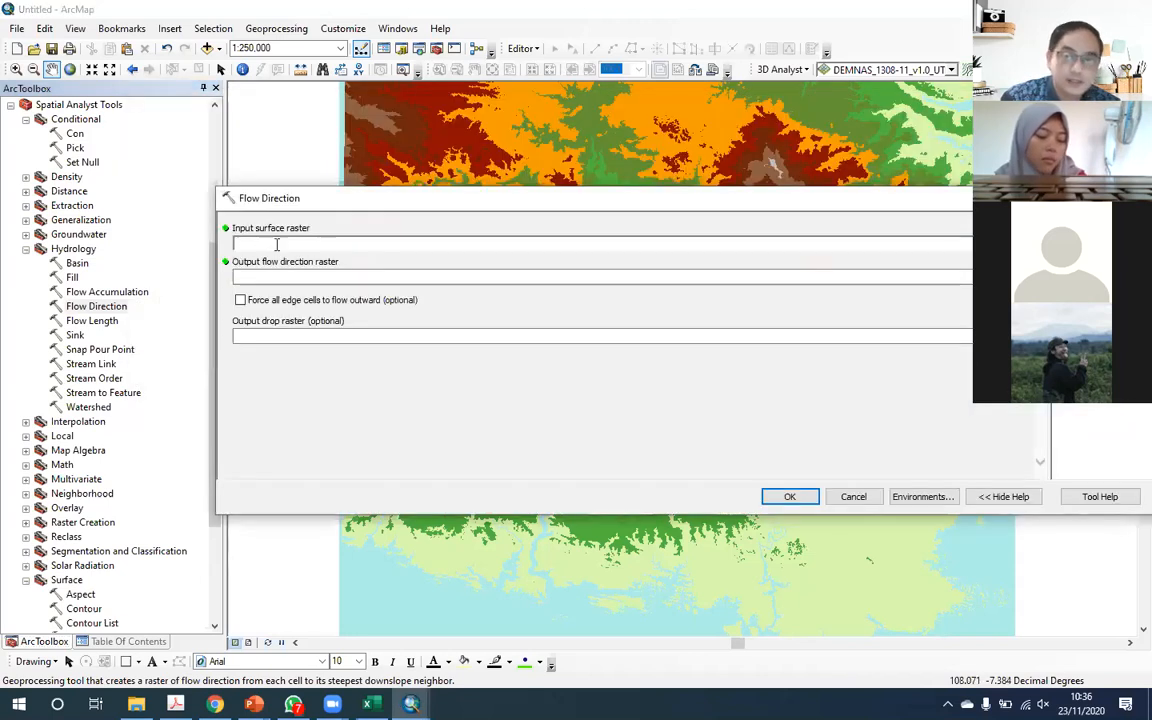
pyautogui.click(97, 644)
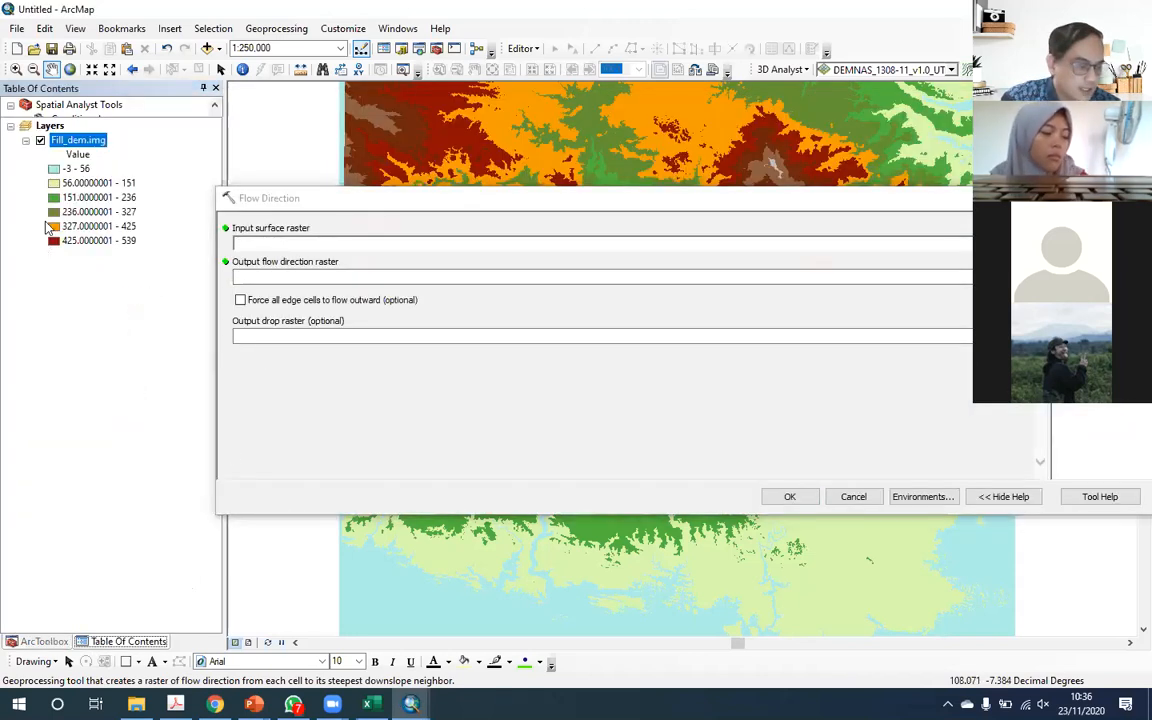
pyautogui.click(86, 143)
pyautogui.click(86, 143)
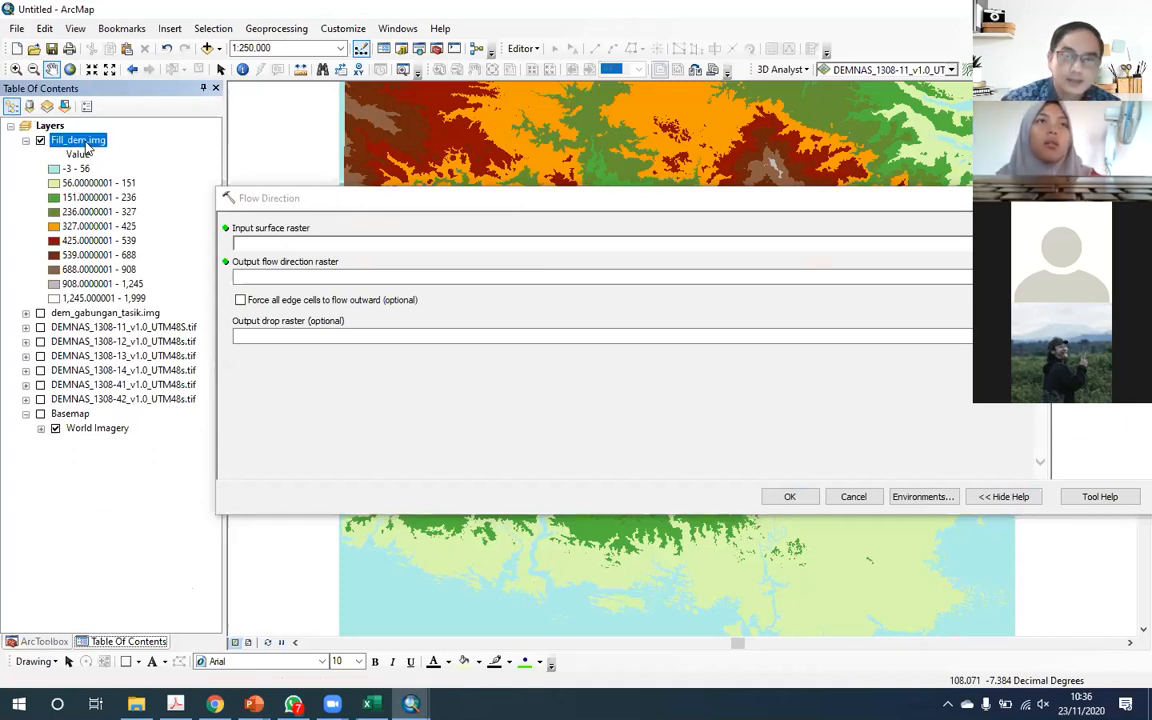
pyautogui.moveTo(87, 146); pyautogui.dragTo(292, 240)
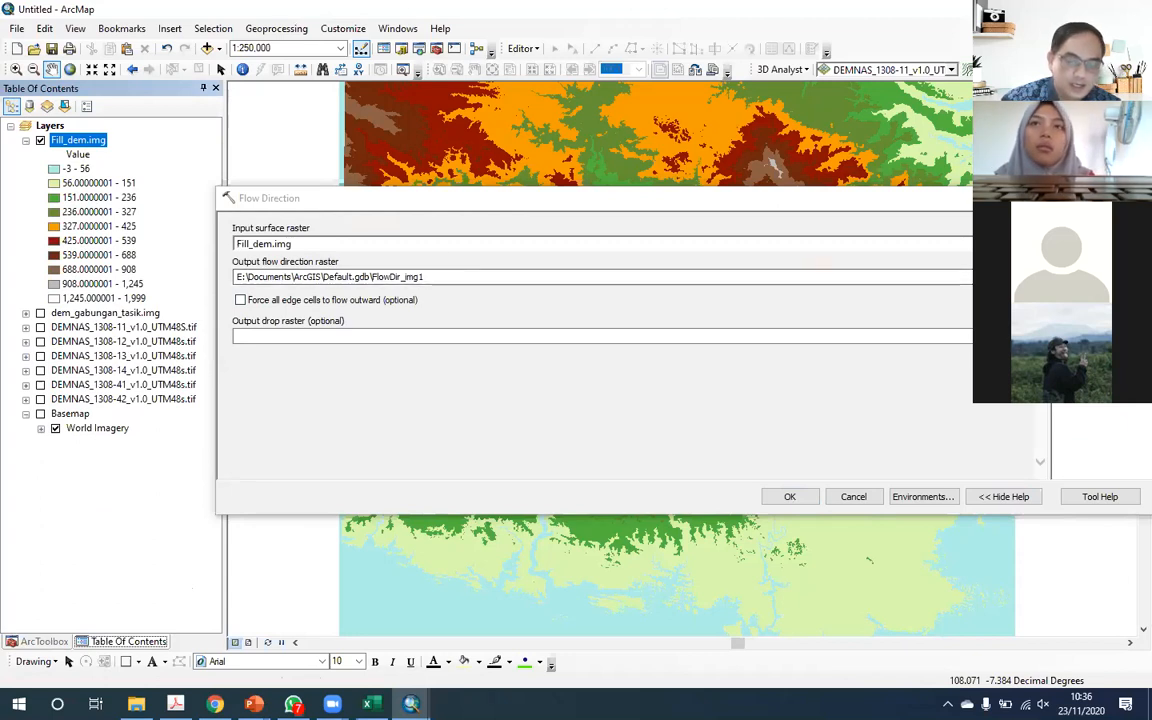
# Step: Save the flow direction output as flow_dir.img in the Kelas D folder and run the tool
pyautogui.write('flow_dir.img')
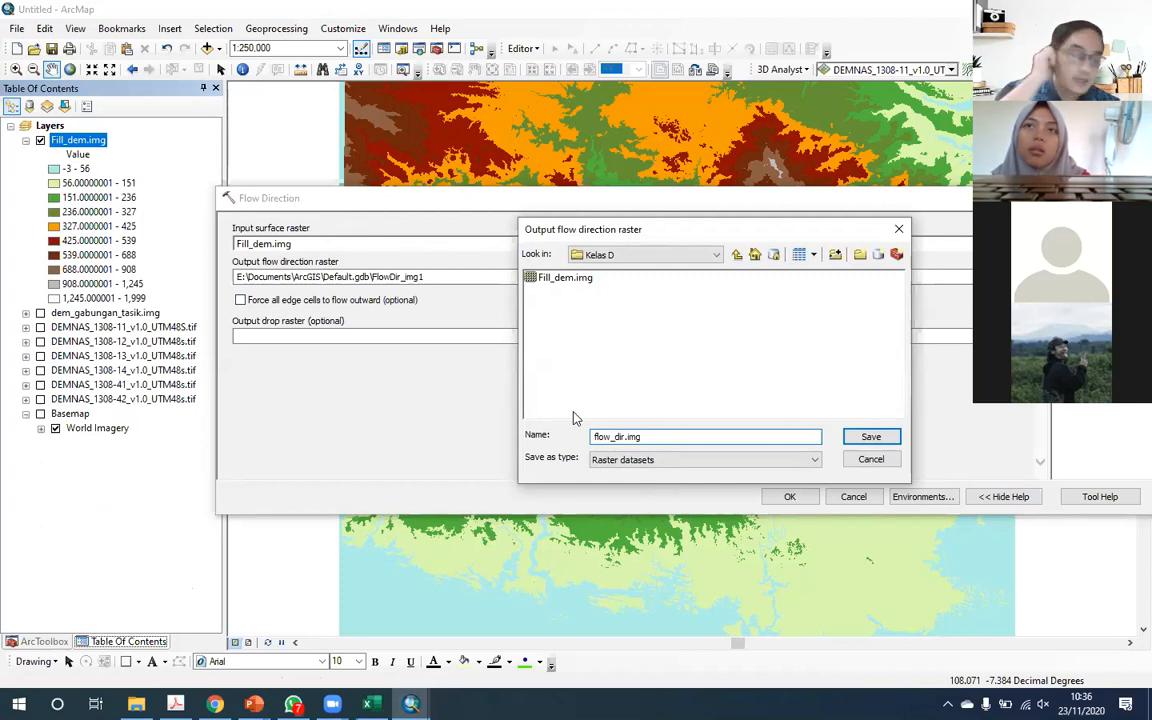
pyautogui.click(868, 444)
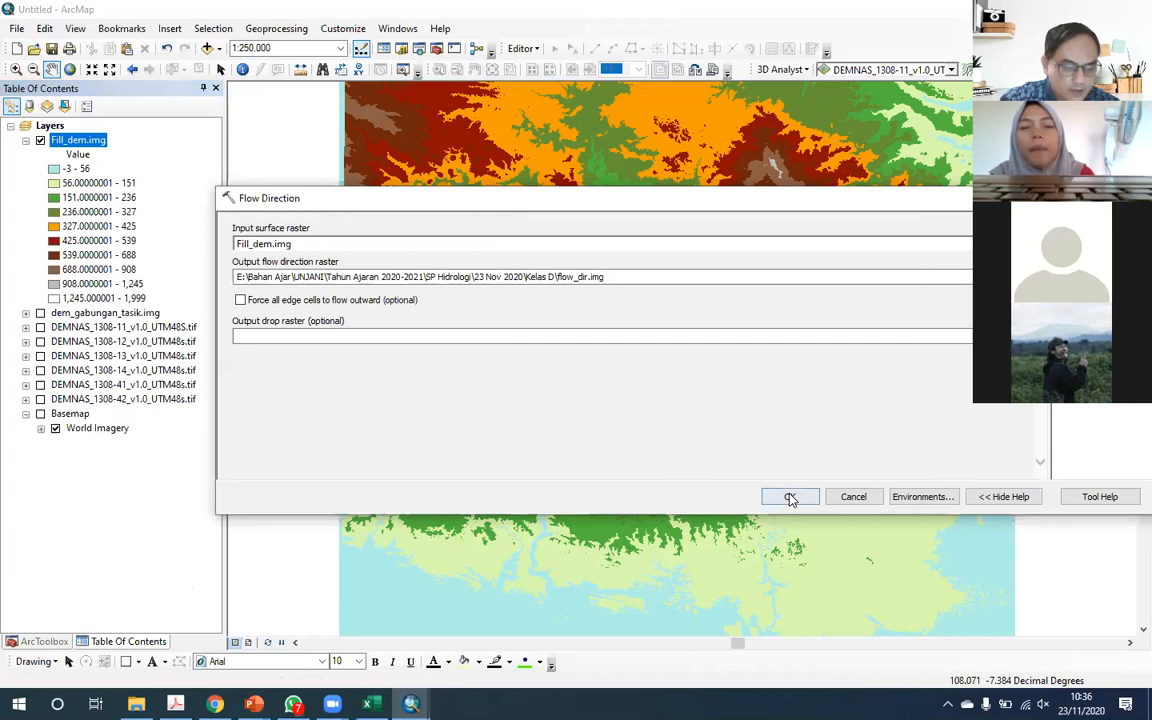
pyautogui.click(790, 497)
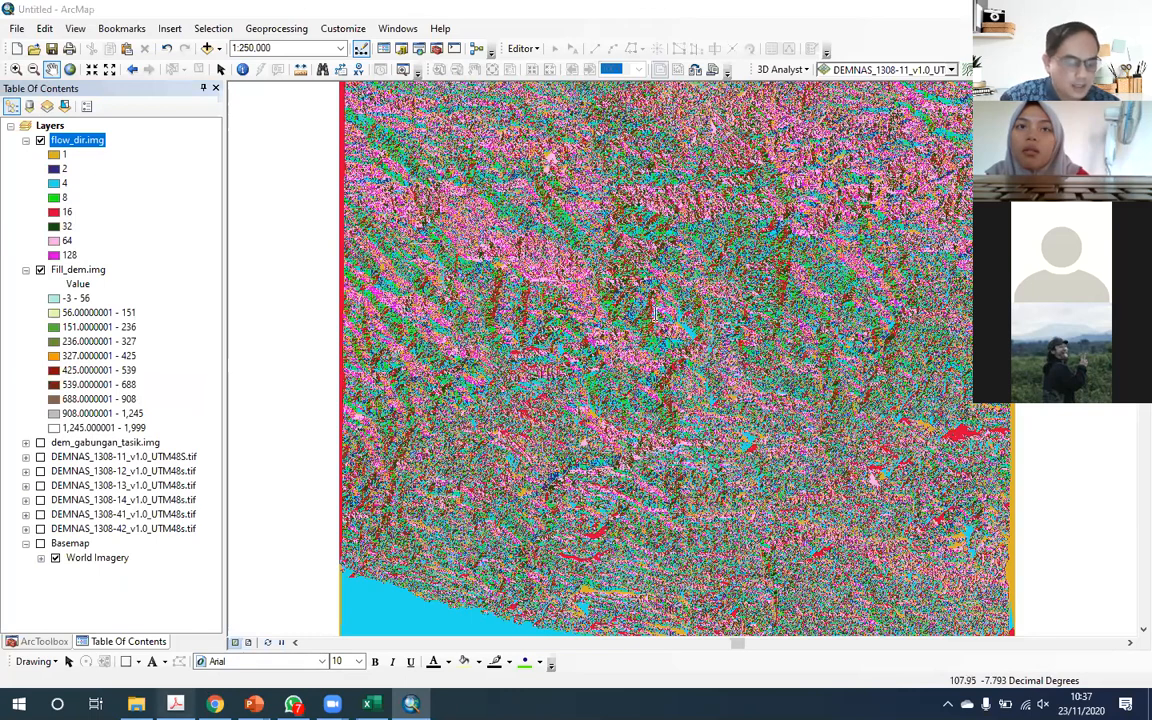
# Step: Switch to Modul Fix RF_Revisi.pdf in Adobe Acrobat and review the Fill explanation and the flow direction code grid on page 99
pyautogui.click(175, 704)
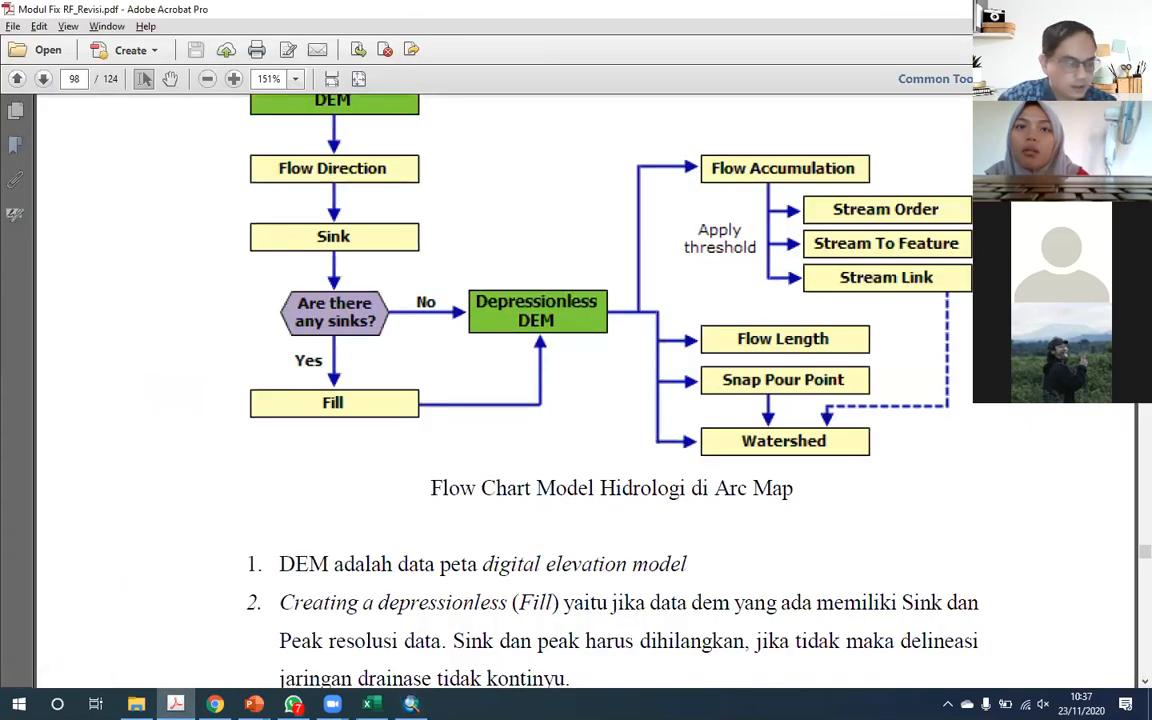
pyautogui.scroll(-4, 340, 655)
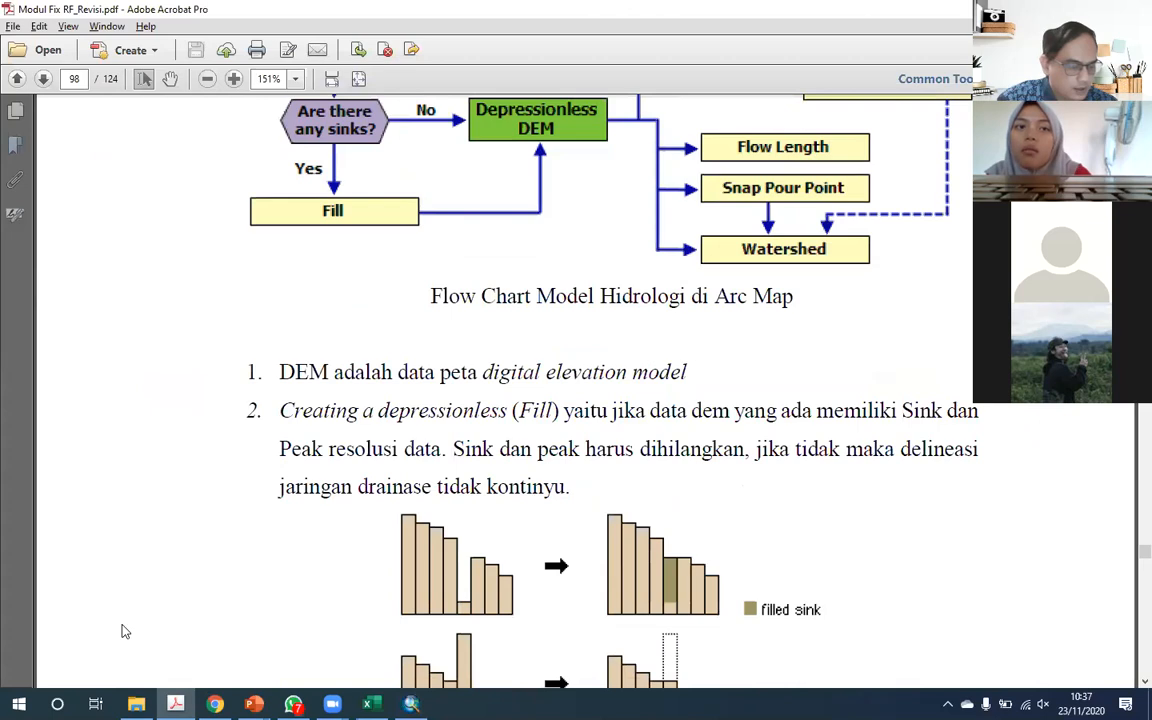
pyautogui.click(411, 704)
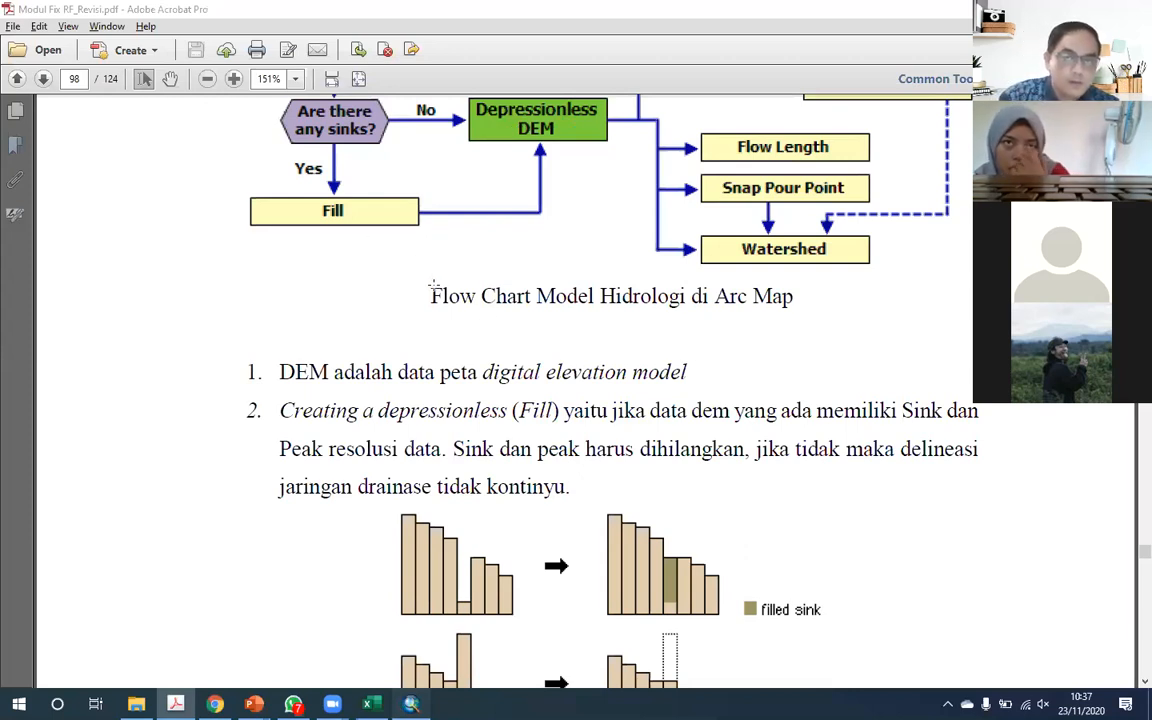
pyautogui.hotkey('alt', 'Tab')
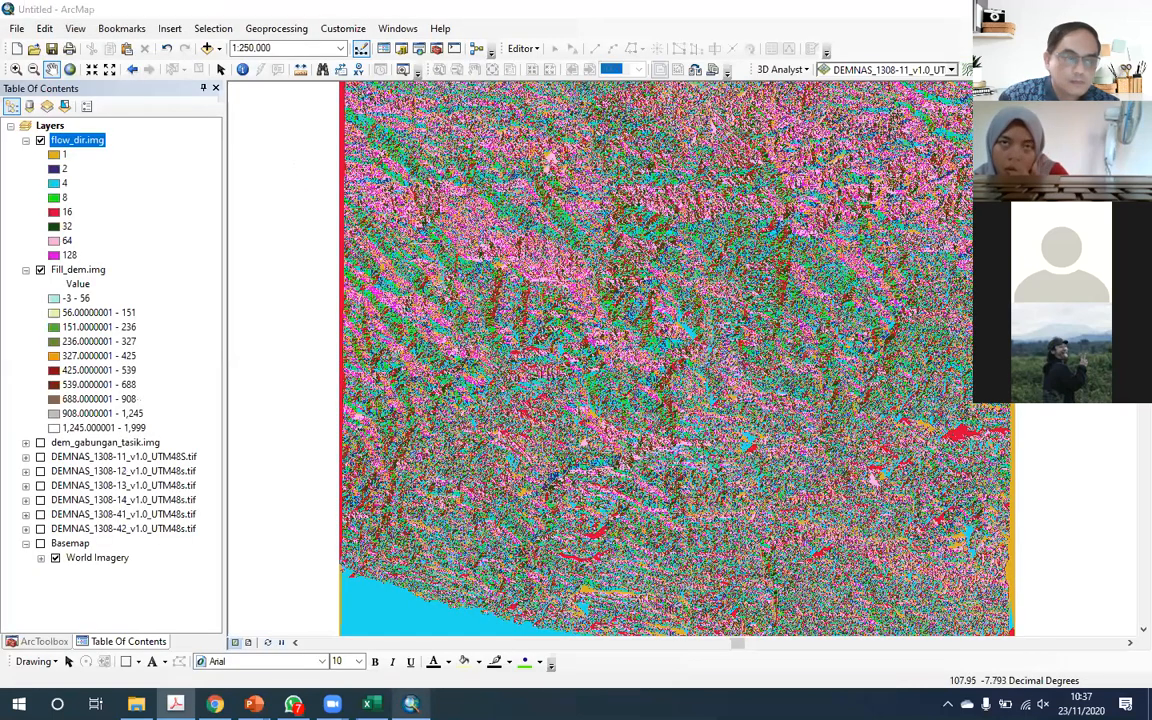
pyautogui.hotkey('alt', 'Tab')
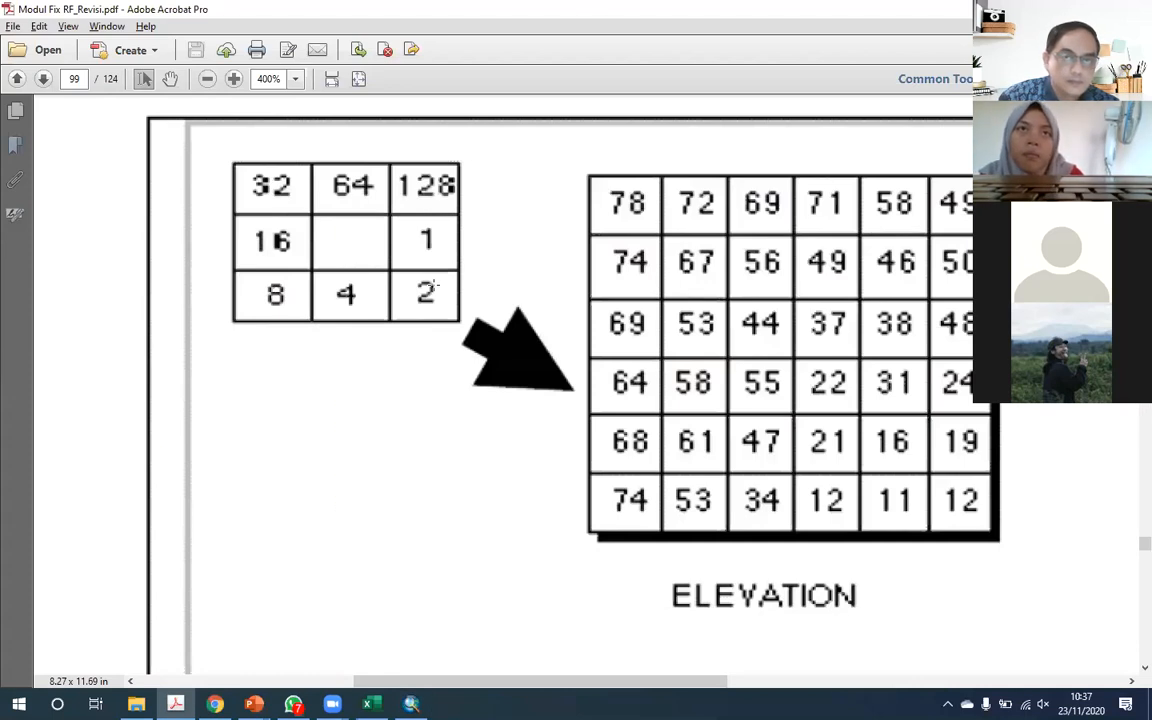
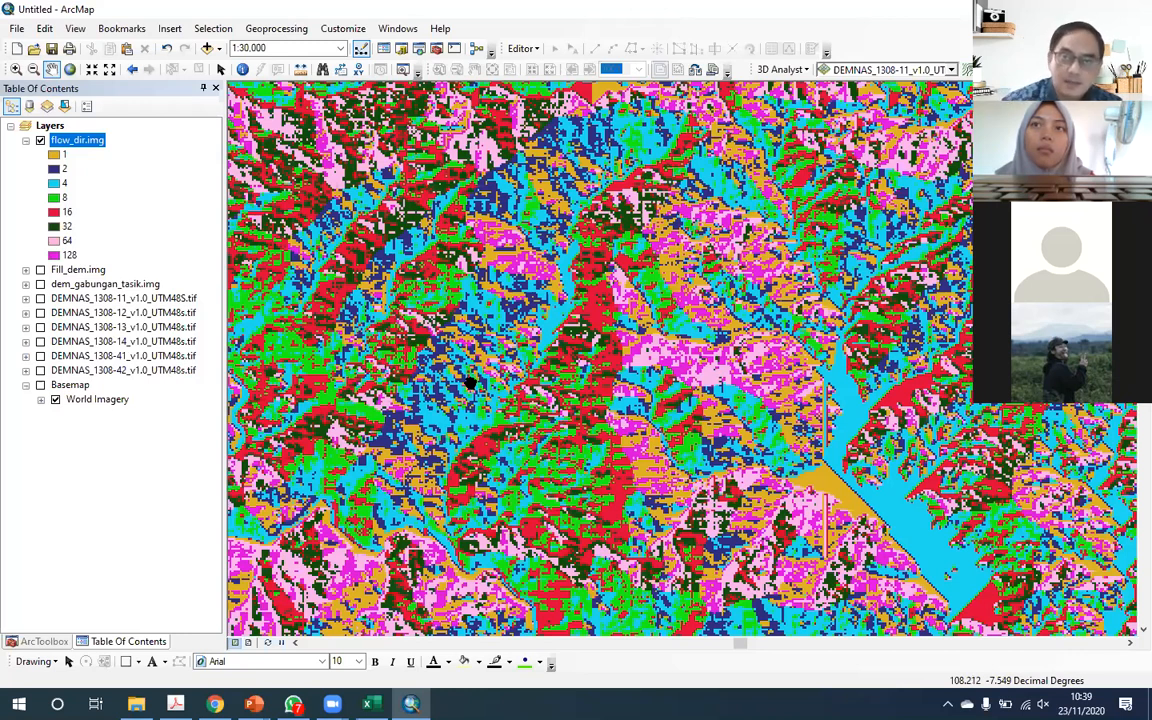
# Step: Start the Flow Accumulation tool from the Hydrology toolset with flow_dir.img as the input flow direction raster
pyautogui.scroll(3, 405, 370)
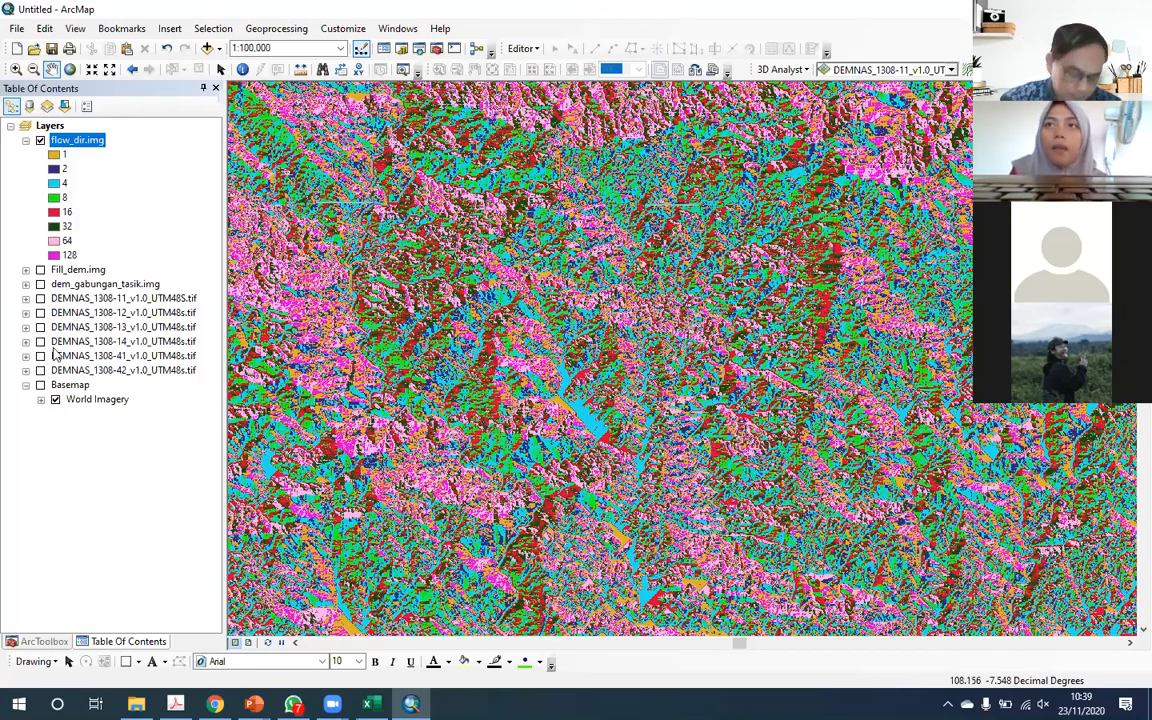
pyautogui.click(43, 642)
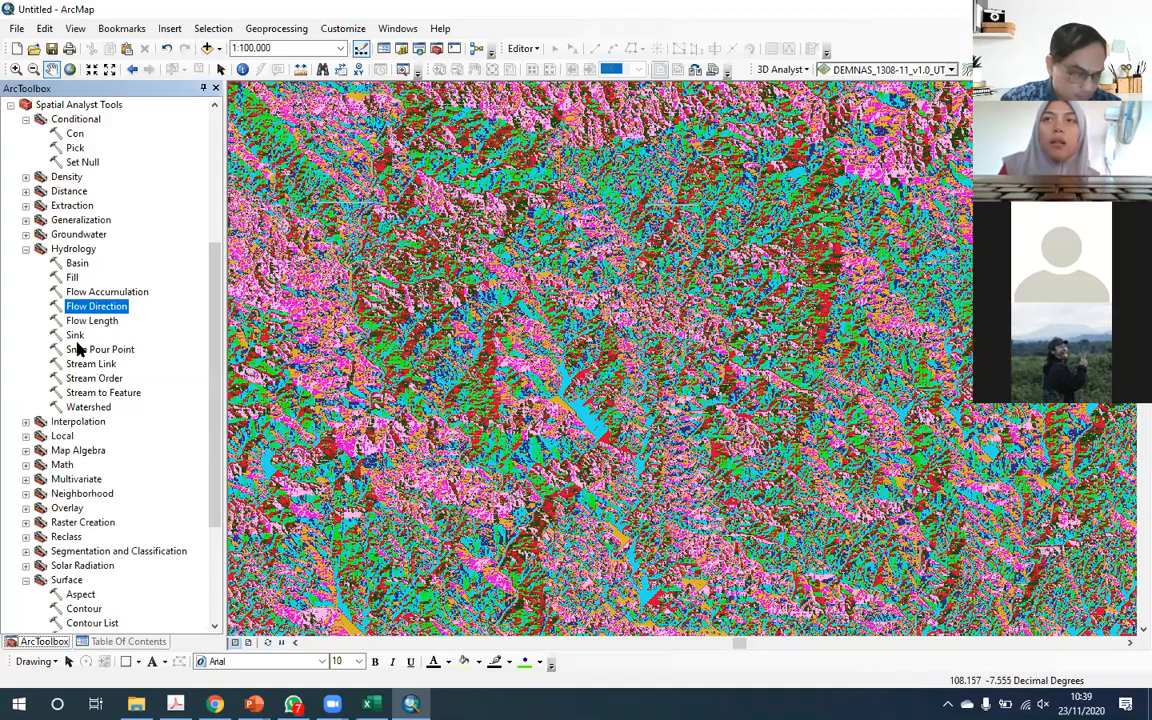
pyautogui.click(130, 291)
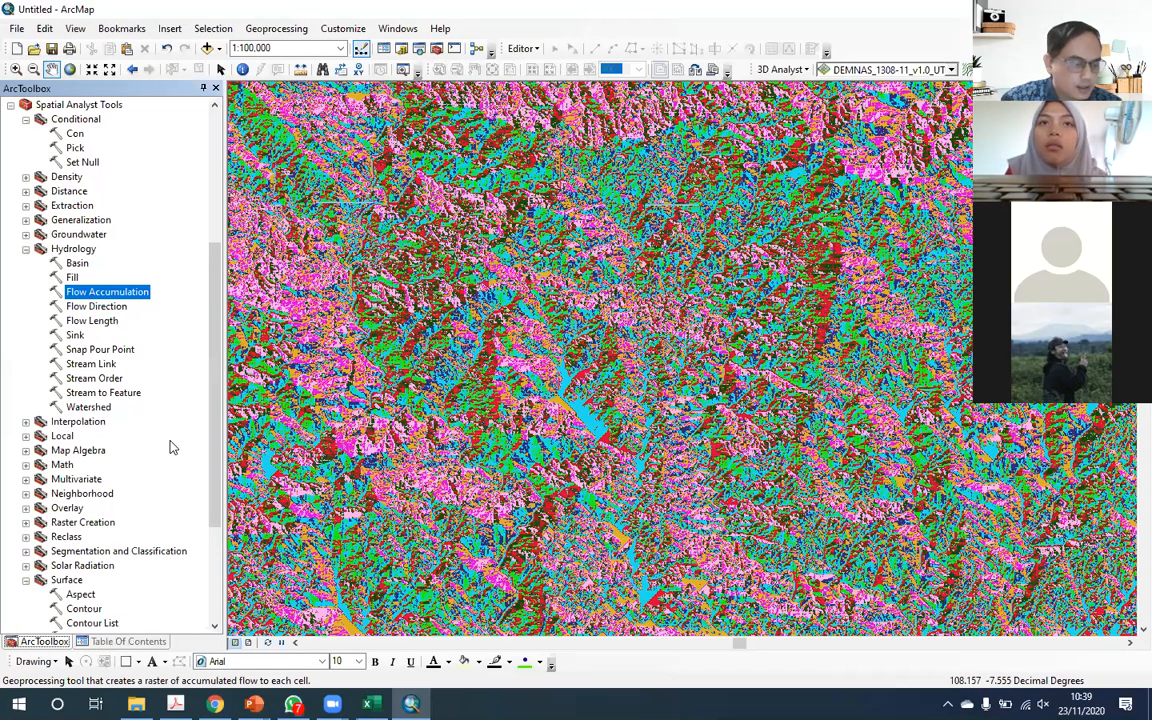
pyautogui.doubleClick(107, 289)
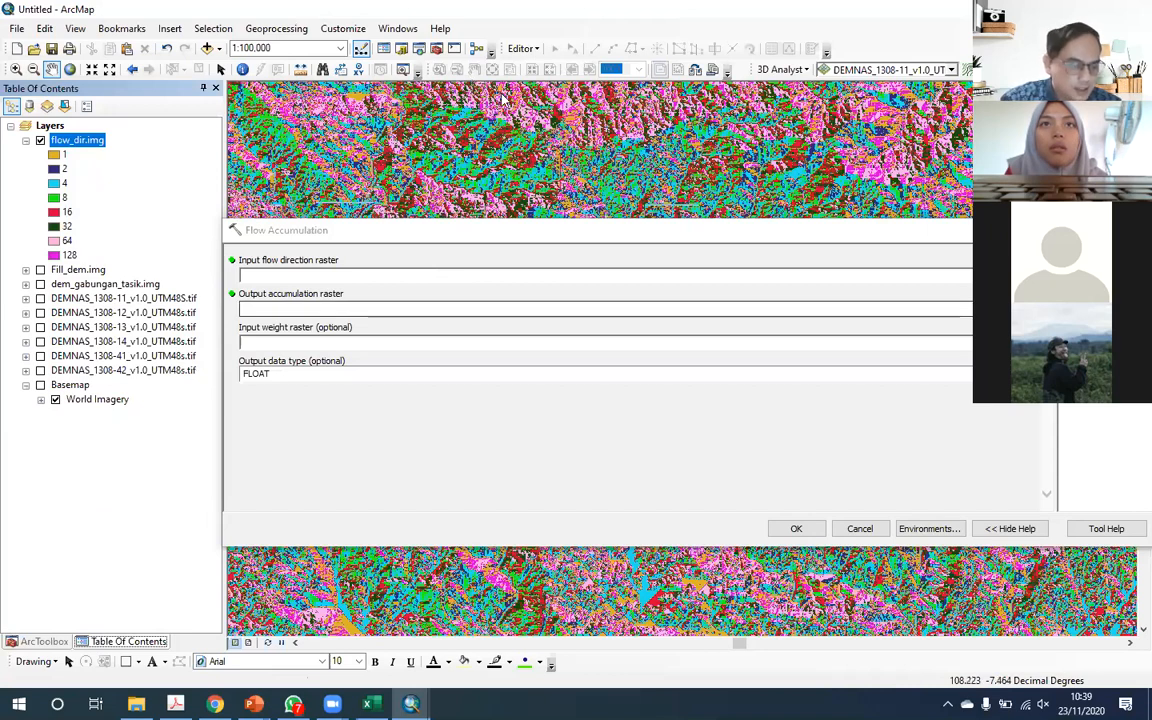
pyautogui.moveTo(347, 251)
pyautogui.mouseDown()
pyautogui.moveTo(260, 248)
pyautogui.moveTo(300, 248)
pyautogui.mouseUp()
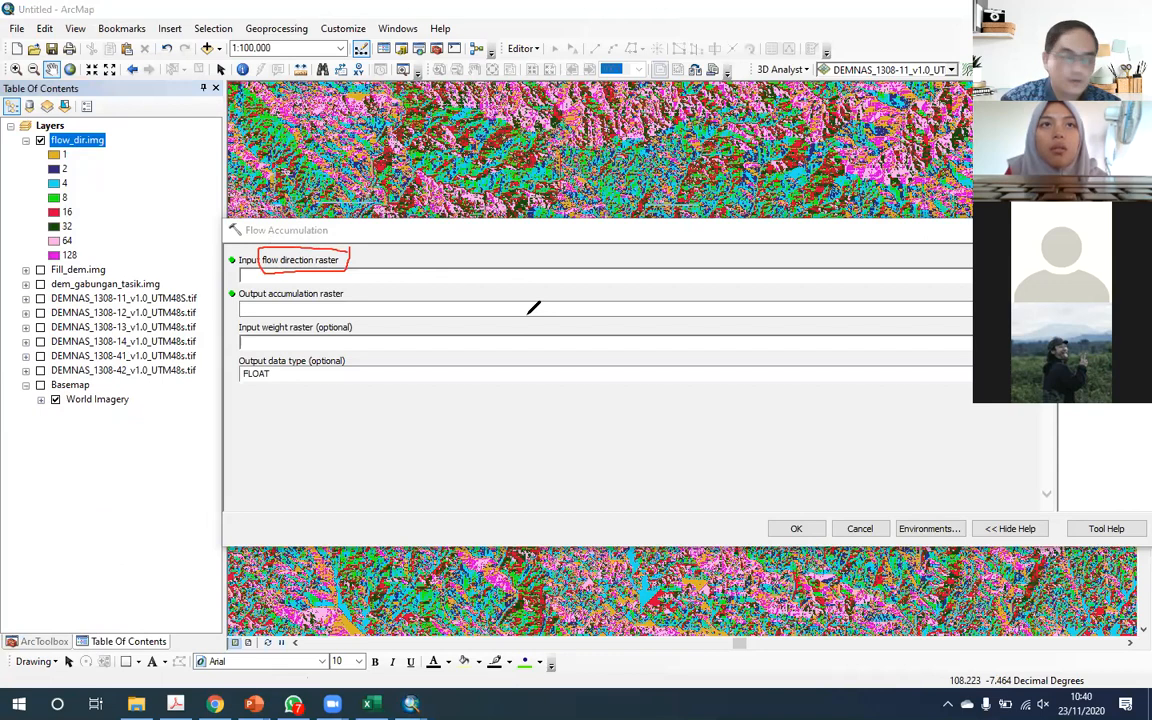
pyautogui.moveTo(88, 140); pyautogui.dragTo(283, 283)
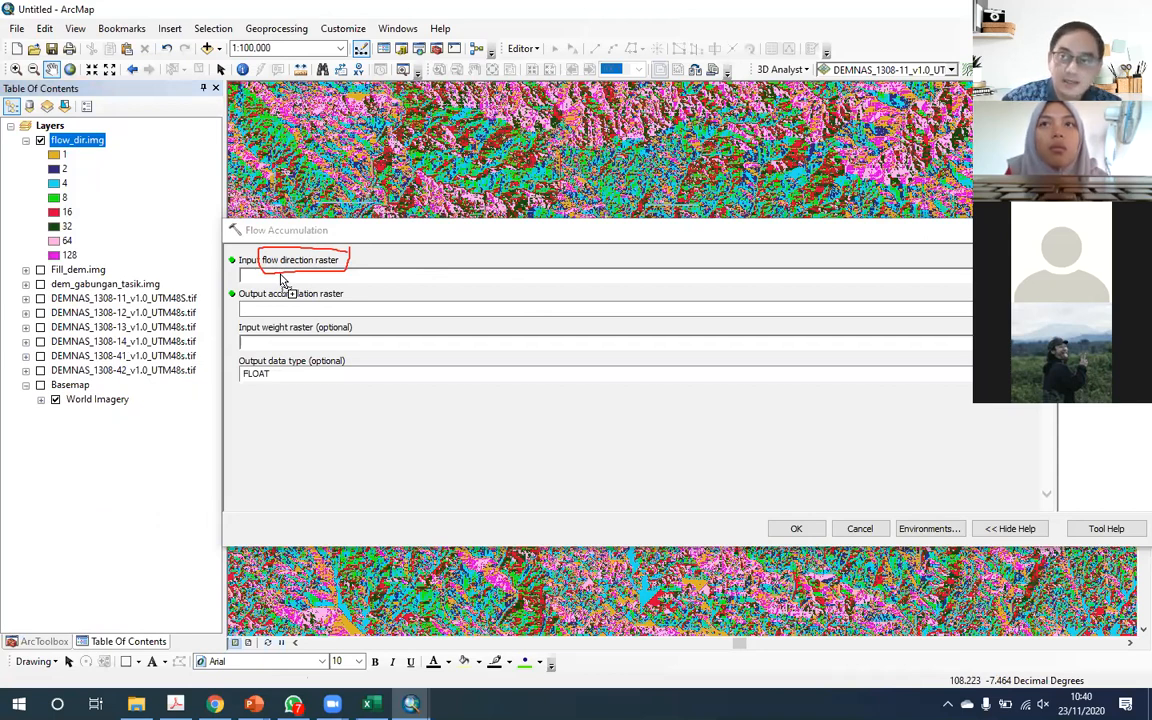
pyautogui.moveTo(281, 275)
pyautogui.mouseDown()
pyautogui.moveTo(262, 244)
pyautogui.moveTo(275, 274)
pyautogui.mouseUp()
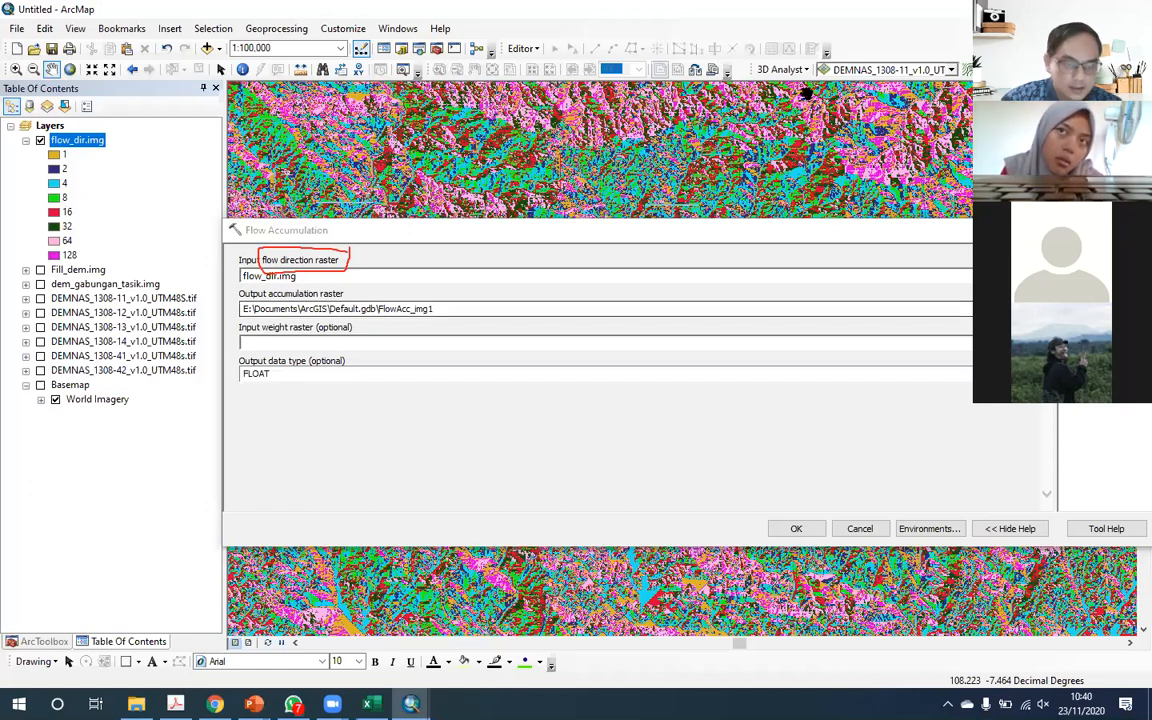
# Step: Set the output accumulation raster to flow_acc.img in the Kelas D folder
pyautogui.click(822, 94)
pyautogui.click(1024, 309)
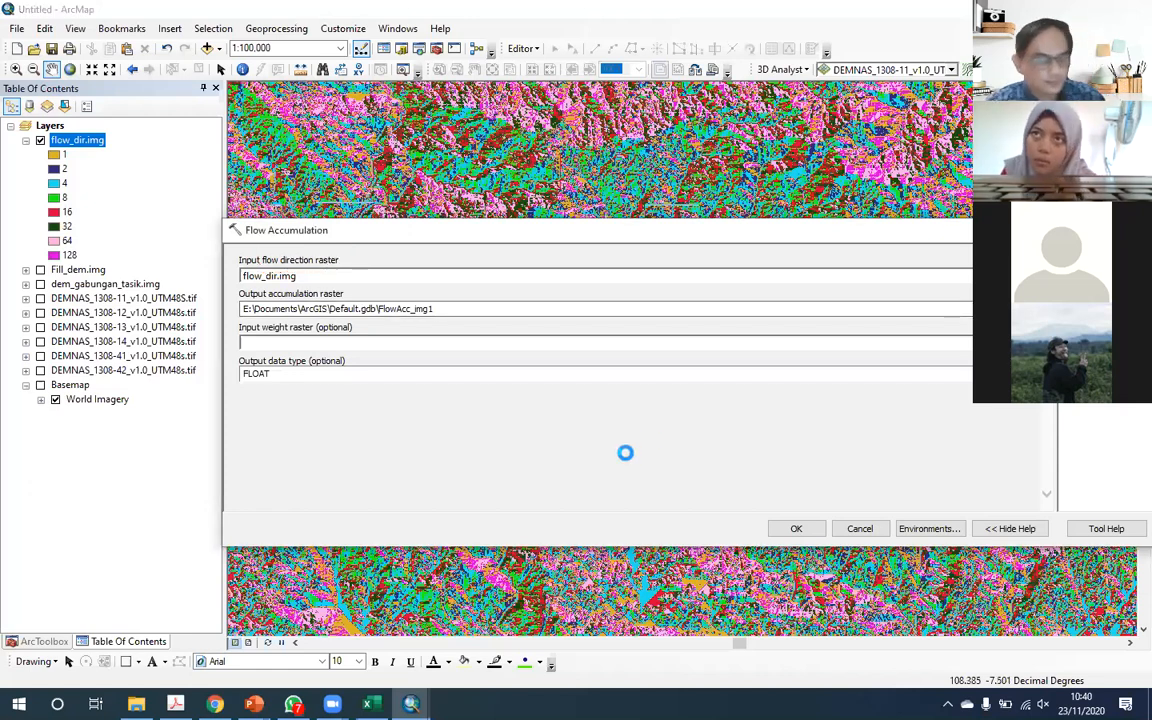
pyautogui.write('flo')
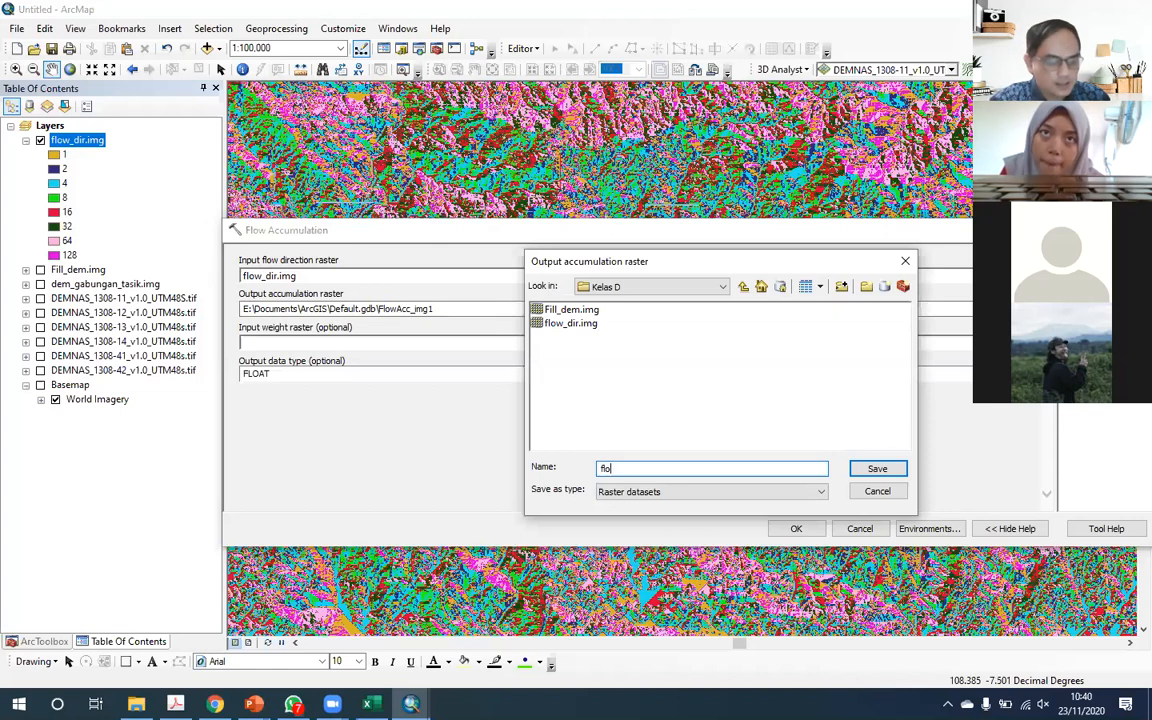
pyautogui.write('w_acc.img')
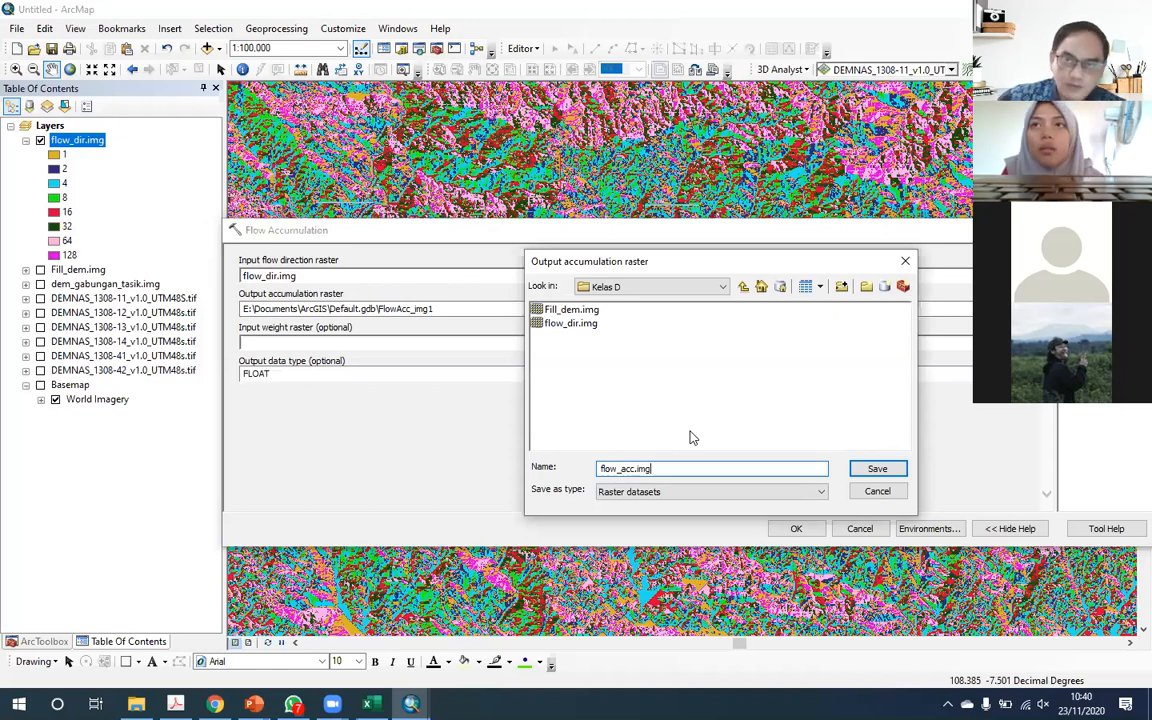
pyautogui.press('Return')
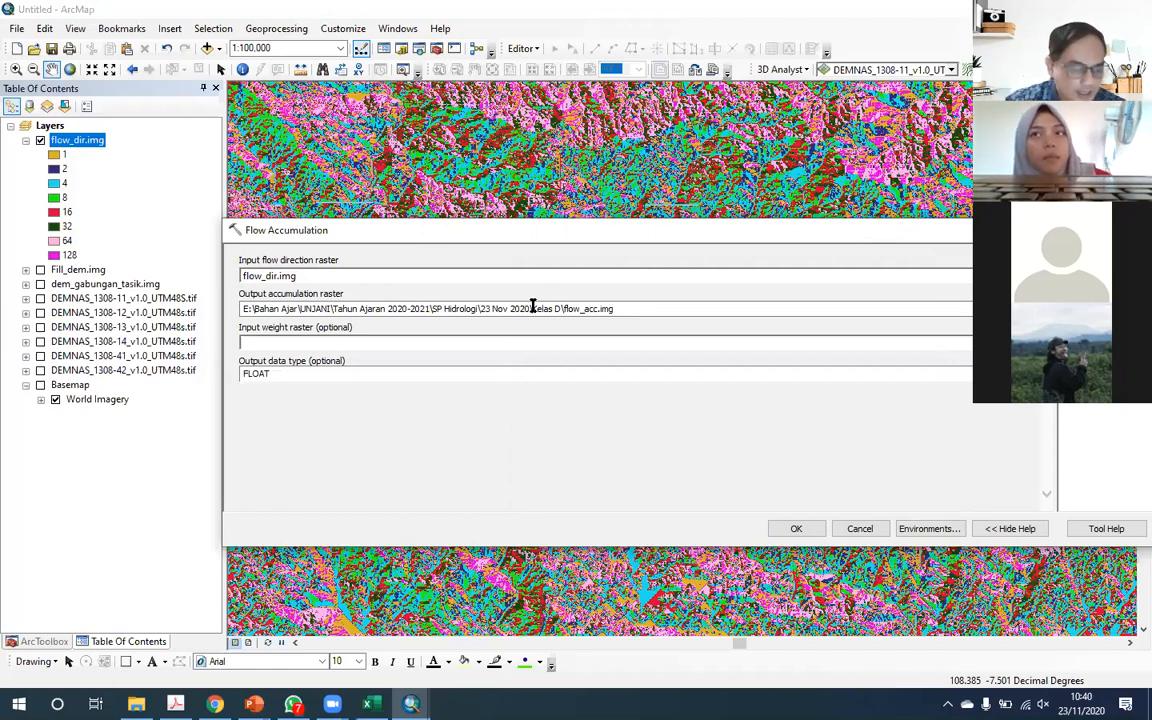
# Step: Run the Flow Accumulation tool and close its progress window once processing has finished
pyautogui.click(792, 531)
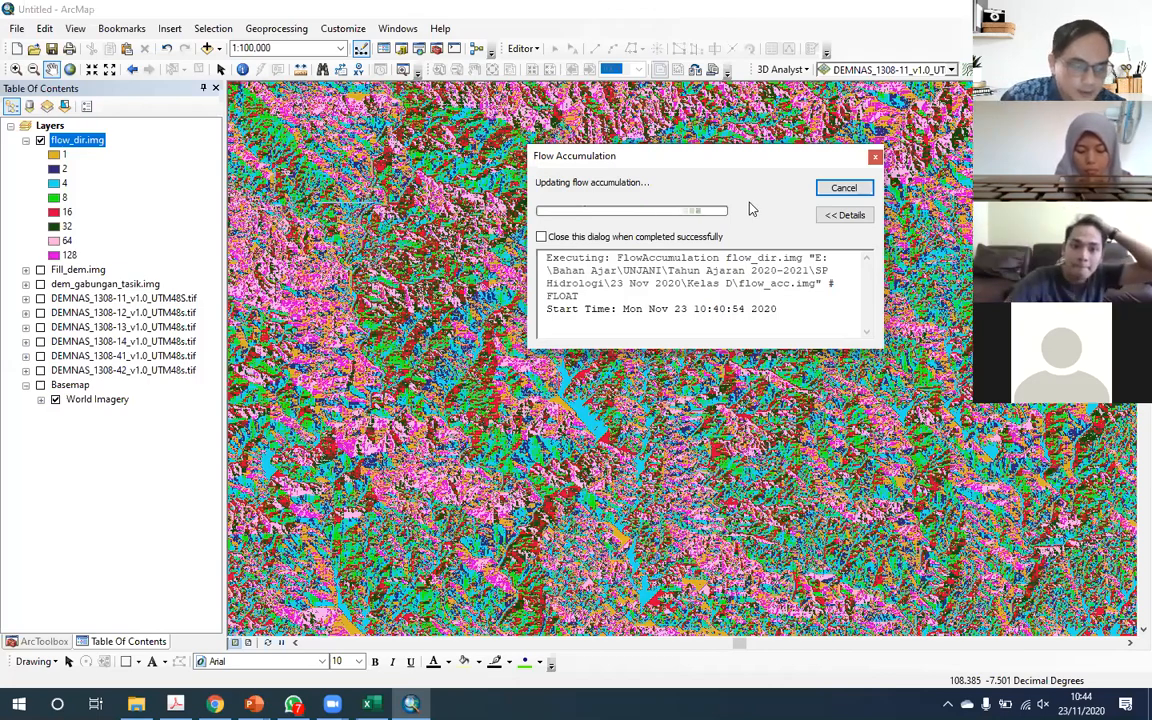
pyautogui.click(611, 94)
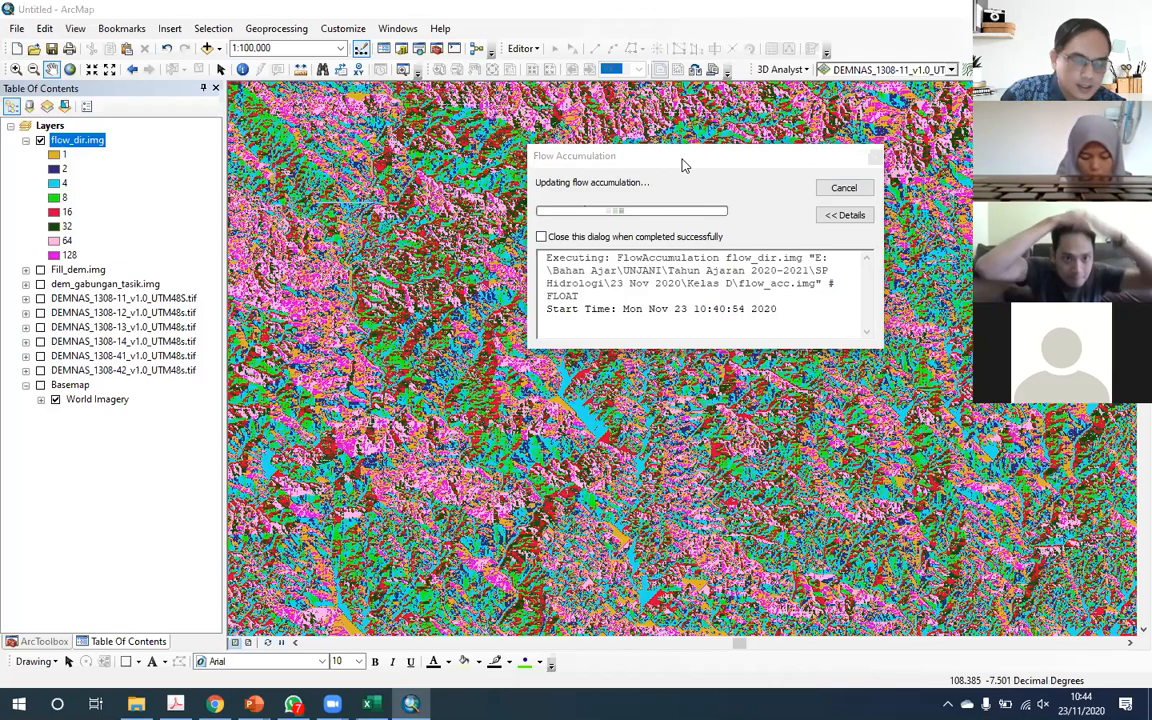
pyautogui.moveTo(684, 165); pyautogui.dragTo(640, 160)
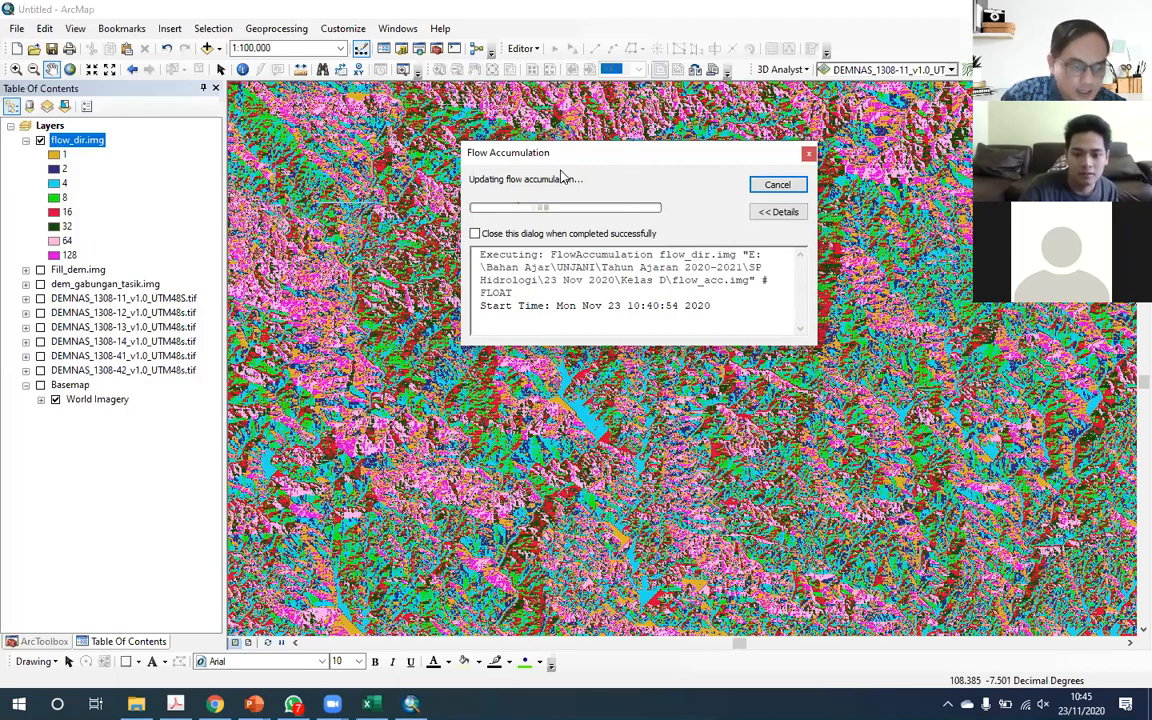
pyautogui.moveTo(570, 158); pyautogui.dragTo(540, 169)
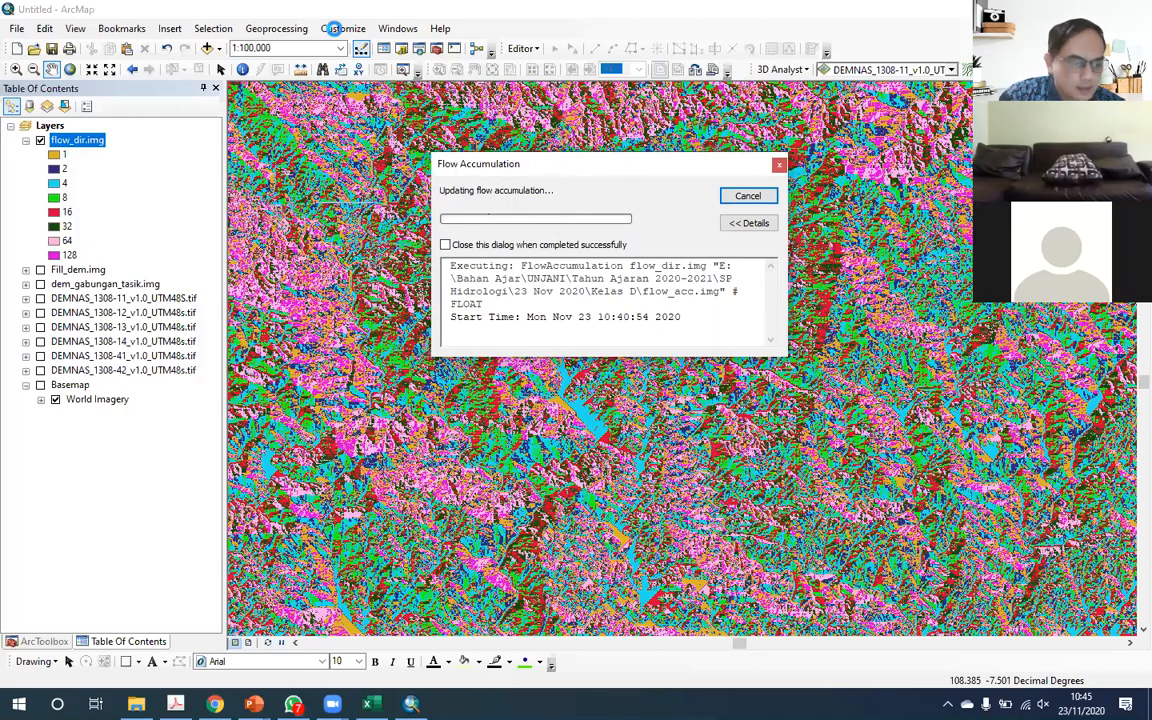
pyautogui.moveTo(500, 174); pyautogui.dragTo(567, 195)
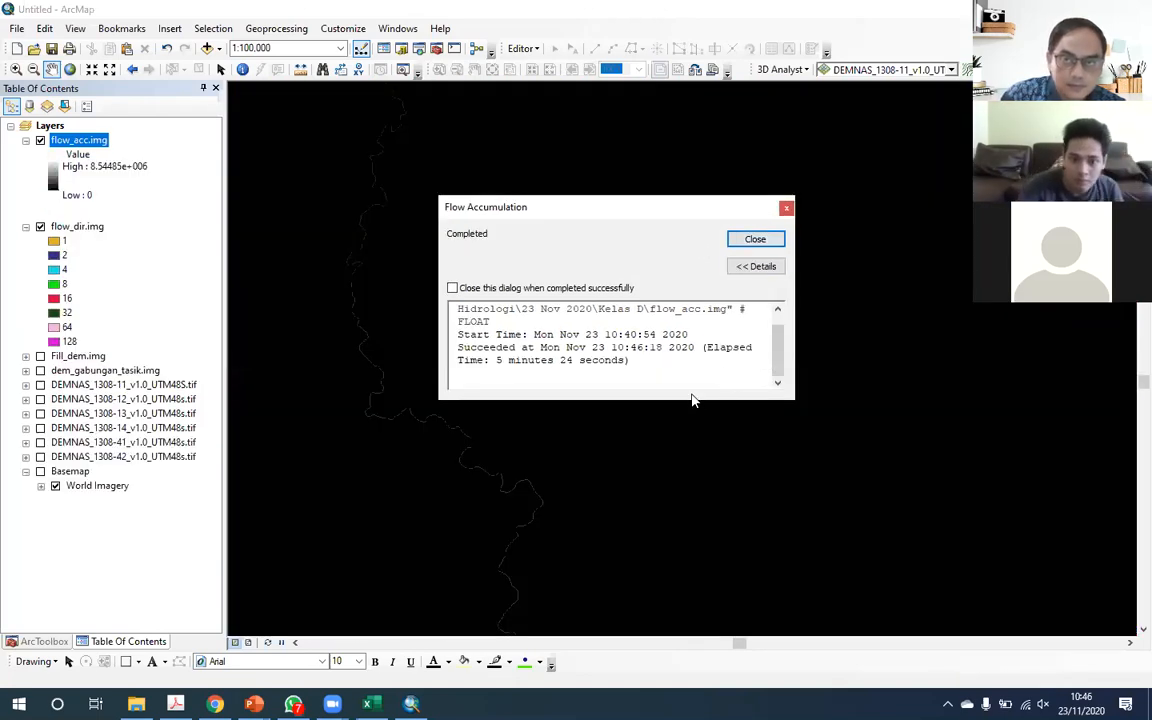
pyautogui.click(752, 239)
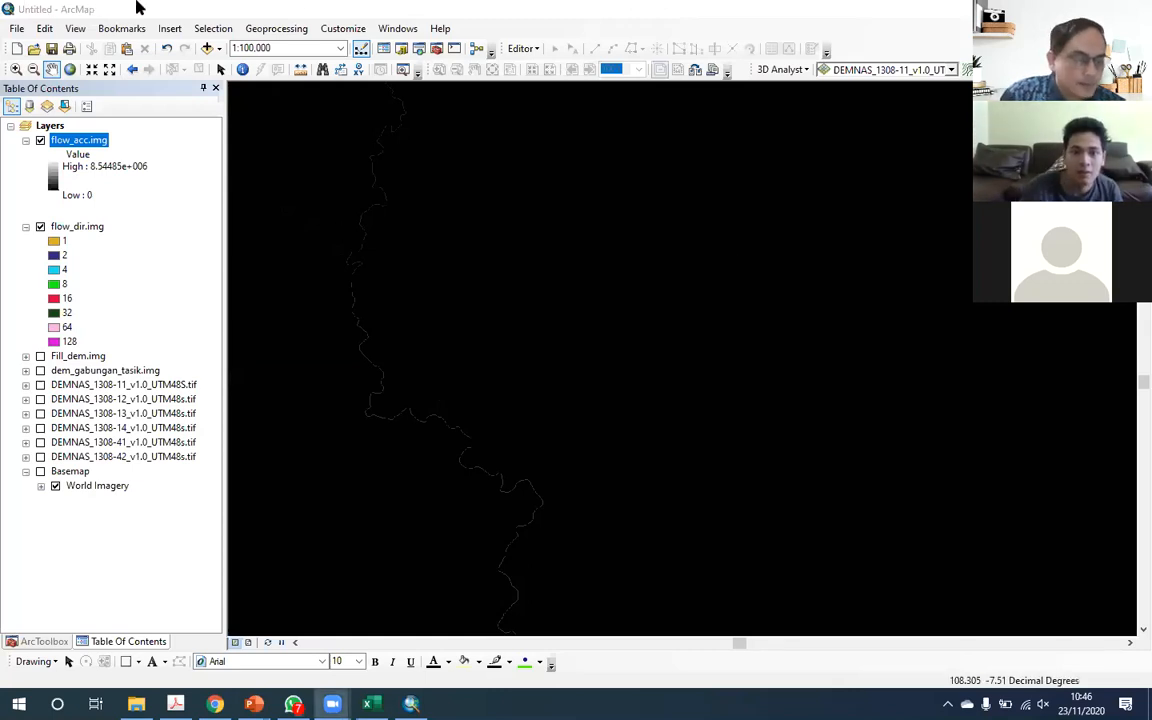
# Step: Check the background processing setting in the Geoprocessing Options and leave without applying changes
pyautogui.click(284, 30)
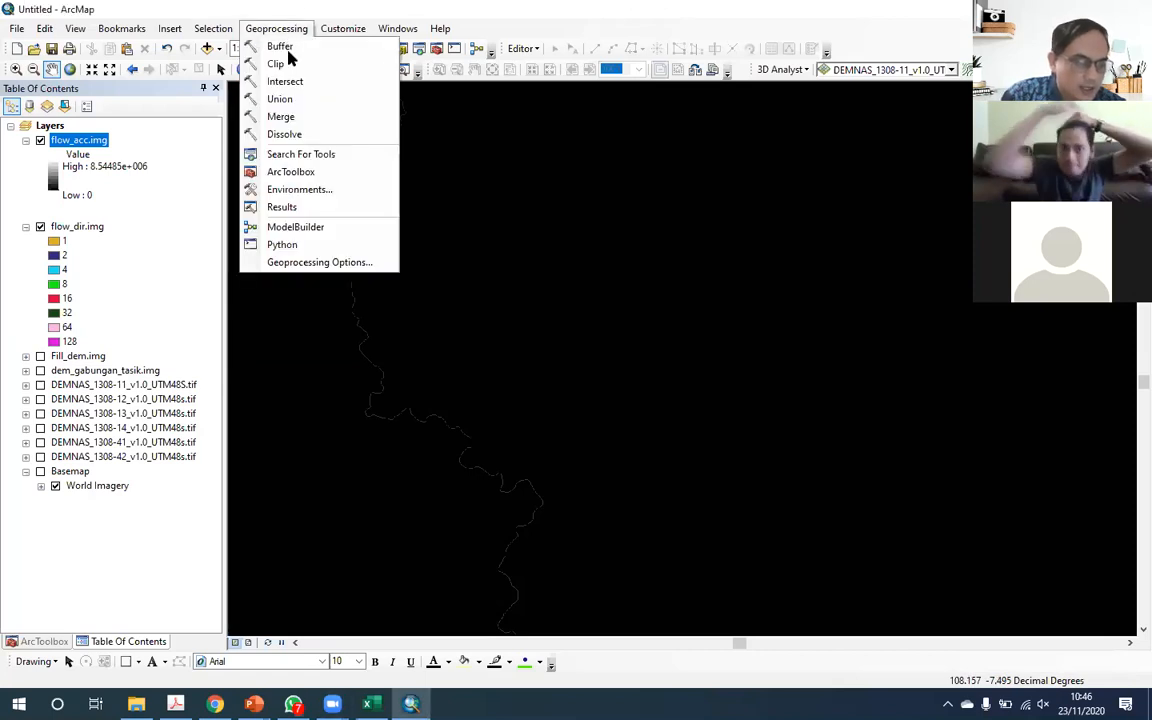
pyautogui.click(713, 275)
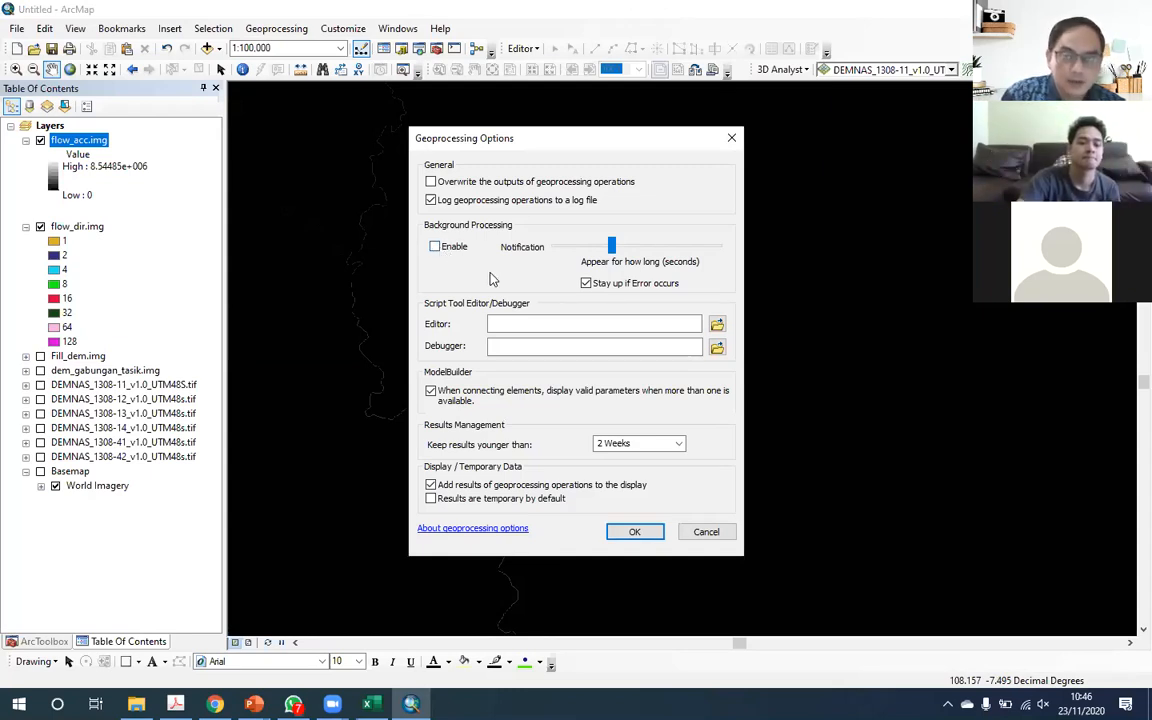
pyautogui.click(707, 531)
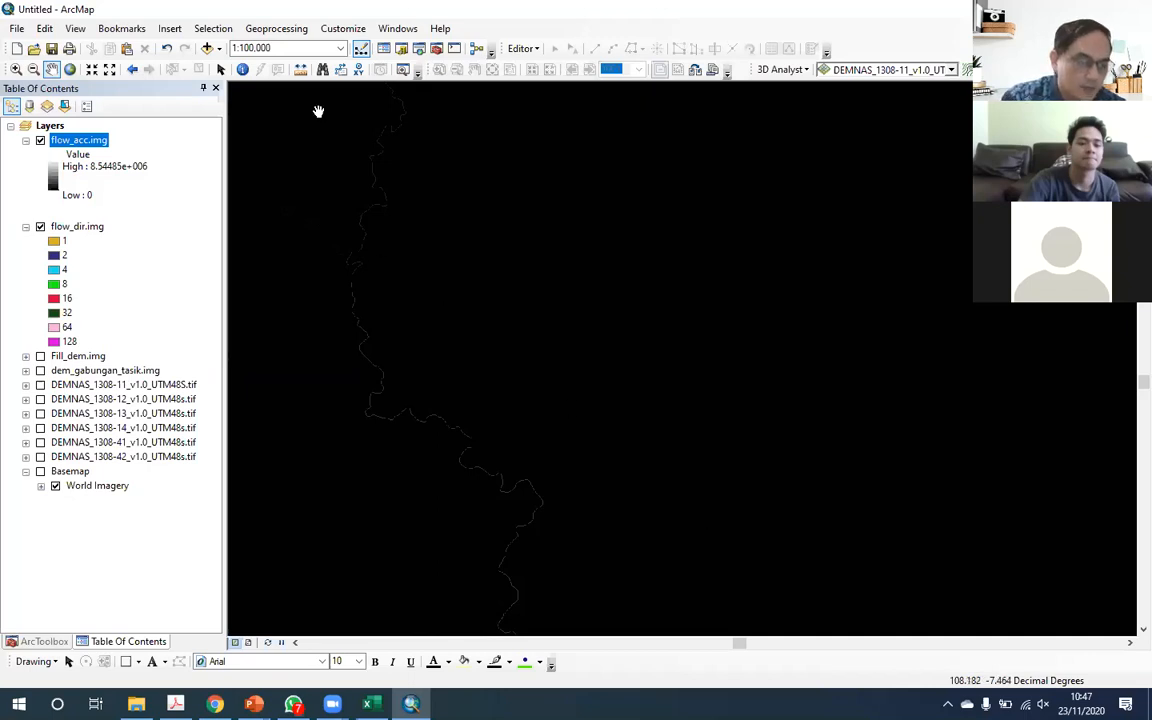
pyautogui.click(256, 29)
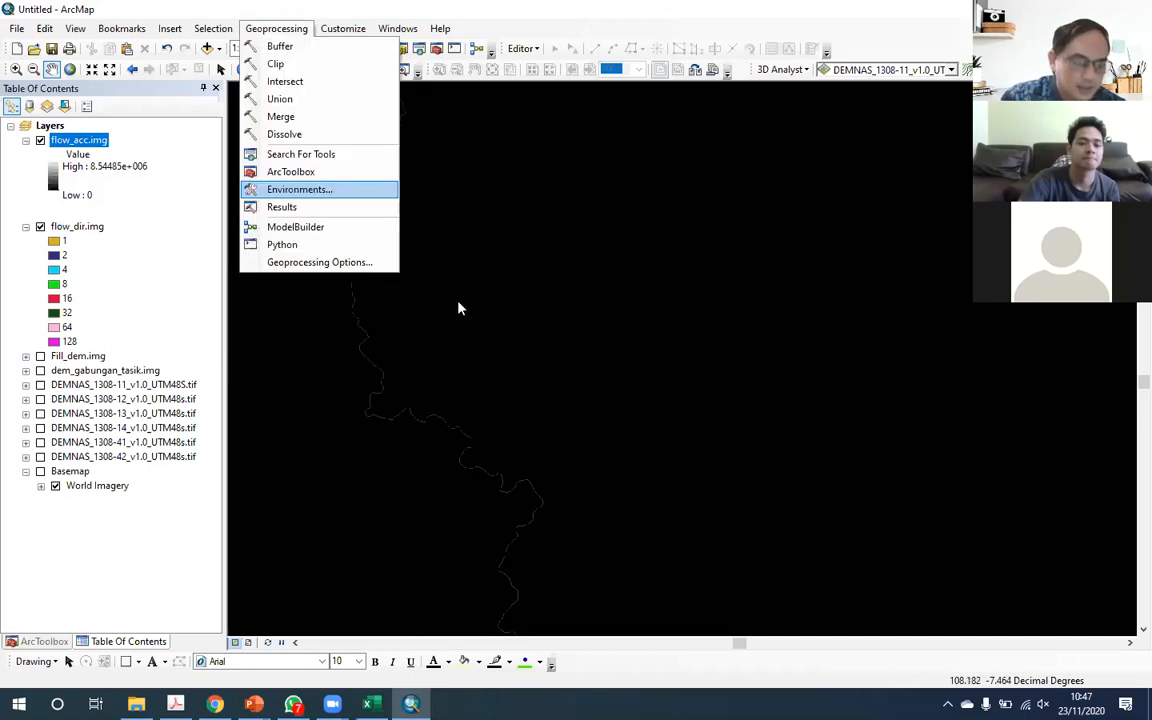
pyautogui.click(319, 262)
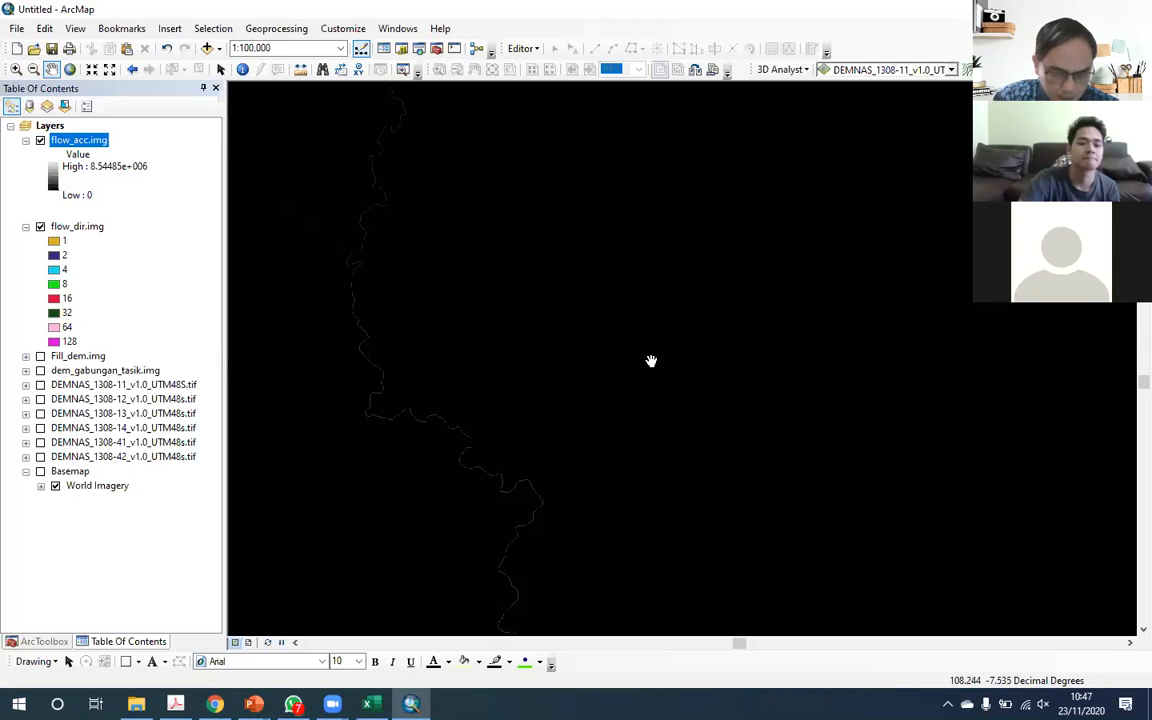
# Step: Identify flow_acc.img pixel values beside and on the thin river line to compare their accumulated flow
pyautogui.moveTo(414, 304); pyautogui.dragTo(604, 328)
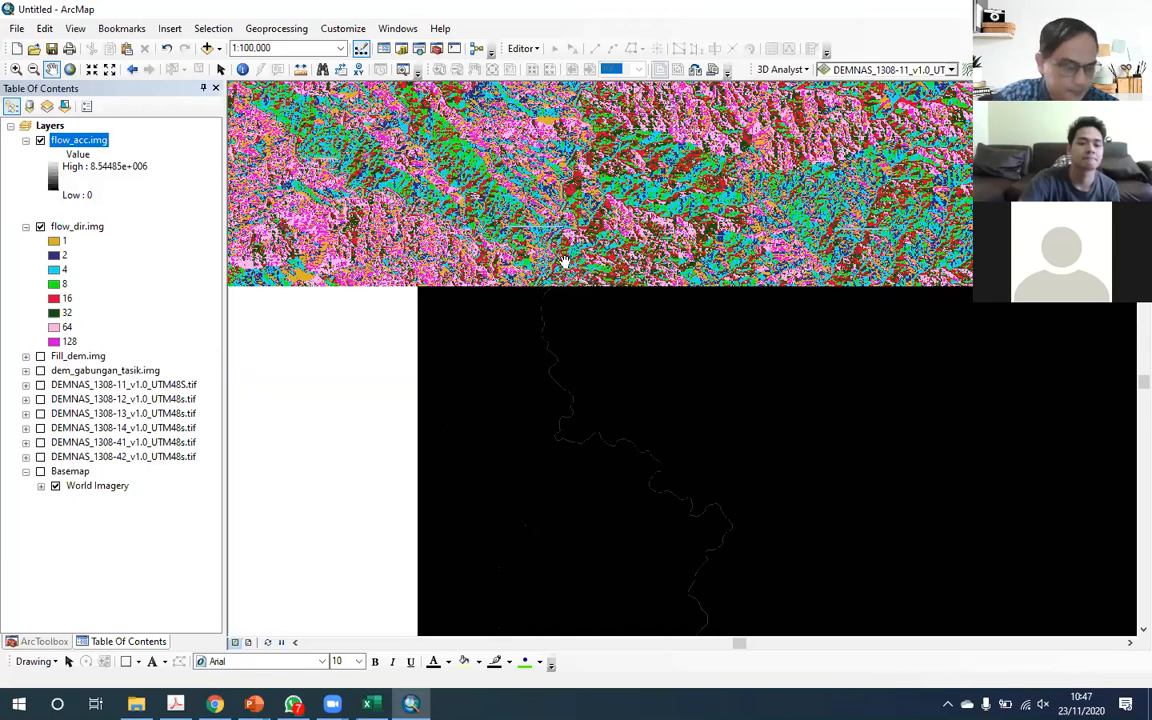
pyautogui.scroll(-1, 563, 262)
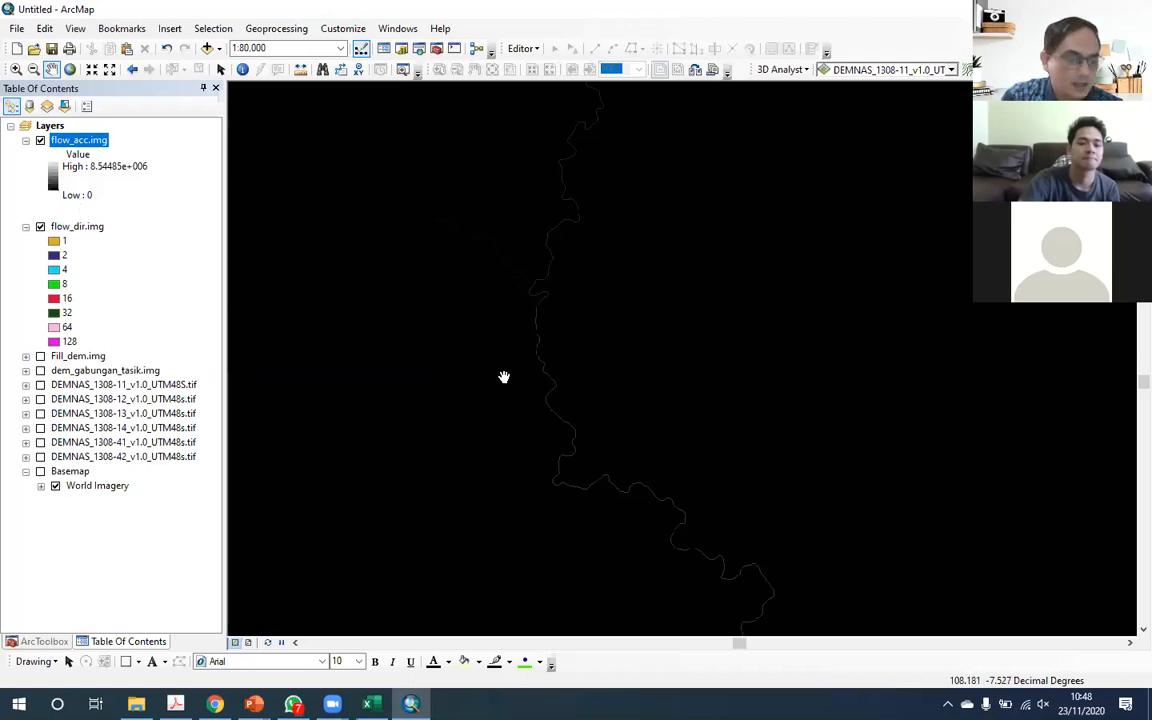
pyautogui.click(242, 71)
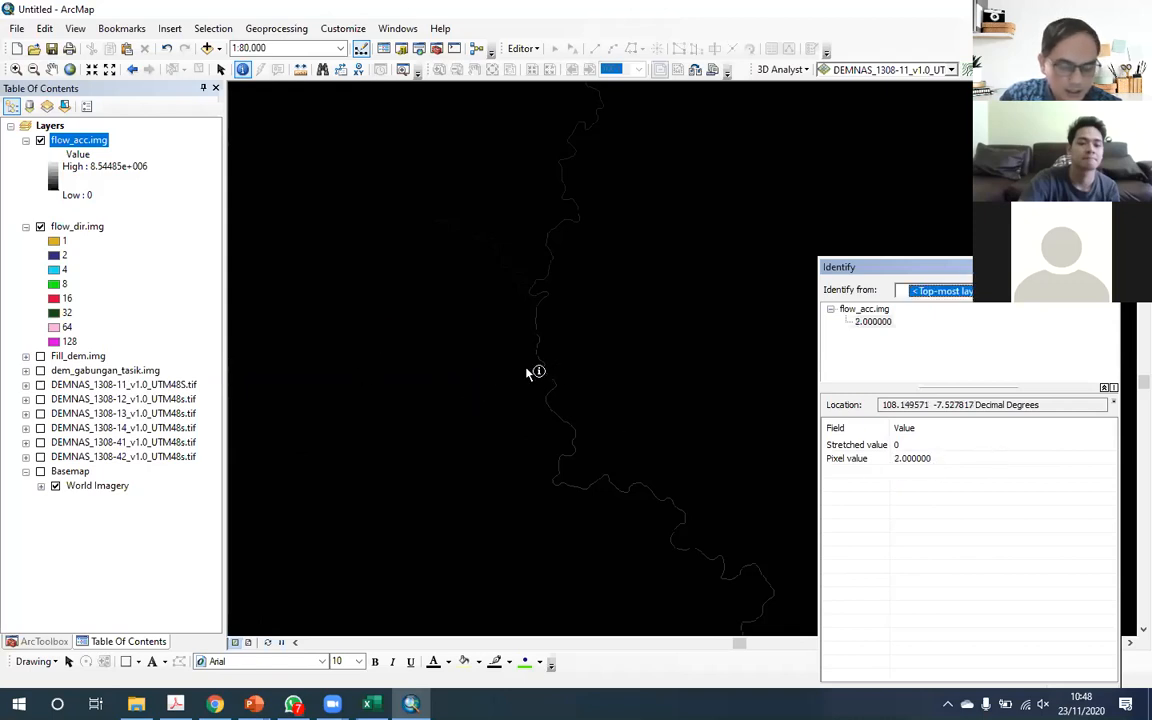
pyautogui.click(527, 367)
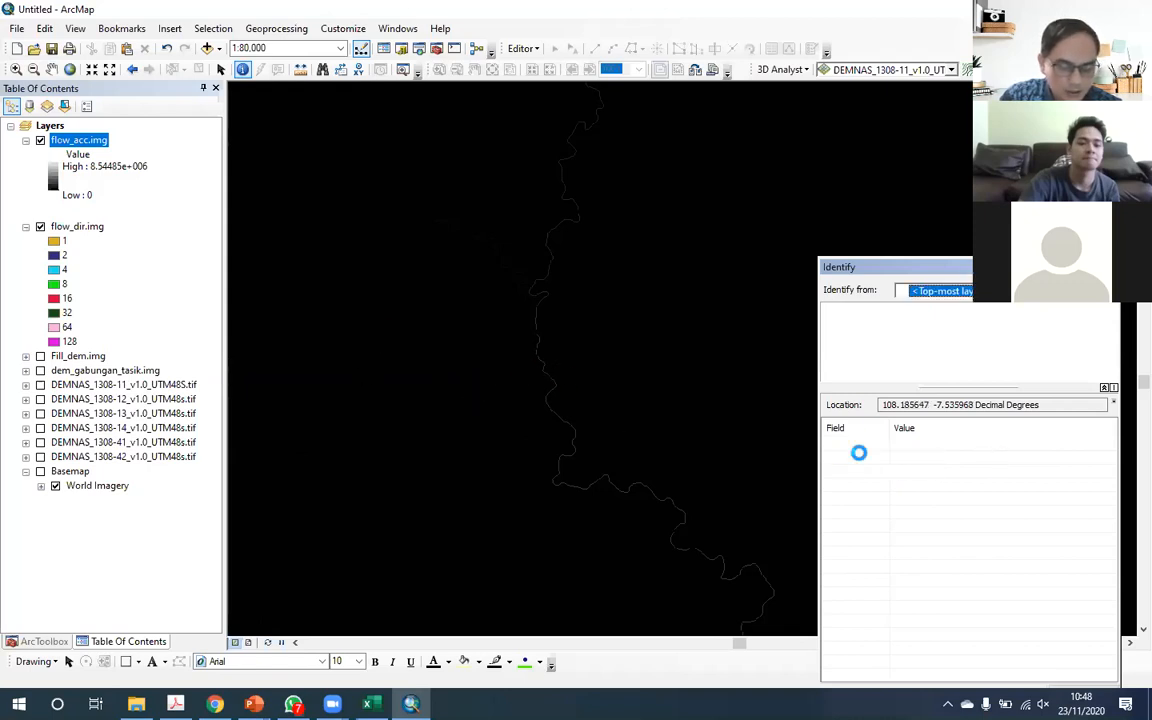
pyautogui.click(575, 446)
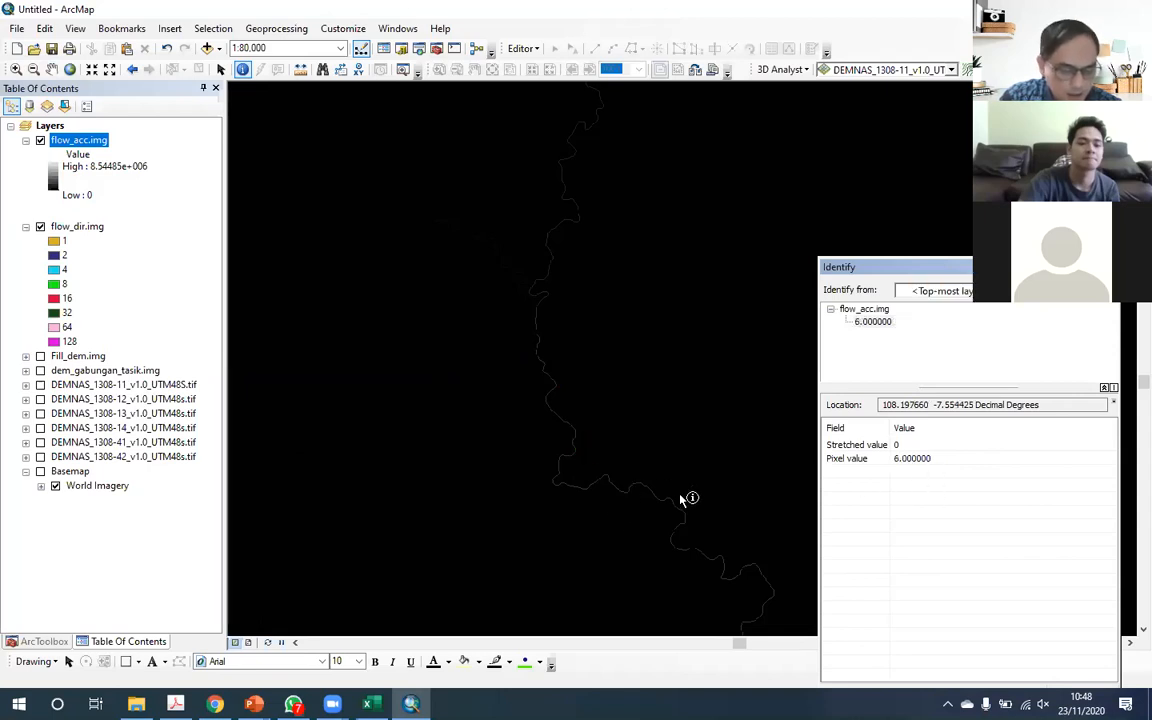
pyautogui.scroll(-3, 692, 527)
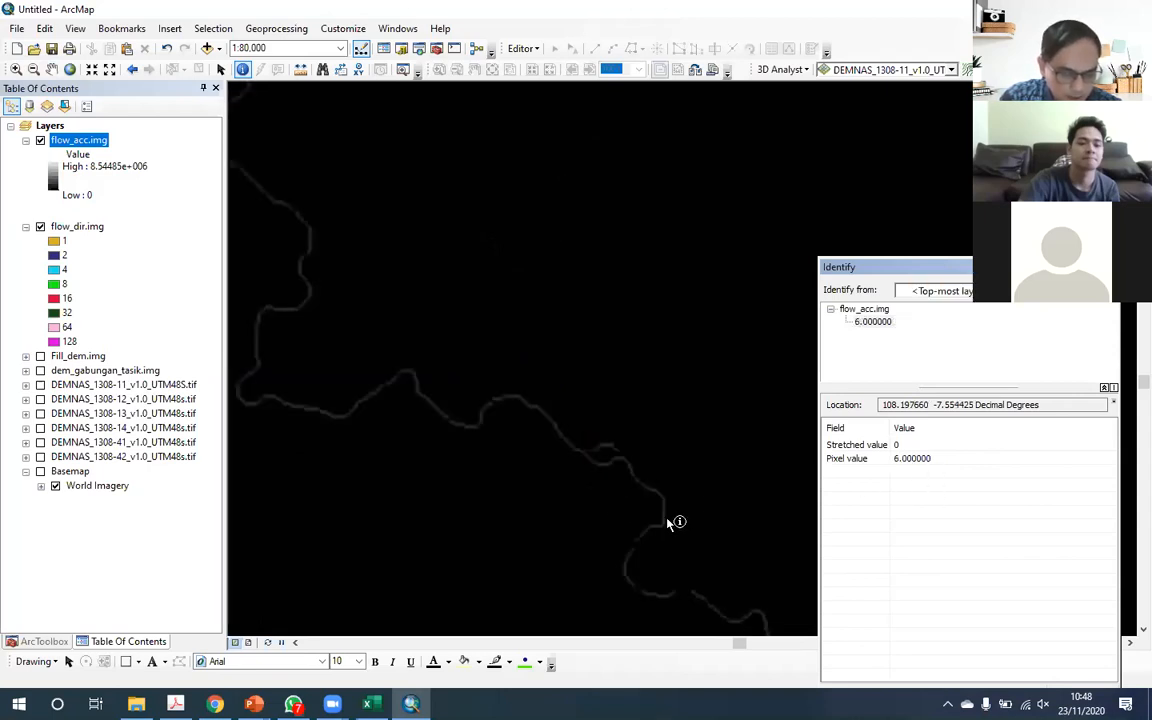
pyautogui.click(658, 515)
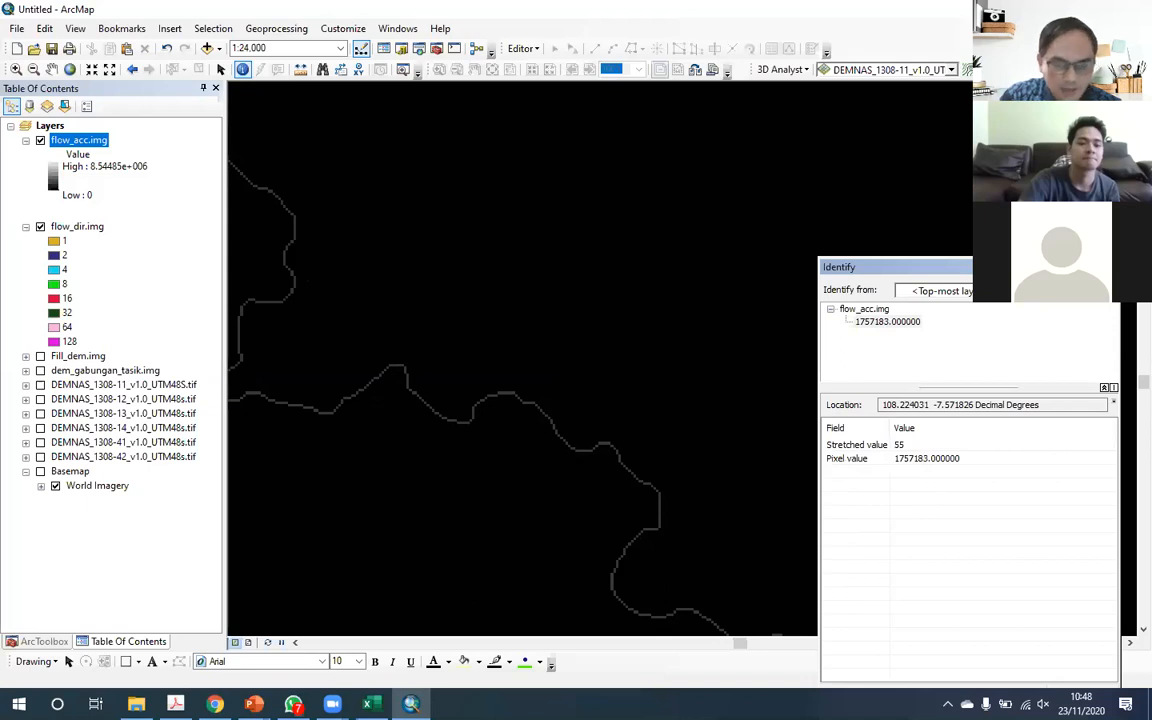
pyautogui.click(1109, 267)
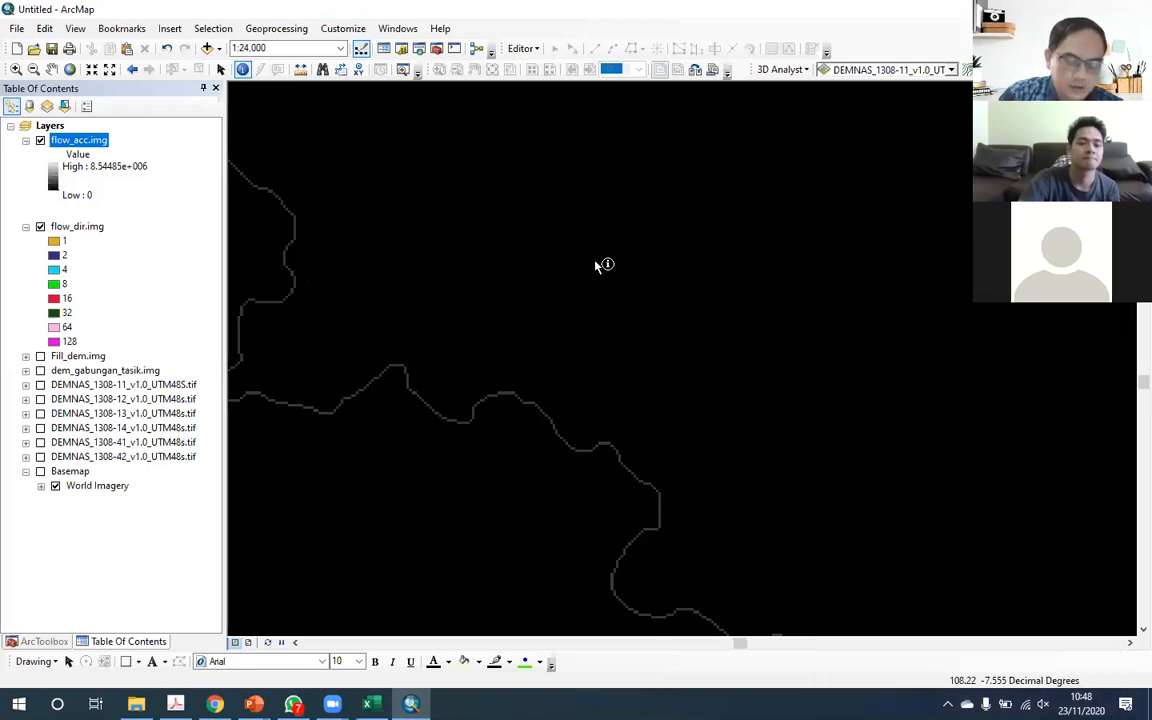
pyautogui.scroll(2, 597, 265)
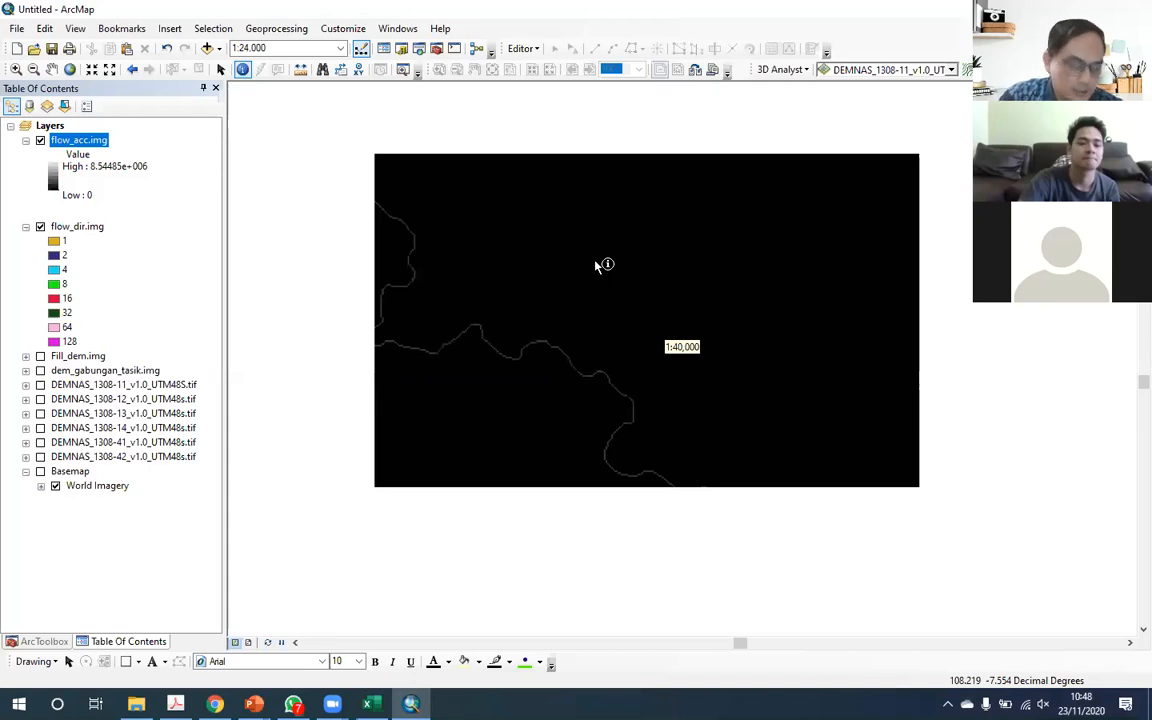
pyautogui.click(220, 69)
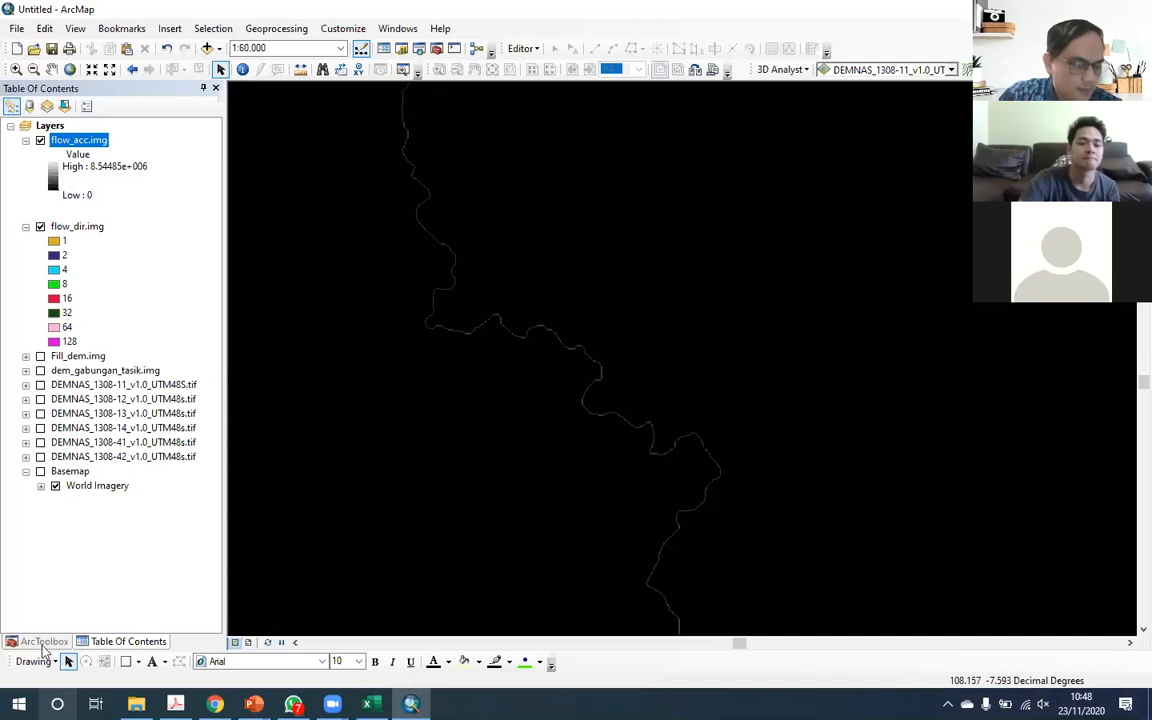
# Step: Open the Con tool from the Conditional toolset and set flow_acc.img as its input conditional raster
pyautogui.click(42, 642)
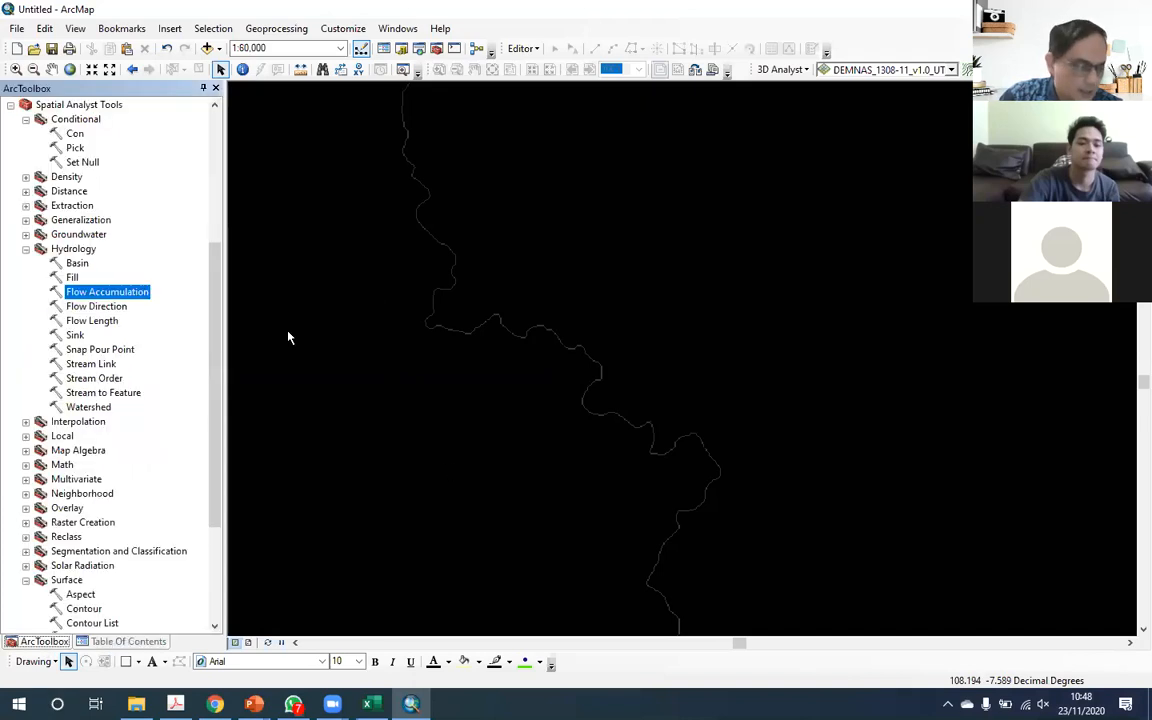
pyautogui.click(74, 134)
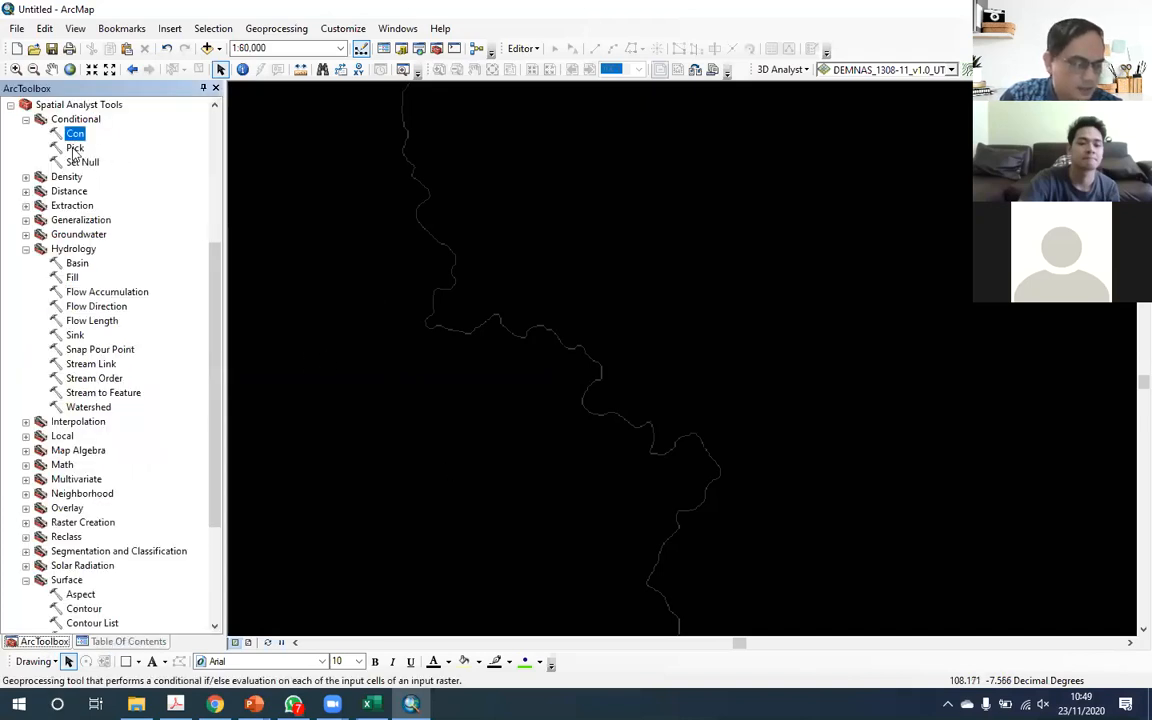
pyautogui.scroll(1, 74, 155)
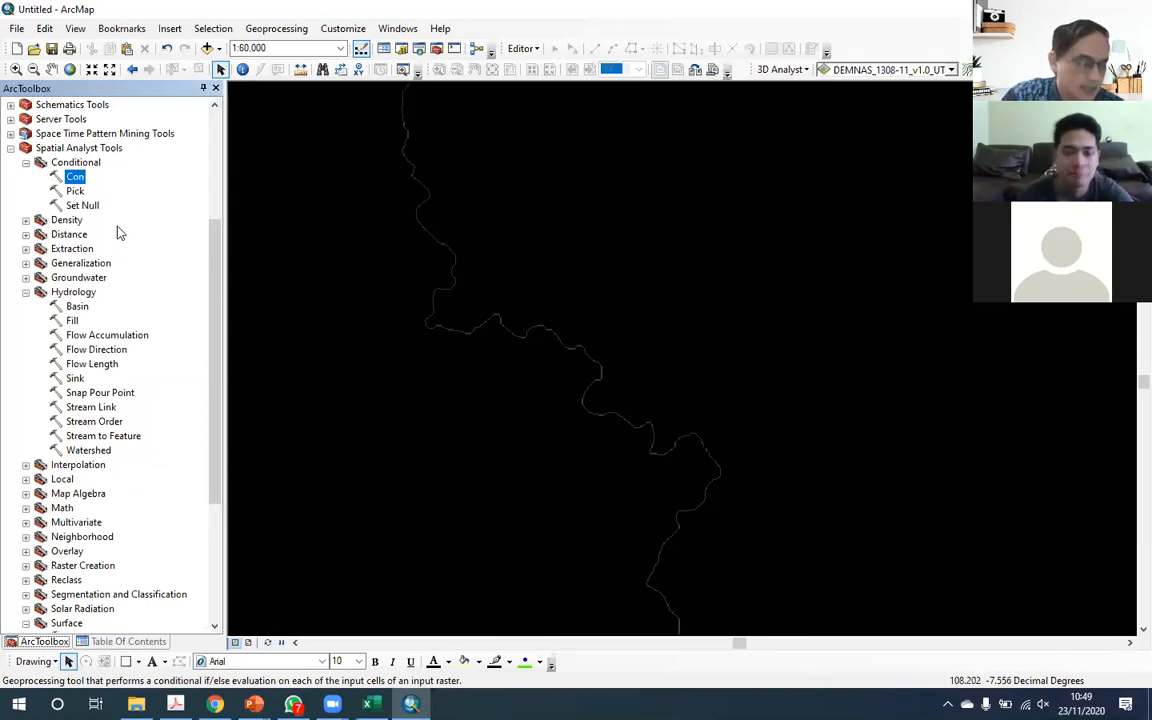
pyautogui.doubleClick(76, 178)
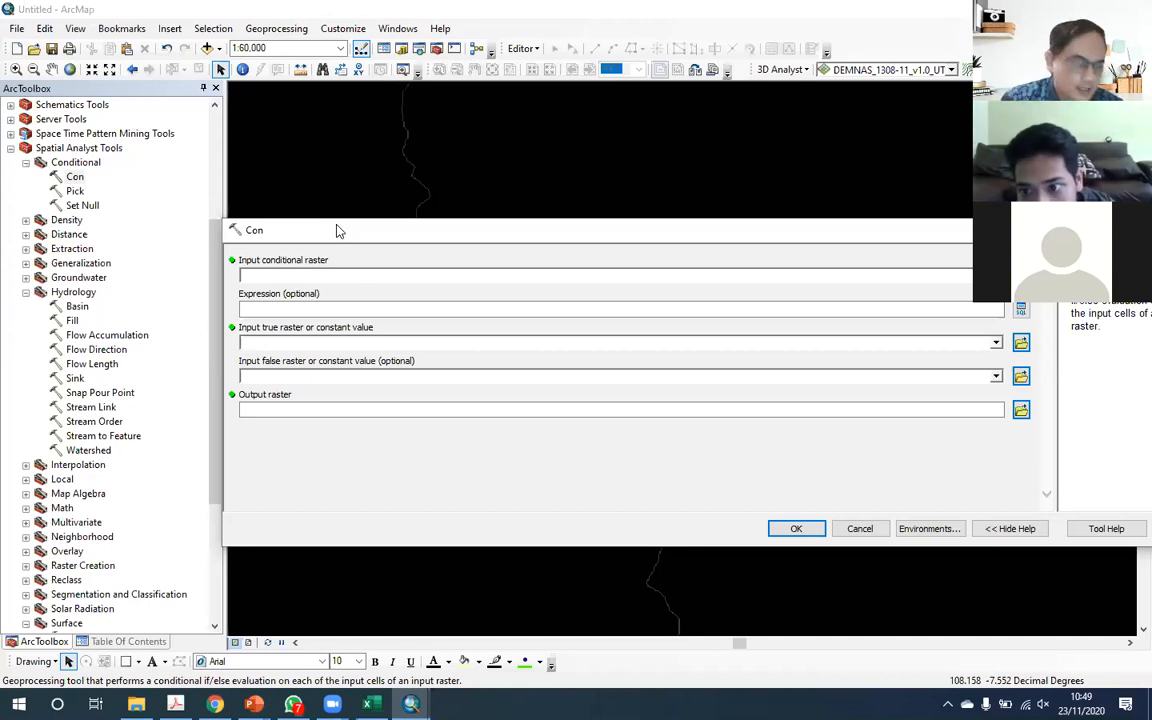
pyautogui.moveTo(368, 232); pyautogui.dragTo(424, 224)
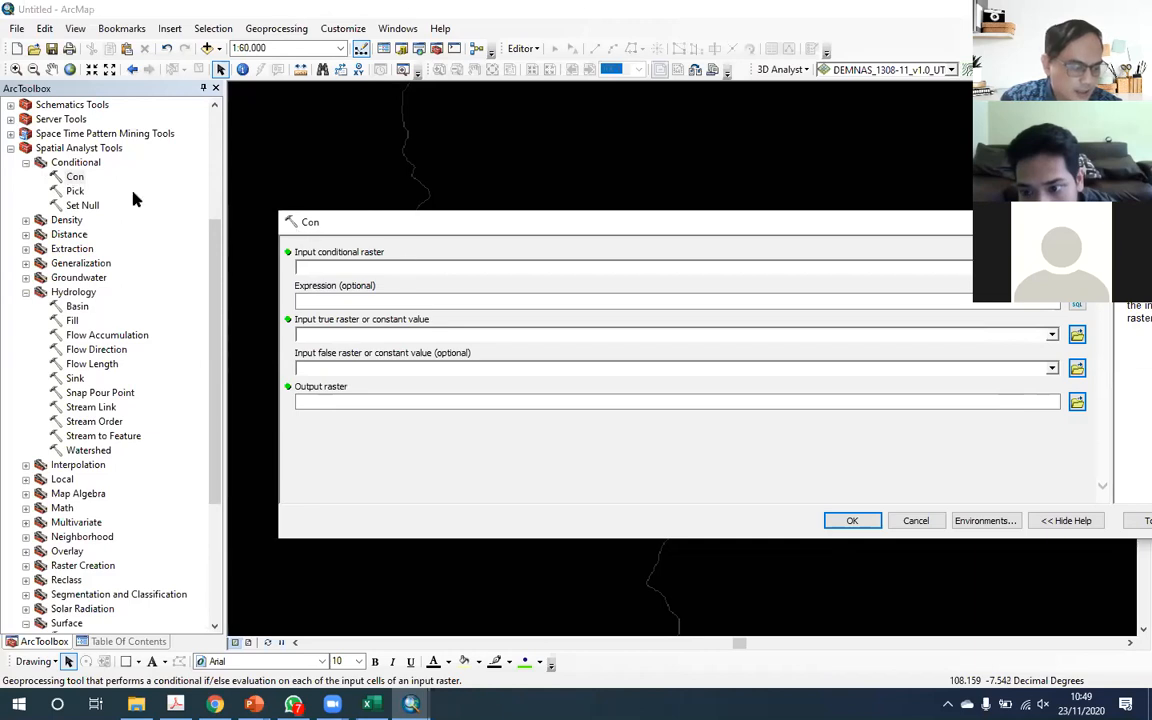
pyautogui.click(107, 637)
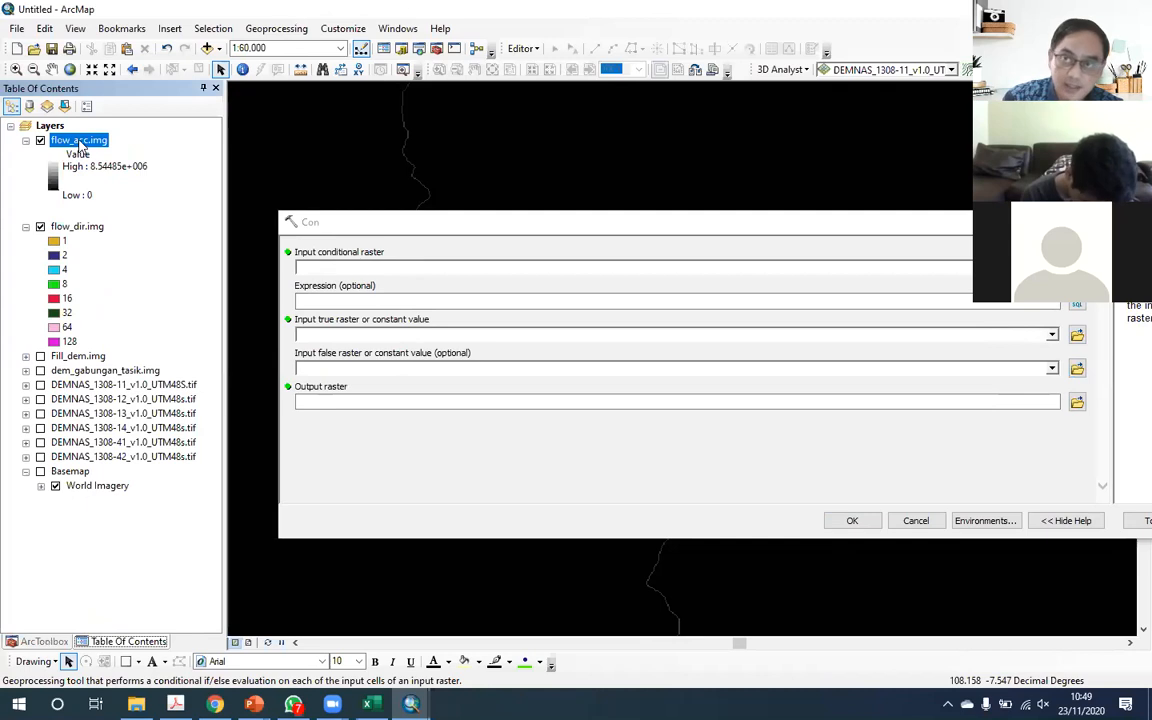
pyautogui.moveTo(80, 142); pyautogui.dragTo(343, 267)
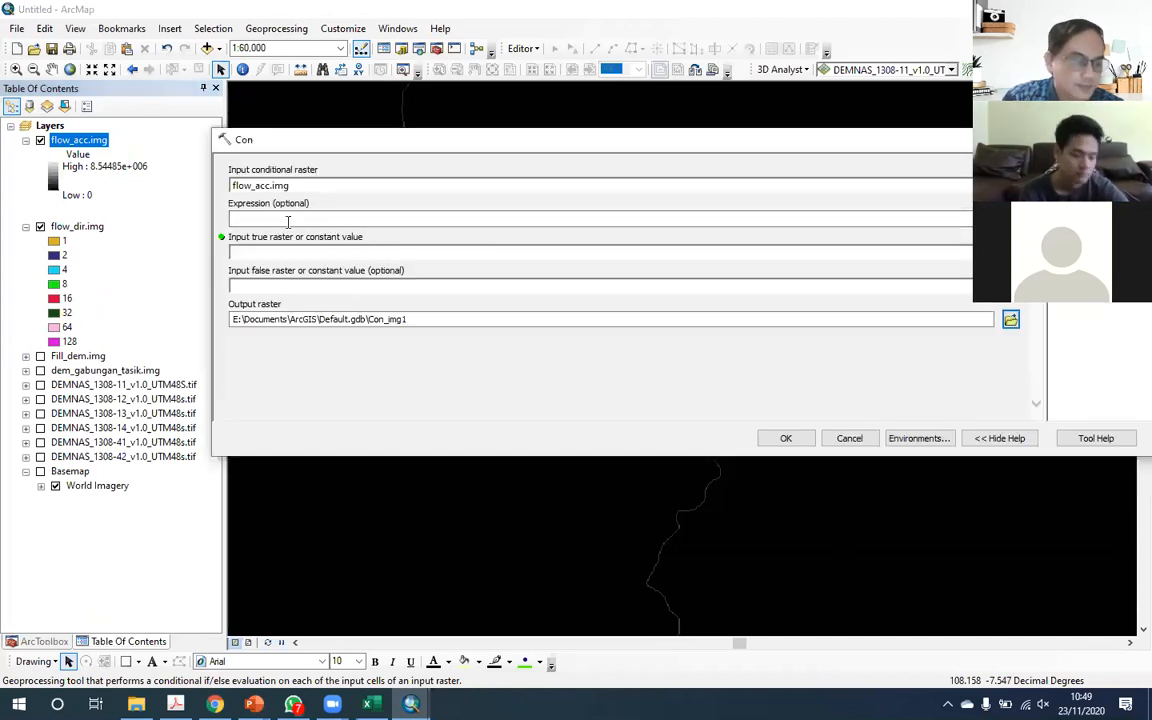
# Step: Enter the Con expression Value > 500 and set the true constant value to 1
pyautogui.click(288, 220)
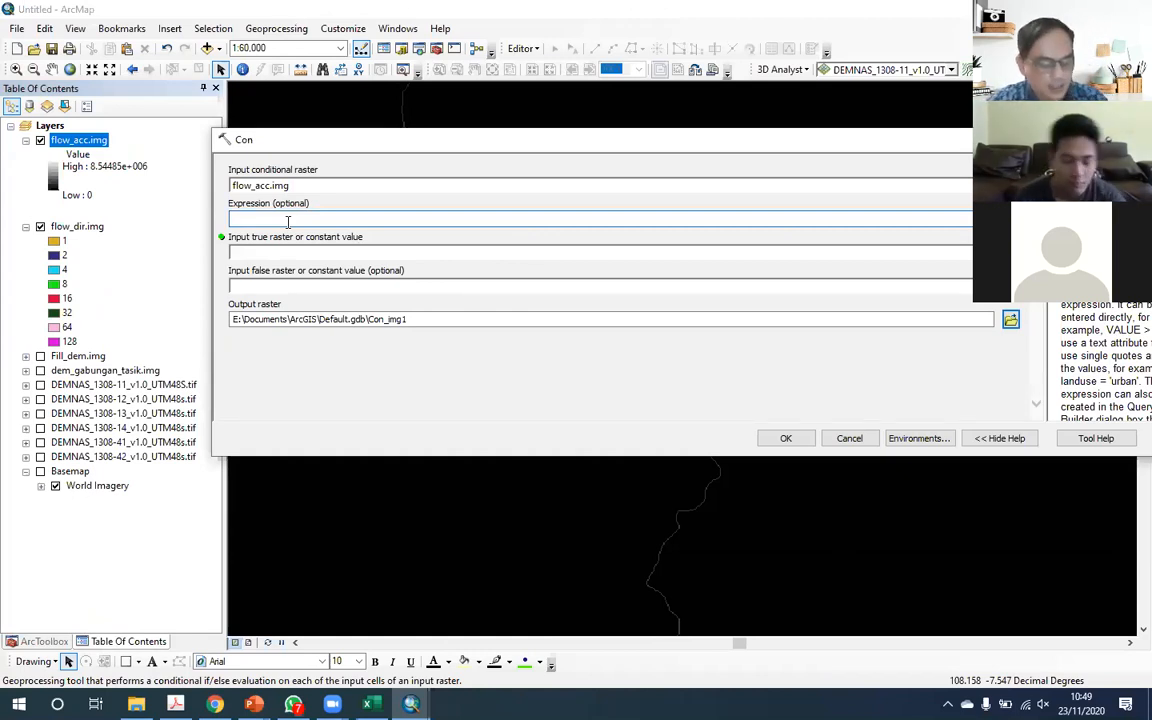
pyautogui.write('Valu')
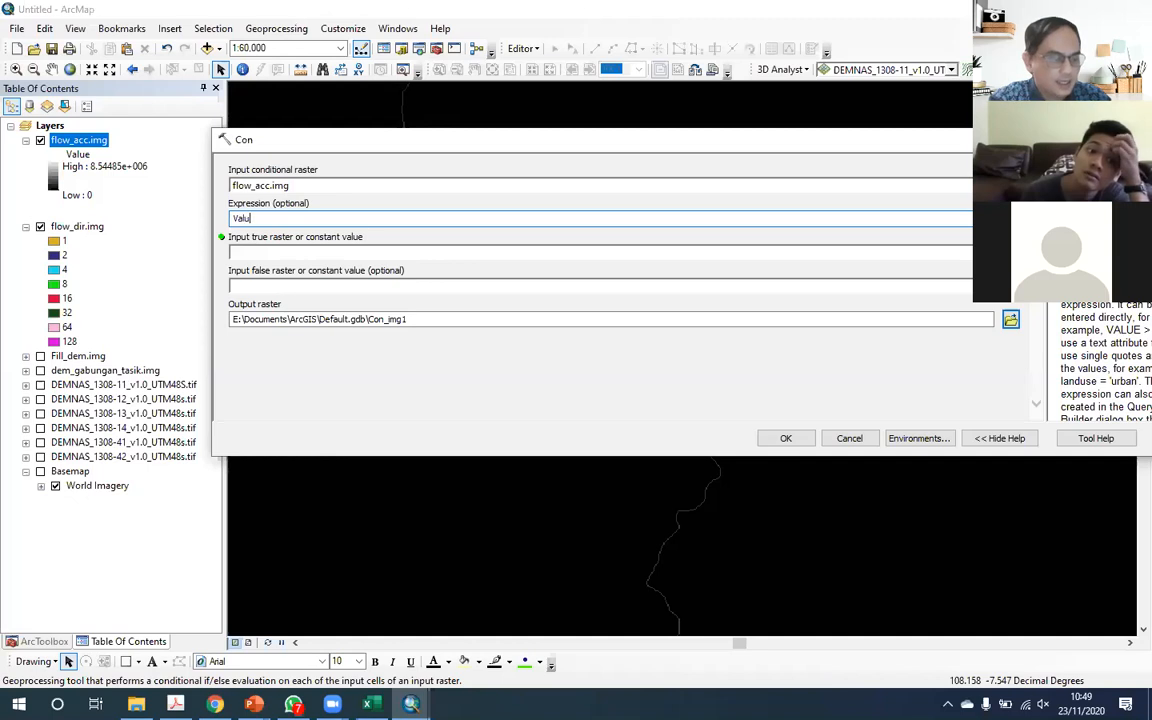
pyautogui.write('e')
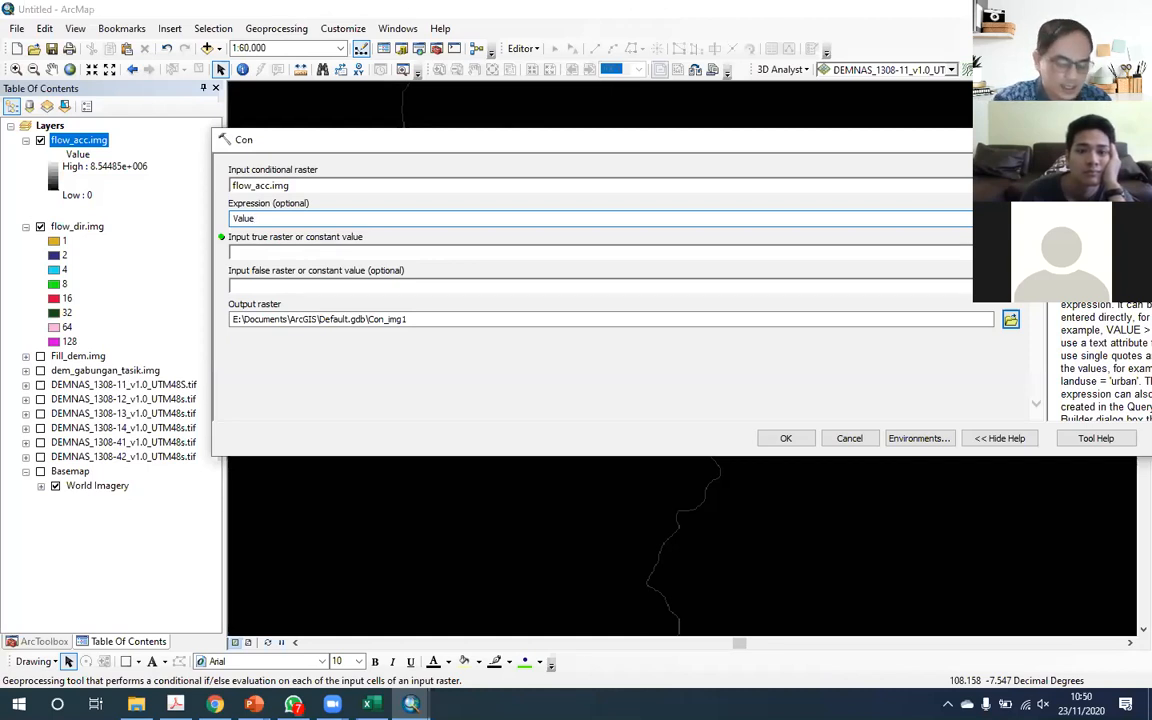
pyautogui.write('>')
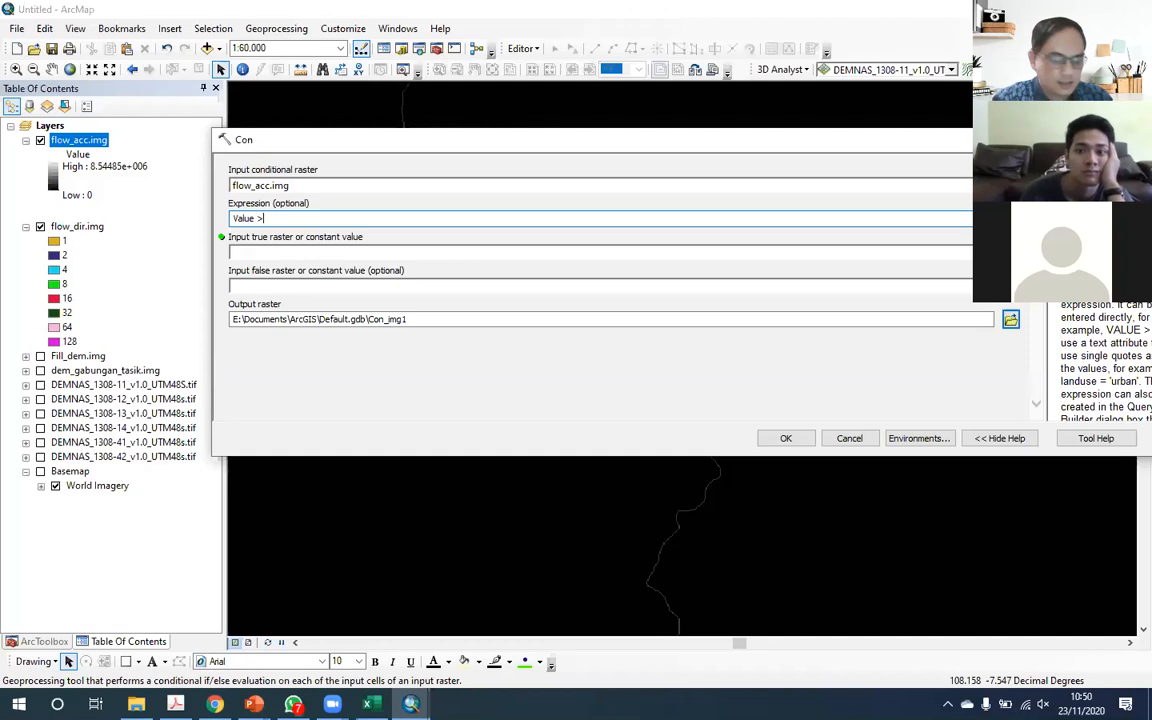
pyautogui.write(' 500')
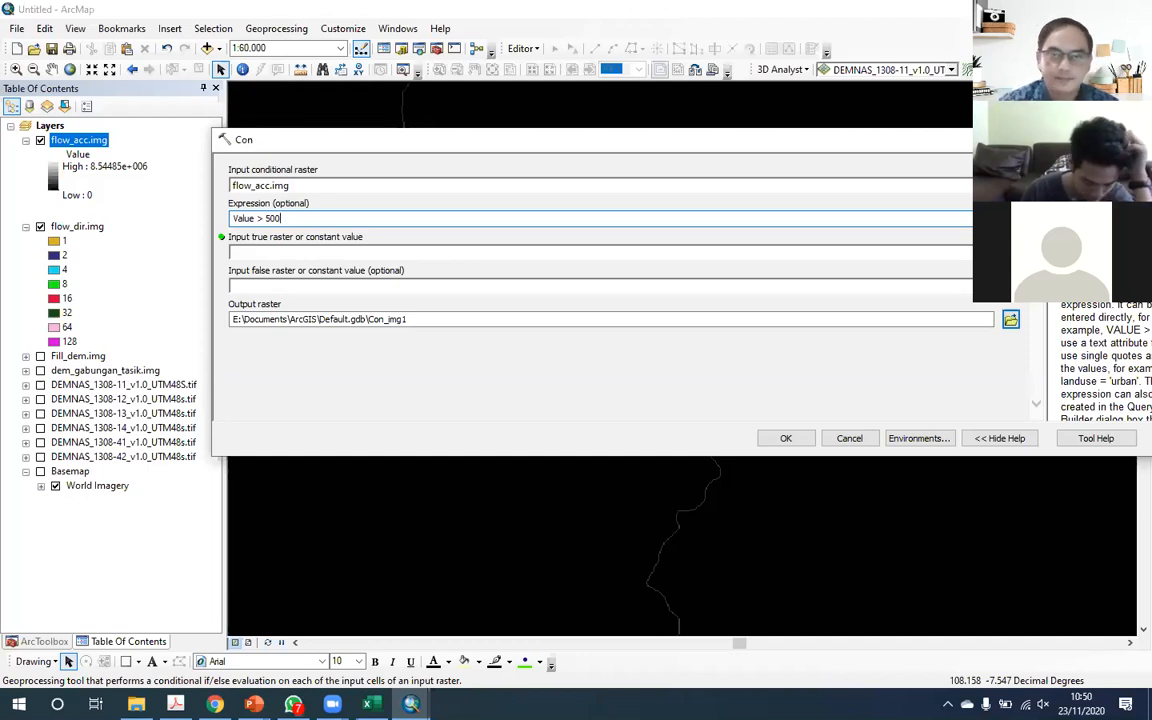
pyautogui.click(513, 257)
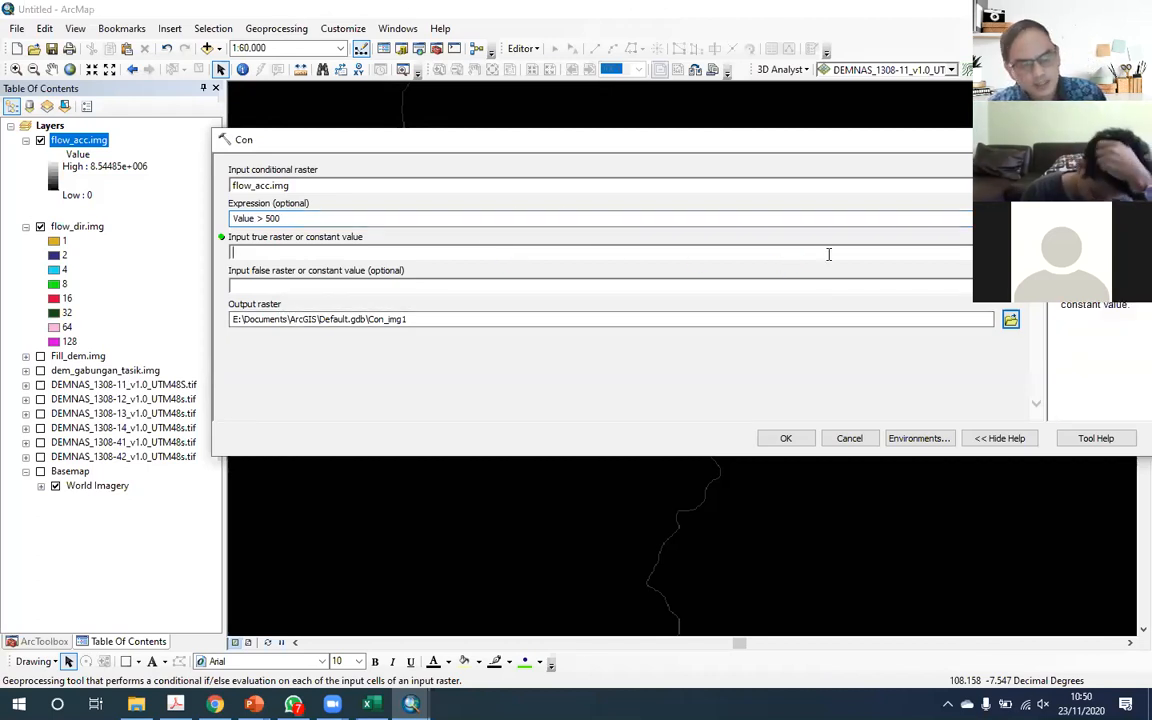
pyautogui.write('1')
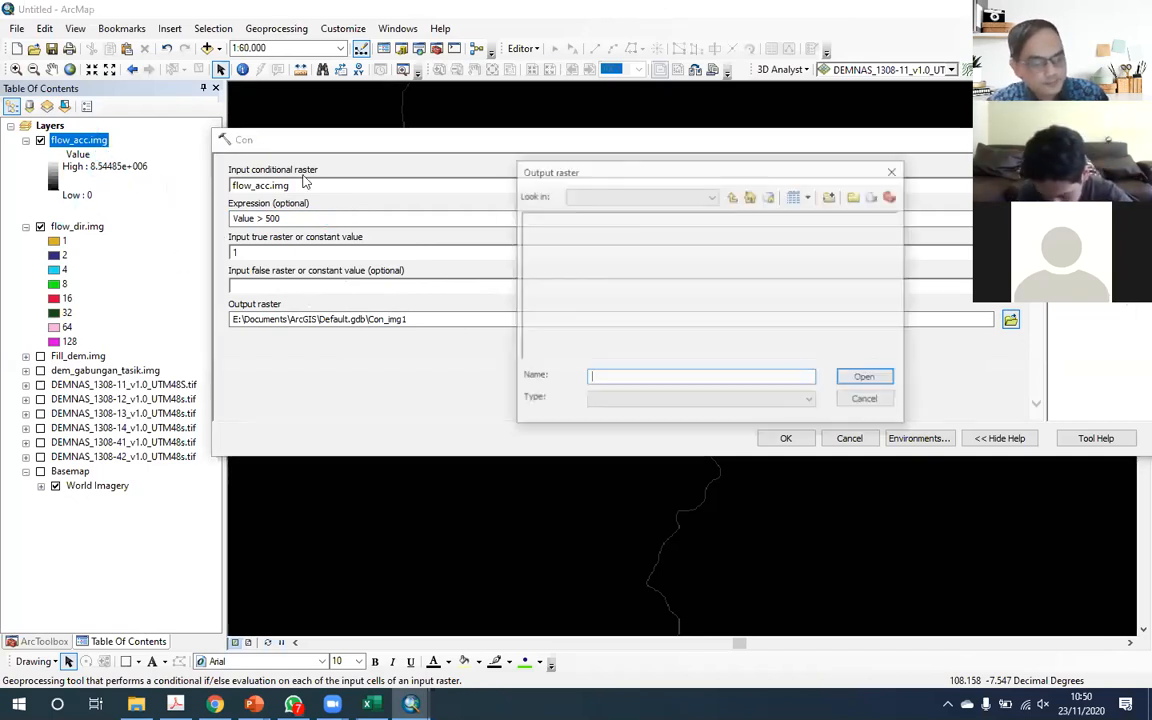
# Step: Set the Con output raster to flow_acc_con.img in the Kelas D folder and run the tool
pyautogui.click(565, 232)
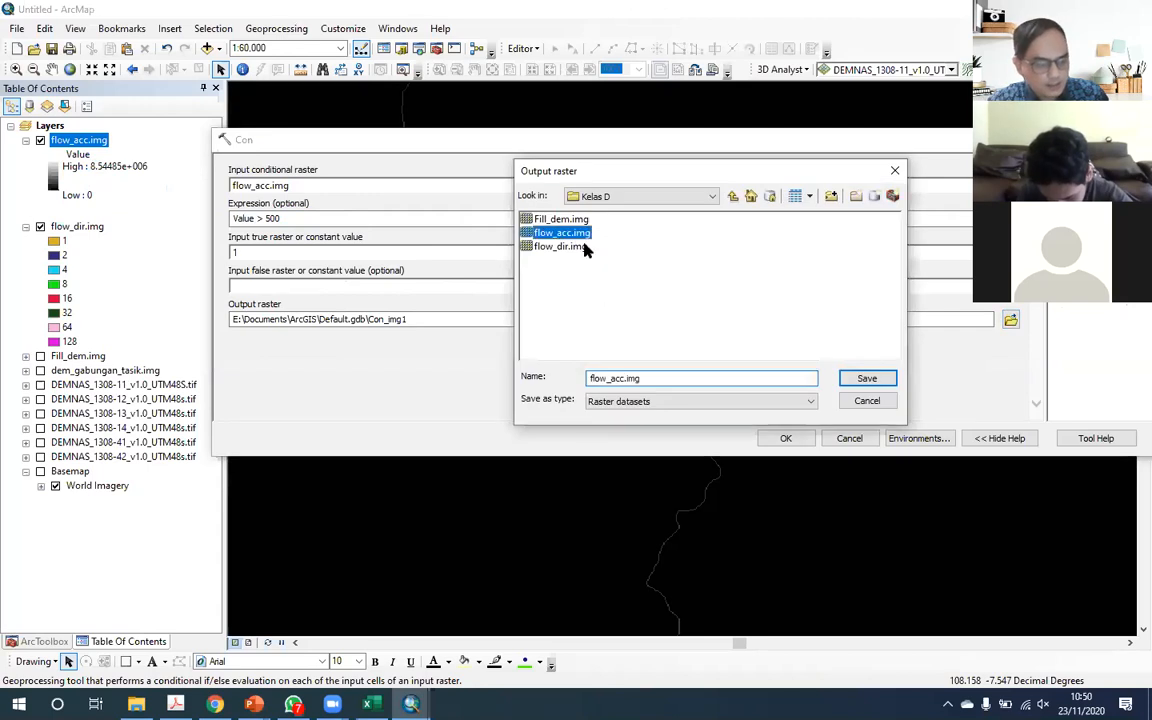
pyautogui.click(624, 378)
pyautogui.write('_c')
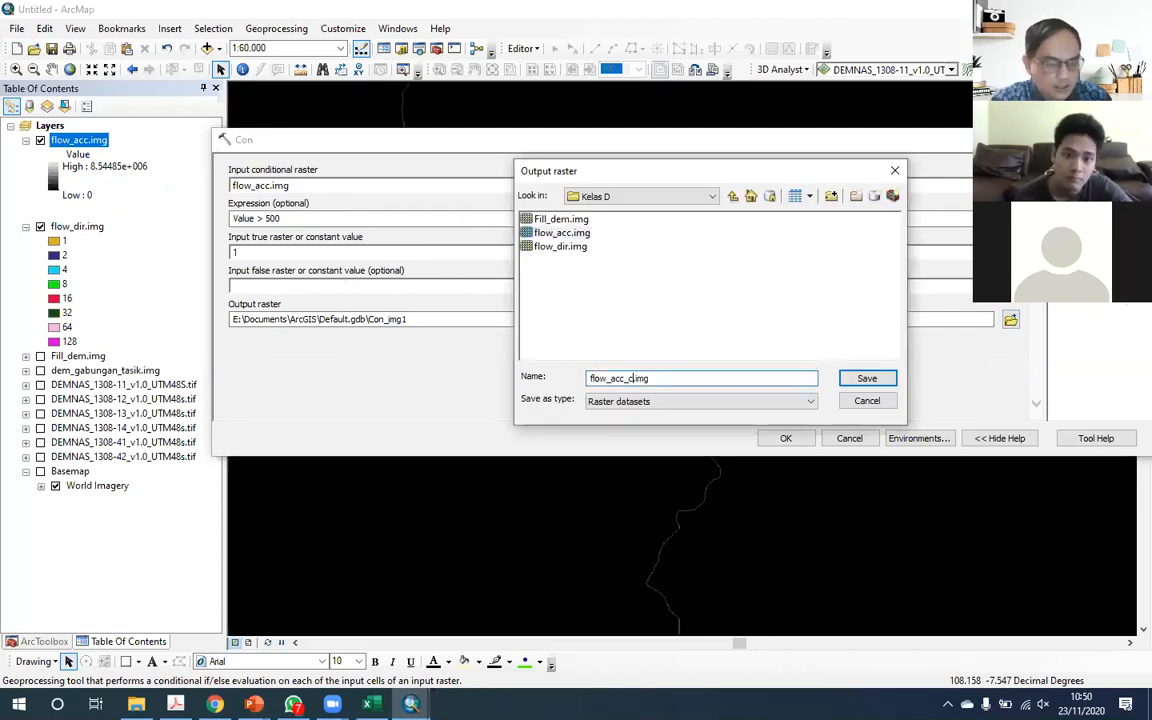
pyautogui.write('on')
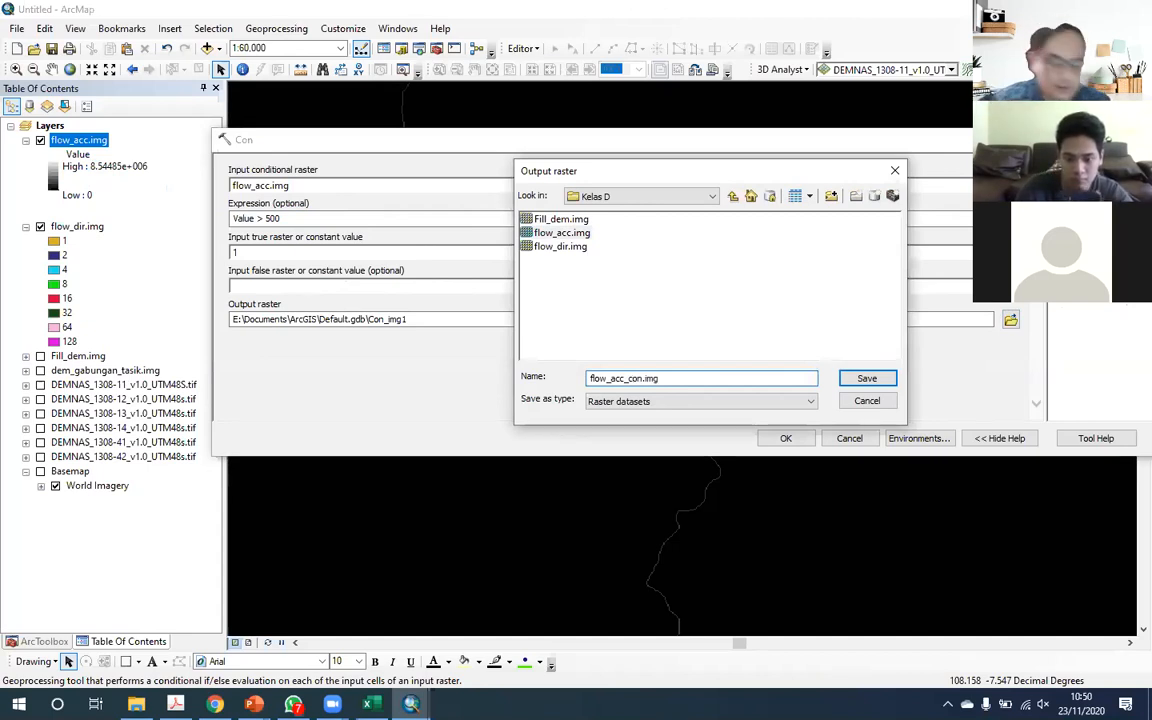
pyautogui.click(866, 378)
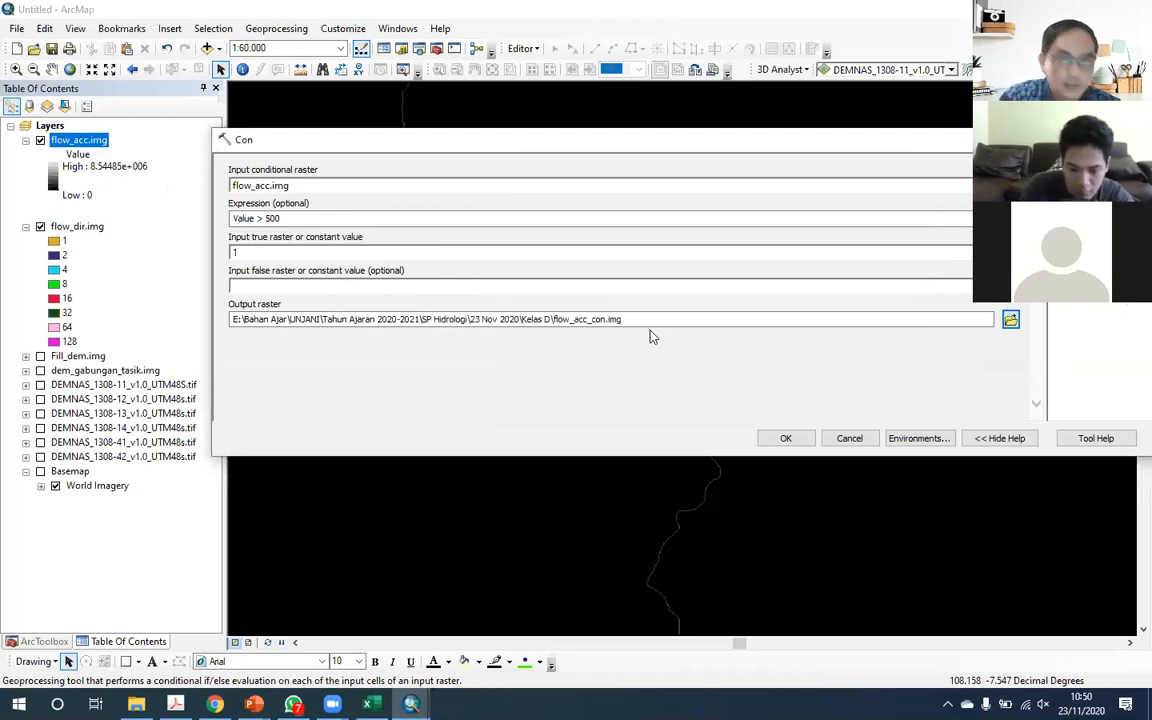
pyautogui.click(789, 437)
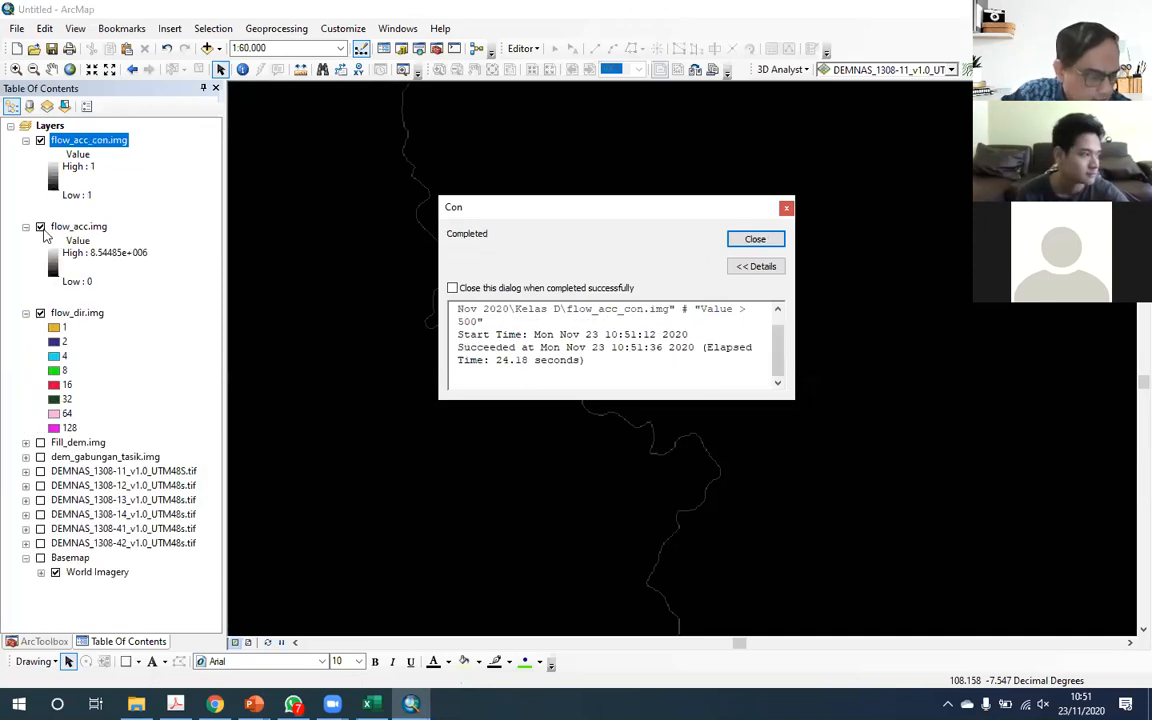
# Step: Hide the flow_acc.img and flow_dir.img layers and collapse the flow_dir.img legend, leaving only flow_acc_con.img displayed
pyautogui.click(26, 313)
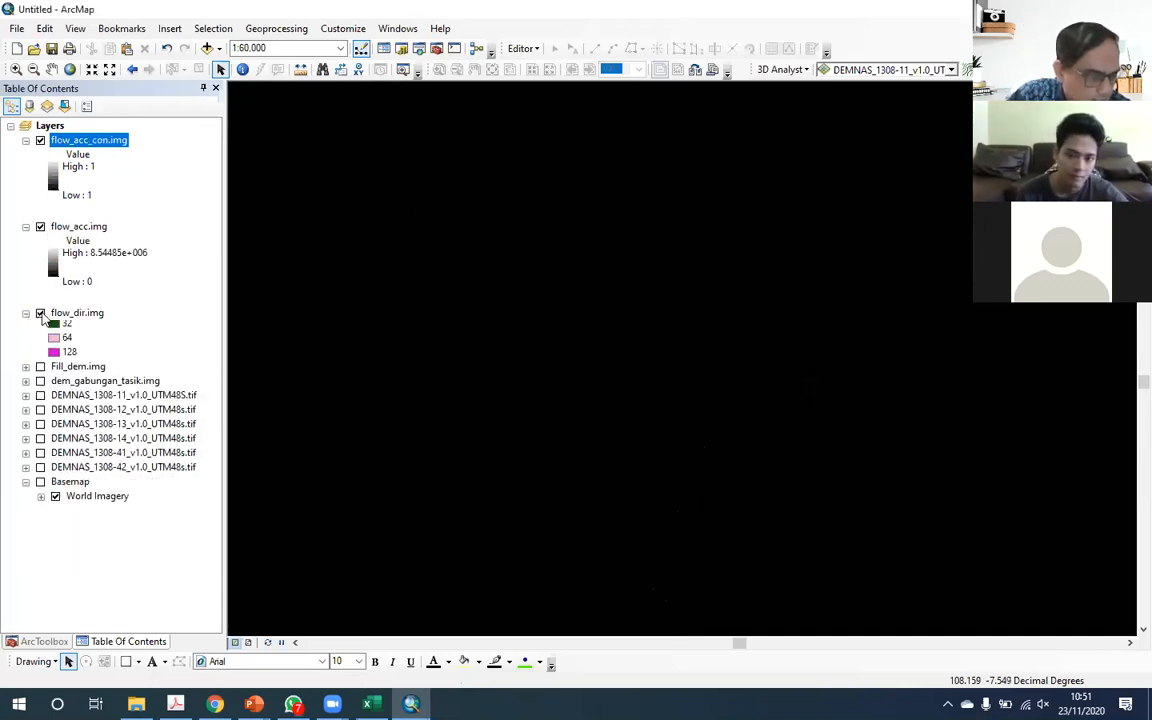
pyautogui.click(41, 228)
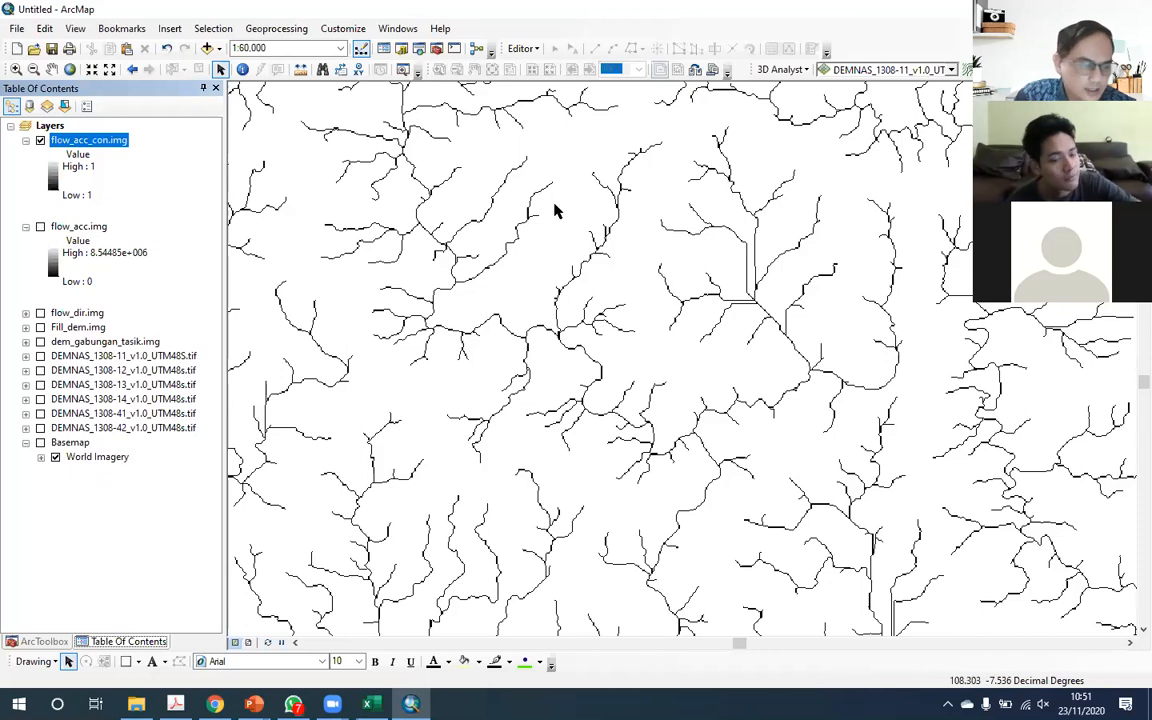
pyautogui.scroll(2, 540, 216)
pyautogui.scroll(1, 480, 270)
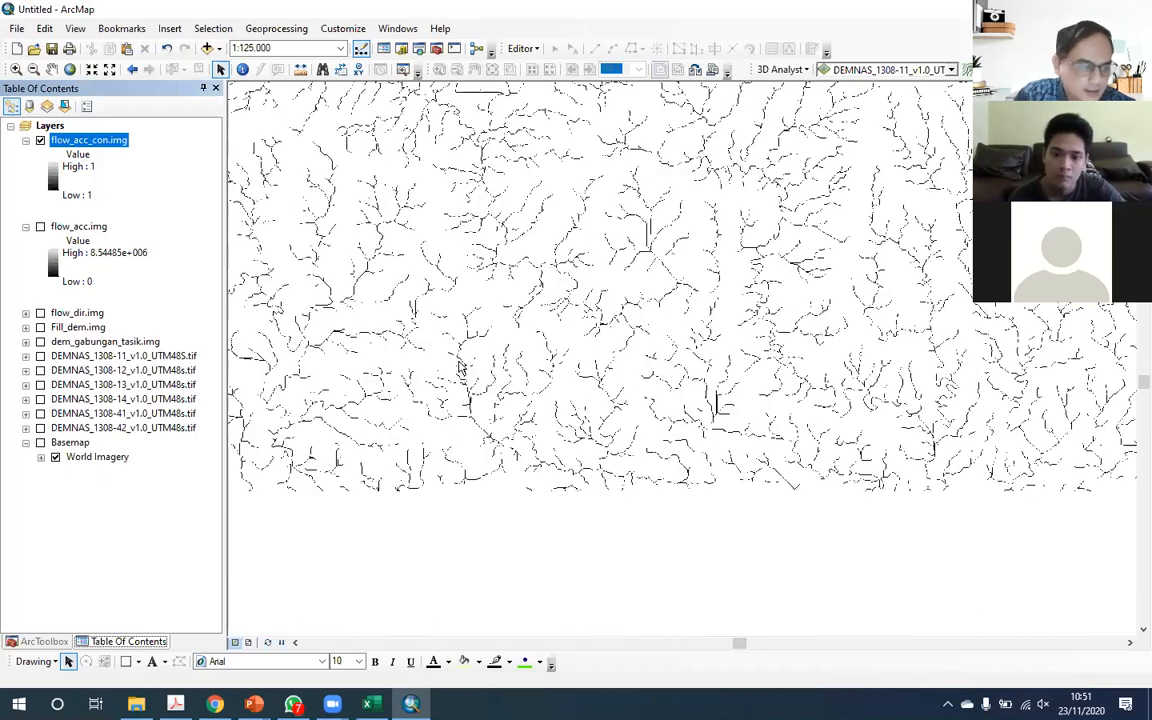
# Step: Add the Imagery basemap, compare the flow_acc_con.img streams with the rivers in it, and hide the basemap again
pyautogui.click(216, 49)
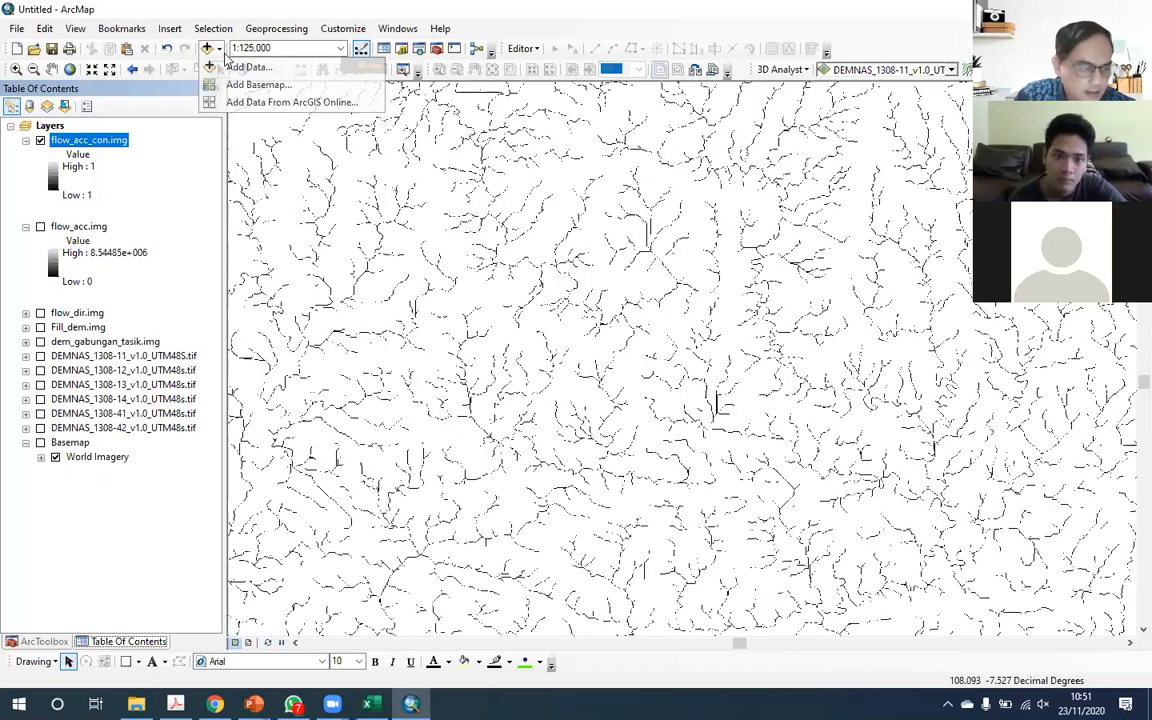
pyautogui.click(240, 84)
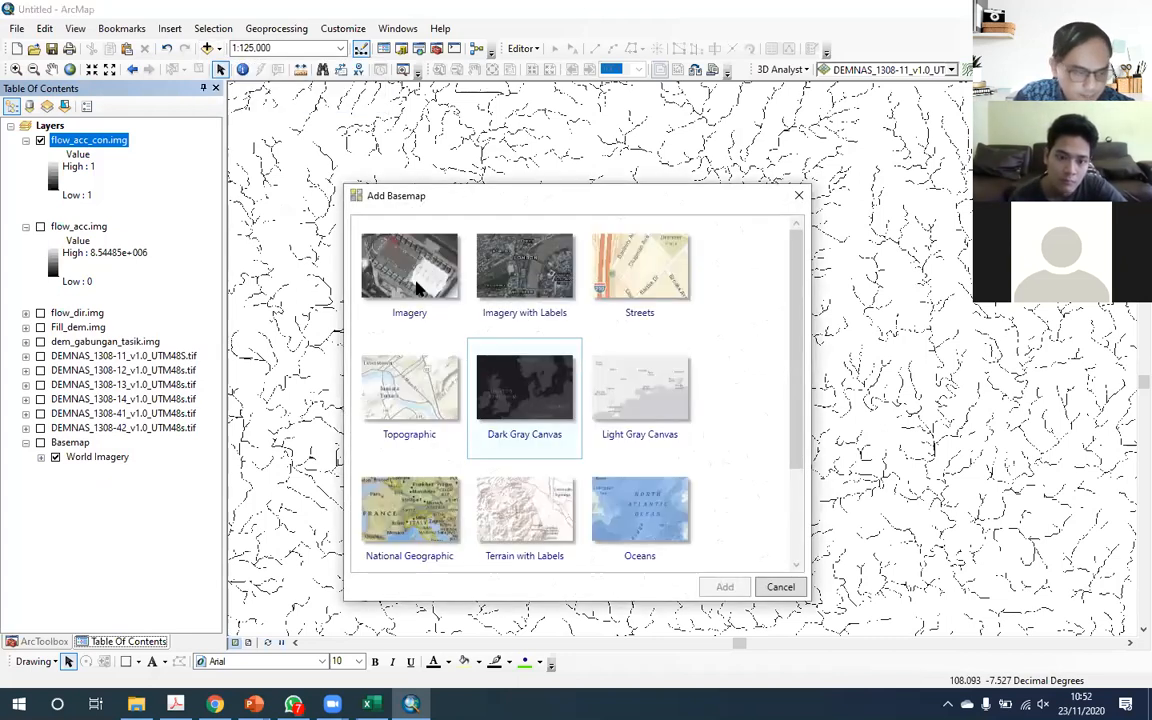
pyautogui.press('Escape')
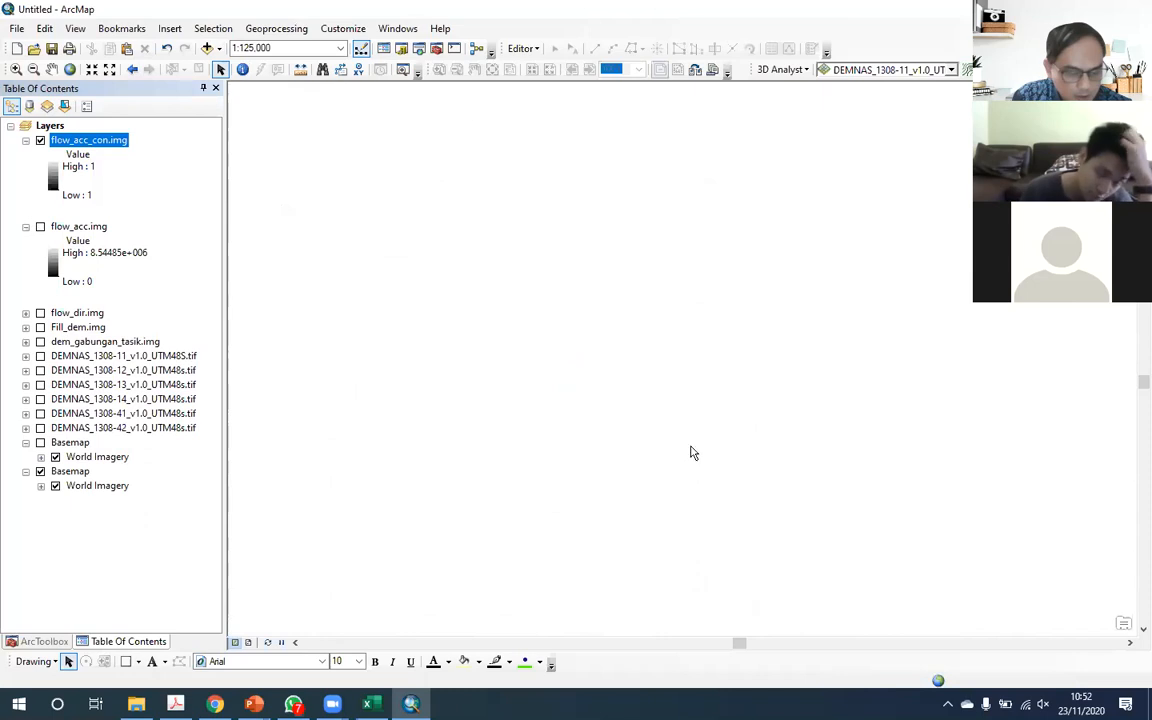
pyautogui.scroll(-1, 624, 378)
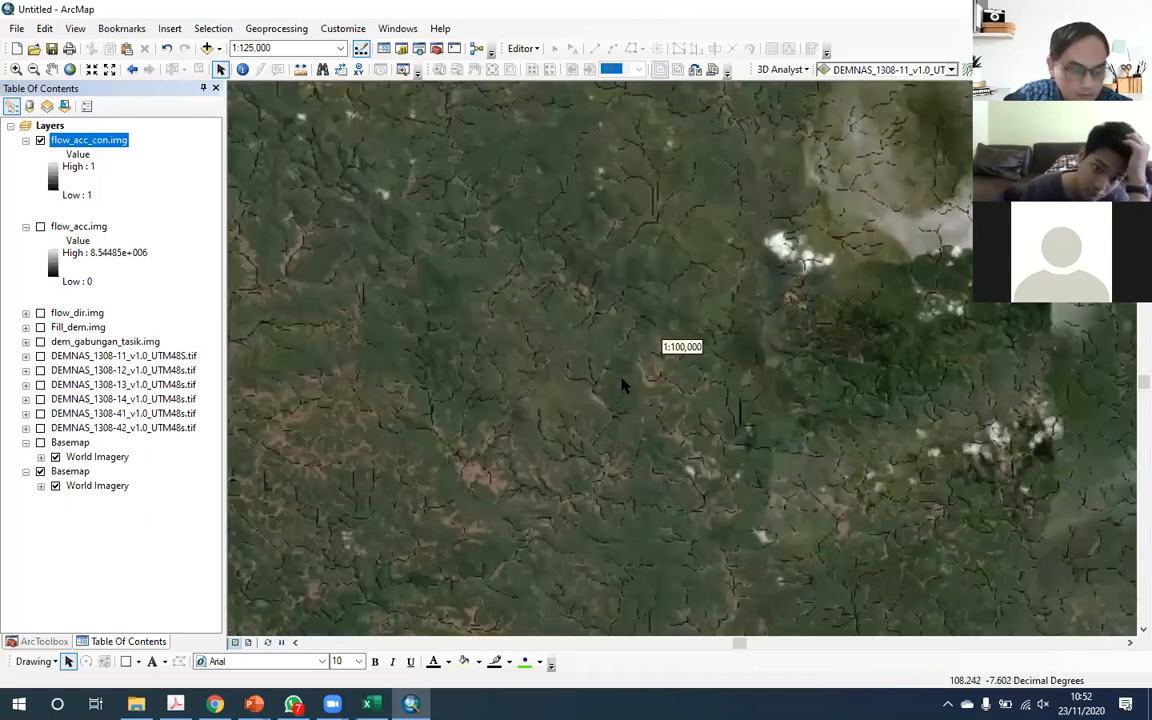
pyautogui.scroll(-4, 622, 385)
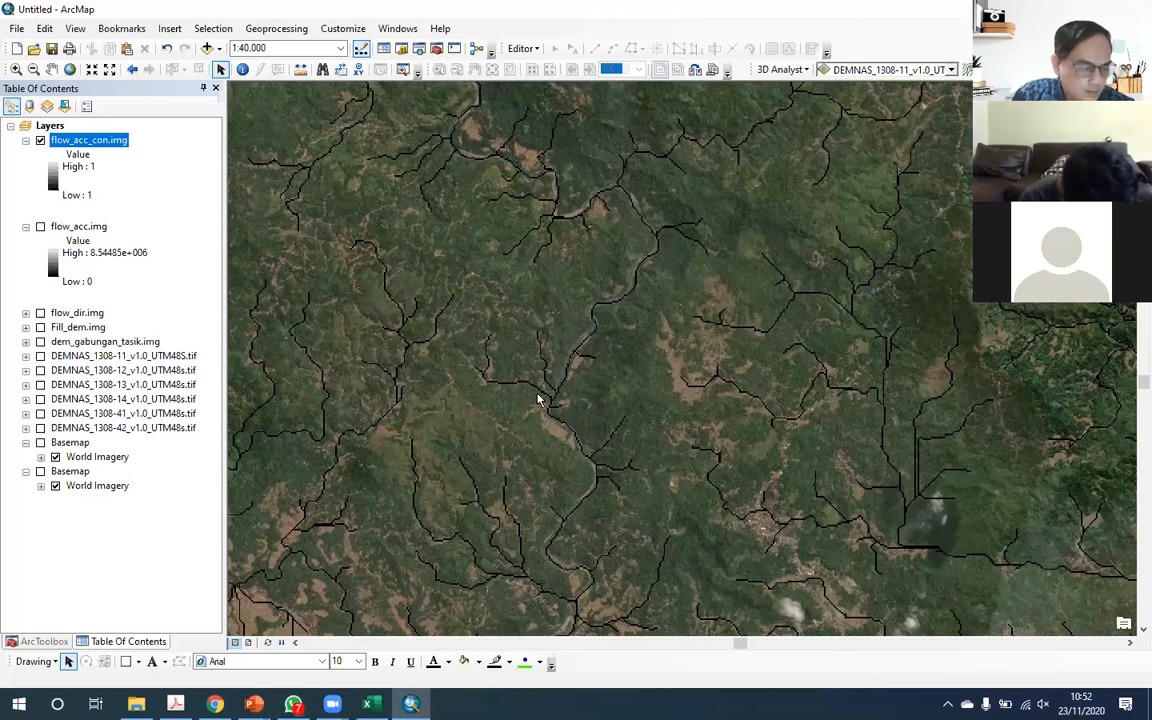
pyautogui.scroll(5, 605, 348)
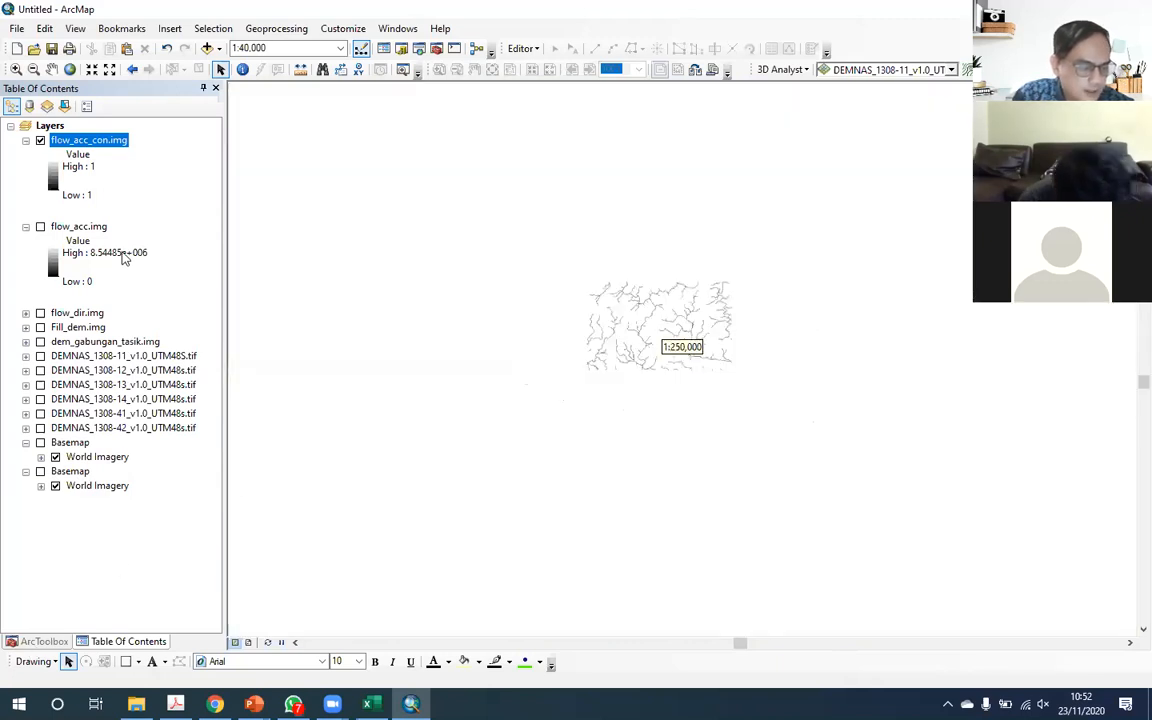
# Step: Open the Stream Order tool with flow_acc_con.img as the stream raster and flow_dir.img as the flow direction raster
pyautogui.click(44, 641)
pyautogui.click(102, 424)
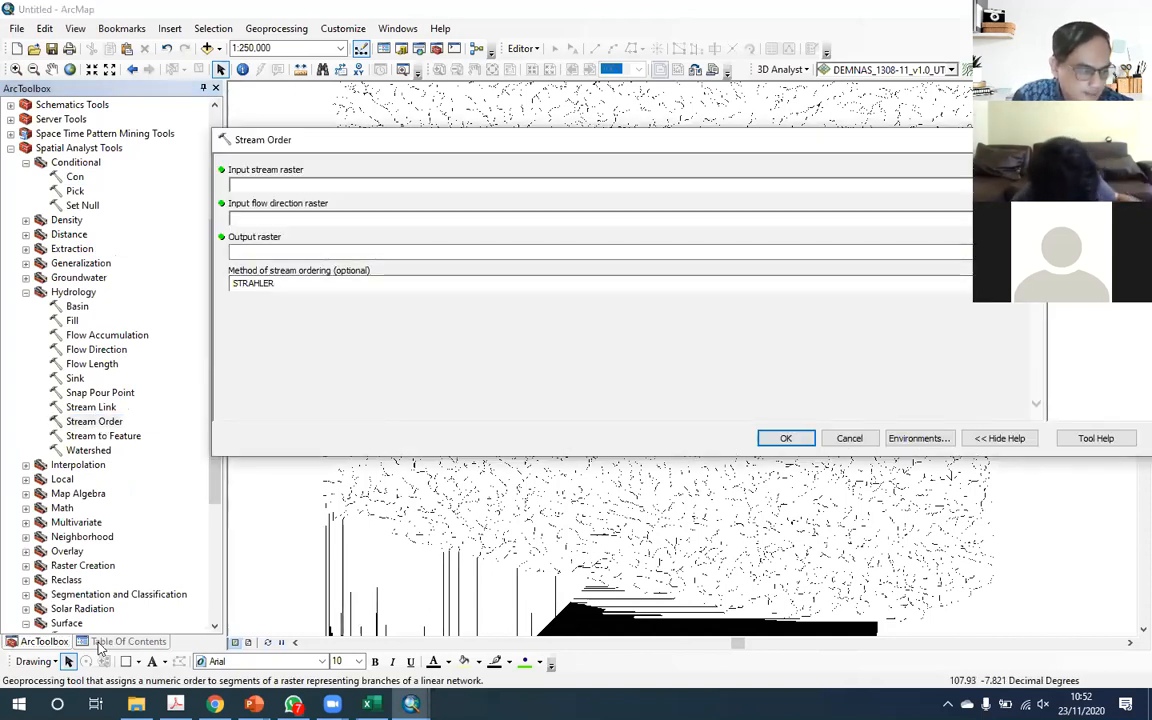
pyautogui.moveTo(316, 151); pyautogui.dragTo(345, 142)
pyautogui.moveTo(90, 142); pyautogui.dragTo(264, 170)
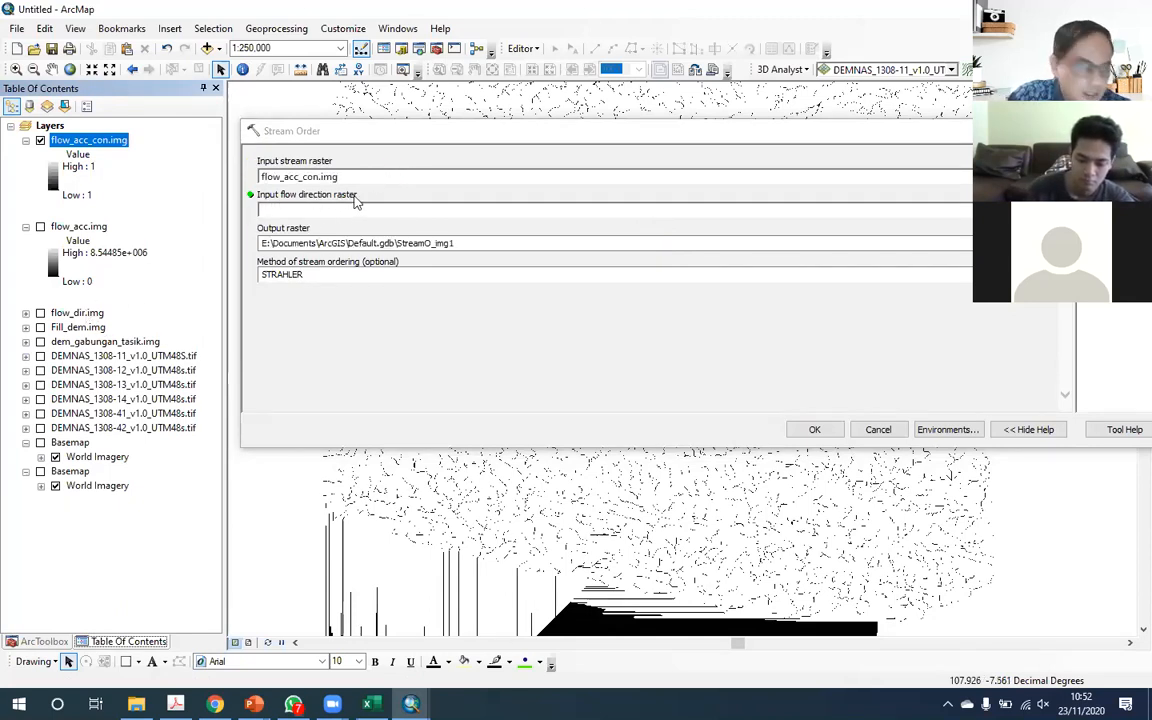
pyautogui.moveTo(78, 316); pyautogui.dragTo(323, 208)
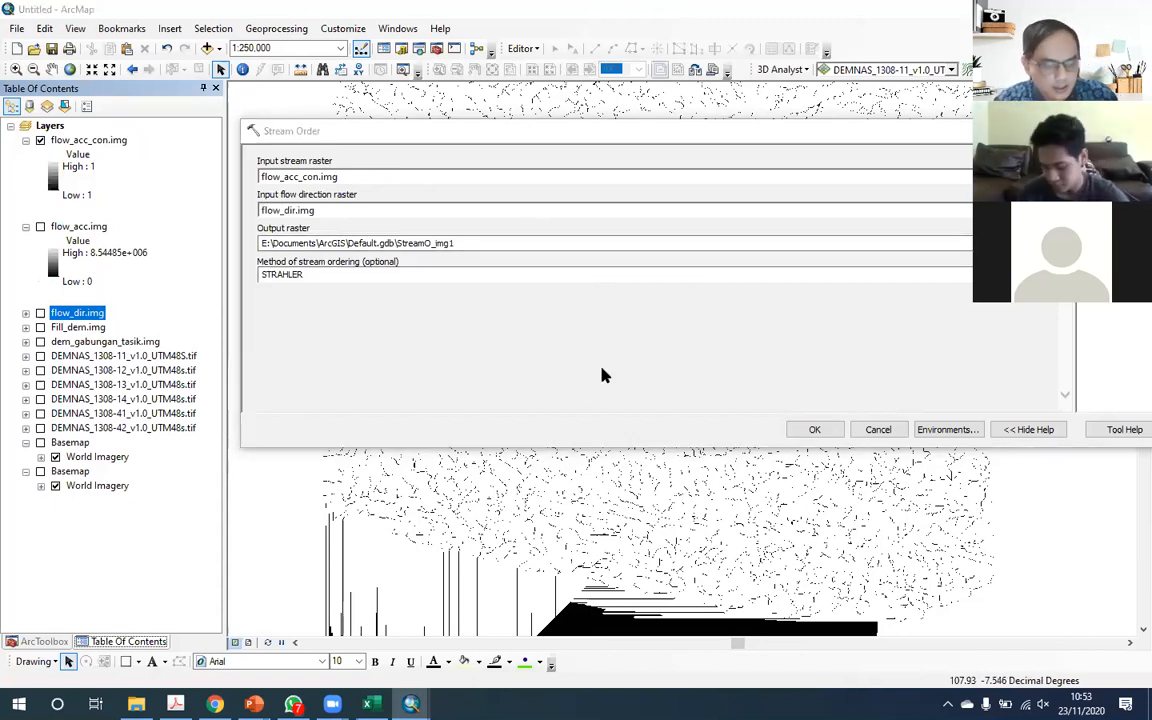
# Step: Set the Stream Order output raster to stream_order.img in the Kelas D folder
pyautogui.write('stre')
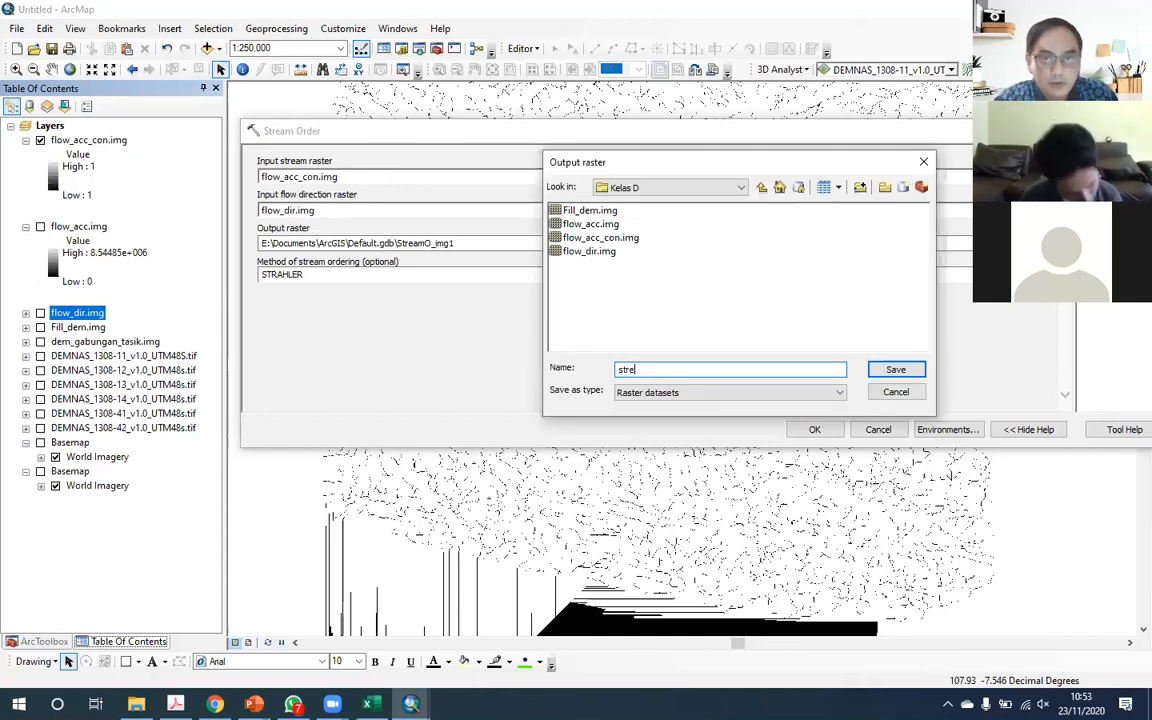
pyautogui.write('am ord')
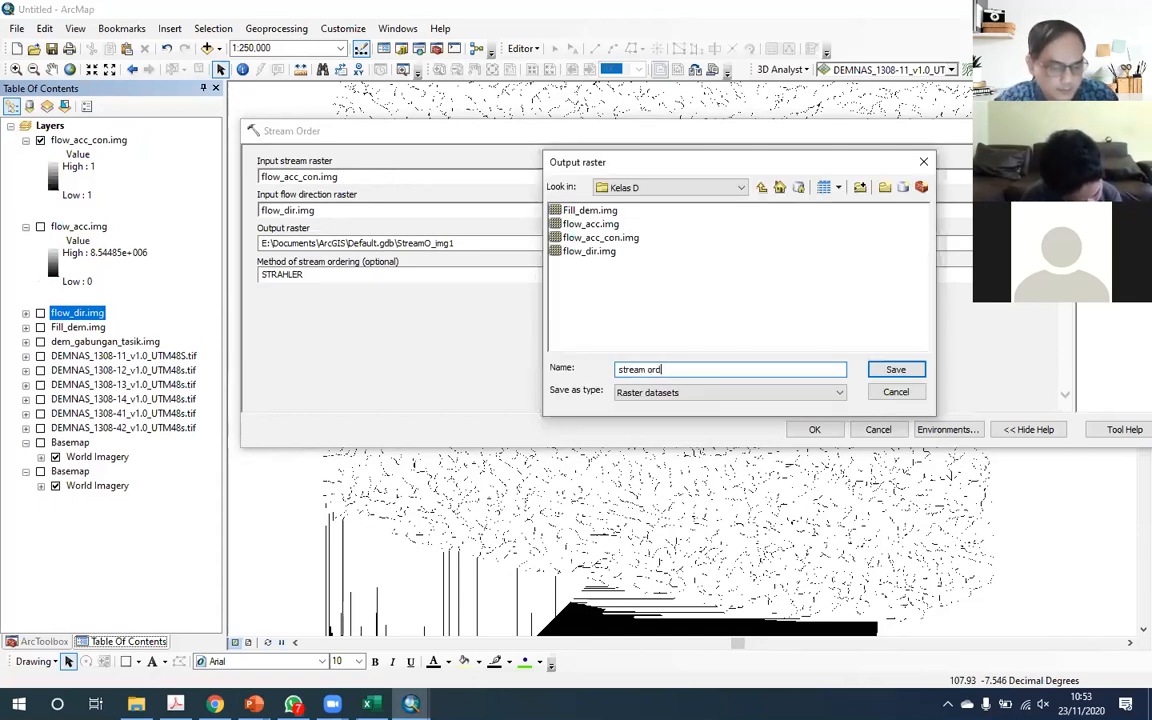
pyautogui.write('er.ing')
pyautogui.press('BackSpace')
pyautogui.press('BackSpace')
pyautogui.write('mg')
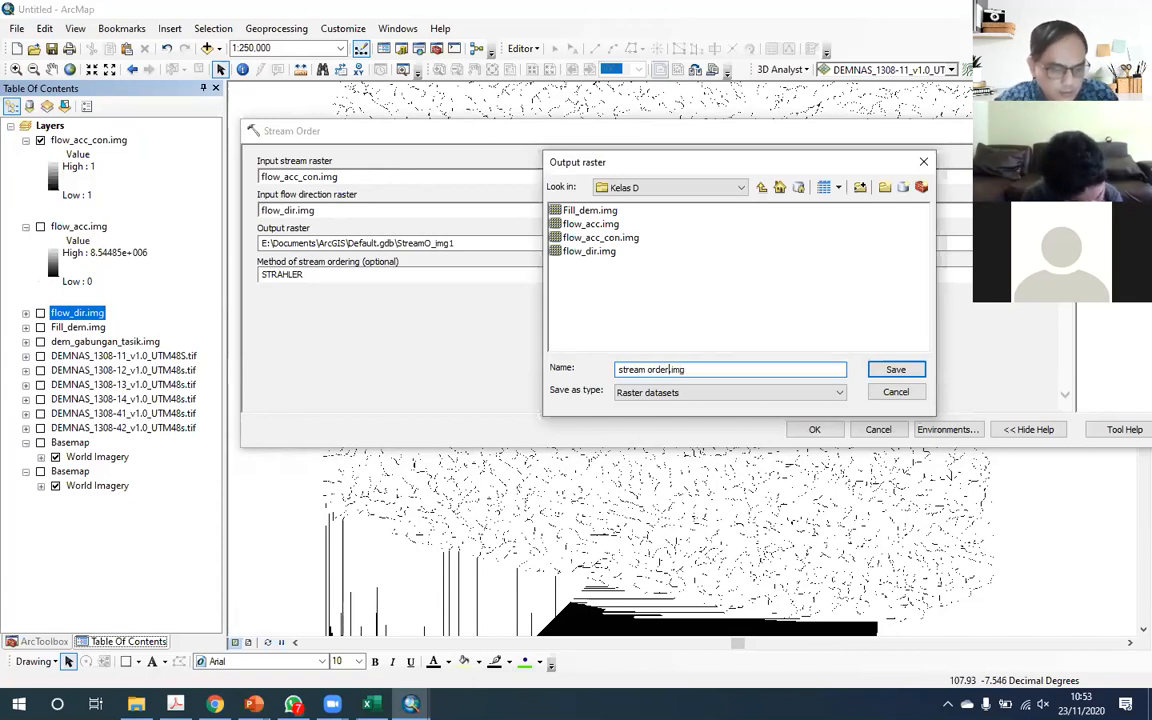
pyautogui.click(648, 369)
pyautogui.press('BackSpace')
pyautogui.write('_')
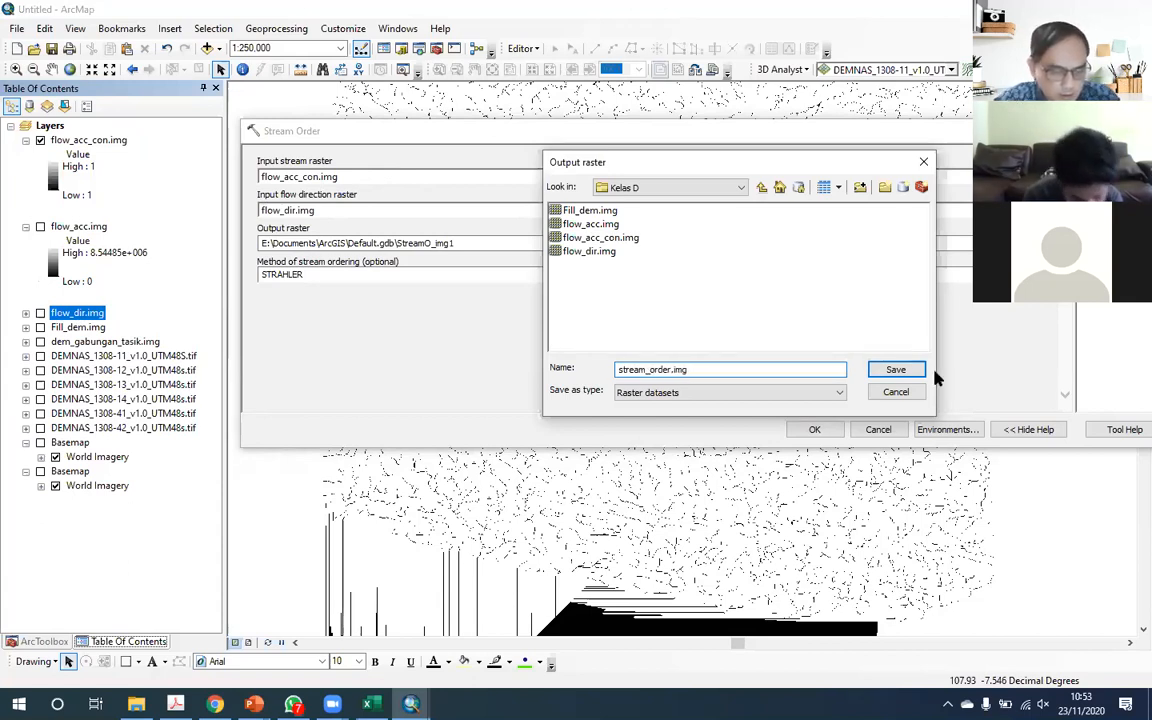
pyautogui.click(897, 369)
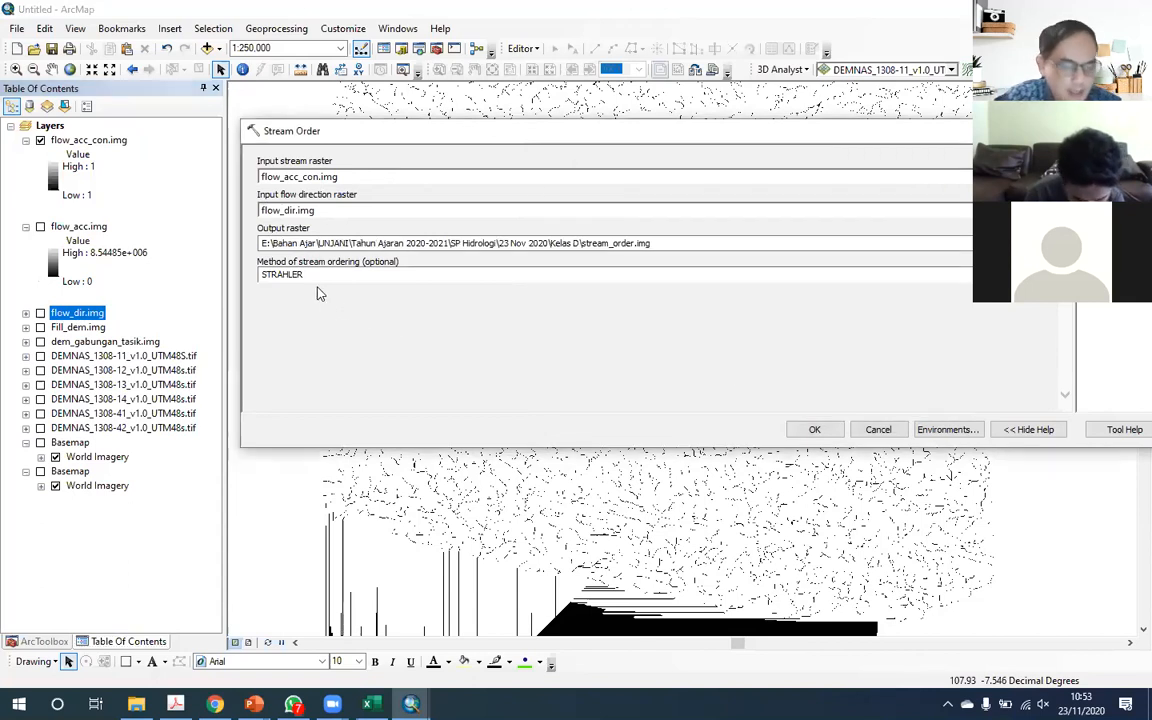
# Step: Check the SHREVE option, set the stream ordering method back to STRAHLER, and run the Stream Order tool
pyautogui.click(527, 274)
pyautogui.click(527, 300)
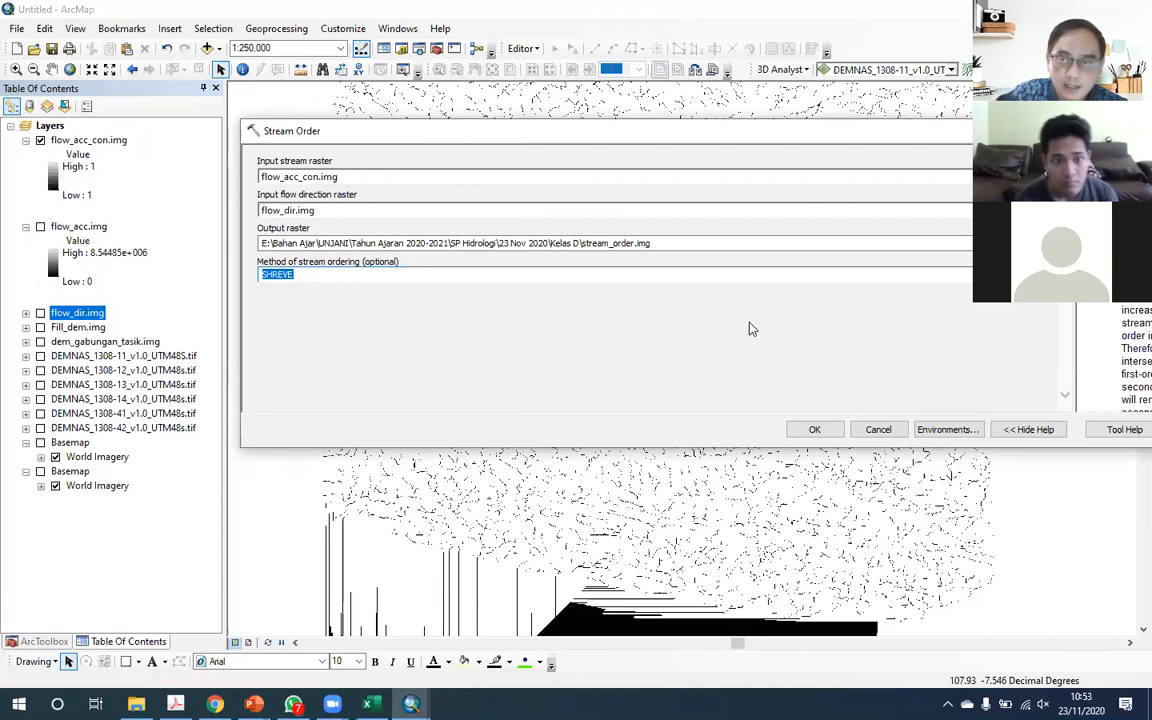
pyautogui.click(420, 276)
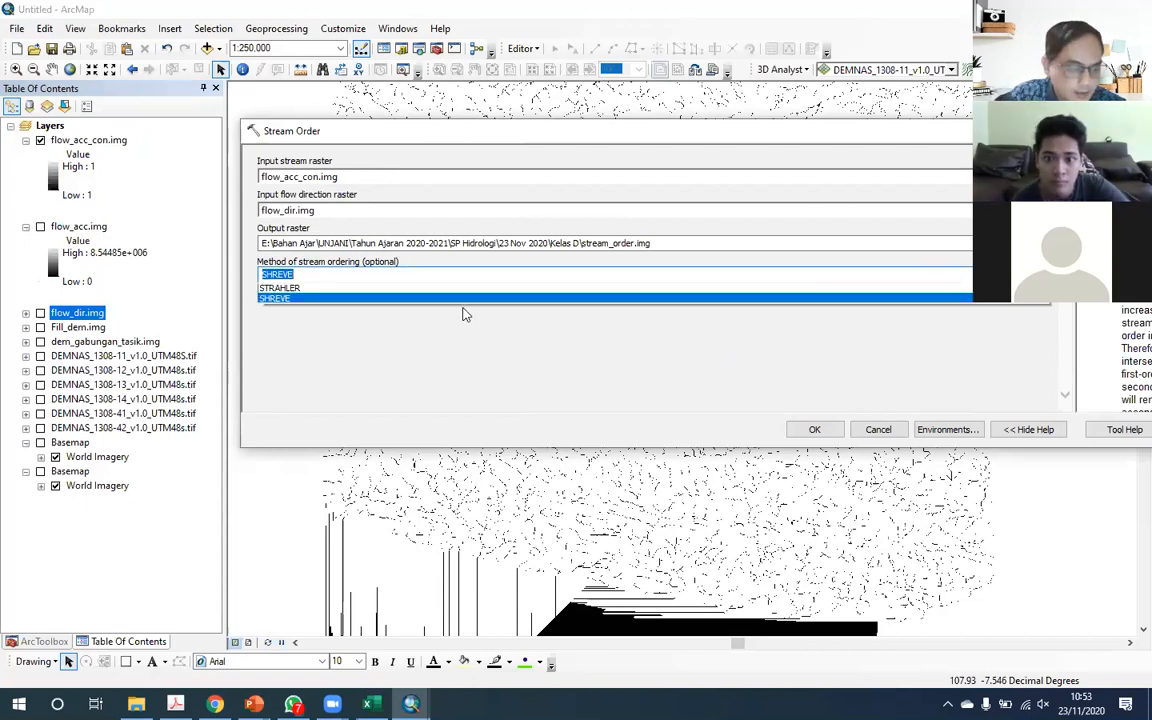
pyautogui.click(440, 290)
pyautogui.click(320, 275)
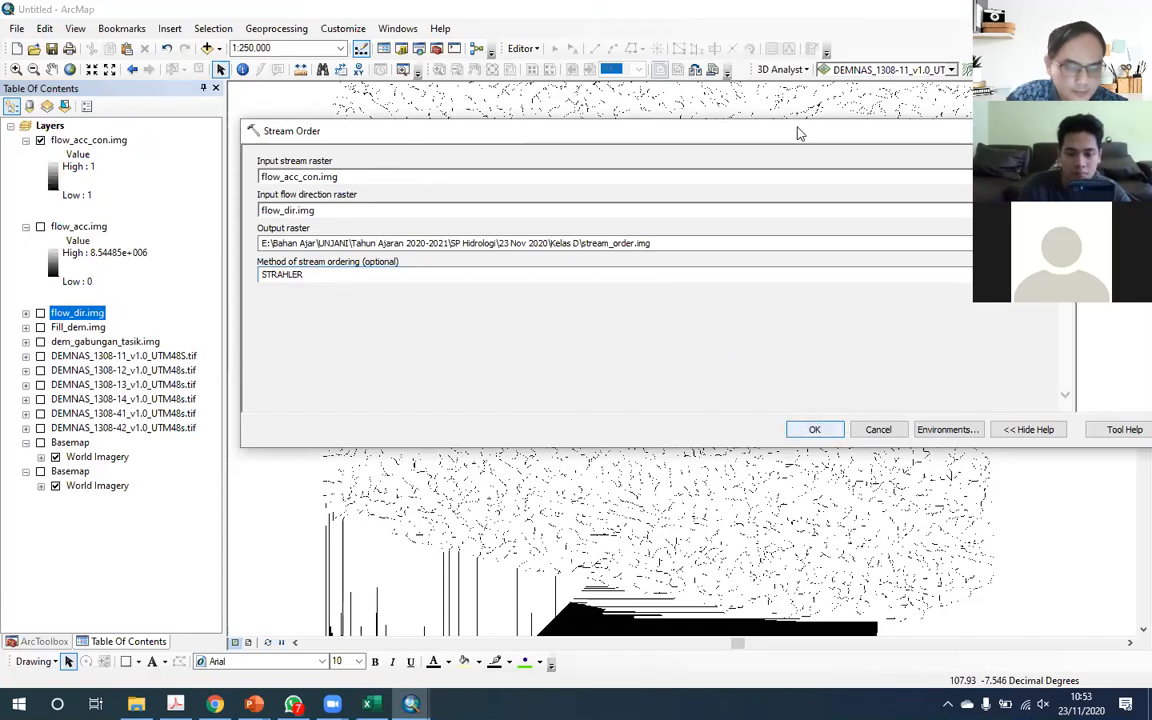
pyautogui.moveTo(798, 133); pyautogui.dragTo(737, 134)
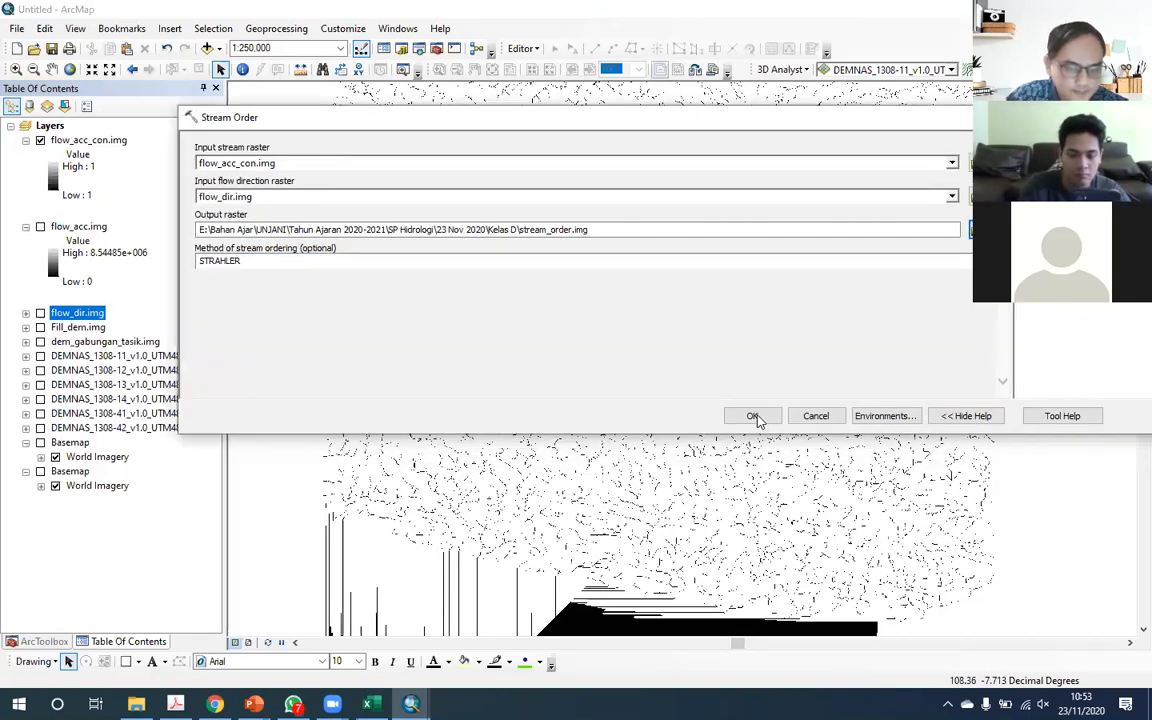
pyautogui.click(753, 416)
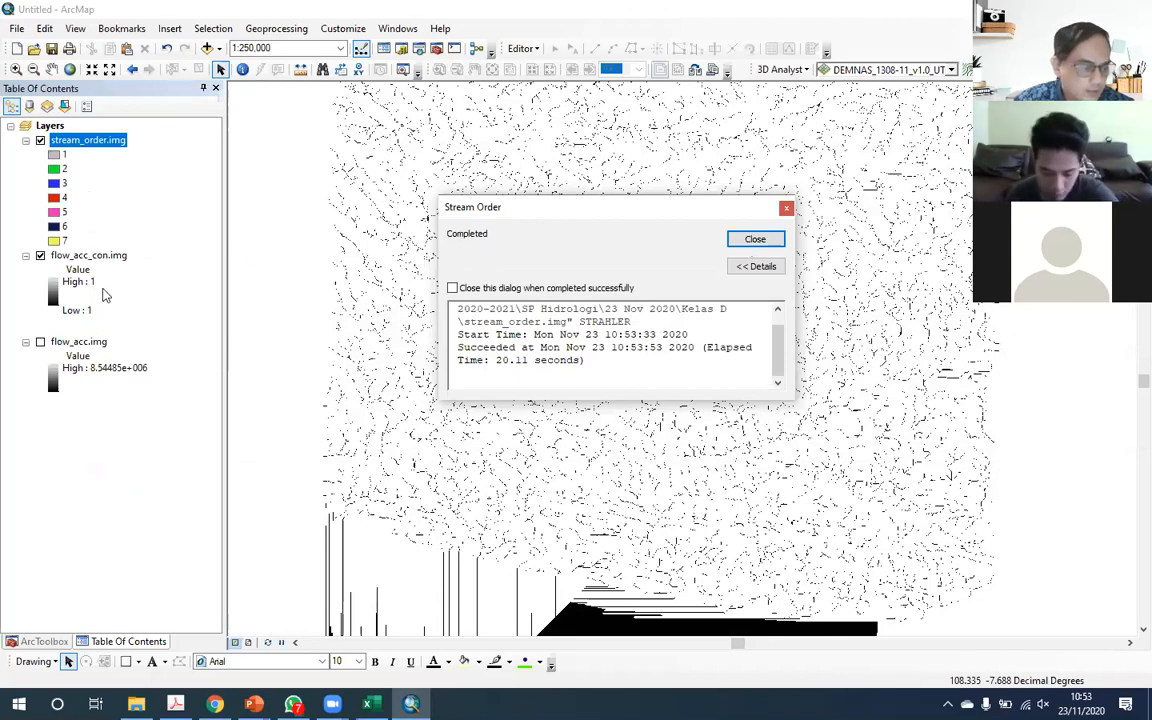
pyautogui.click(754, 241)
# Step: Hide the flow_acc_con.img layer and recolour the stream_order.img classes with a blue-to-yellow-to-red color ramp
pyautogui.click(55, 255)
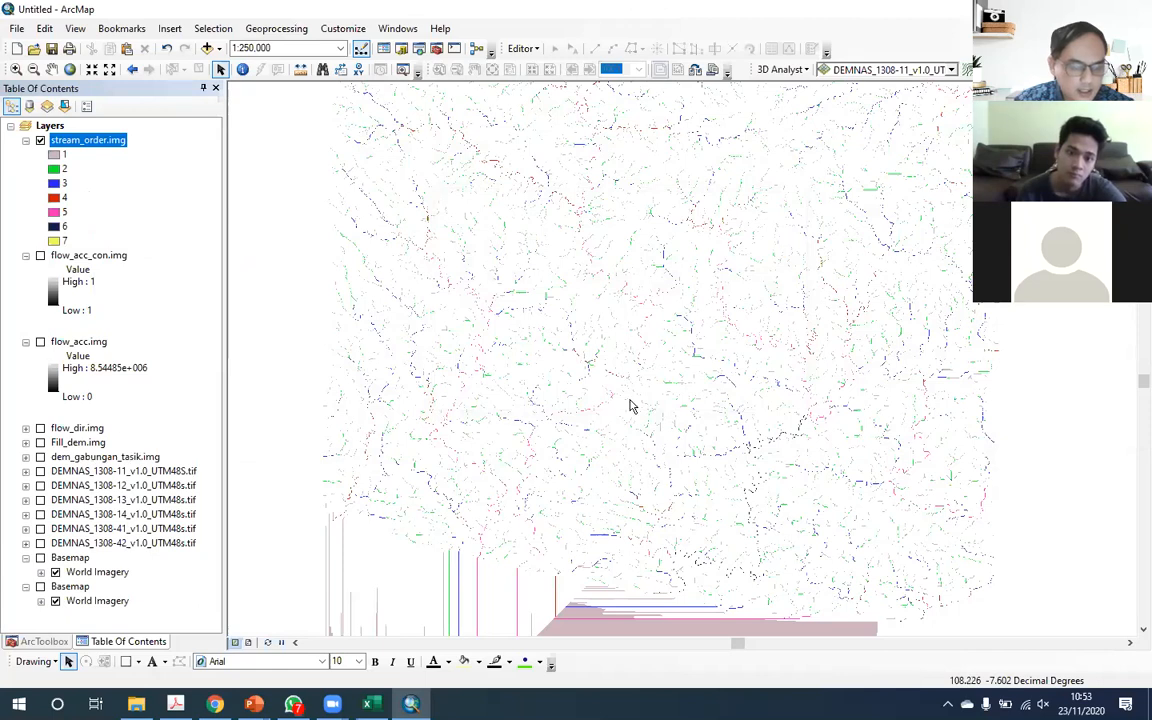
pyautogui.scroll(3, 530, 376)
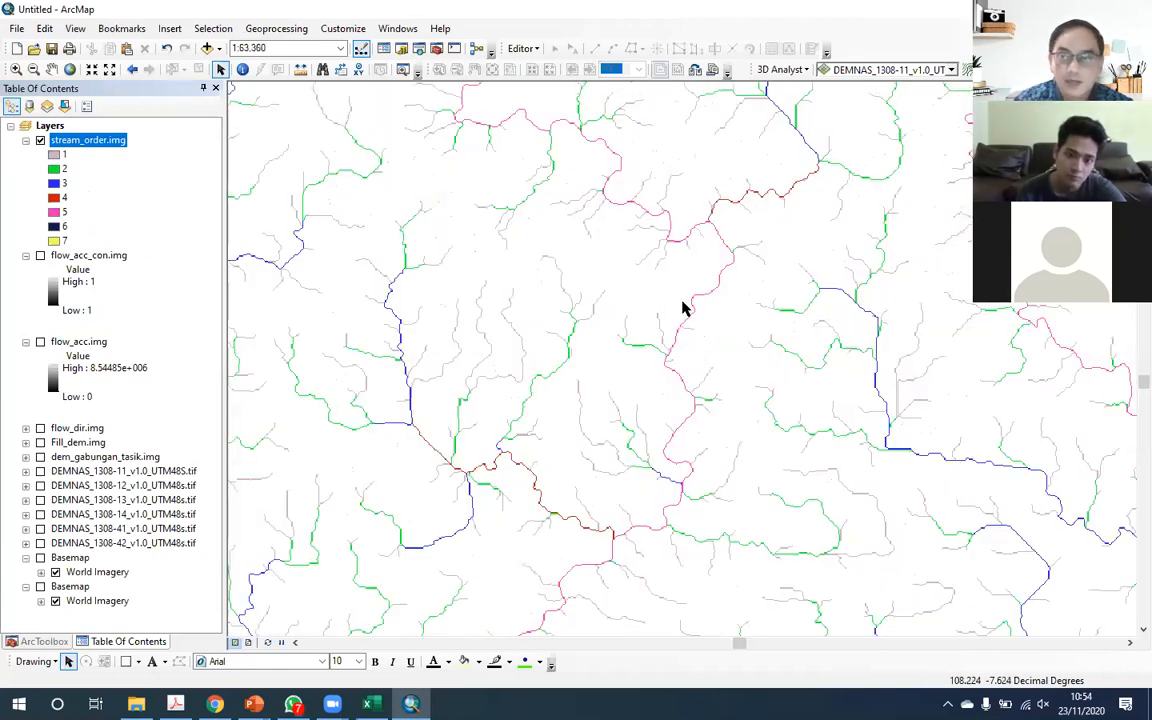
pyautogui.moveTo(659, 492); pyautogui.dragTo(685, 308)
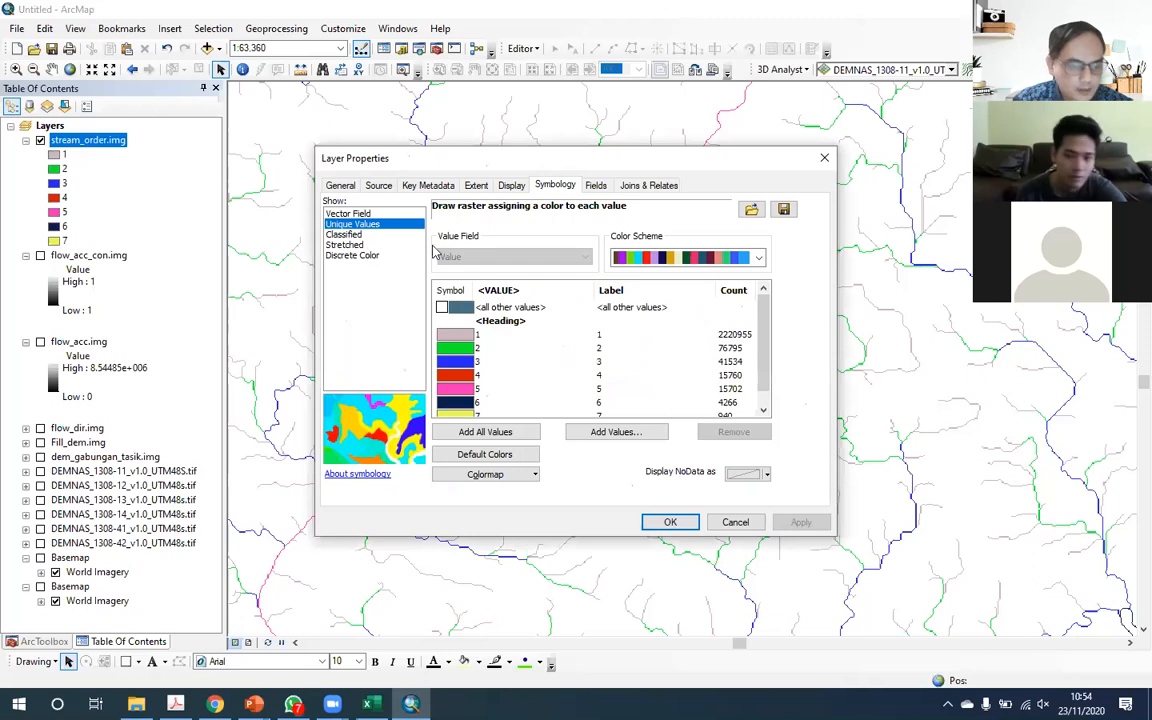
pyautogui.click(700, 262)
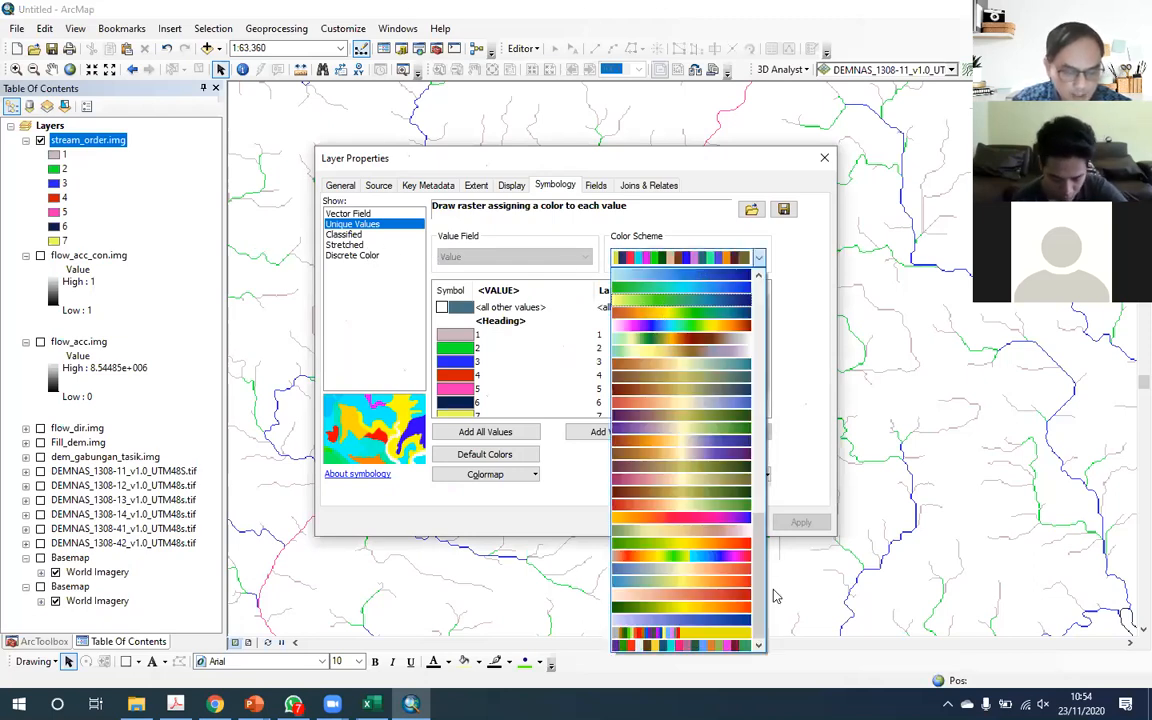
pyautogui.click(818, 522)
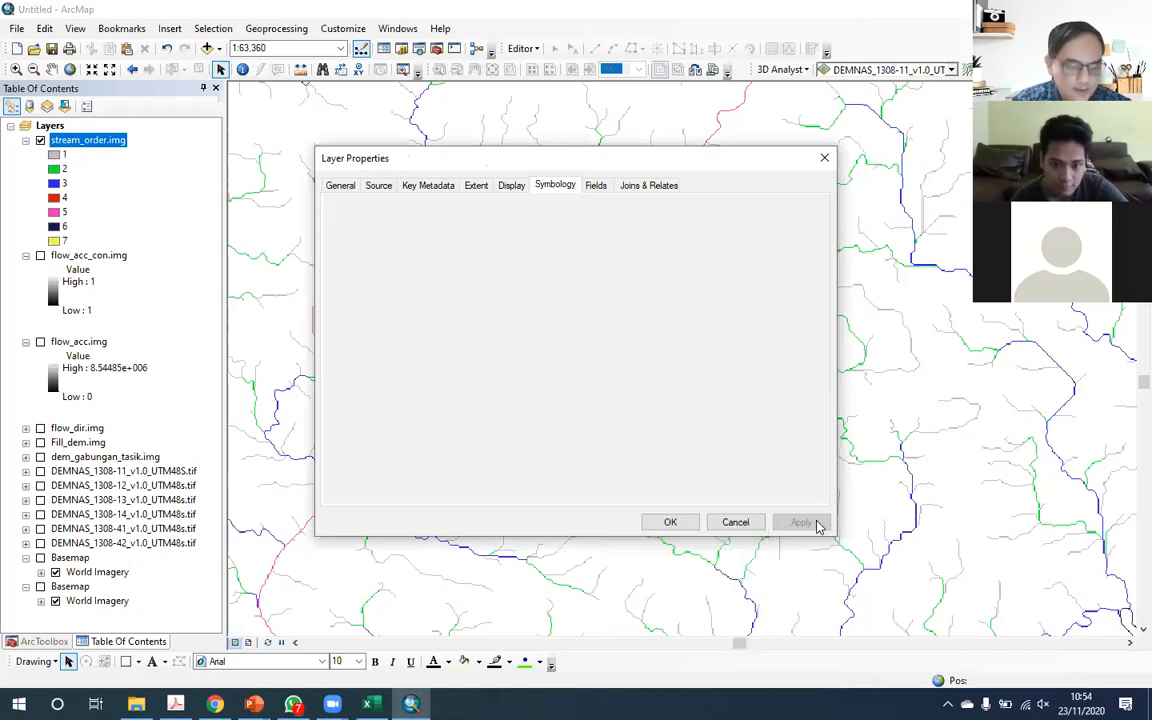
pyautogui.click(665, 523)
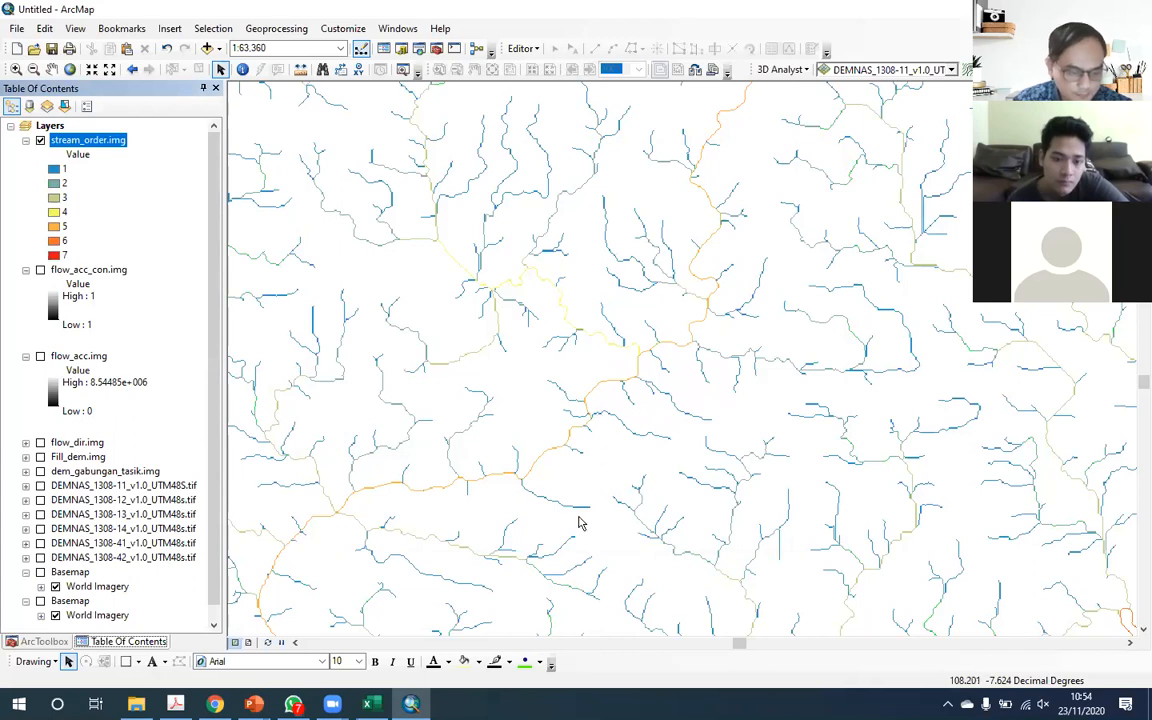
# Step: Examine how the stream orders in stream_order.img increase downstream, especially around the main river's confluences and outlet
pyautogui.scroll(-2, 614, 378)
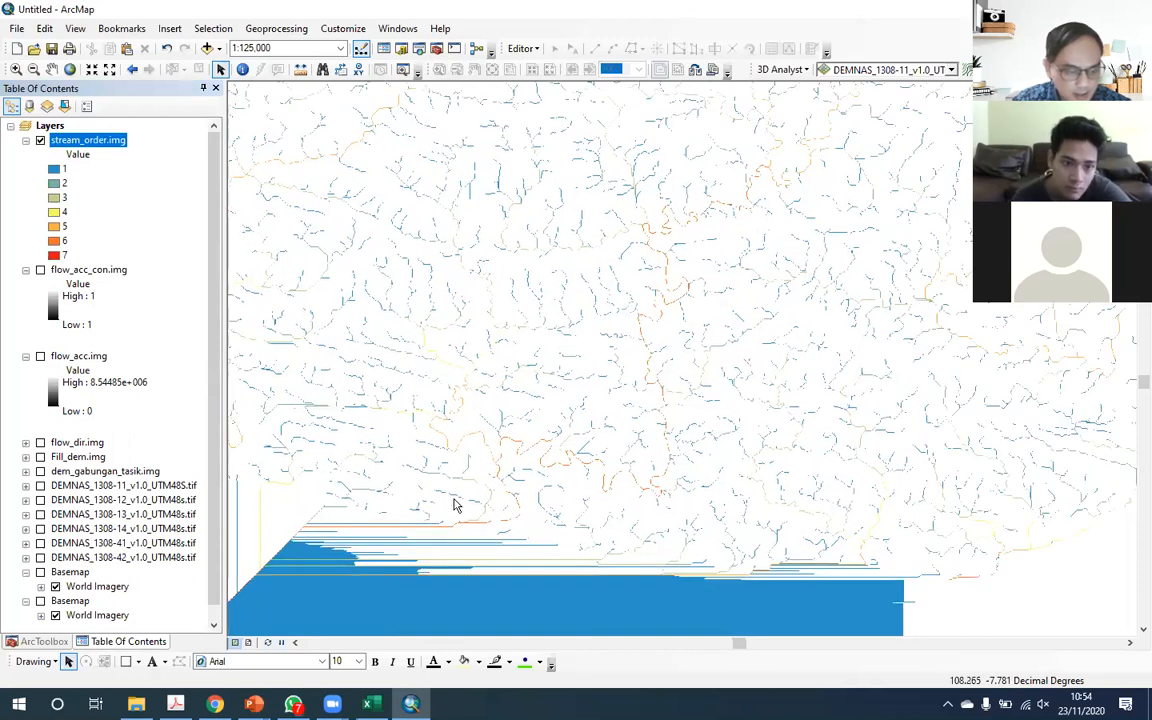
pyautogui.scroll(2, 455, 505)
pyautogui.scroll(2, 908, 362)
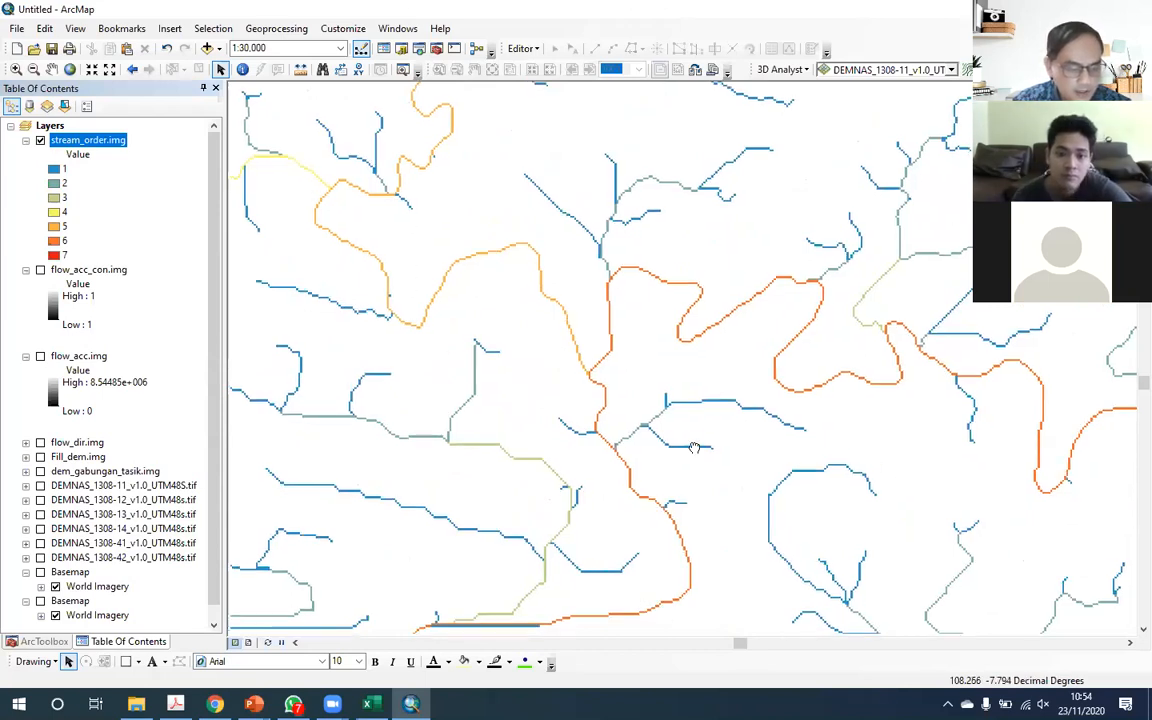
pyautogui.moveTo(745, 371); pyautogui.dragTo(817, 182)
pyautogui.moveTo(730, 414); pyautogui.dragTo(565, 593)
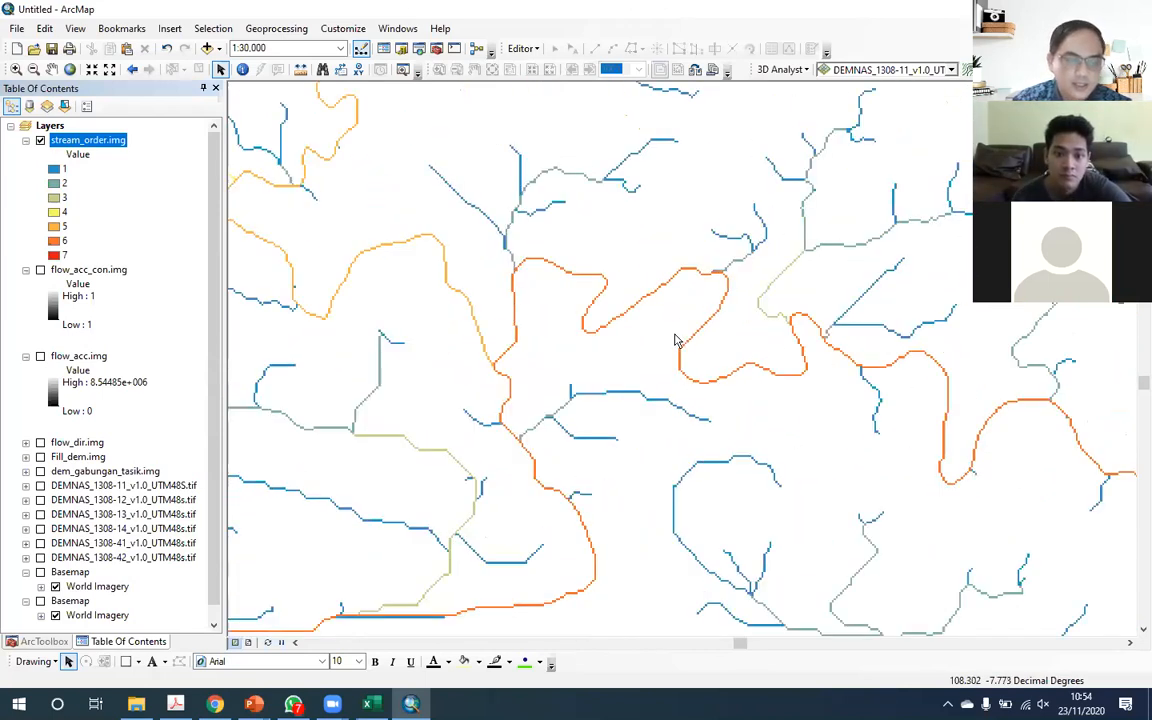
pyautogui.moveTo(407, 608); pyautogui.dragTo(761, 343)
pyautogui.moveTo(350, 540); pyautogui.dragTo(452, 474)
pyautogui.moveTo(958, 355); pyautogui.dragTo(575, 517)
pyautogui.moveTo(835, 382); pyautogui.dragTo(697, 510)
pyautogui.moveTo(666, 450); pyautogui.dragTo(685, 397)
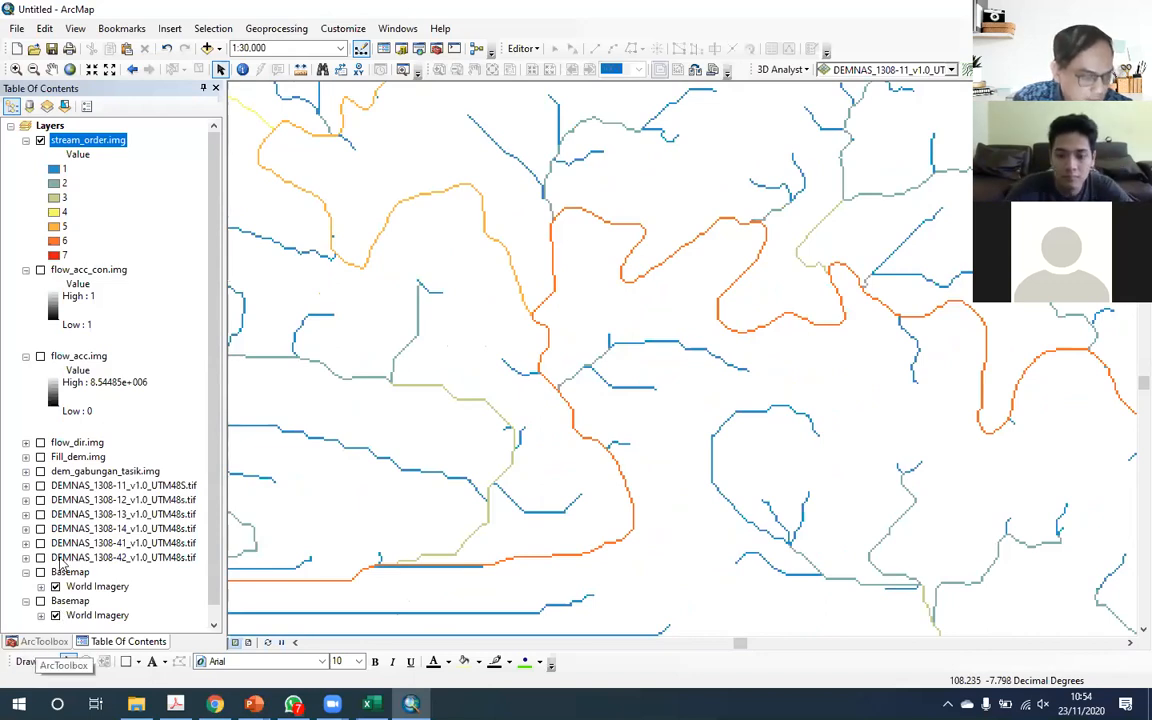
# Step: Locate the Snap Pour Point tool in the Hydrology toolset and check that the Draw toolbar is enabled
pyautogui.click(40, 641)
pyautogui.click(128, 392)
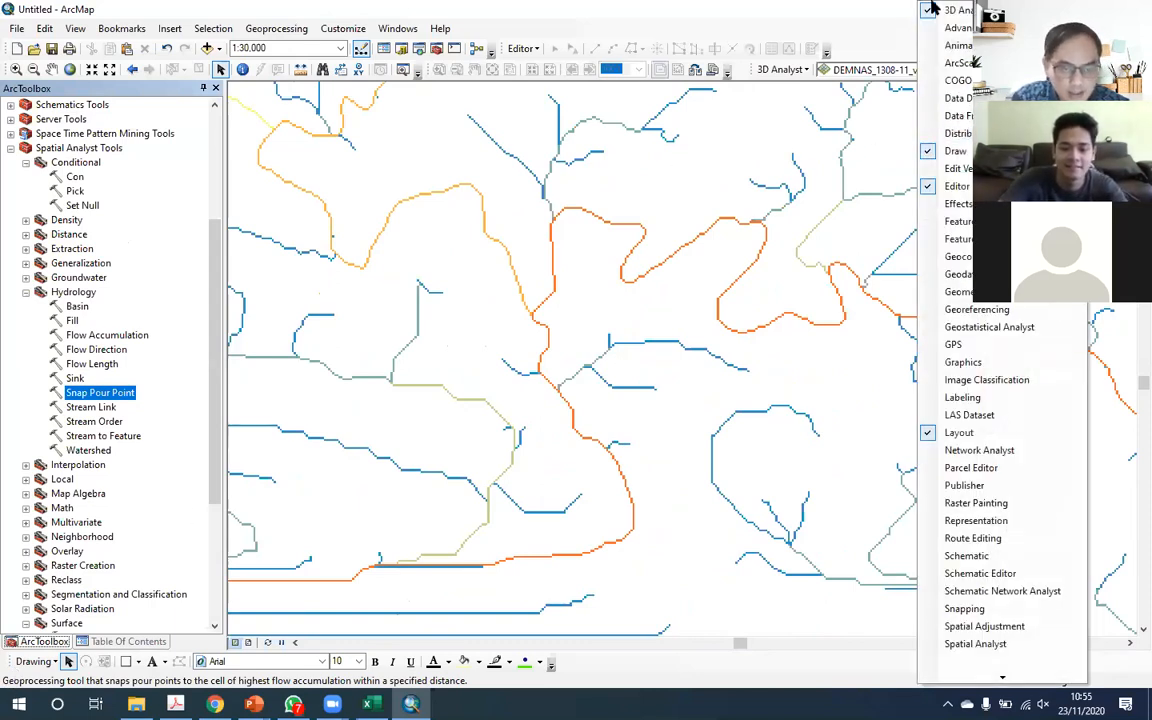
pyautogui.click(932, 4)
pyautogui.rightClick(896, 26)
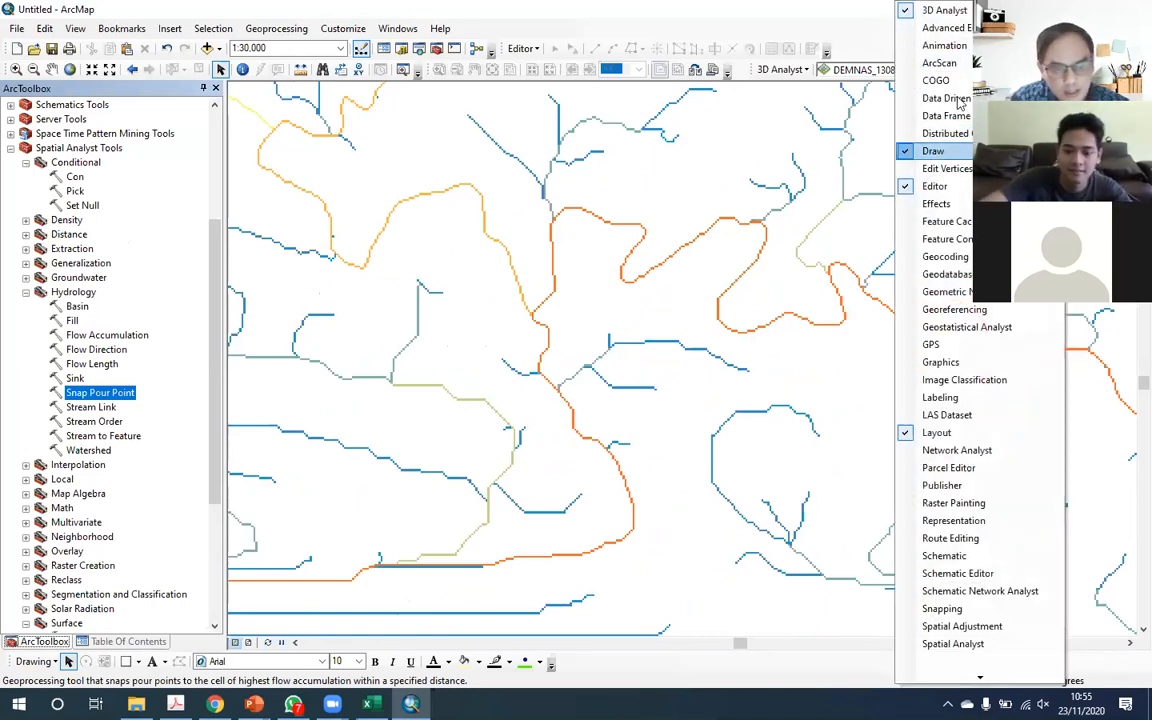
pyautogui.click(892, 29)
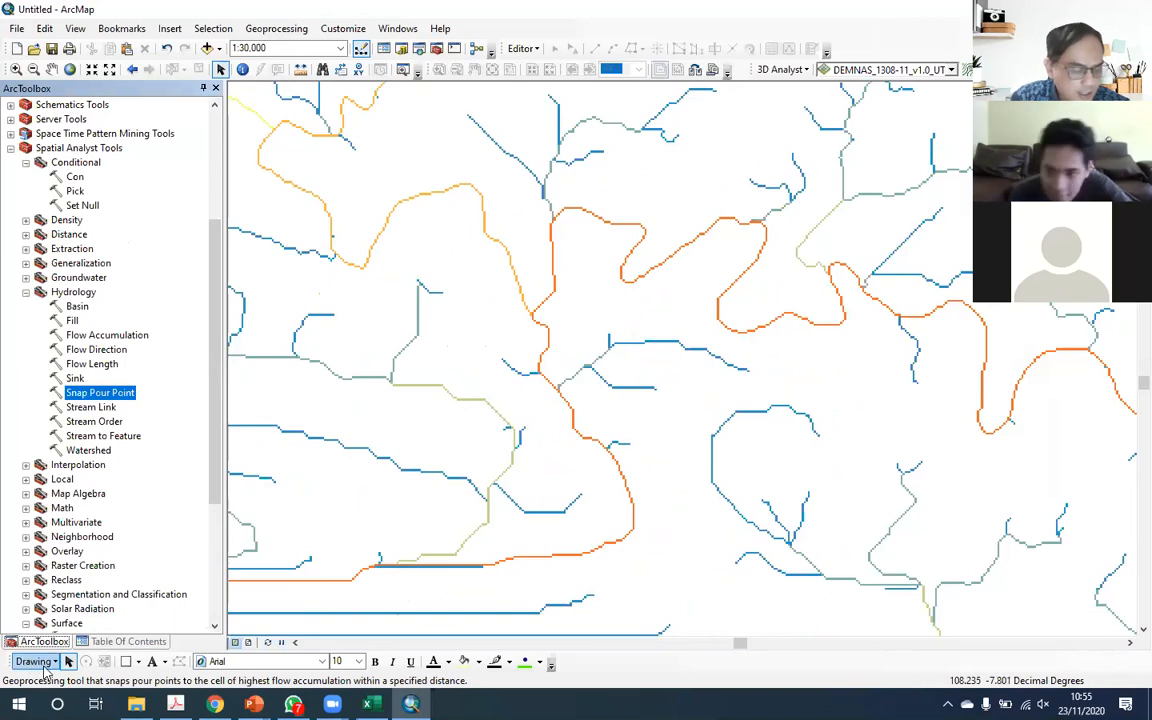
pyautogui.click(139, 663)
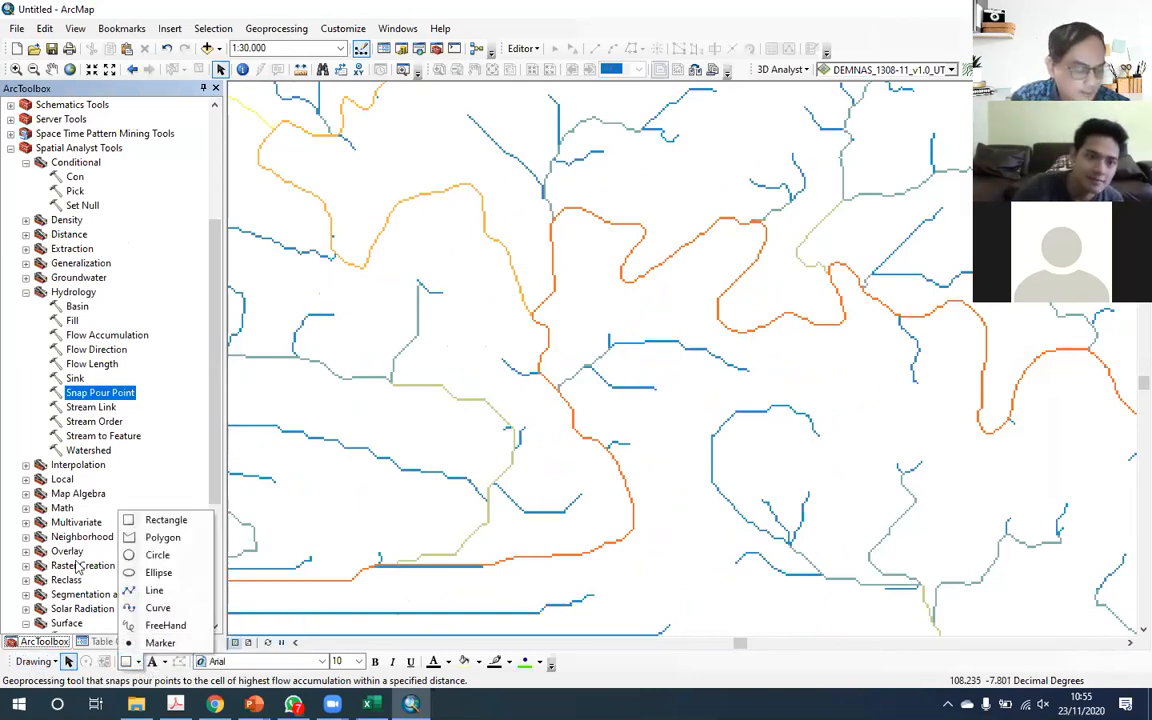
pyautogui.click(25, 672)
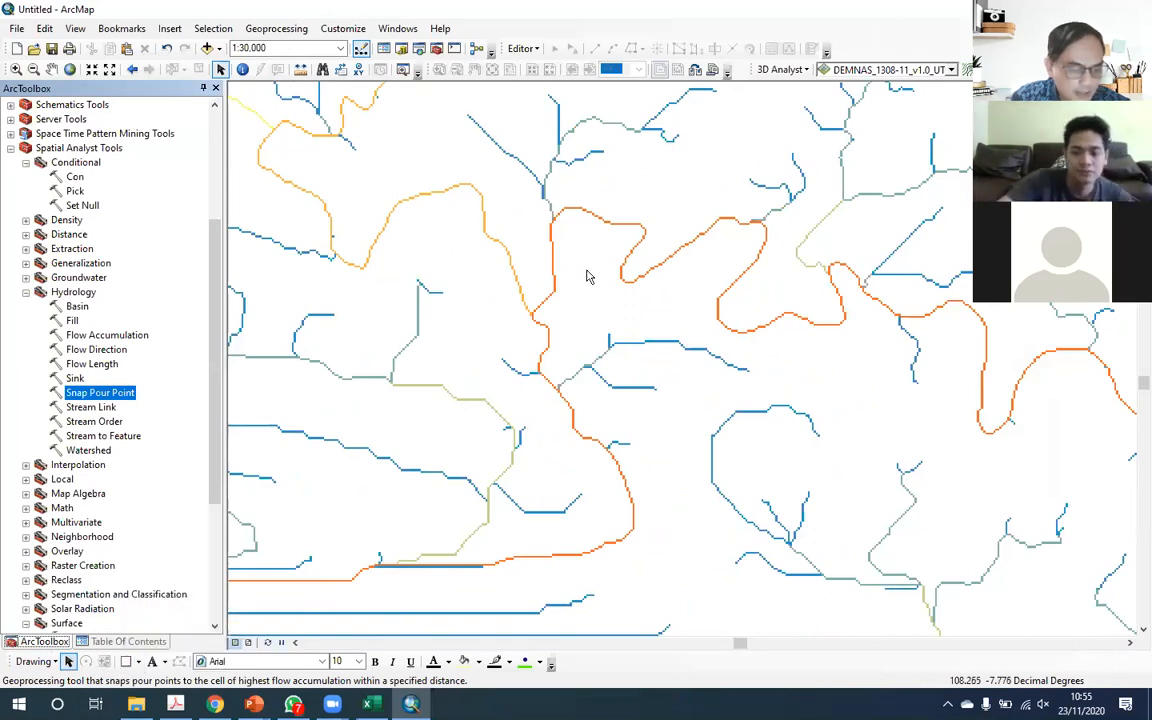
# Step: Draw an irregular polygon graphic over the order 6 stream bends east of the confluence
pyautogui.click(138, 661)
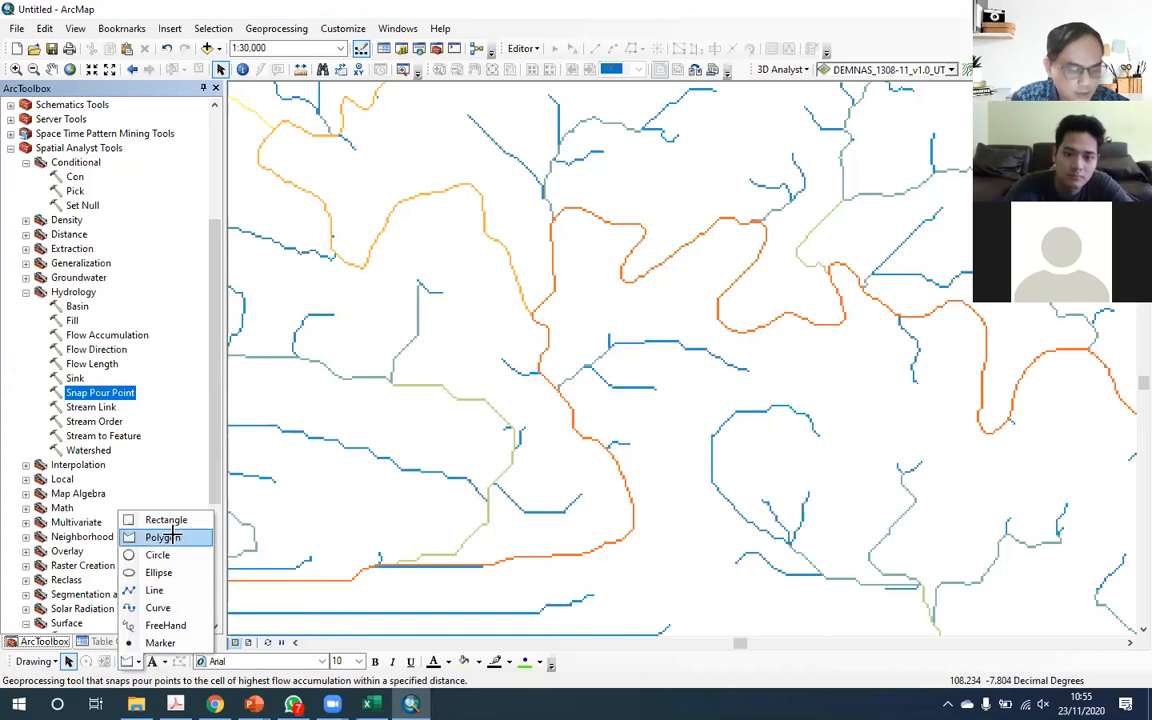
pyautogui.click(154, 537)
pyautogui.click(628, 452)
pyautogui.click(528, 415)
pyautogui.click(500, 340)
pyautogui.click(502, 283)
pyautogui.click(523, 223)
pyautogui.click(595, 176)
pyautogui.click(660, 158)
pyautogui.click(777, 157)
pyautogui.click(771, 302)
pyautogui.click(660, 288)
pyautogui.doubleClick(722, 380)
# Step: Move the polygon graphic across the stream map and delete it
pyautogui.moveTo(706, 268); pyautogui.dragTo(778, 285)
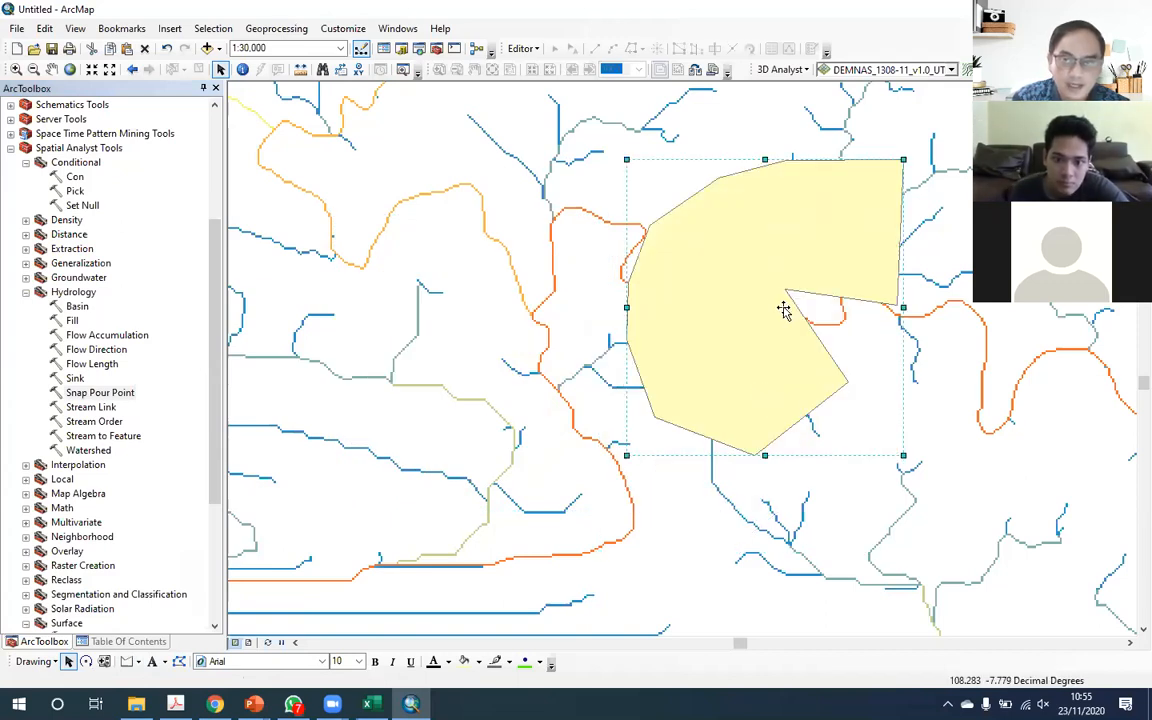
pyautogui.moveTo(770, 240); pyautogui.dragTo(657, 236)
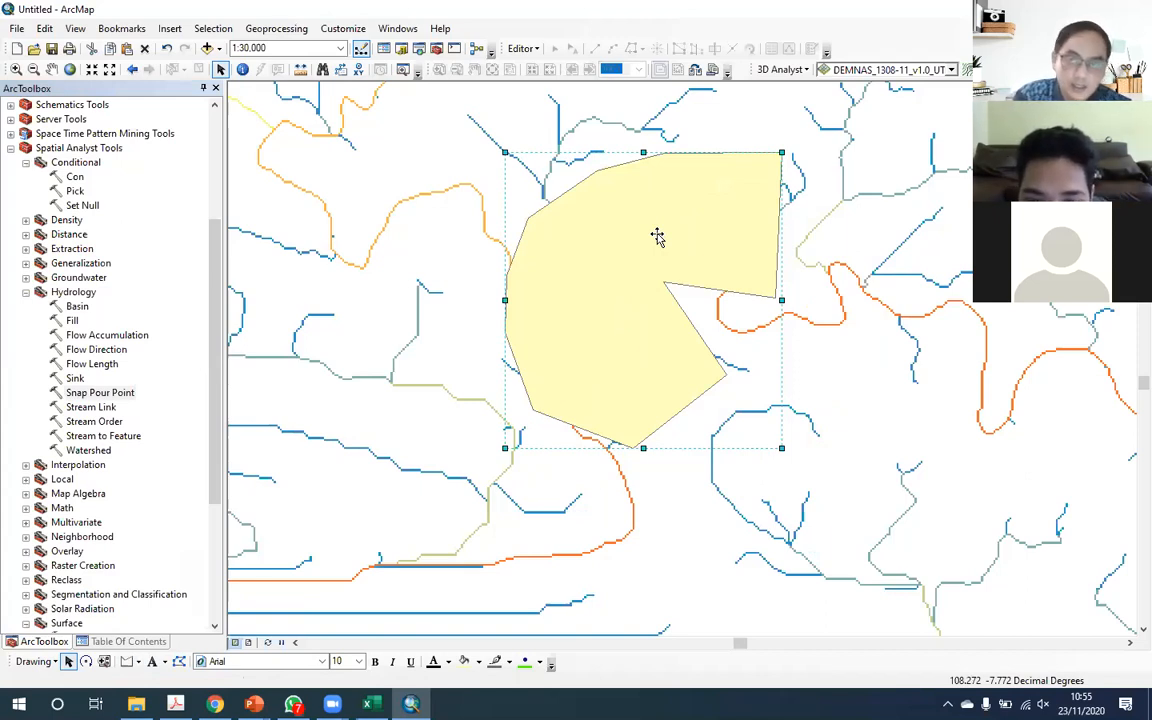
pyautogui.moveTo(657, 236); pyautogui.dragTo(570, 251)
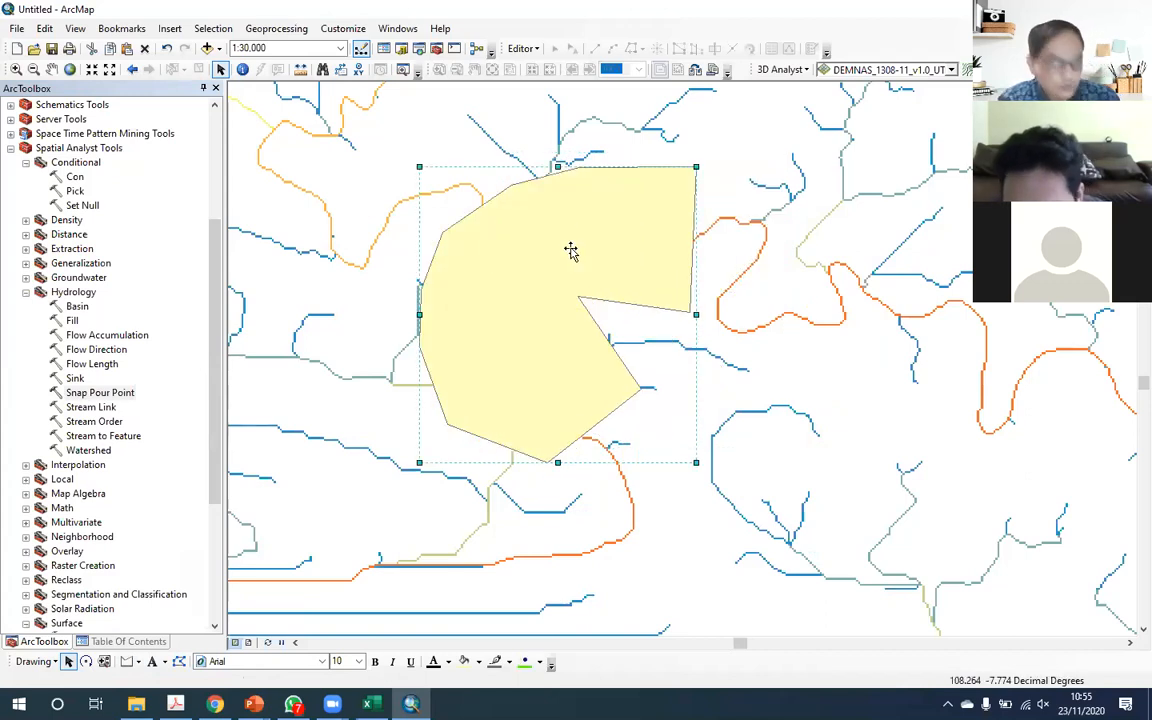
pyautogui.press('Delete')
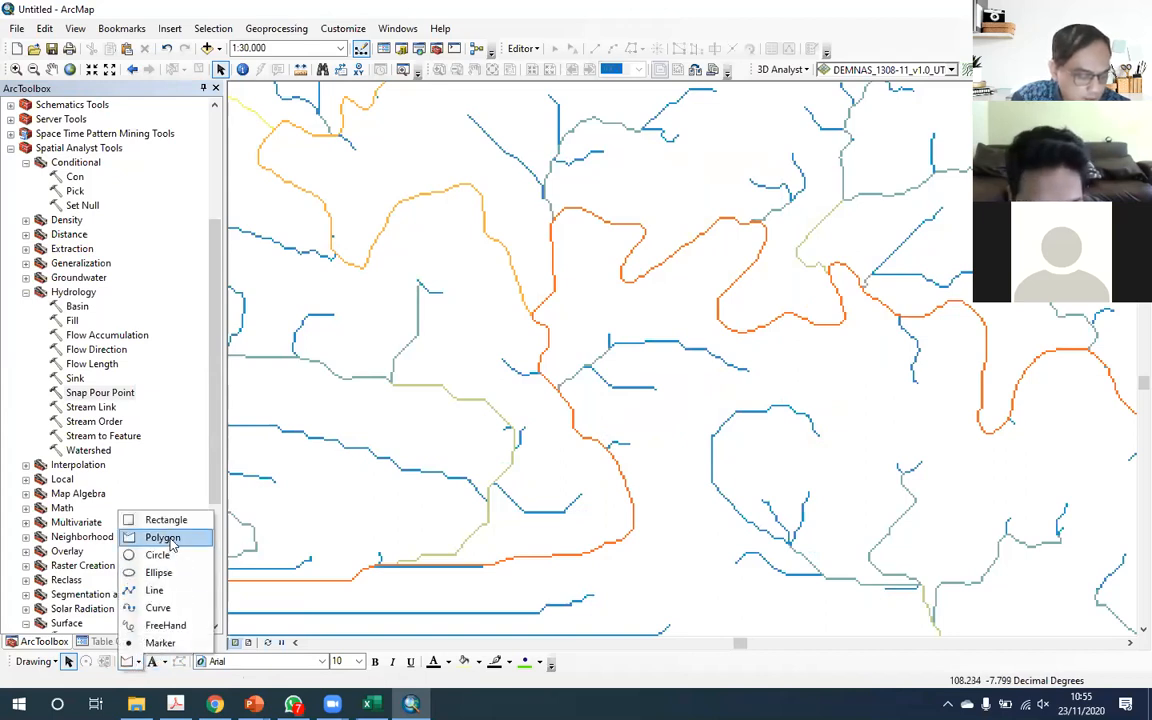
# Step: Place a marker graphic on the order 5 stream cell just upstream of its confluence with the order 6 stream
pyautogui.click(172, 643)
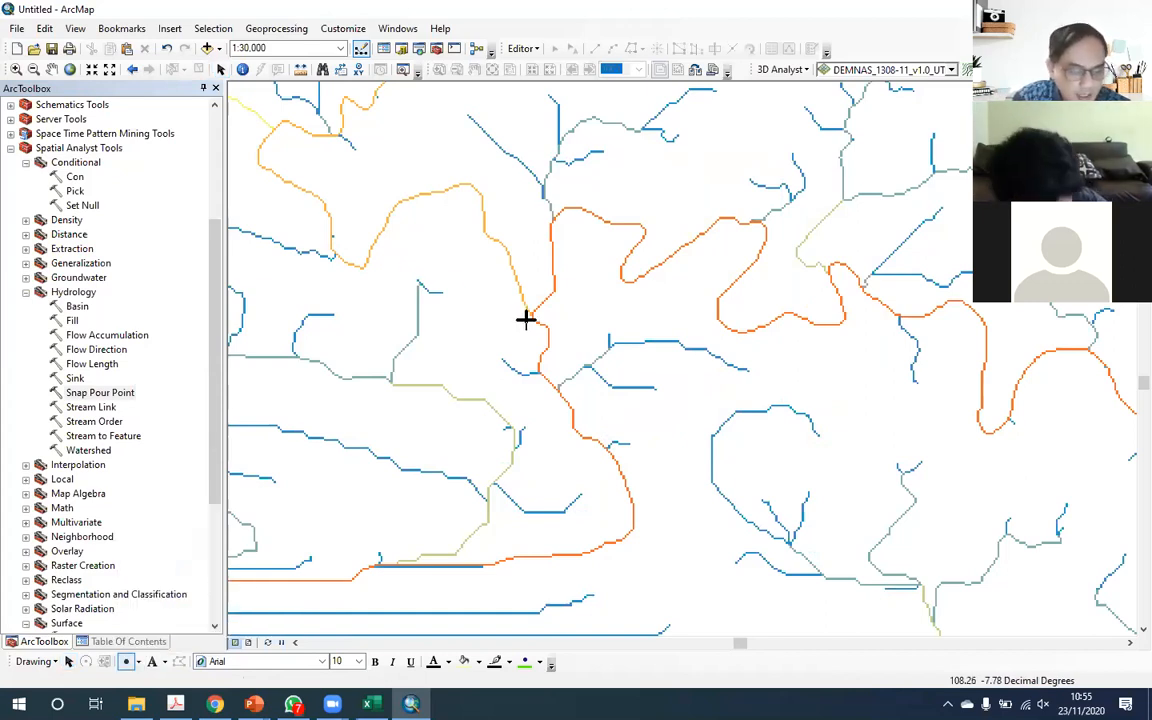
pyautogui.scroll(1, 551, 307)
pyautogui.scroll(8, 551, 307)
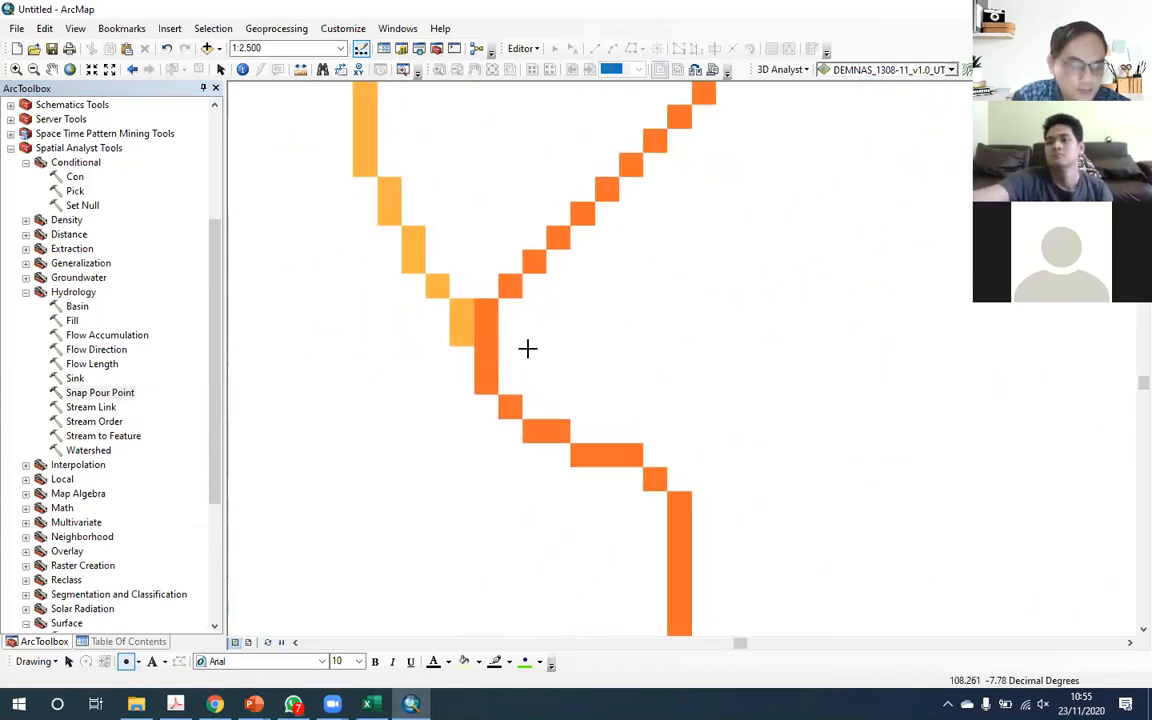
pyautogui.moveTo(530, 347); pyautogui.dragTo(606, 414)
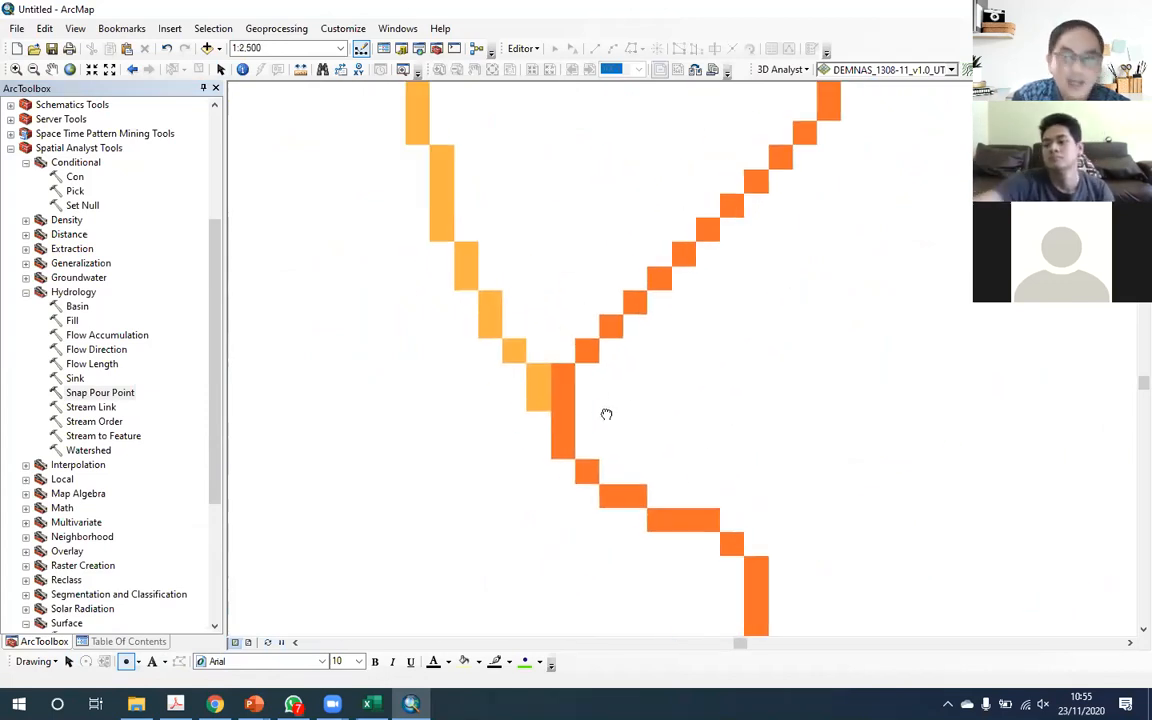
pyautogui.click(513, 349)
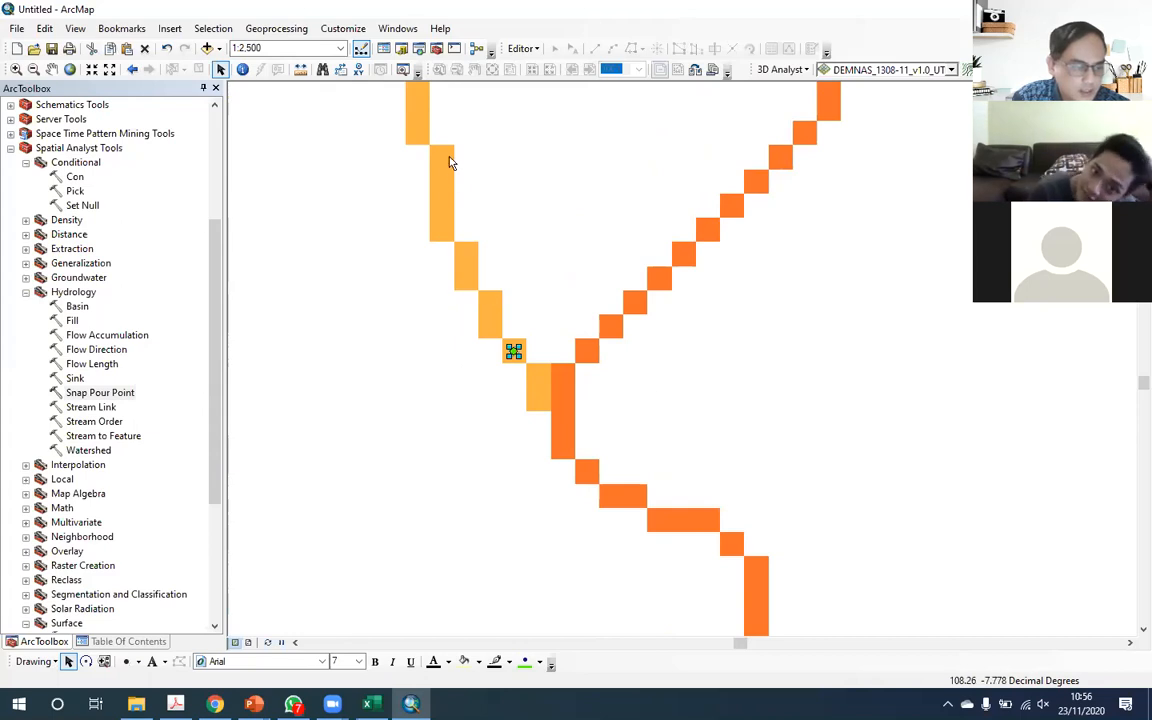
# Step: Place a second marker graphic on the order 6 stream cell just upstream of the confluence with the order 5 stream
pyautogui.click(126, 661)
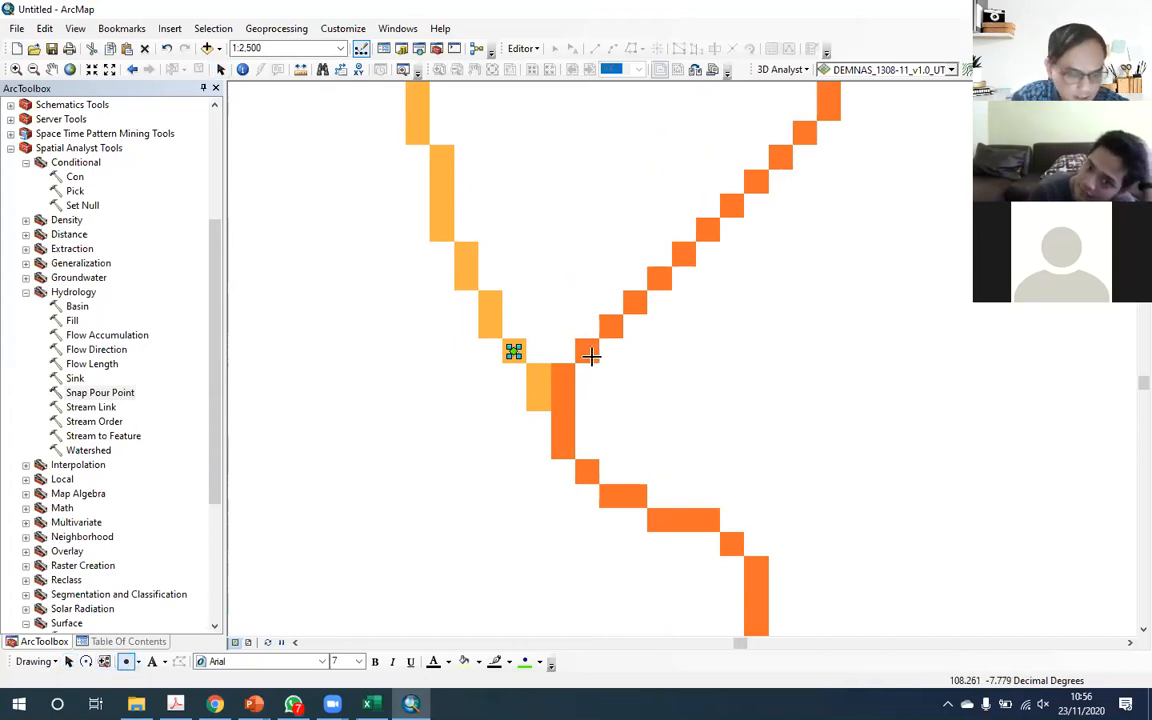
pyautogui.click(587, 350)
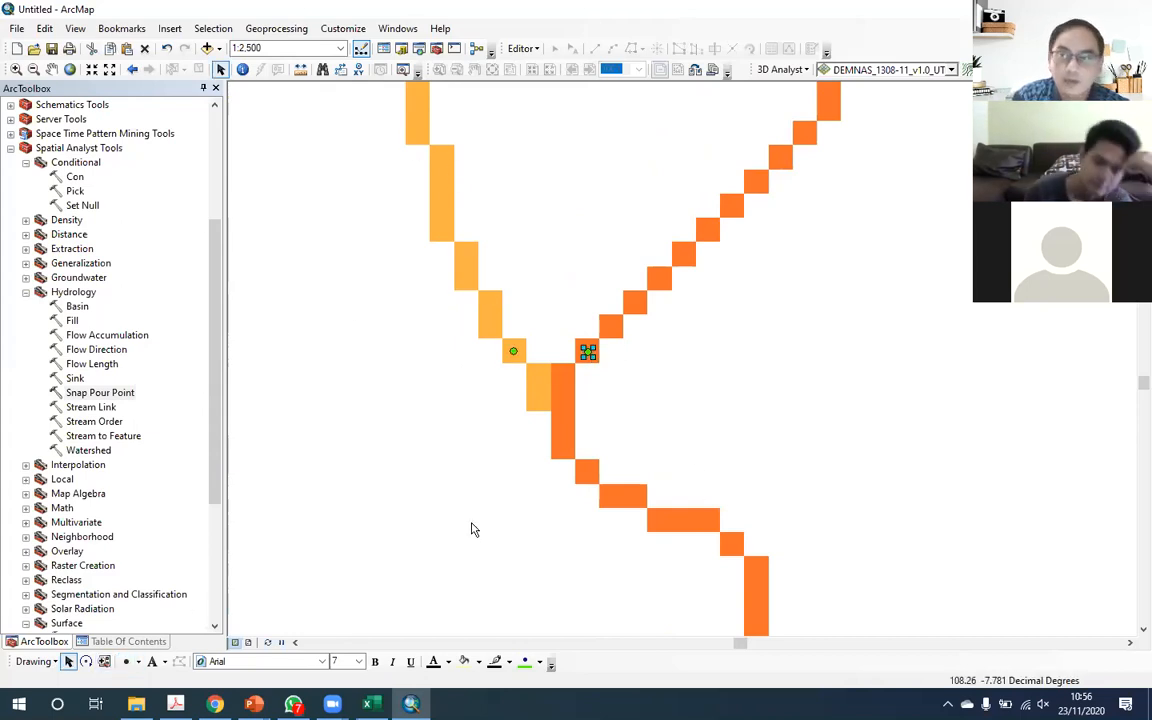
# Step: Select both marker graphics at the confluence and open Convert Graphics To Features for them
pyautogui.scroll(-1, 423, 530)
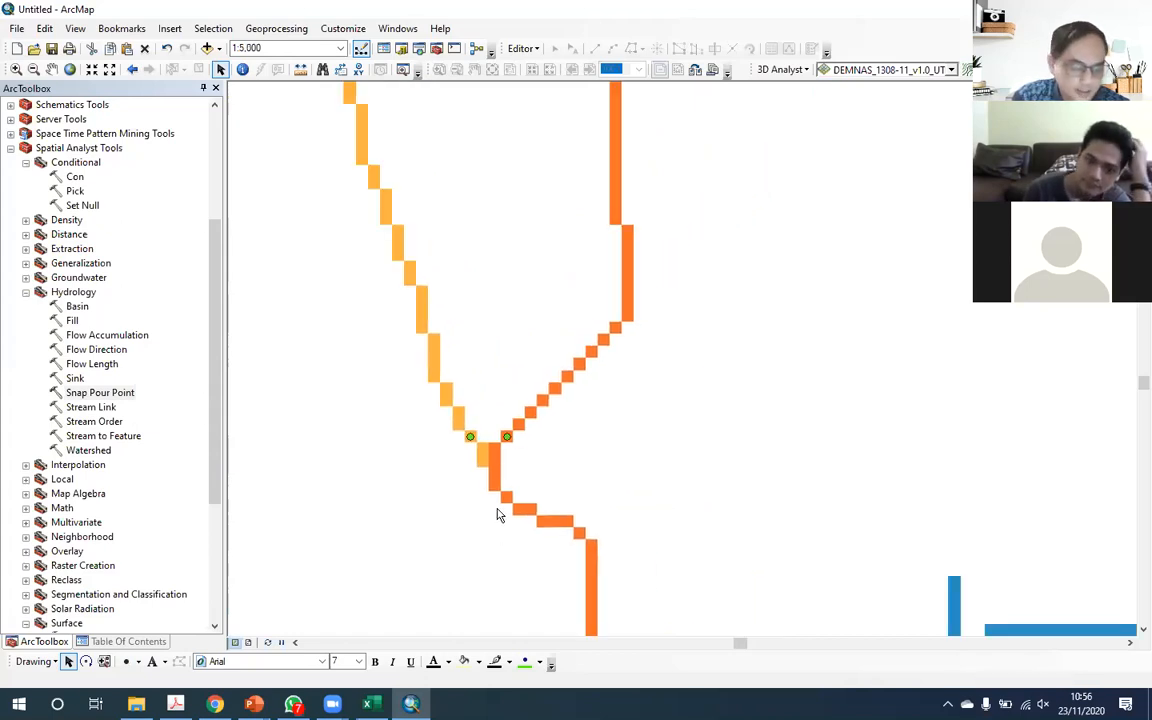
pyautogui.scroll(-2, 498, 506)
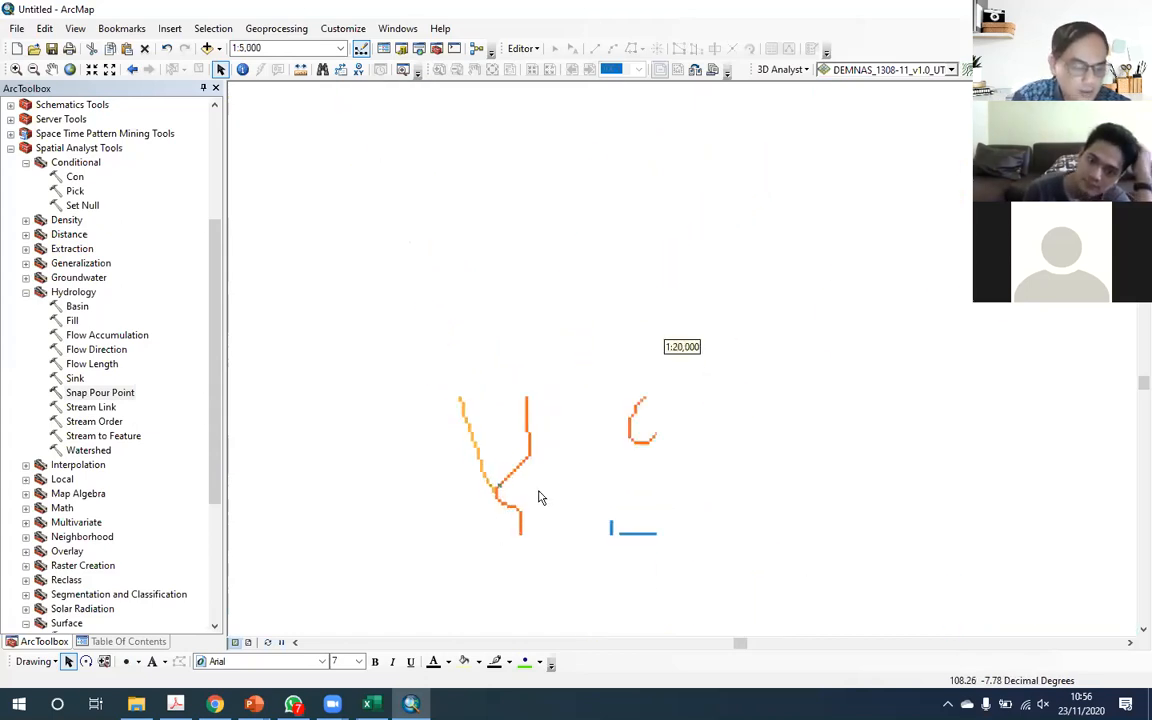
pyautogui.moveTo(530, 442); pyautogui.dragTo(603, 326)
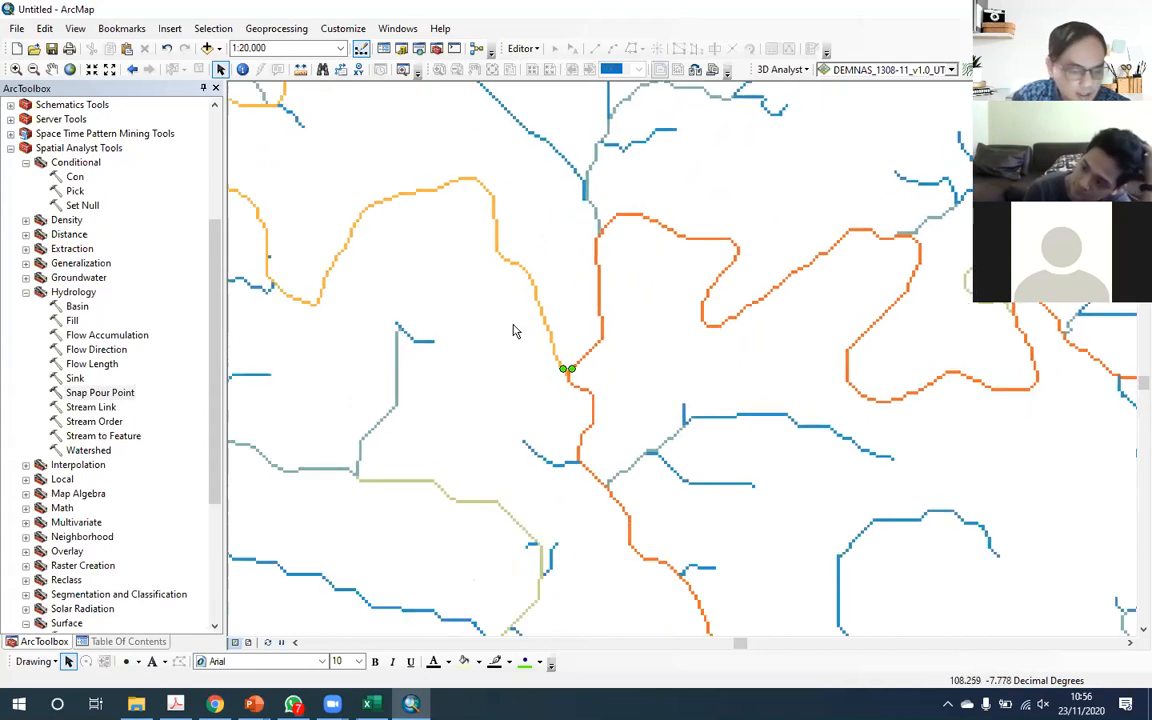
pyautogui.moveTo(524, 342); pyautogui.dragTo(612, 396)
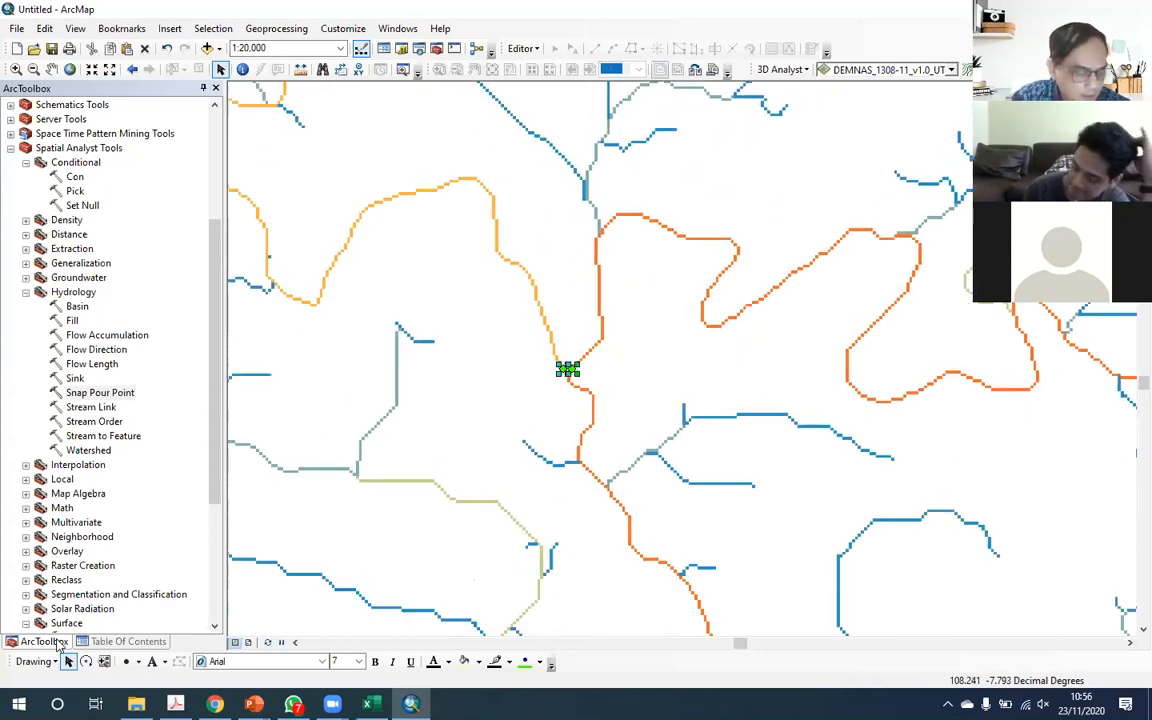
pyautogui.click(36, 662)
pyautogui.click(50, 663)
pyautogui.click(47, 663)
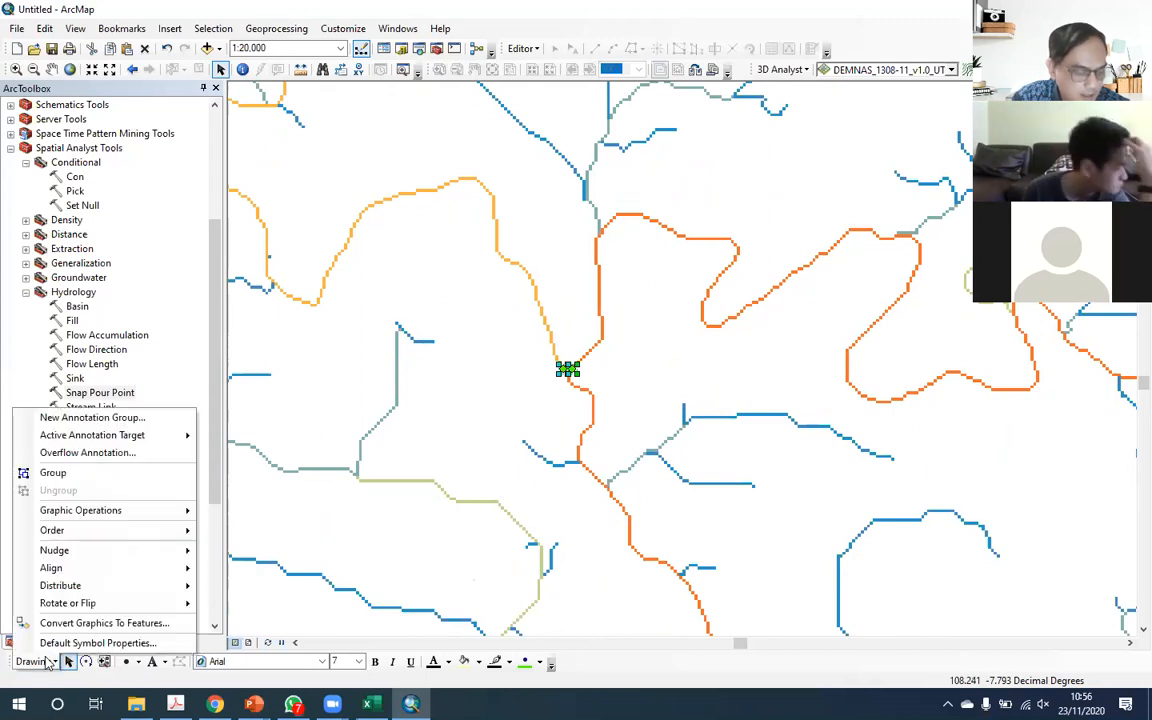
pyautogui.click(119, 624)
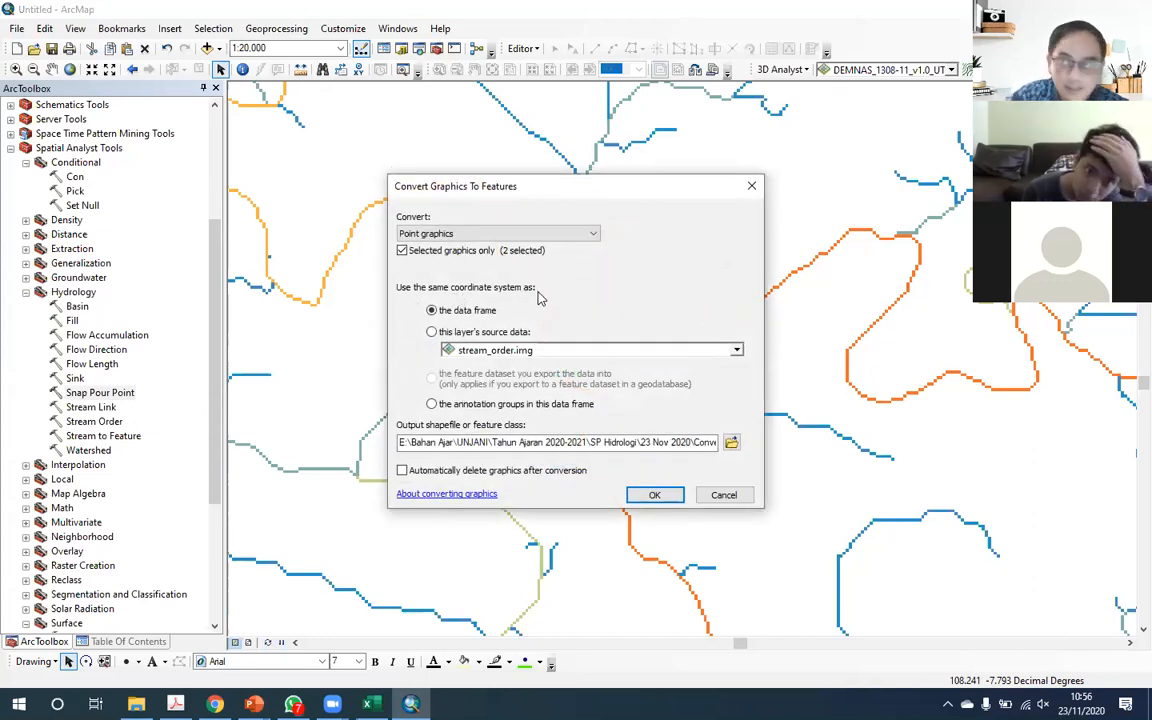
# Step: Use the coordinate system of flow_acc.img's source data and enable automatic deletion of the graphics after conversion
pyautogui.click(438, 332)
pyautogui.click(533, 350)
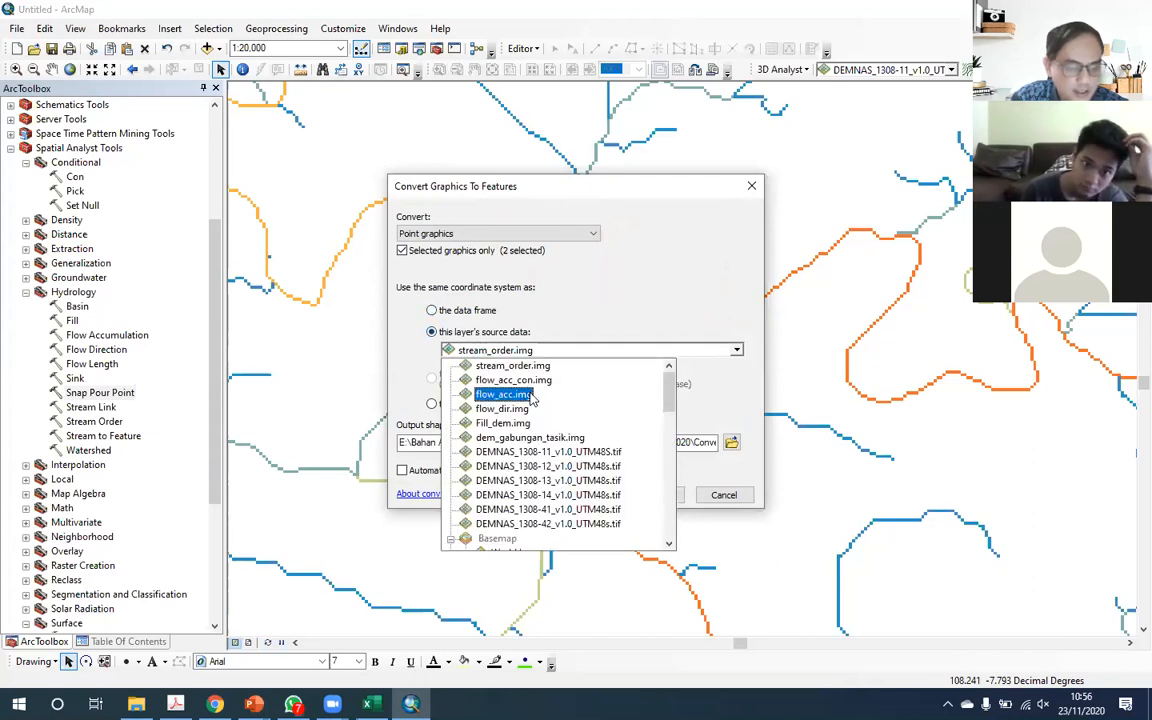
pyautogui.click(485, 388)
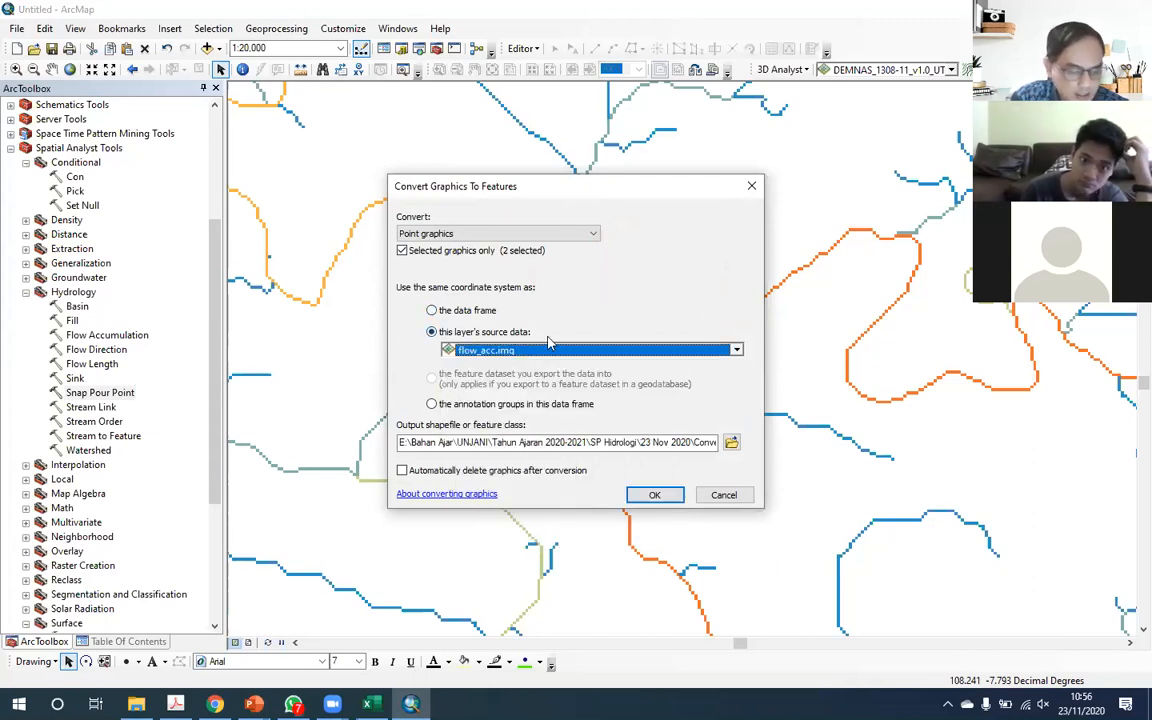
pyautogui.click(402, 471)
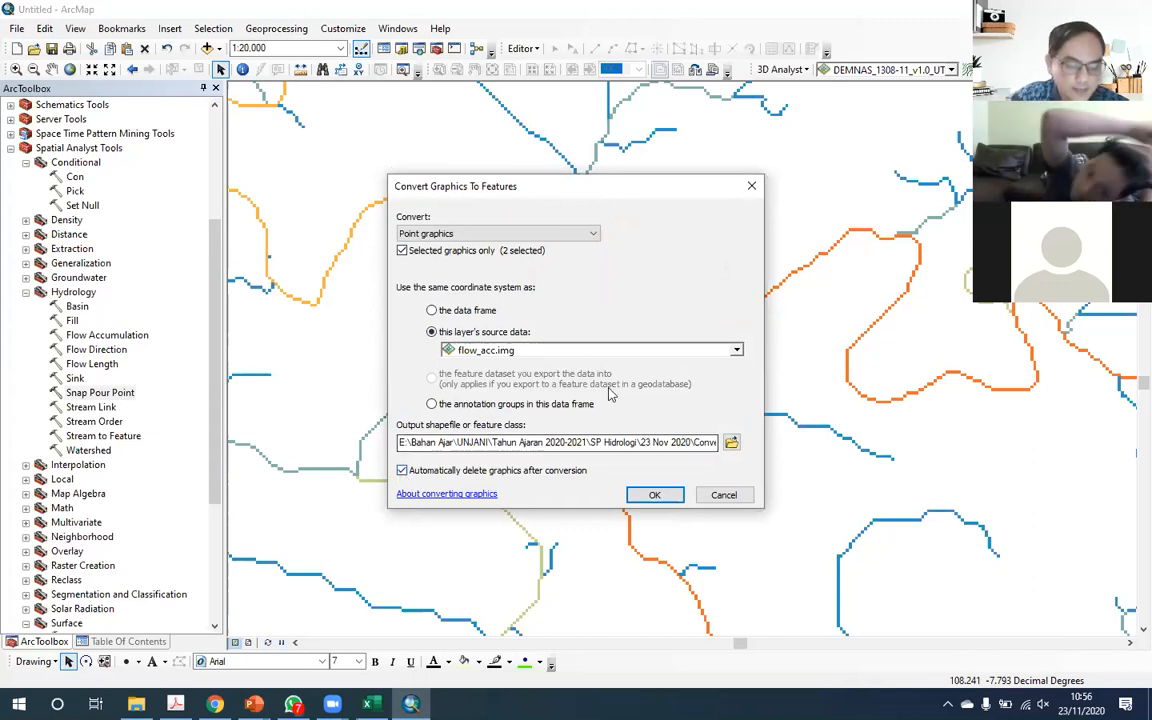
# Step: Convert the markers to a shapefile named titk_outlet in the Kelas D folder and add it to the map
pyautogui.click(732, 441)
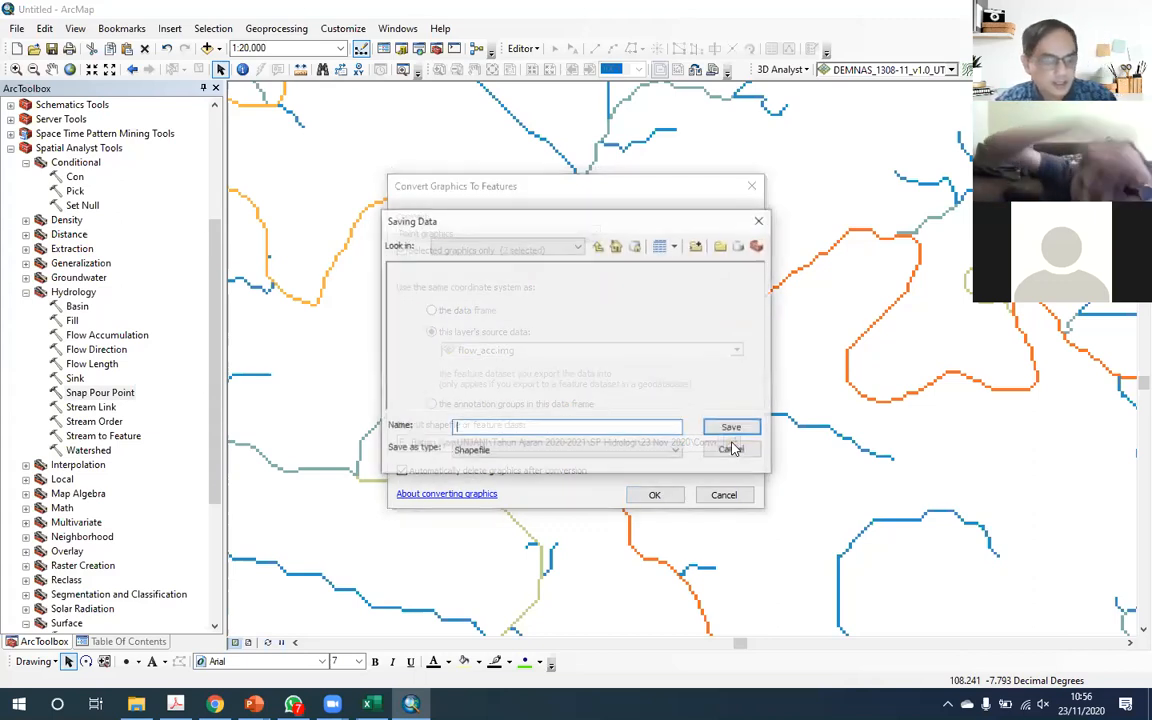
pyautogui.doubleClick(500, 427)
pyautogui.write('titk_o')
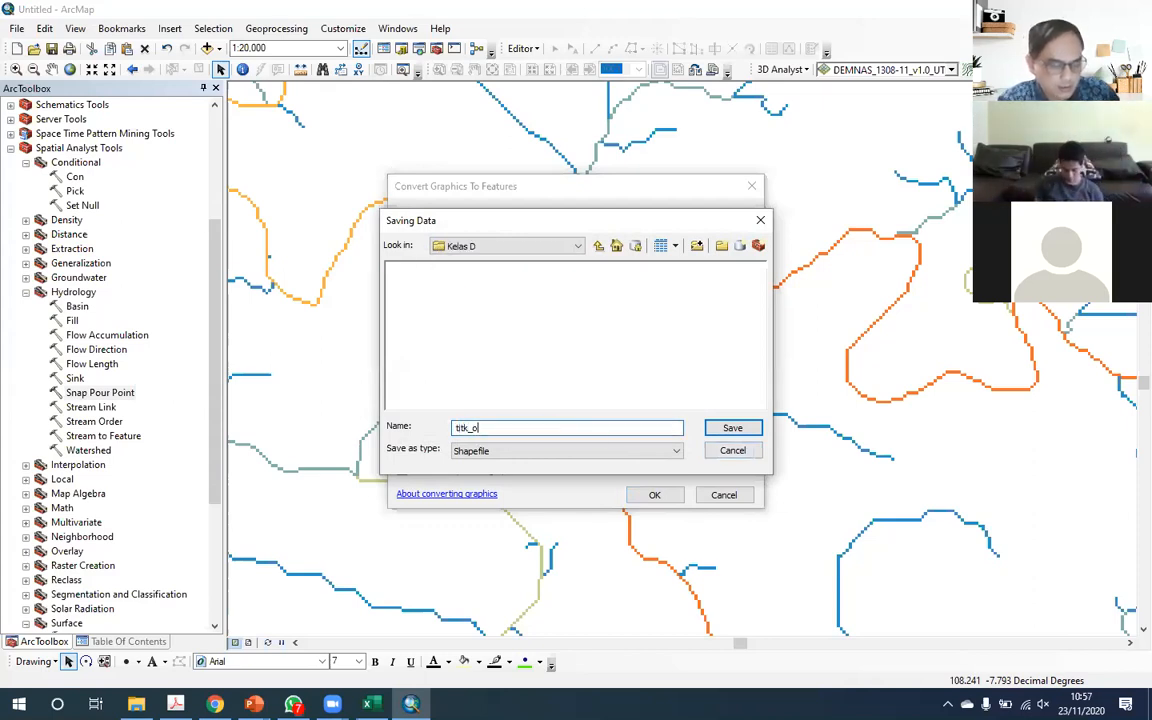
pyautogui.write('utle')
pyautogui.press('Return')
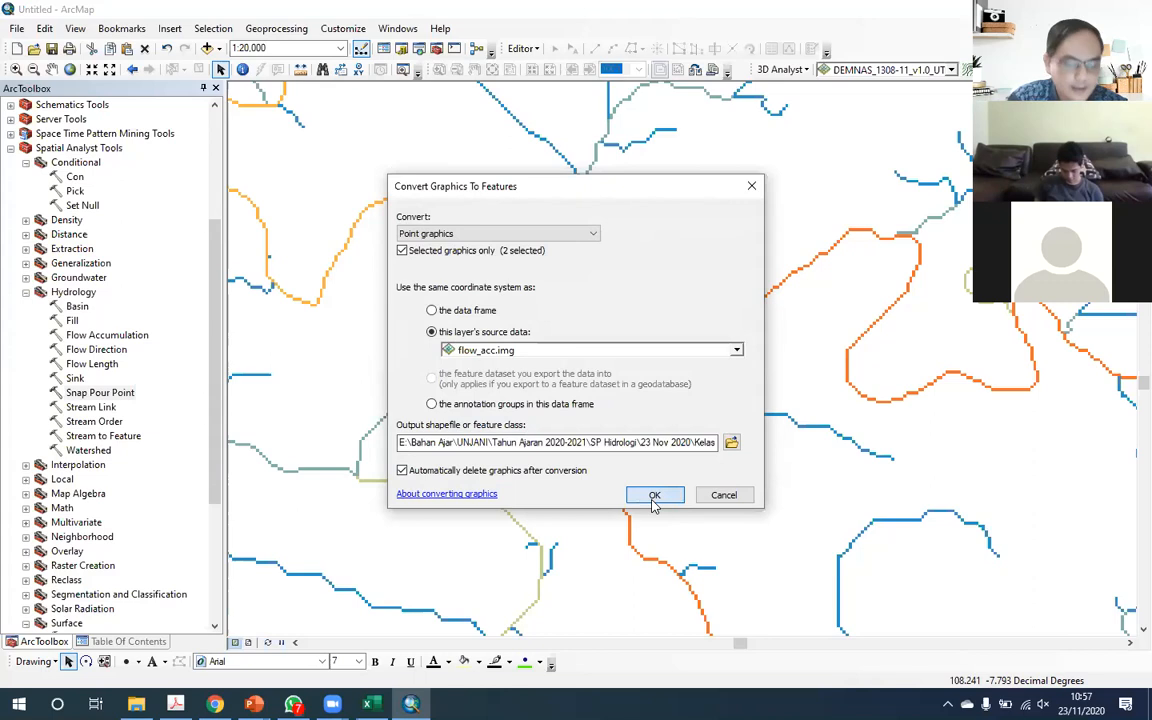
pyautogui.click(654, 495)
pyautogui.click(613, 403)
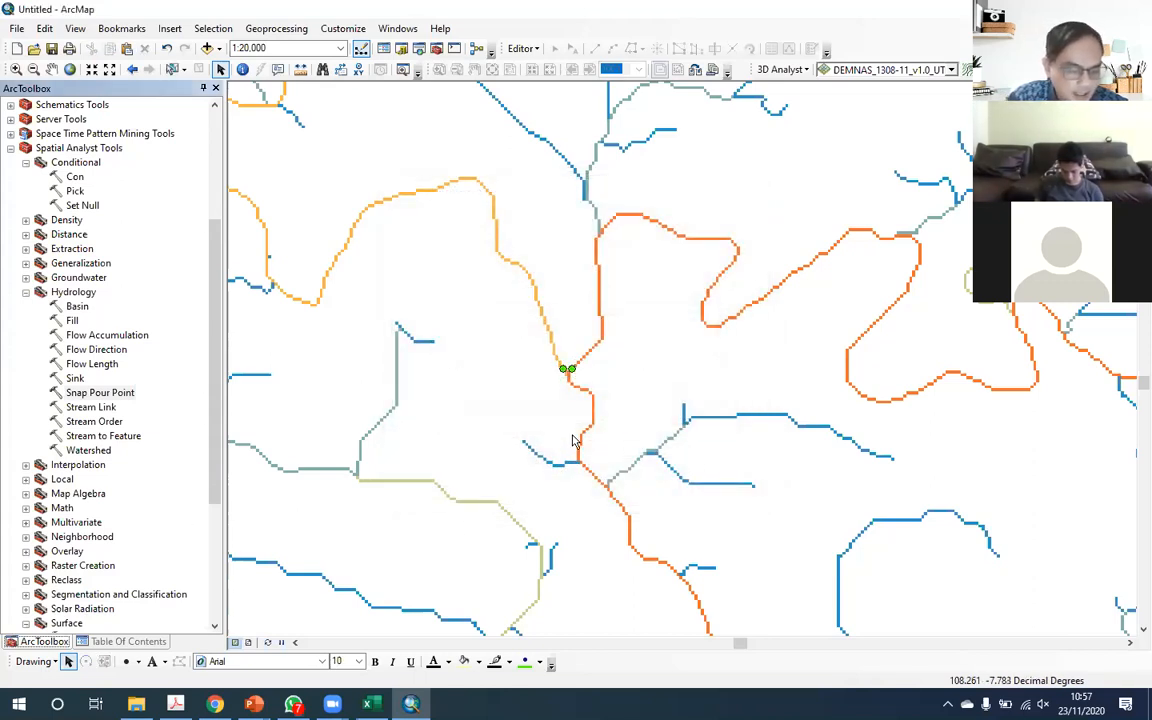
# Step: Open the Snap Pour Point tool with titk_outlet as the pour point data and flow_acc.img as the accumulation raster
pyautogui.scroll(8, 572, 373)
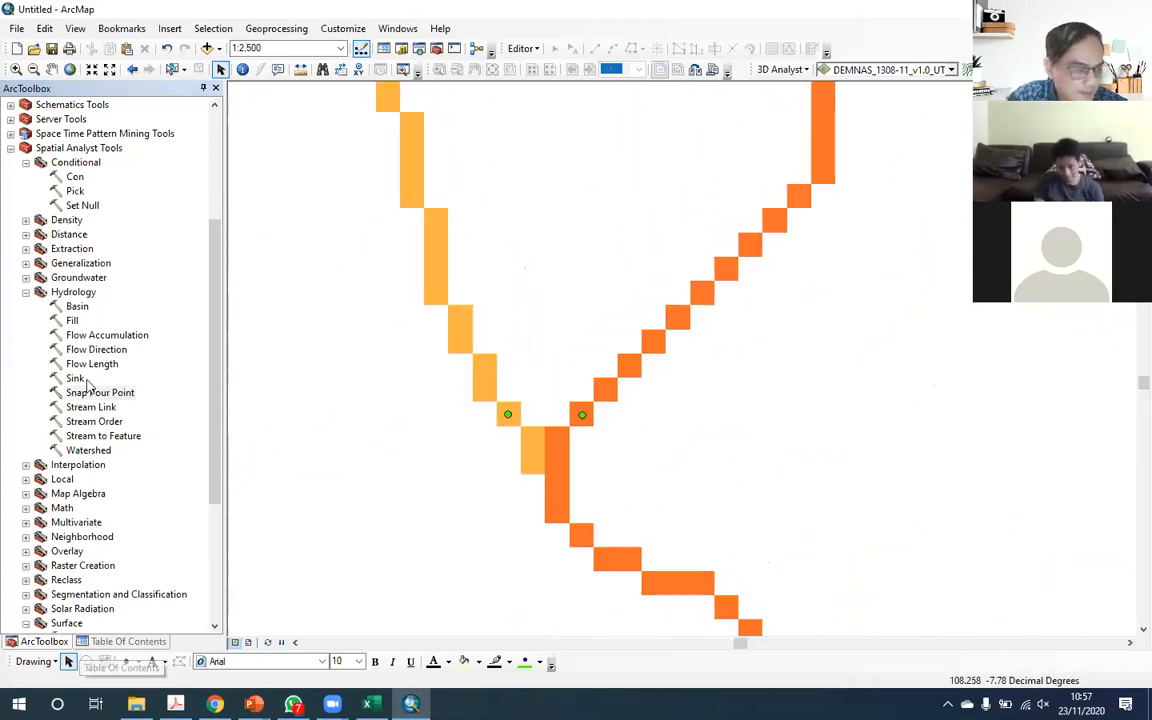
pyautogui.doubleClick(115, 394)
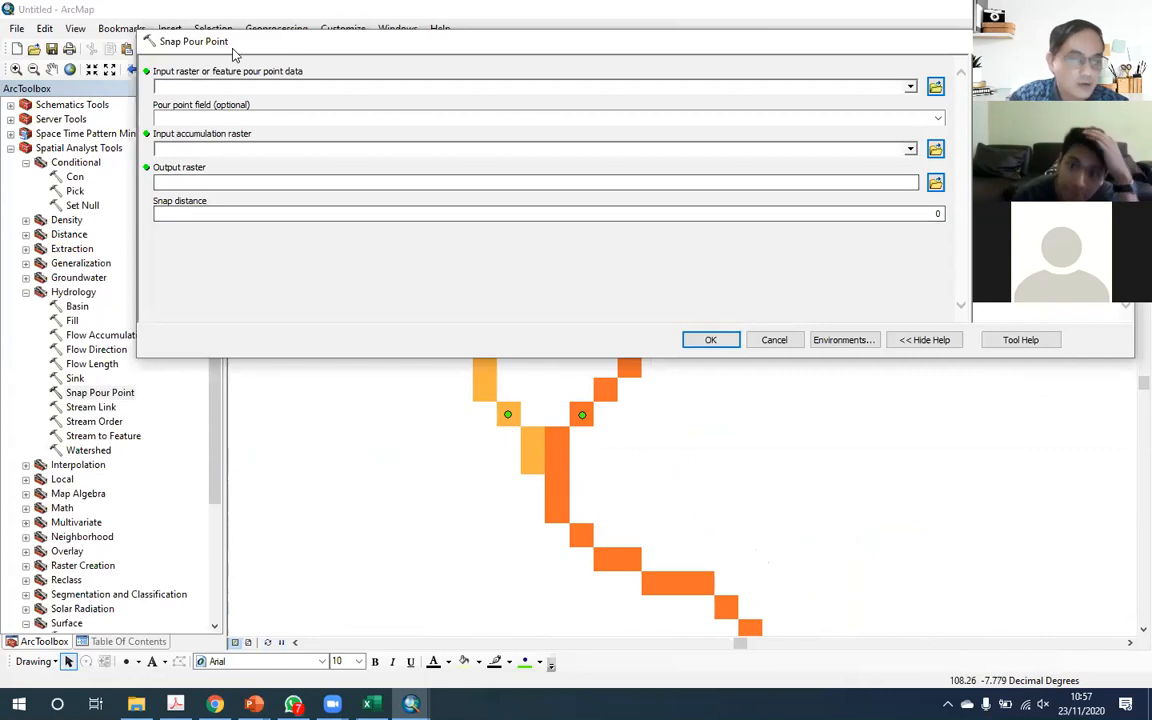
pyautogui.moveTo(239, 46); pyautogui.dragTo(221, 97)
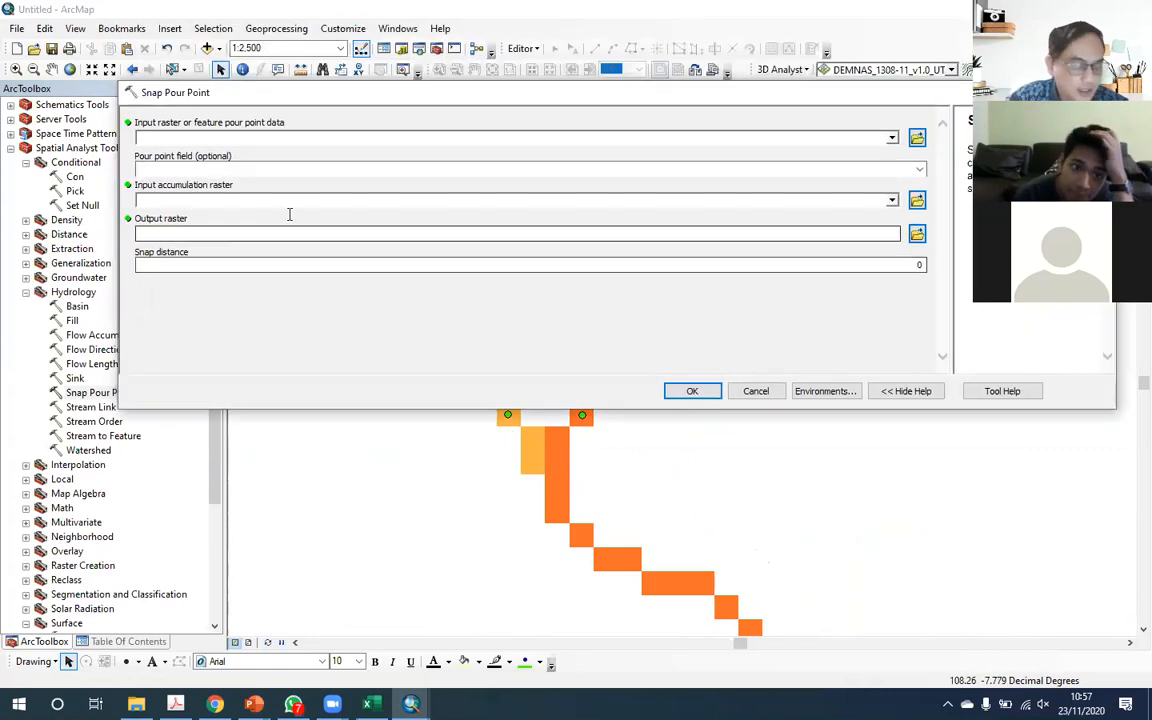
pyautogui.moveTo(274, 102); pyautogui.dragTo(301, 116)
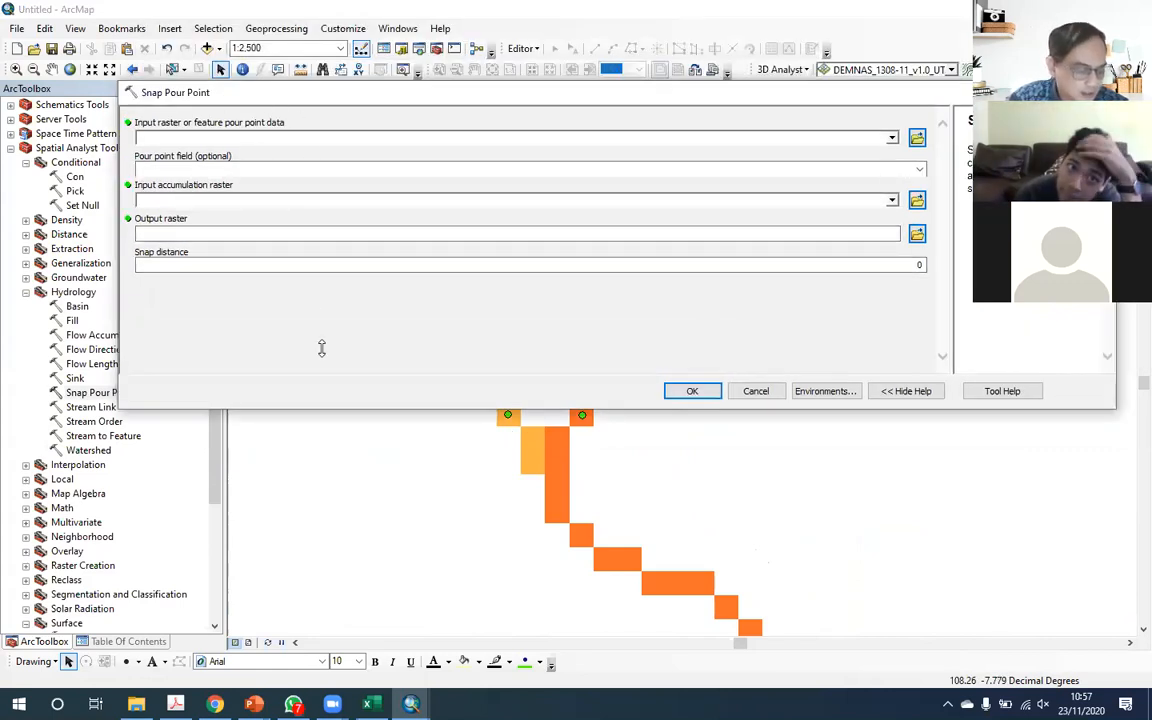
pyautogui.click(102, 644)
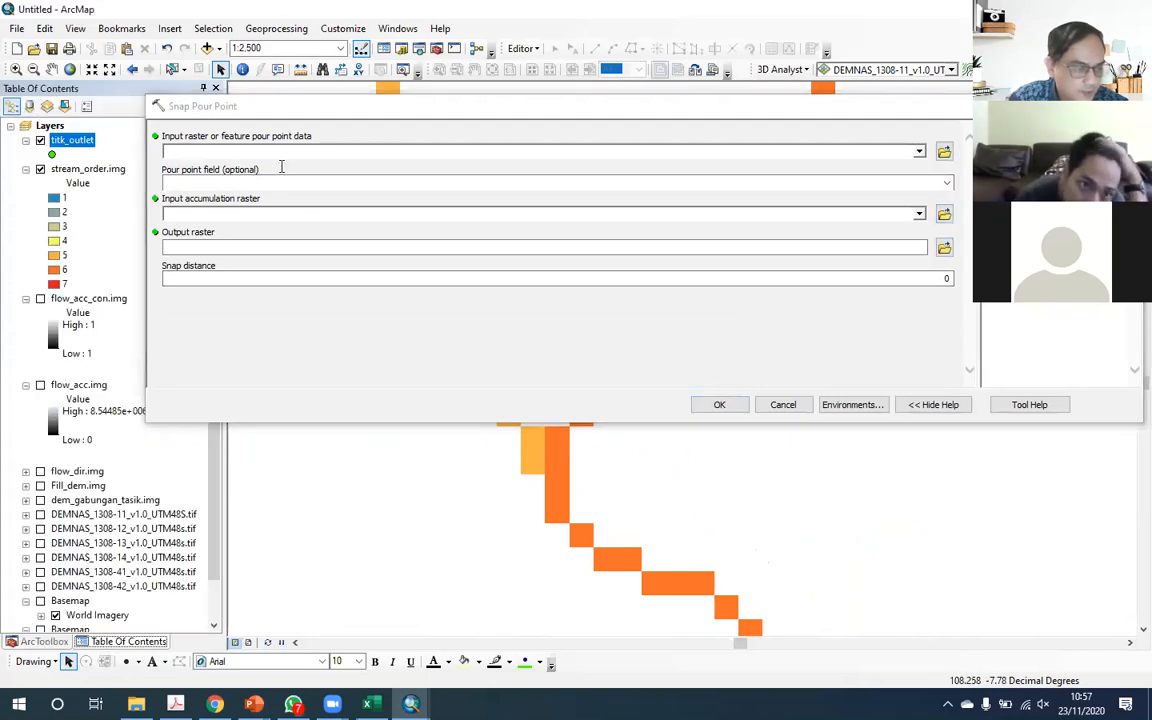
pyautogui.moveTo(301, 111); pyautogui.dragTo(339, 113)
pyautogui.moveTo(82, 142); pyautogui.dragTo(280, 154)
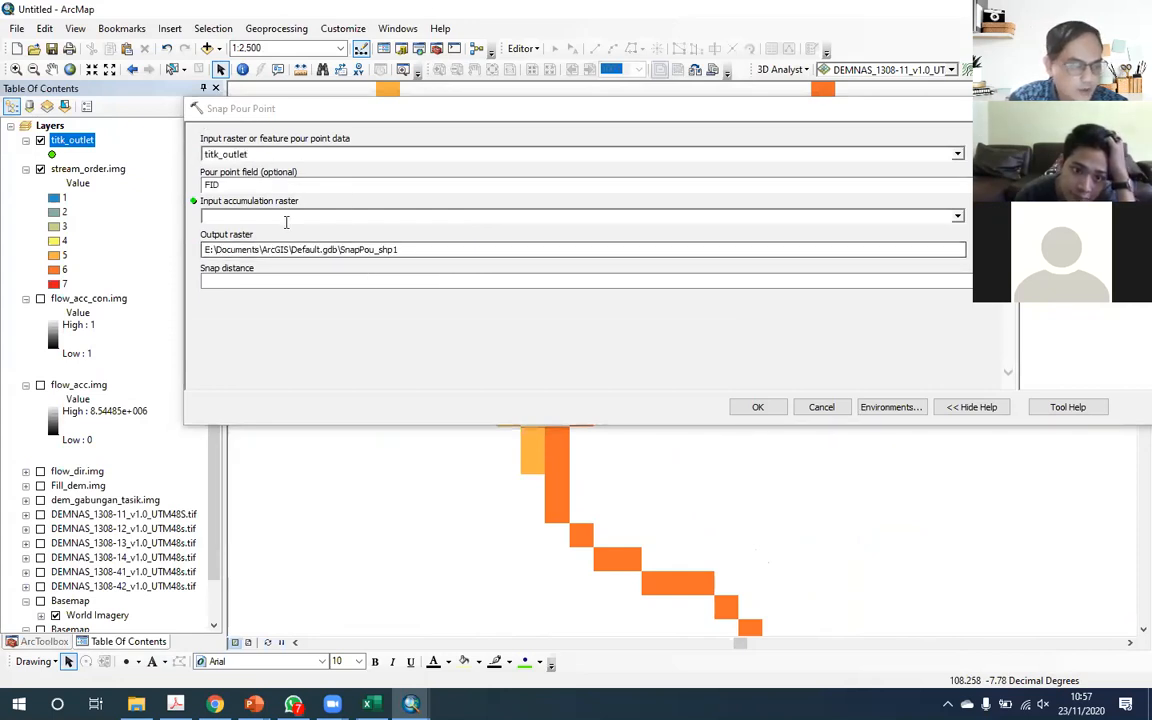
pyautogui.moveTo(82, 385); pyautogui.dragTo(230, 215)
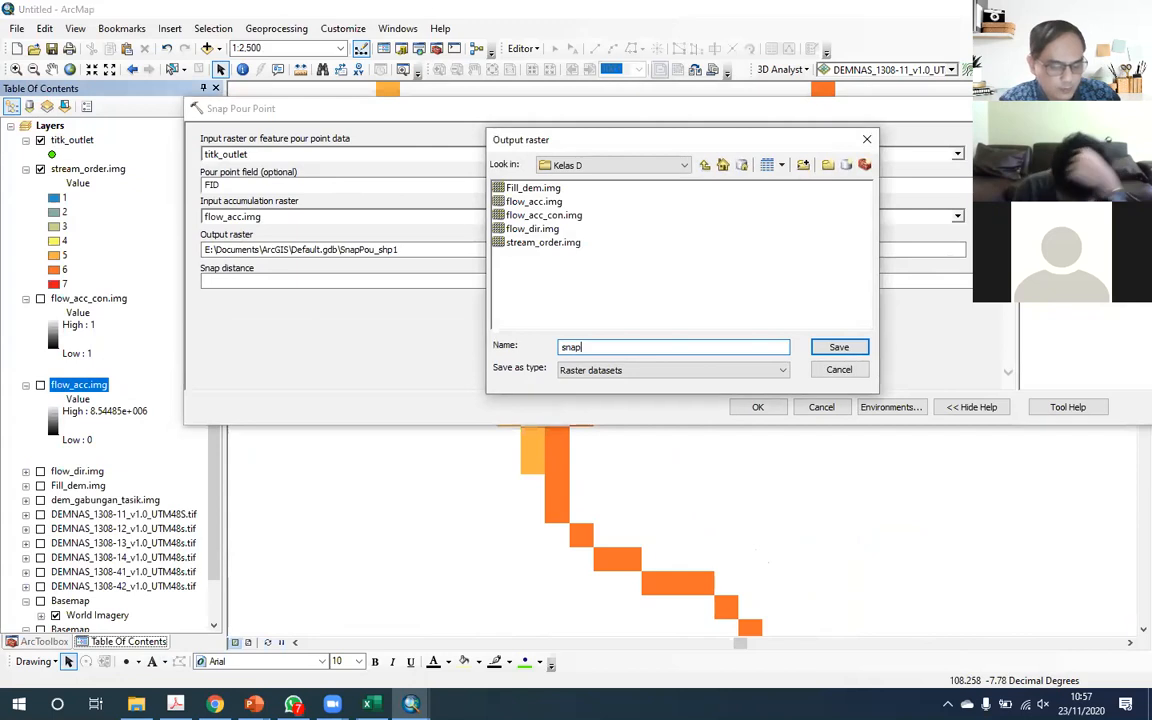
# Step: Run Snap Pour Point with the output raster snap_point.img in the Kelas D folder, and hide the titk_outlet layer
pyautogui.write('img')
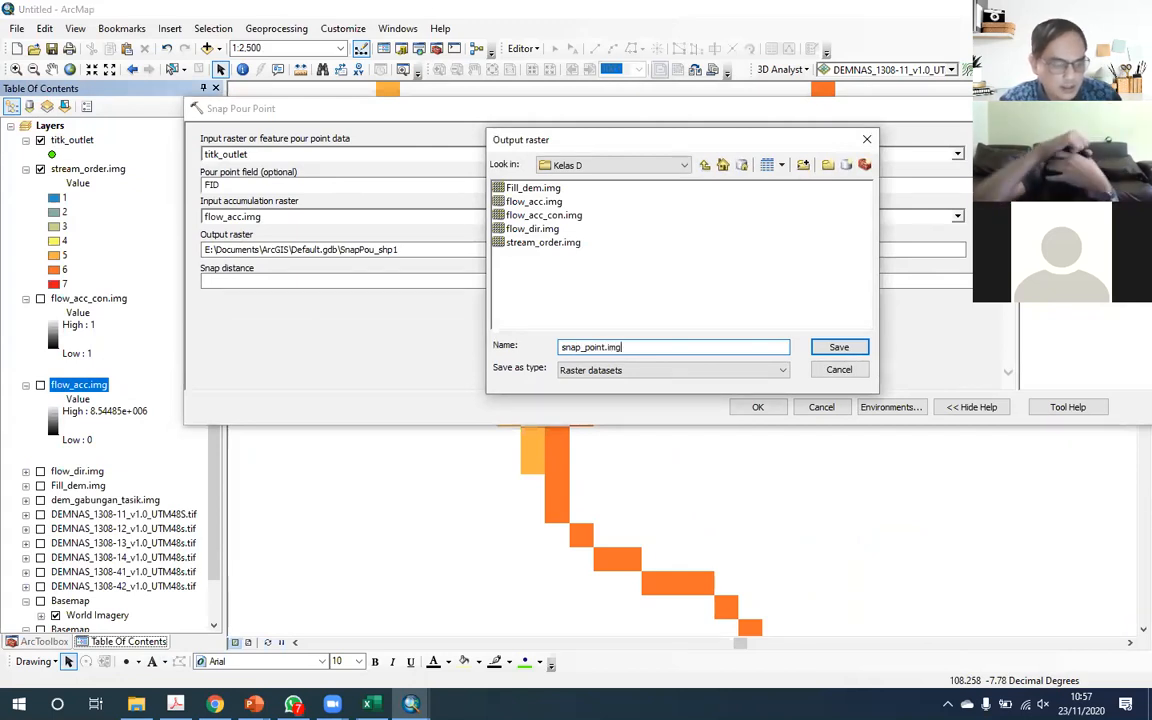
pyautogui.press('Return')
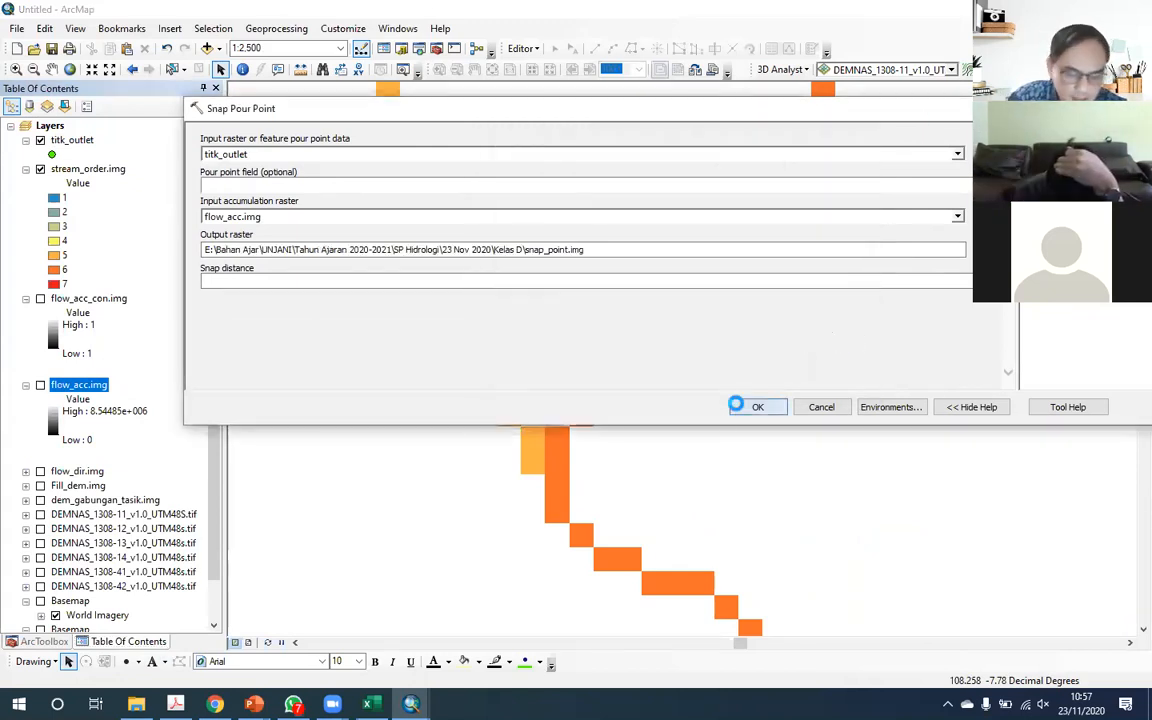
pyautogui.click(745, 407)
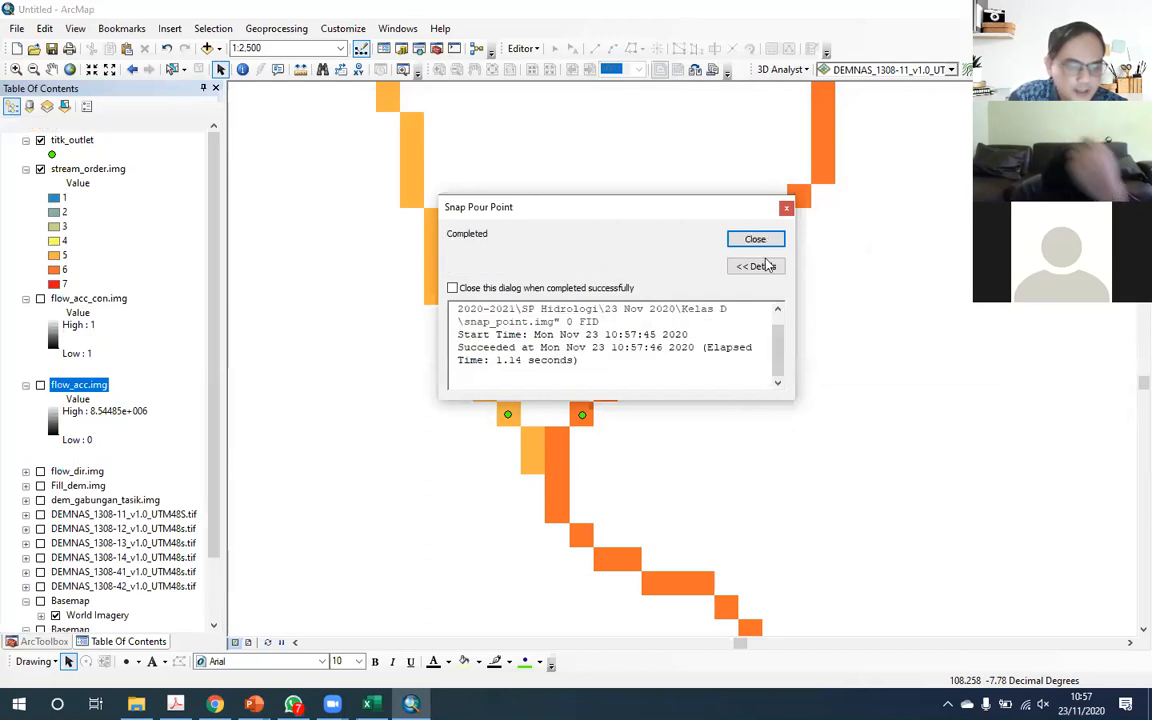
pyautogui.click(755, 241)
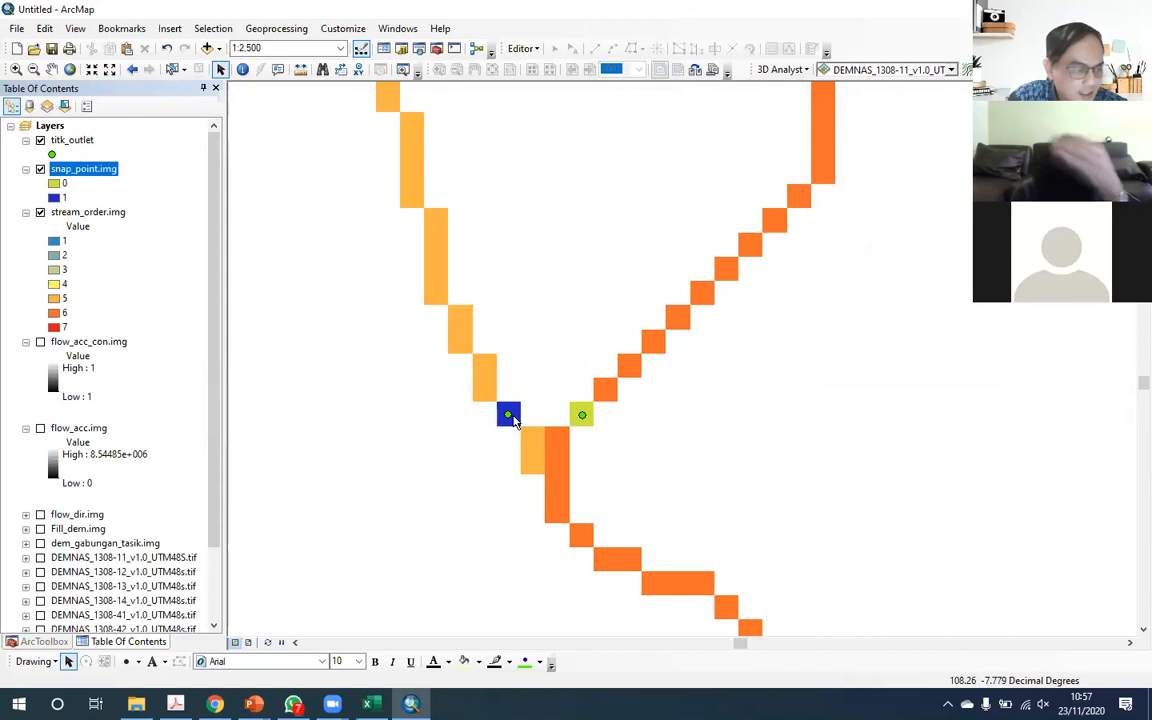
pyautogui.click(39, 140)
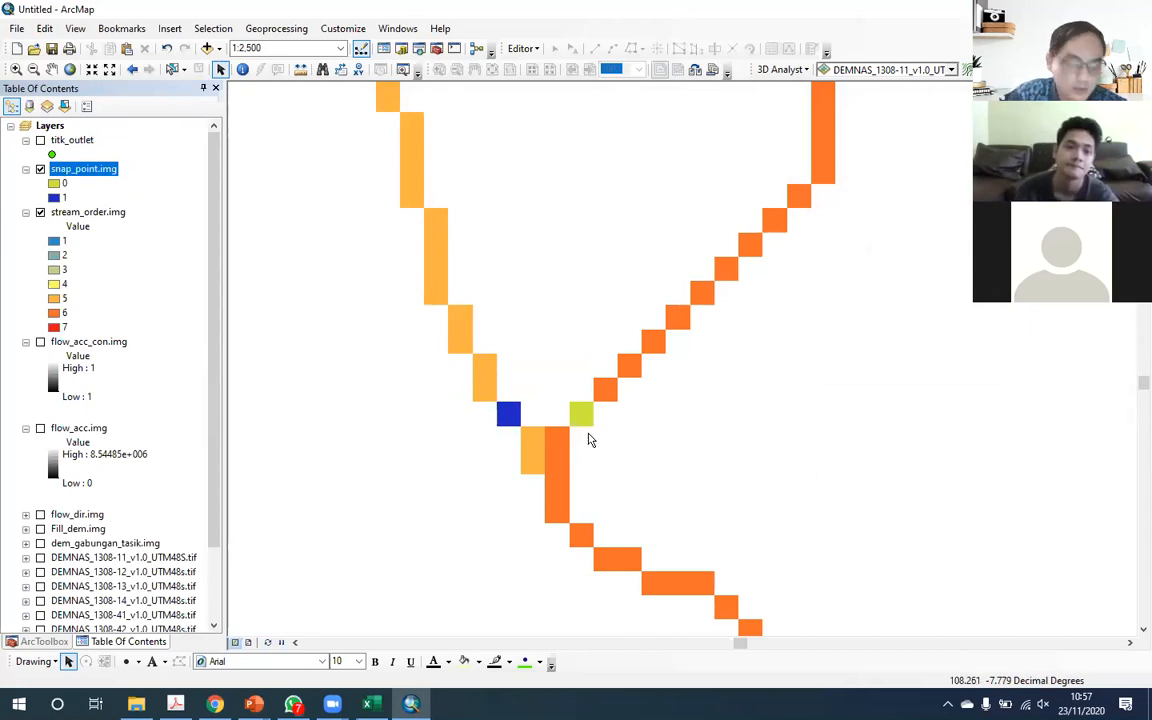
# Step: Open the Watershed tool with flow_dir.img as the flow direction raster and snap_point.img as the pour point data
pyautogui.click(44, 641)
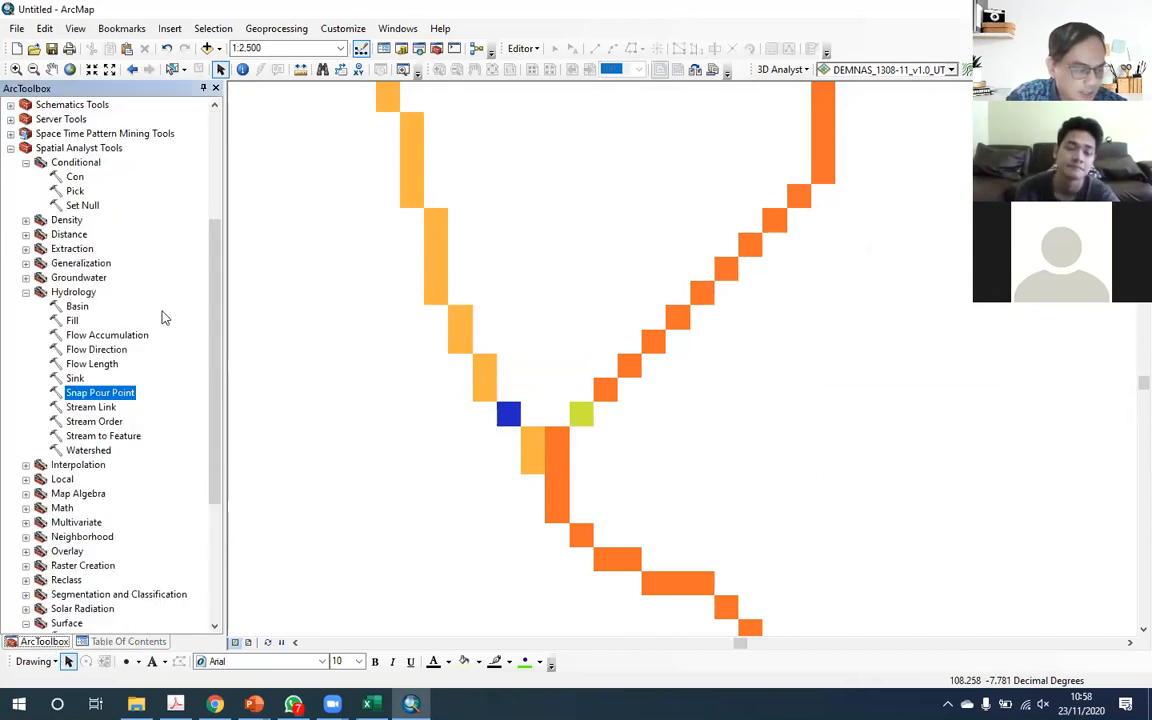
pyautogui.scroll(-5, 620, 412)
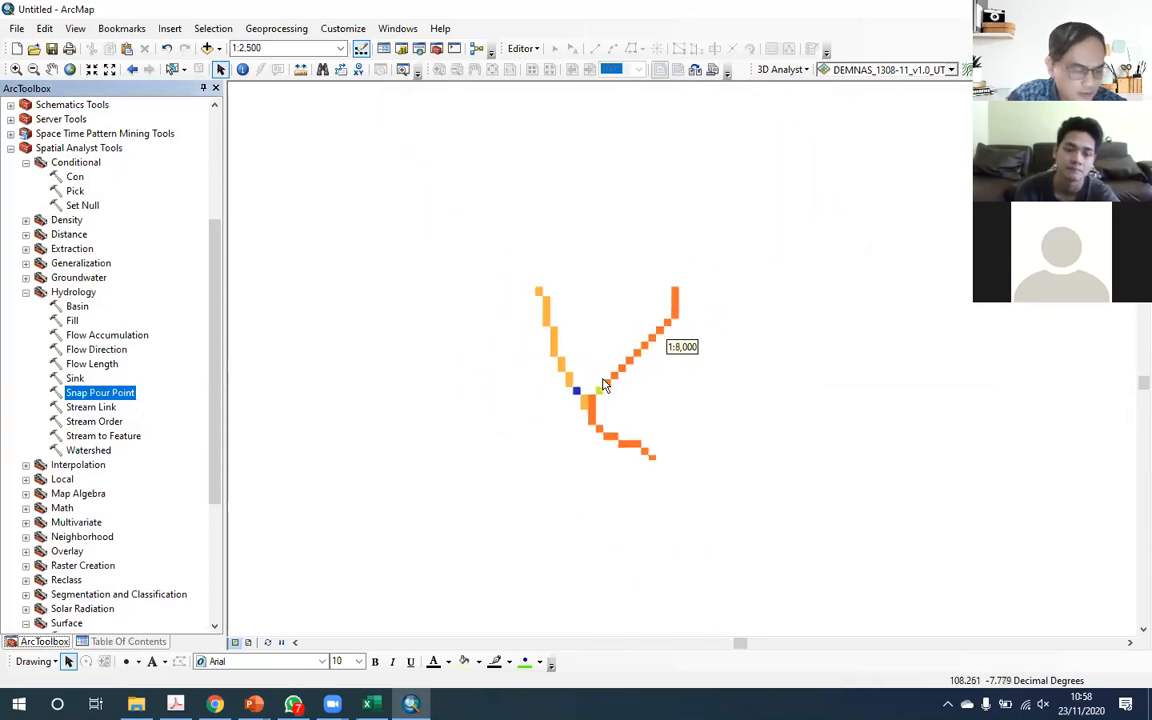
pyautogui.scroll(-3, 600, 410)
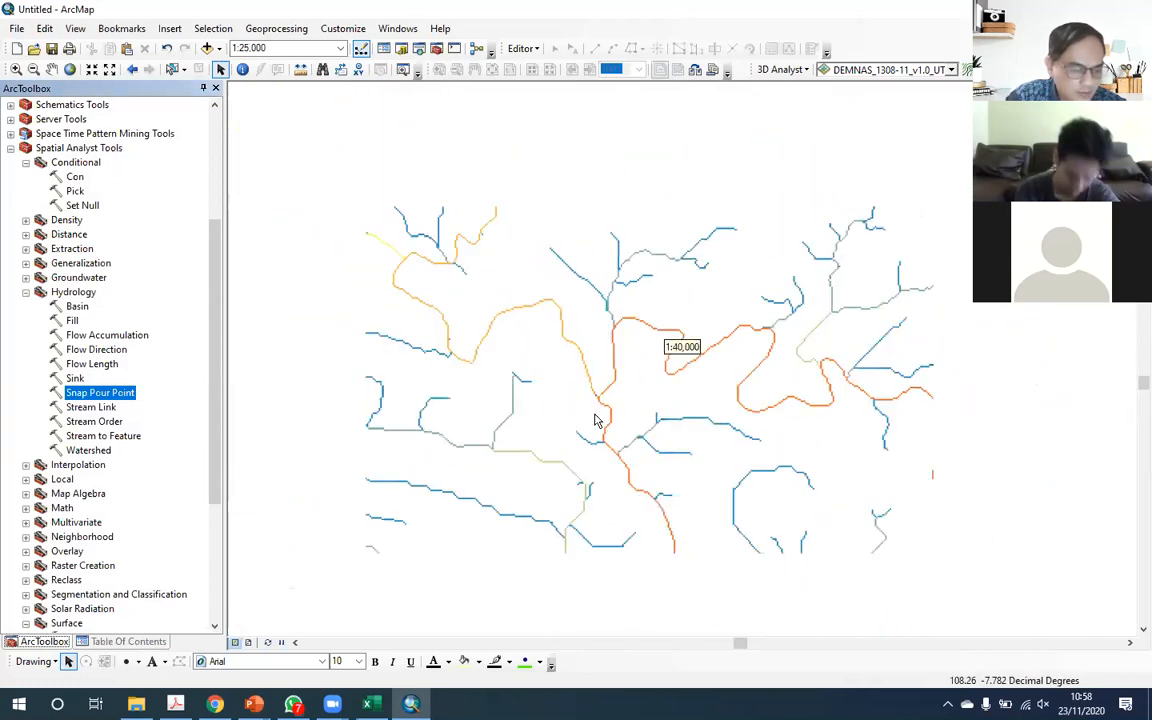
pyautogui.moveTo(612, 393); pyautogui.dragTo(514, 478)
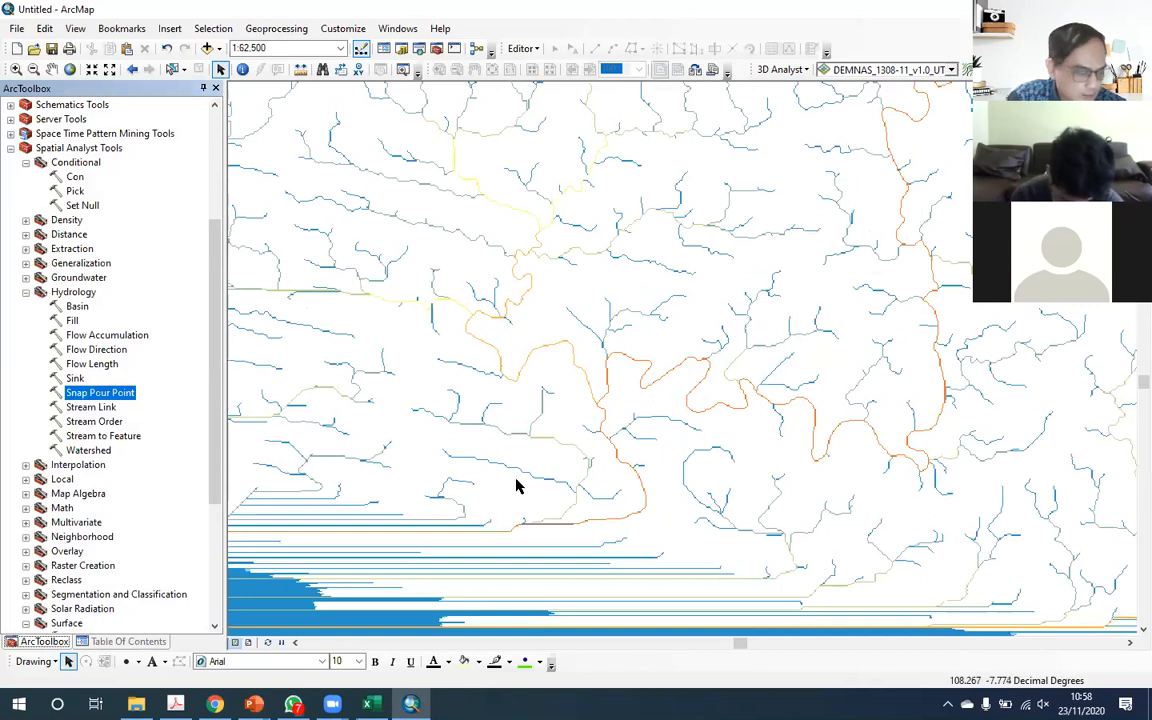
pyautogui.doubleClick(97, 451)
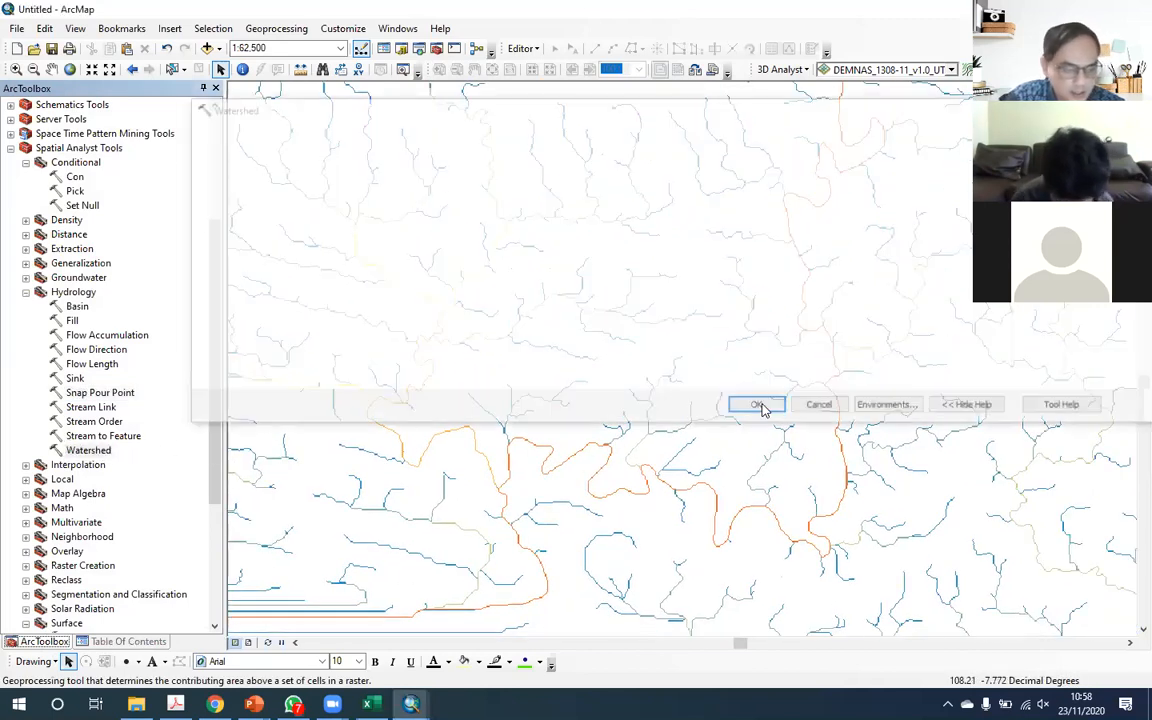
pyautogui.moveTo(504, 118); pyautogui.dragTo(623, 116)
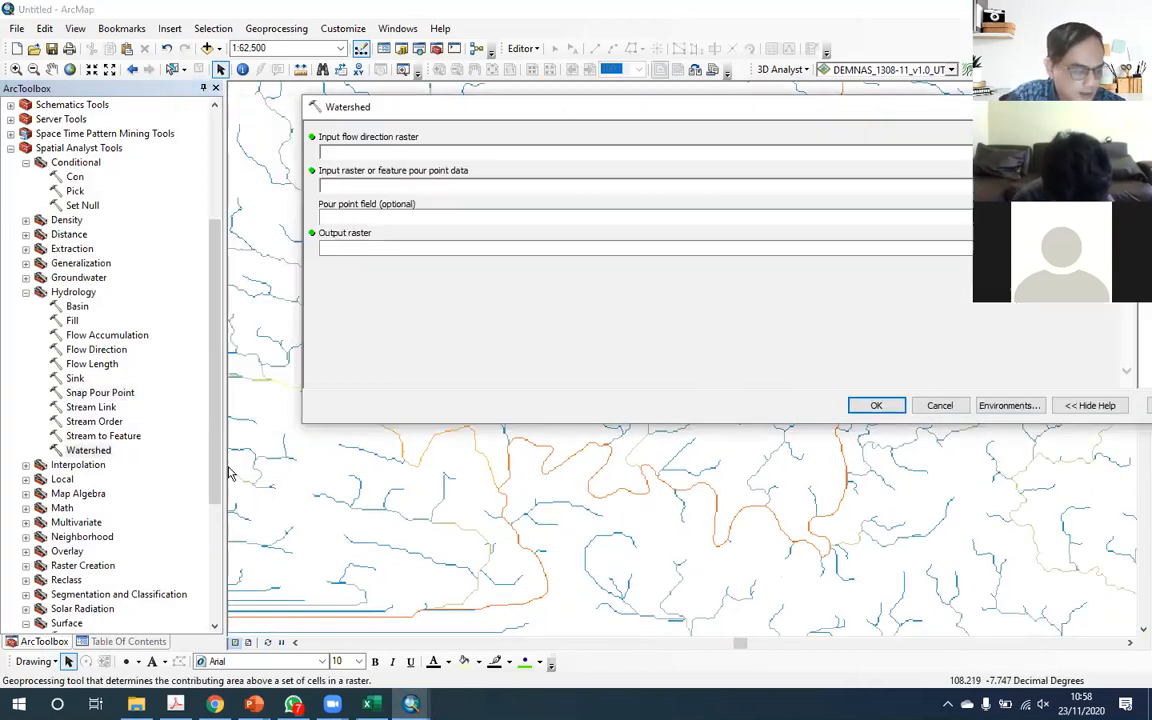
pyautogui.click(120, 641)
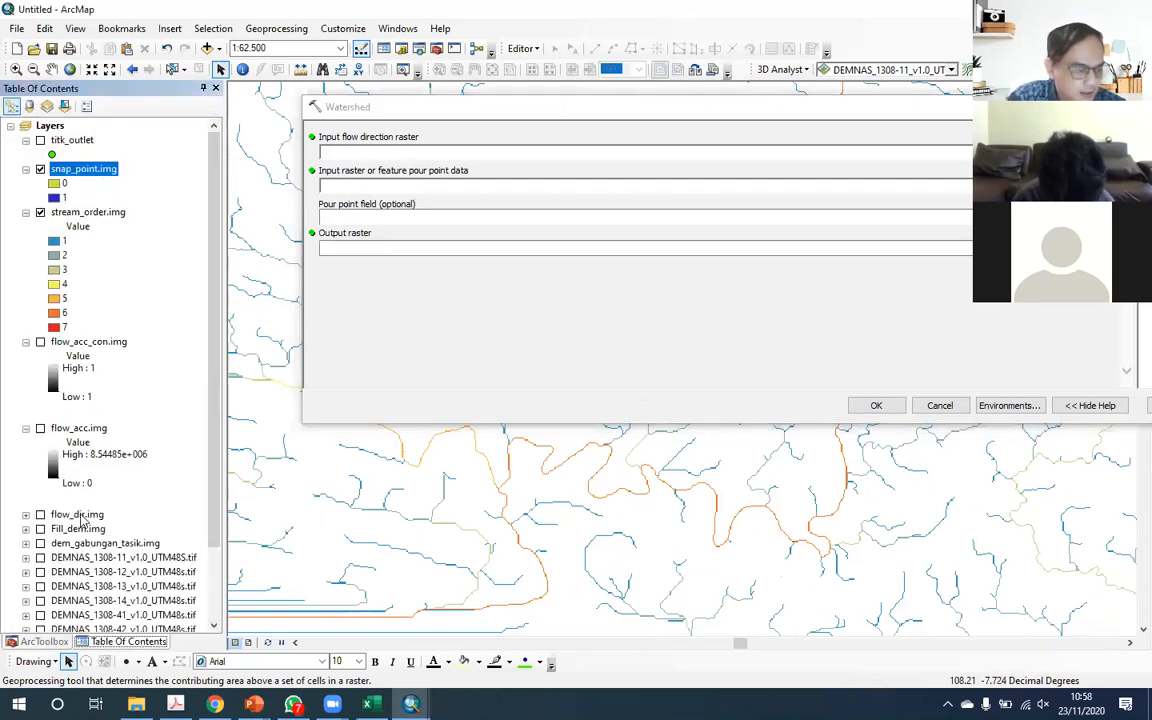
pyautogui.moveTo(80, 515); pyautogui.dragTo(412, 150)
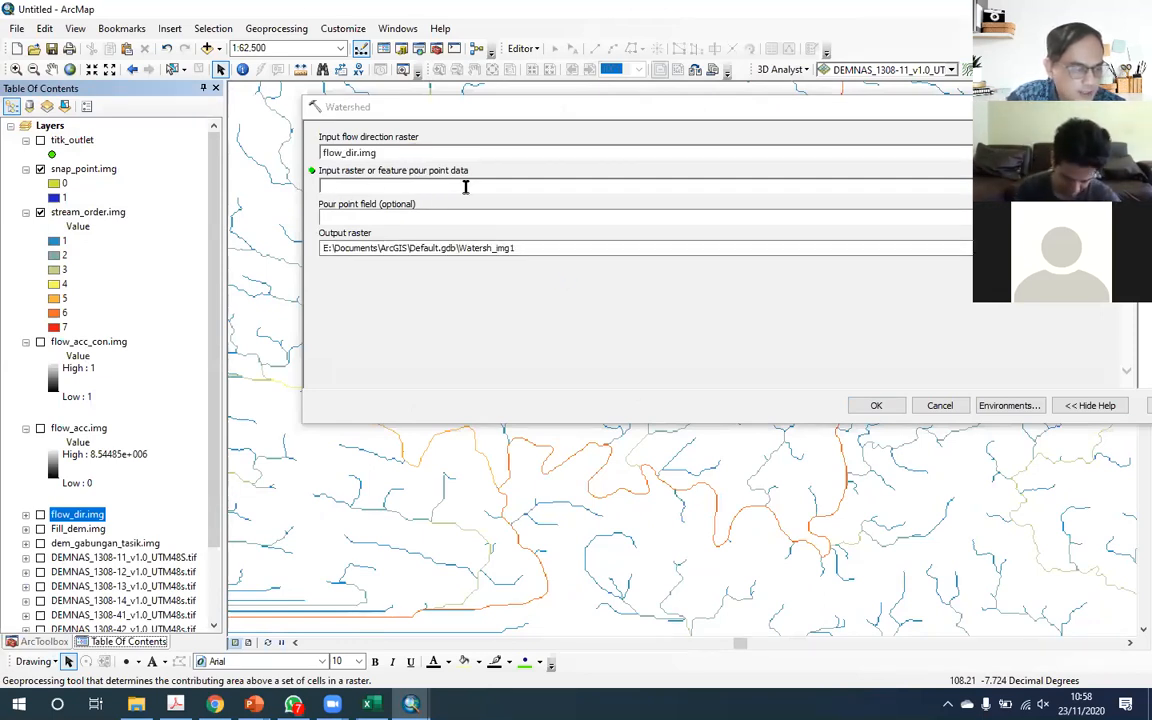
pyautogui.moveTo(88, 177); pyautogui.dragTo(332, 184)
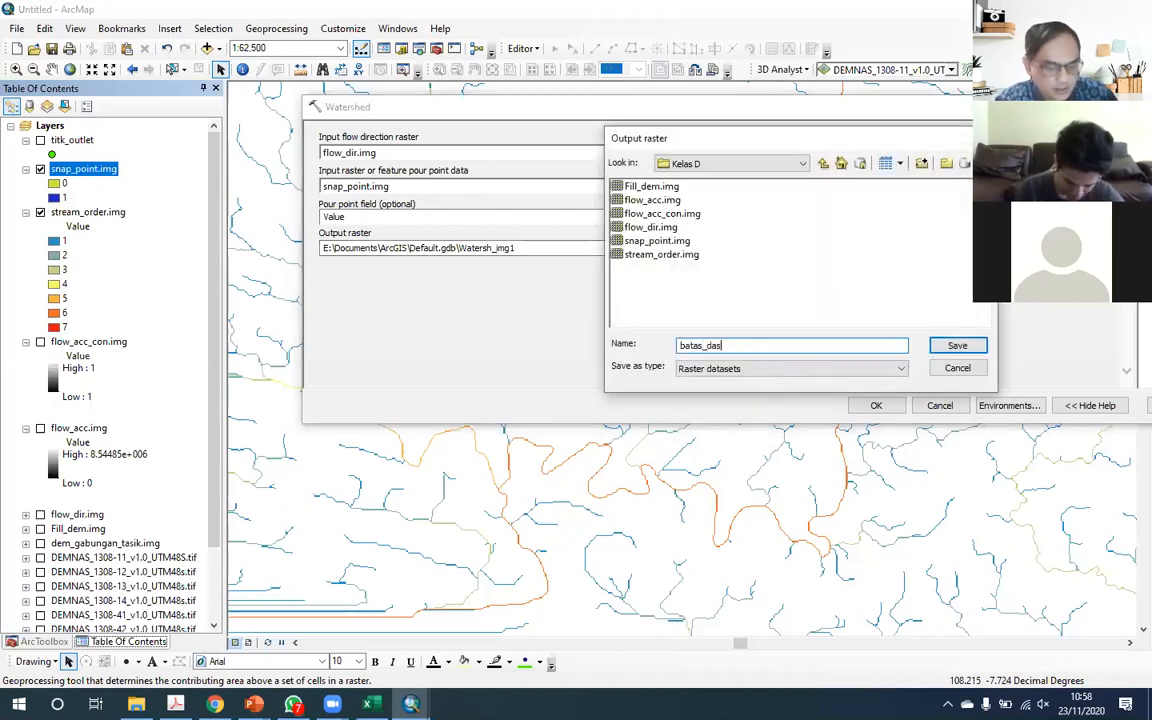
# Step: Run Watershed with the output raster batas_das.img in the Kelas D folder, and view both watersheds in full
pyautogui.press('Return')
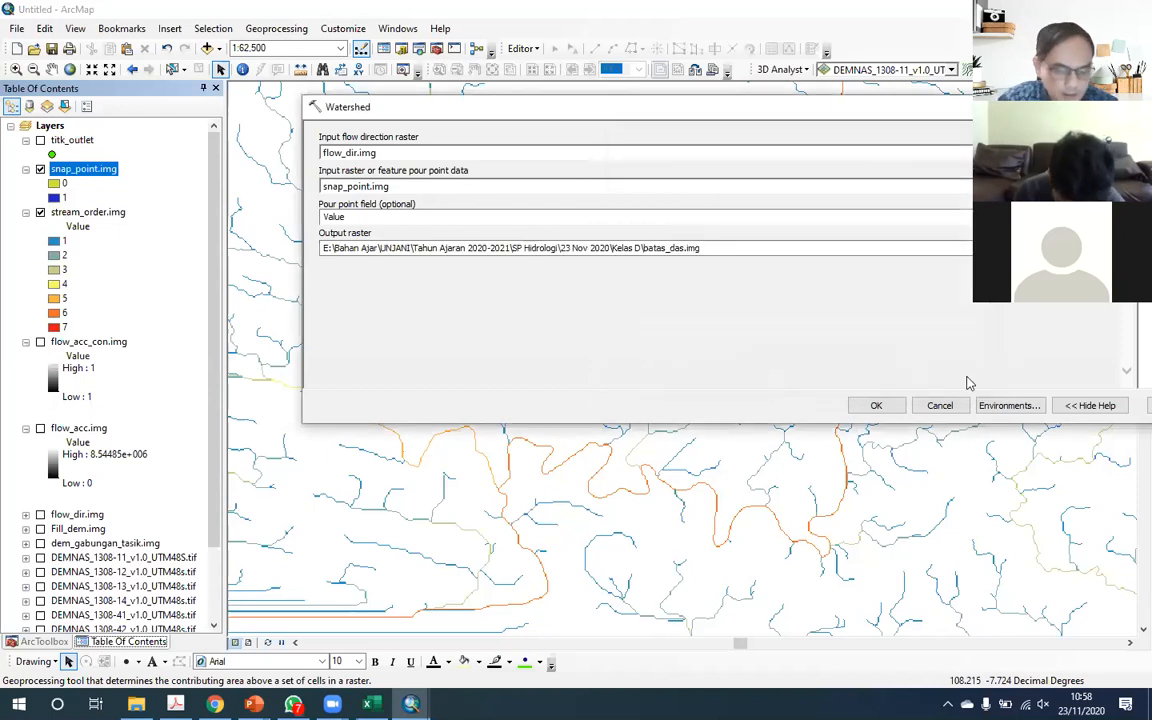
pyautogui.click(875, 405)
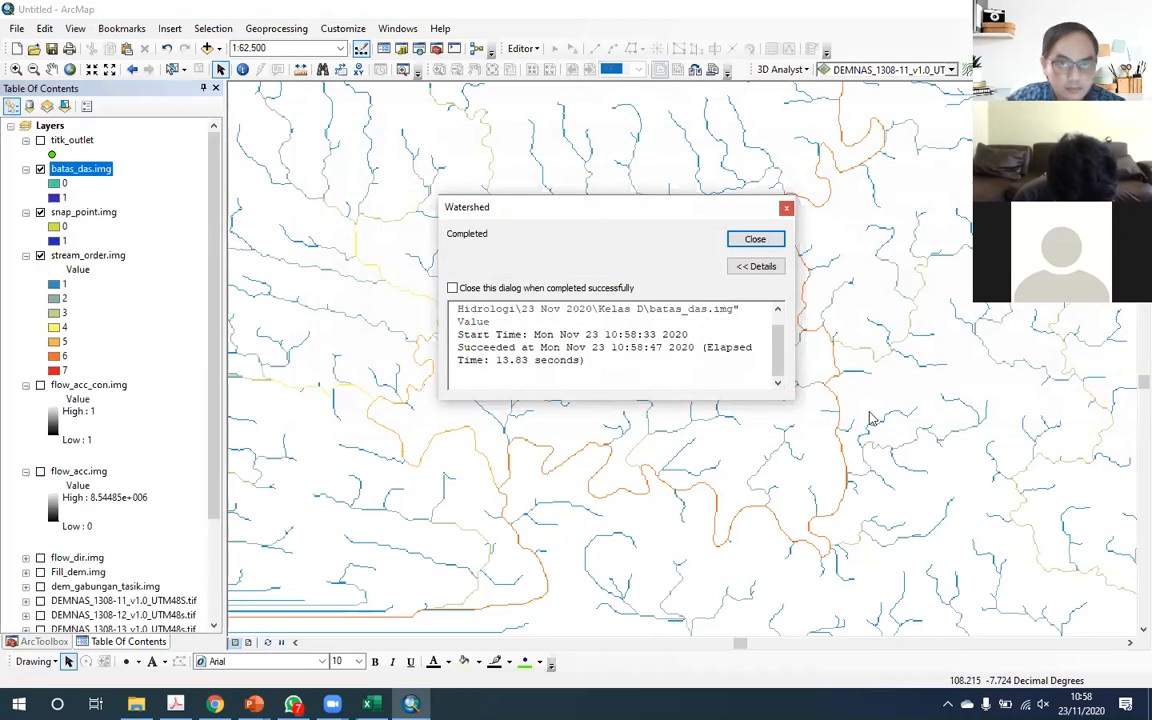
pyautogui.click(778, 244)
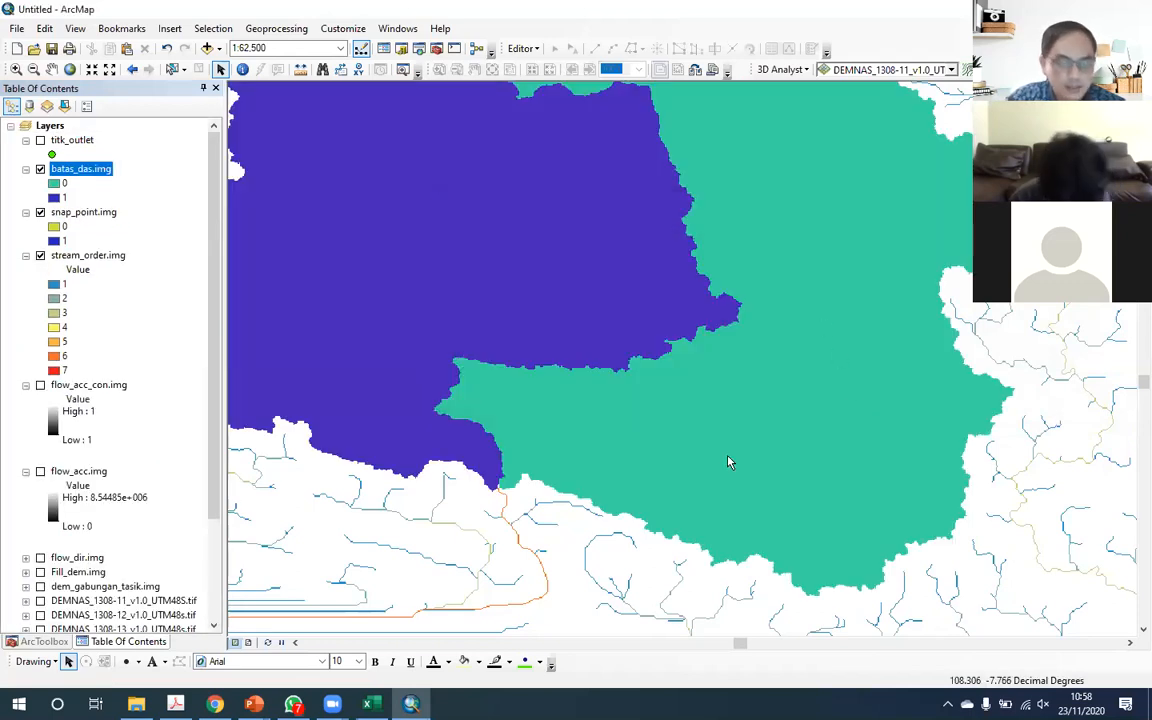
pyautogui.scroll(5, 666, 445)
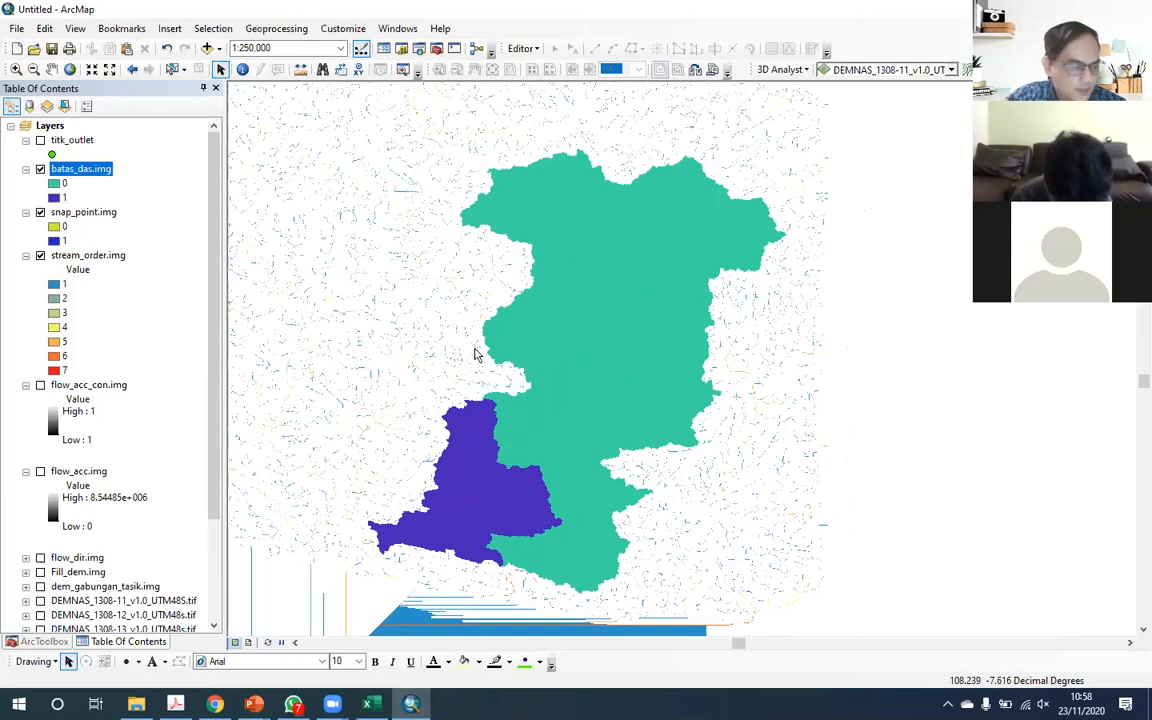
# Step: Open the attribute table of batas_das.img and copy the cell count 1291075 of value 0 into cell M16 in Excel
pyautogui.rightClick(81, 174)
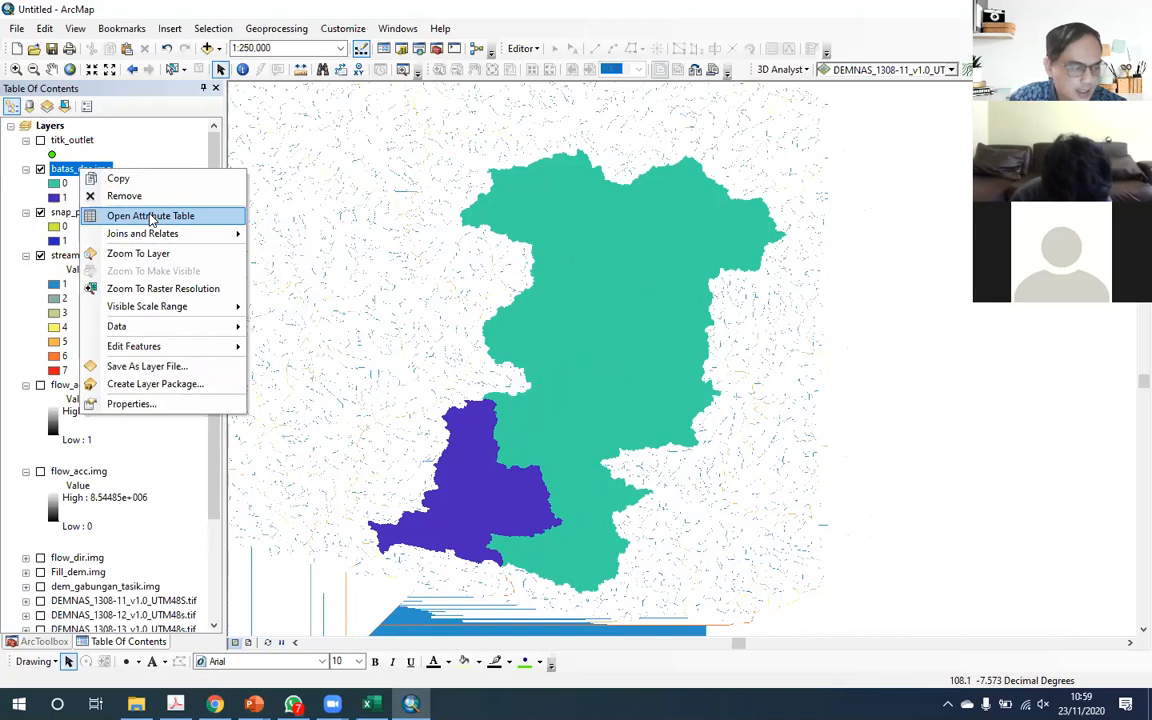
pyautogui.click(151, 216)
pyautogui.click(390, 492)
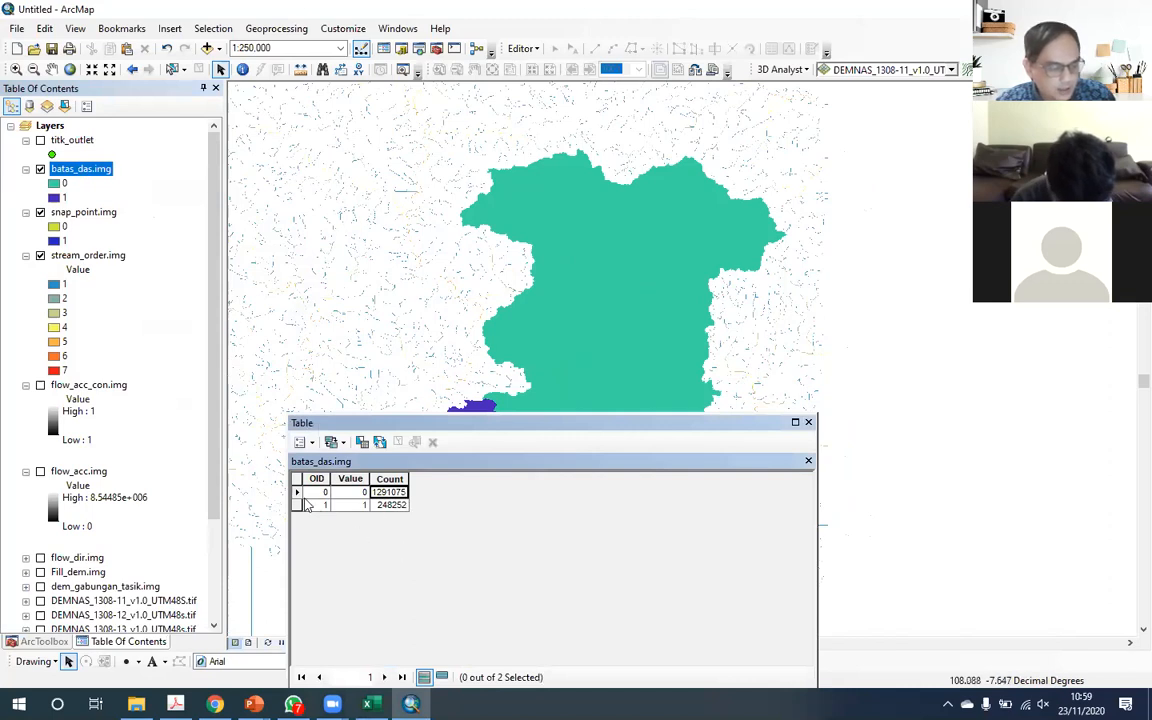
pyautogui.click(297, 494)
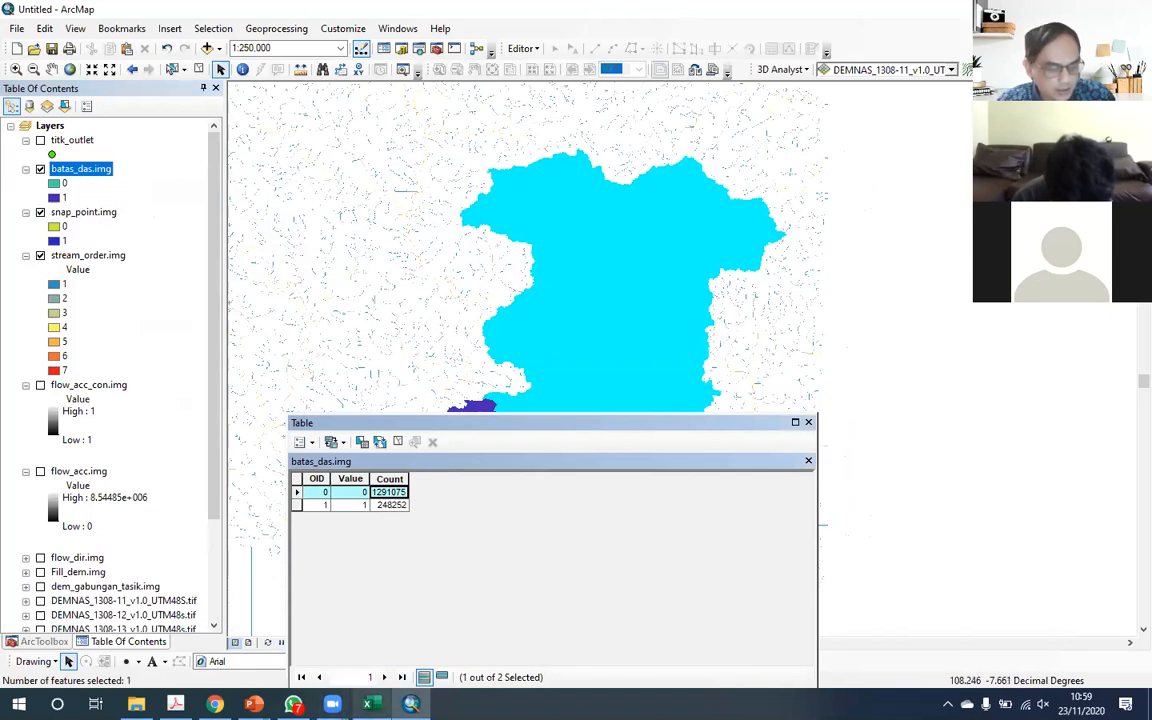
pyautogui.click(372, 704)
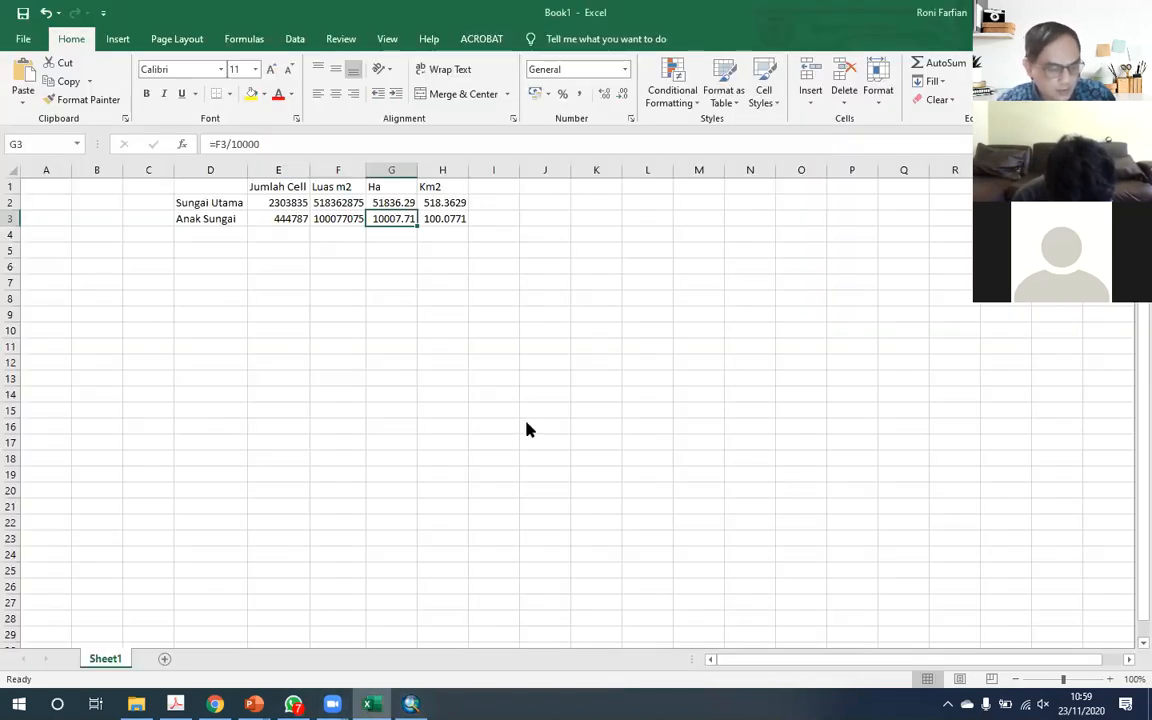
pyautogui.write('1291075')
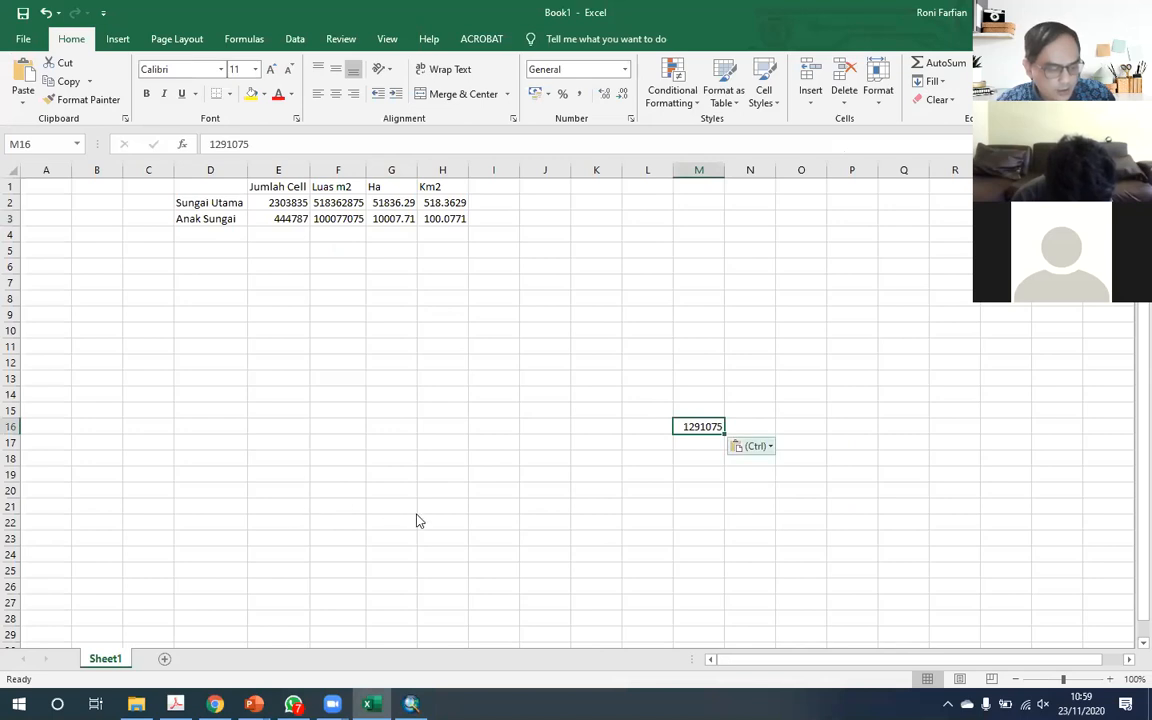
pyautogui.press('ctrl')
pyautogui.click(685, 428)
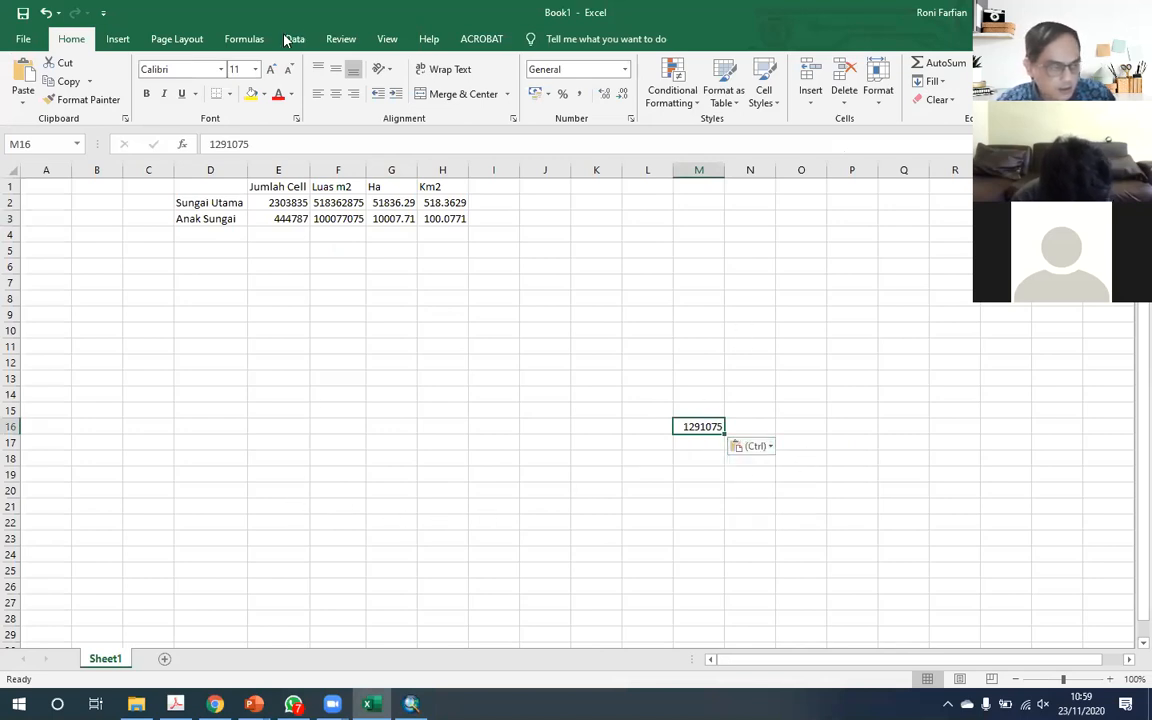
# Step: Switch back to ArcMap, pick the count of the value 1 row in the table, and clear the selected features
pyautogui.hotkey('alt', 'Tab')
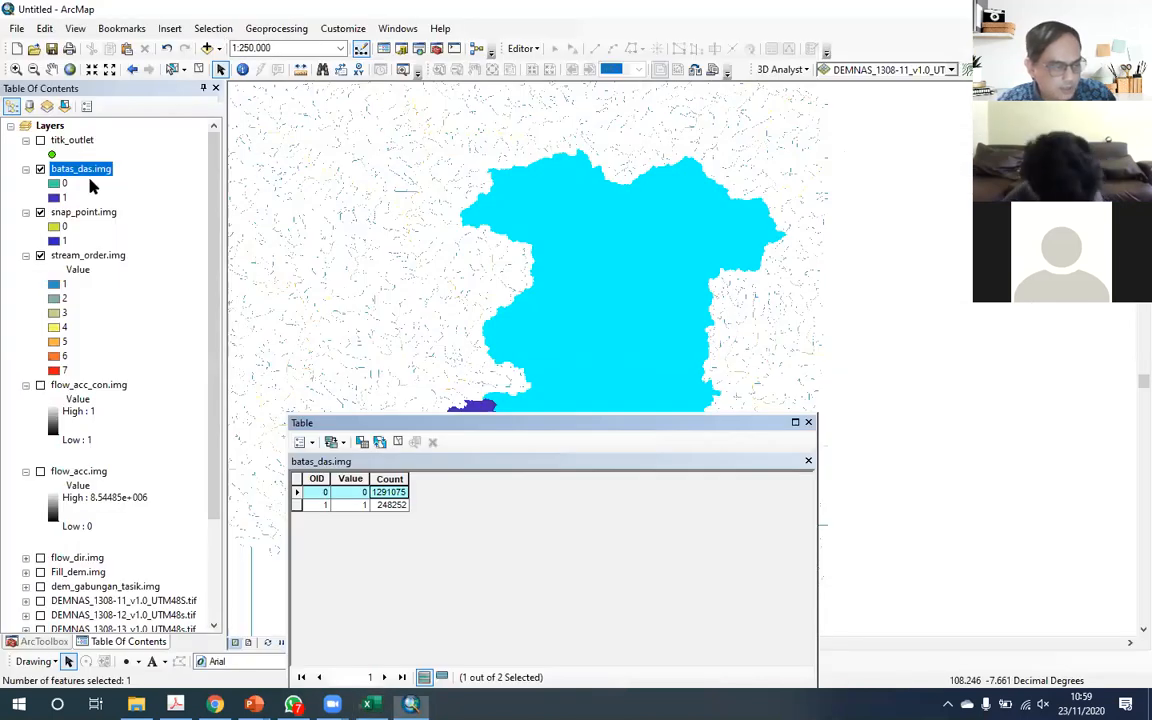
pyautogui.click(297, 505)
pyautogui.click(213, 29)
pyautogui.click(300, 157)
# Step: Check the raster cell size of batas_das.img in its layer properties, and leave the properties unchanged
pyautogui.rightClick(87, 170)
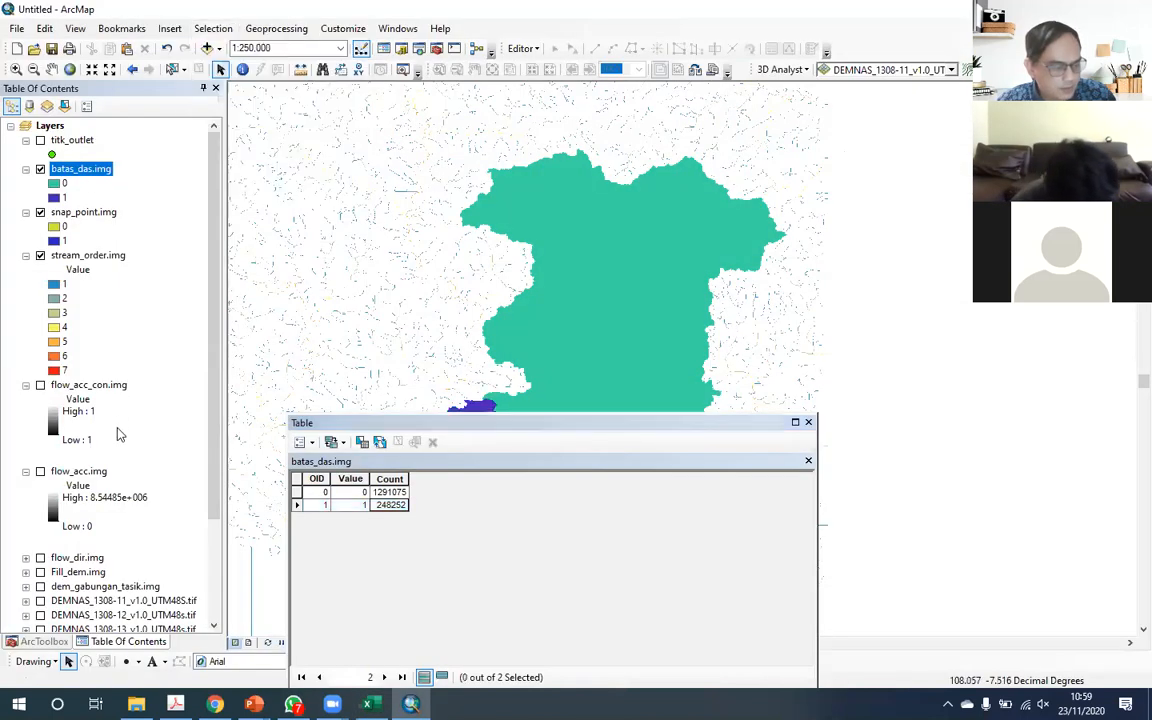
pyautogui.click(136, 404)
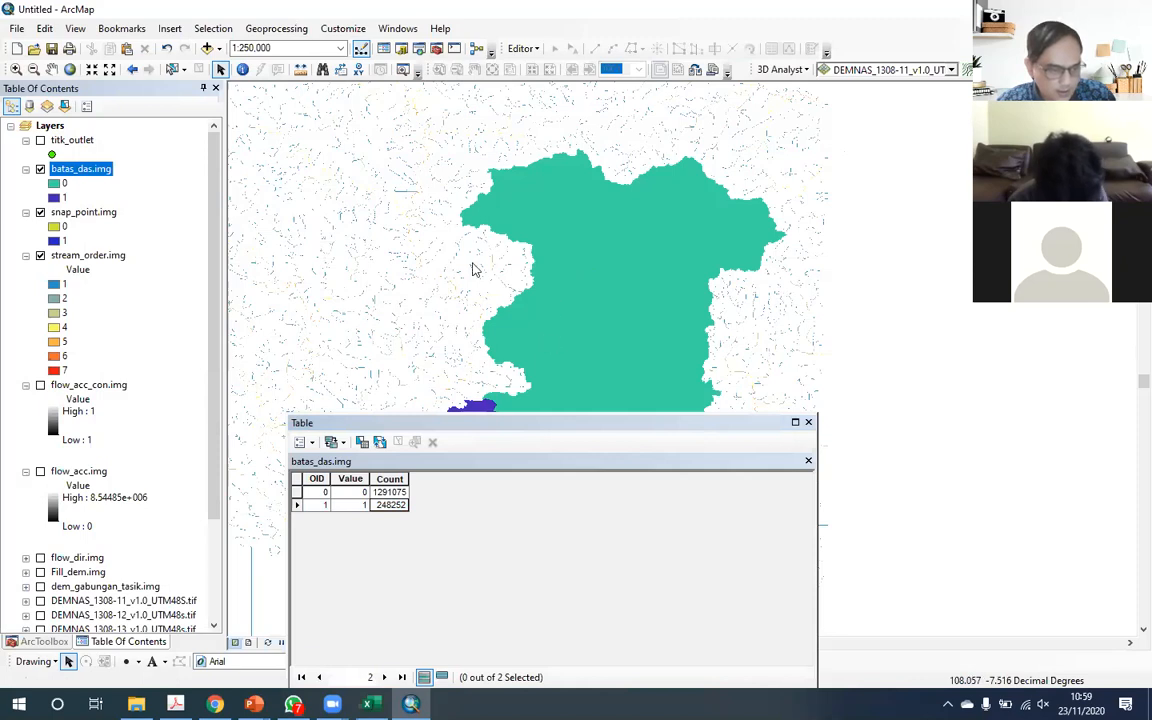
pyautogui.click(502, 270)
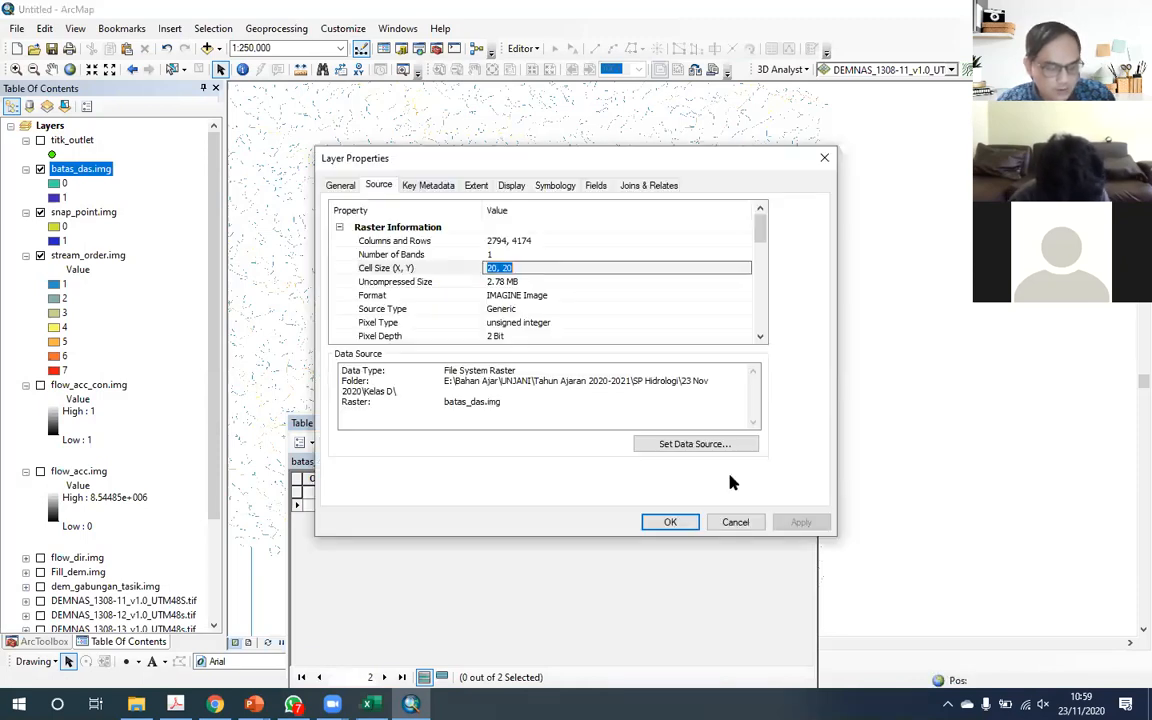
pyautogui.click(743, 526)
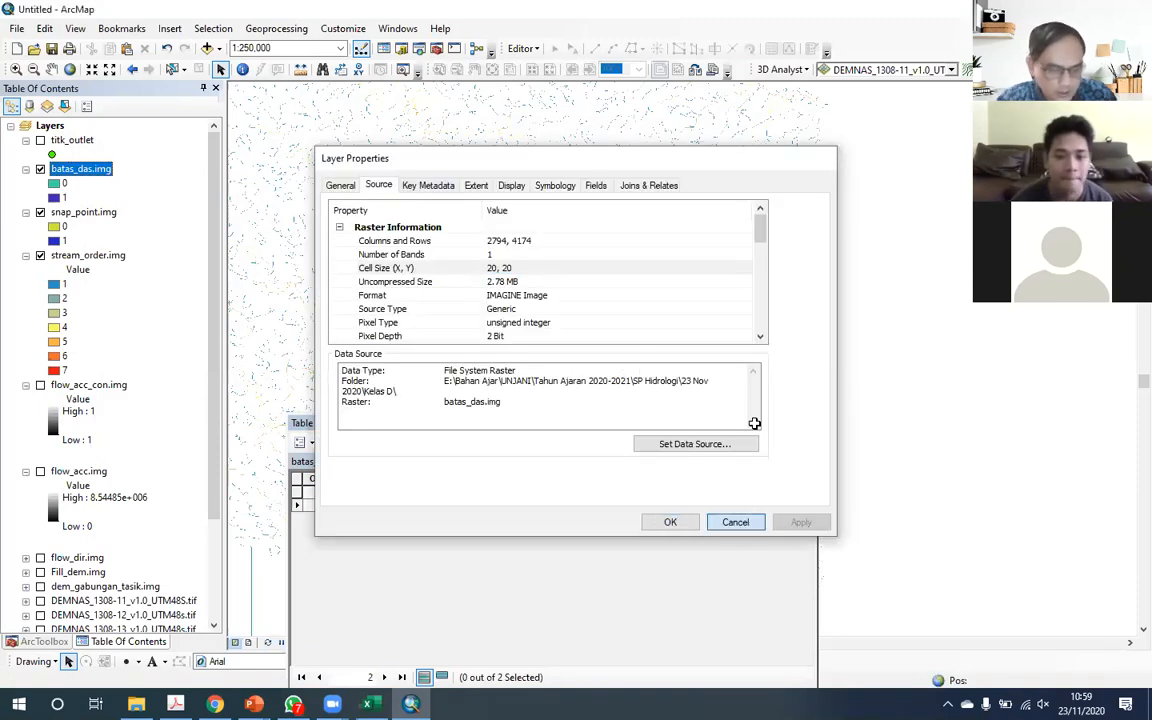
# Step: Switch to Excel, put the second cell count 248252 in M17, and enter =M16*20*20 in N16
pyautogui.hotkey('alt', 'Tab')
pyautogui.click(753, 426)
pyautogui.write('=')
pyautogui.press('Left')
pyautogui.write('*')
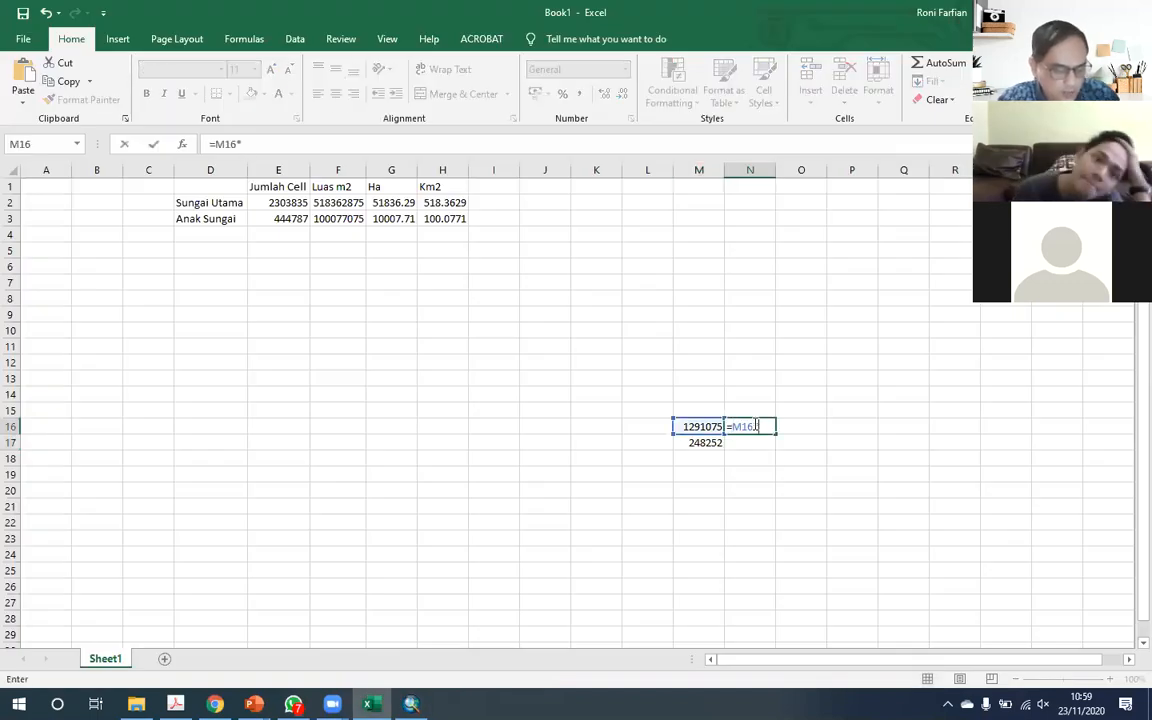
pyautogui.write('20*20')
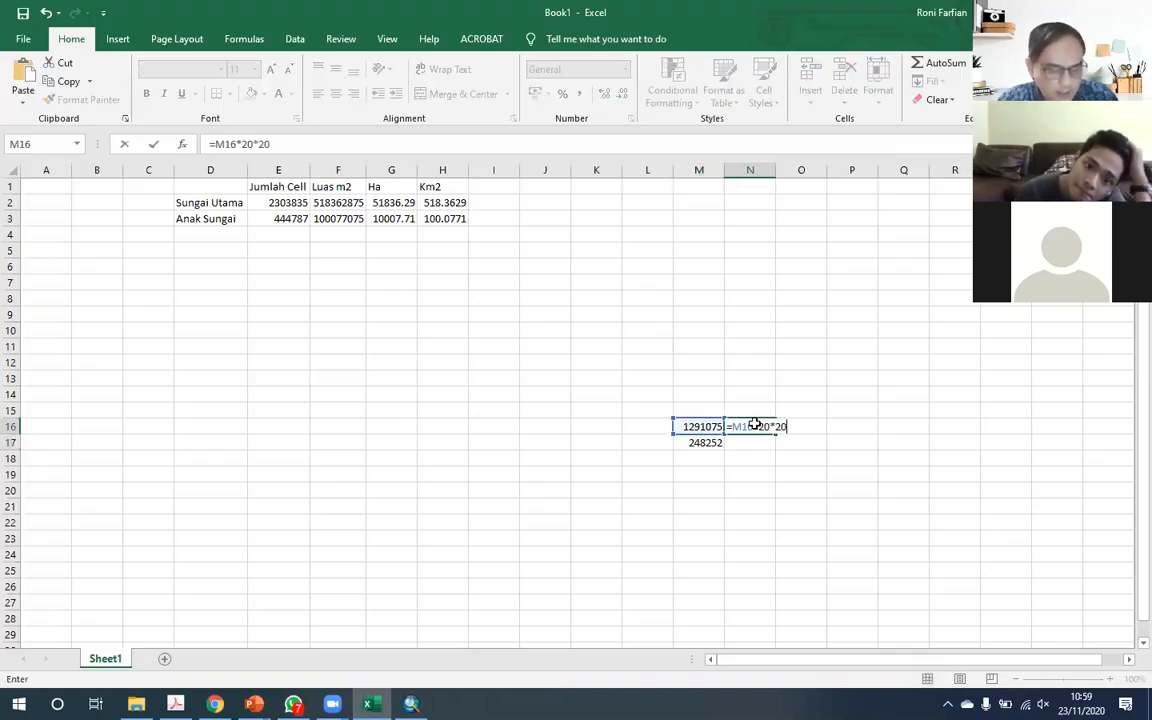
# Step: Label N15 as m2 and copy the area formula from N16 down to N17
pyautogui.press('Up')
pyautogui.write('m2')
pyautogui.press('Return')
pyautogui.hotkey('ctrl', 'c')
pyautogui.press('Down')
pyautogui.hotkey('ctrl', 'v')
pyautogui.press('Escape')
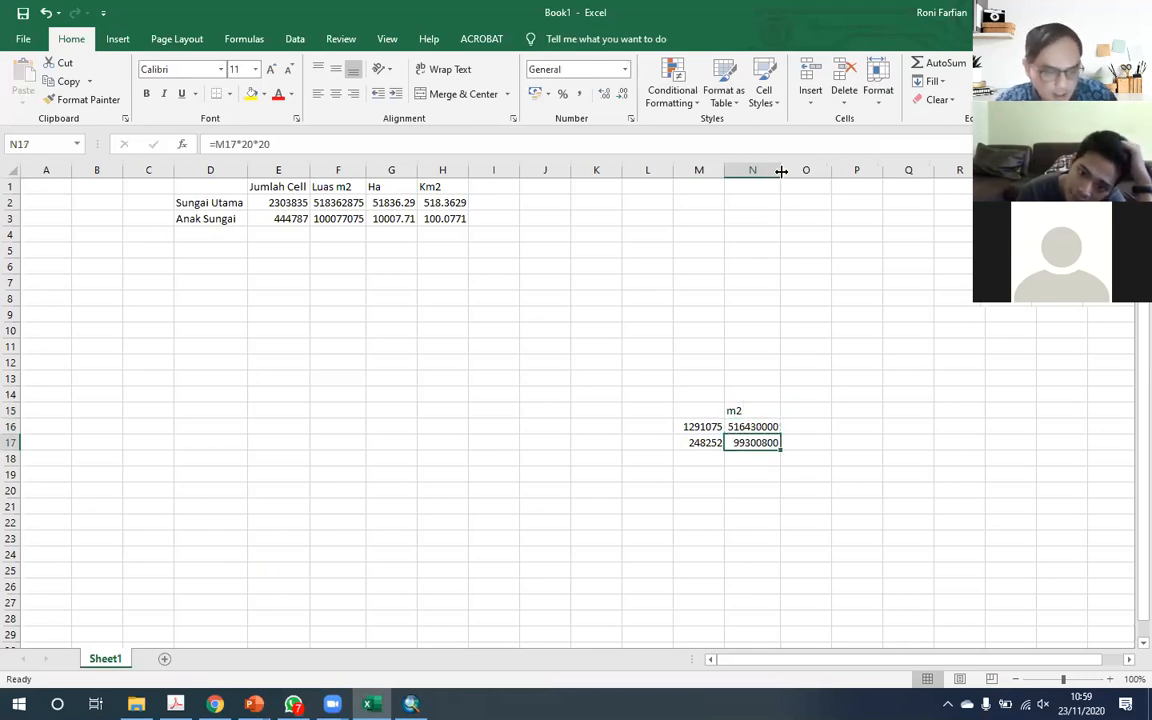
# Step: Label O15 as ha and enter =N16/1e4 in O16 to convert the area to hectares
pyautogui.press('Up')
pyautogui.press('Up')
pyautogui.press('Right')
pyautogui.write('ha')
pyautogui.press('Return')
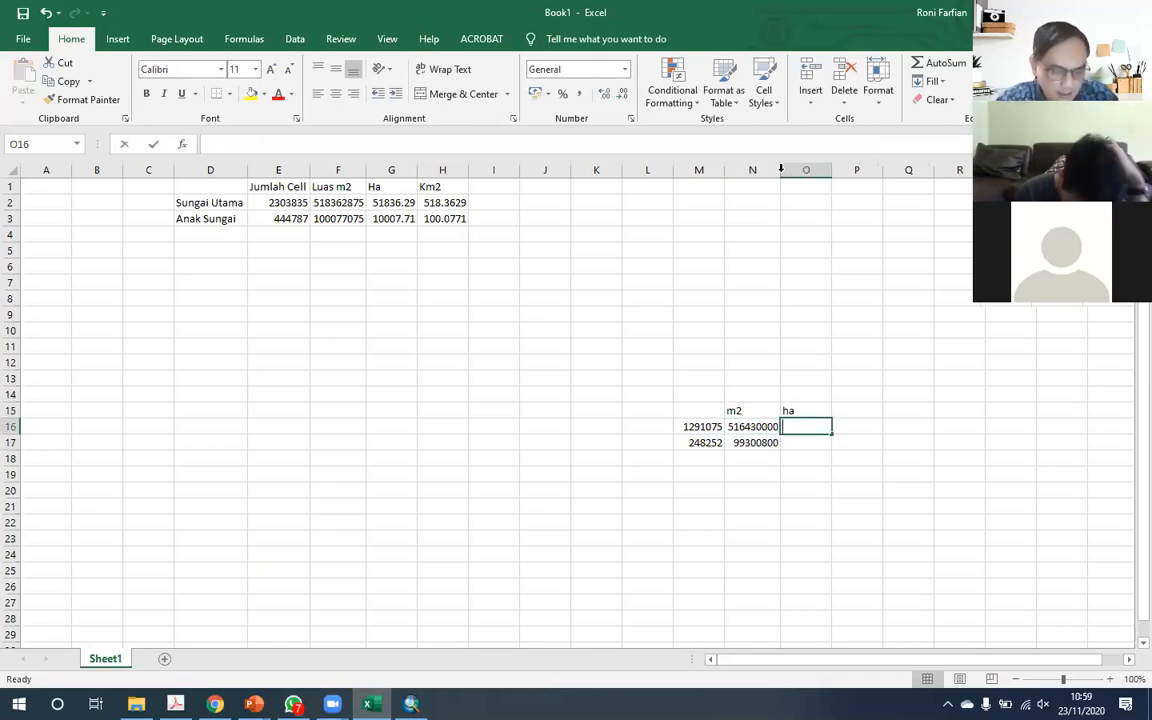
pyautogui.write('=N16/1e5')
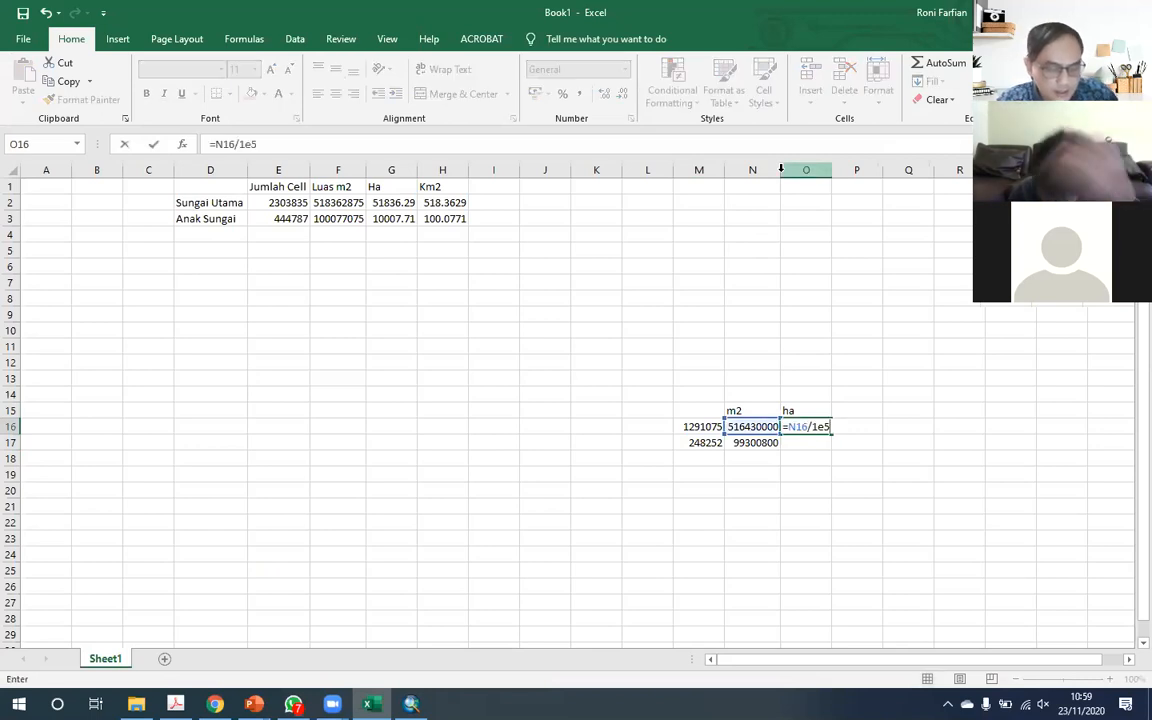
pyautogui.press('BackSpace')
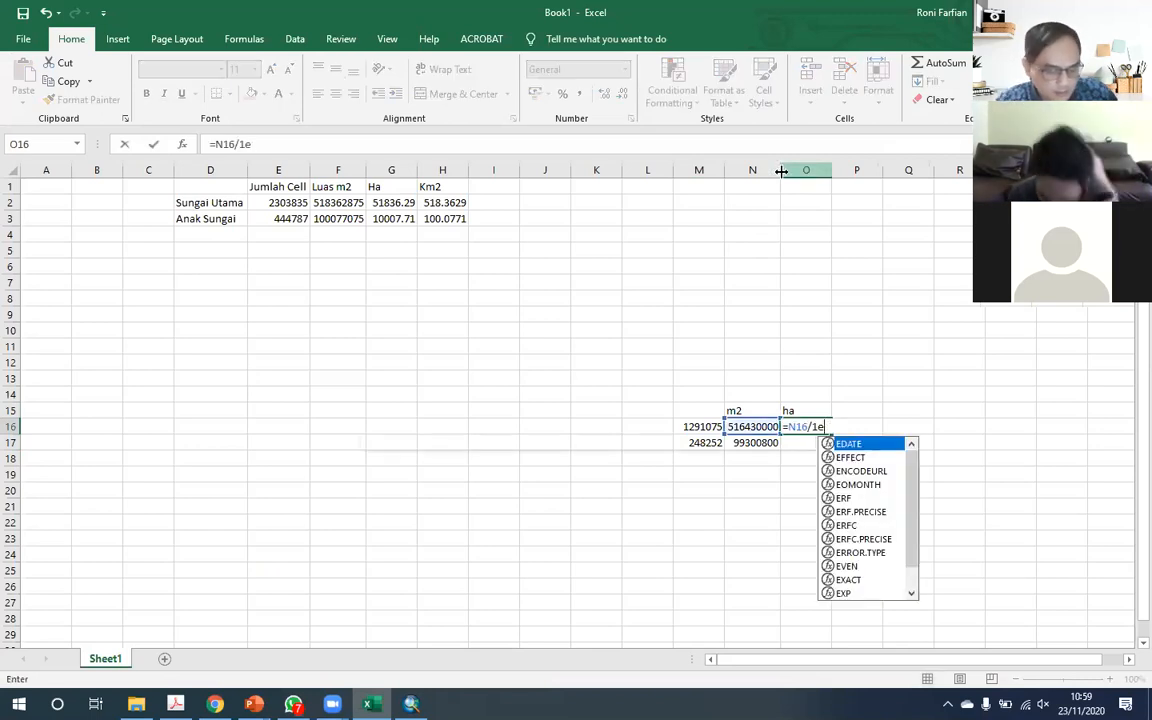
pyautogui.write('4')
pyautogui.press('Return')
# Step: Copy the hectare formula from O16 down to O17
pyautogui.press('Up')
pyautogui.hotkey('ctrl', 'c')
pyautogui.press('Down')
pyautogui.hotkey('ctrl', 'v')
# Step: Label P15 as Km2 and enter =N16/1e6 in P16 to convert the area to square kilometres
pyautogui.press('Up')
pyautogui.press('Up')
pyautogui.press('Right')
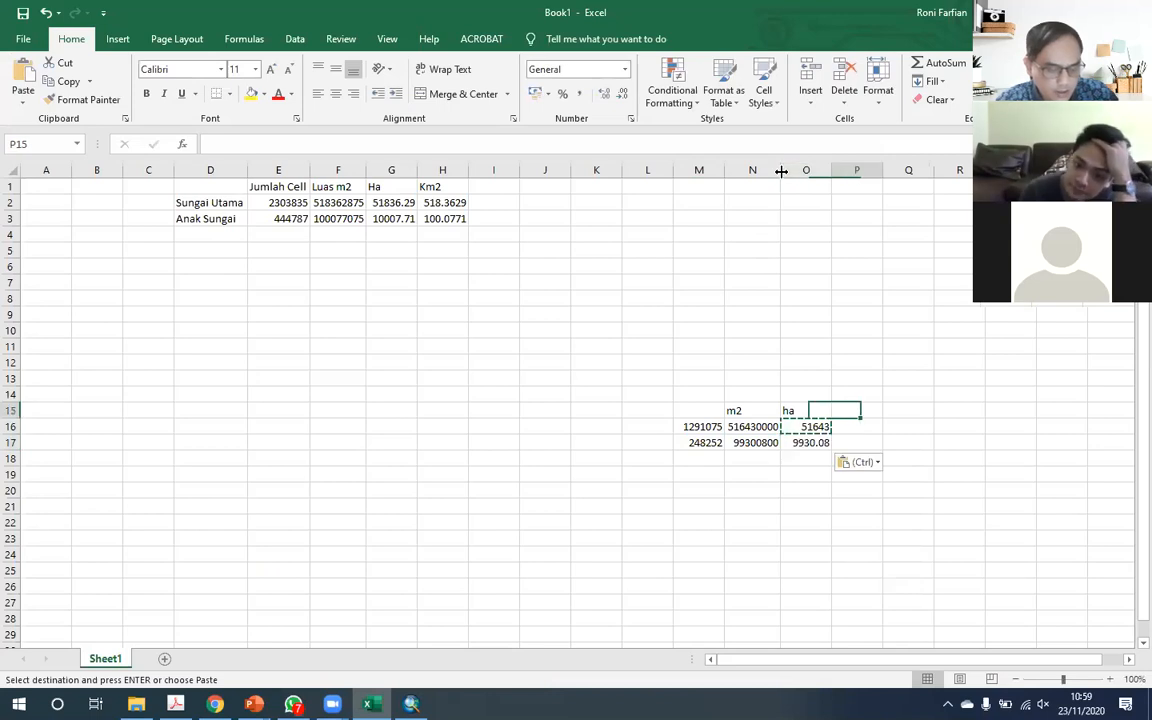
pyautogui.write('Km2')
pyautogui.press('Return')
pyautogui.write('=')
pyautogui.press('Left')
pyautogui.press('Left')
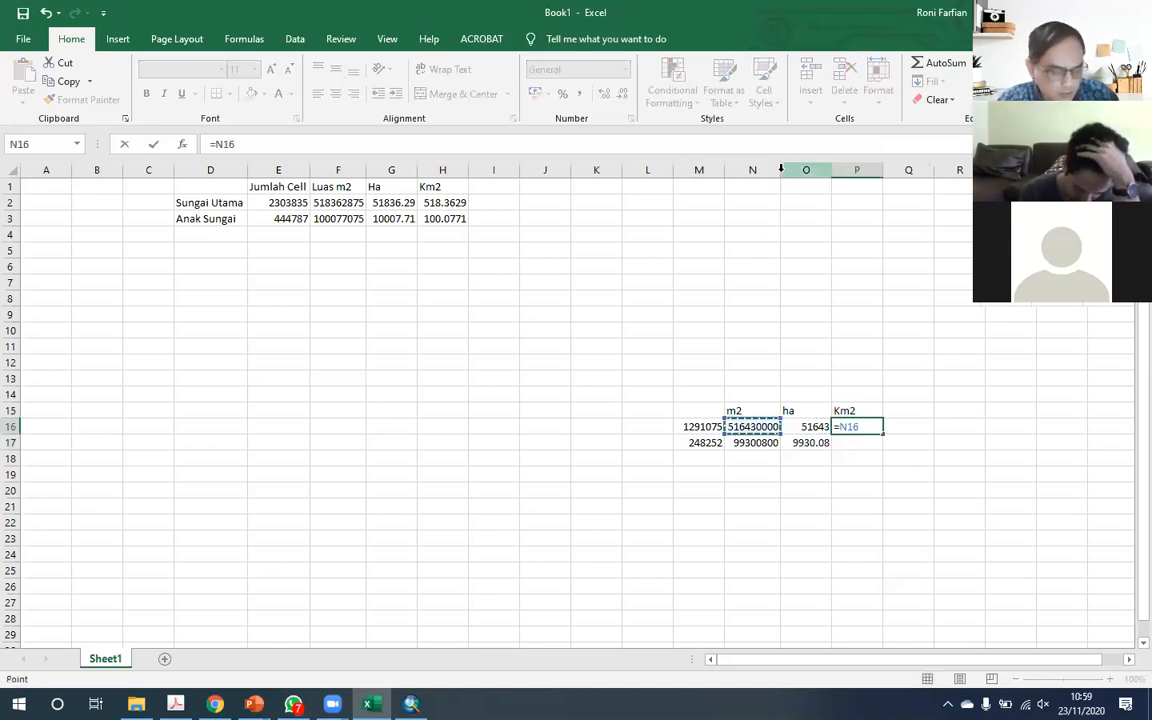
pyautogui.write('/1e6')
pyautogui.hotkey('ctrl', 'Return')
# Step: Copy the square kilometre formula from P16 down to P17
pyautogui.hotkey('ctrl', 'c')
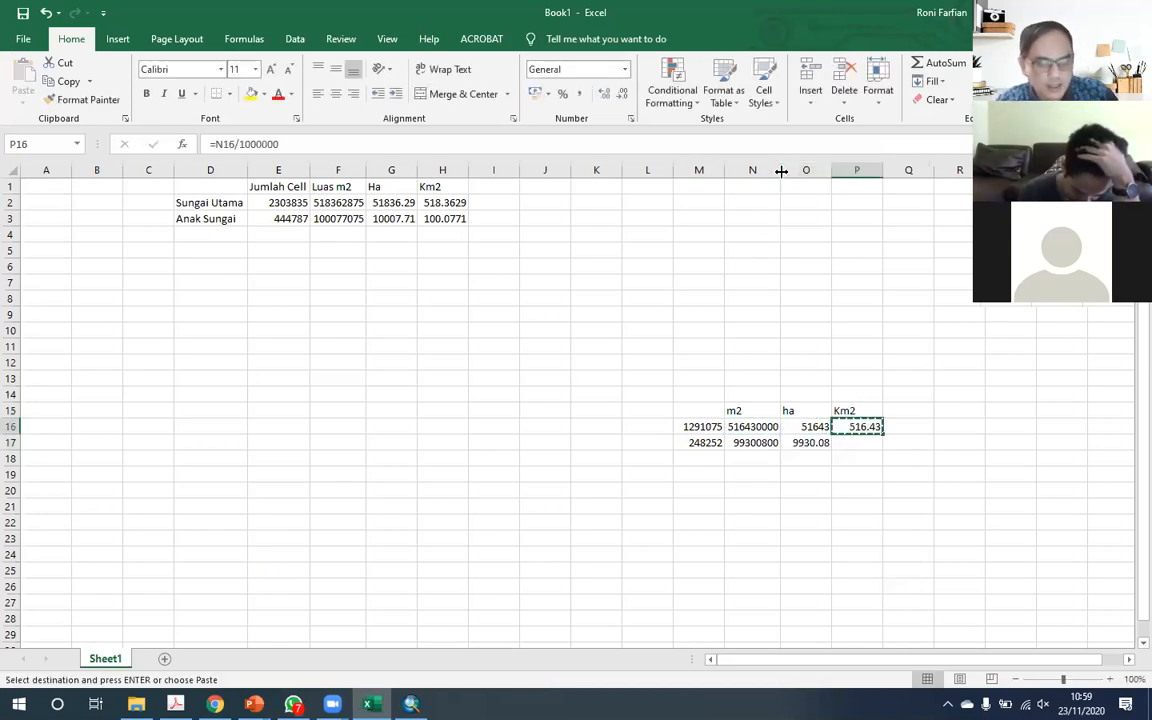
pyautogui.press('Down')
pyautogui.press('Return')
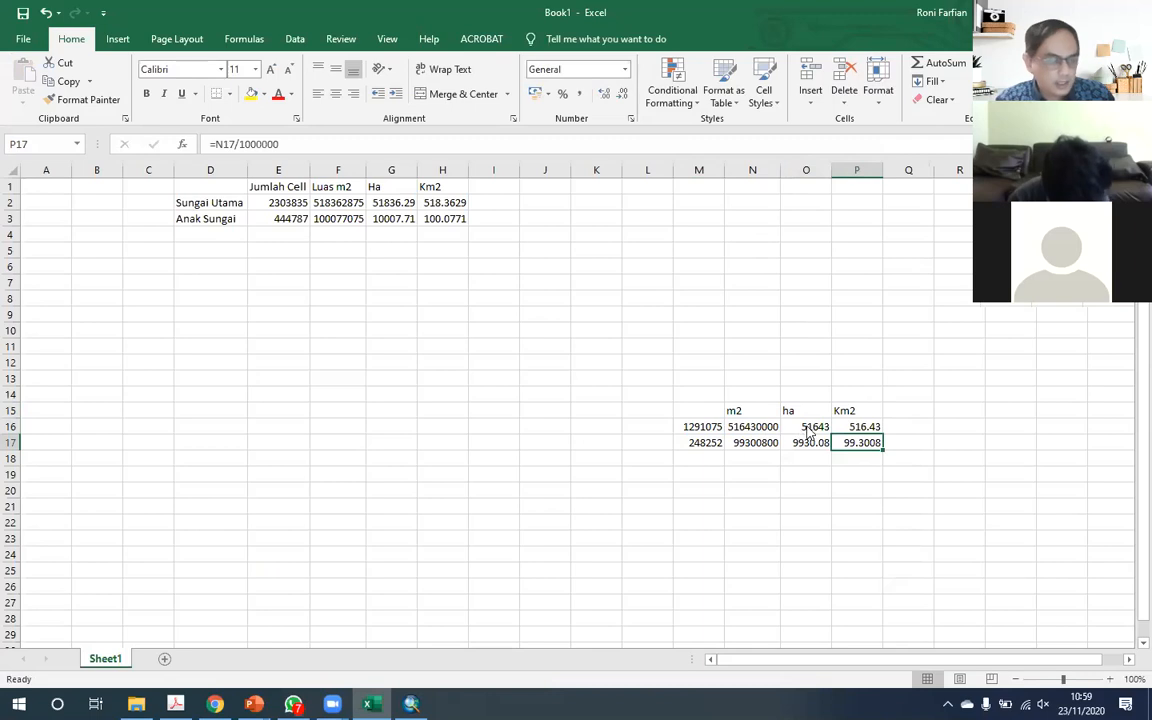
# Step: Switch to ArcMap and convert the batas_das.img raster to polygons with Raster to Polygon, saving the output as batas_das in the Kelas D folder
pyautogui.hotkey('alt', 'Tab')
pyautogui.click(38, 643)
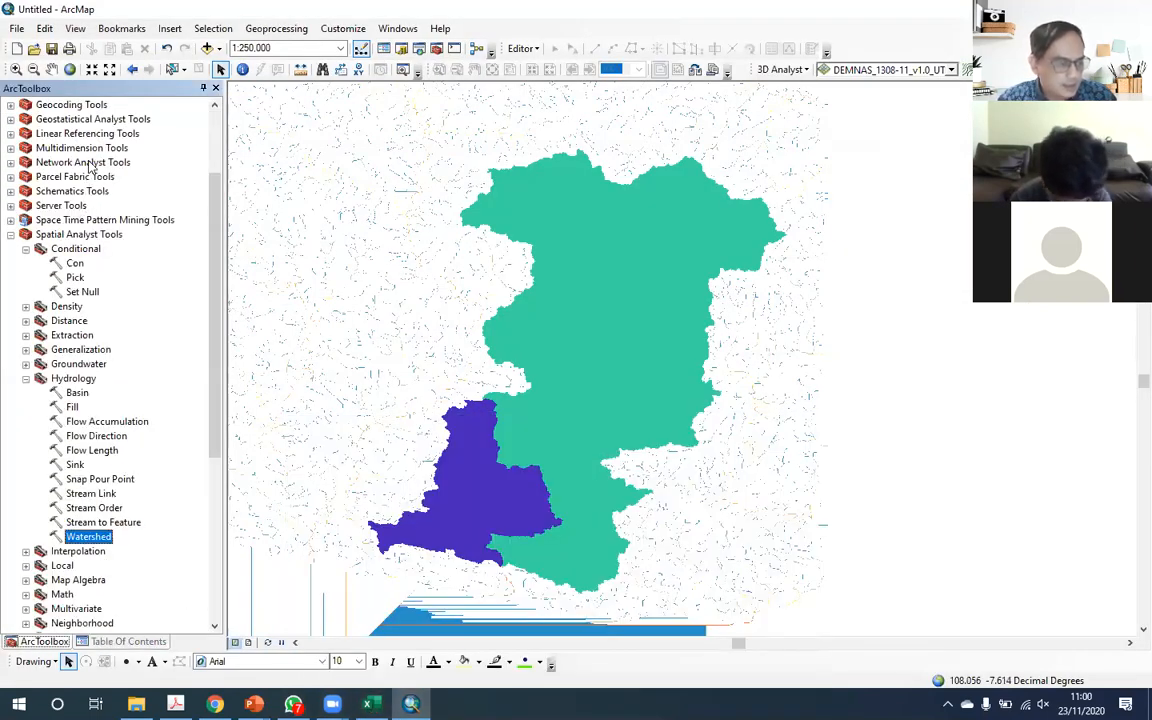
pyautogui.scroll(3, 89, 163)
pyautogui.doubleClick(89, 163)
pyautogui.doubleClick(118, 294)
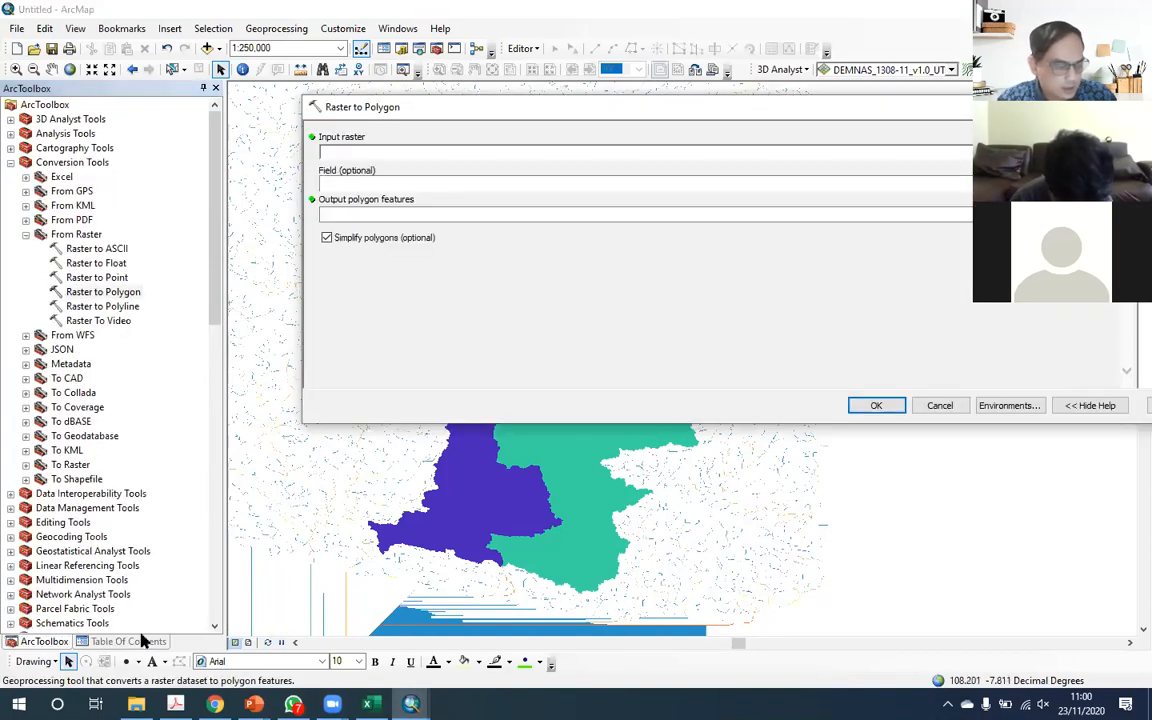
pyautogui.moveTo(101, 169); pyautogui.dragTo(352, 152)
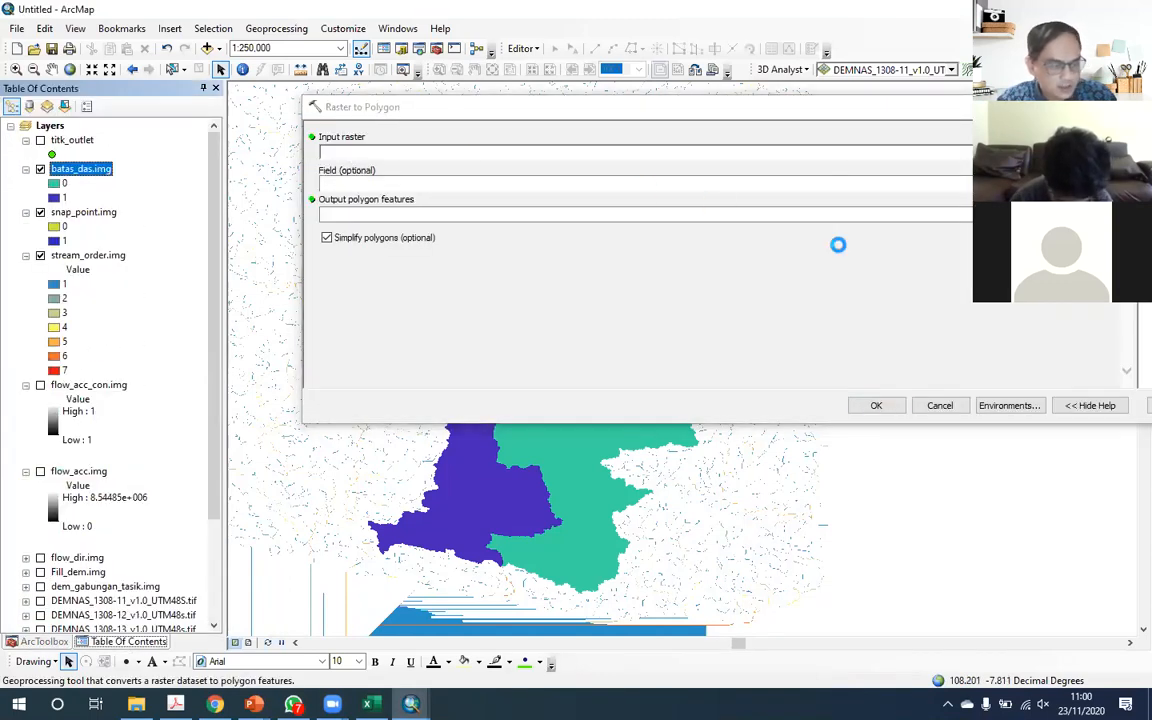
pyautogui.click(1108, 214)
pyautogui.write('ba')
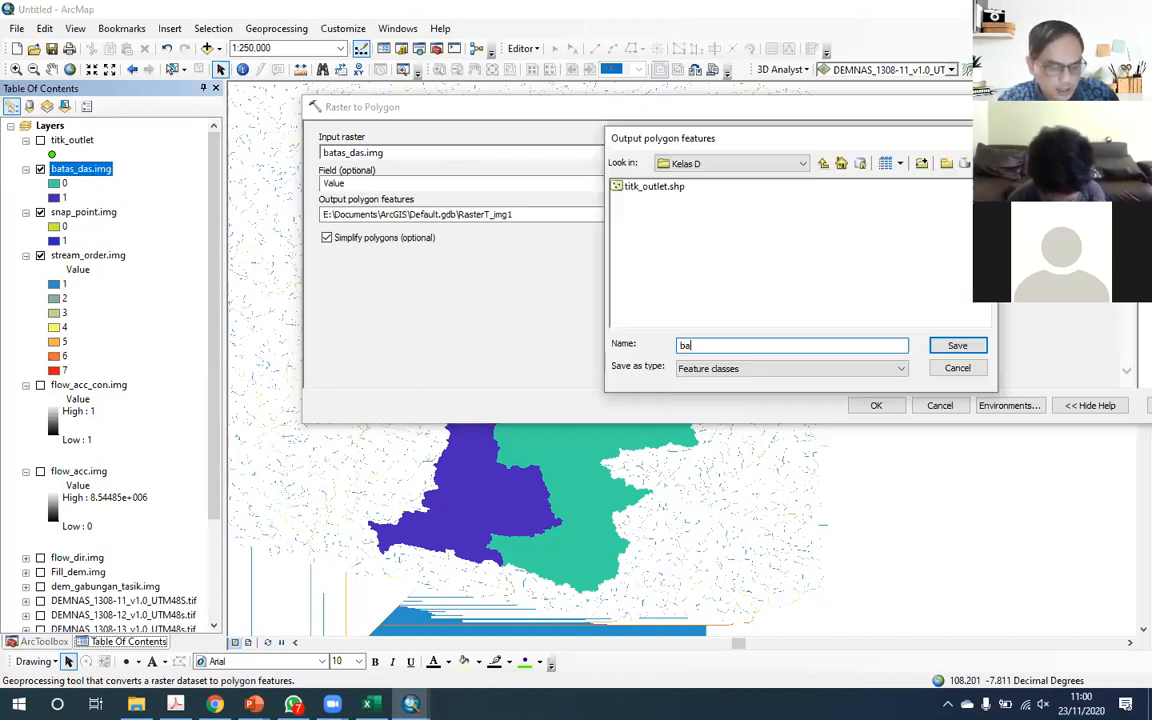
pyautogui.write('tas_das')
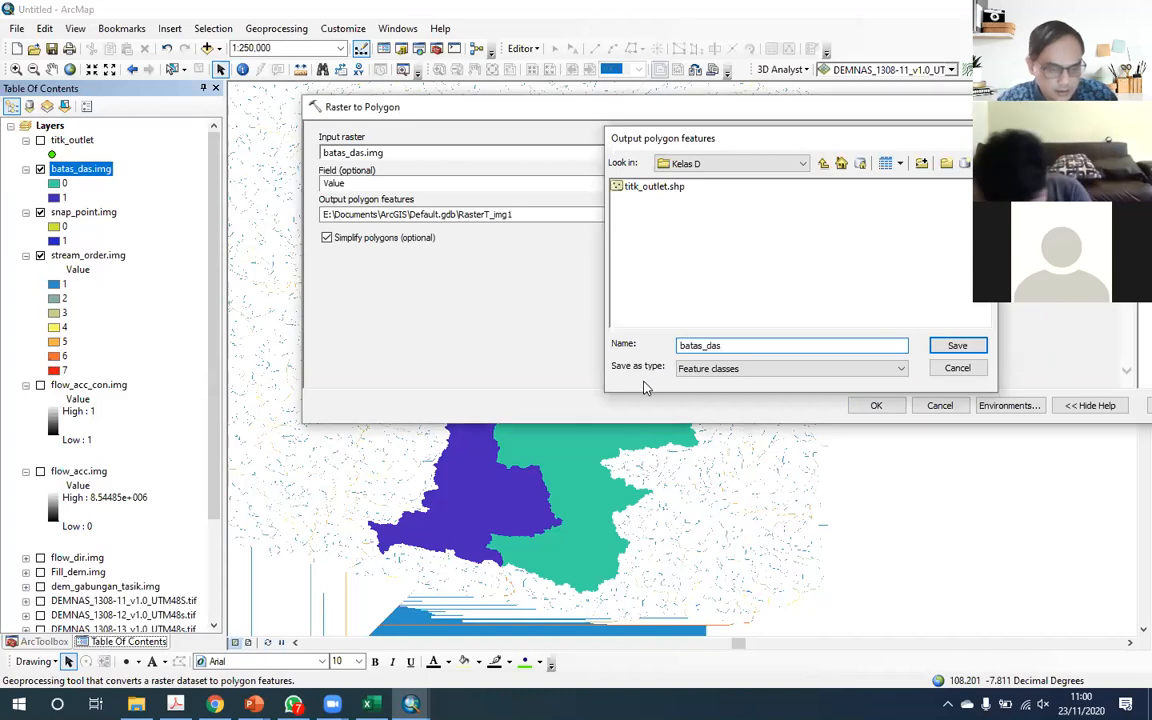
pyautogui.press('Return')
pyautogui.click(877, 406)
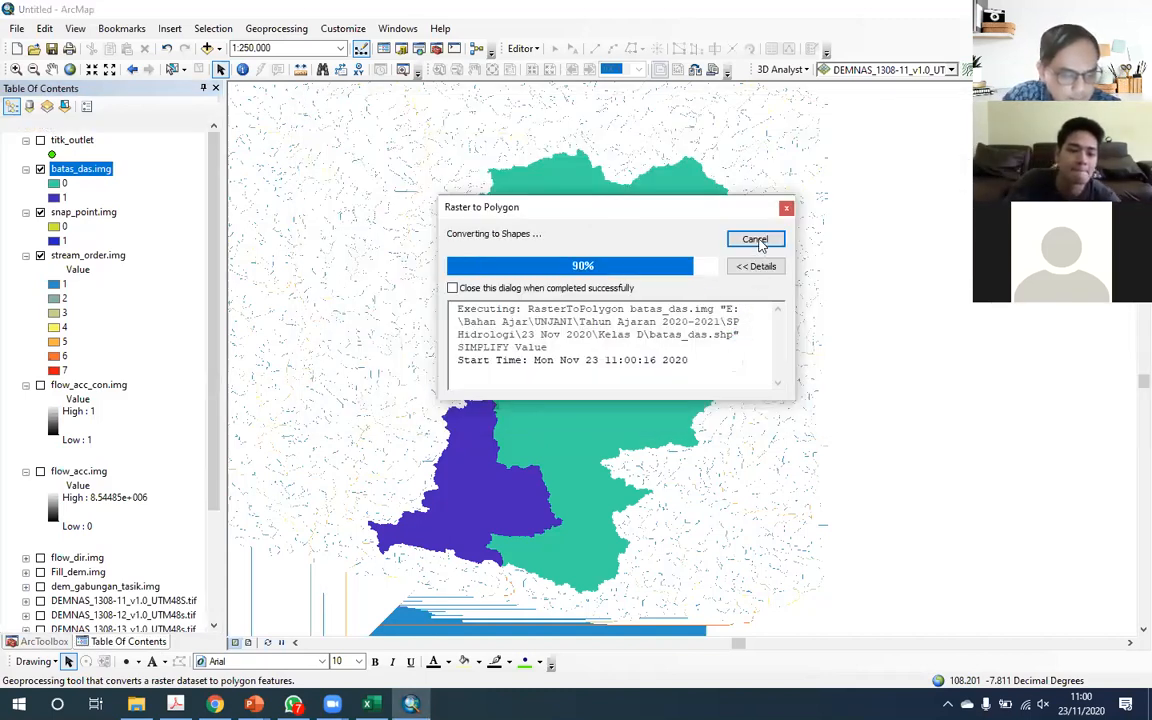
pyautogui.click(751, 244)
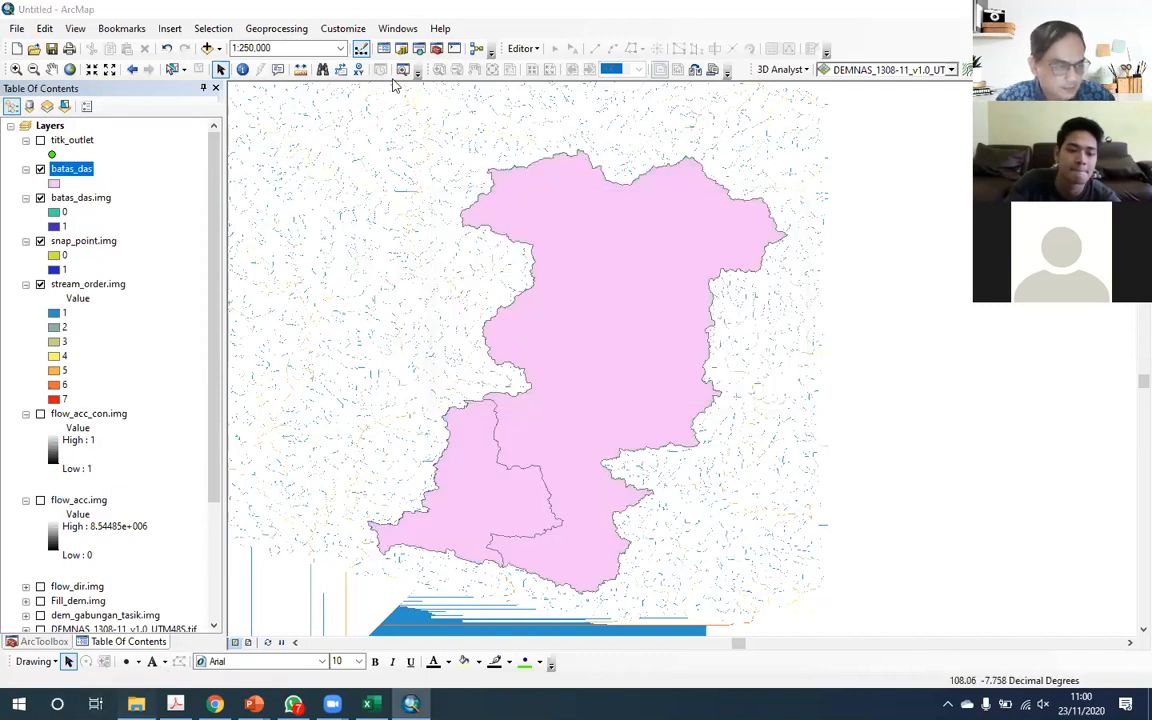
# Step: Browse File Explorer to the SP Hidrologi folder under UNJANI, Tahun Ajaran 2020-2021, and return to ArcMap
pyautogui.hotkey('alt', 'Tab')
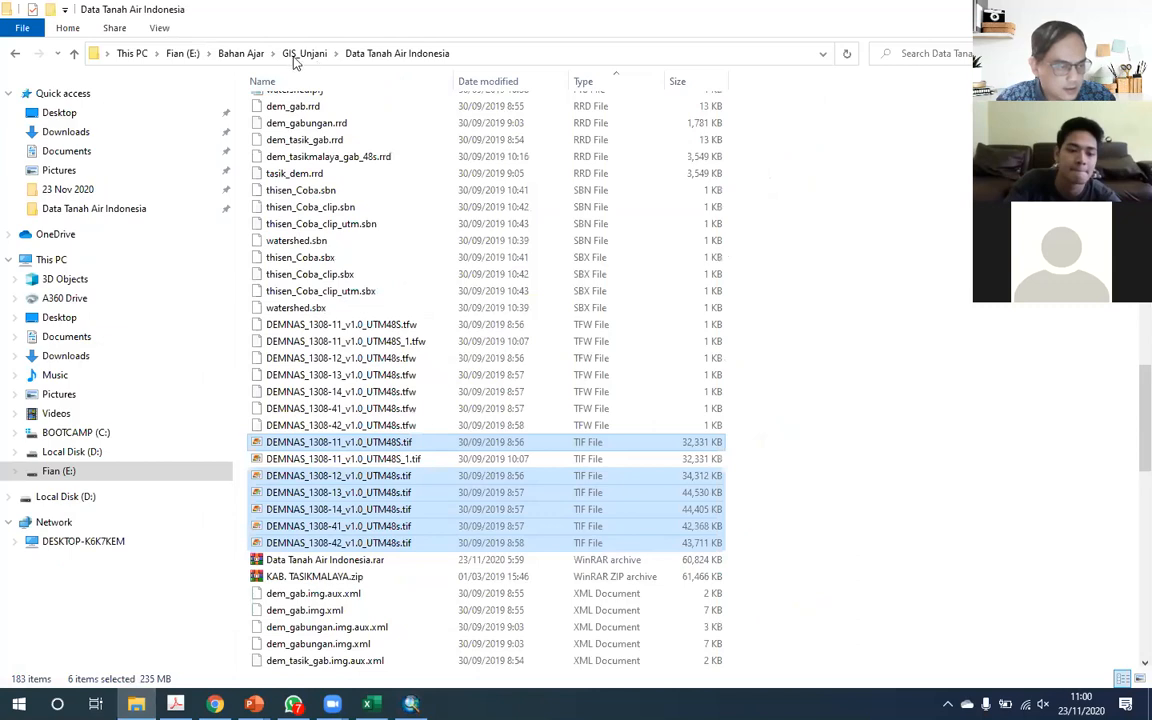
pyautogui.click(248, 55)
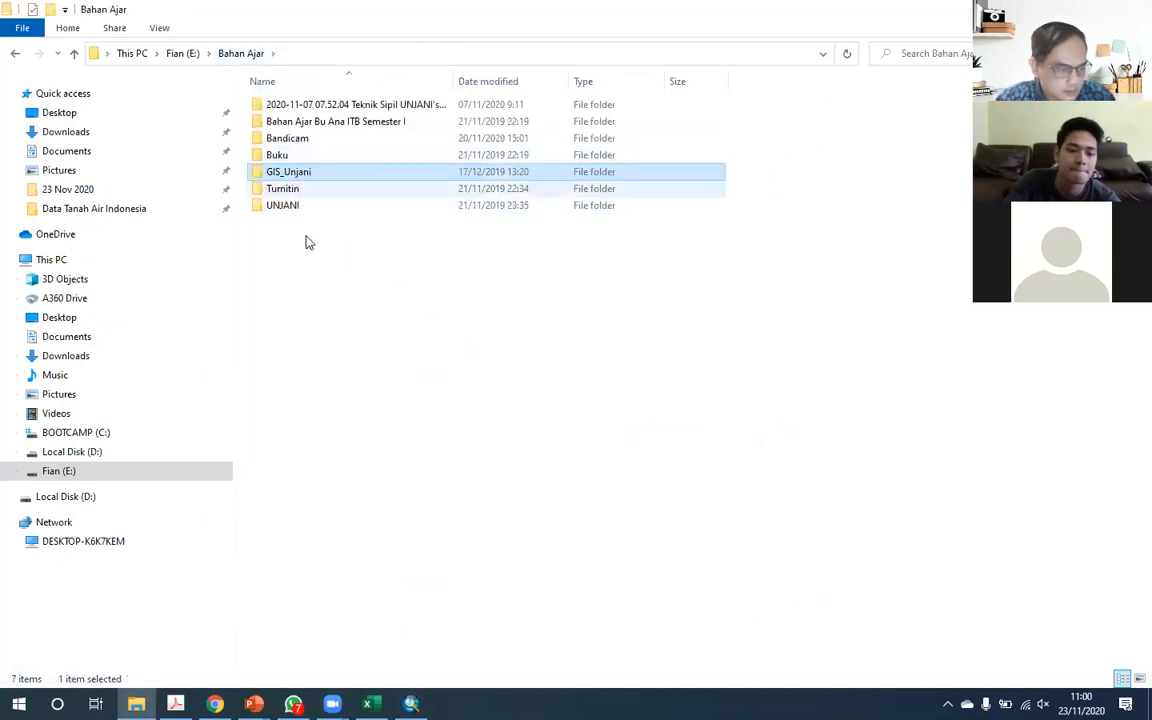
pyautogui.doubleClick(288, 206)
pyautogui.doubleClick(308, 406)
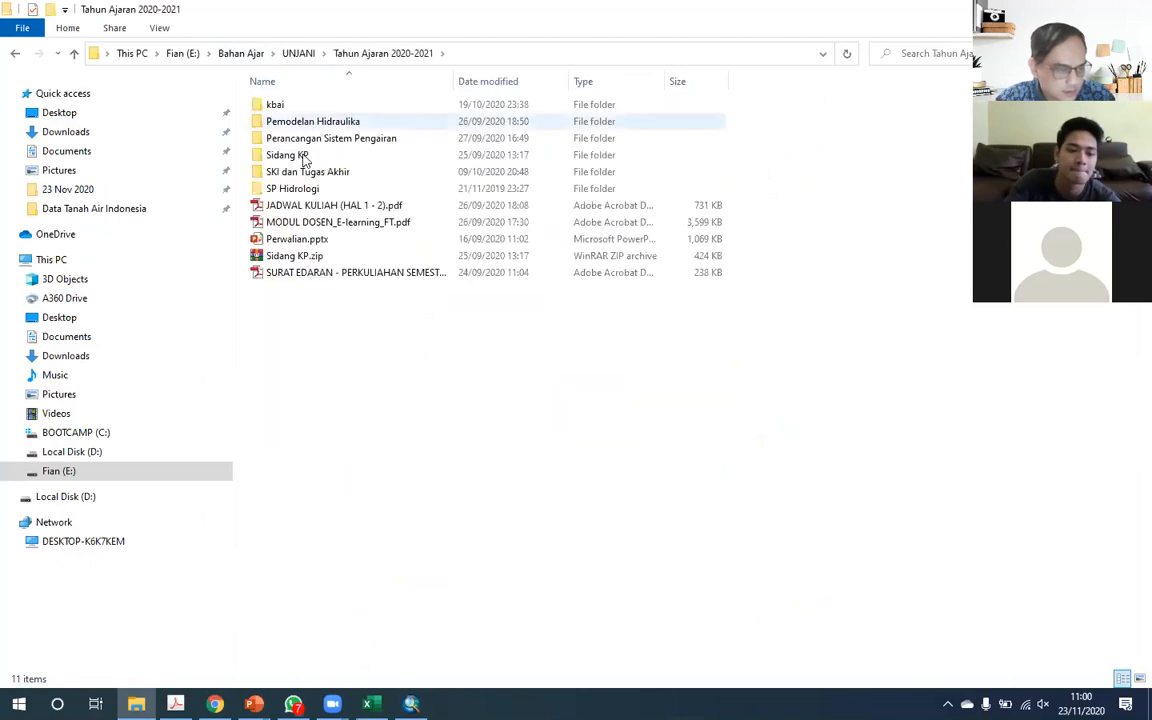
pyautogui.doubleClick(285, 104)
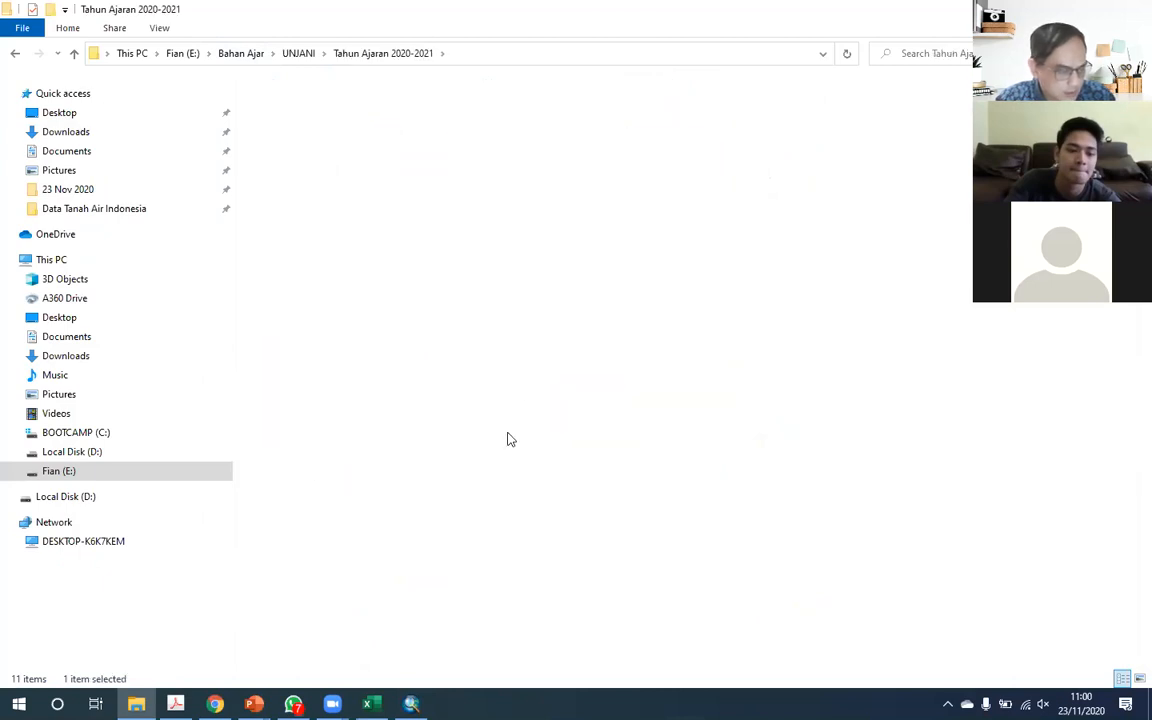
pyautogui.hotkey('alt', 'Tab')
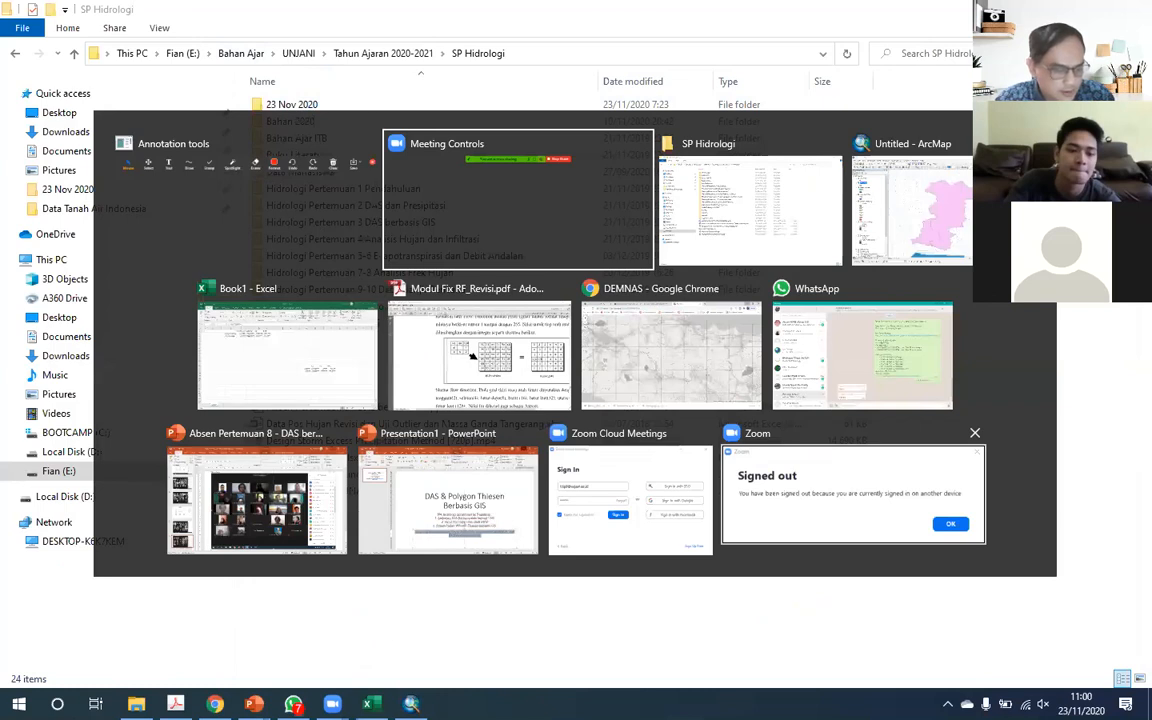
pyautogui.click(853, 494)
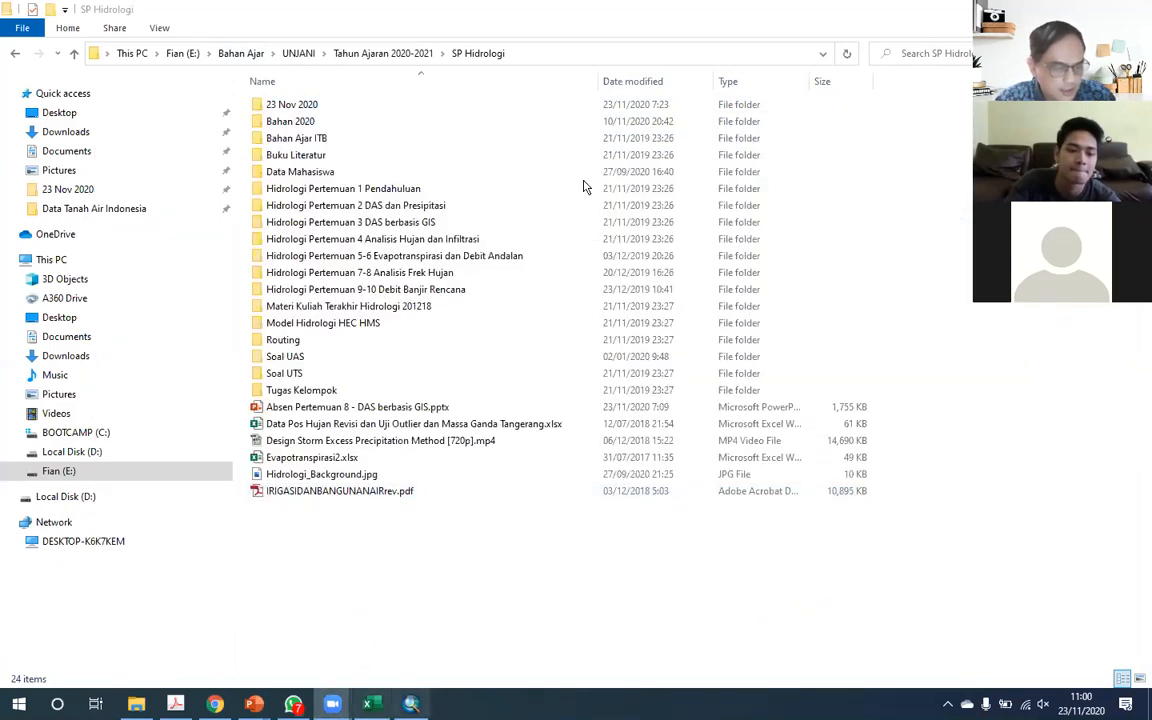
pyautogui.hotkey('alt', 'Tab')
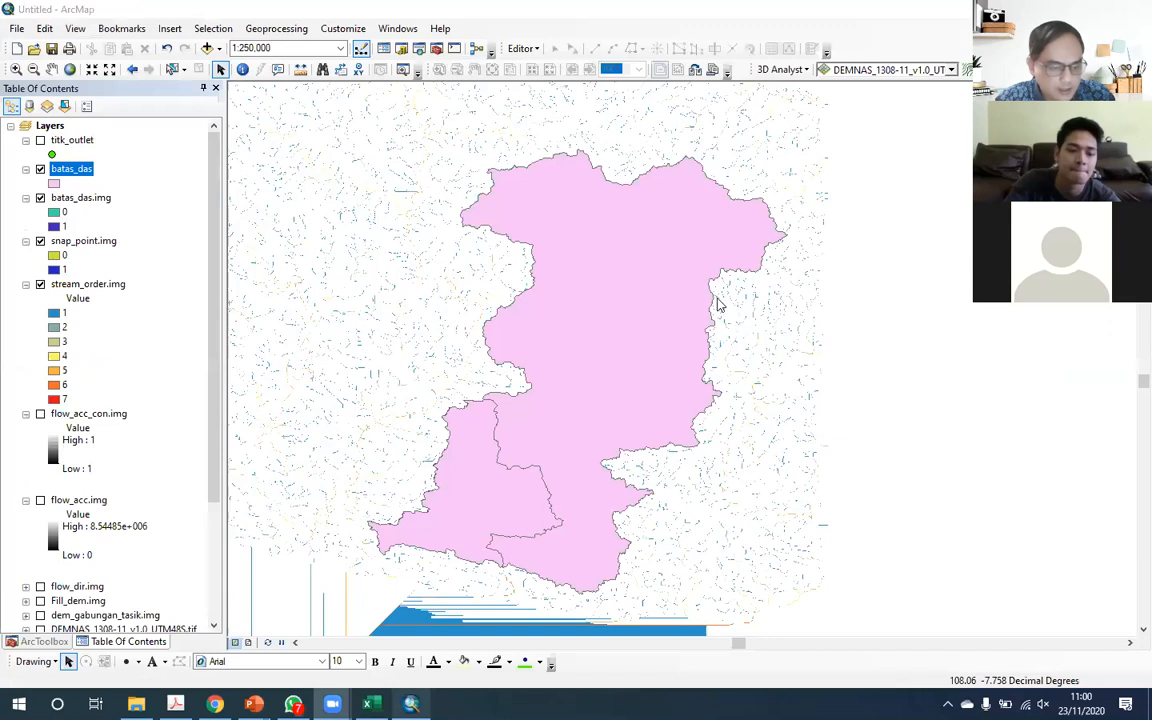
# Step: Give the batas_das polygon symbol a red dashed boundary-style outline with a width of 3.40
pyautogui.click(54, 184)
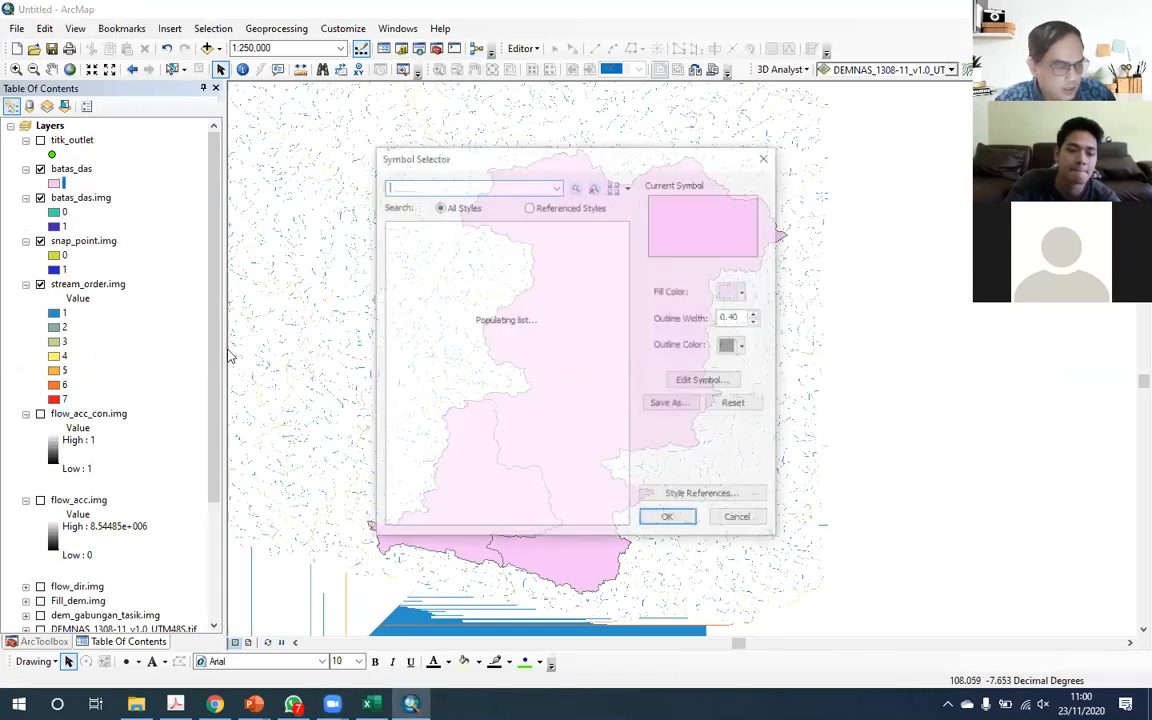
pyautogui.click(706, 382)
pyautogui.press('Escape')
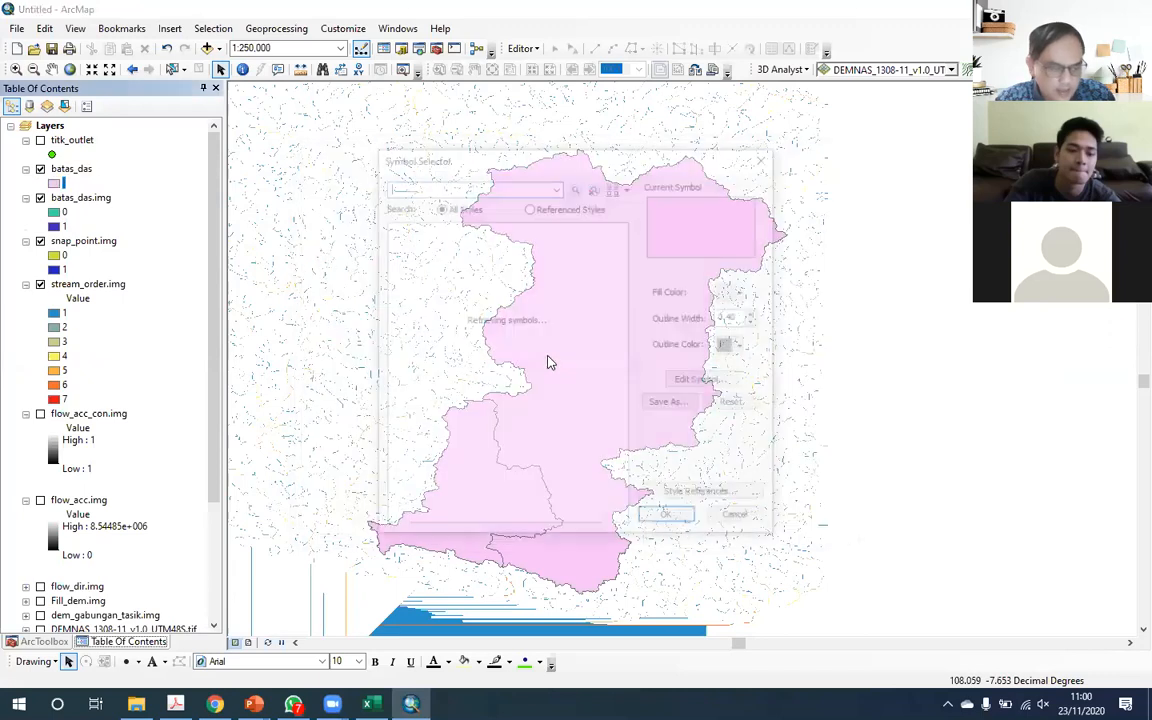
pyautogui.click(704, 380)
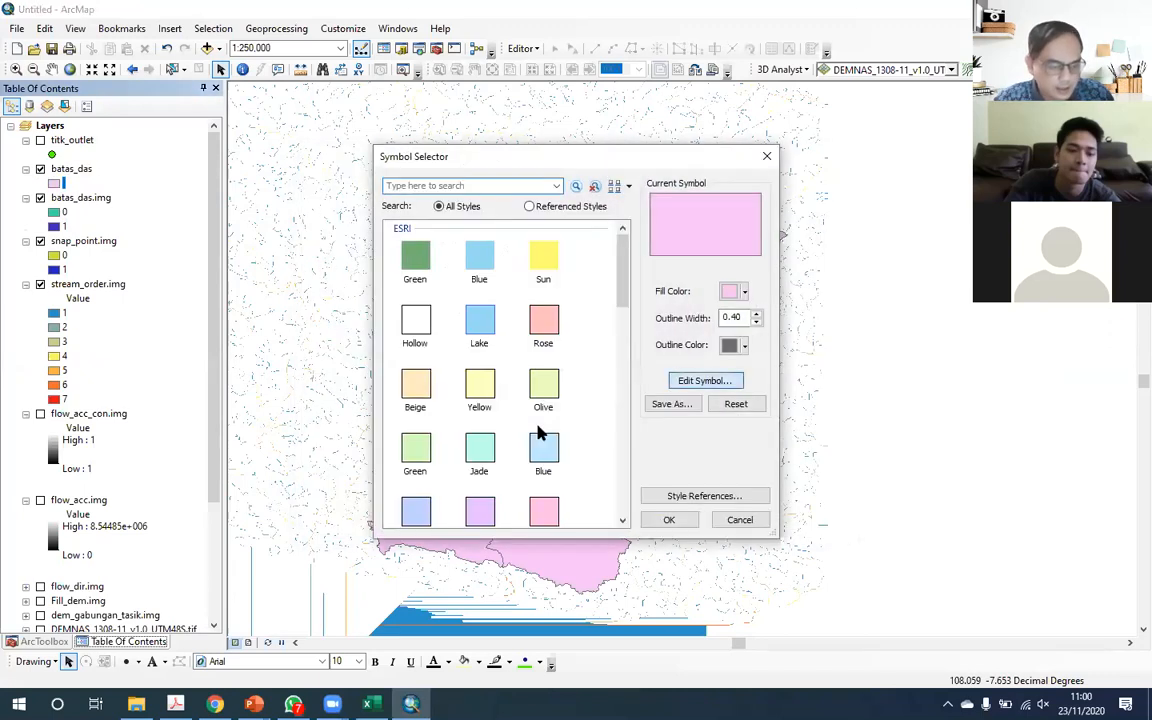
pyautogui.click(547, 353)
pyautogui.scroll(-2, 545, 452)
pyautogui.scroll(-2, 548, 303)
pyautogui.click(481, 452)
pyautogui.click(669, 520)
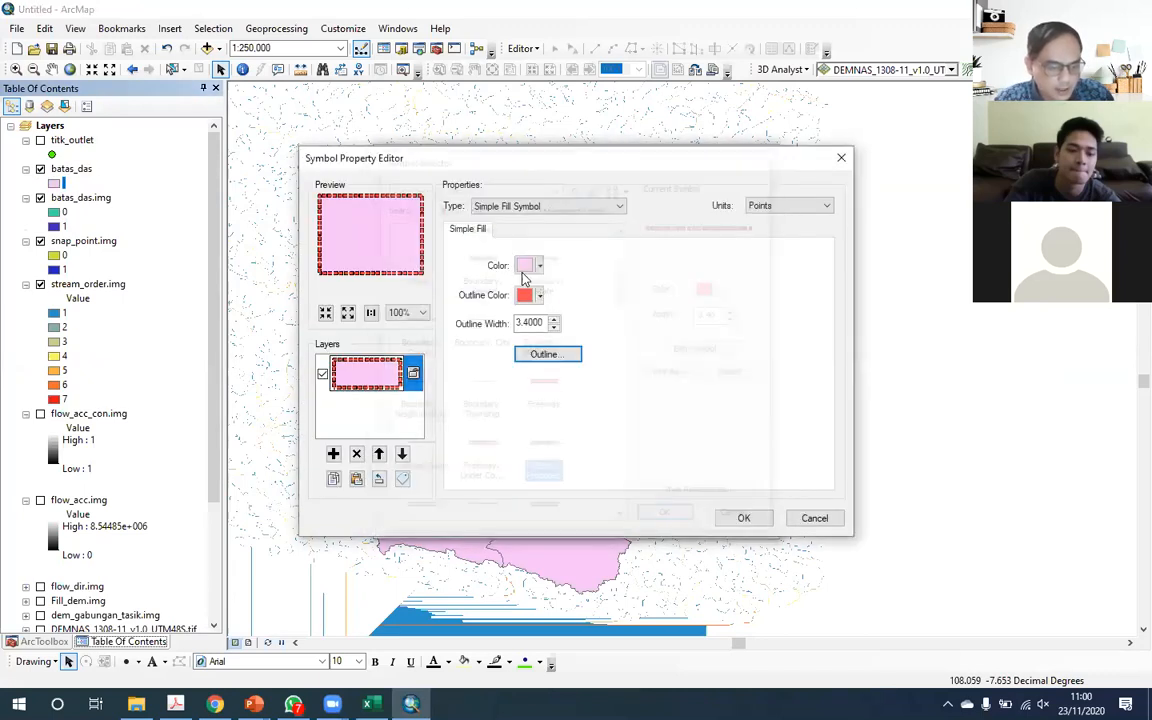
# Step: Set the batas_das polygon symbol's fill to no color and apply the symbol
pyautogui.click(540, 266)
pyautogui.click(601, 287)
pyautogui.click(720, 516)
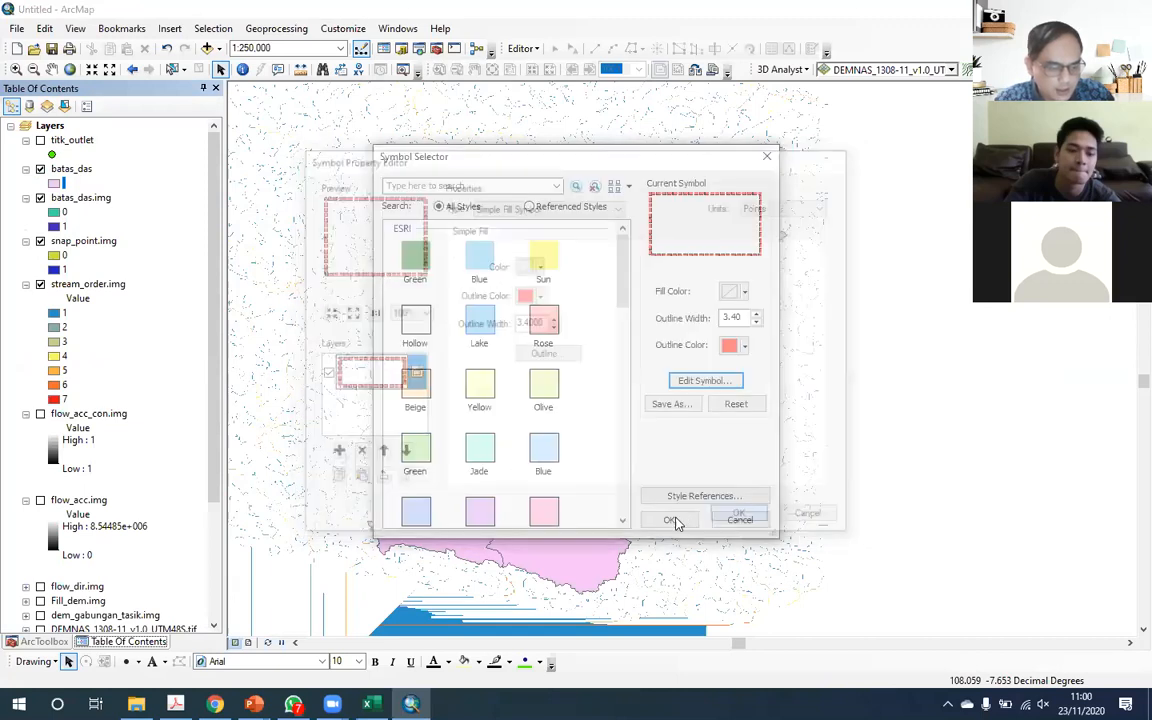
pyautogui.click(673, 517)
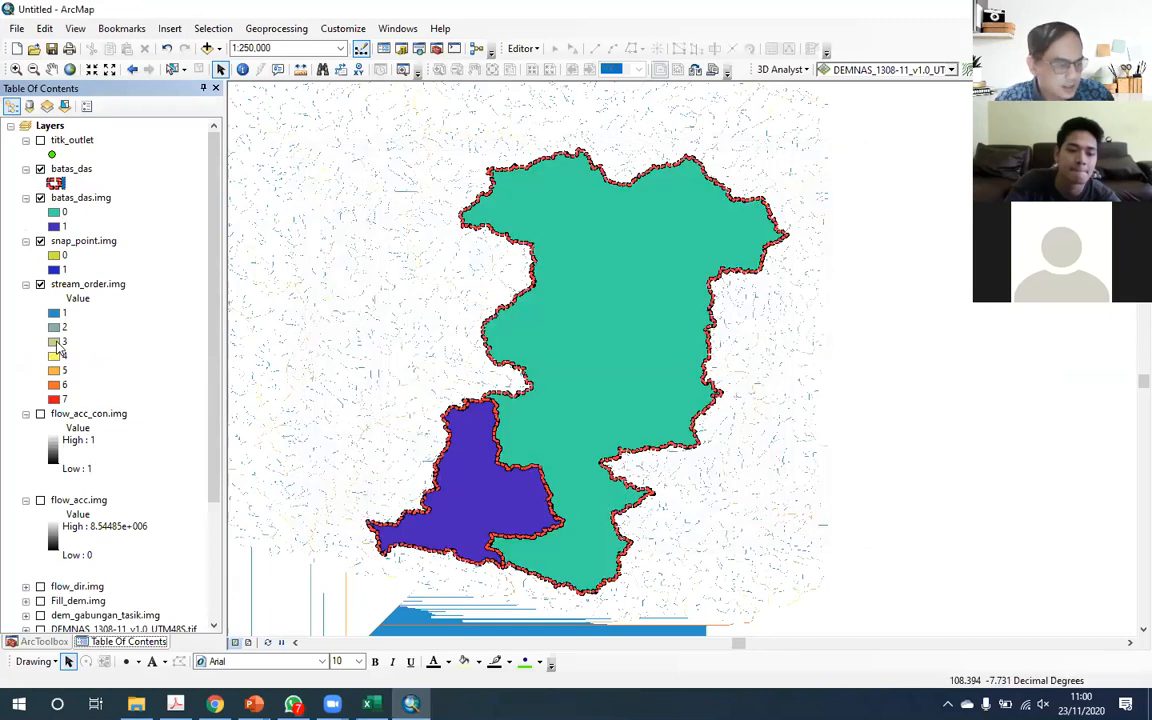
# Step: Hide the batas_das.img raster and examine the batas_das boundary against the stream order network
pyautogui.click(40, 198)
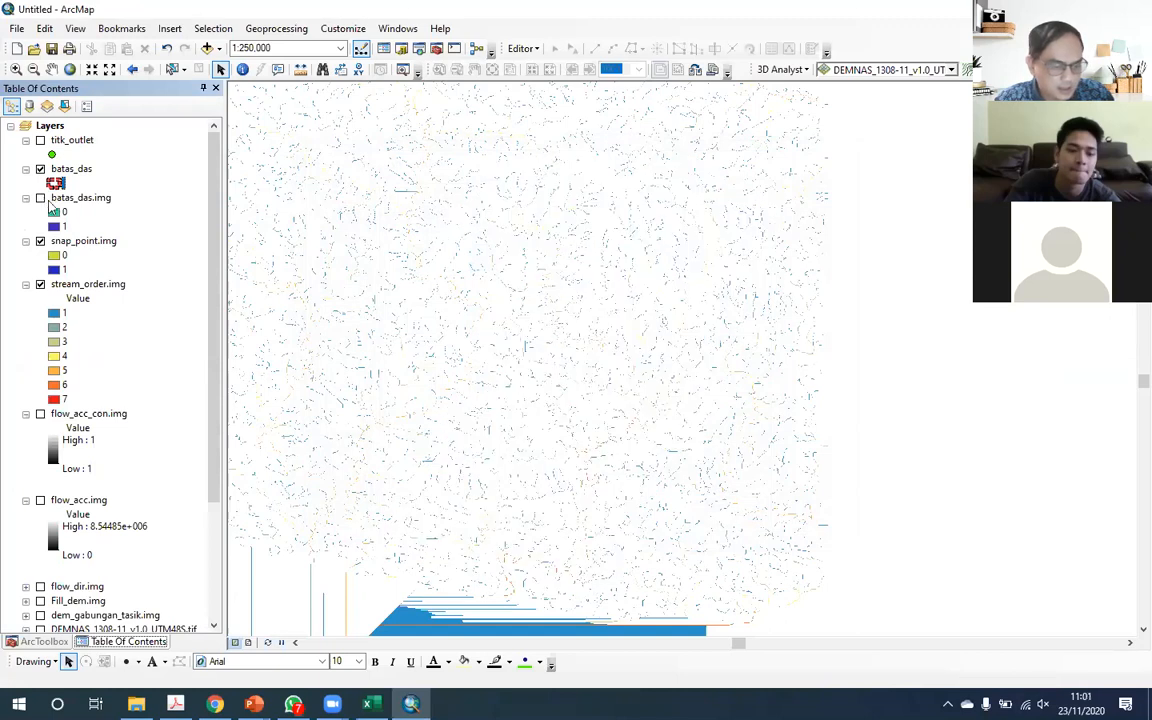
pyautogui.scroll(2, 461, 554)
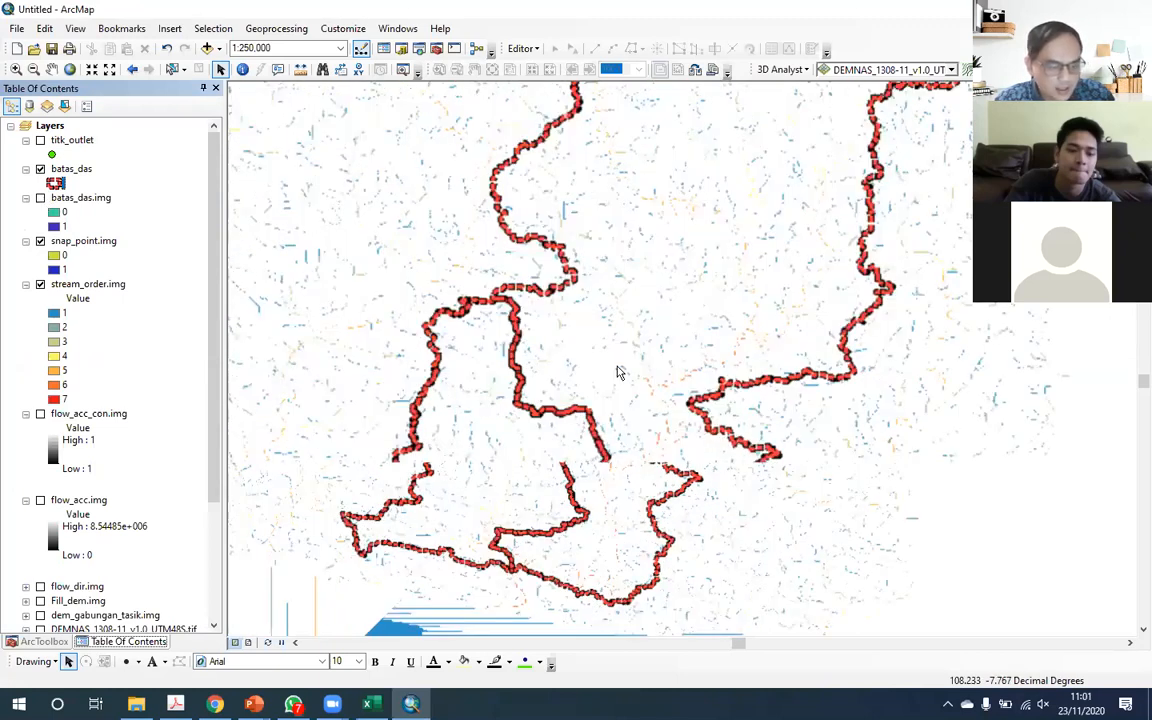
pyautogui.scroll(2, 665, 330)
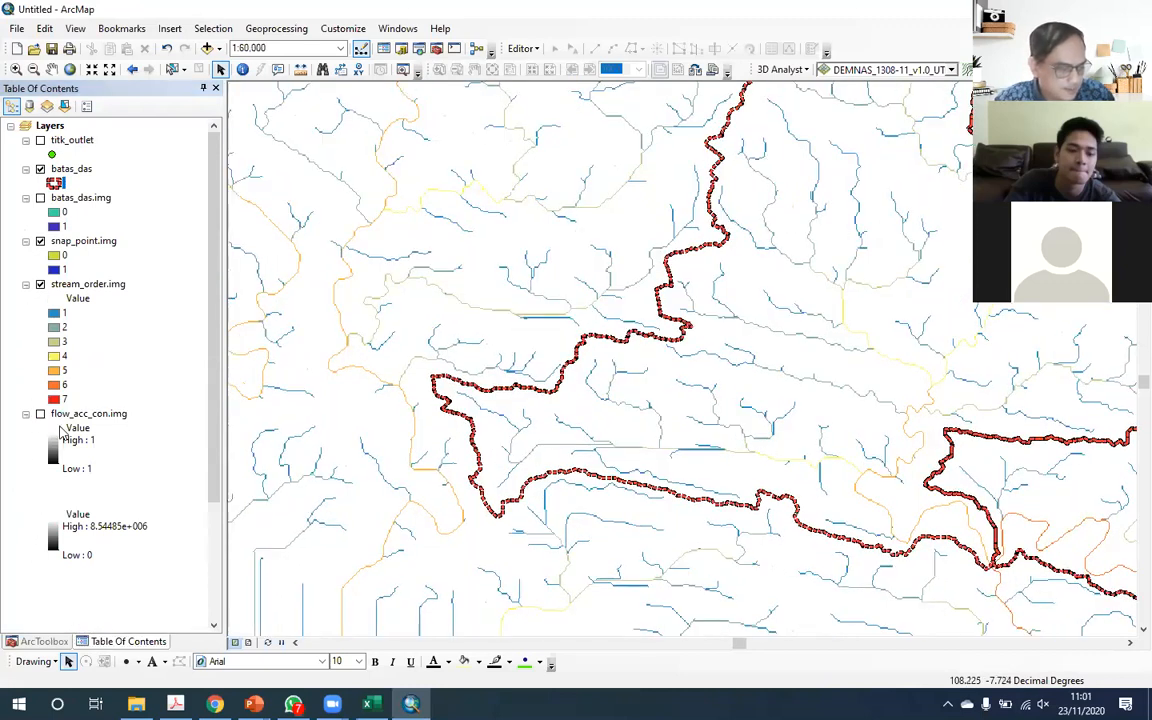
pyautogui.moveTo(755, 480); pyautogui.dragTo(633, 505)
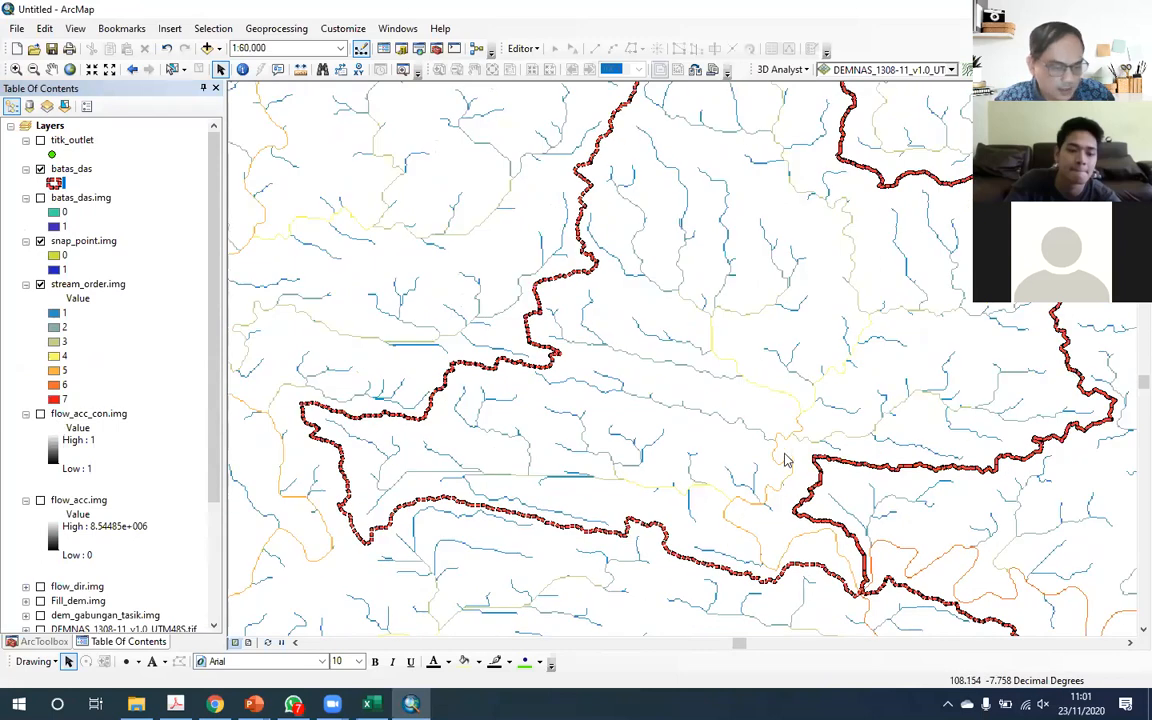
# Step: Show the dem_gabungan_tasik.img layer and compare the watershed boundaries with the terrain
pyautogui.scroll(-2, 105, 529)
pyautogui.click(105, 529)
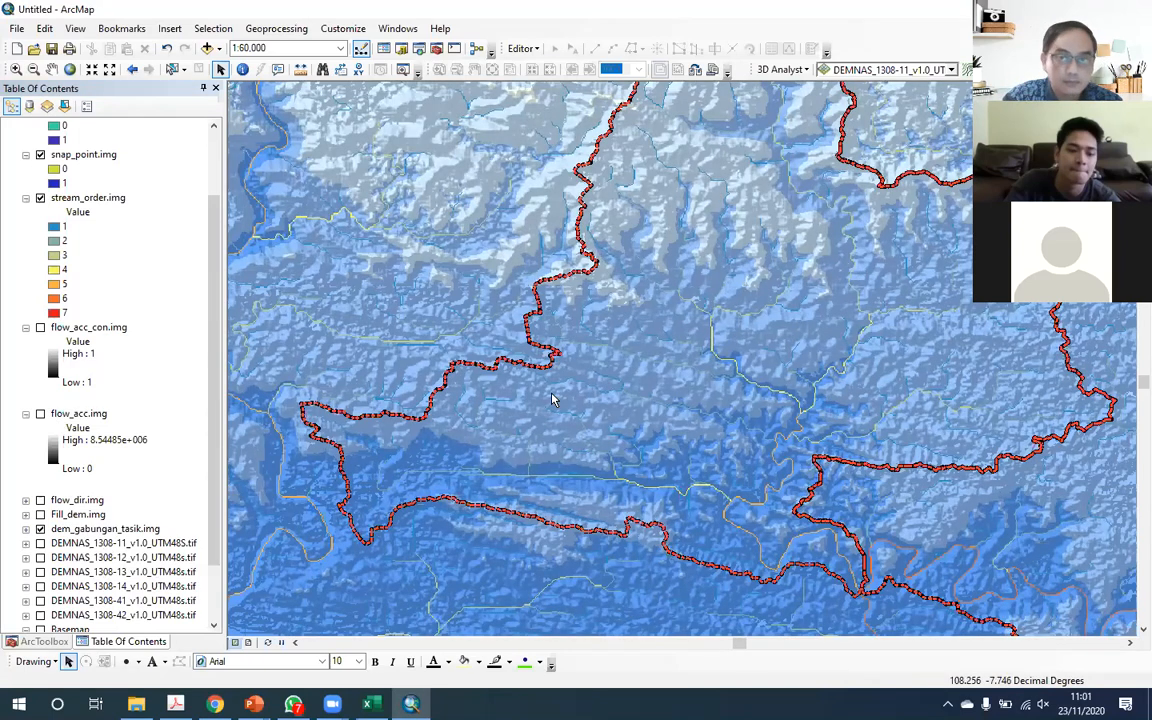
pyautogui.scroll(-1, 670, 400)
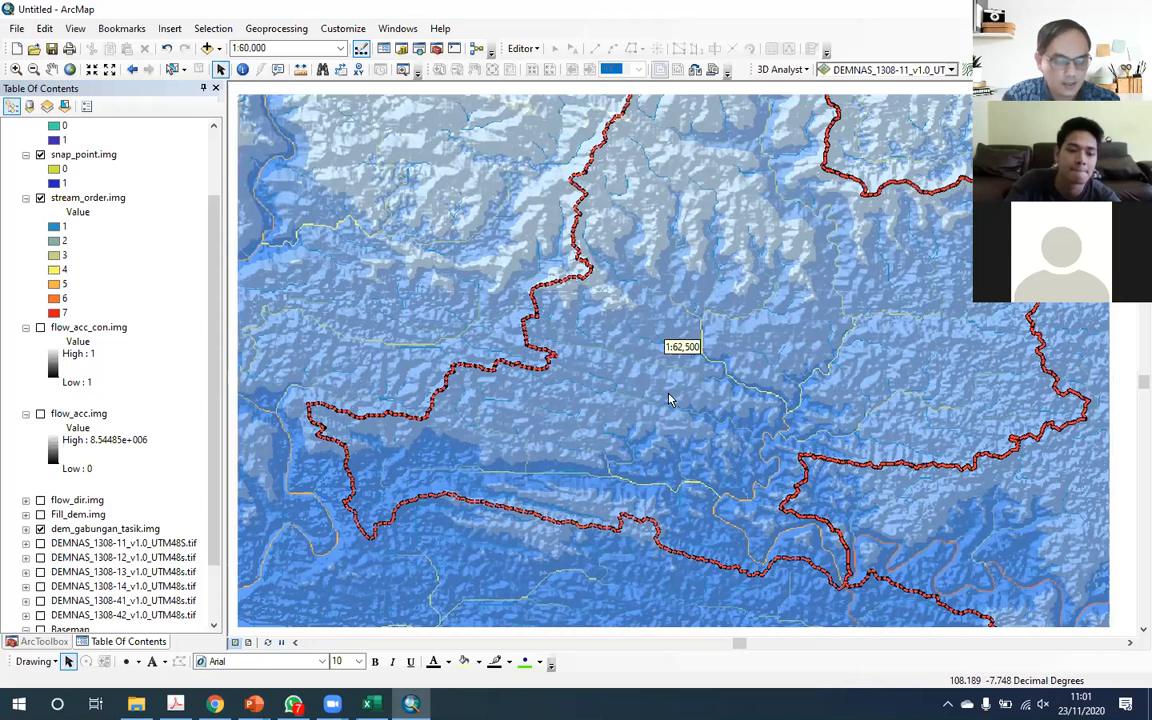
pyautogui.scroll(-1, 684, 370)
pyautogui.scroll(-1, 838, 330)
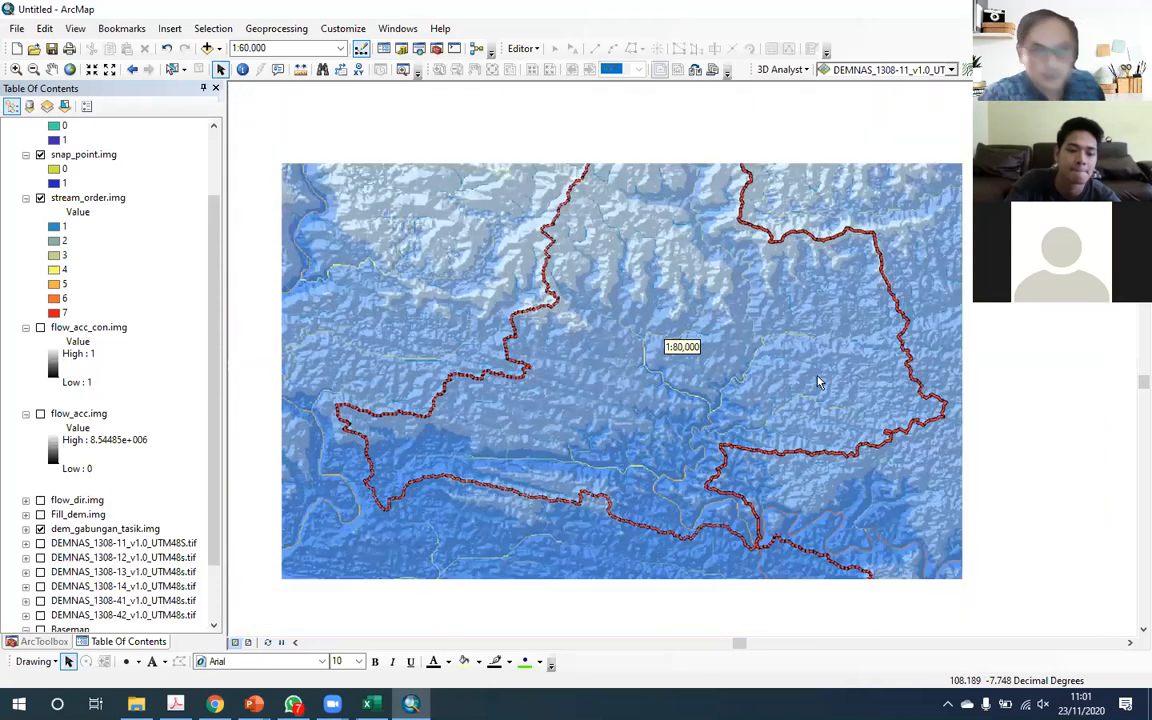
pyautogui.scroll(-1, 818, 381)
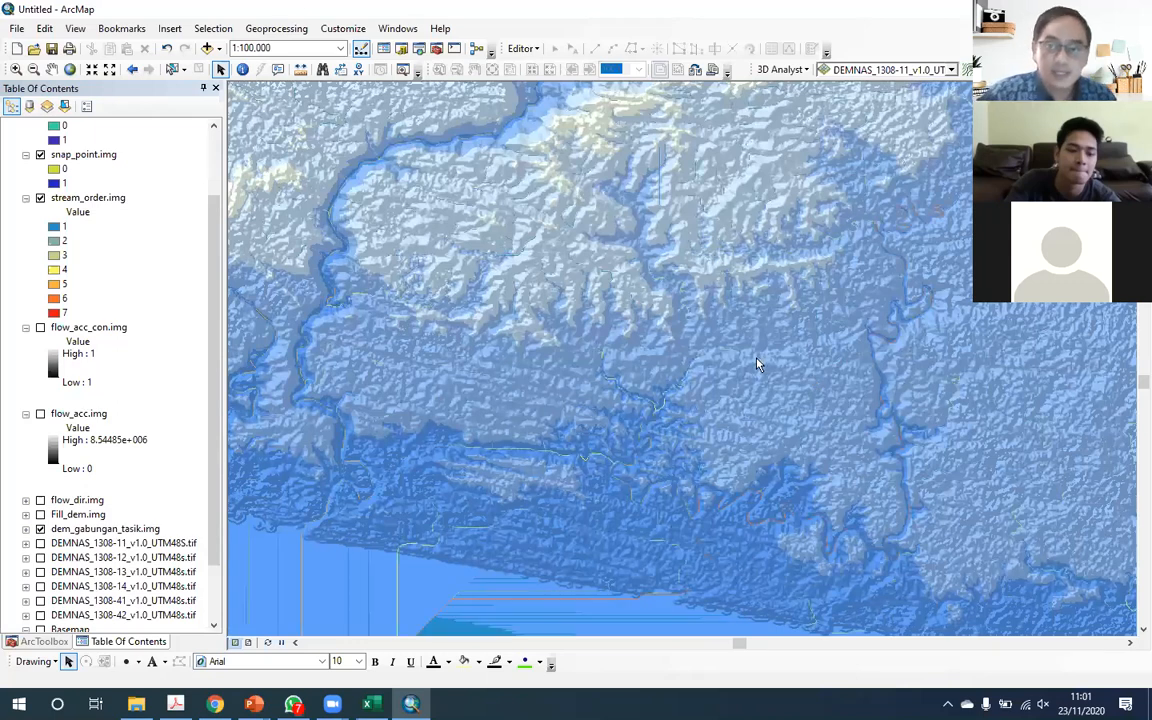
pyautogui.scroll(-1, 757, 363)
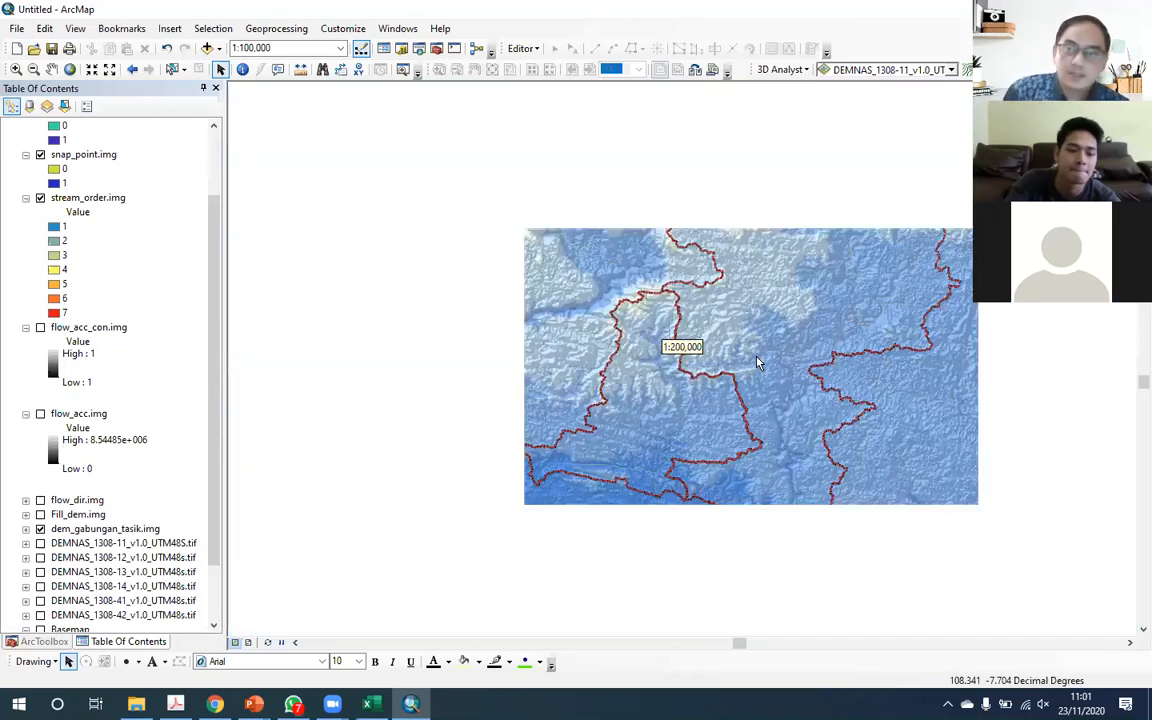